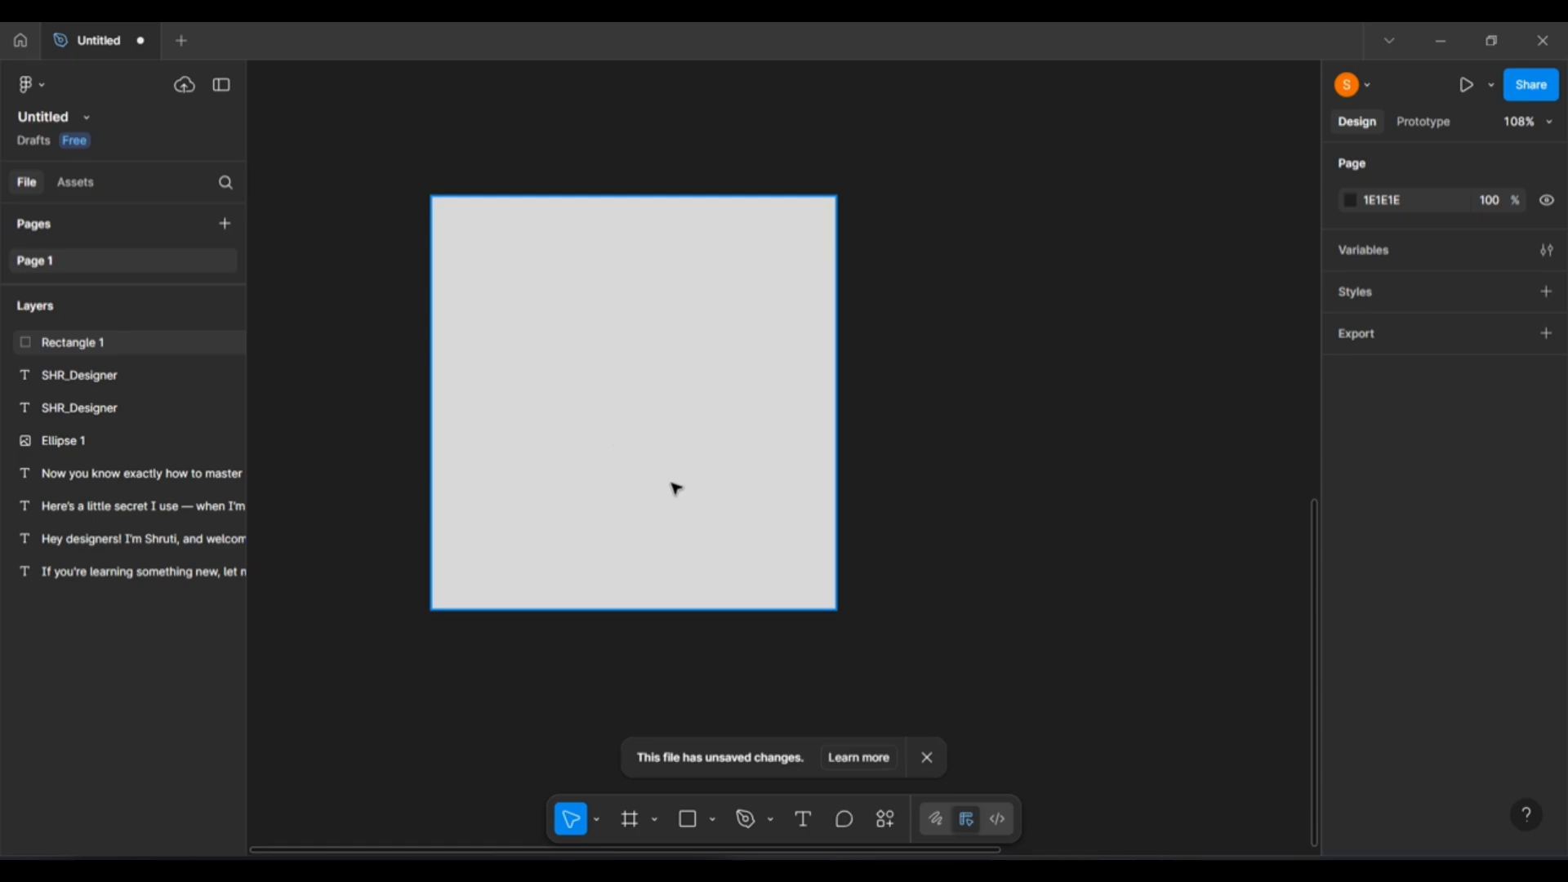
Move Rectangle 1 up-left and try several hues before settling on mint green 7DE79F.
left_click_drag(677, 488, 606, 474)
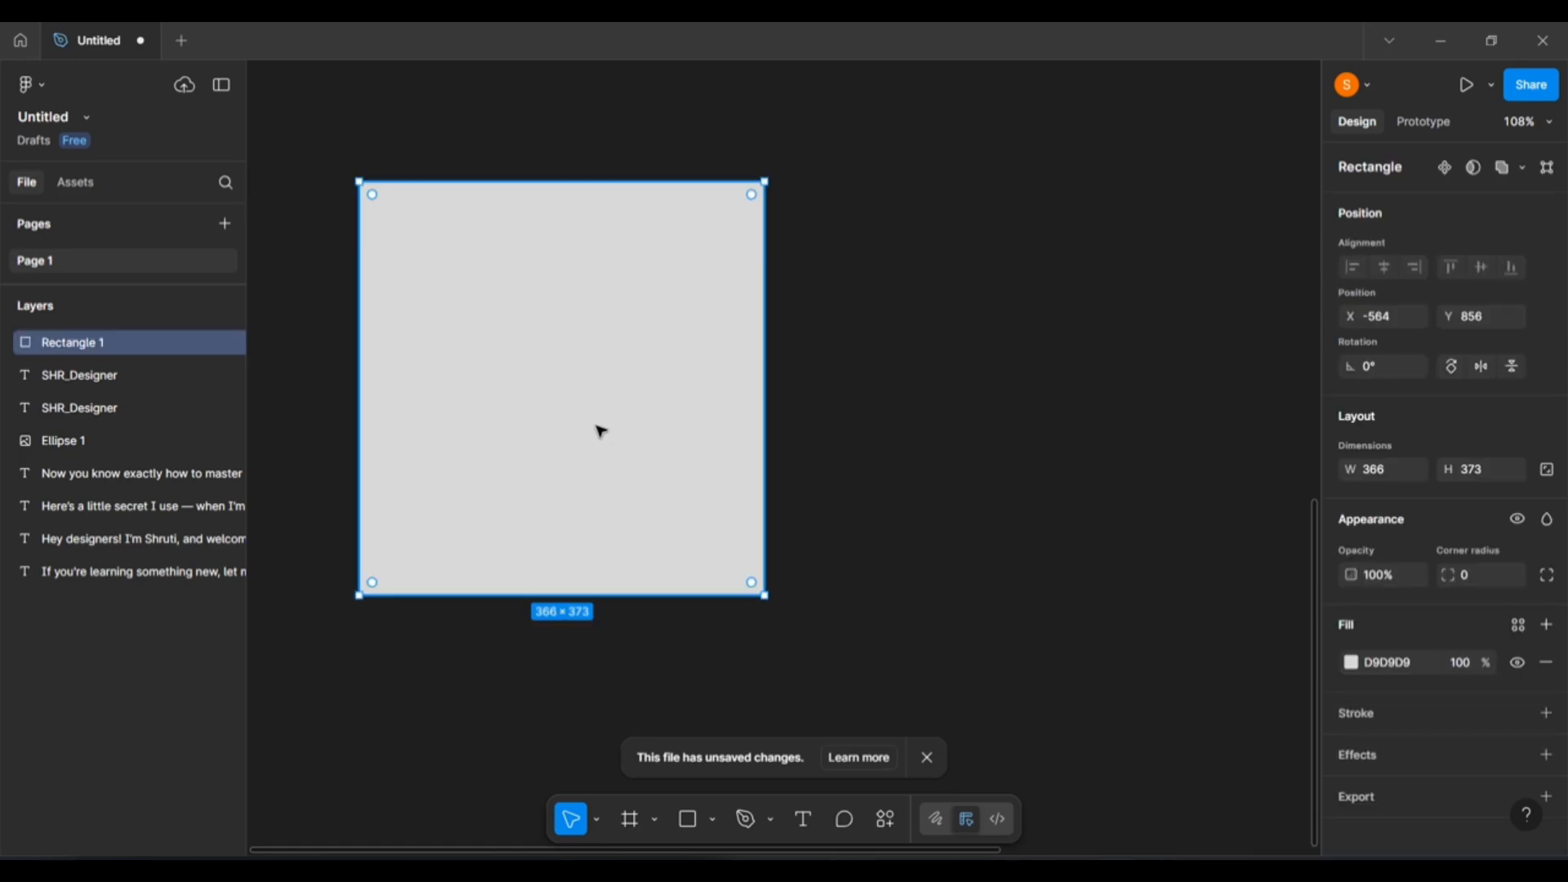
left_click(1354, 668)
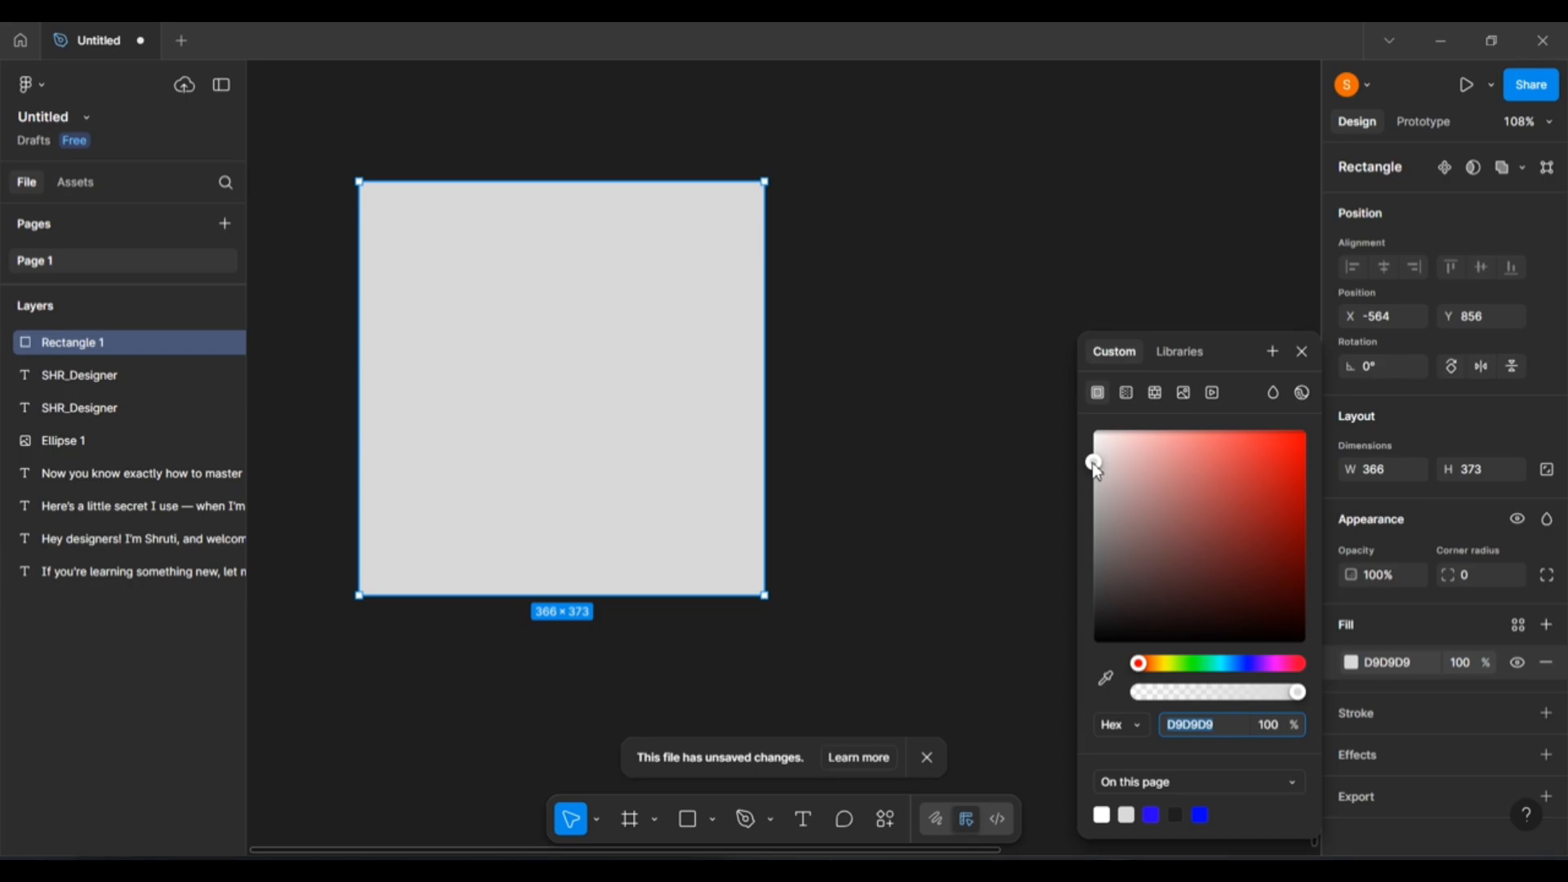
left_click_drag(1095, 463, 1280, 535)
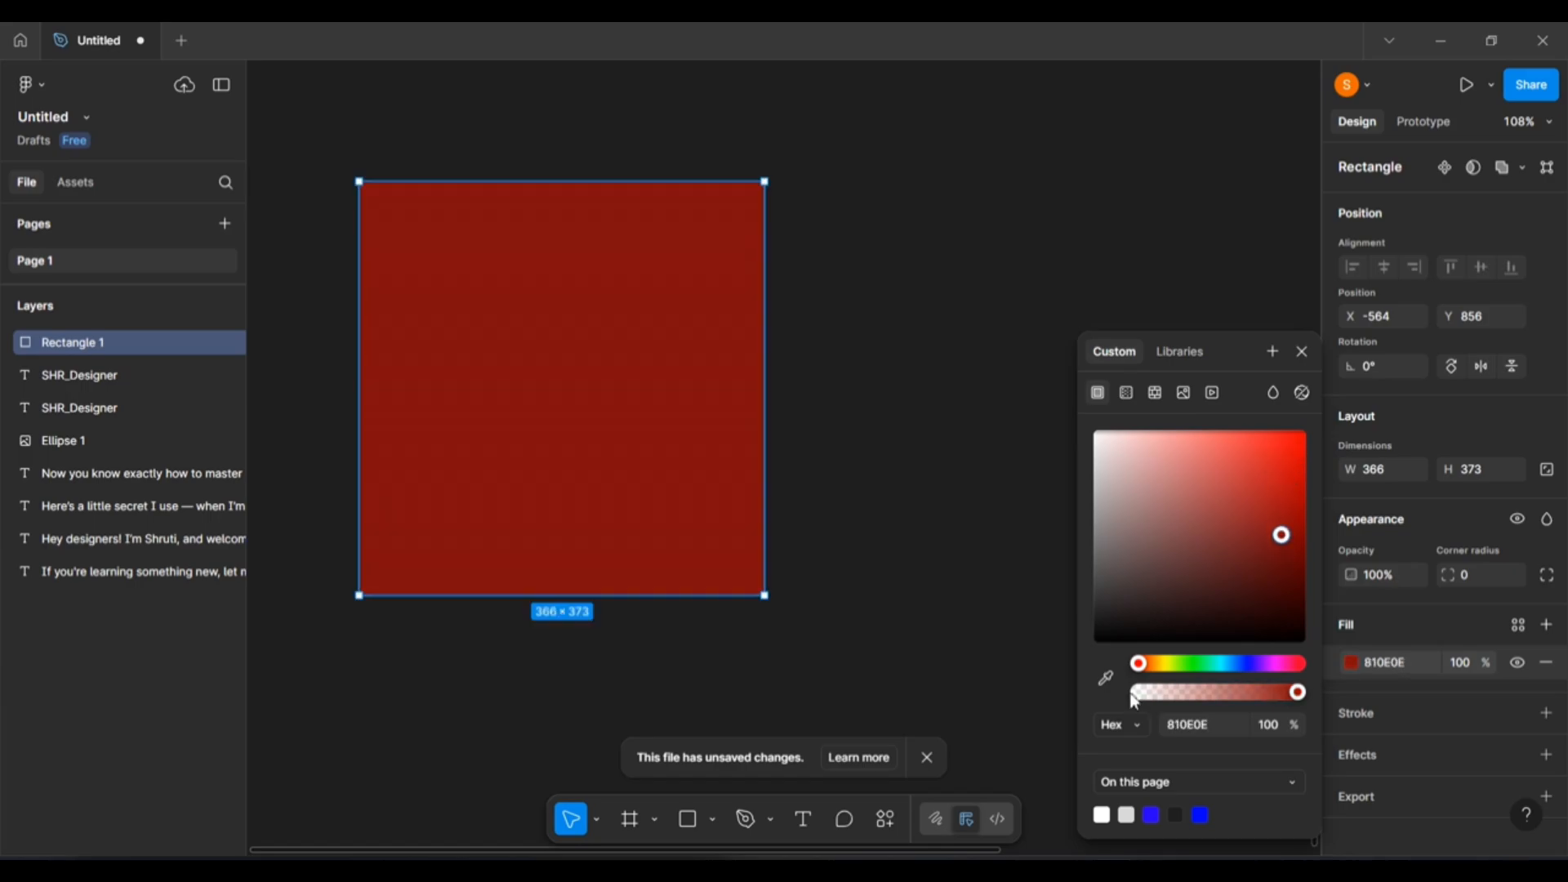
left_click_drag(1140, 669, 1300, 673)
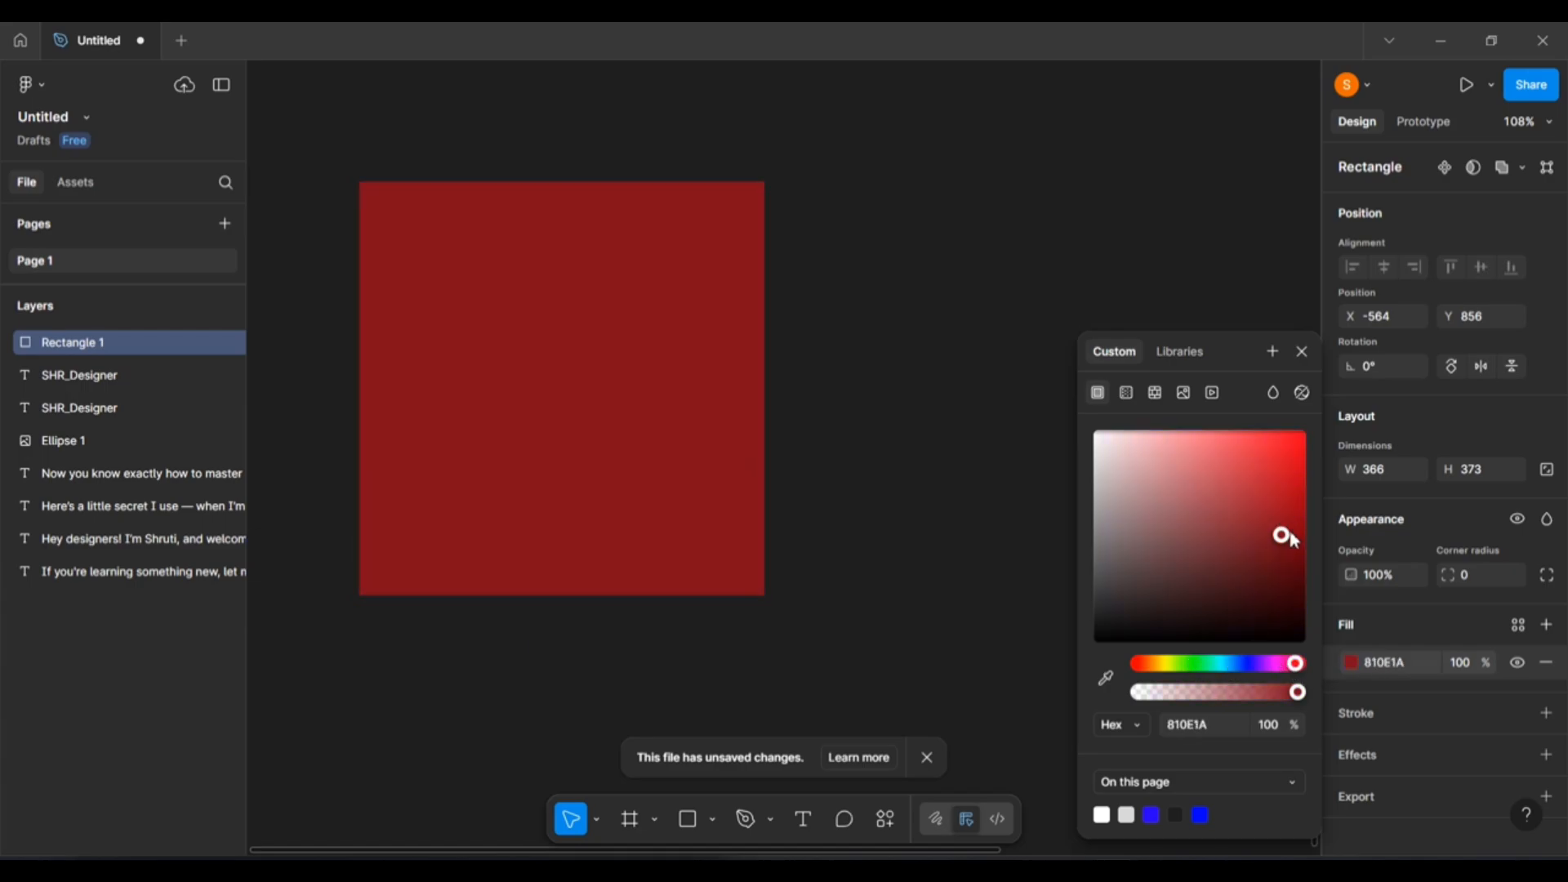
left_click_drag(1281, 535, 1133, 434)
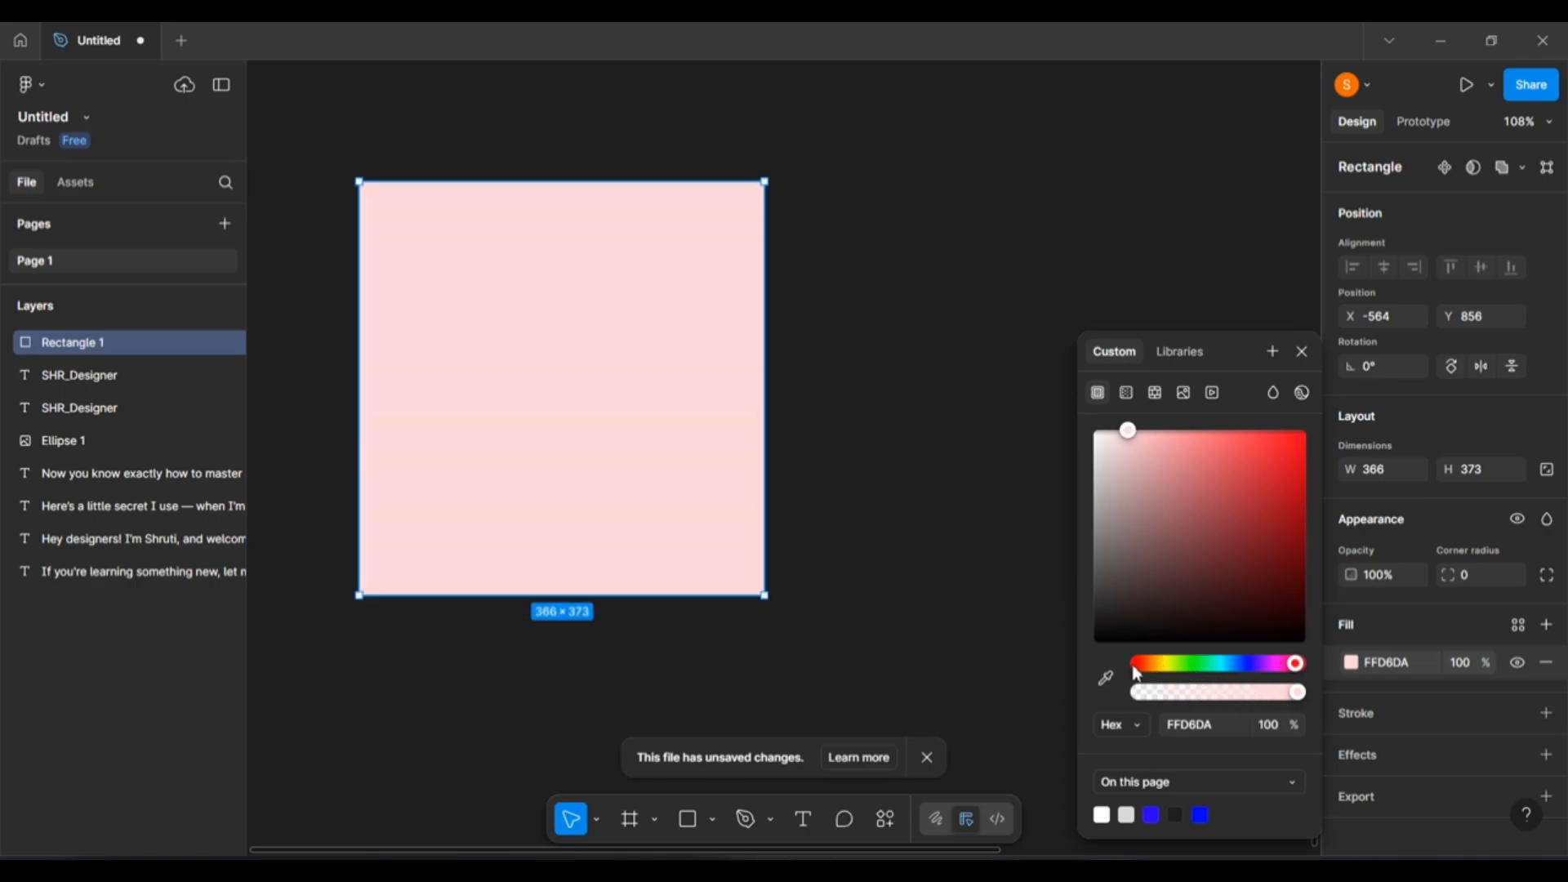
left_click_drag(1295, 664, 1205, 668)
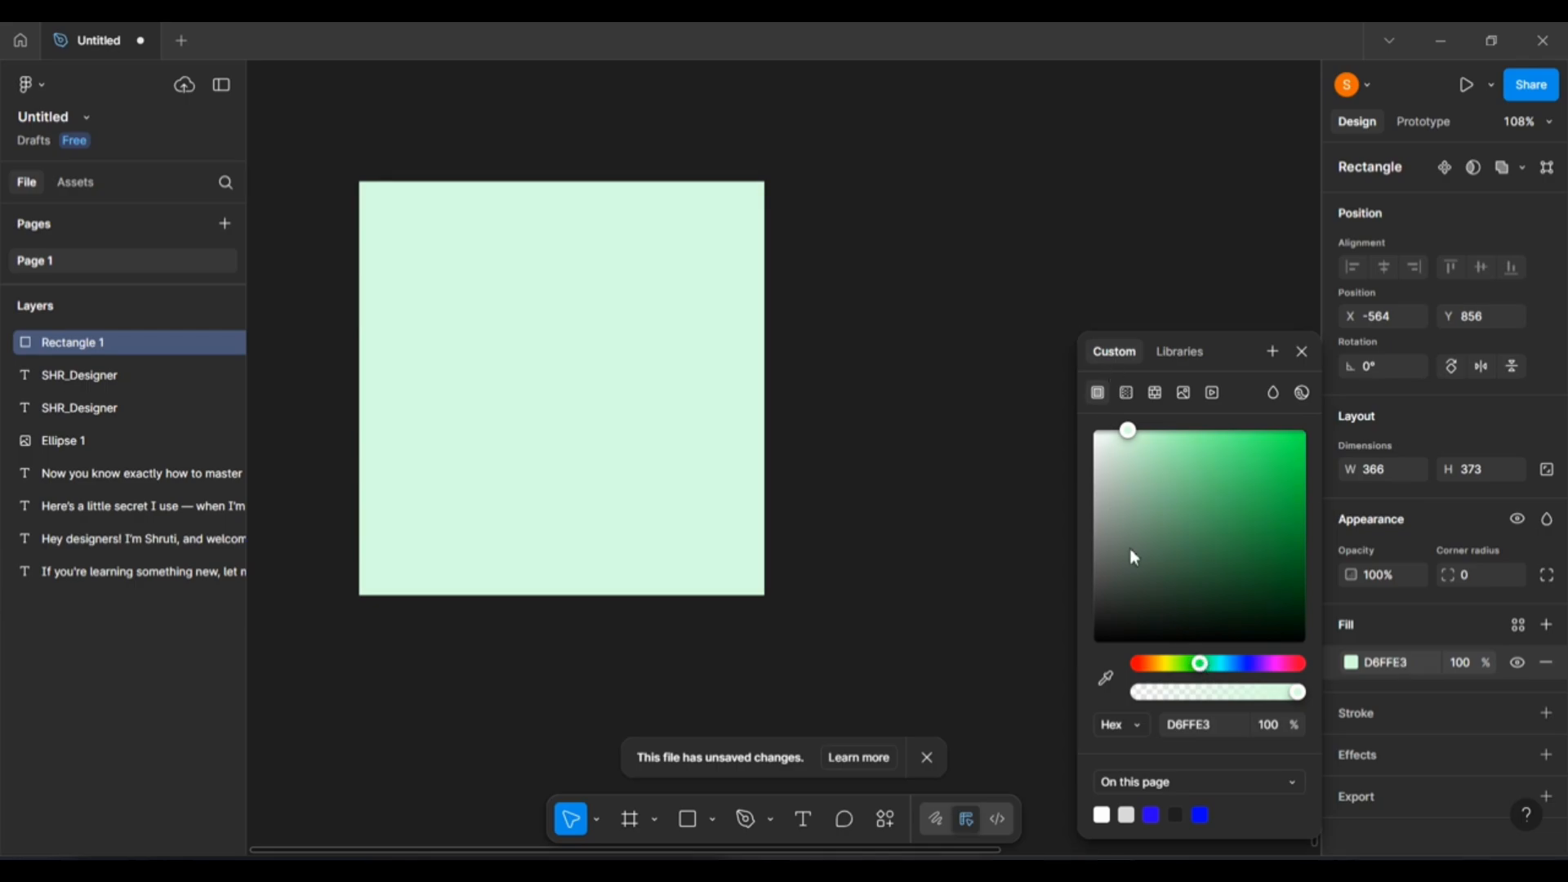
left_click_drag(1132, 439, 1195, 467)
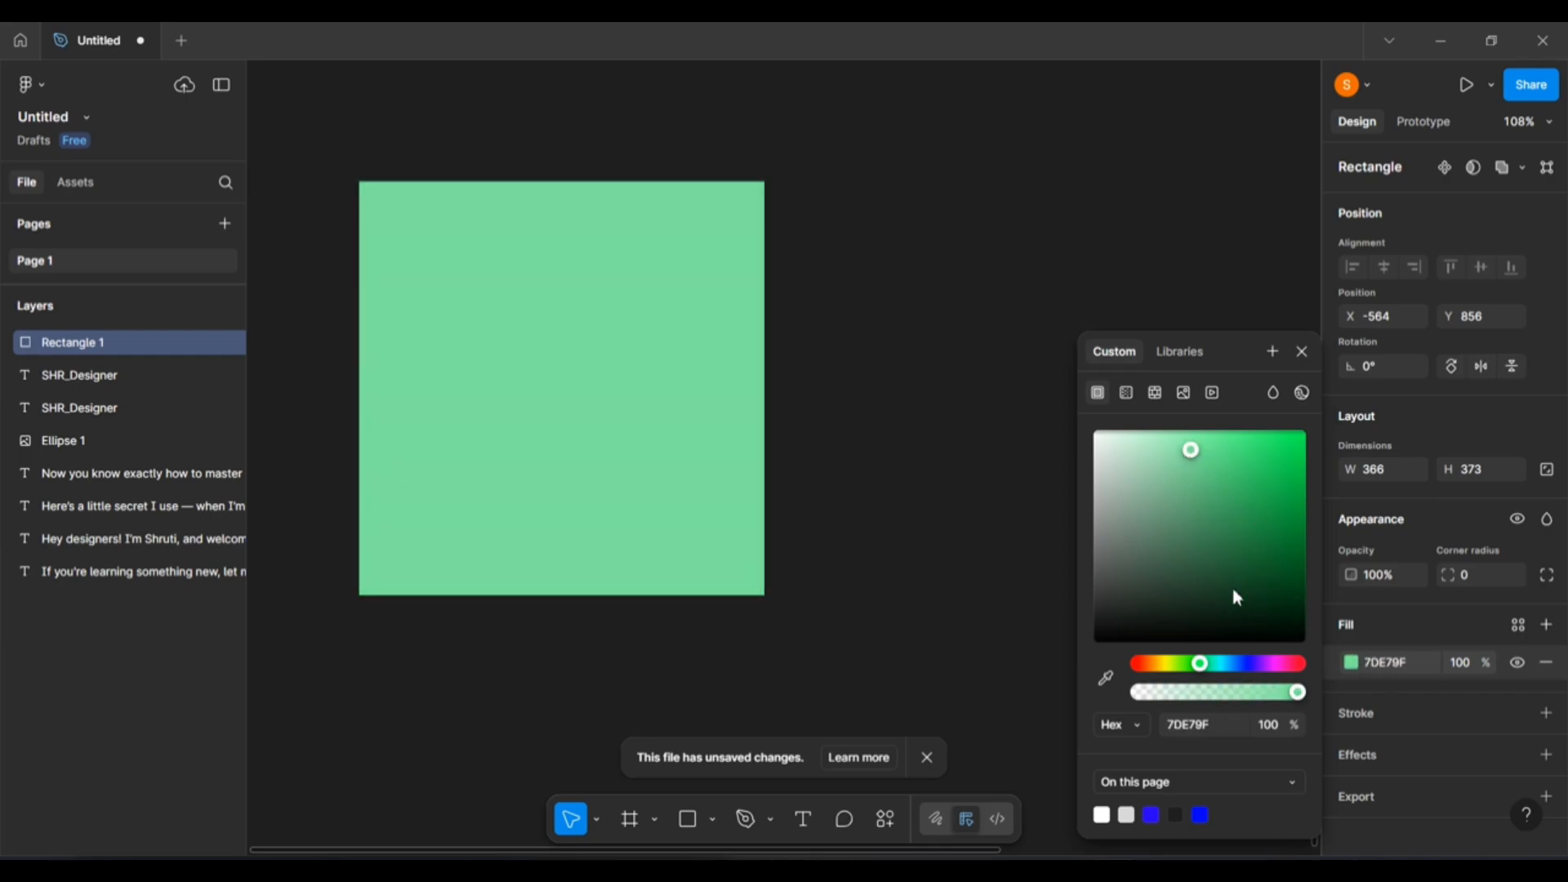
Test 39% fill opacity, restore 100%, then darken the fill to navy 060845.
left_click(1201, 664)
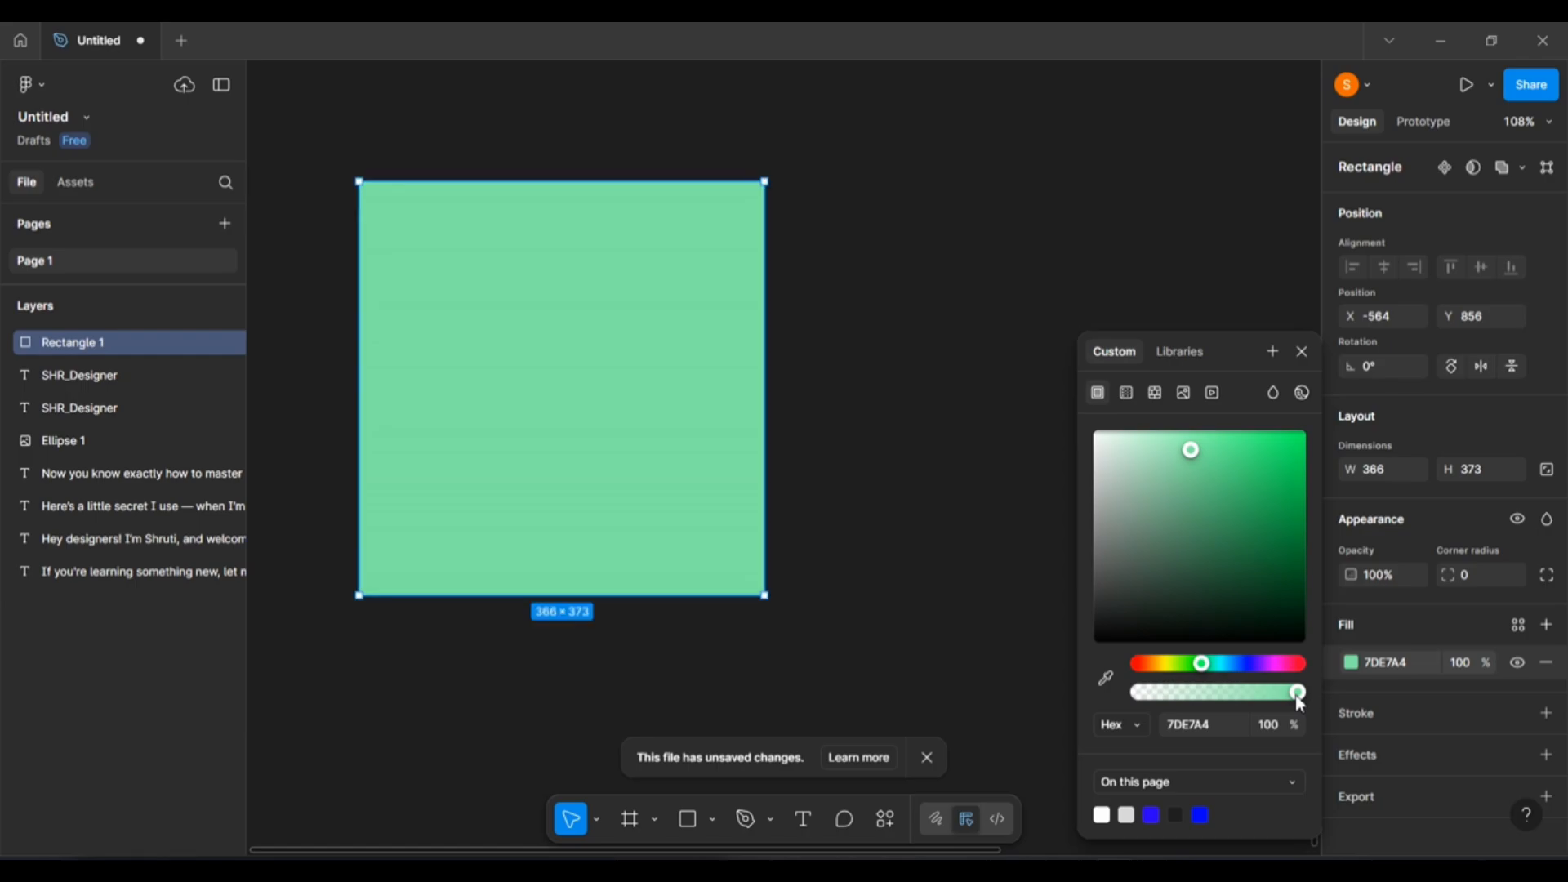
left_click_drag(1298, 693, 1201, 692)
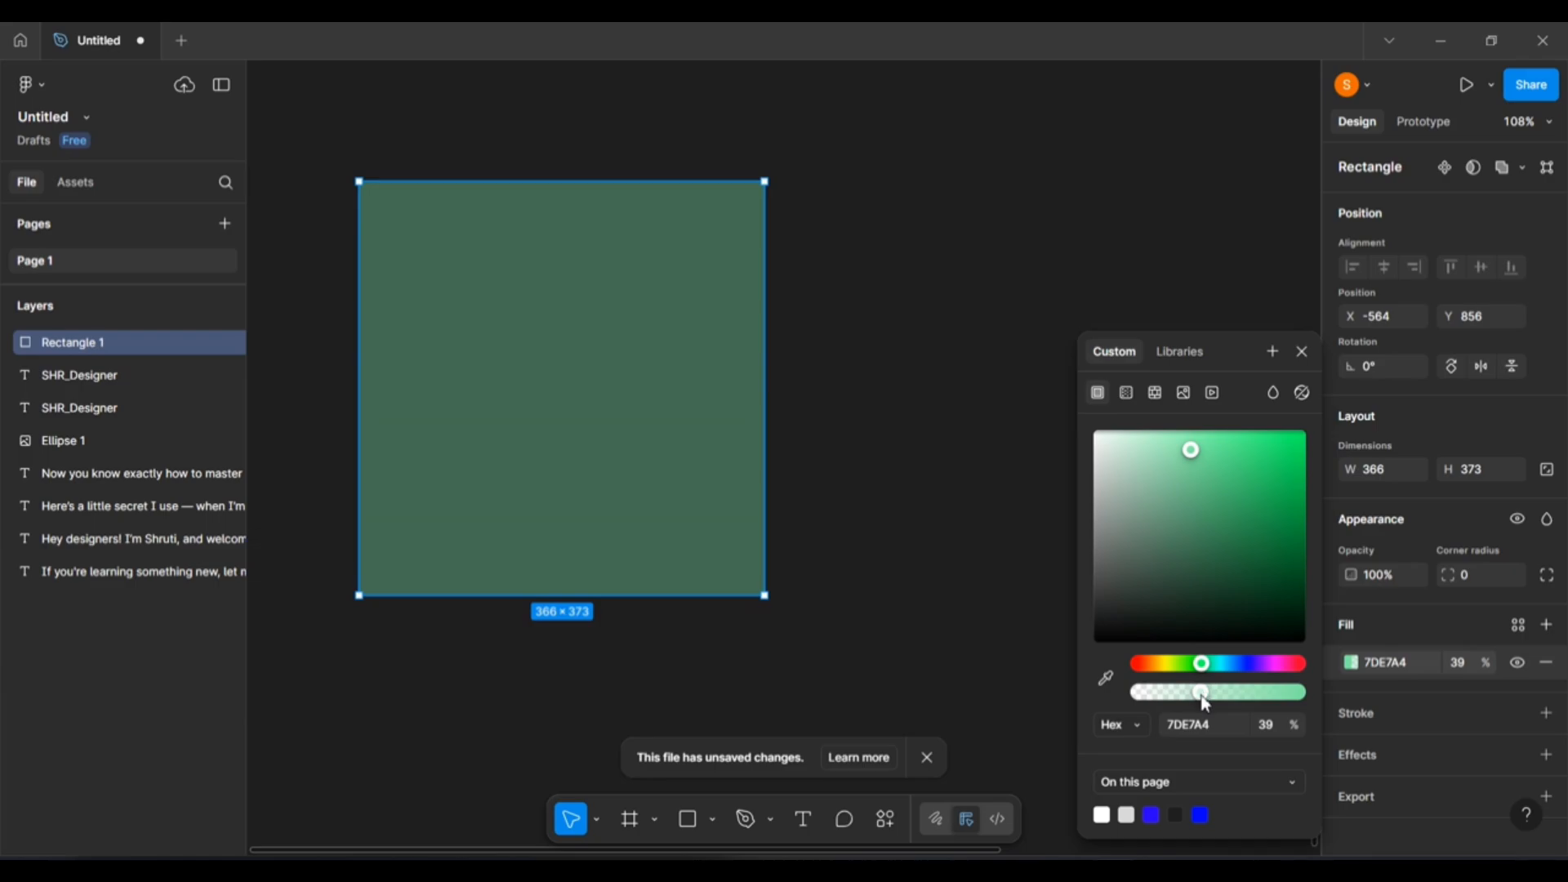
left_click_drag(1203, 696, 1304, 702)
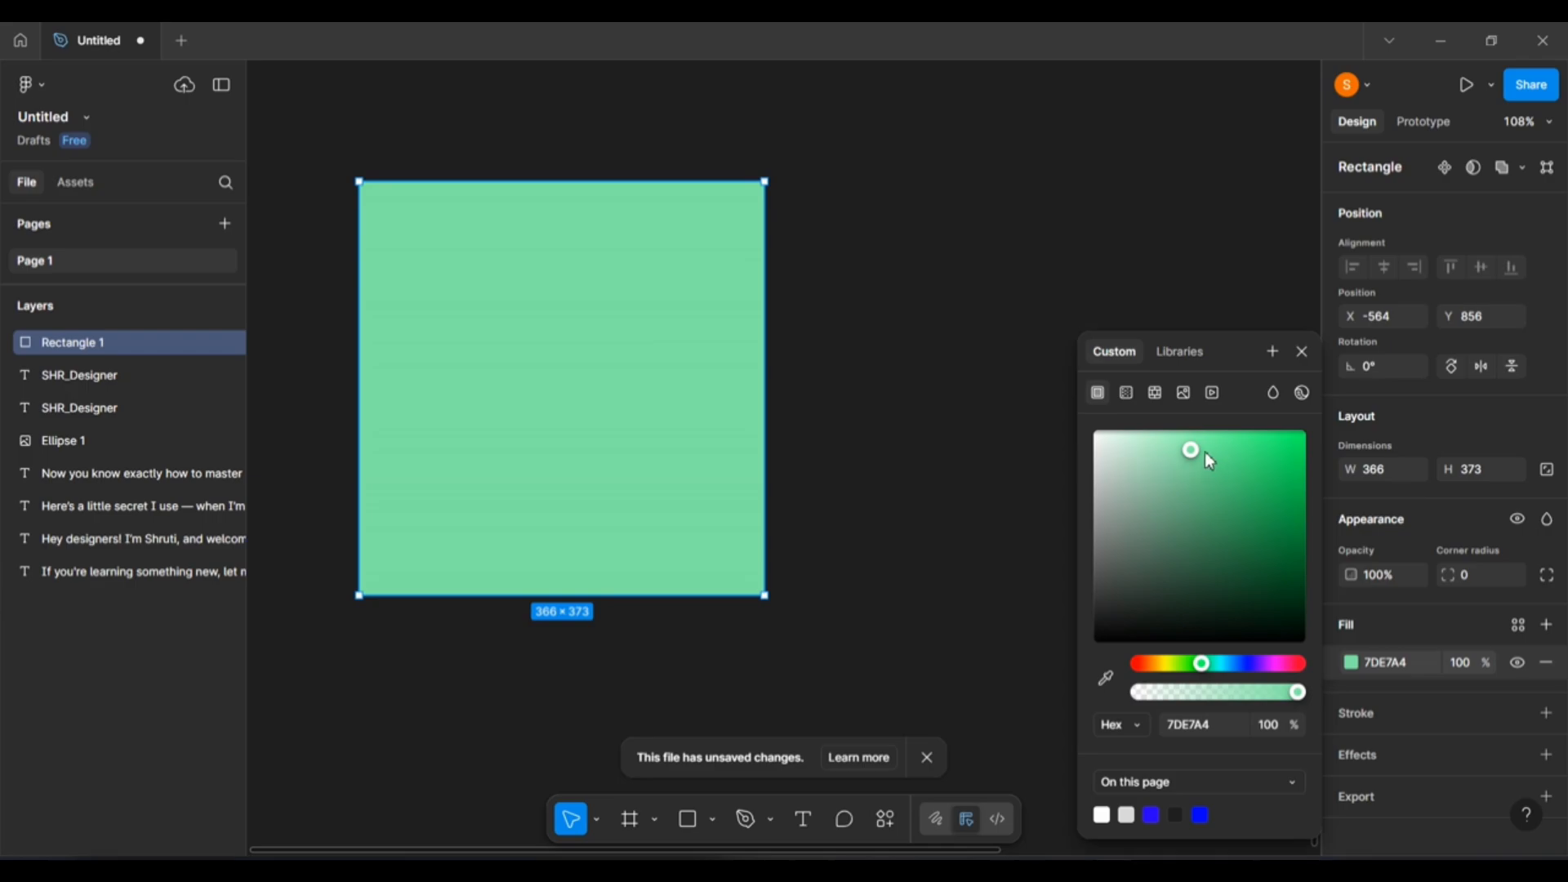
left_click_drag(1210, 462, 1290, 598)
left_click(1245, 665)
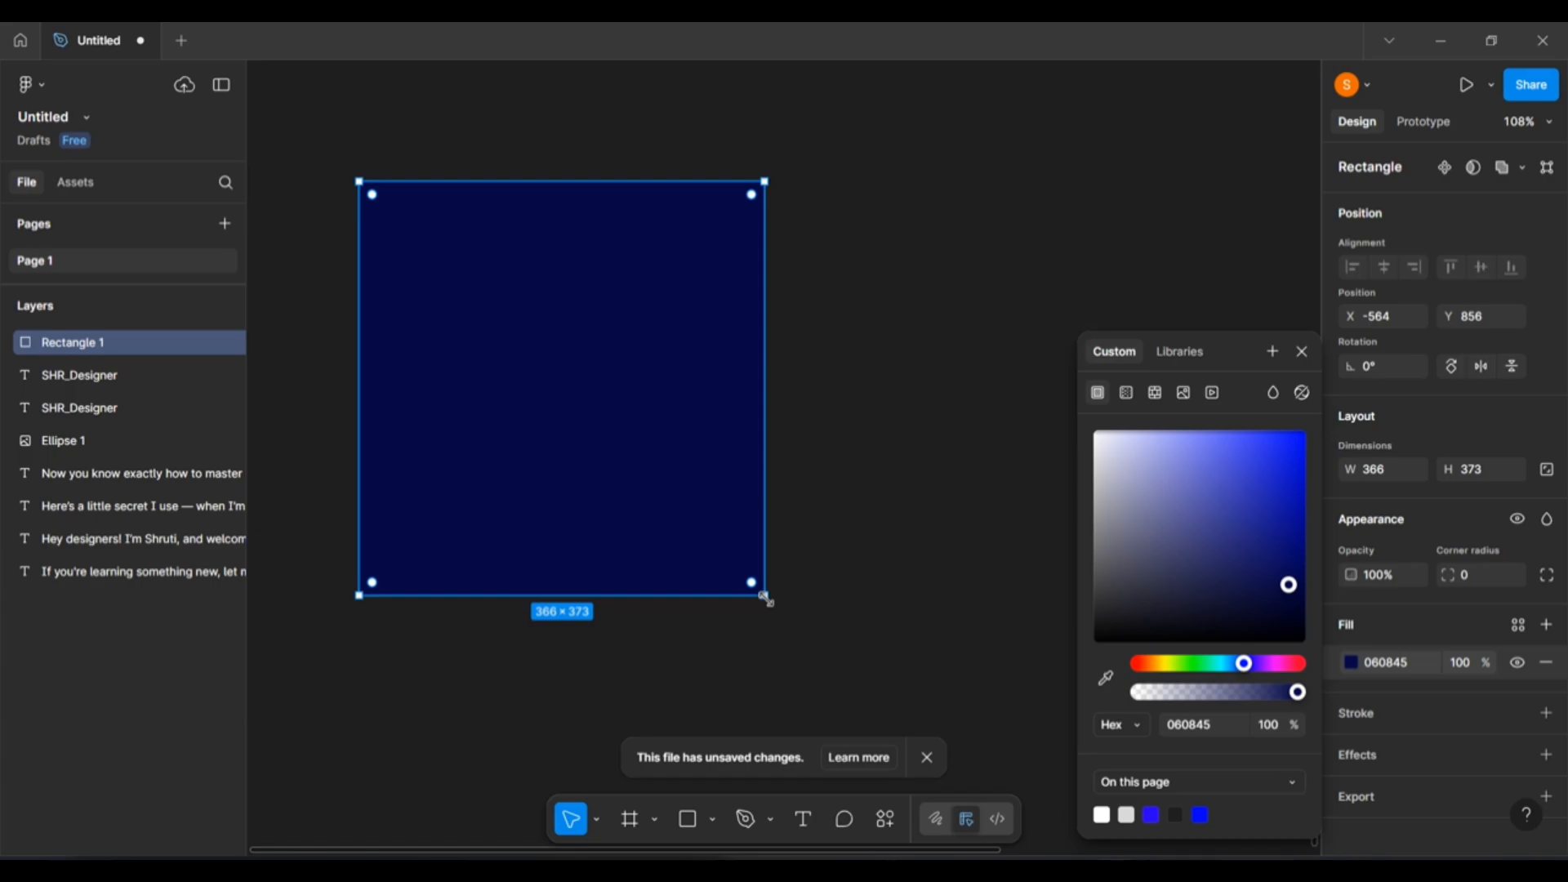
Scale Rectangle 1 proportionally with the K tool to 444 × 452.49 (1.21x).
key("k")
left_click_drag(772, 610, 850, 678)
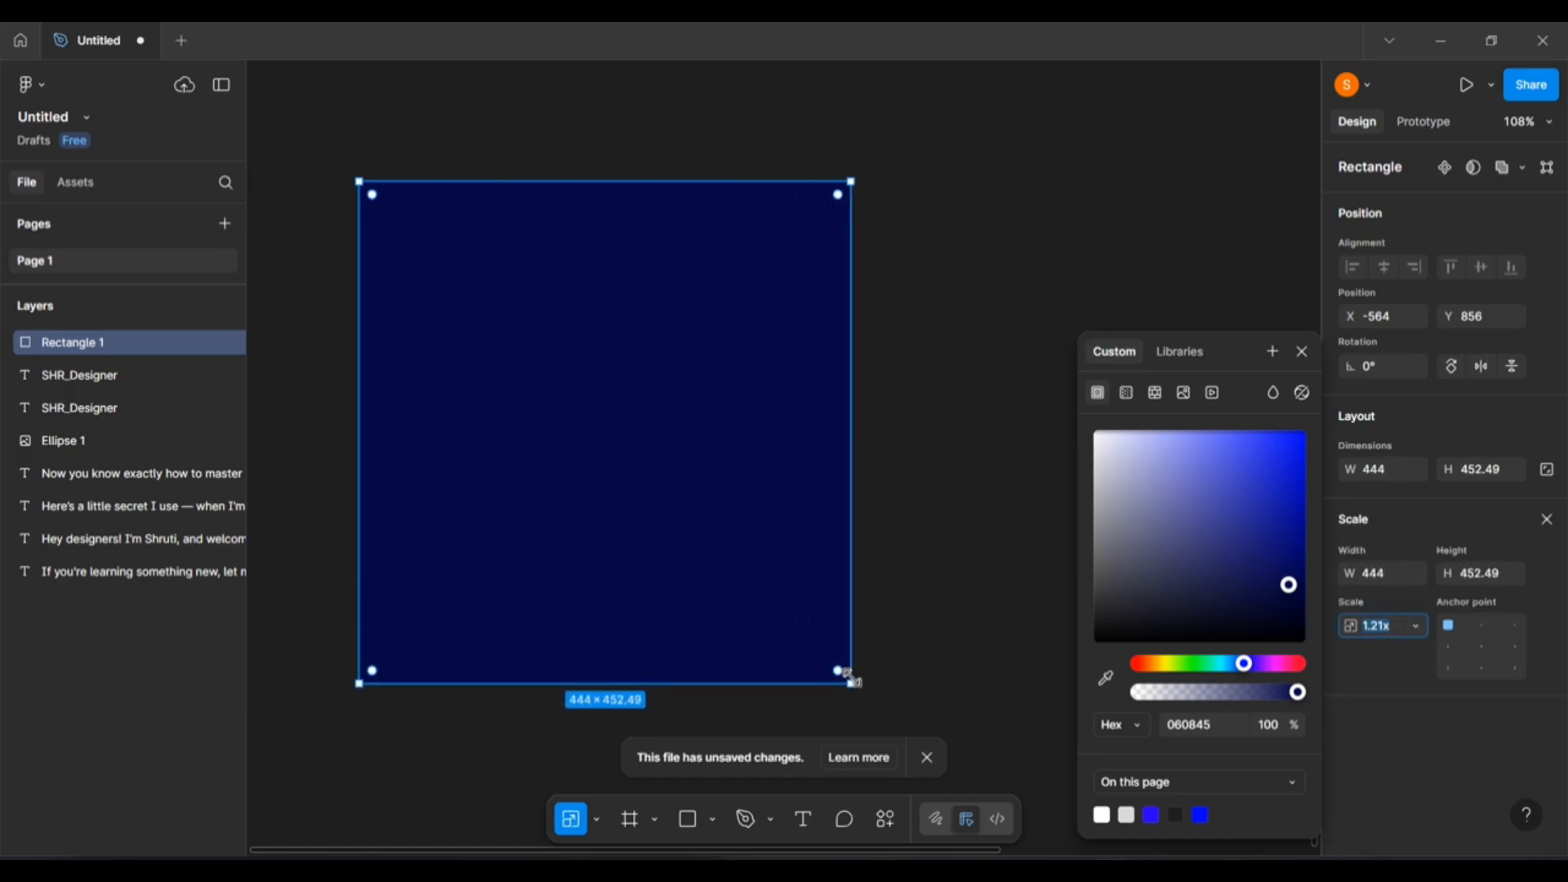
type("v")
scroll(1026, 729, "down", 2)
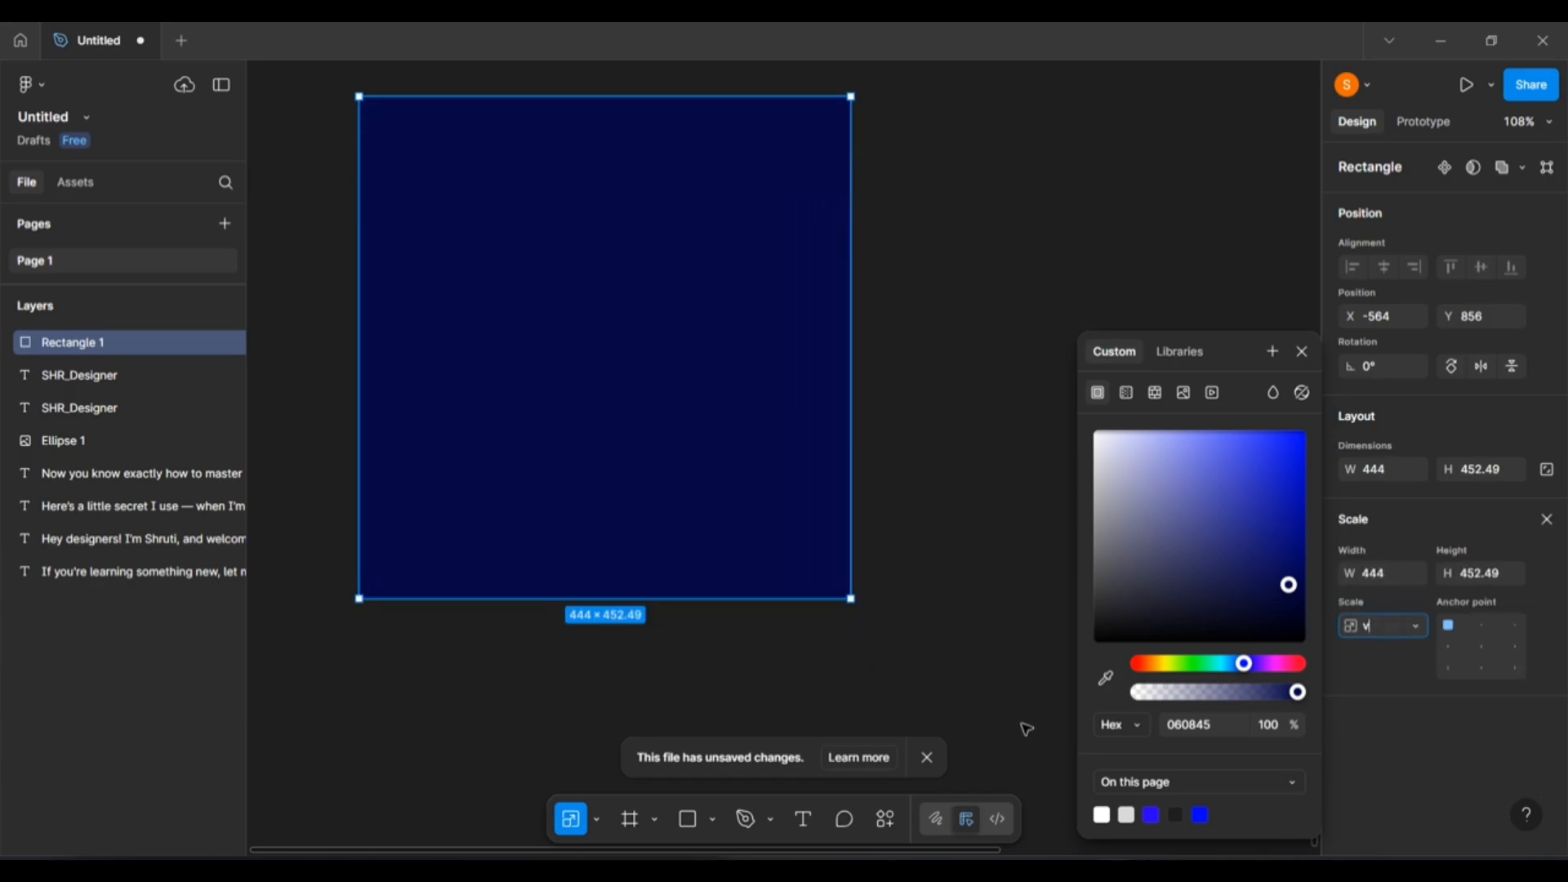
left_click_drag(1299, 699, 1177, 702)
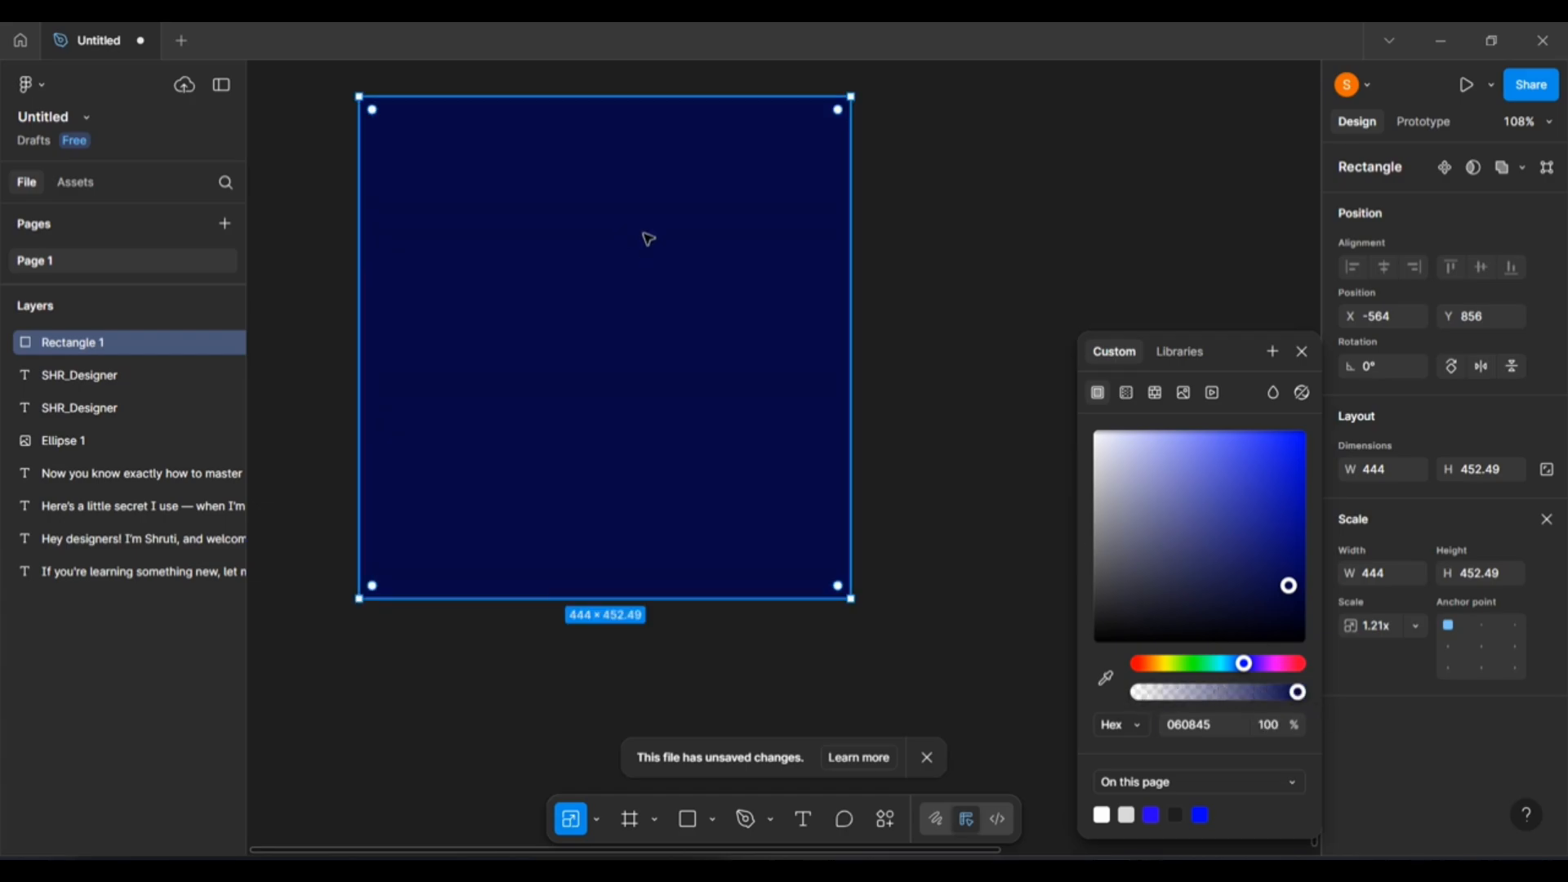
scroll(782, 285, "up", 2)
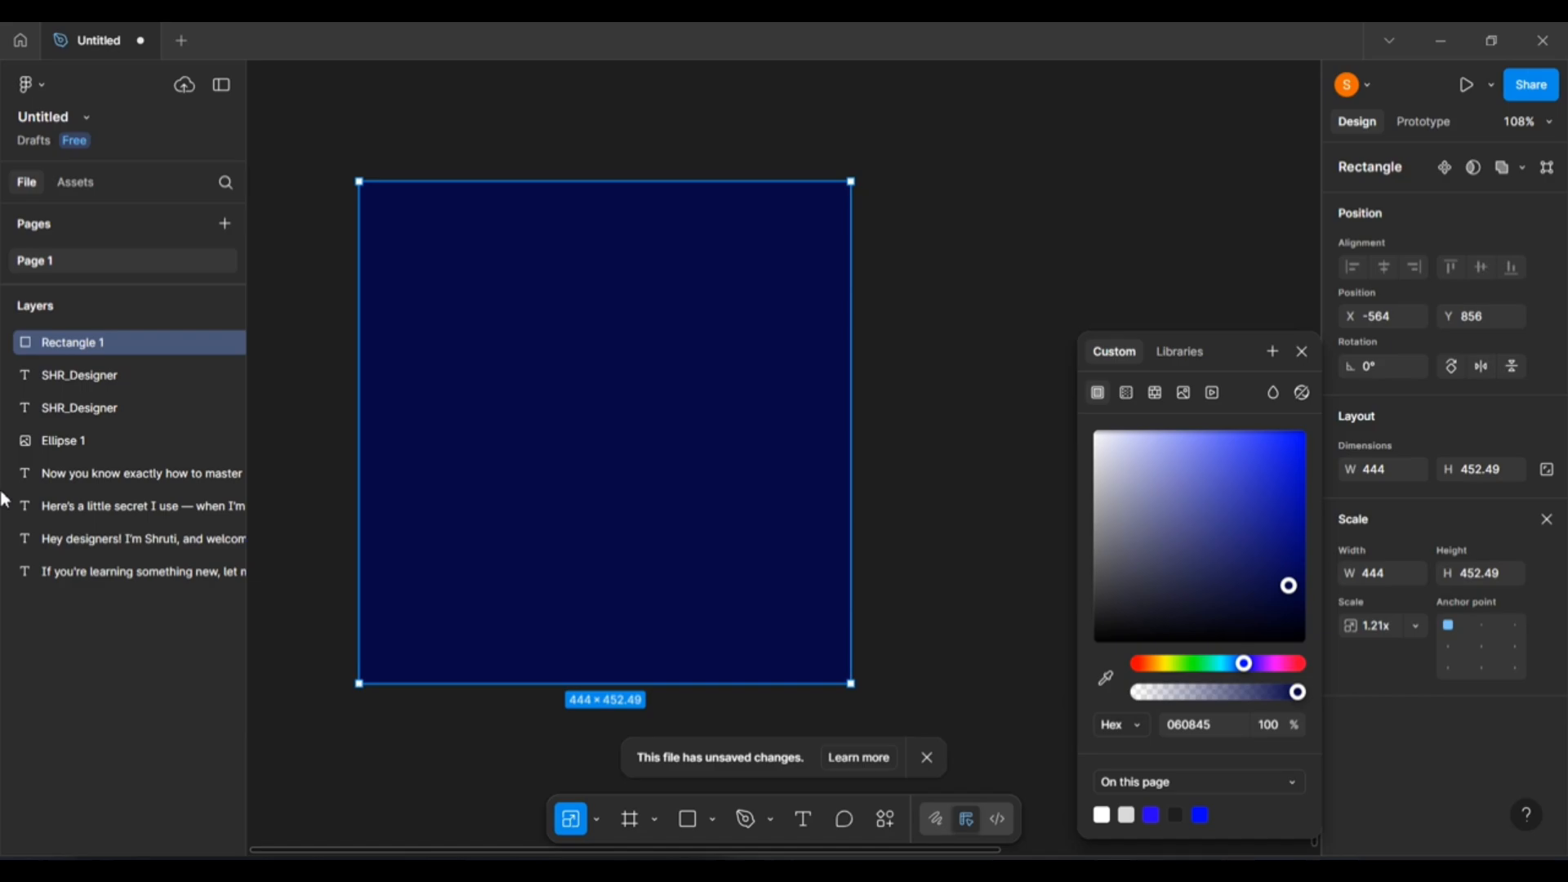
Switch the fill colour format from Hex to RGB and back to Hex.
left_click(1137, 727)
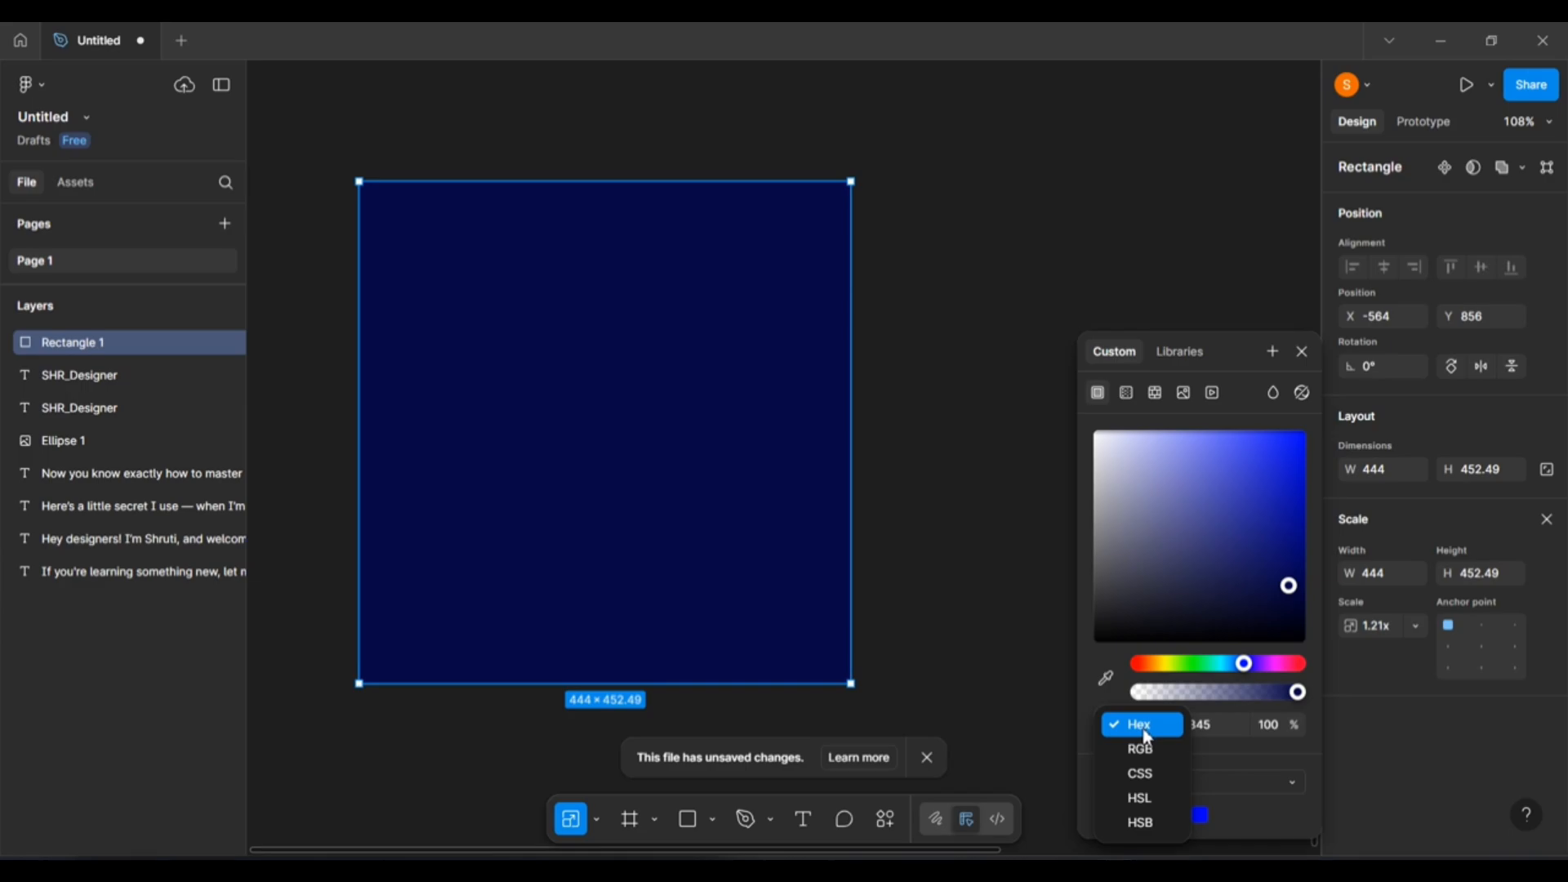
left_click(1099, 715)
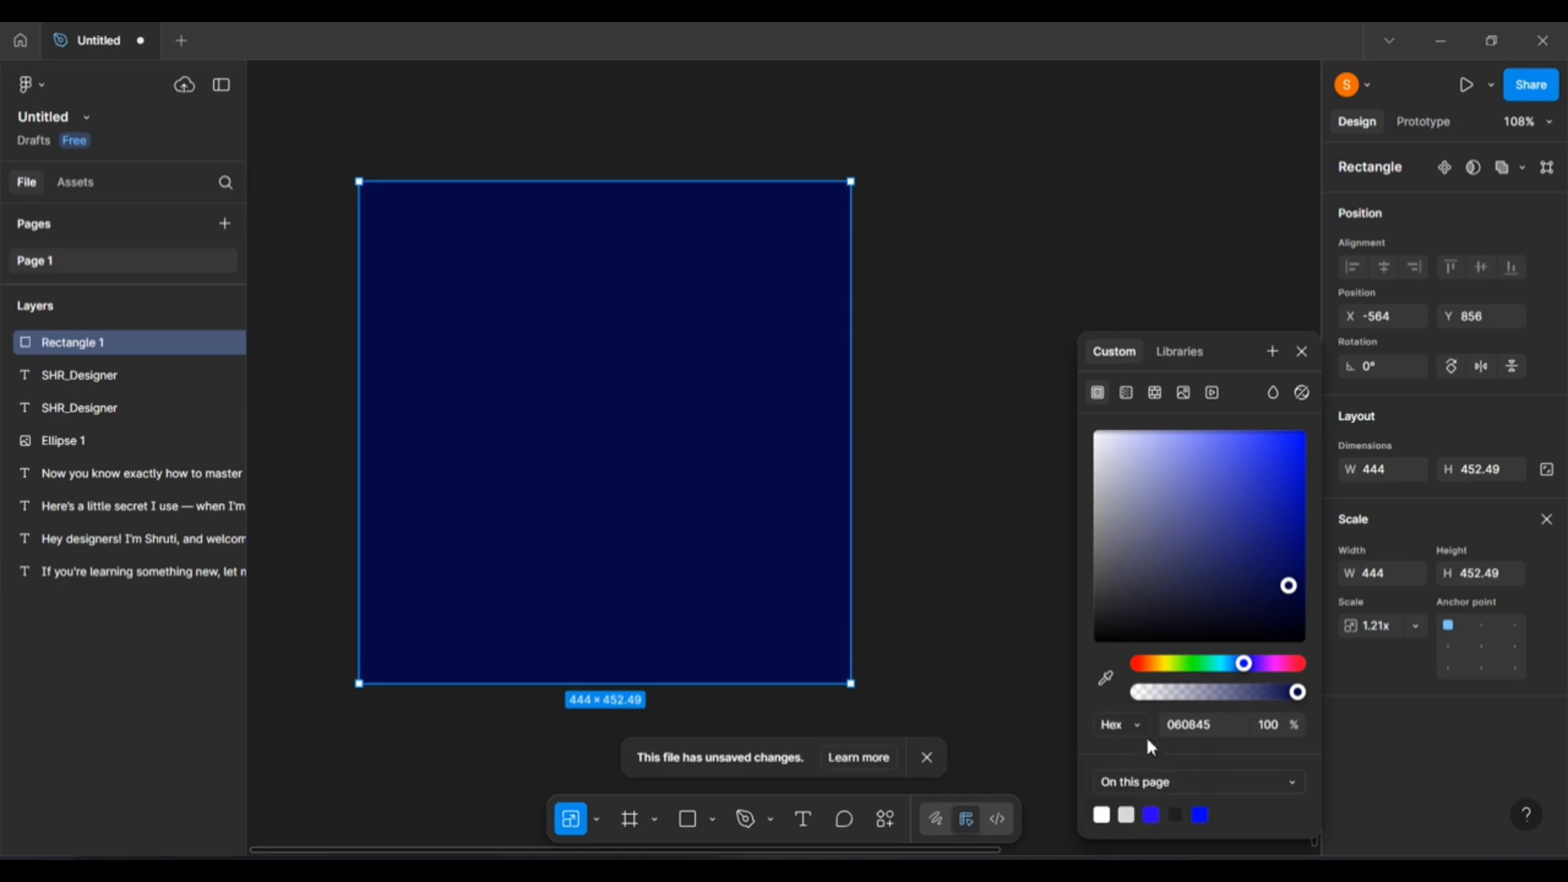
left_click(1127, 722)
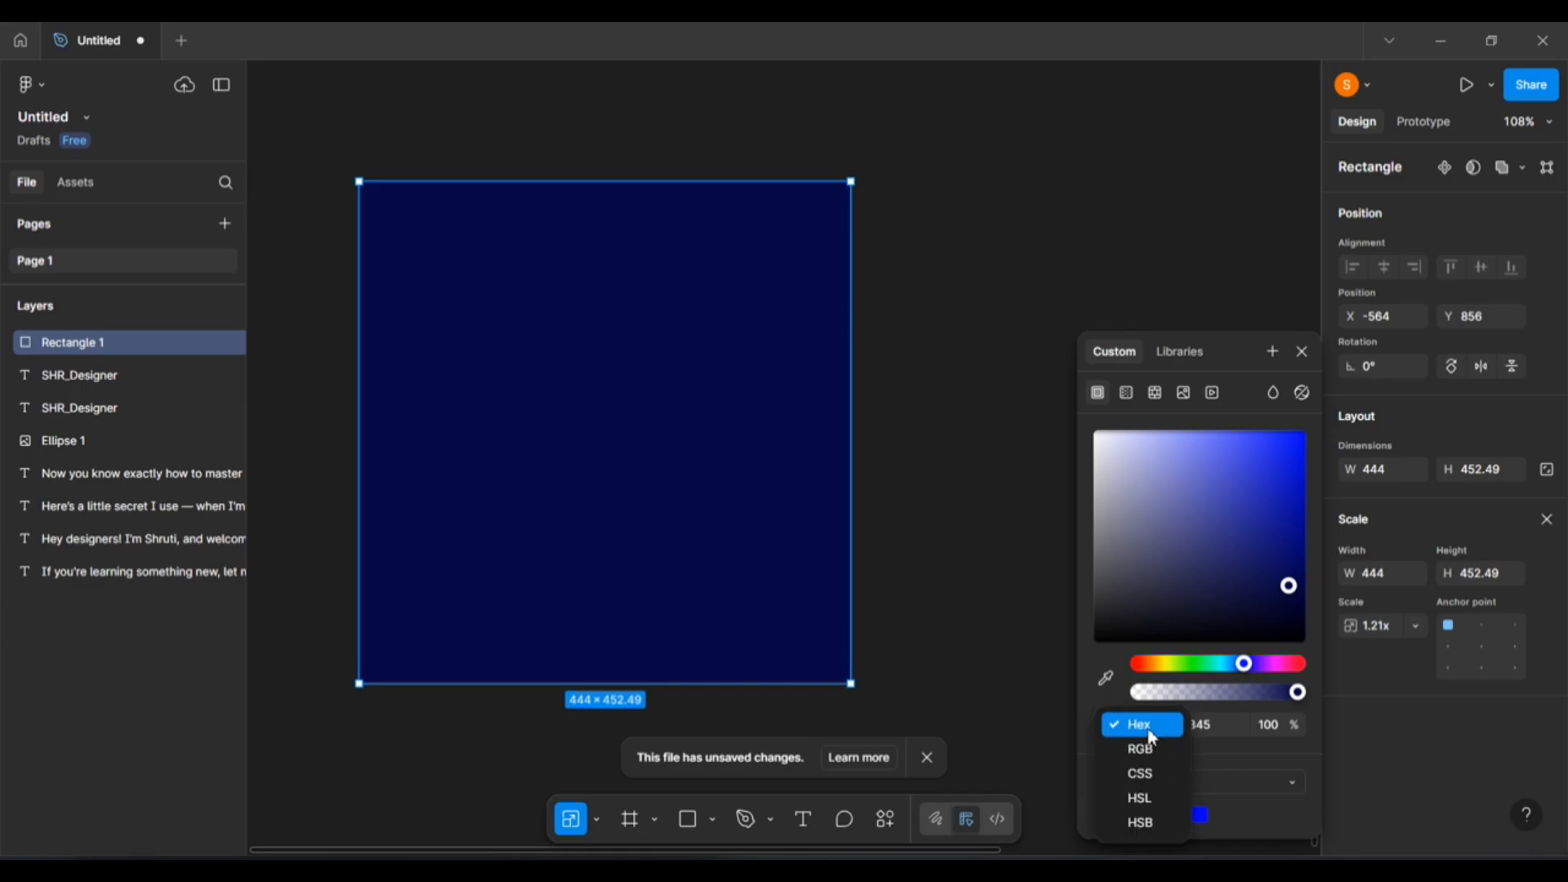
left_click(1155, 750)
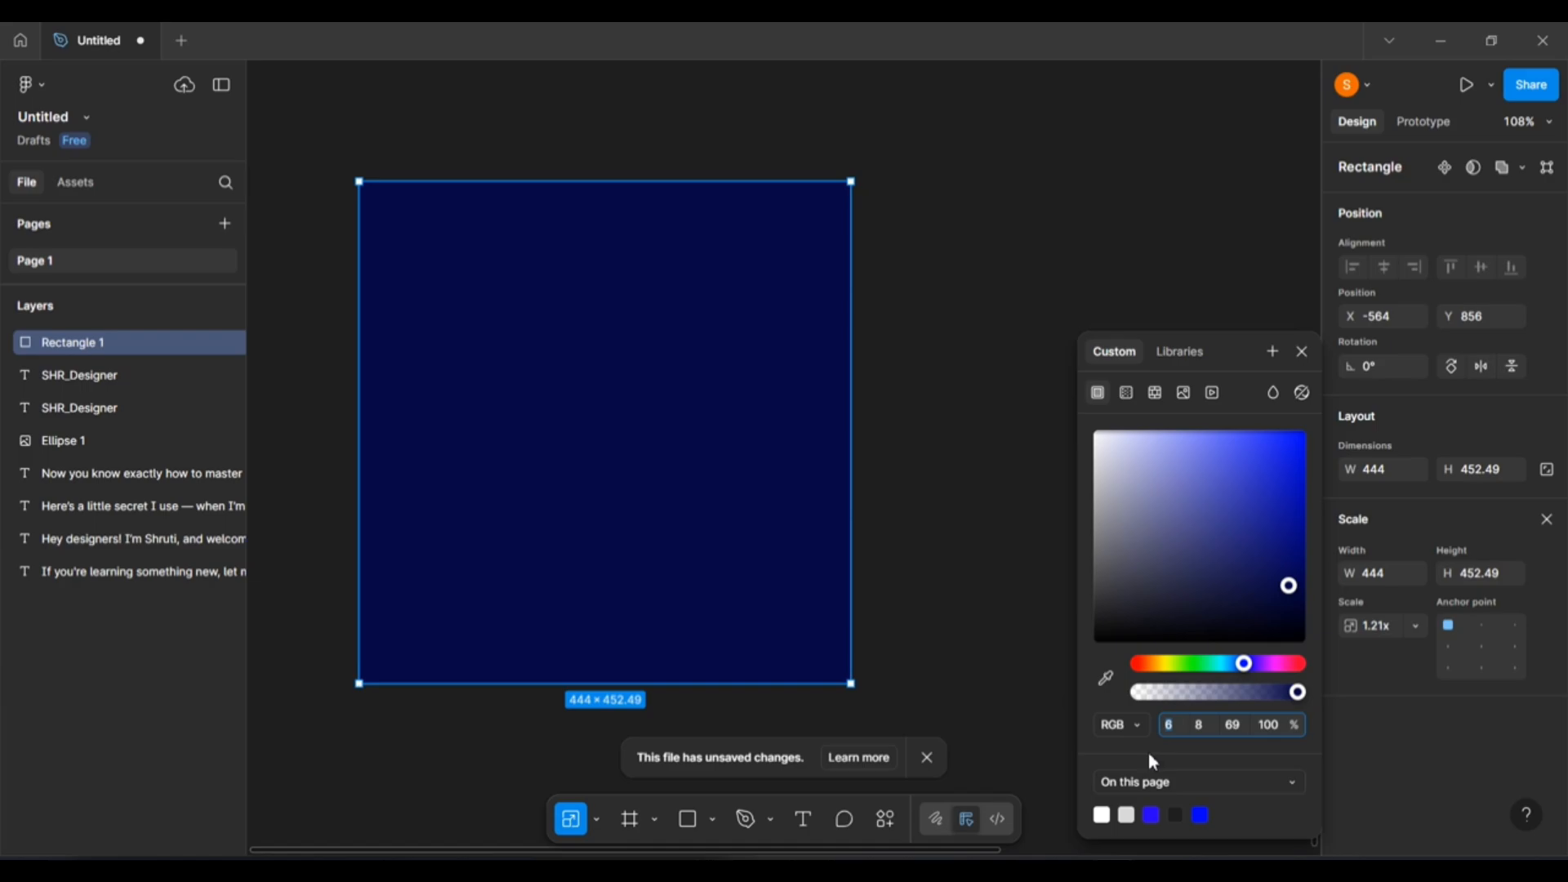
left_click(1133, 732)
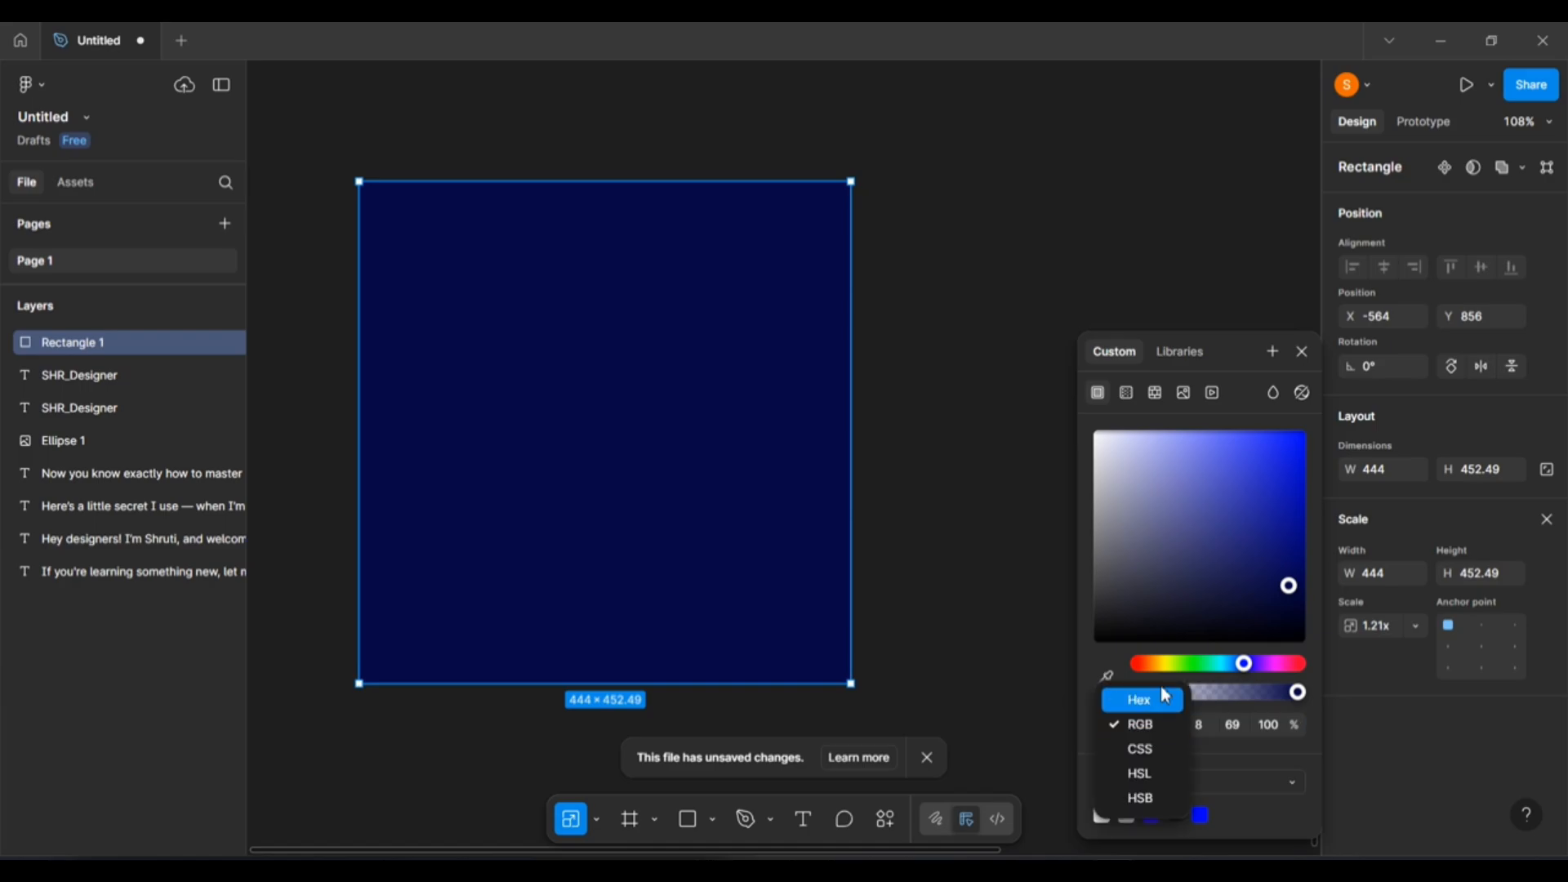
left_click(1154, 704)
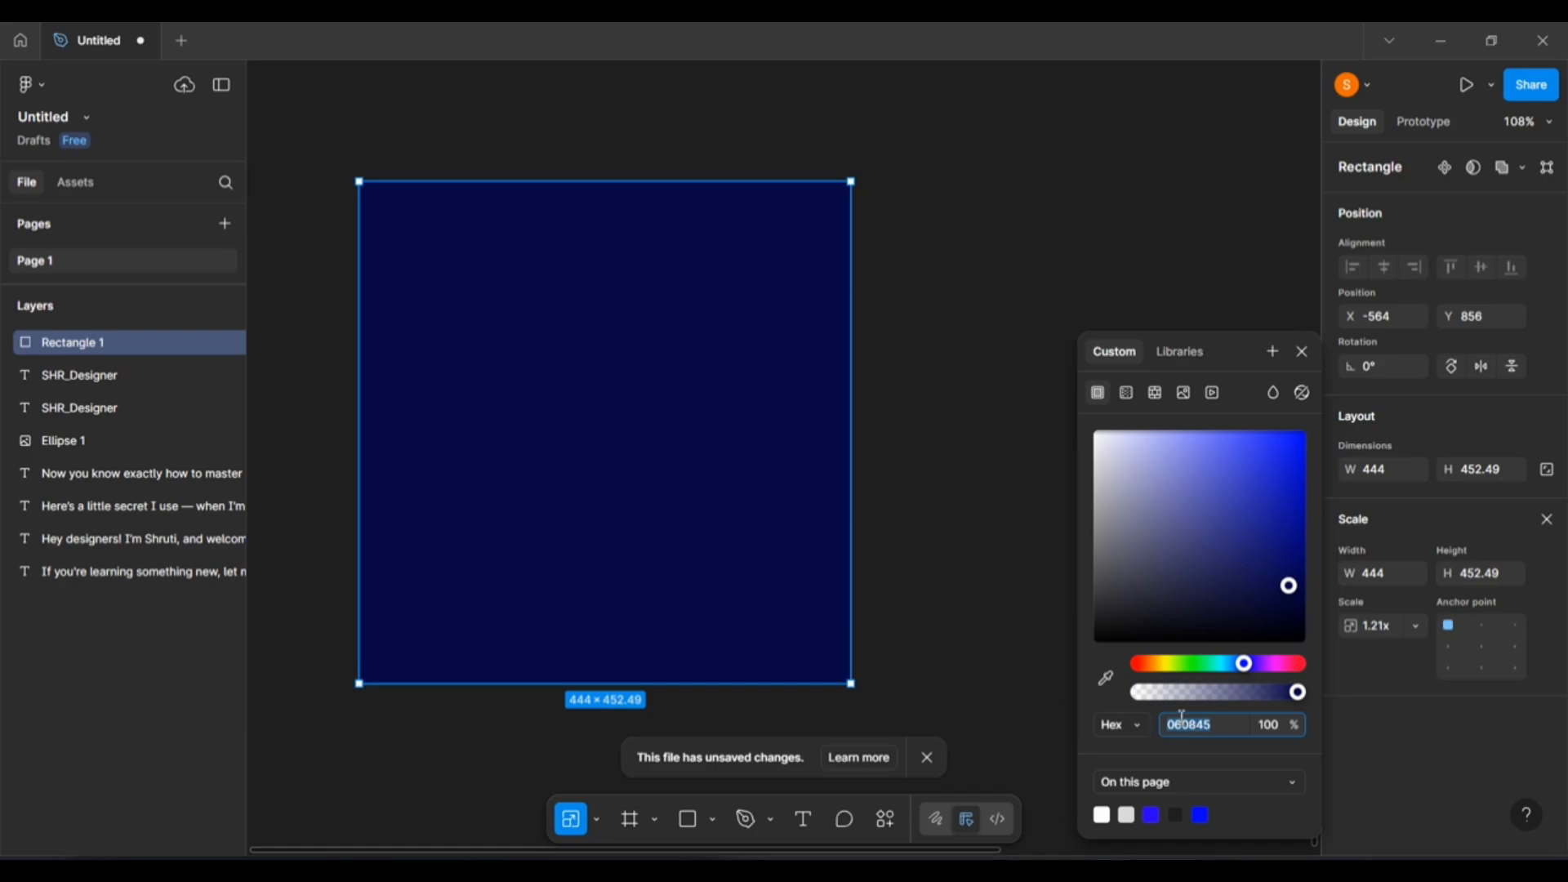
Try blue, navy and purple fills, ending on bright lime green 62FF00.
left_click_drag(1244, 629, 1228, 626)
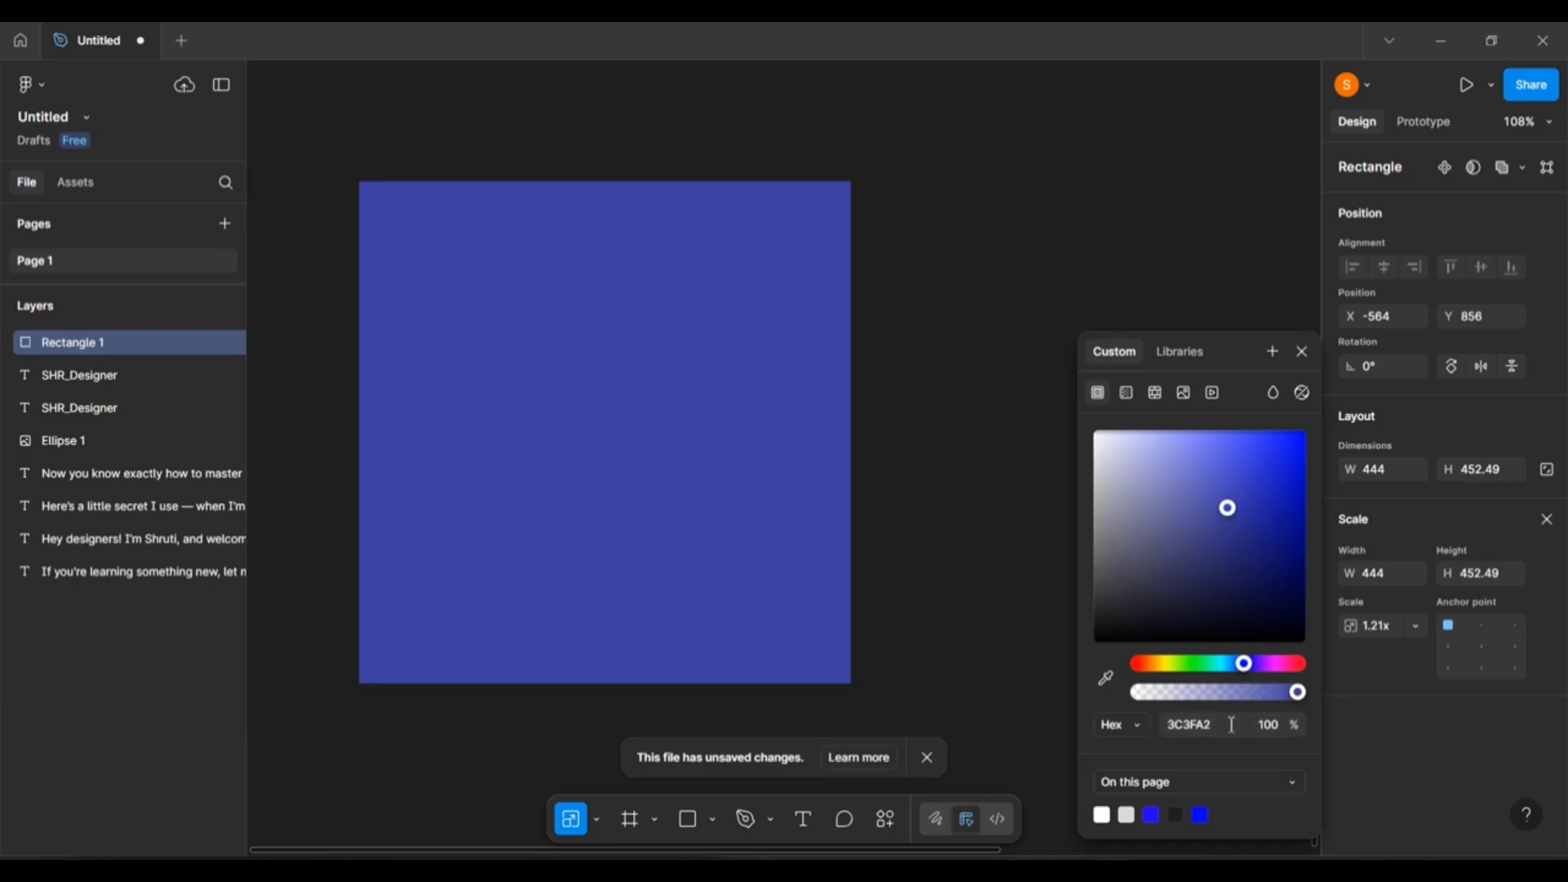
left_click_drag(1224, 724, 1154, 722)
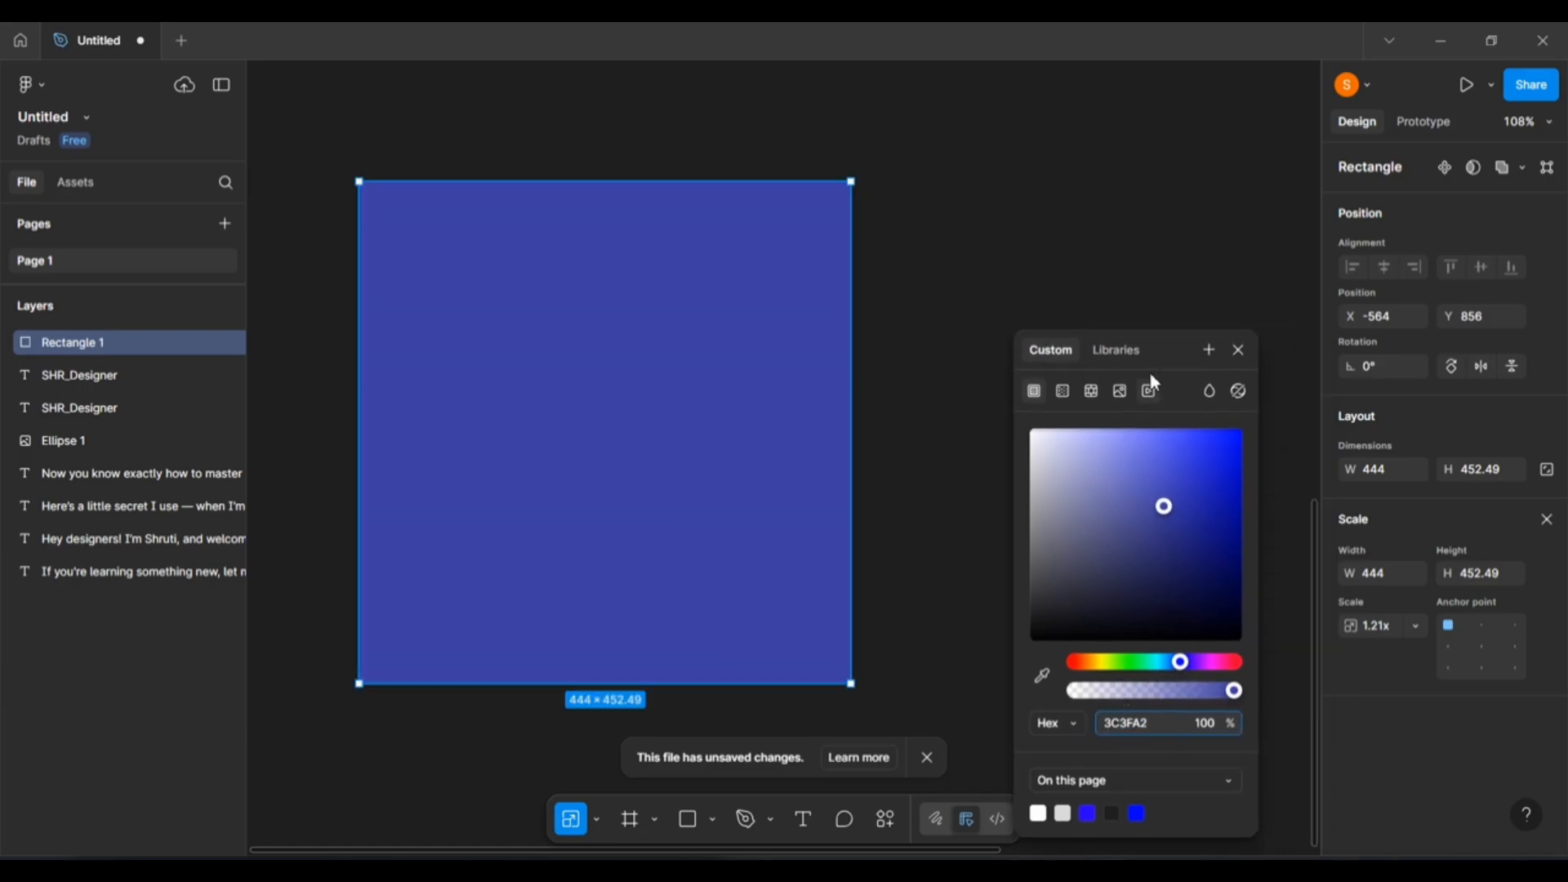
left_click_drag(1154, 382, 1144, 219)
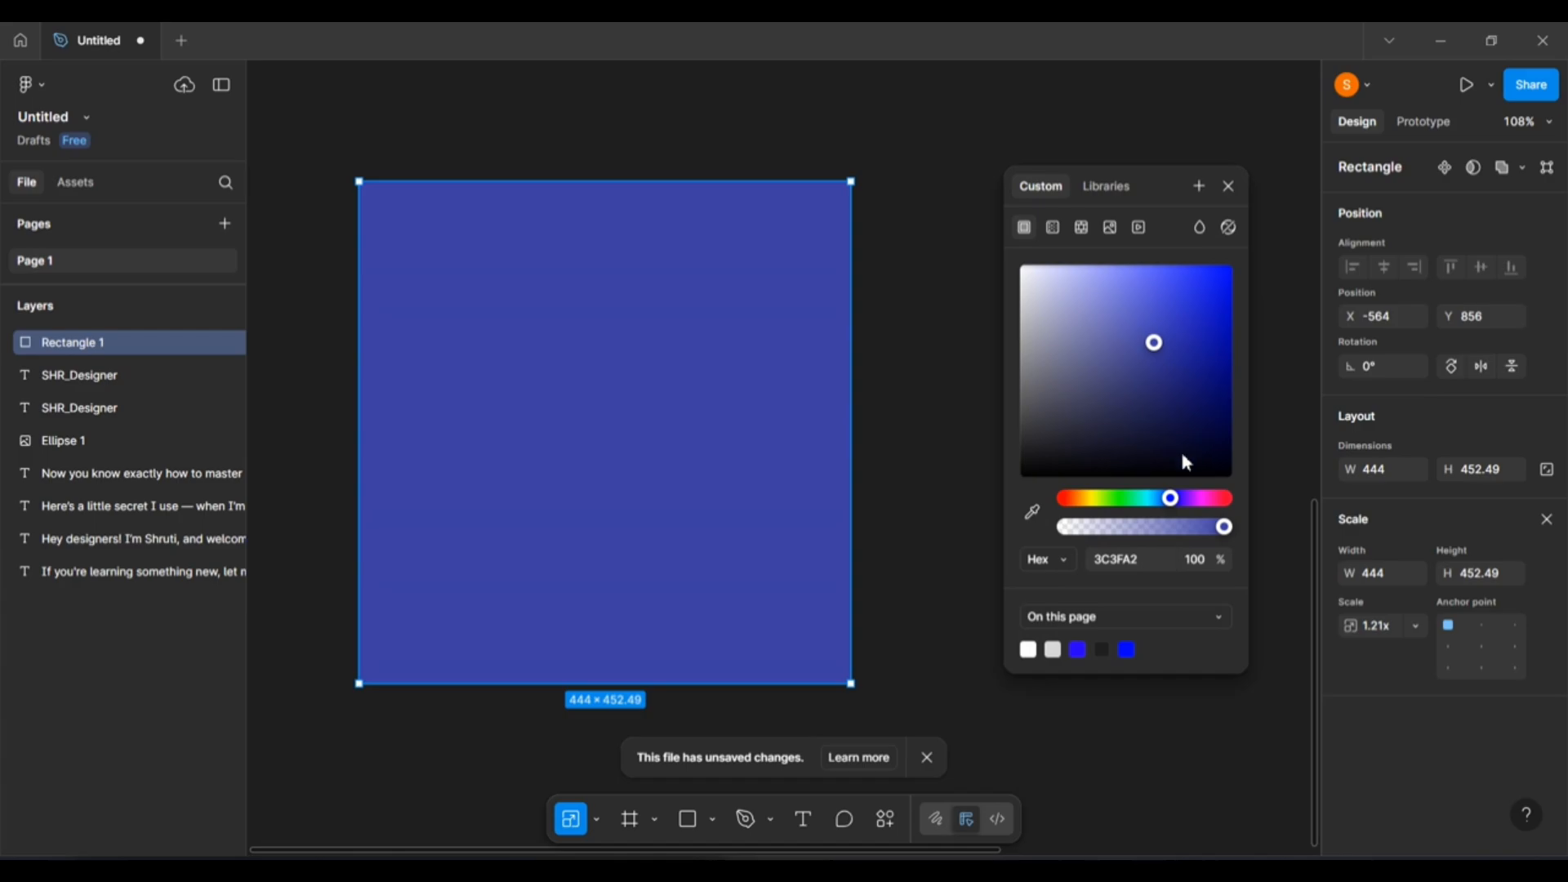
left_click(1182, 454)
left_click_drag(1115, 560, 1073, 562)
left_click(1133, 504)
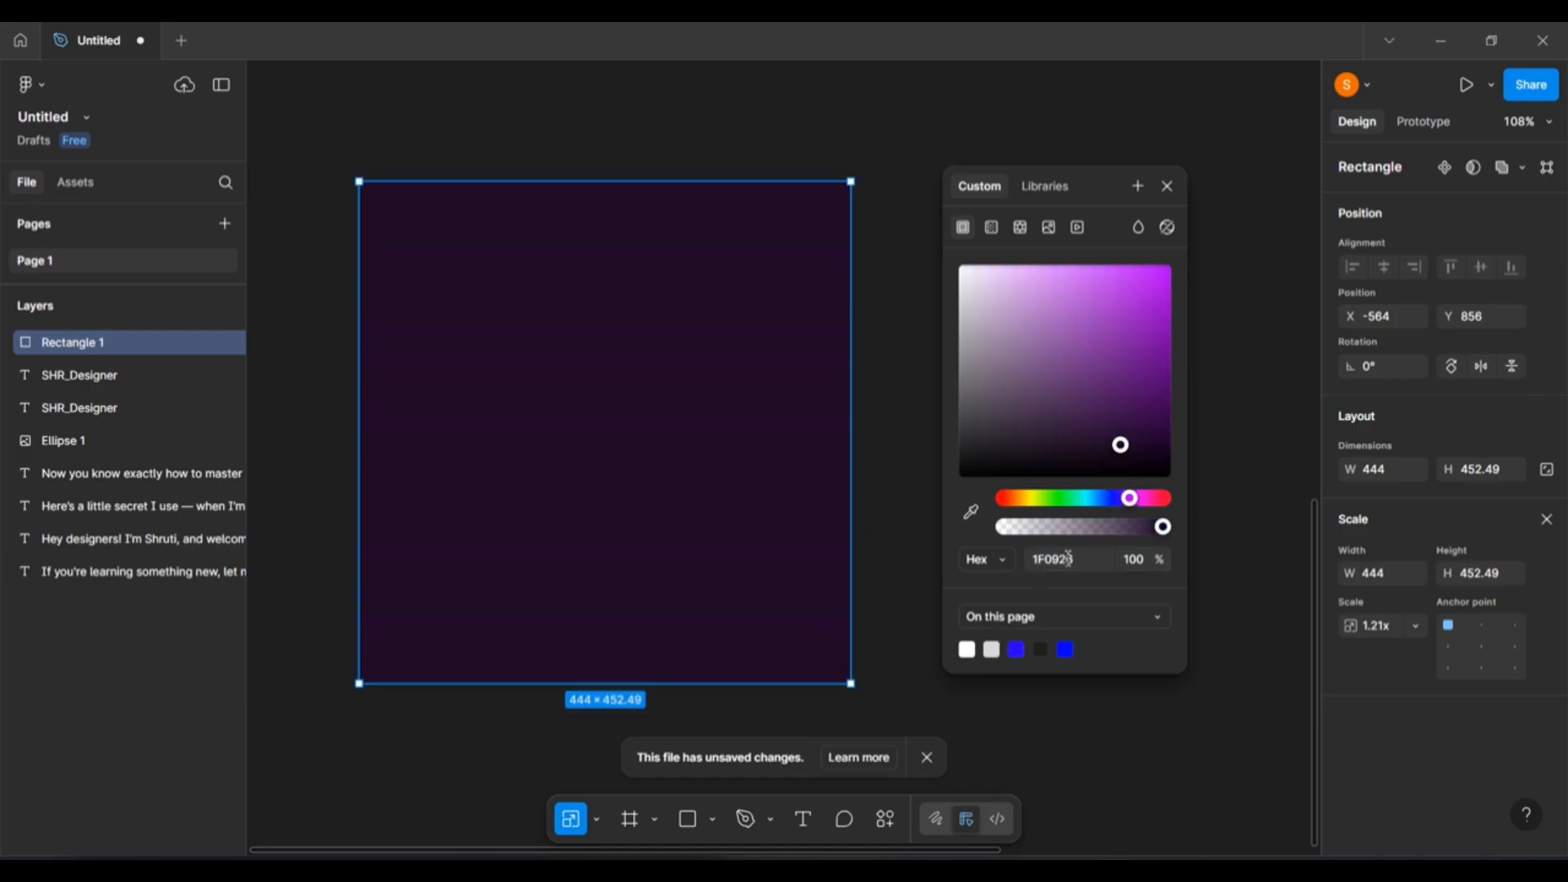
mouse_move(1083, 563)
left_mouse_down()
mouse_move(1050, 563)
mouse_move(1067, 563)
left_mouse_up()
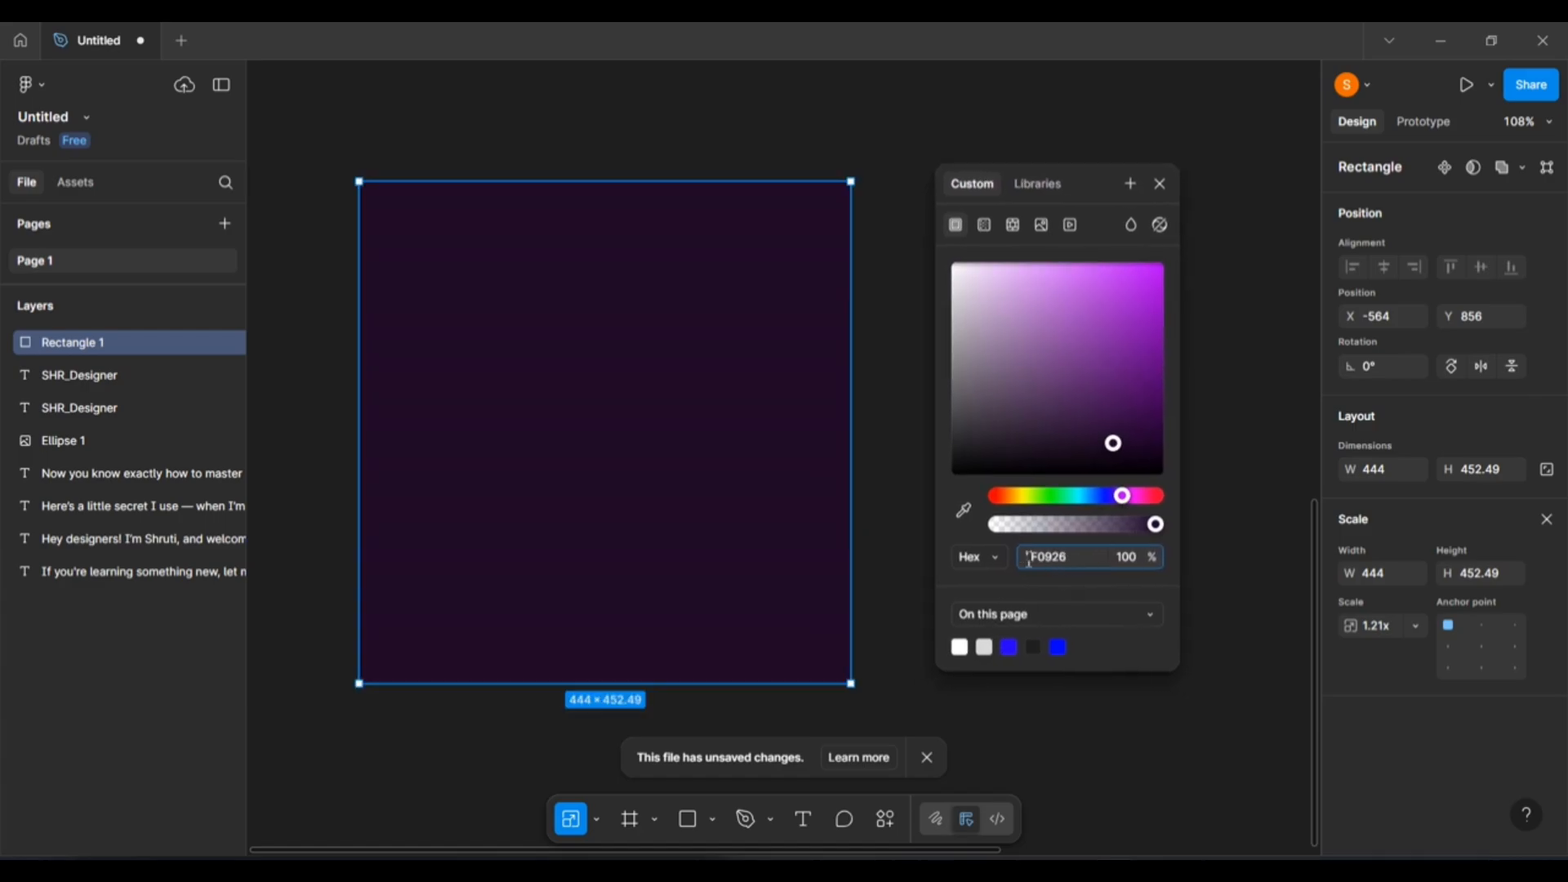
left_click(1011, 645)
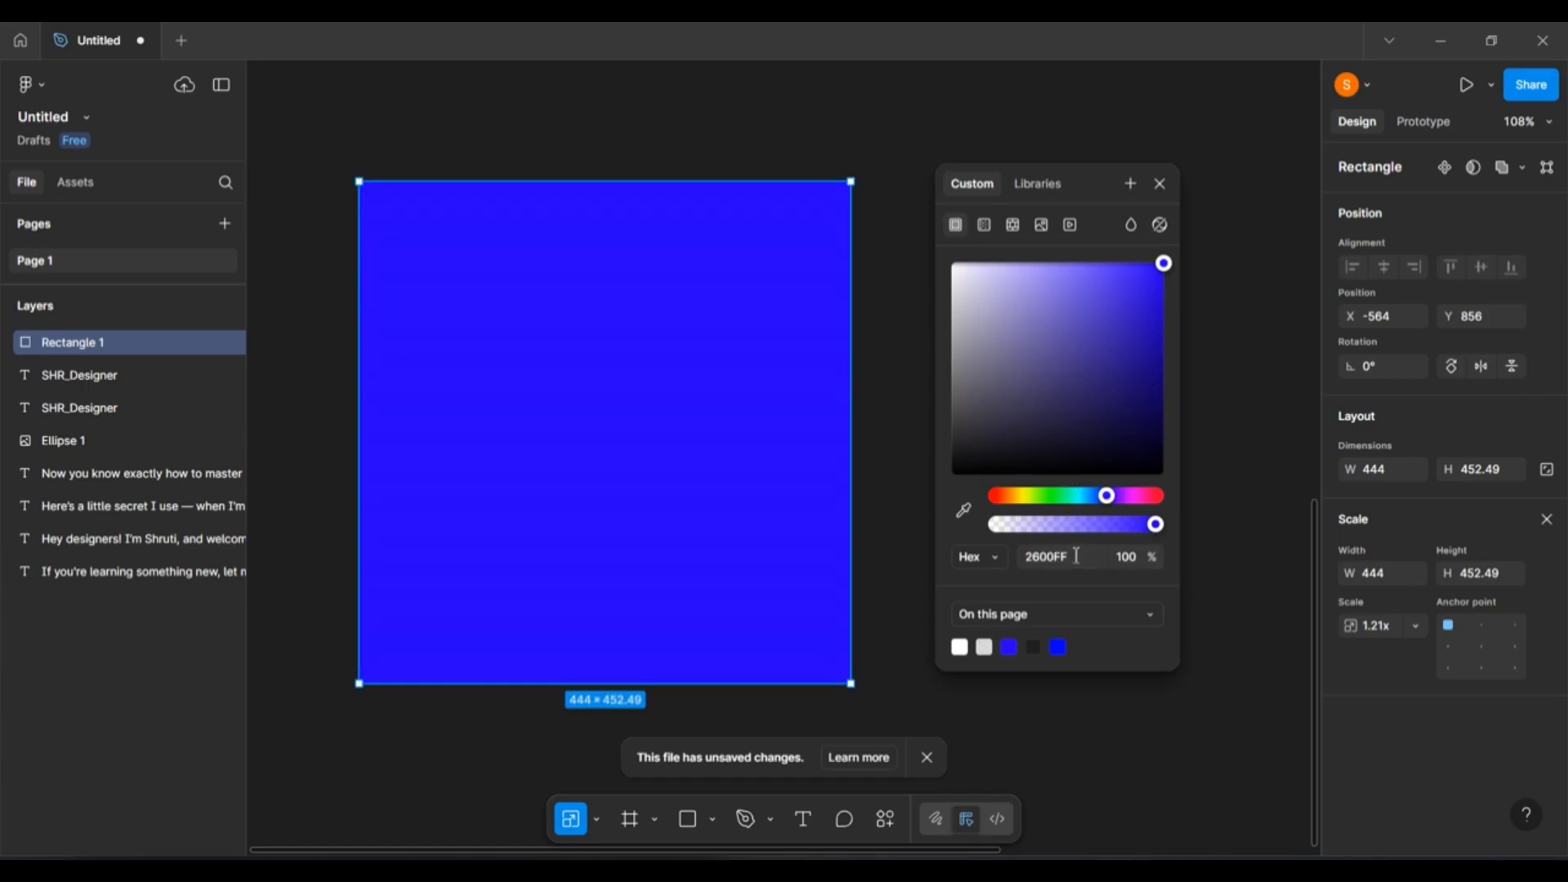
left_click_drag(1076, 557, 1038, 561)
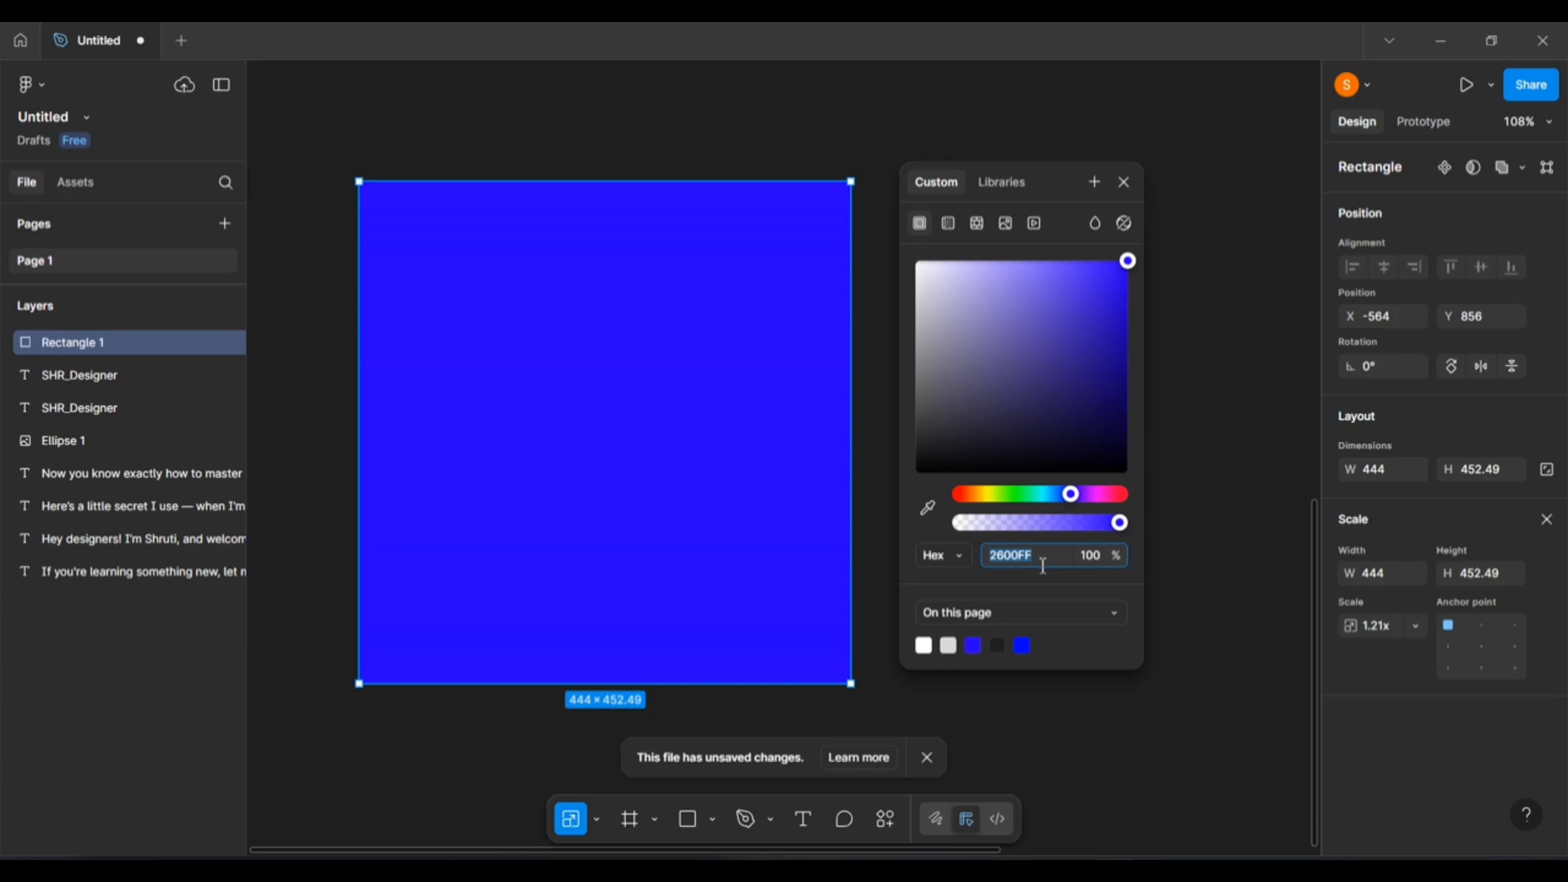
left_click(1004, 499)
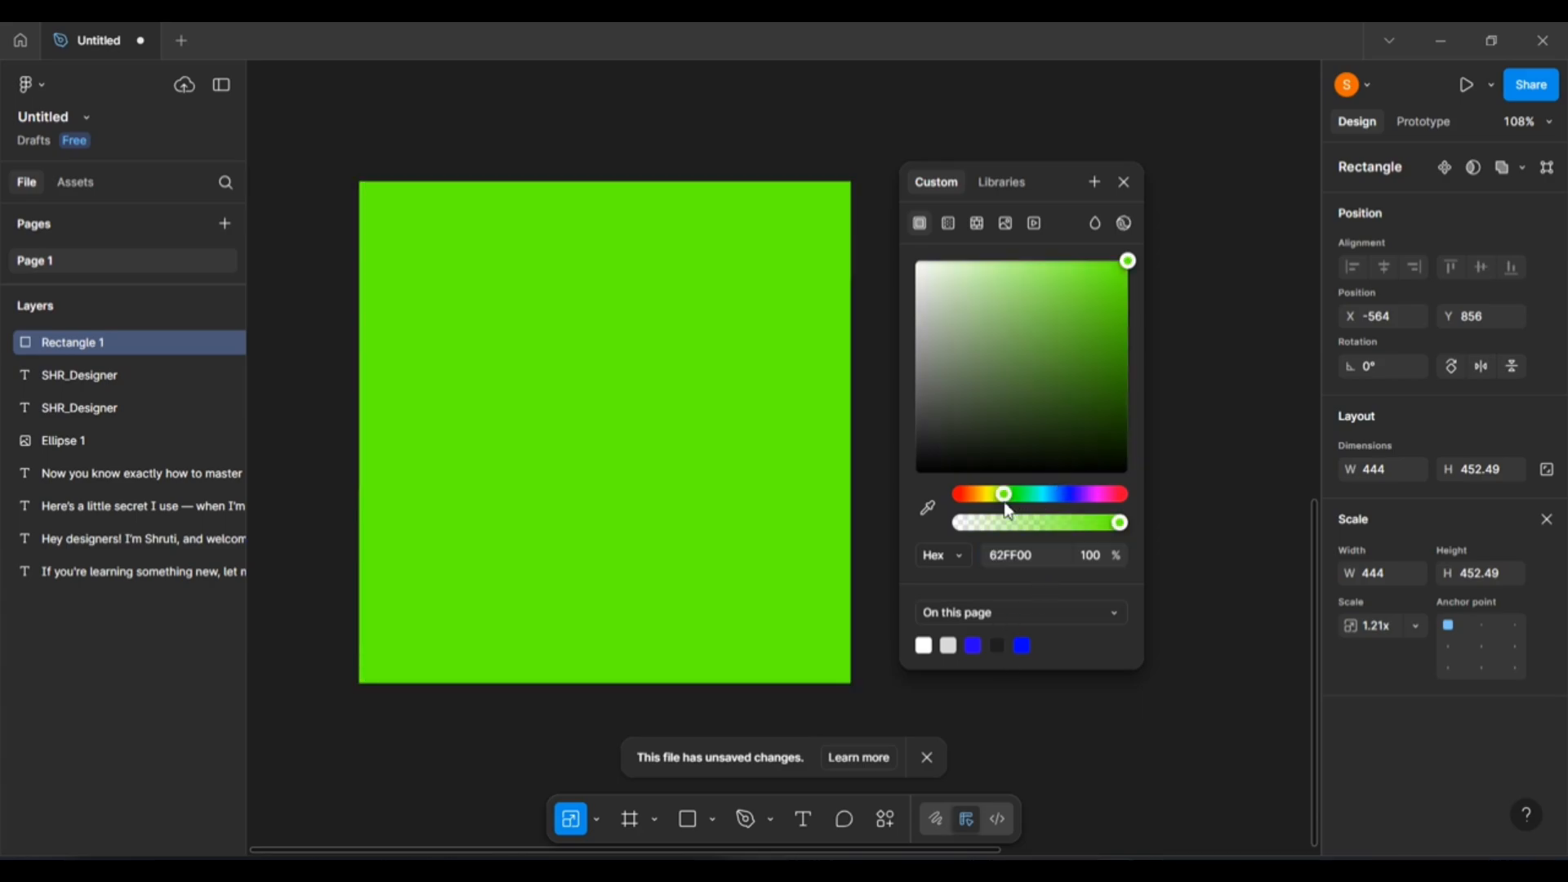
left_click_drag(1101, 179, 1173, 179)
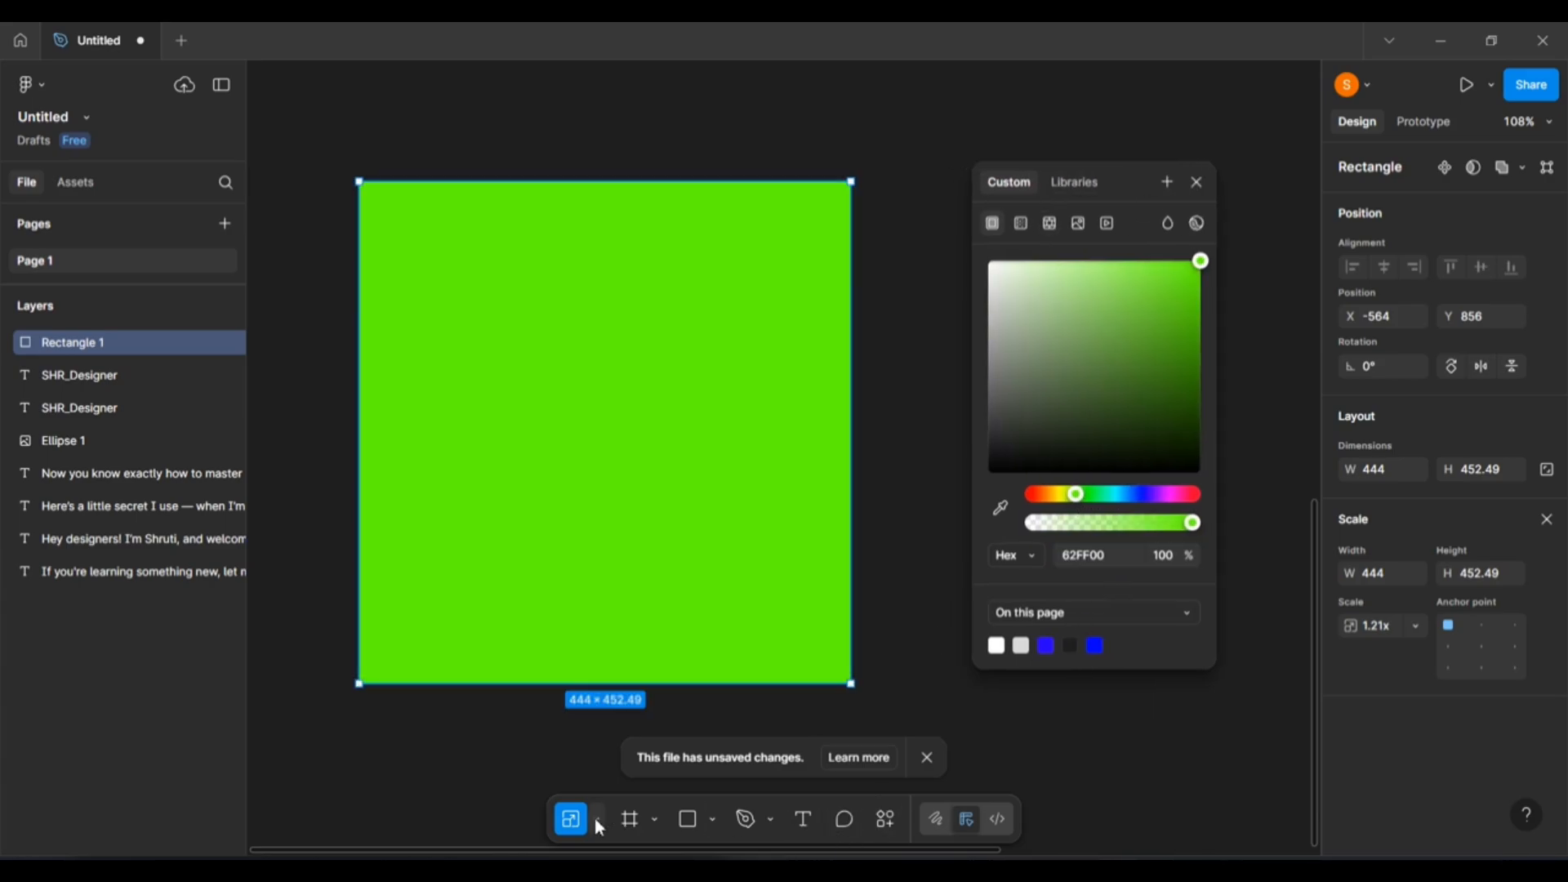
left_click(691, 821)
scroll(535, 351, "down", 2)
left_click_drag(878, 243, 1104, 504)
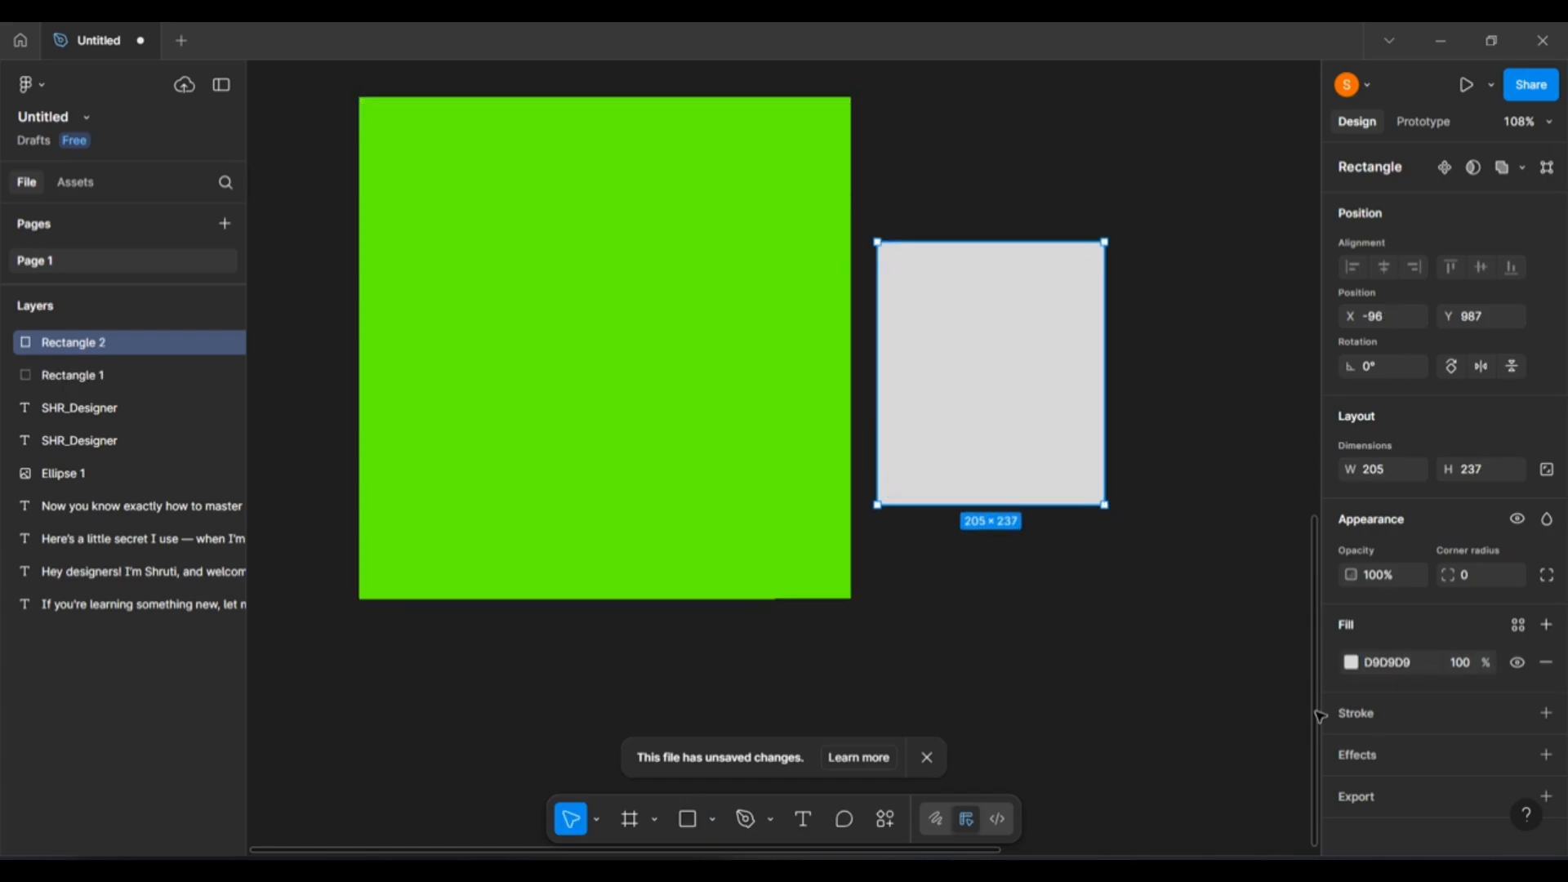
left_click(1351, 663)
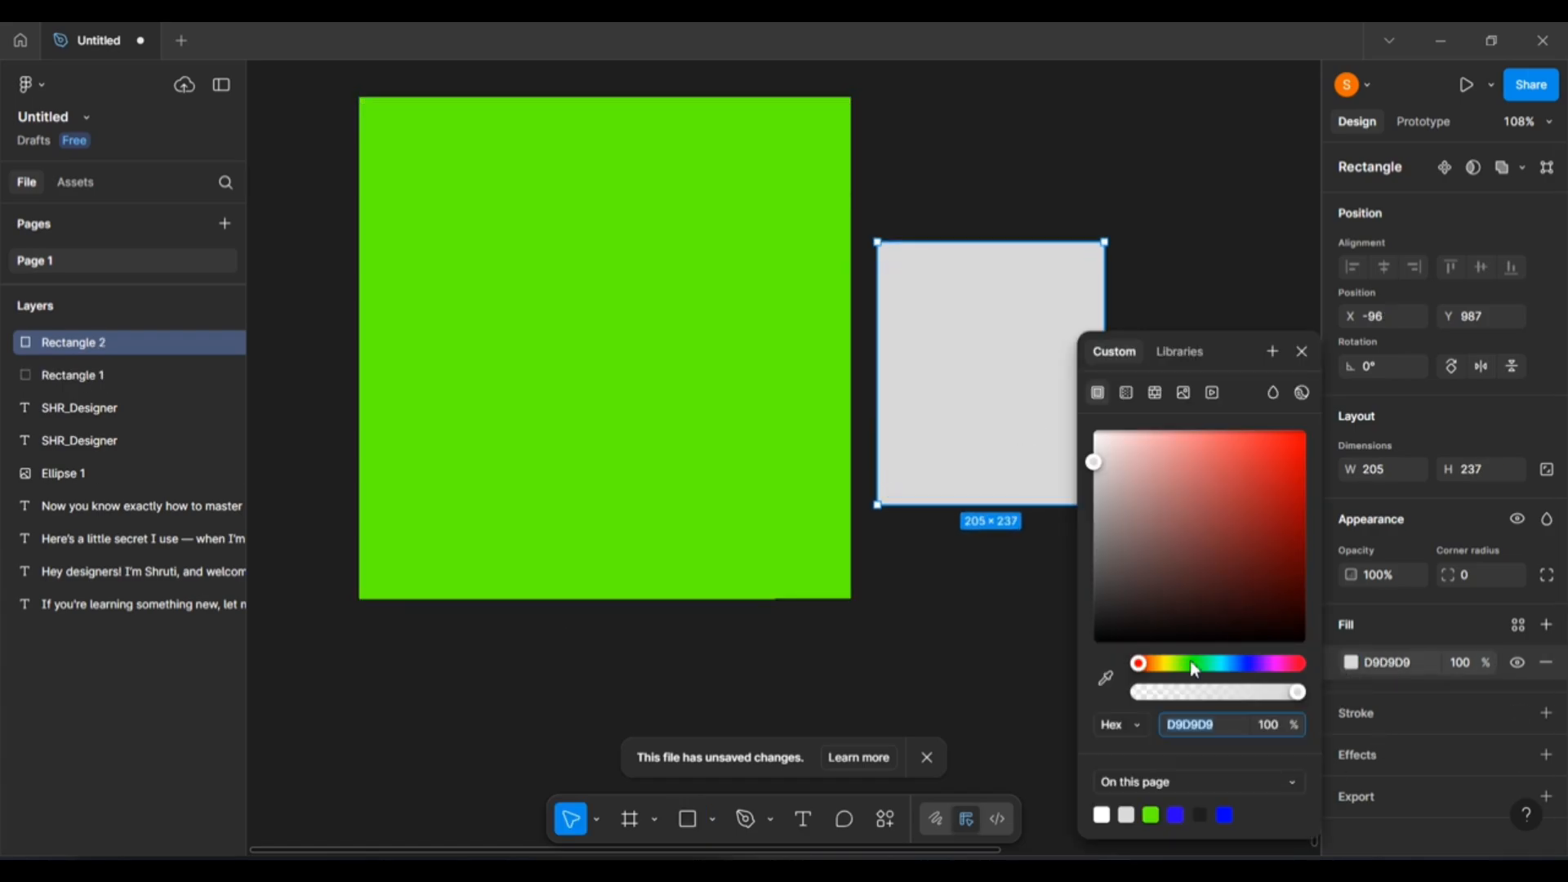
left_click(1229, 726)
left_click_drag(1220, 727, 1173, 723)
left_click(1203, 717)
key("ctrl+c")
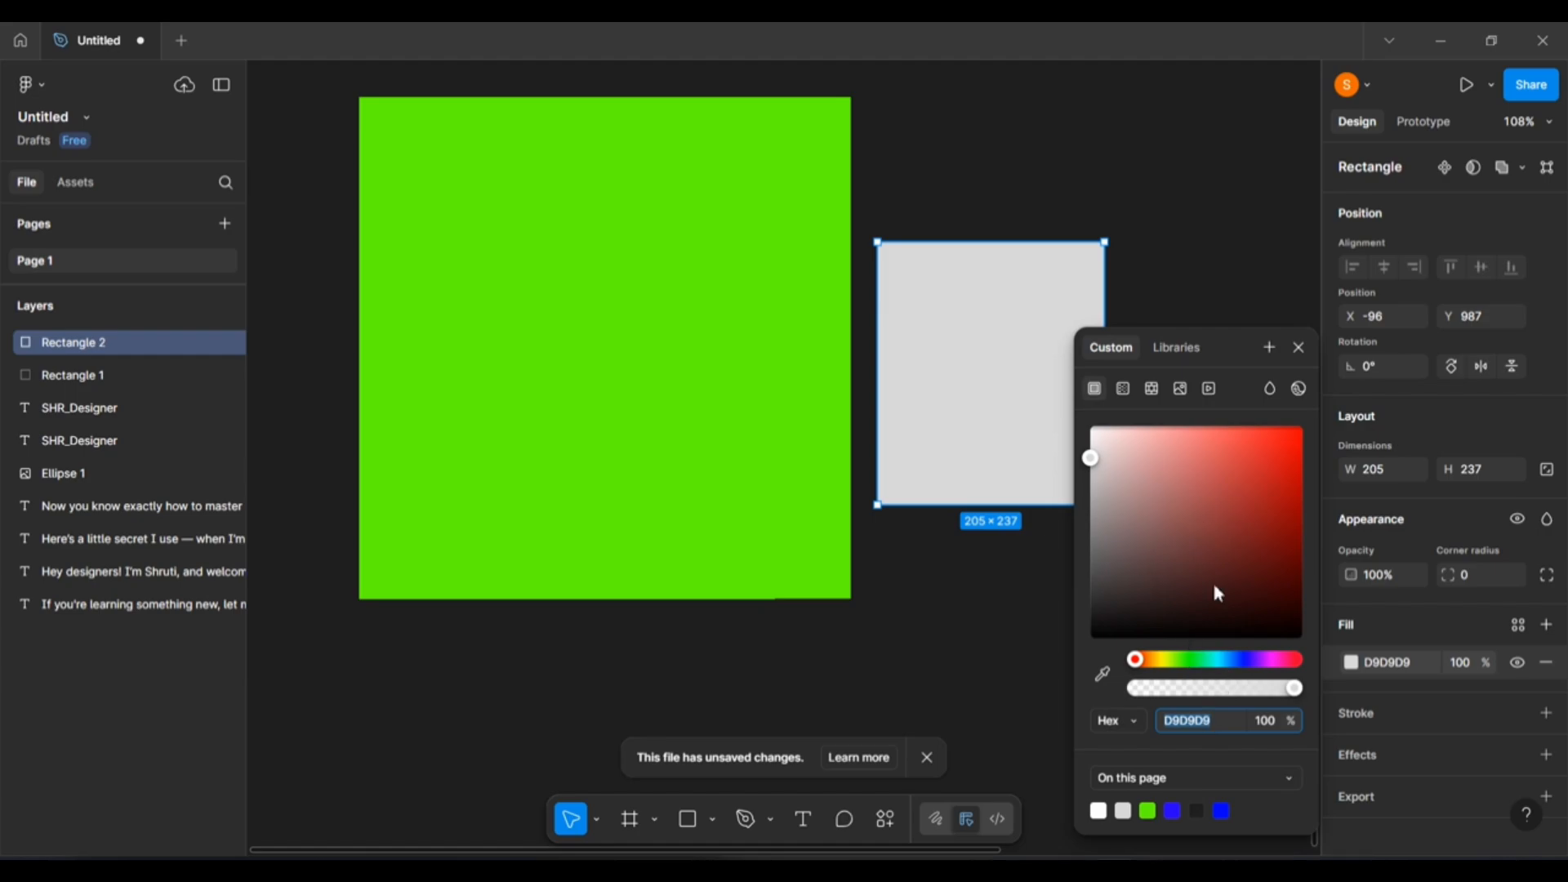
left_click(1235, 522)
left_click_drag(1225, 722, 1185, 724)
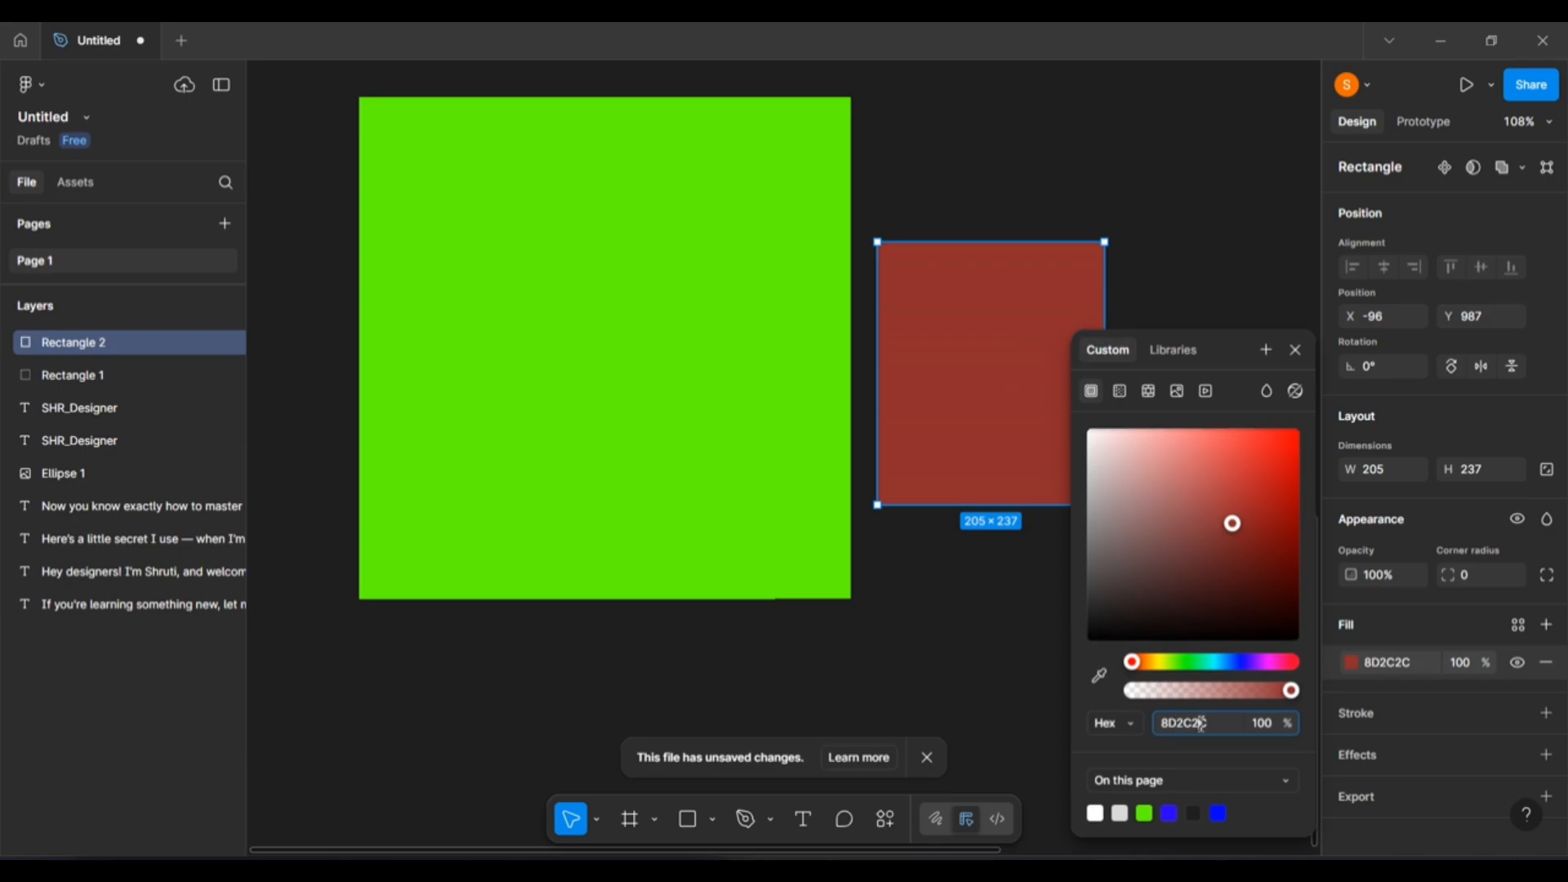
double_click(1202, 724)
key("ctrl+v")
key("Return")
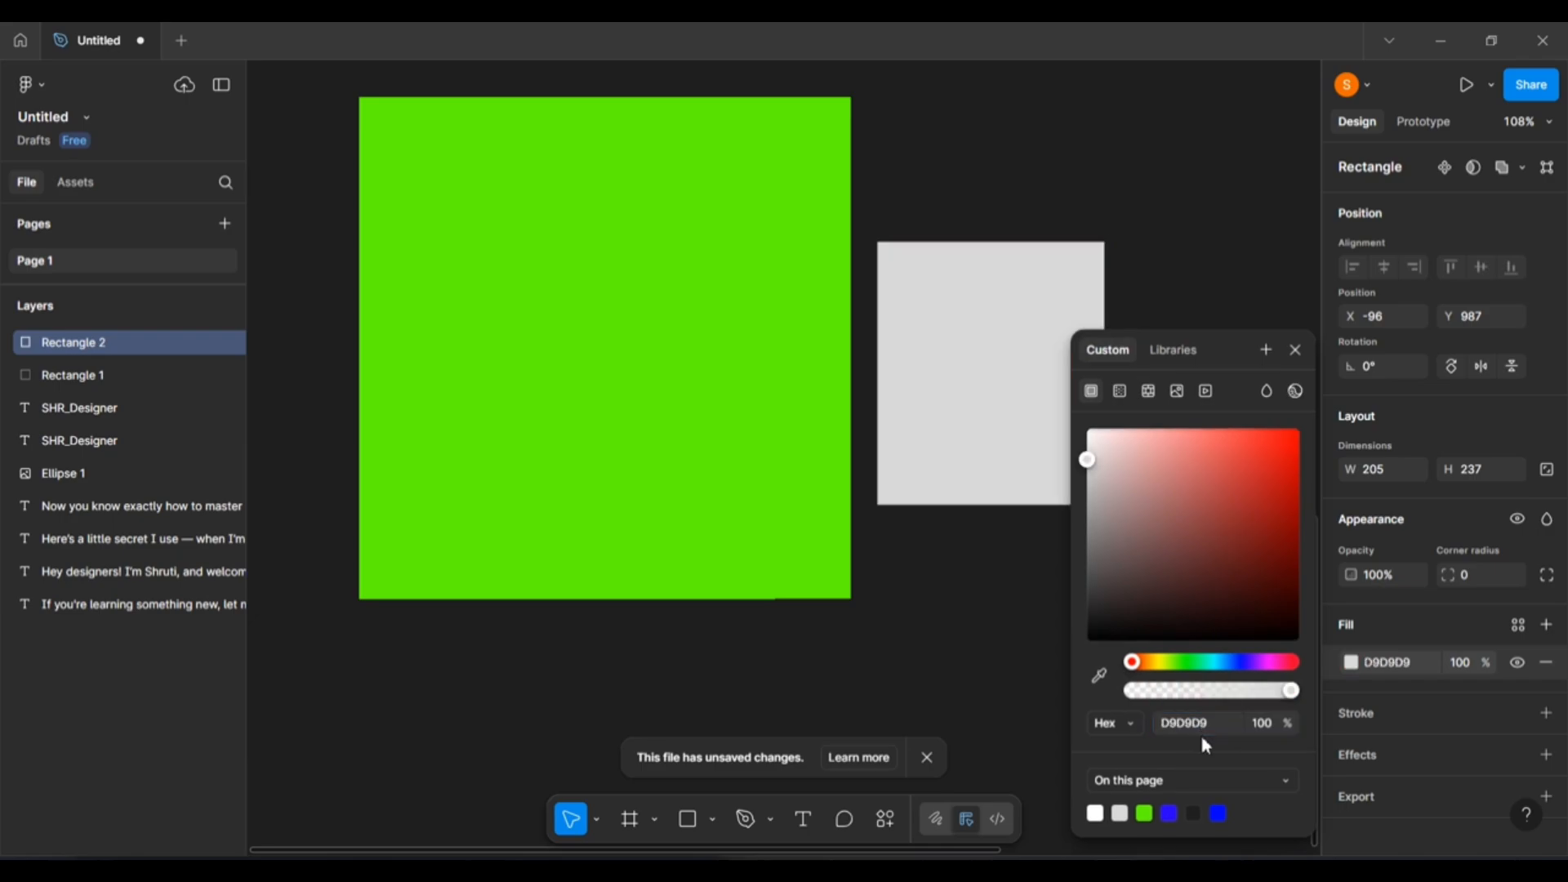
left_click(934, 711)
left_click(999, 358)
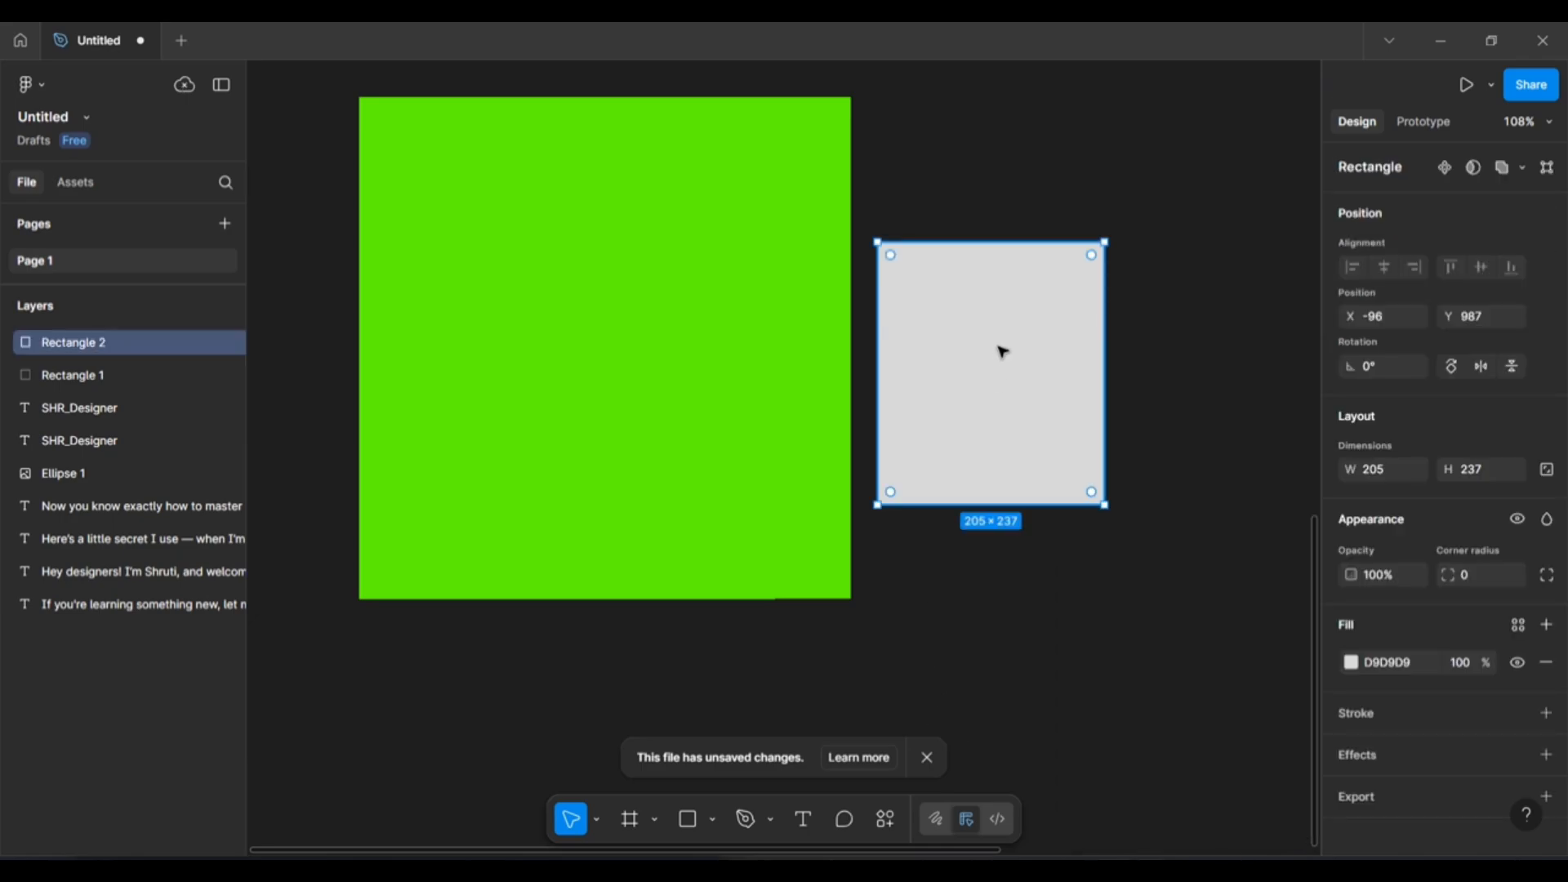
Copy the large square's 62FF00 hex and paste it as the small square's fill.
left_click_drag(611, 431, 620, 434)
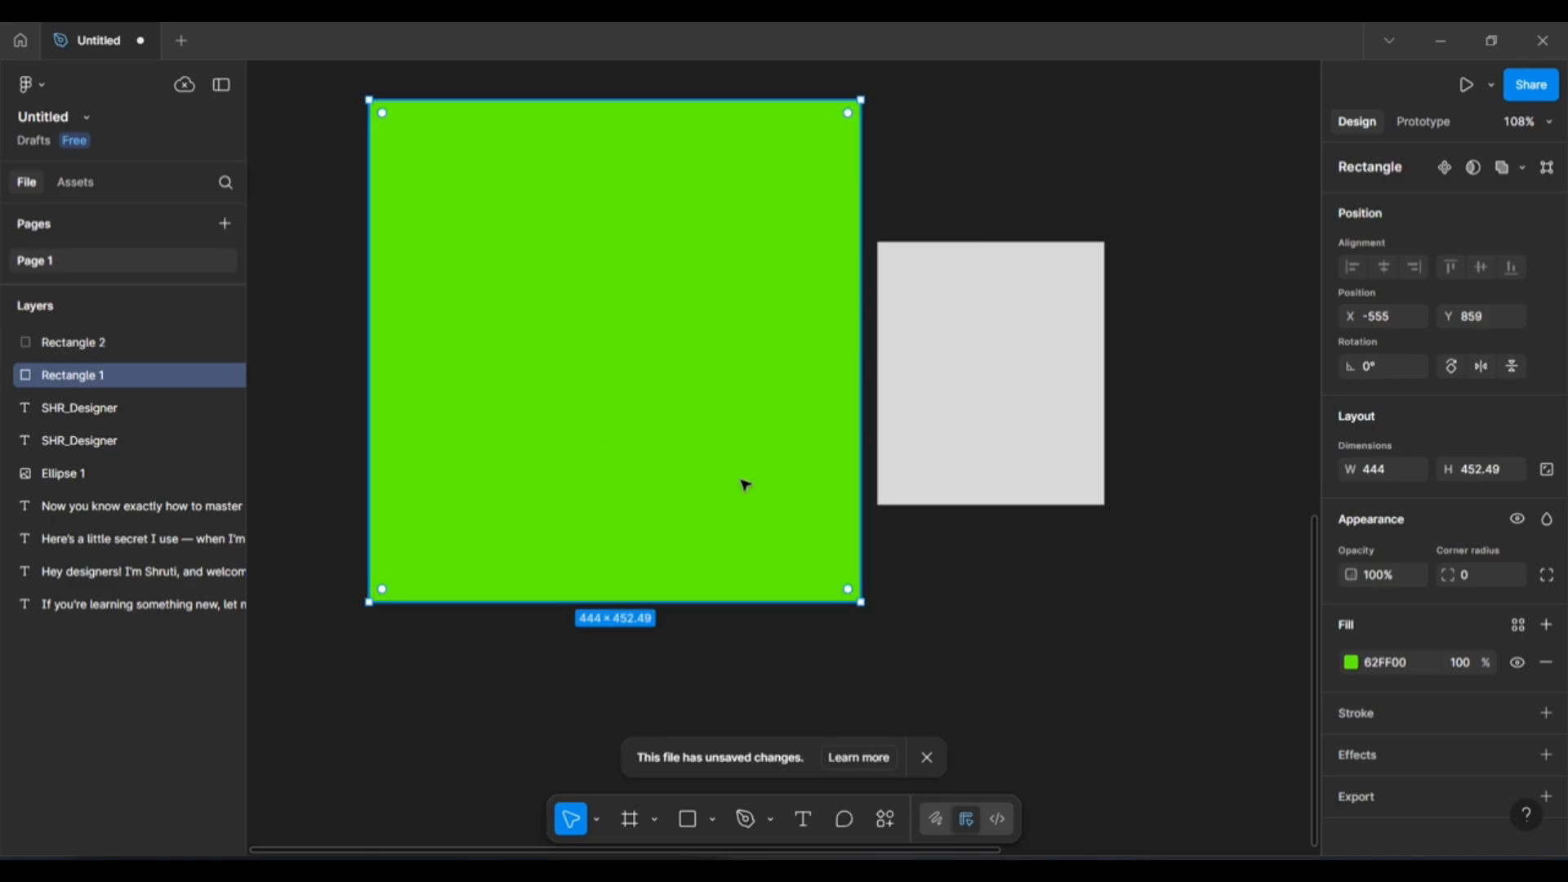
left_click_drag(805, 486, 773, 504)
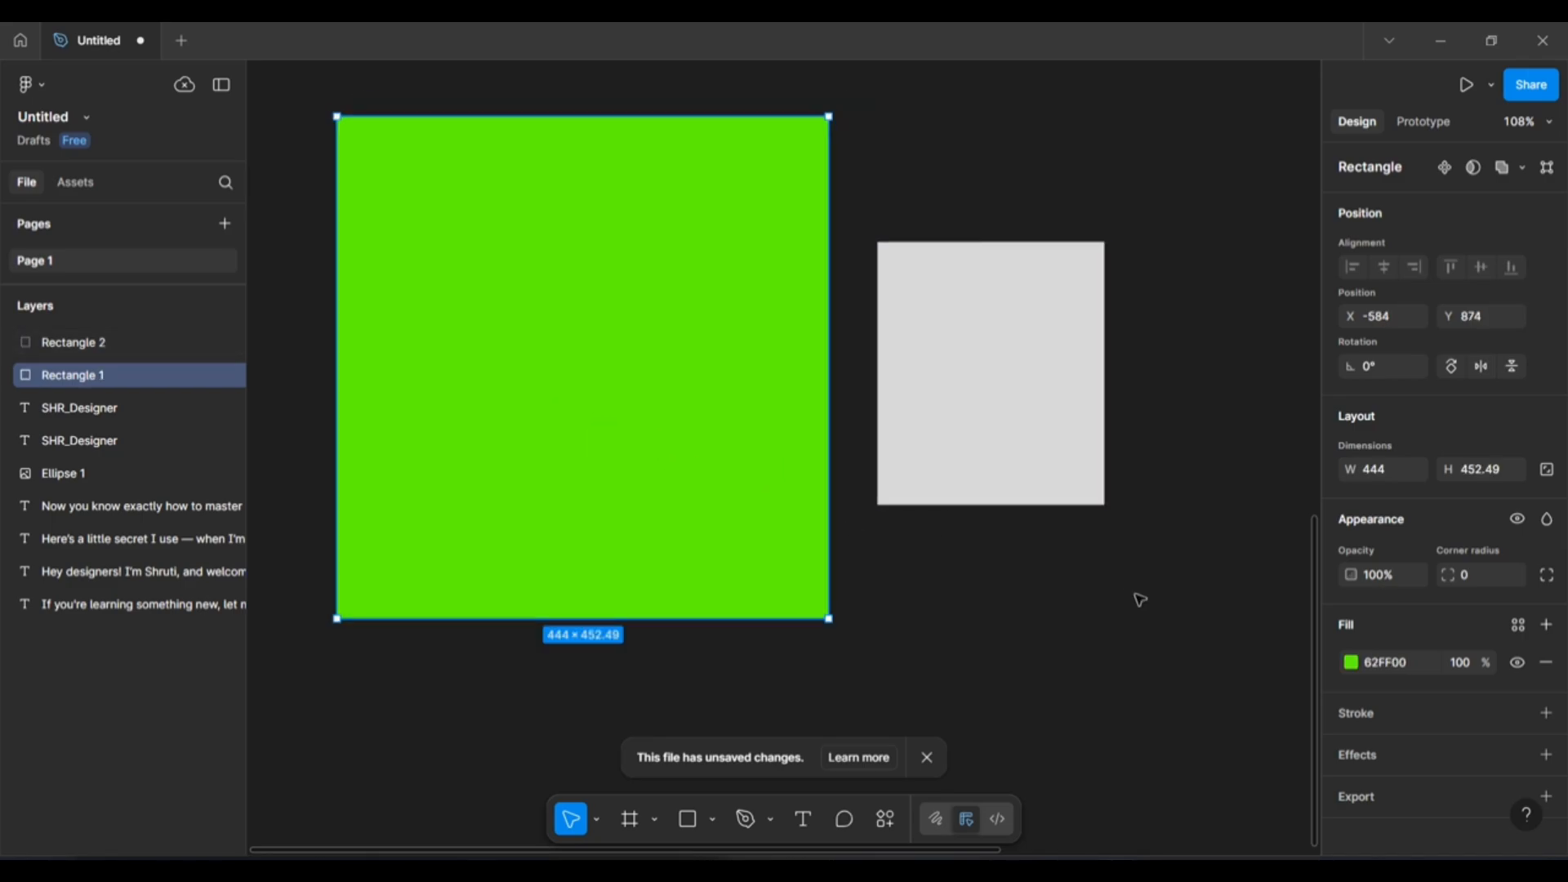
left_click(1381, 663)
key("ctrl+c")
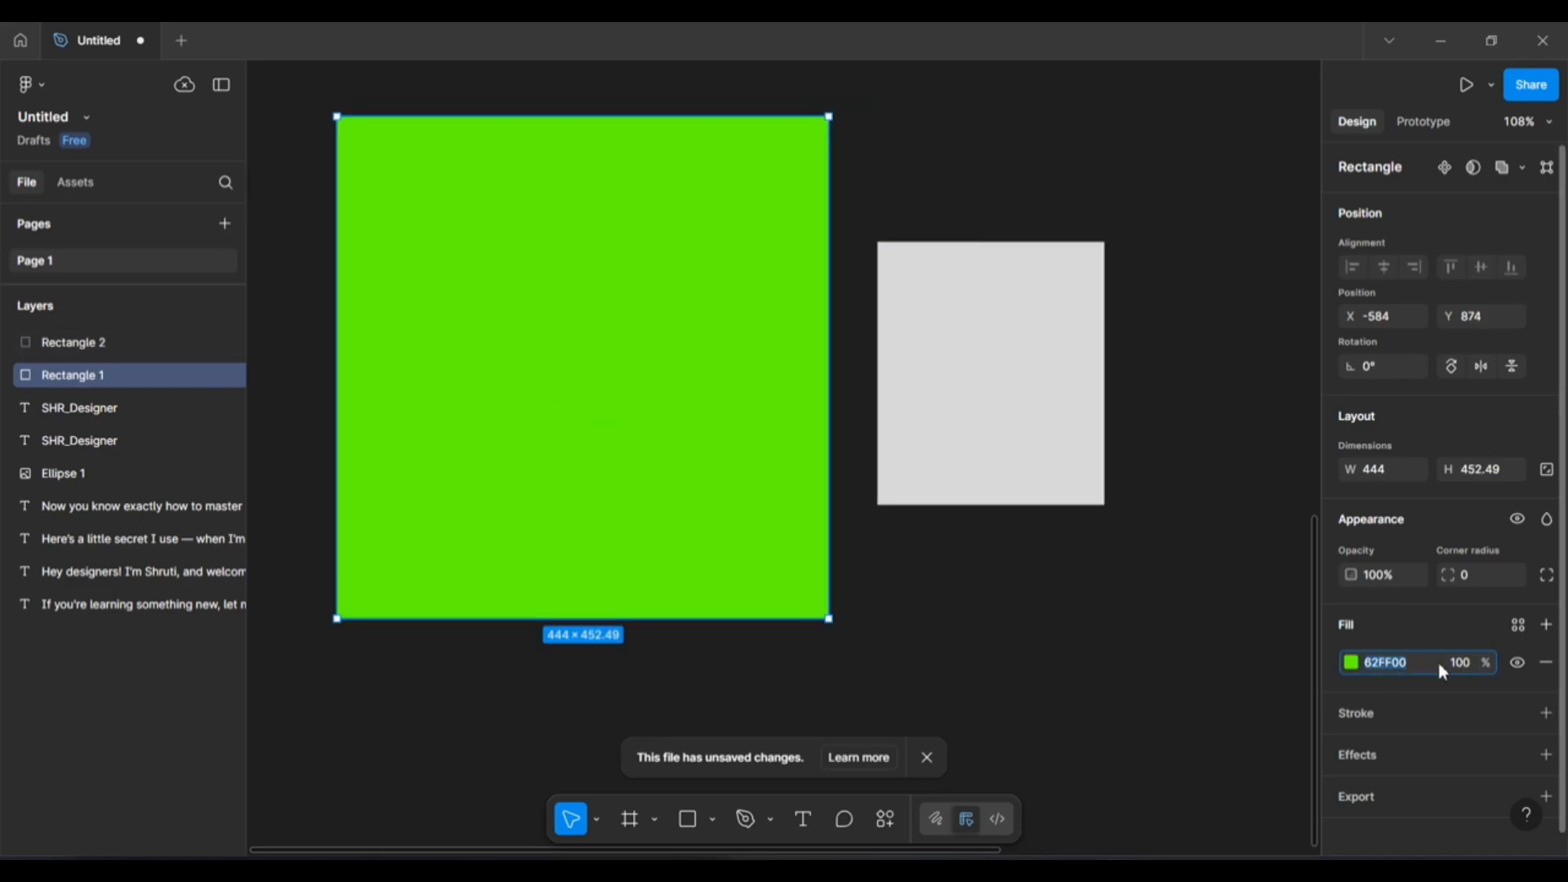
left_click(1351, 662)
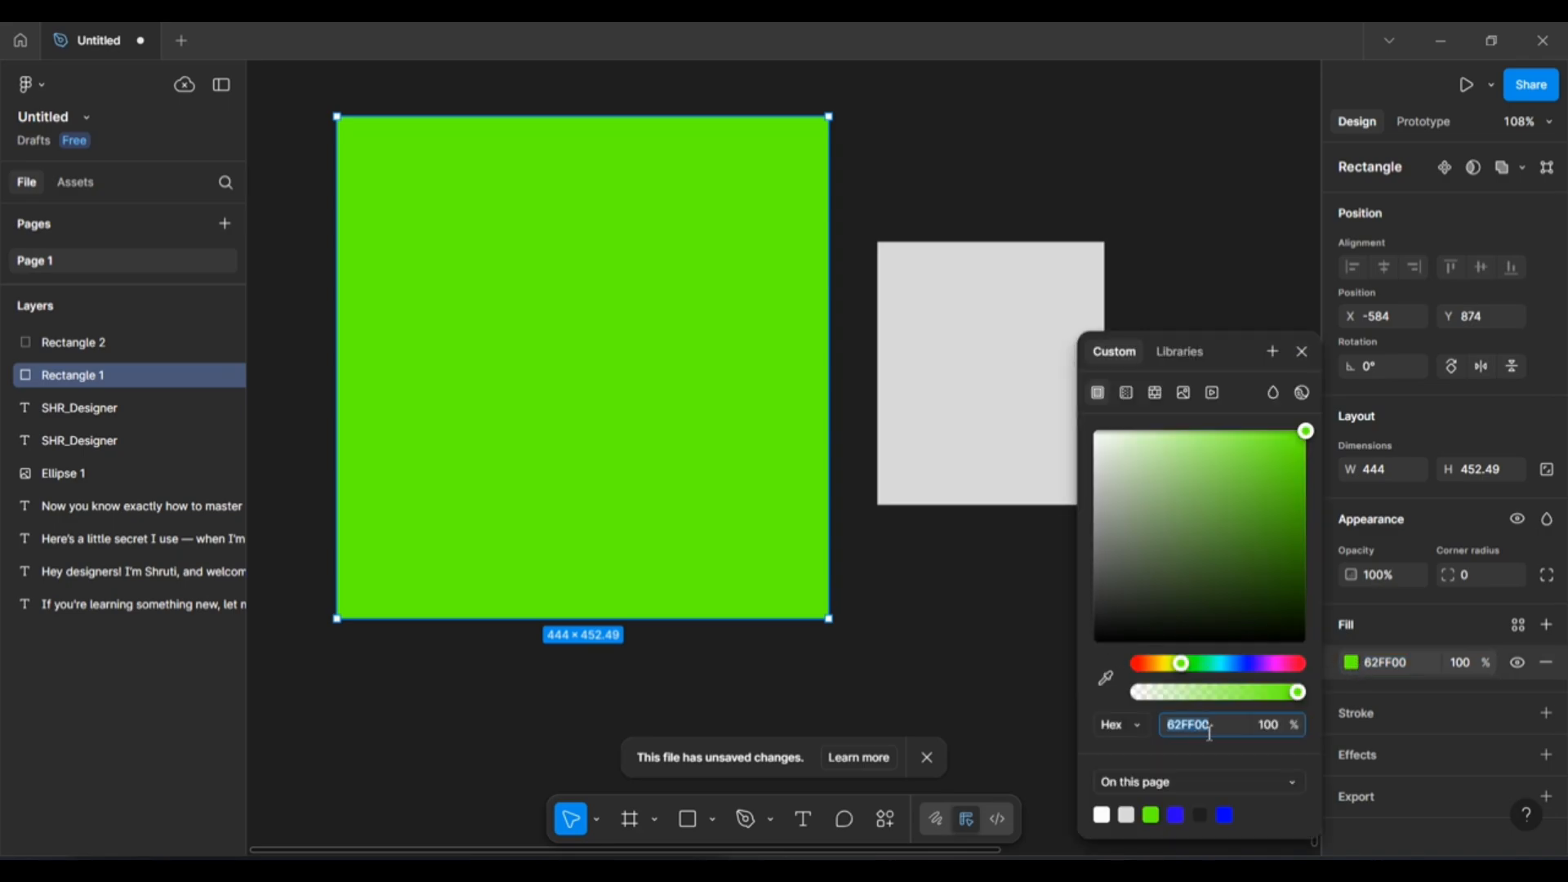
left_click(928, 366)
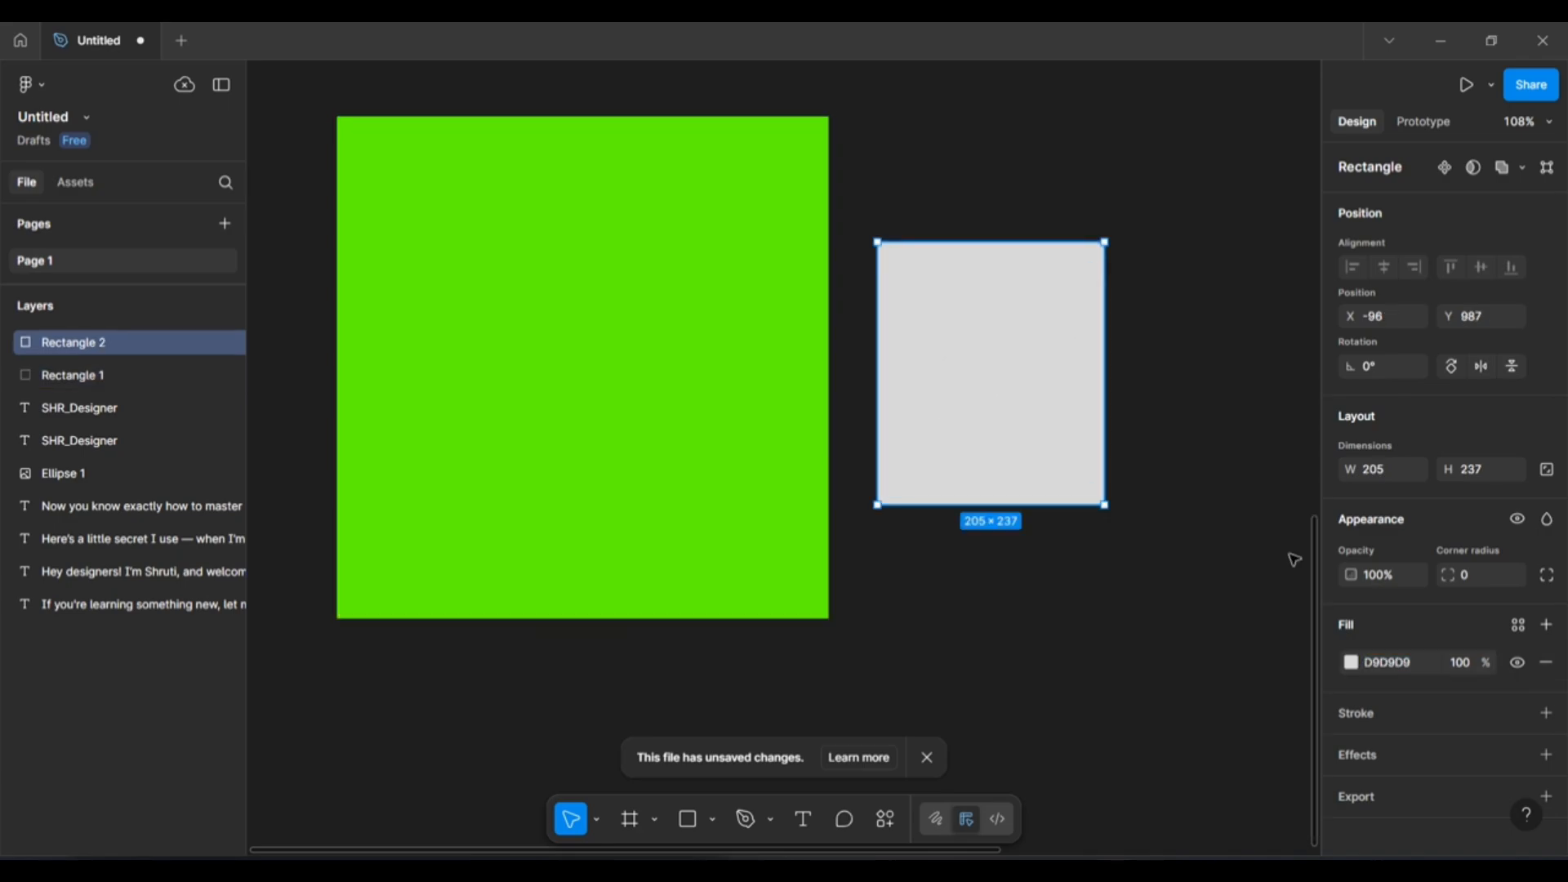
left_click(1351, 662)
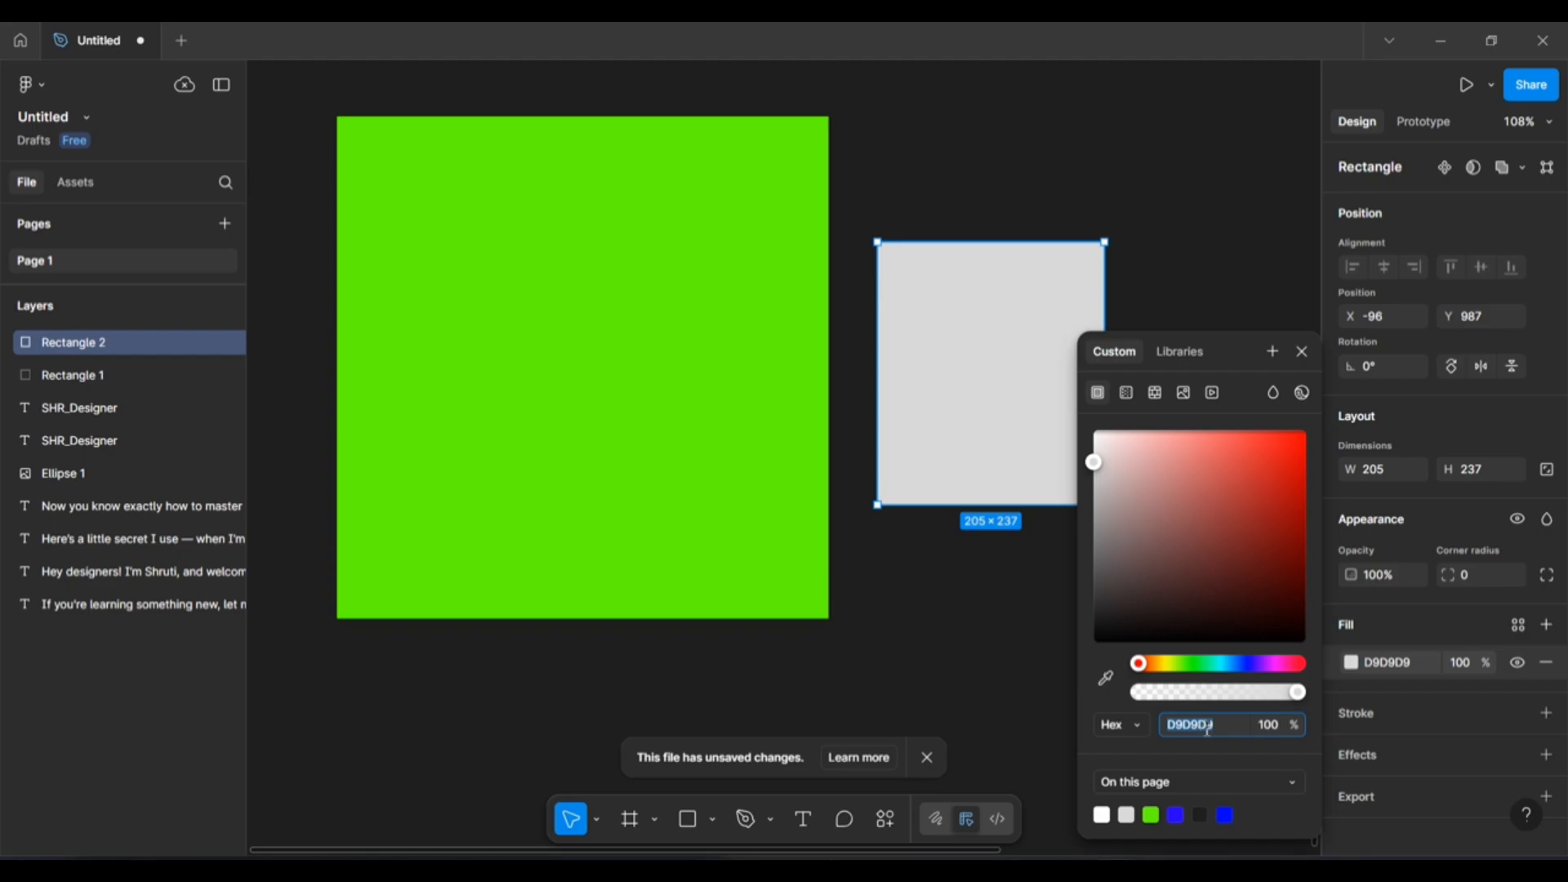
key("ctrl+v")
key("Return")
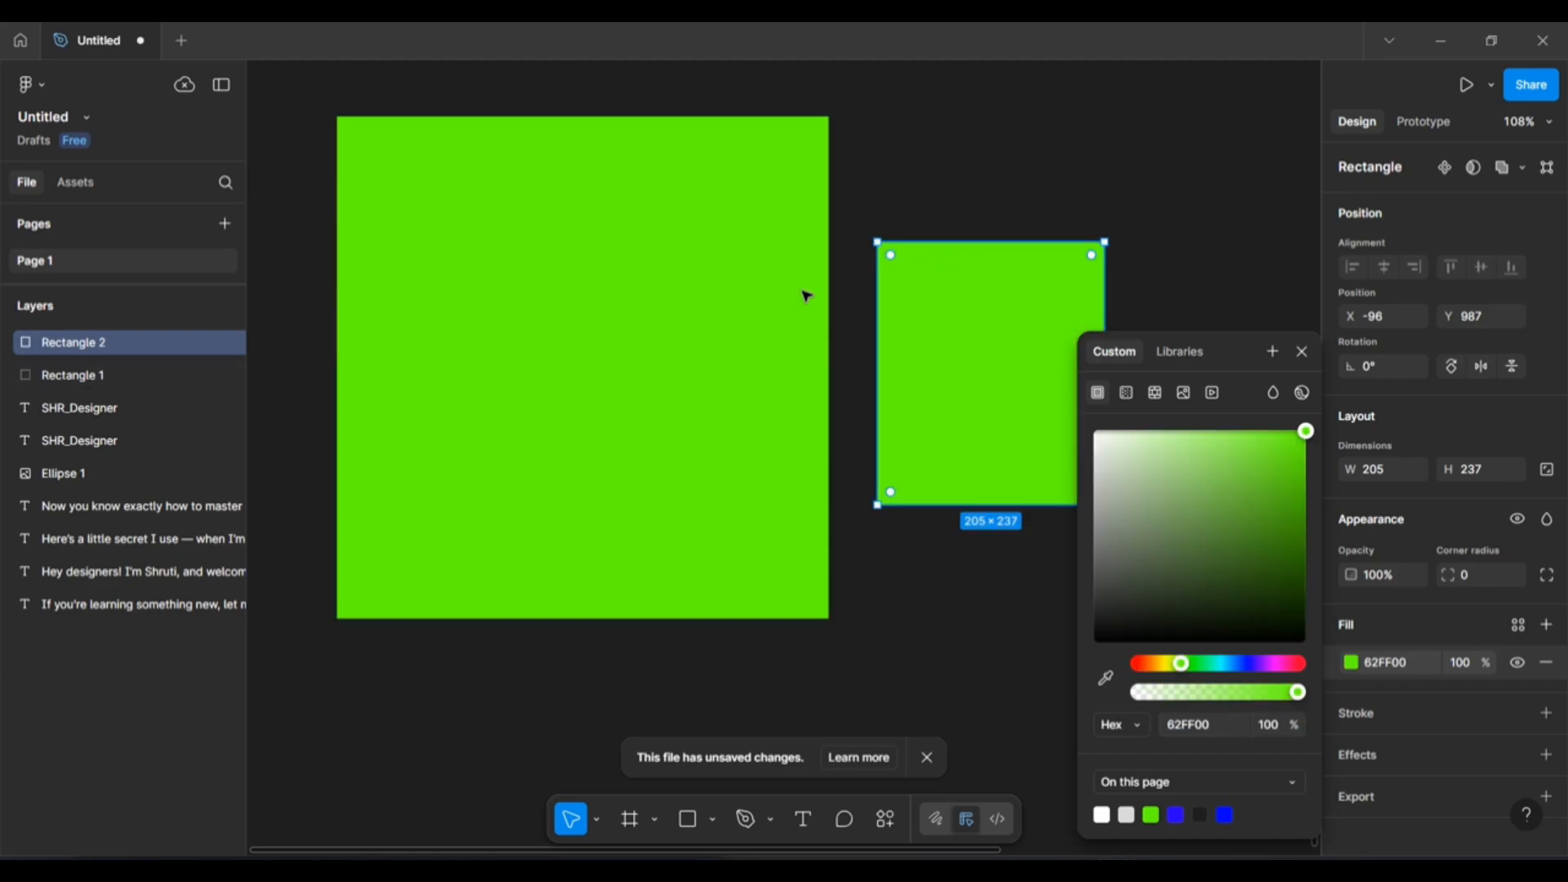
Move the small square up-left and set its fill opacity to 40%.
left_click_drag(1032, 309, 1014, 239)
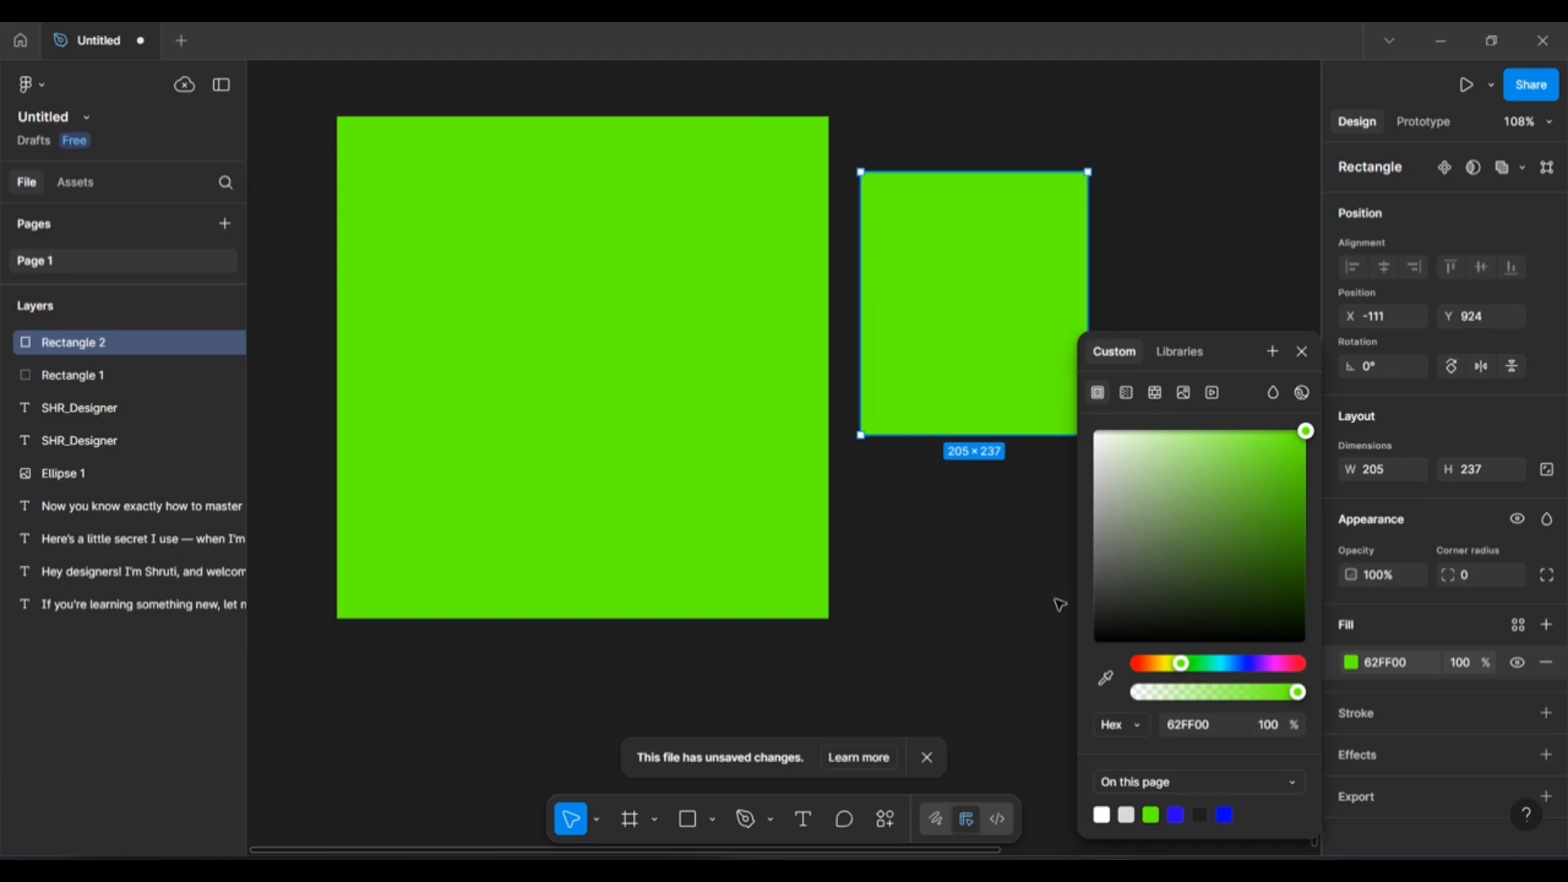
left_click(1277, 731)
left_click_drag(1296, 700, 1341, 693)
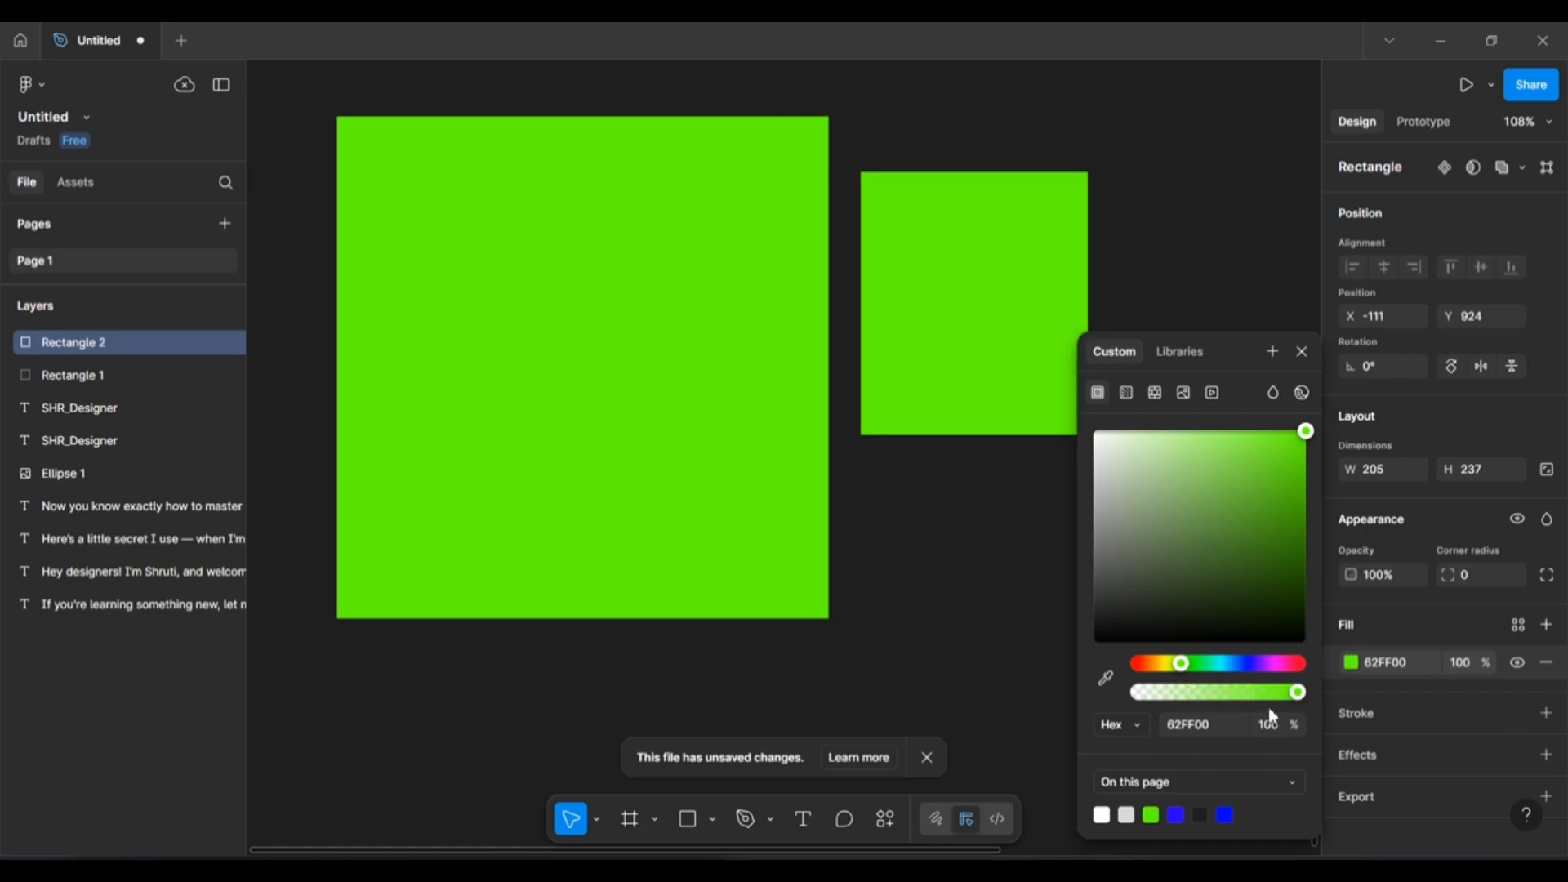
left_click(1272, 730)
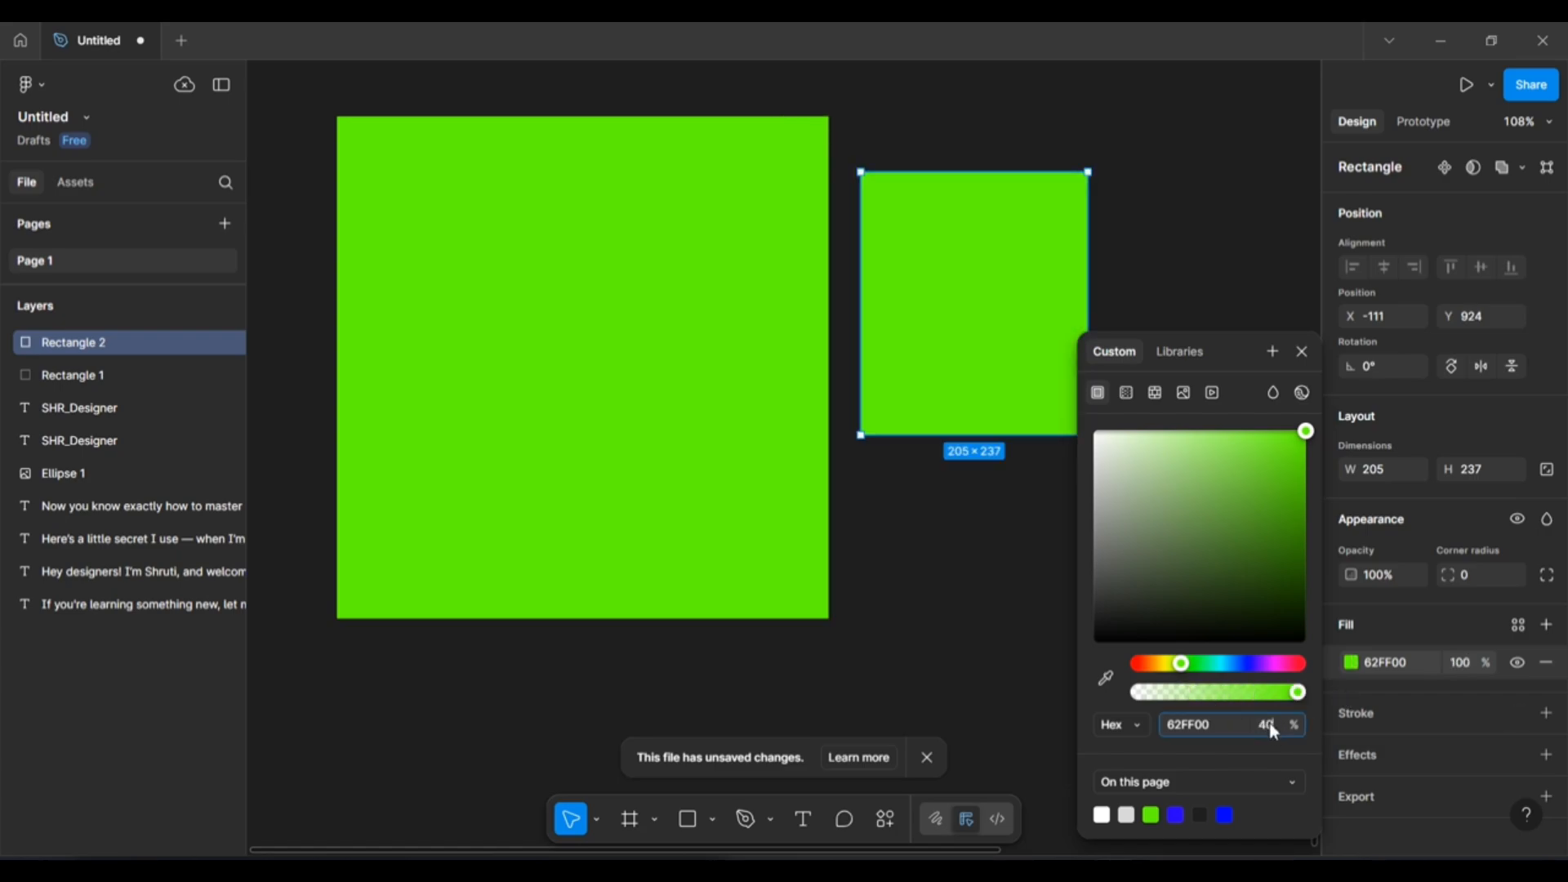
key("Return")
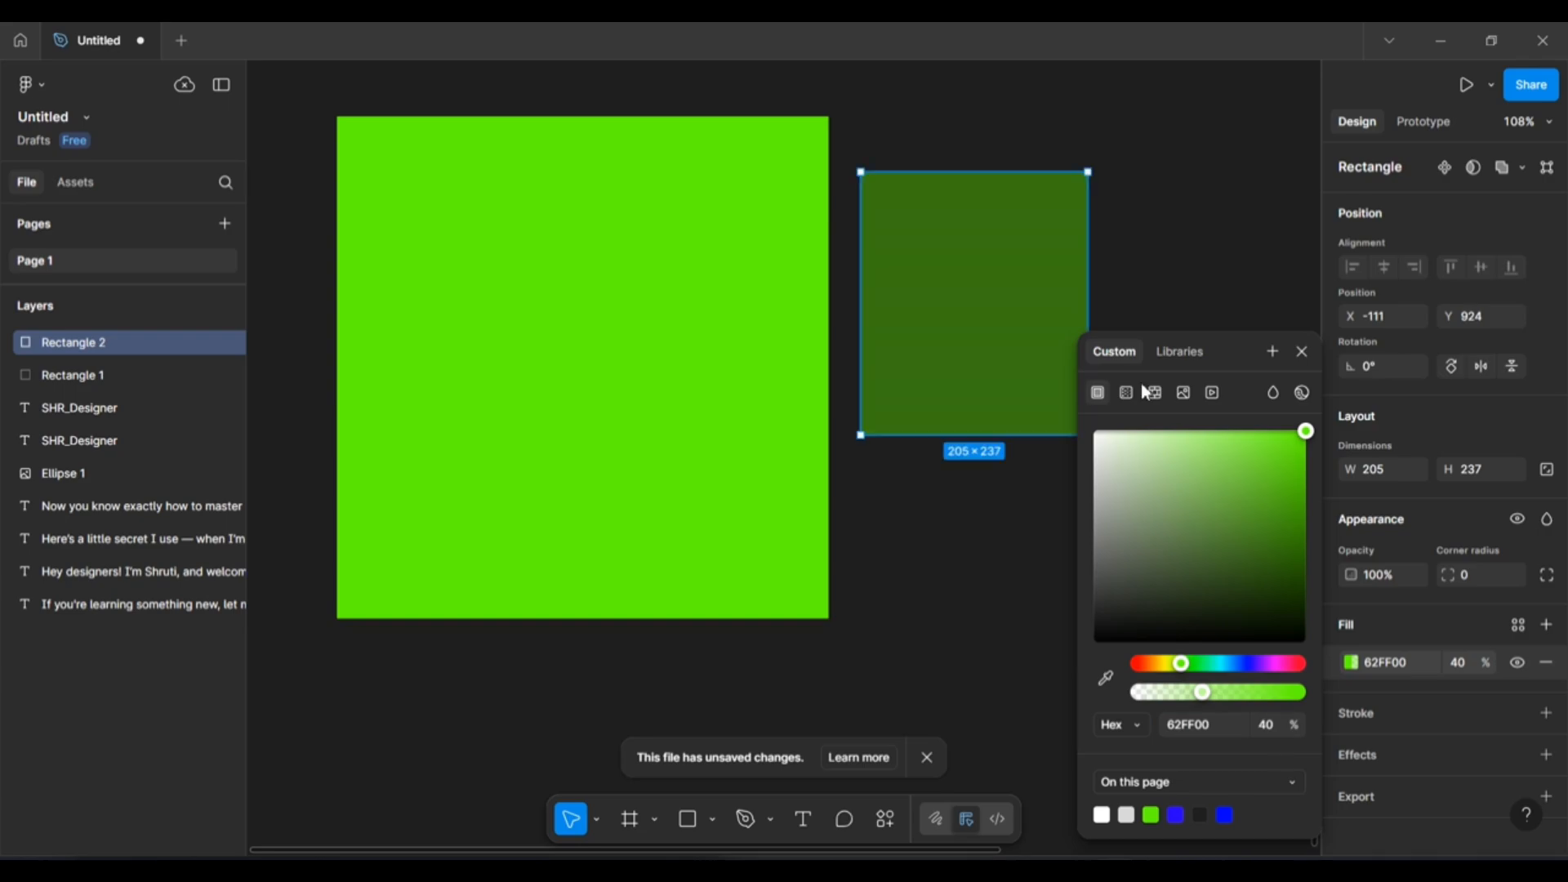
left_click_drag(1220, 353, 1224, 290)
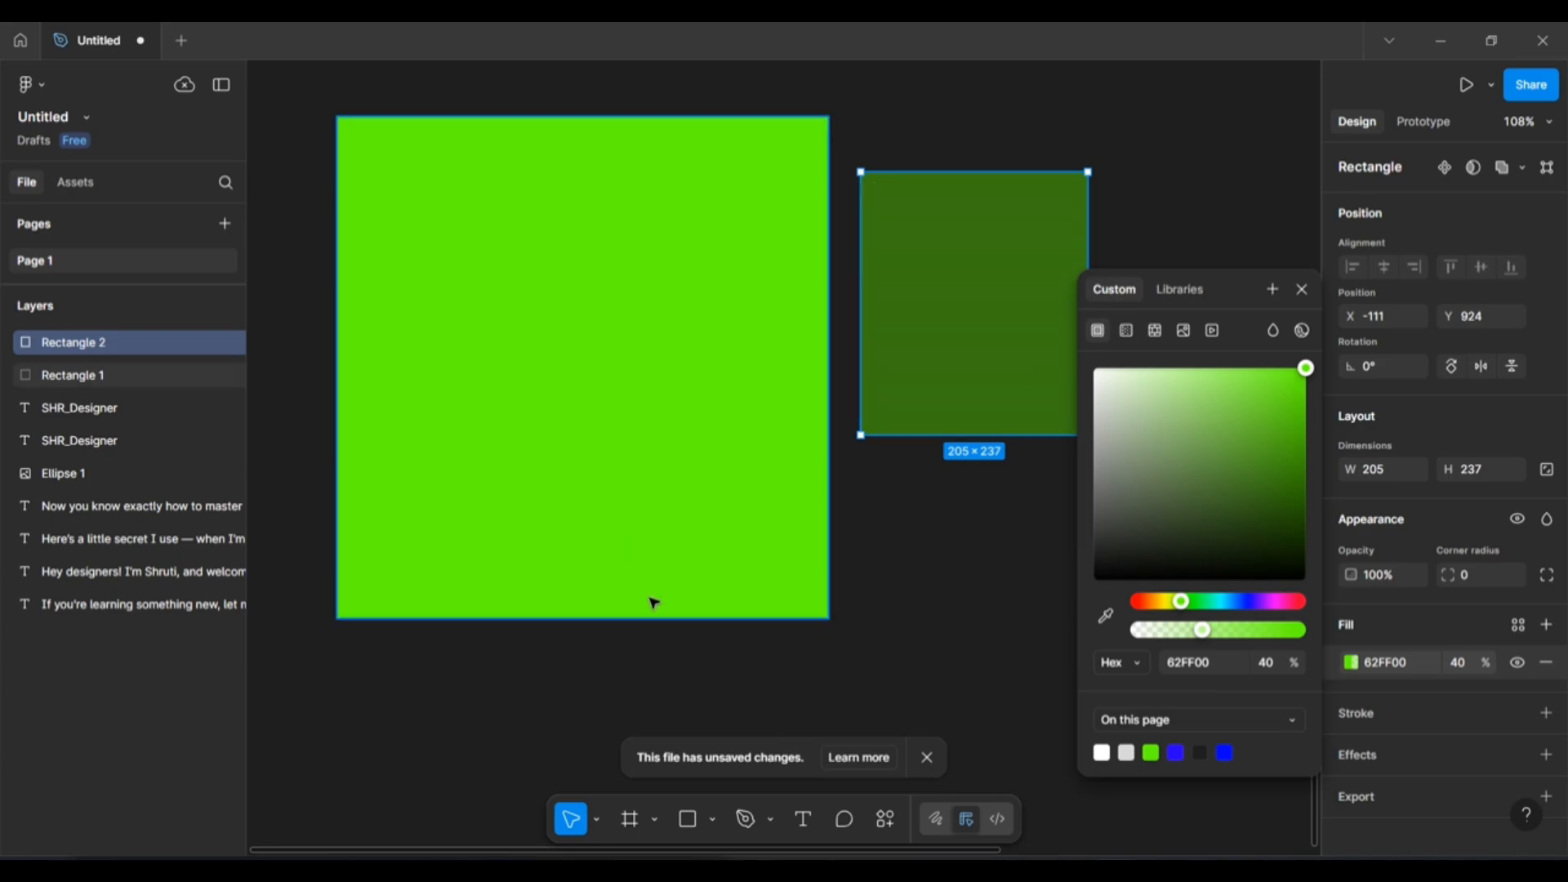
scroll(777, 515, "down", 7)
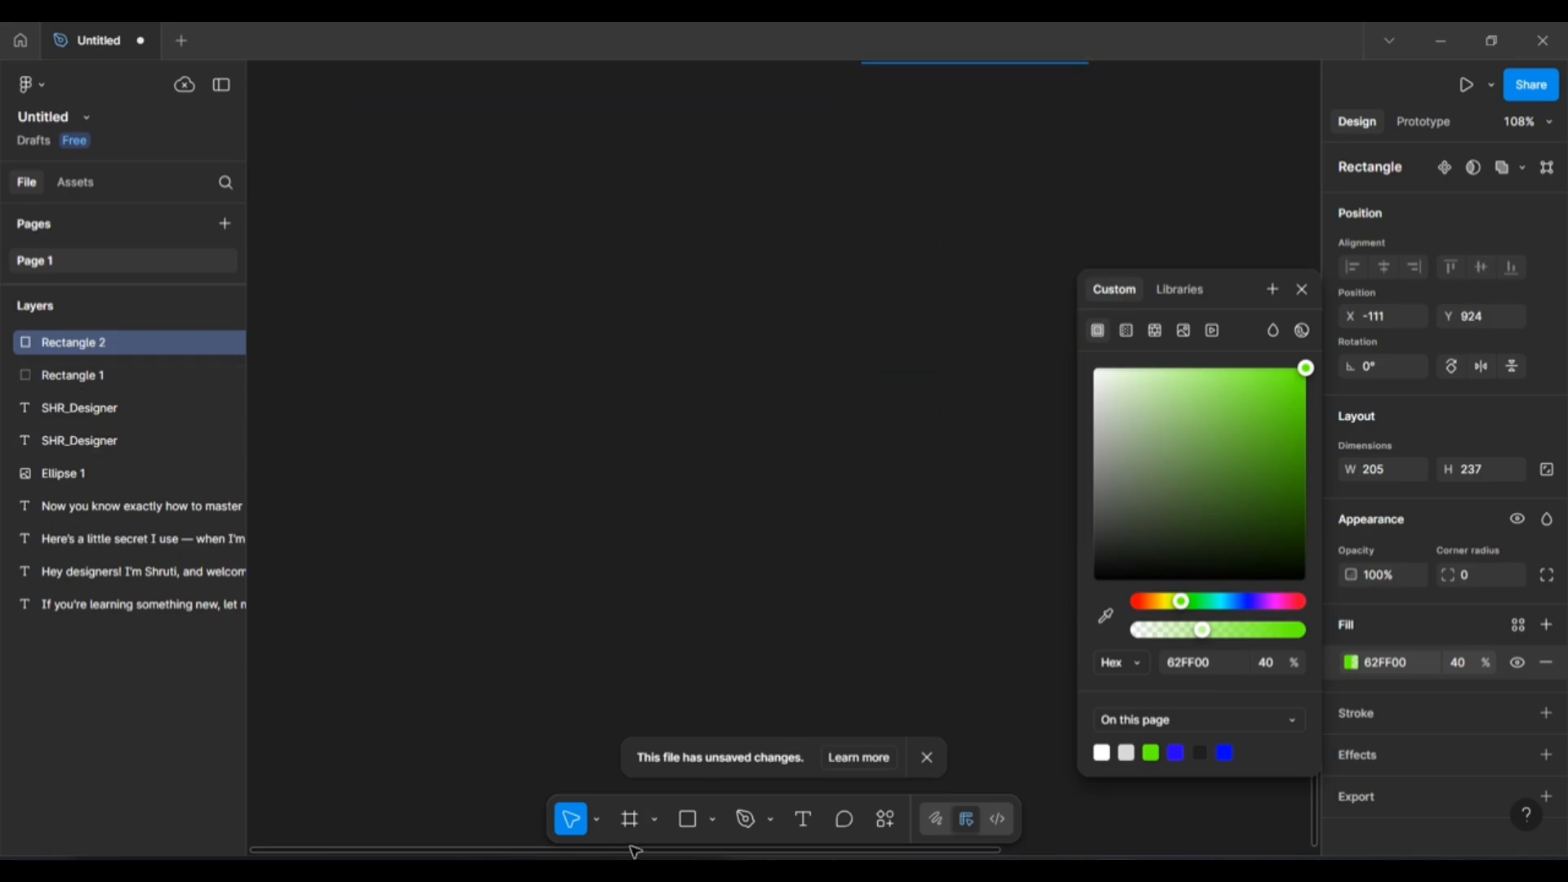
Add a text layer reading TEXT, correcting a typo along the way.
left_click(808, 833)
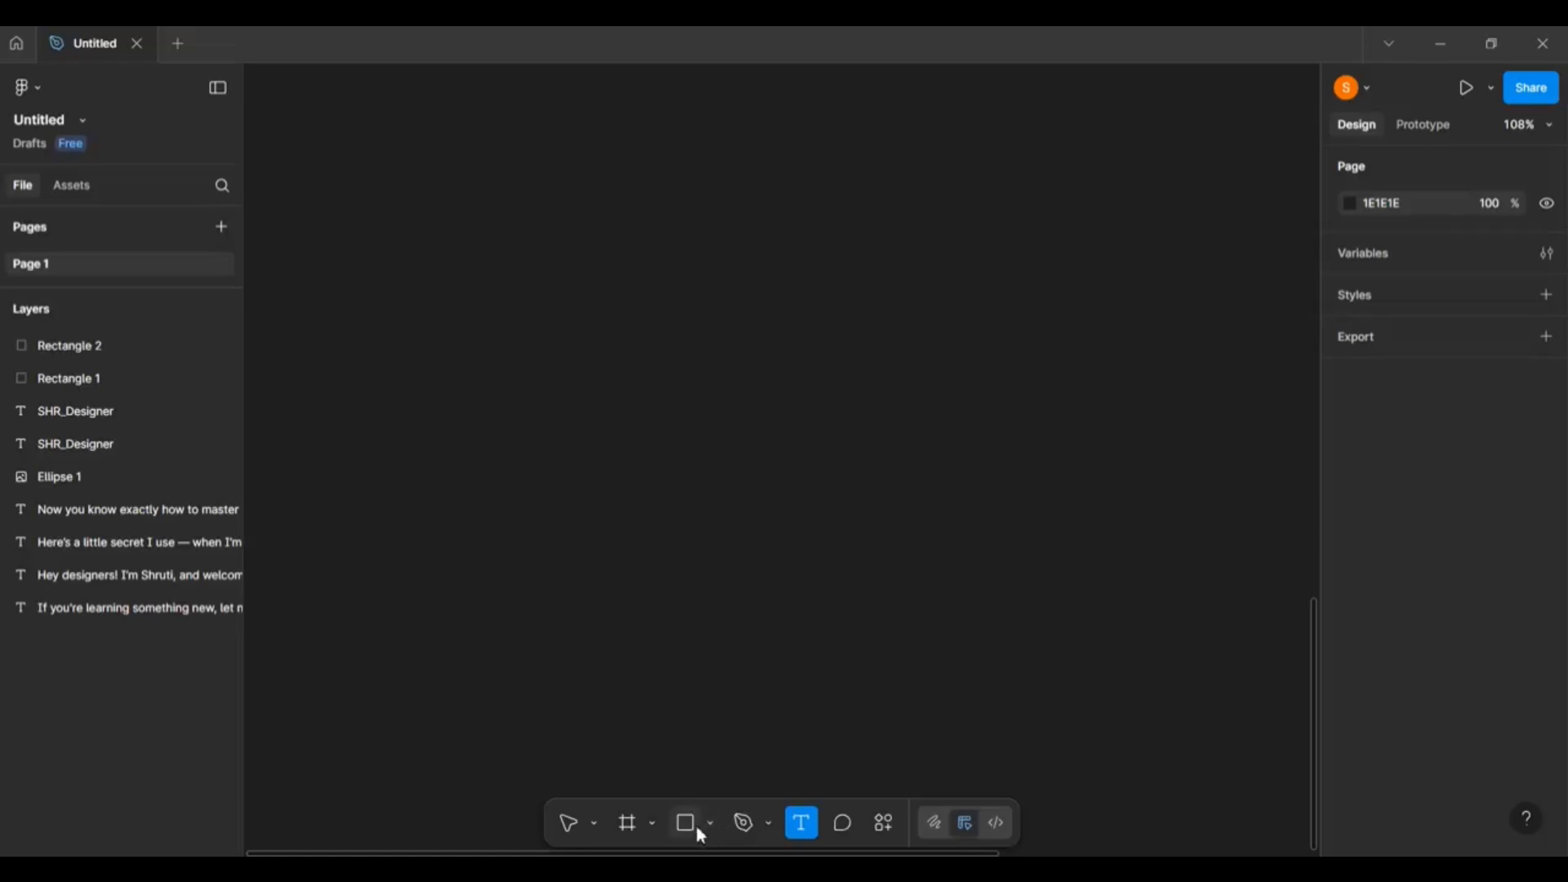
left_click(605, 505)
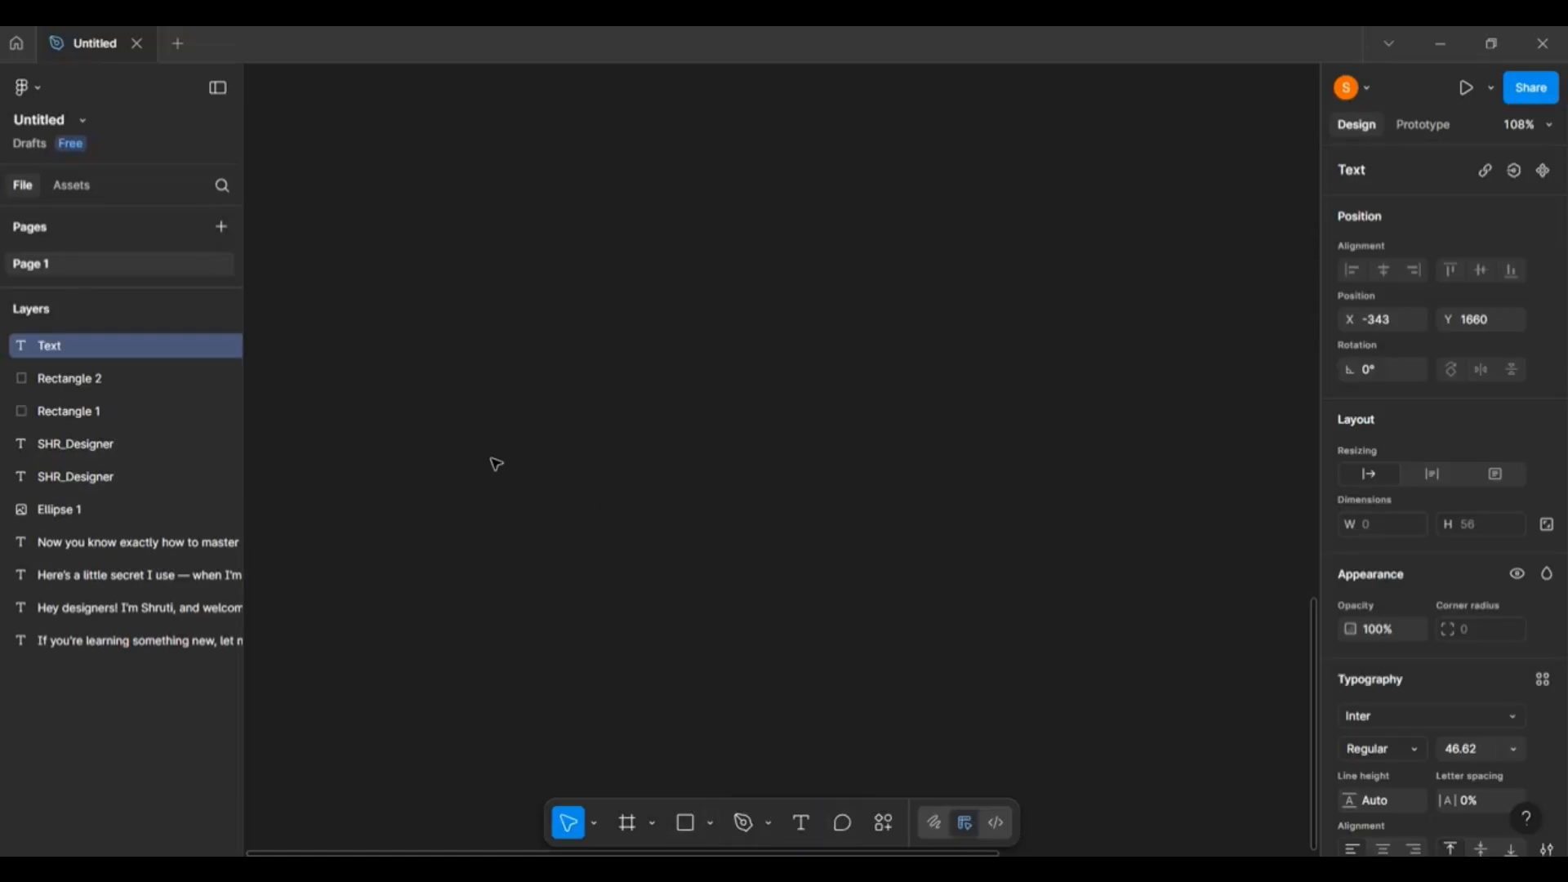
type("TER")
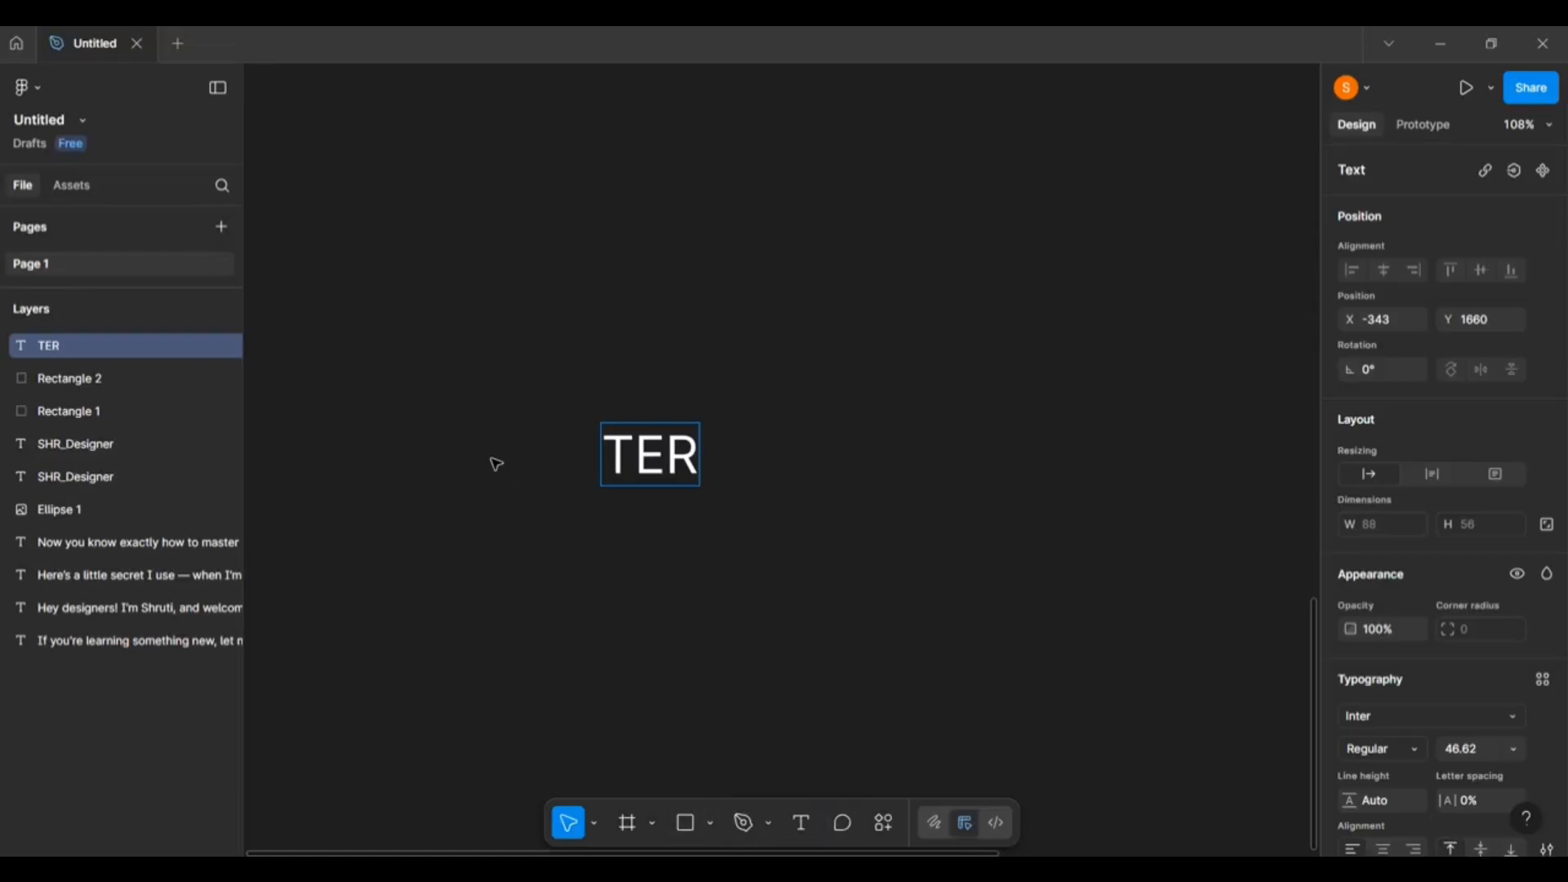
type("X")
key("BackSpace")
key("BackSpace")
type("XT")
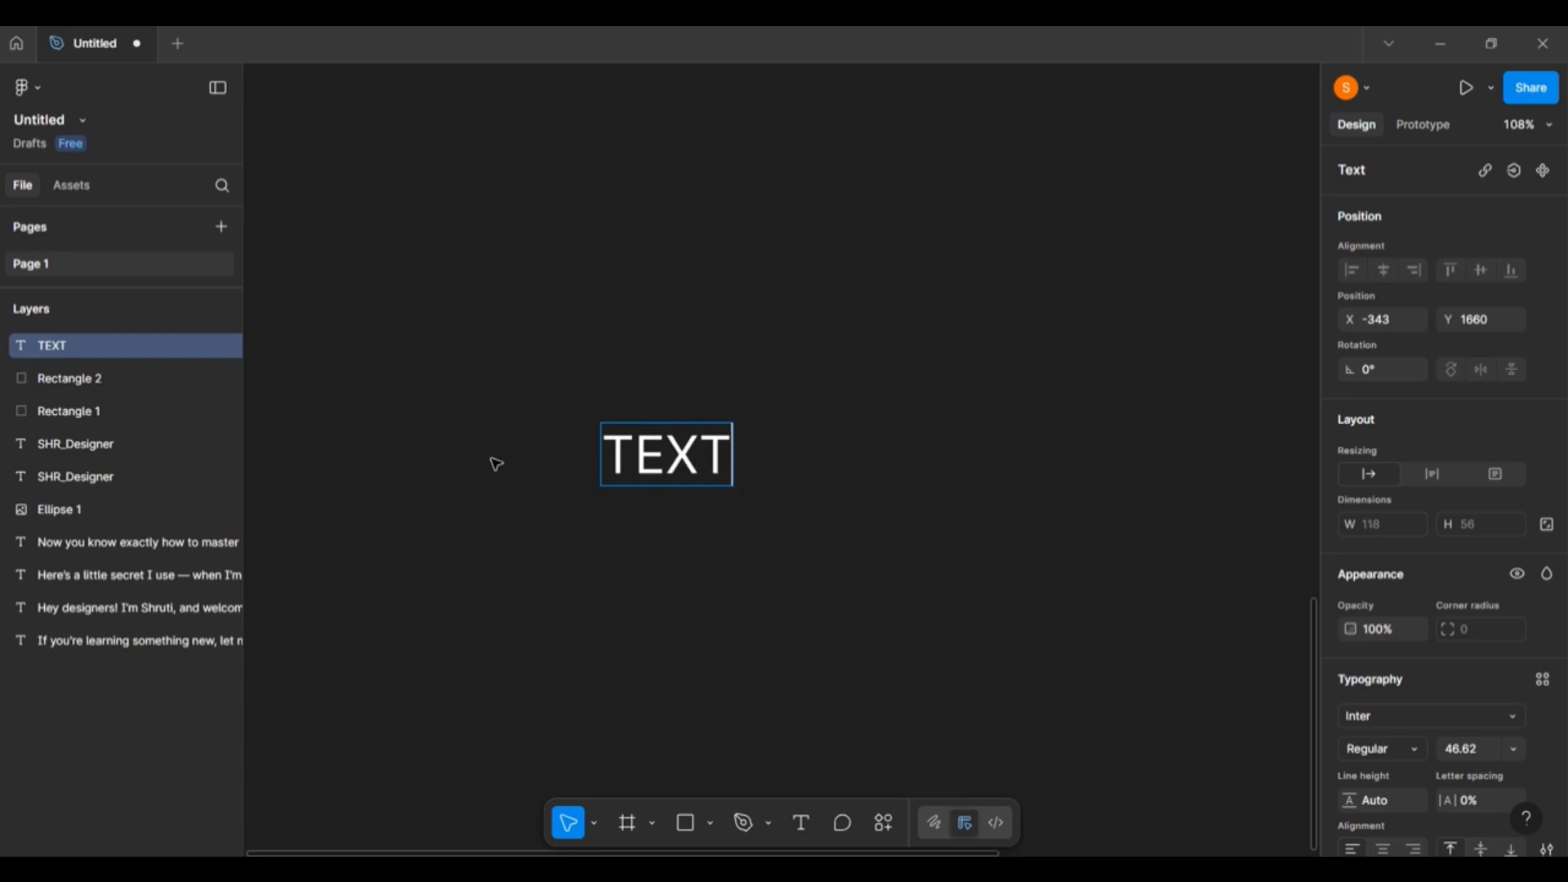
key("Escape")
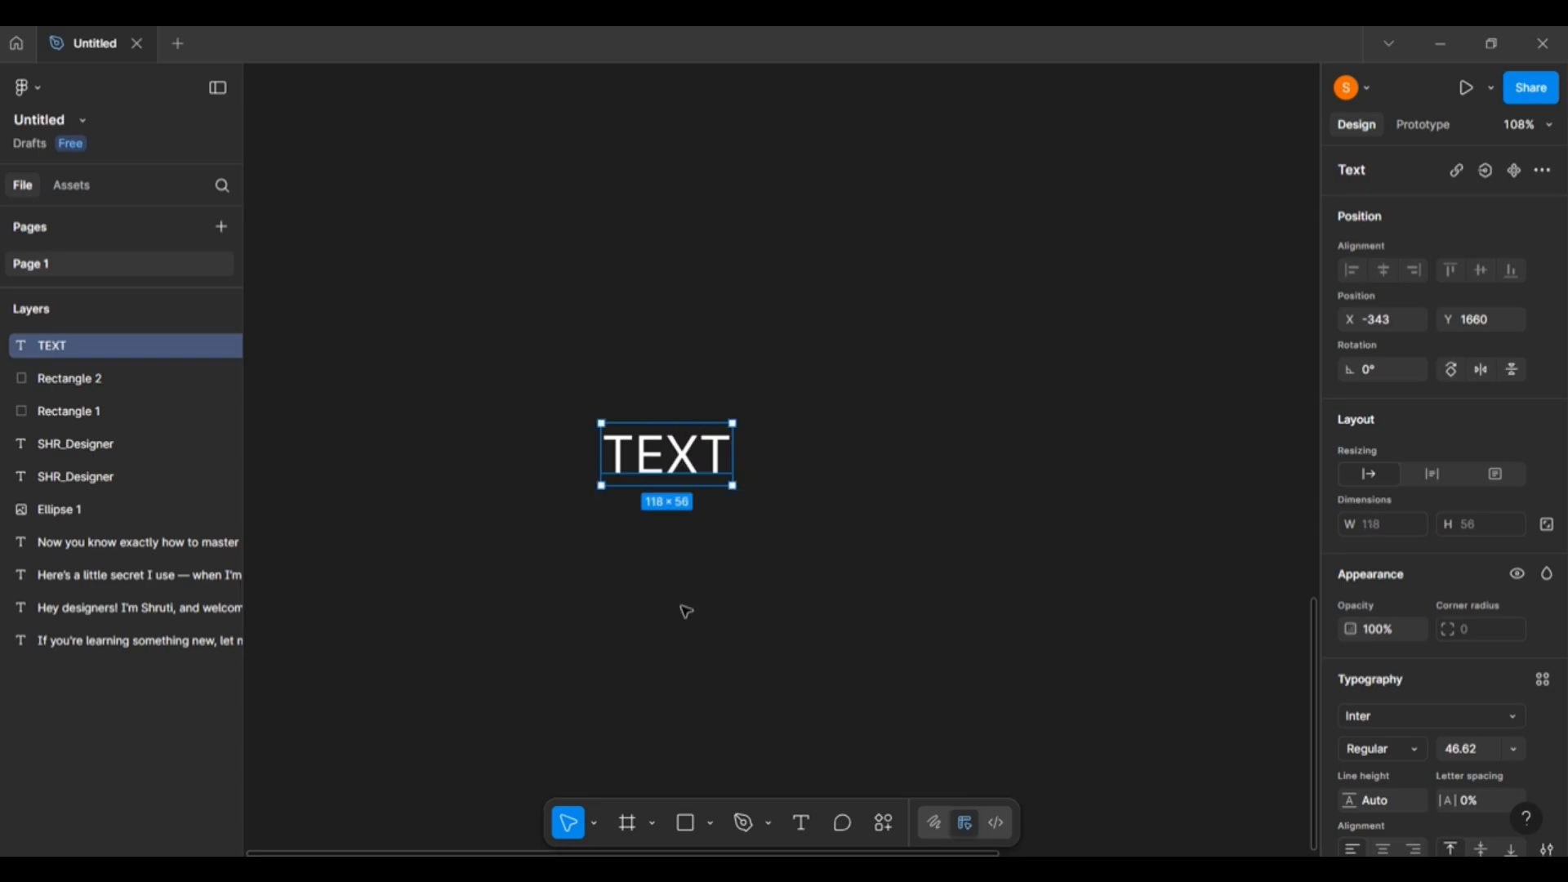
Draw a 473×382 grey rectangle and arrange it and TEXT side by side.
left_click(685, 823)
left_click_drag(366, 222, 892, 646)
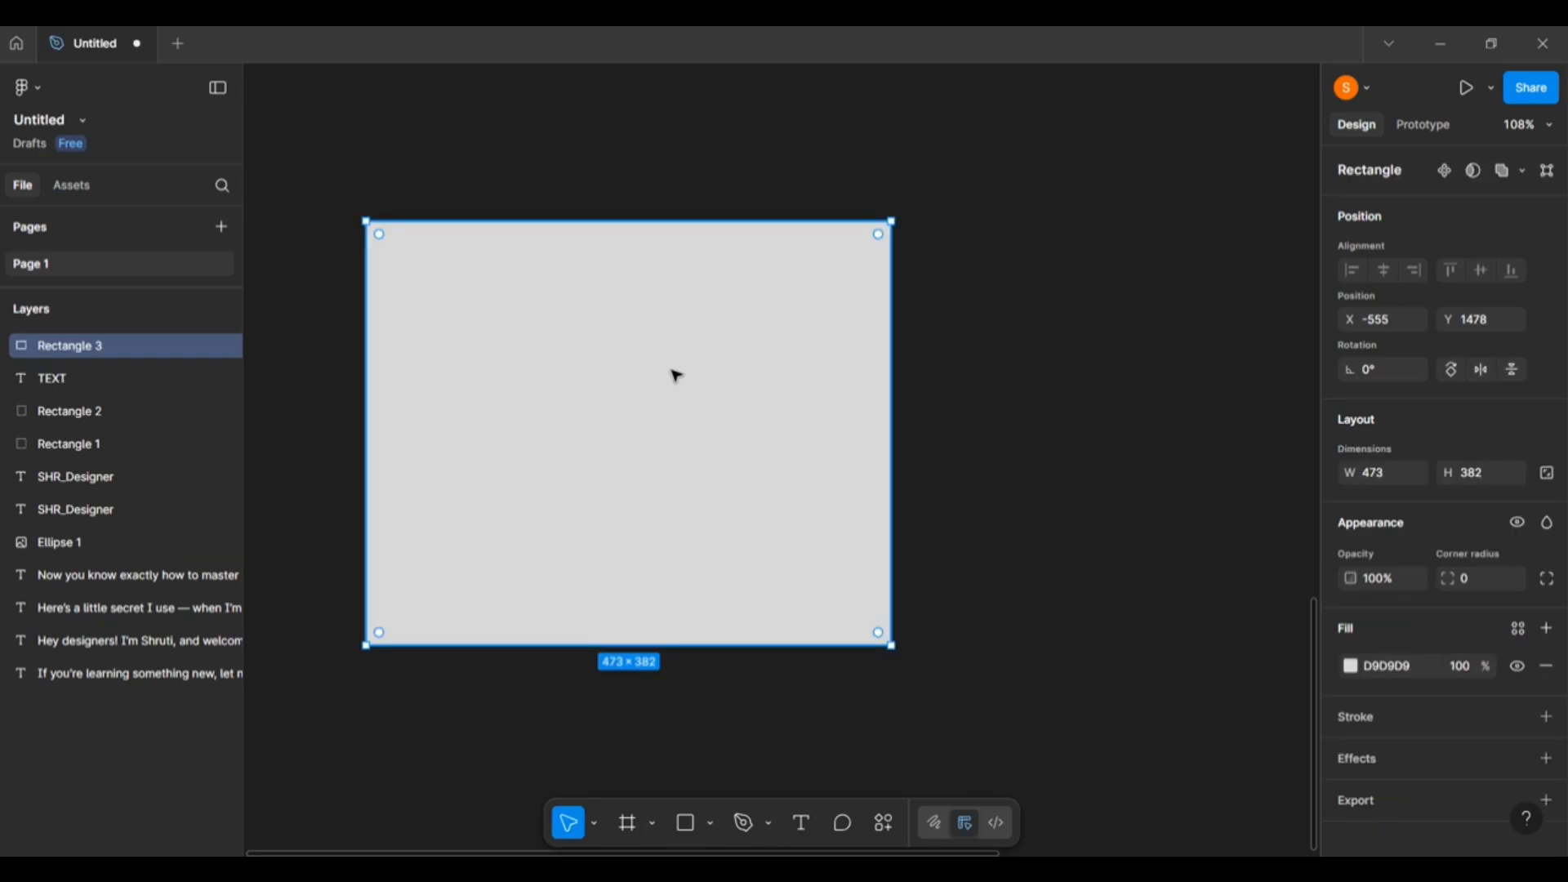
left_click_drag(684, 353, 729, 343)
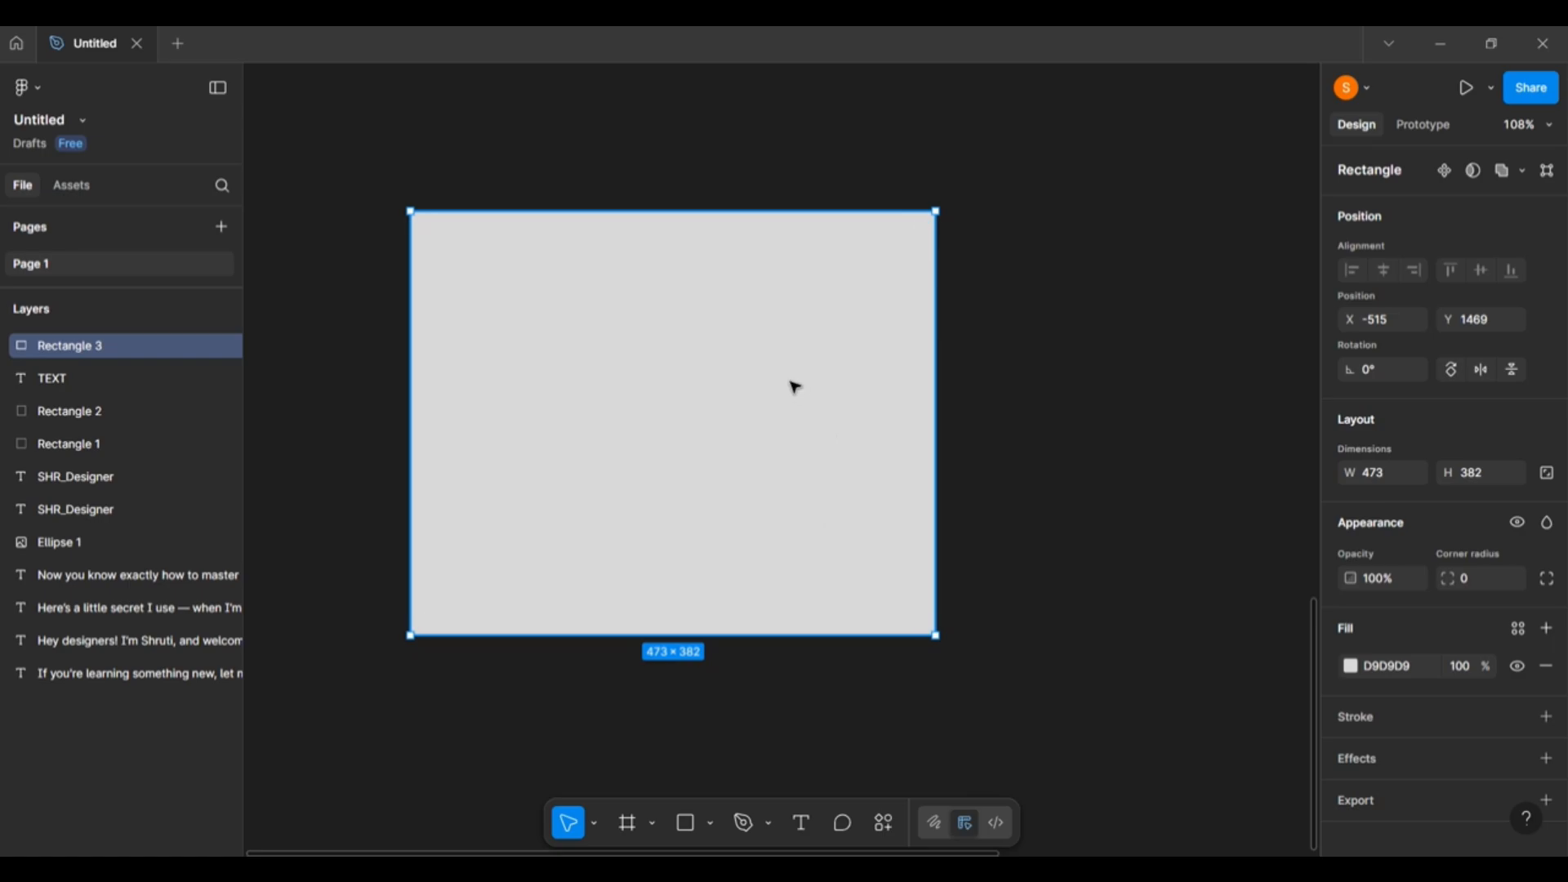
left_click_drag(732, 434, 1006, 464)
left_click_drag(506, 448, 932, 366)
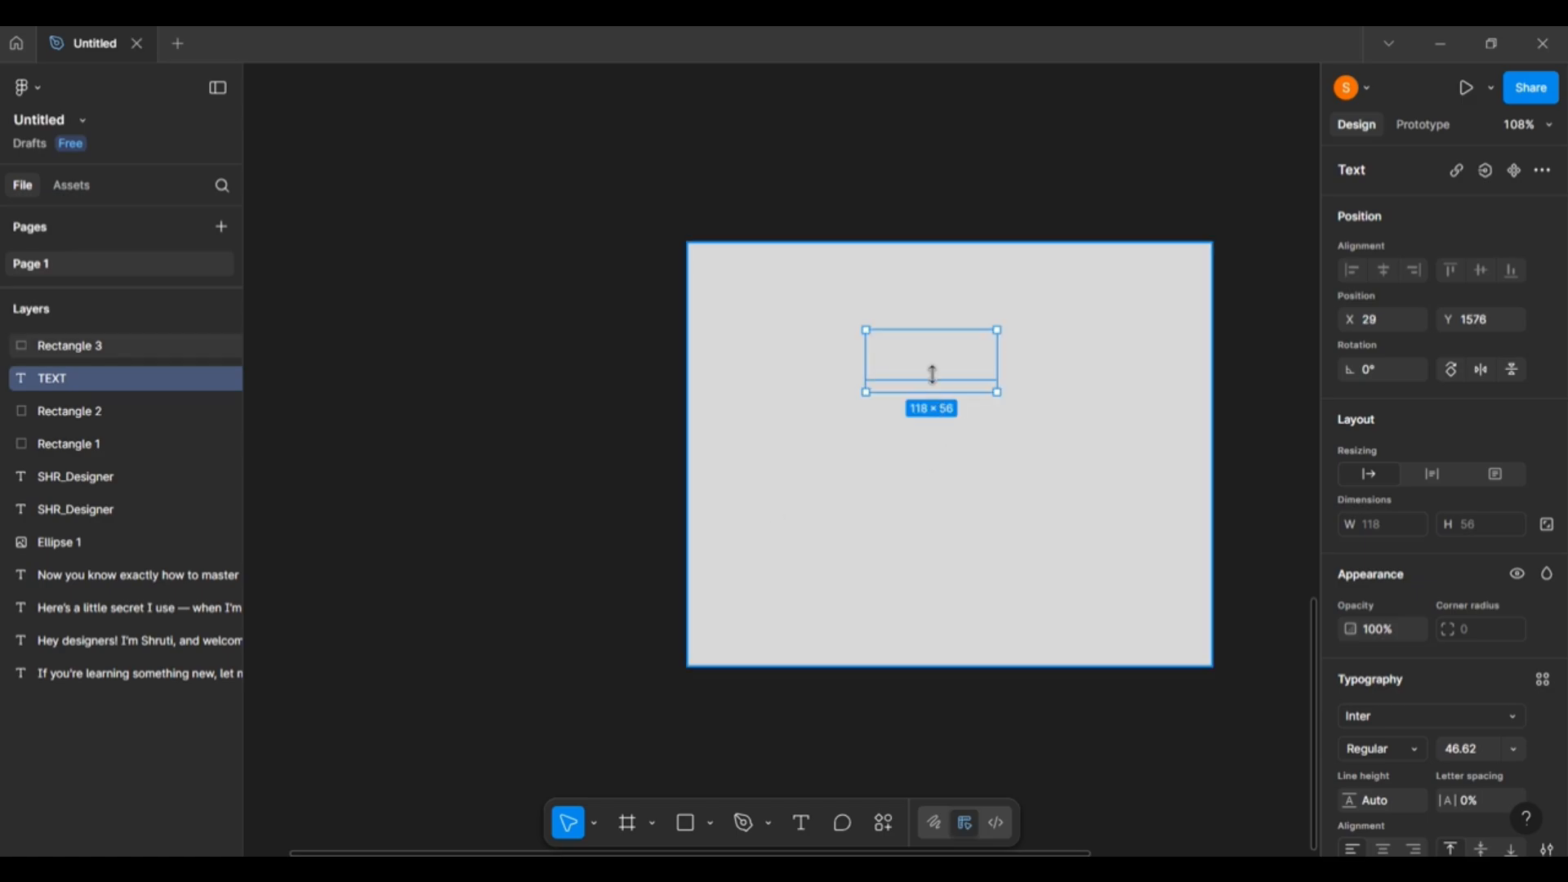
left_click_drag(1021, 490, 701, 455)
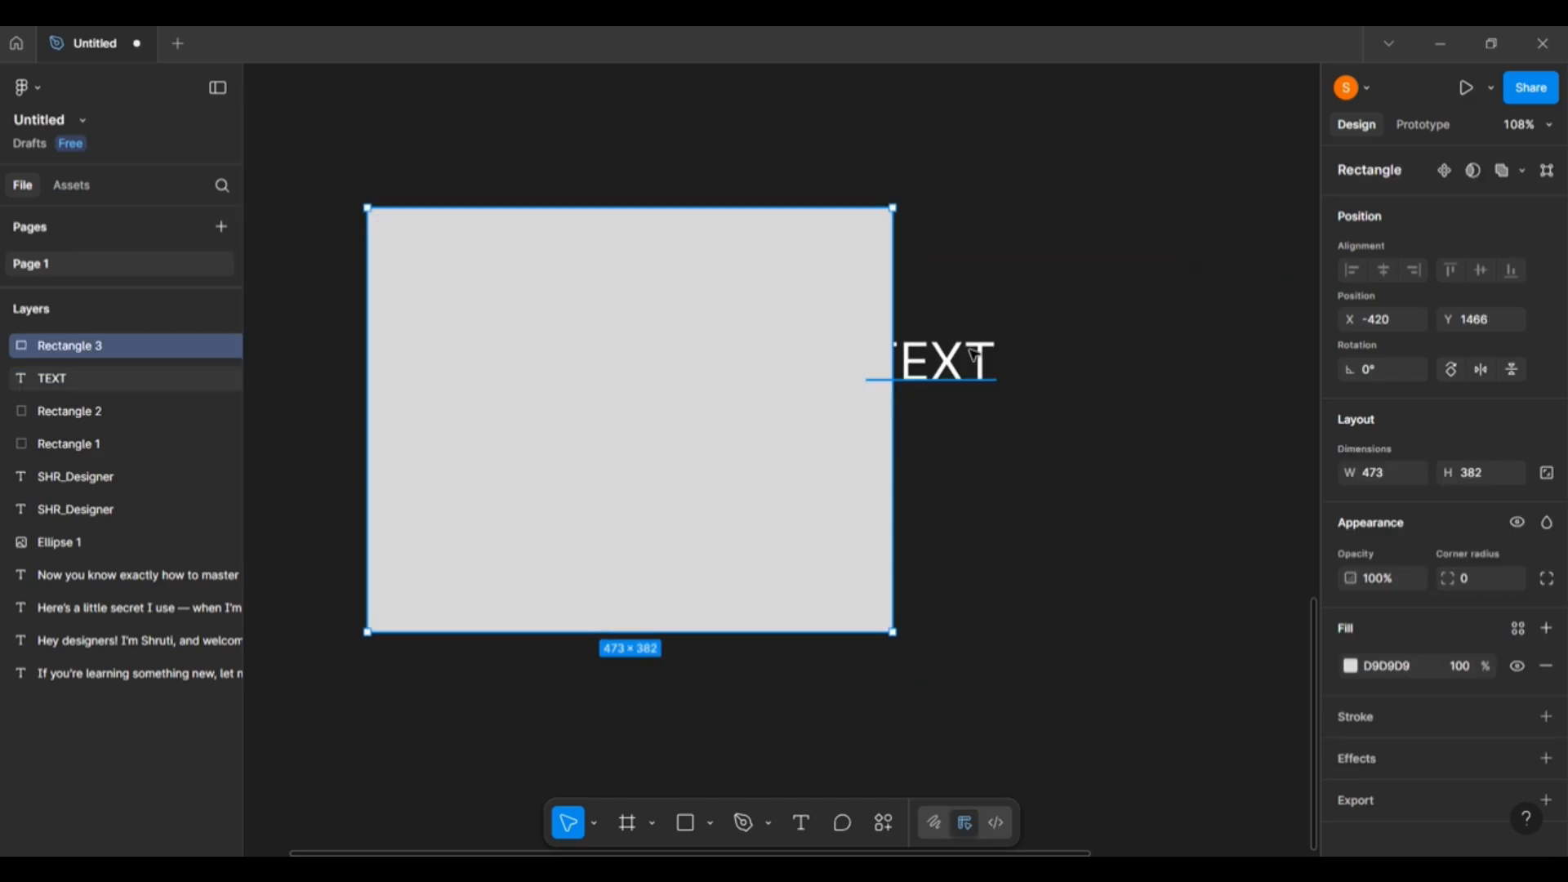
left_click(984, 376)
left_click_drag(984, 376, 1037, 404)
scroll(1527, 593, "down", 3)
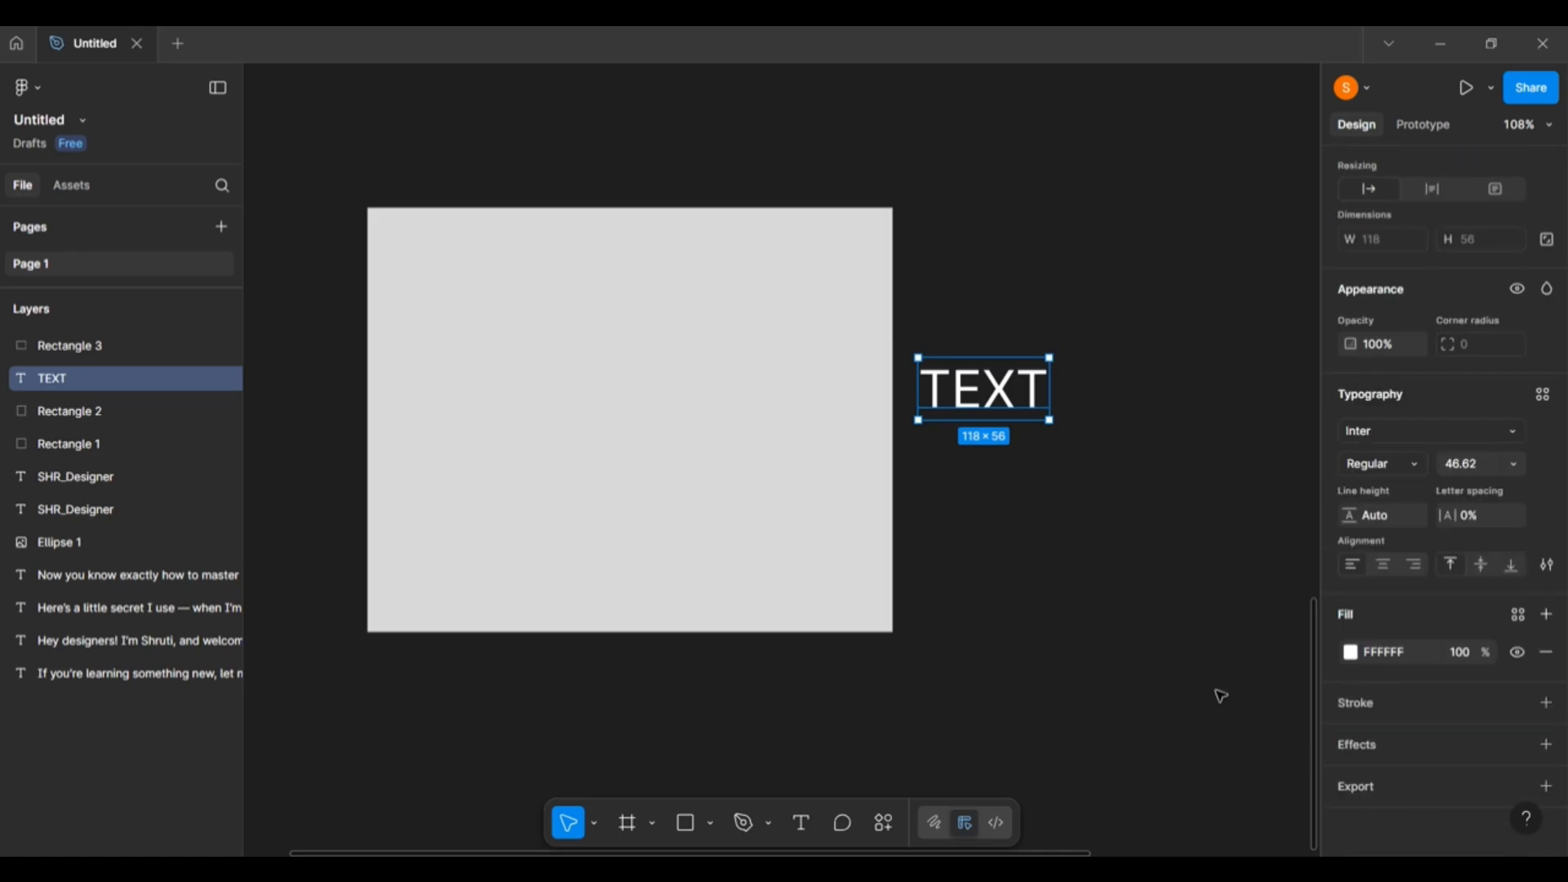
left_click(1352, 655)
Make TEXT red and shuffle it and the grey rectangle until the text is uncovered.
left_click_drag(1248, 549, 1404, 432)
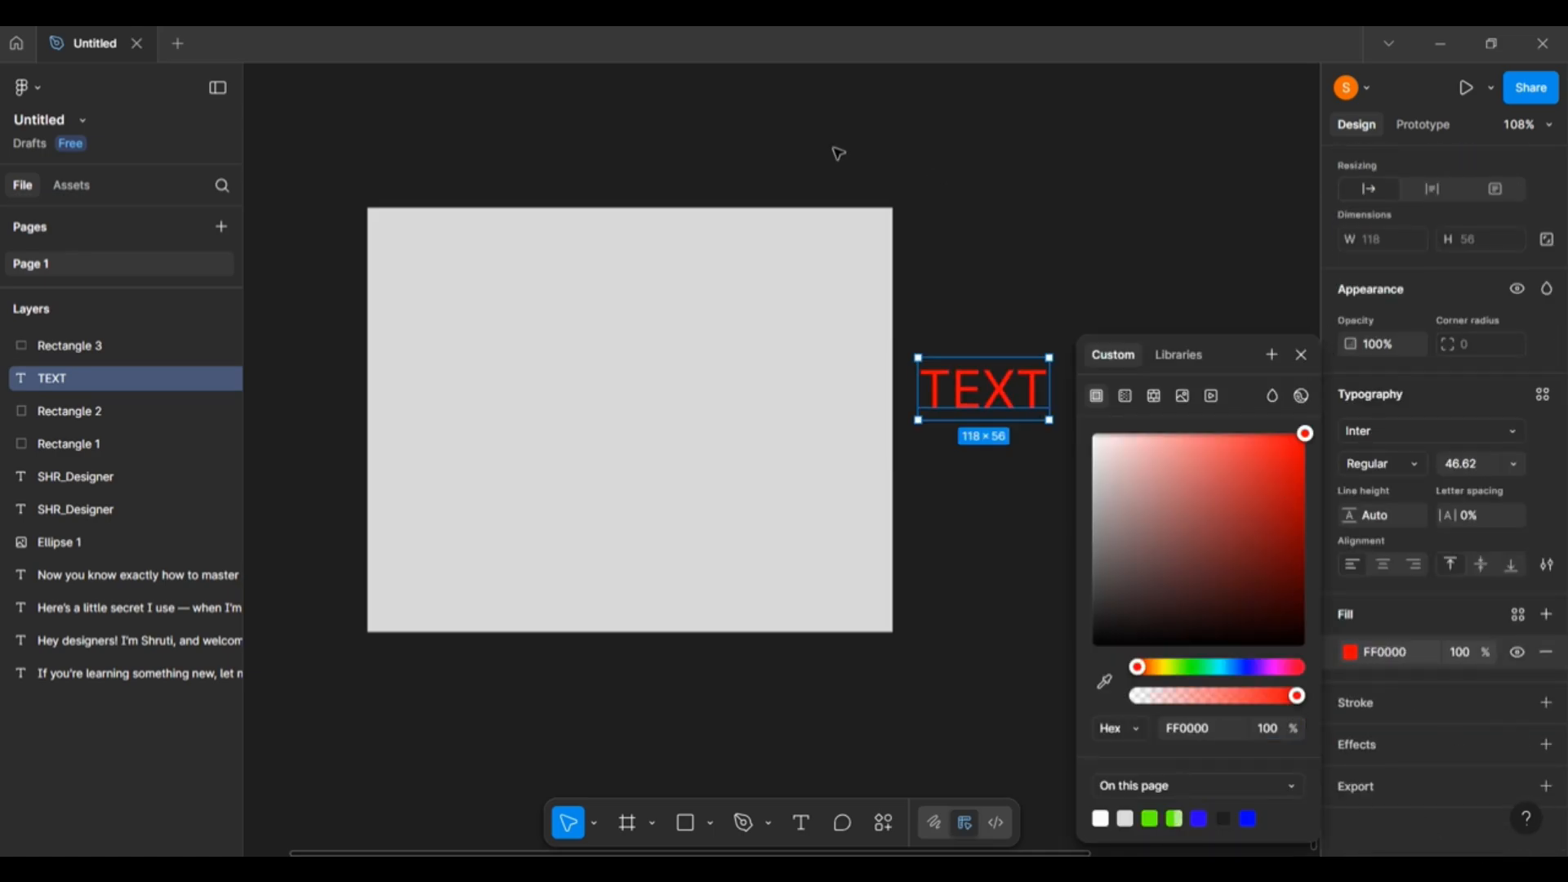
left_click(836, 150)
left_click(592, 483)
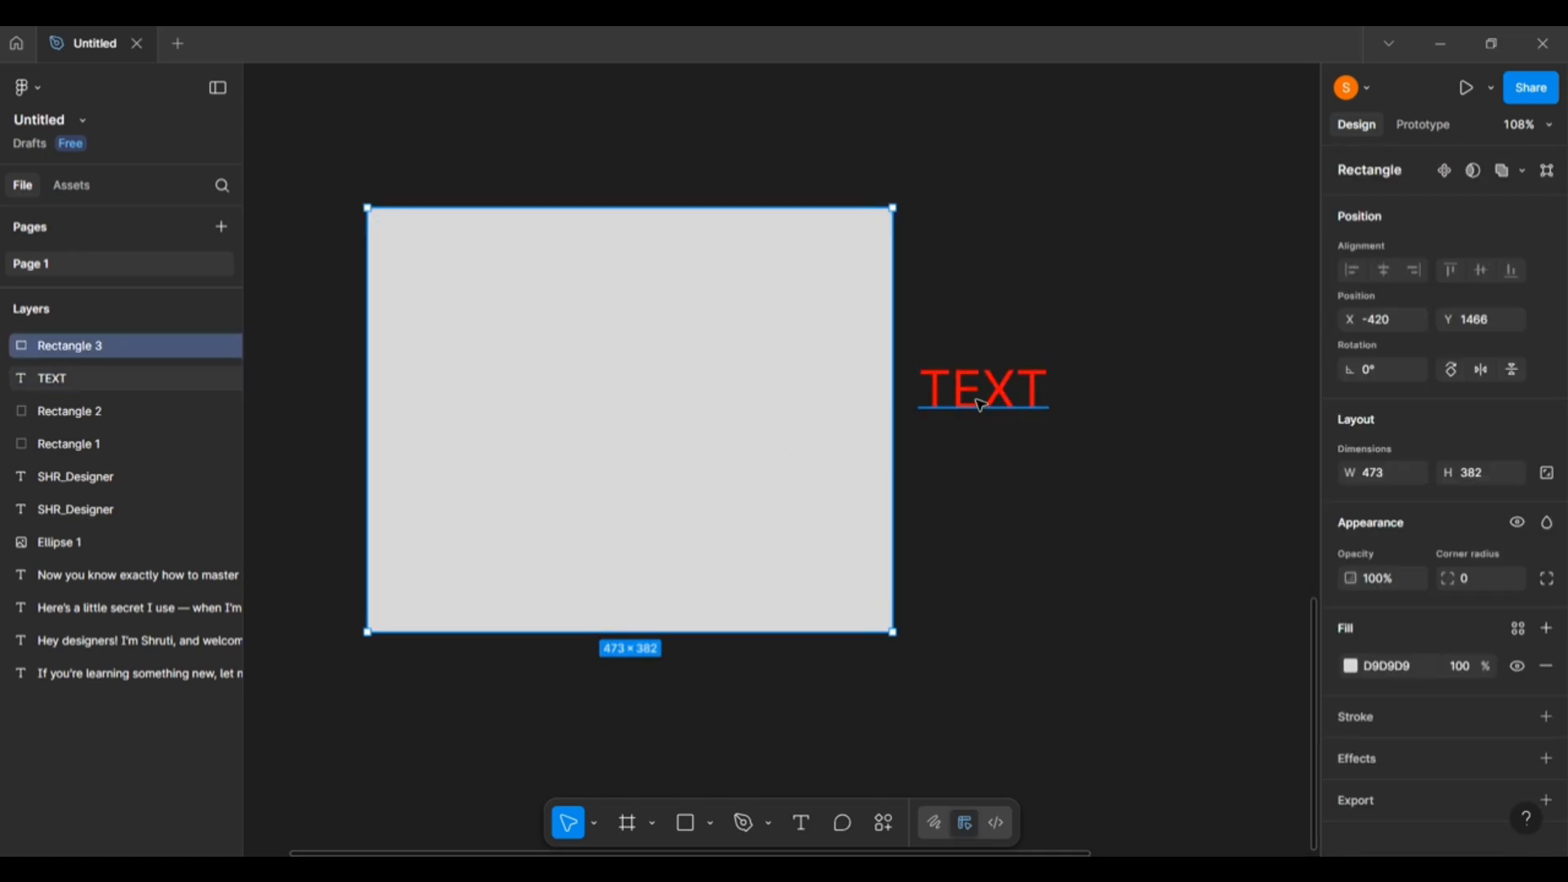
left_click_drag(983, 404, 675, 392)
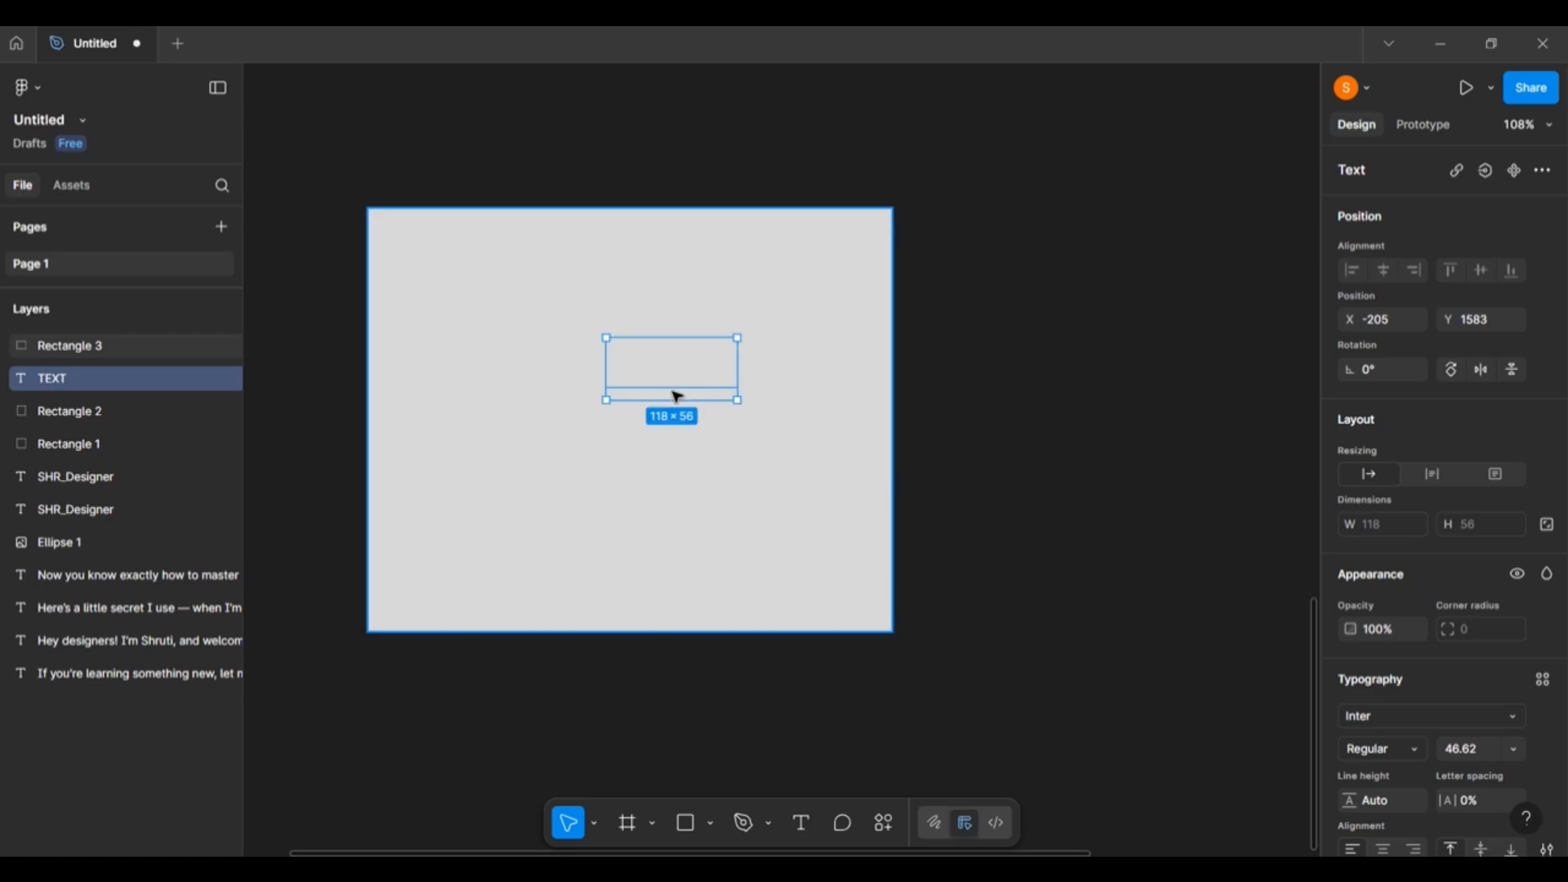
left_click(639, 617)
left_click_drag(639, 617, 673, 531)
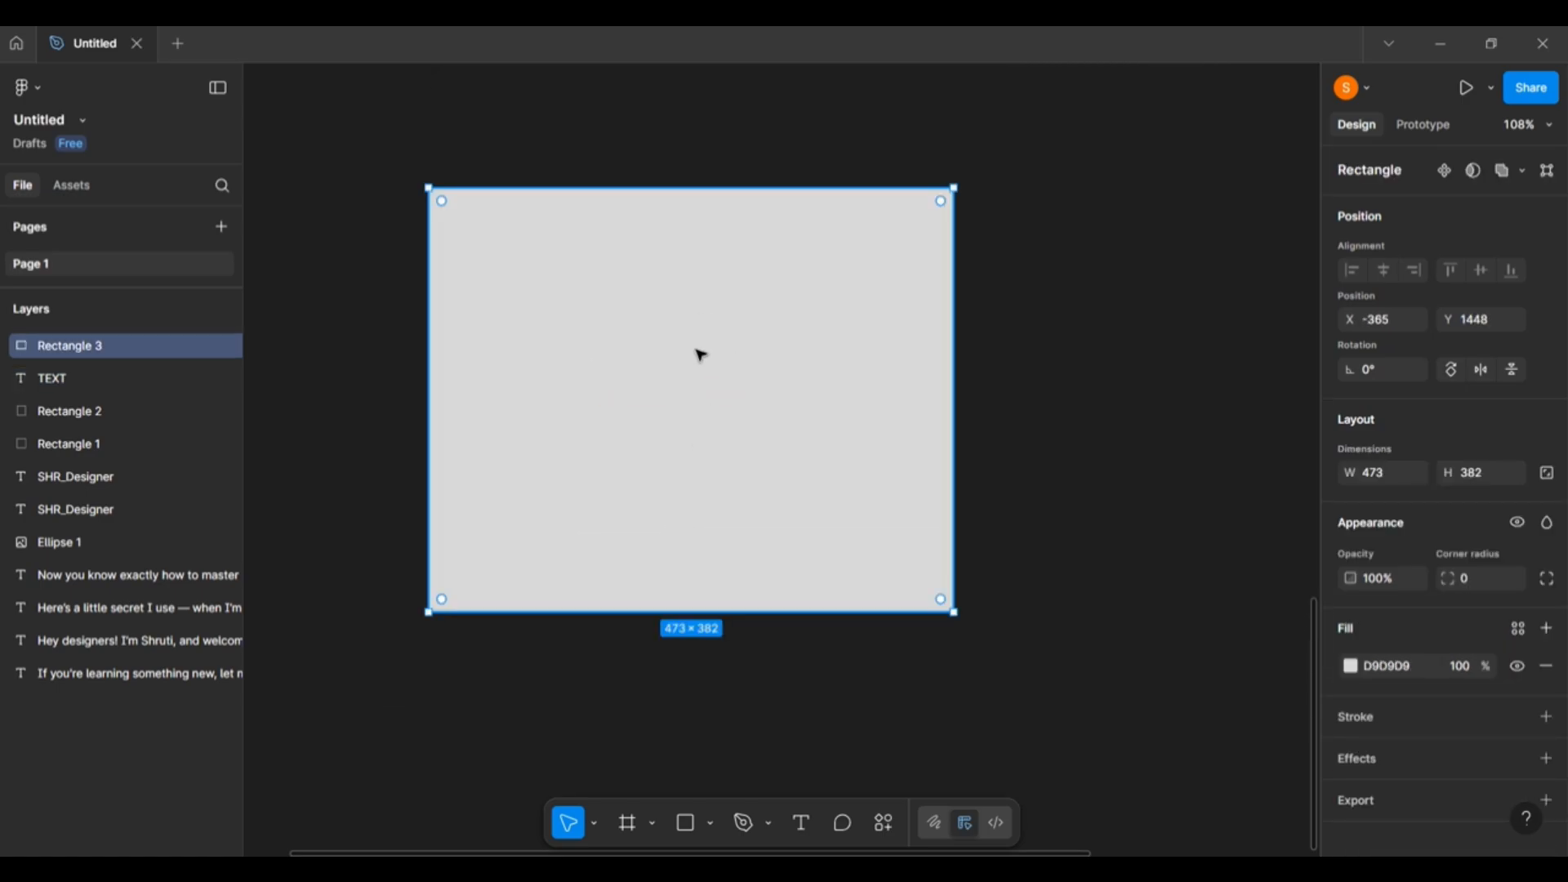
left_click(116, 378)
left_click(135, 353)
left_click_drag(809, 420, 965, 422)
Raise TEXT above Rectangle 3, set it on the rectangle, and move both left together.
left_click(77, 374)
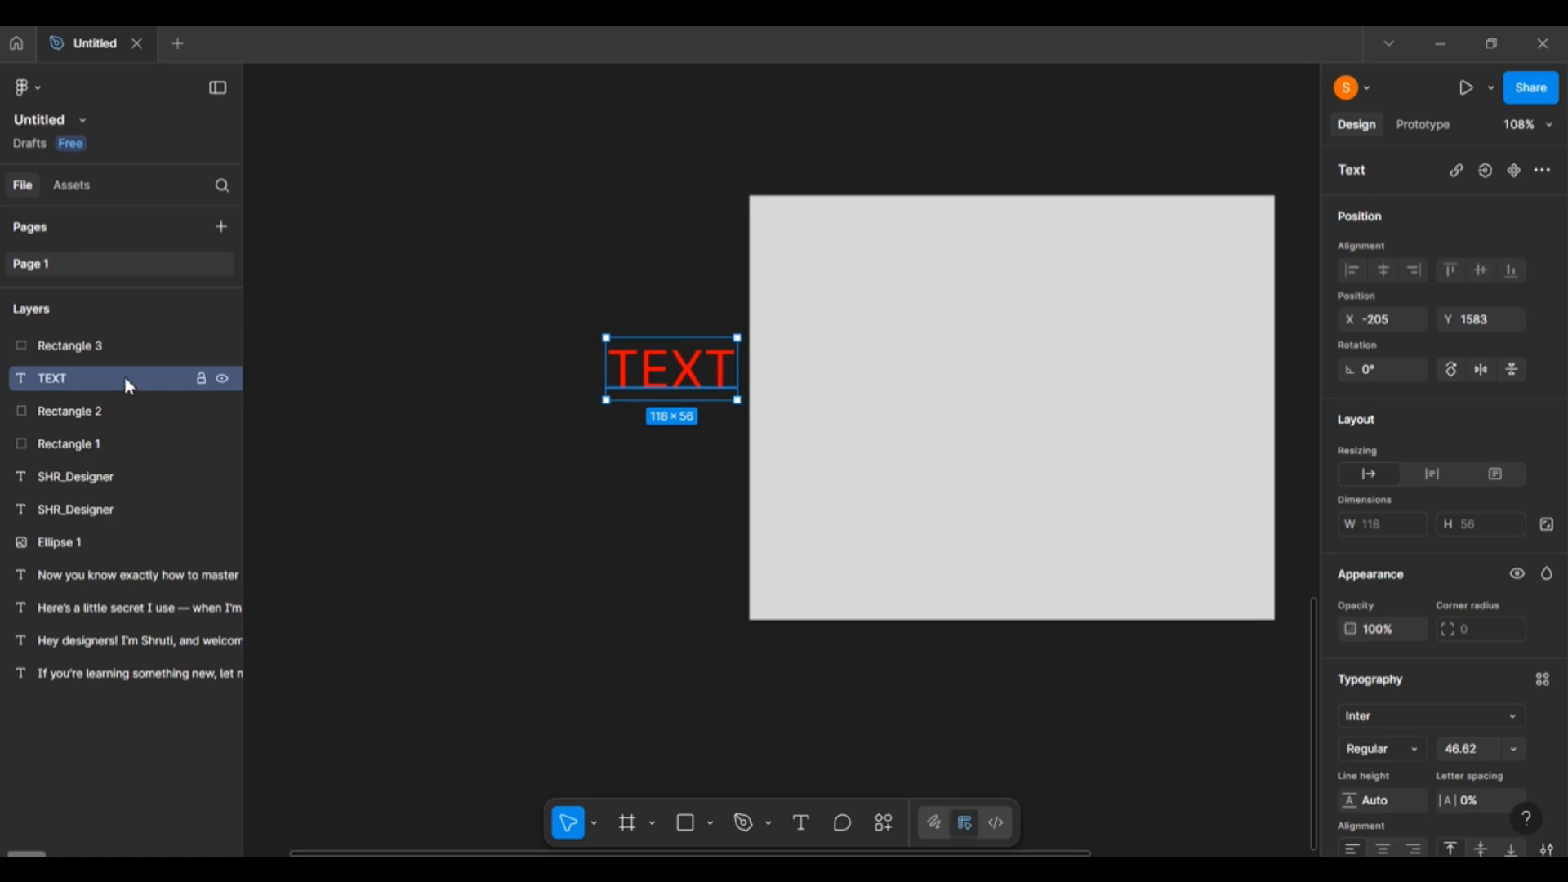
left_click_drag(124, 375, 115, 337)
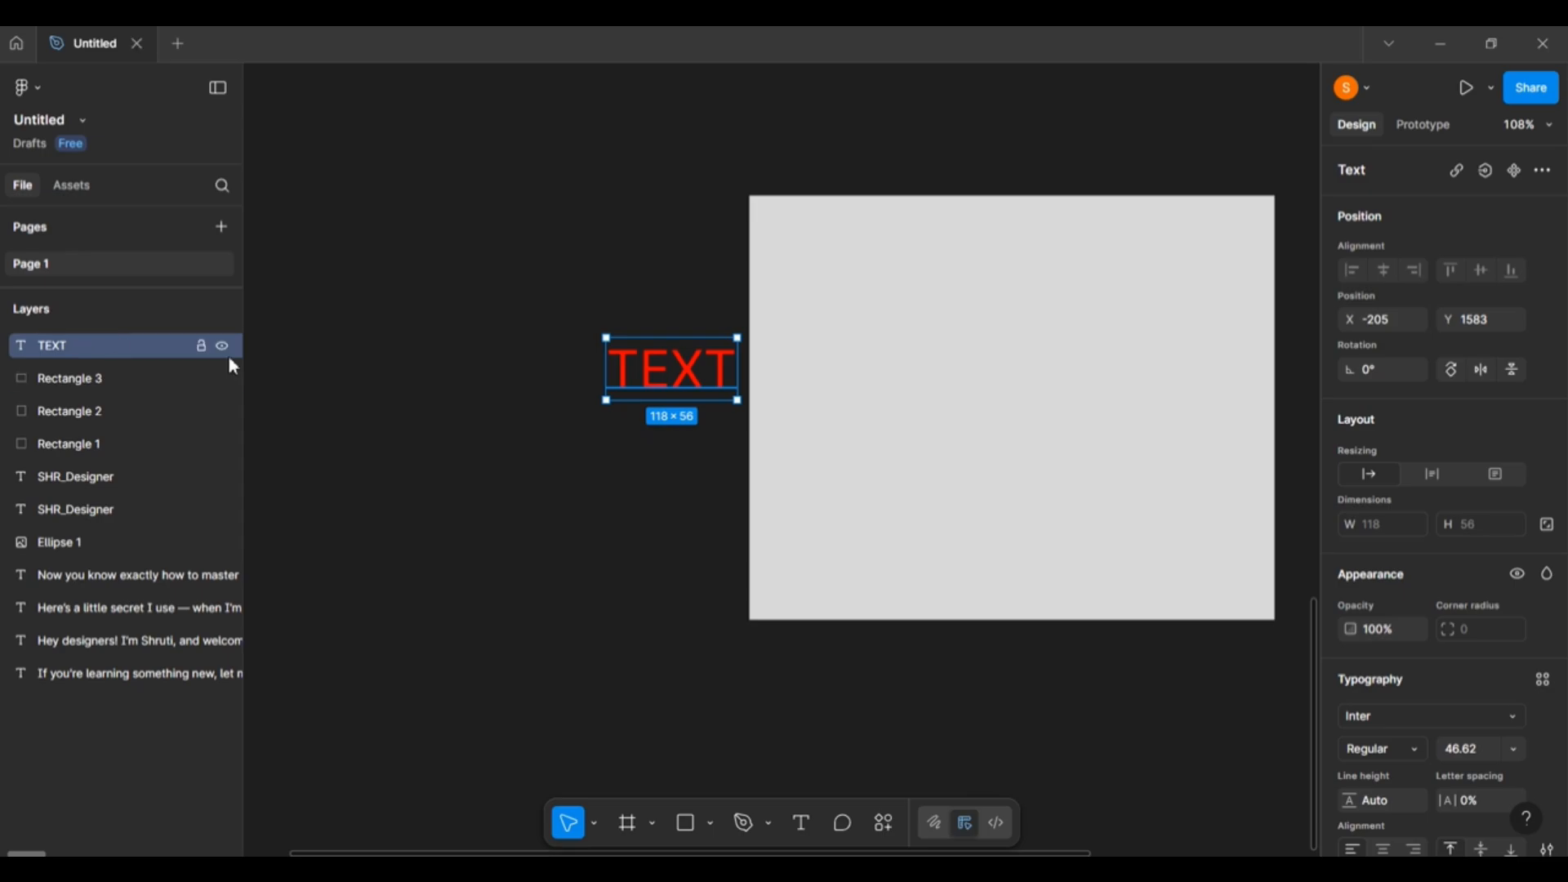
left_click_drag(686, 372, 1009, 333)
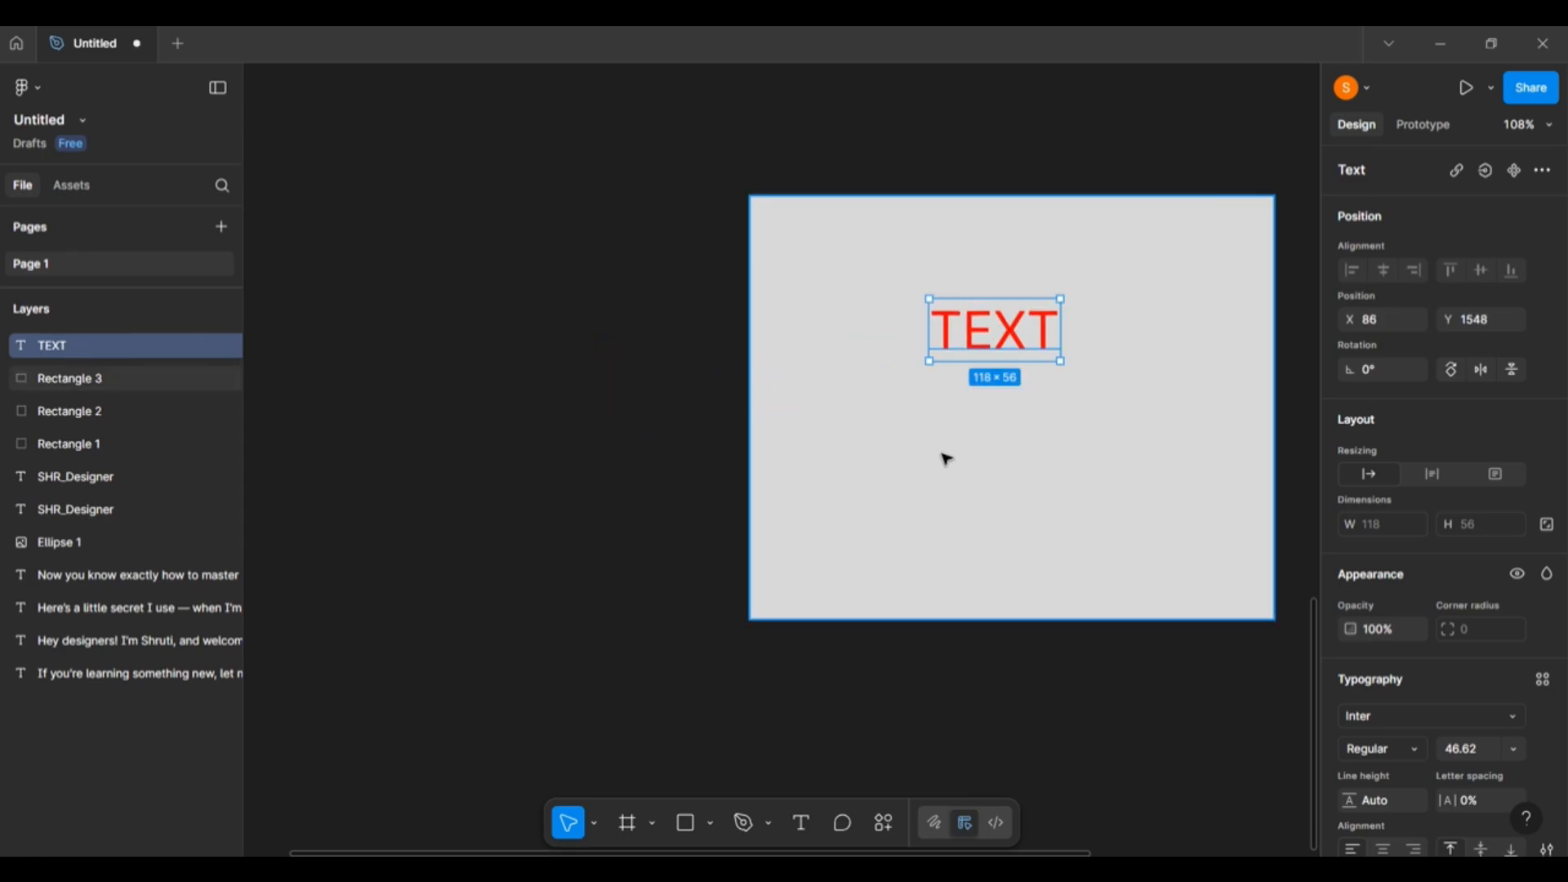
left_click_drag(634, 256, 1134, 456)
left_click_drag(1002, 369, 743, 367)
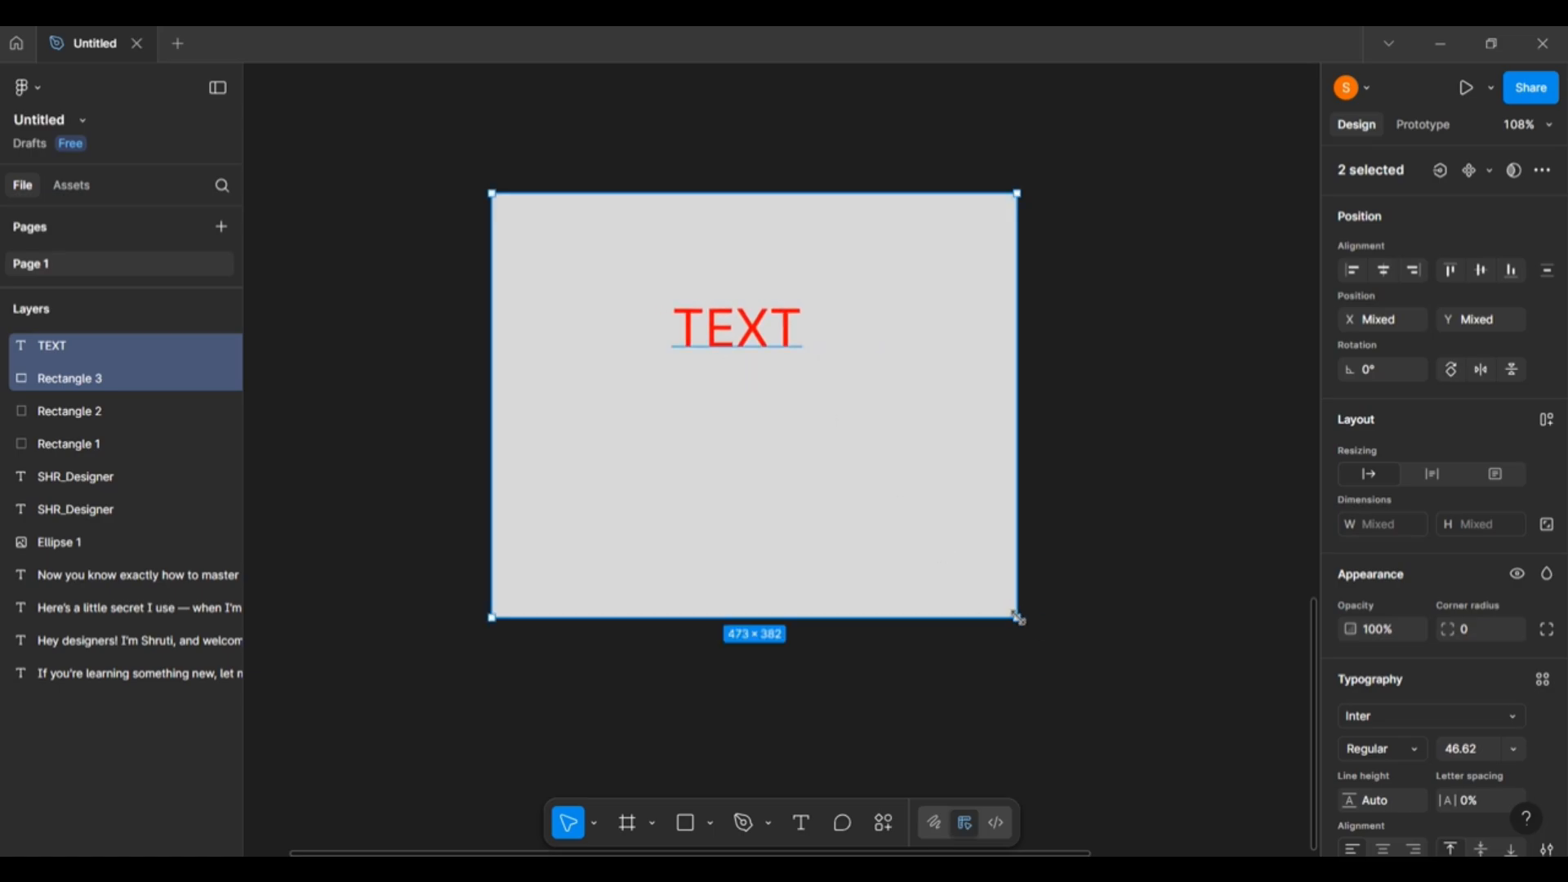
Scale TEXT up to 531×254 across the rectangle's upper half.
key("k")
left_click_drag(1018, 618, 1207, 771)
left_click(860, 397)
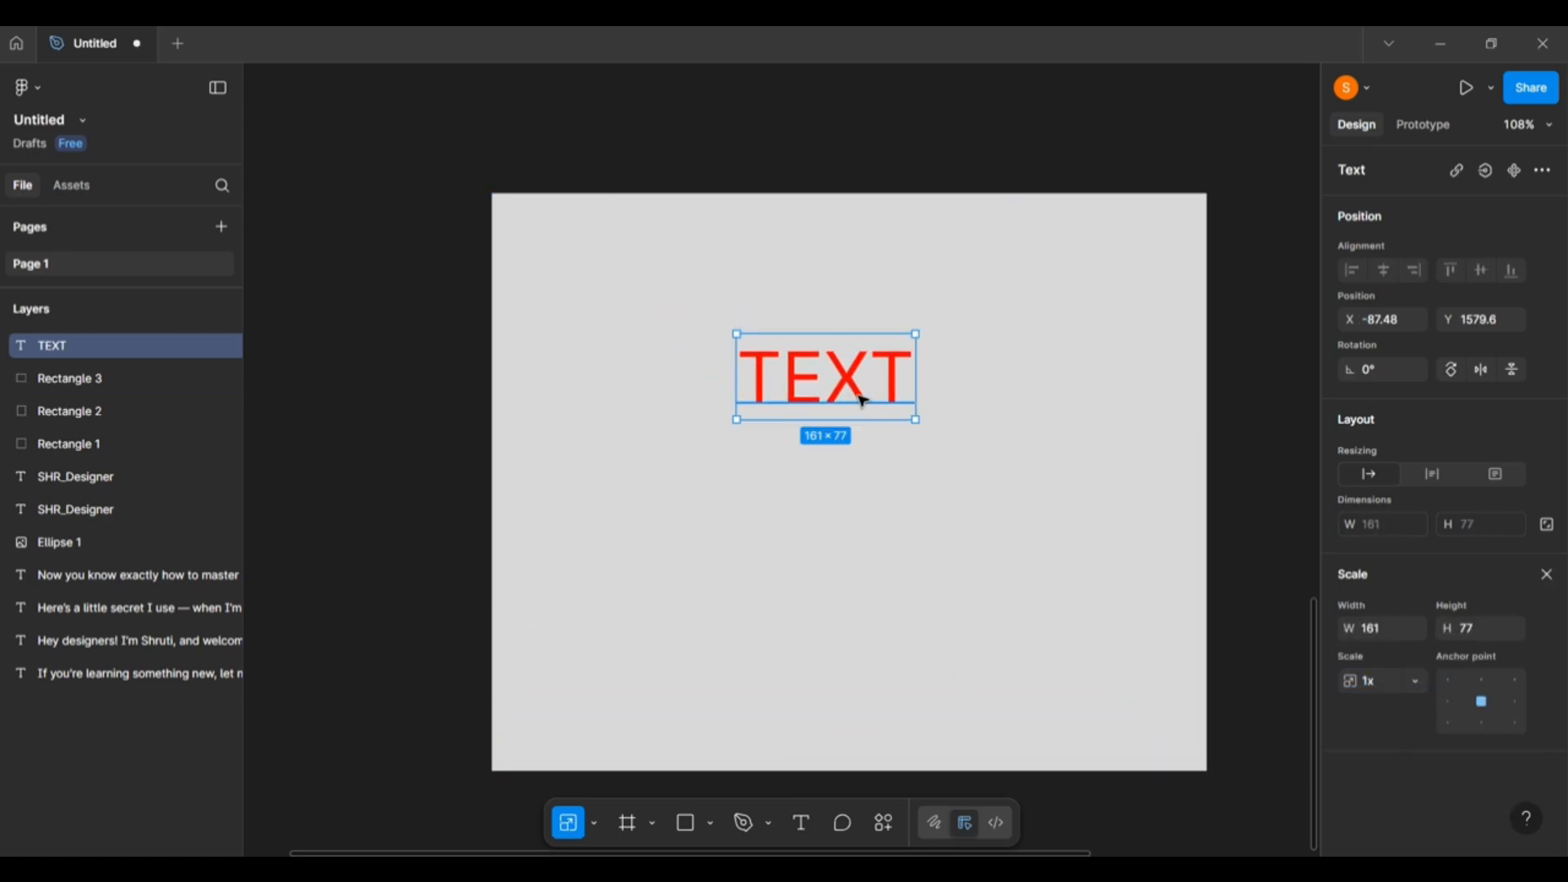
left_click_drag(863, 400, 861, 678)
scroll(392, 564, "down", 5)
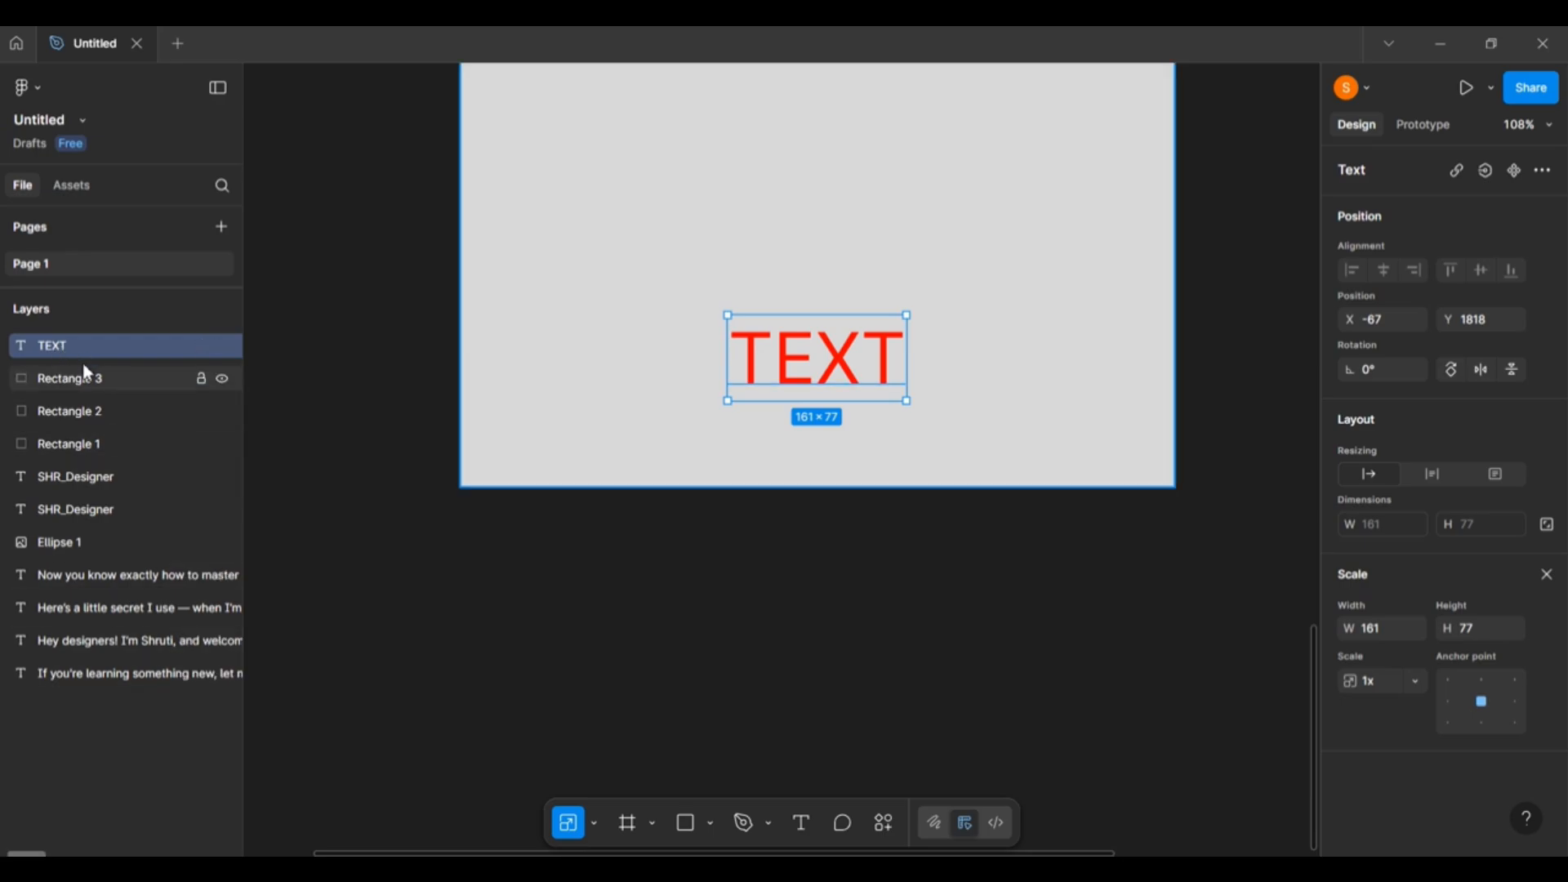
scroll(878, 421, "up", 3)
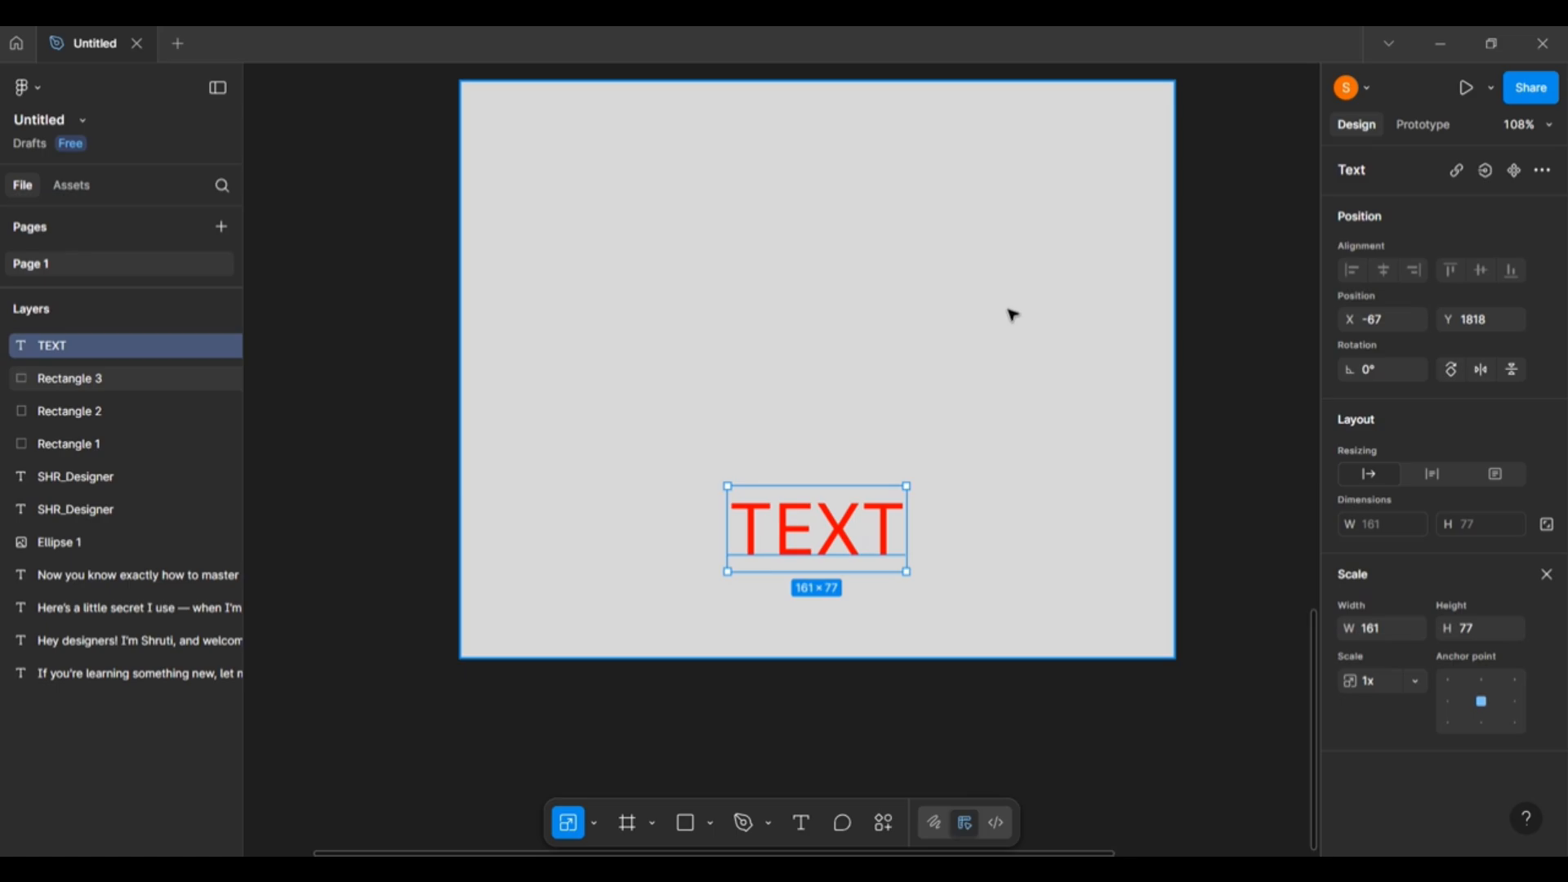
scroll(1034, 498, "up", 2)
left_click_drag(817, 614, 586, 254)
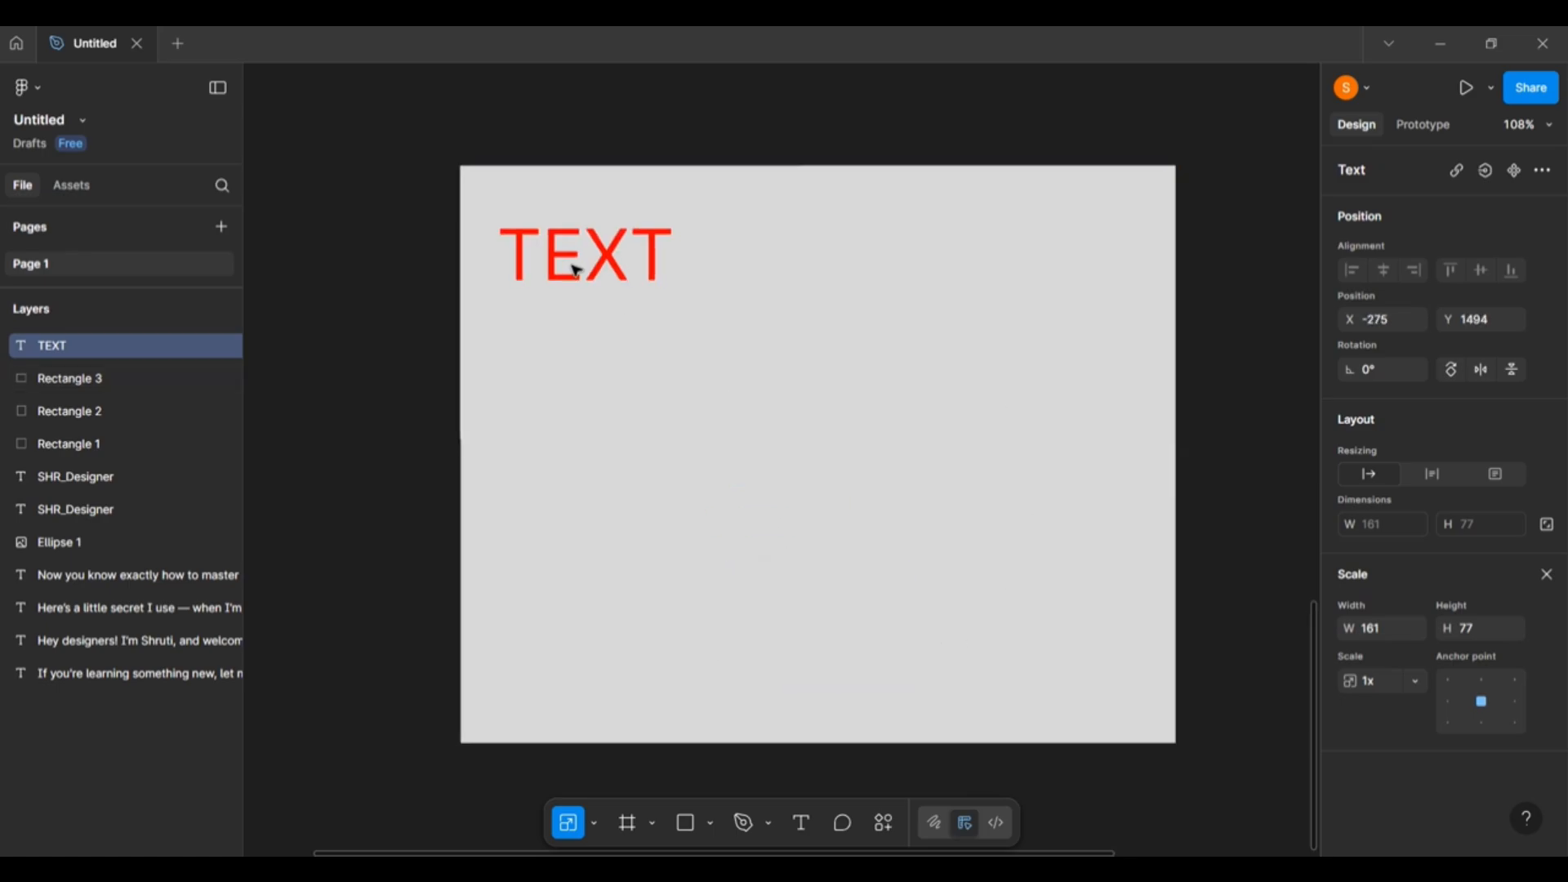
left_click_drag(681, 299, 809, 493)
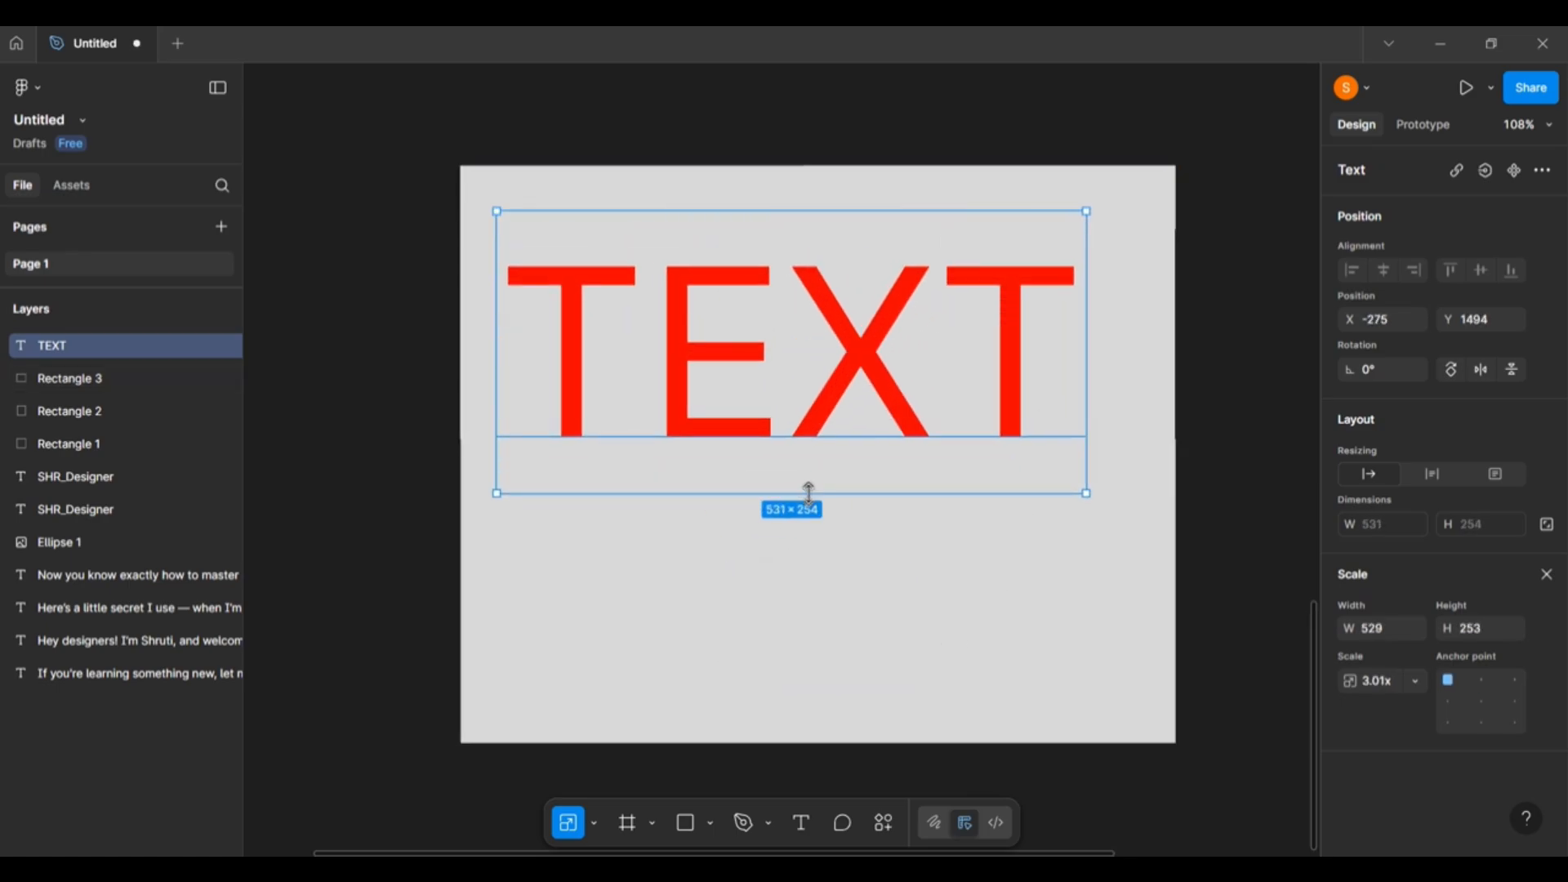
Move Rectangle 3 above TEXT in the layer order so it hides the text.
left_click(1220, 542)
left_click(835, 688)
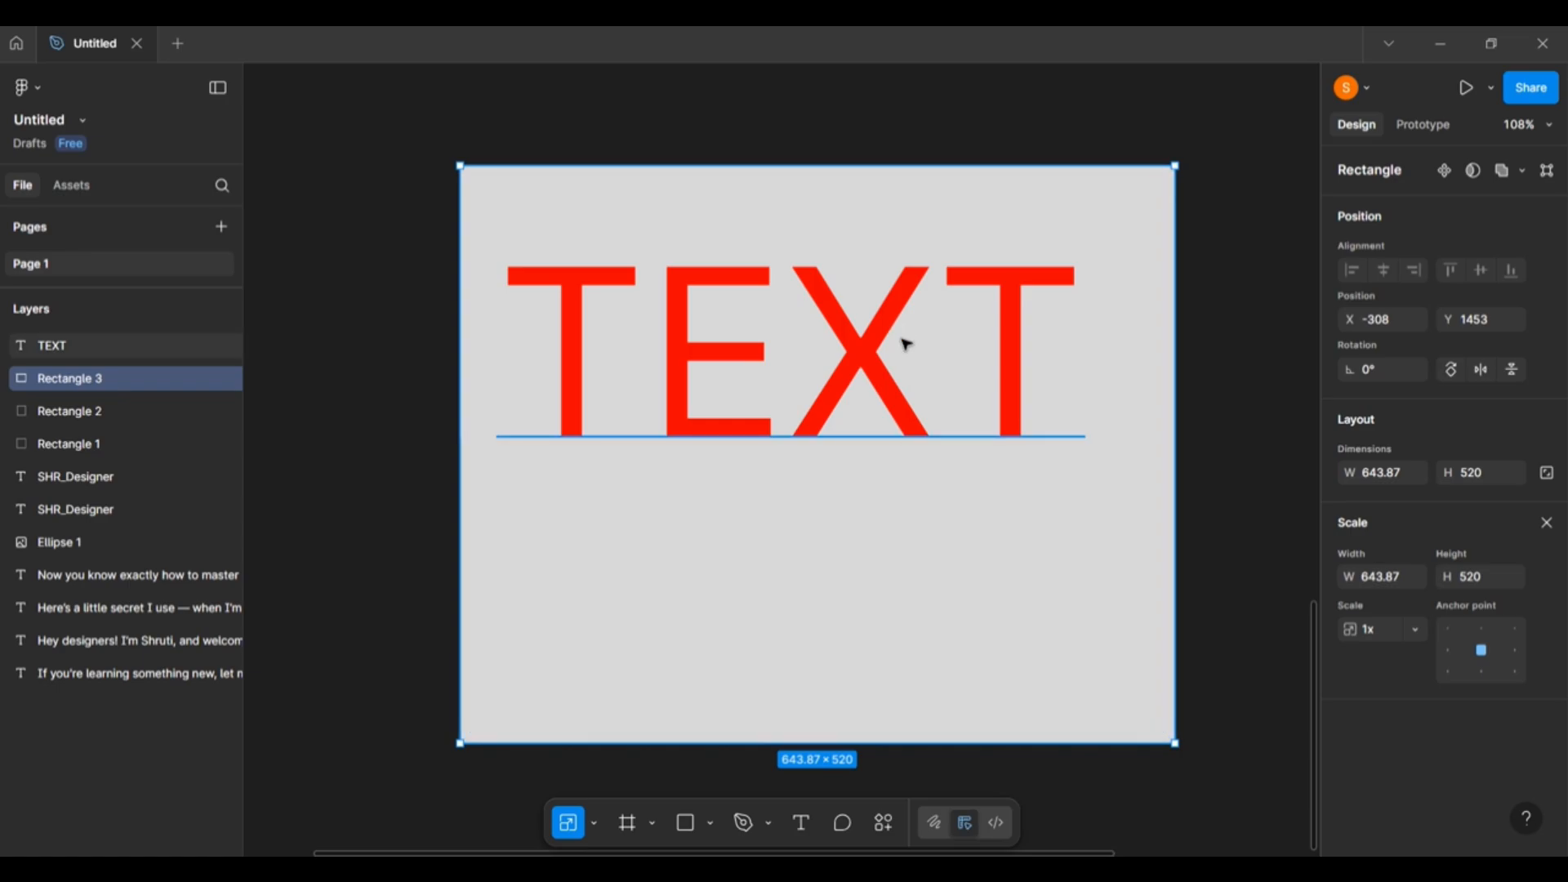
left_click(812, 359)
left_click_drag(812, 359, 833, 366)
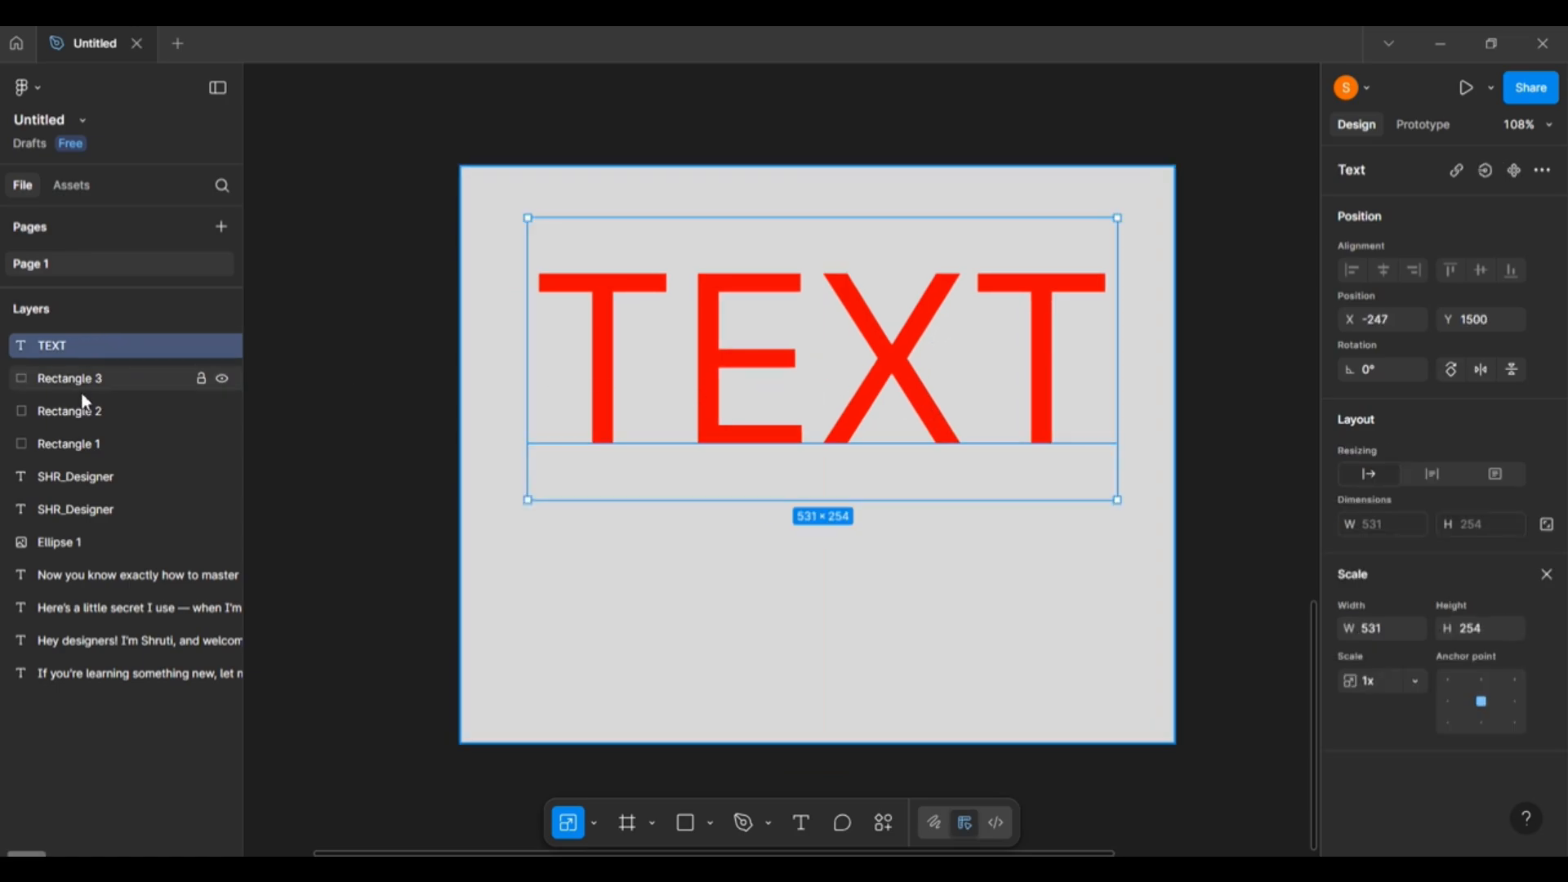
left_click_drag(85, 378, 114, 337)
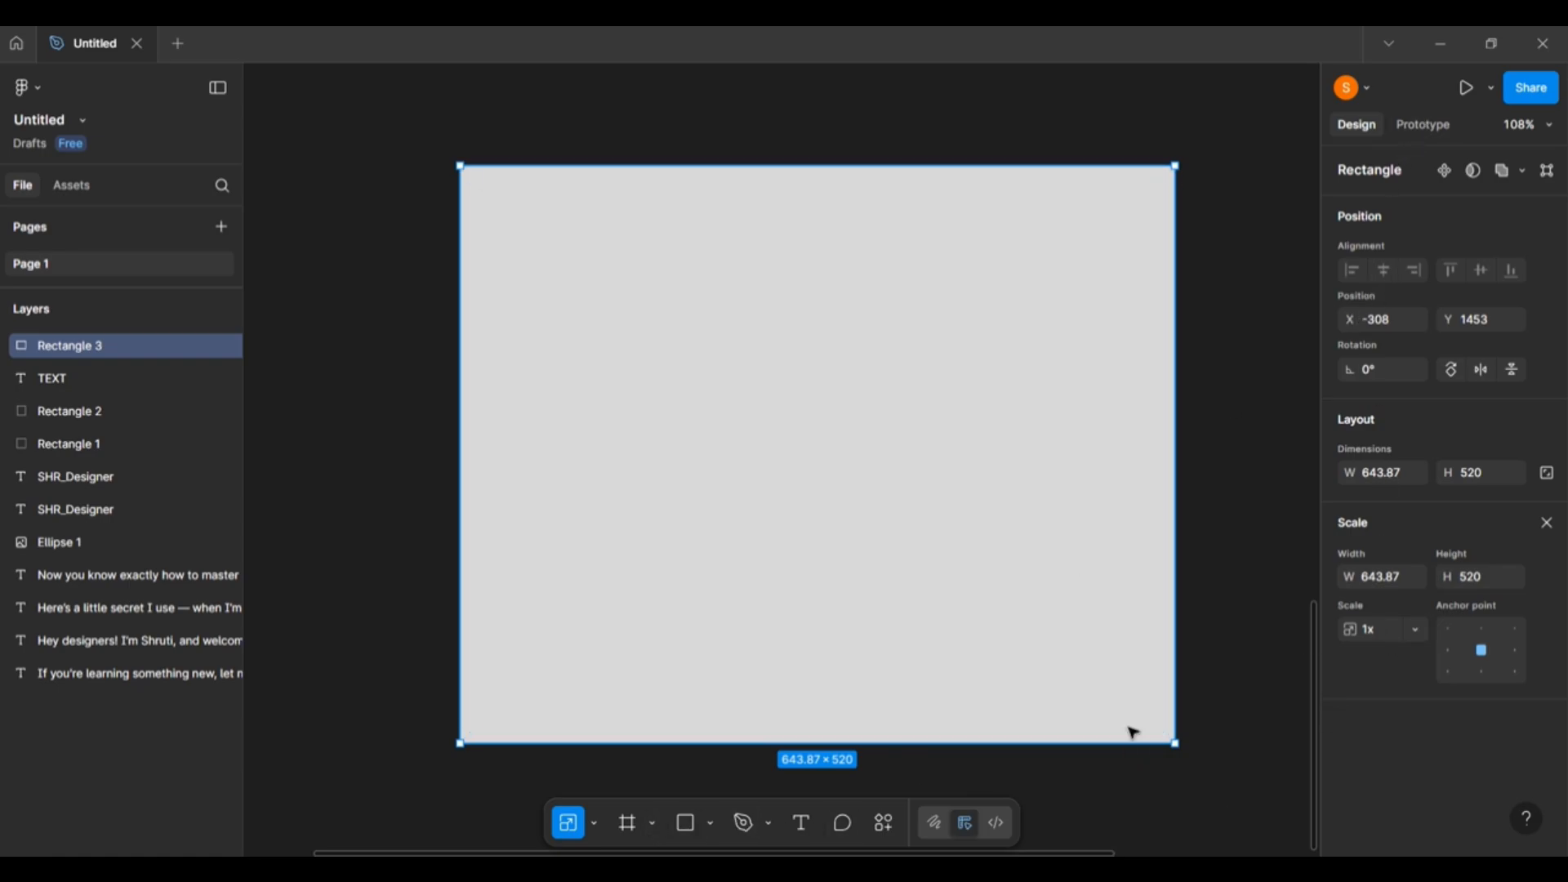
left_click(391, 626)
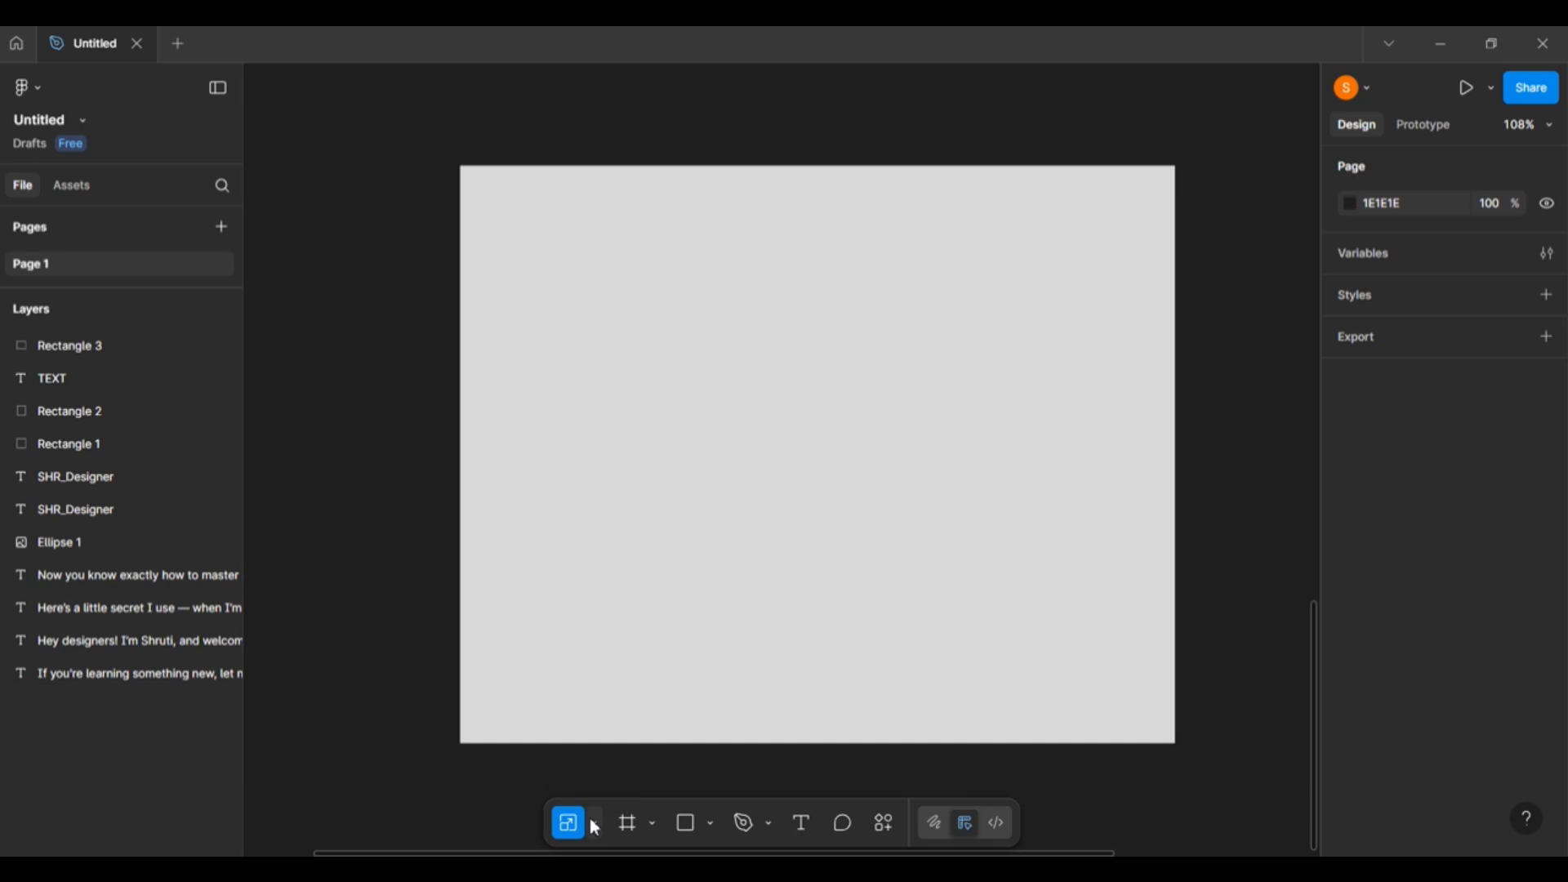
Lower the grey rectangle's fill opacity to 29% to reveal the TEXT beneath.
left_click(547, 725)
key("v")
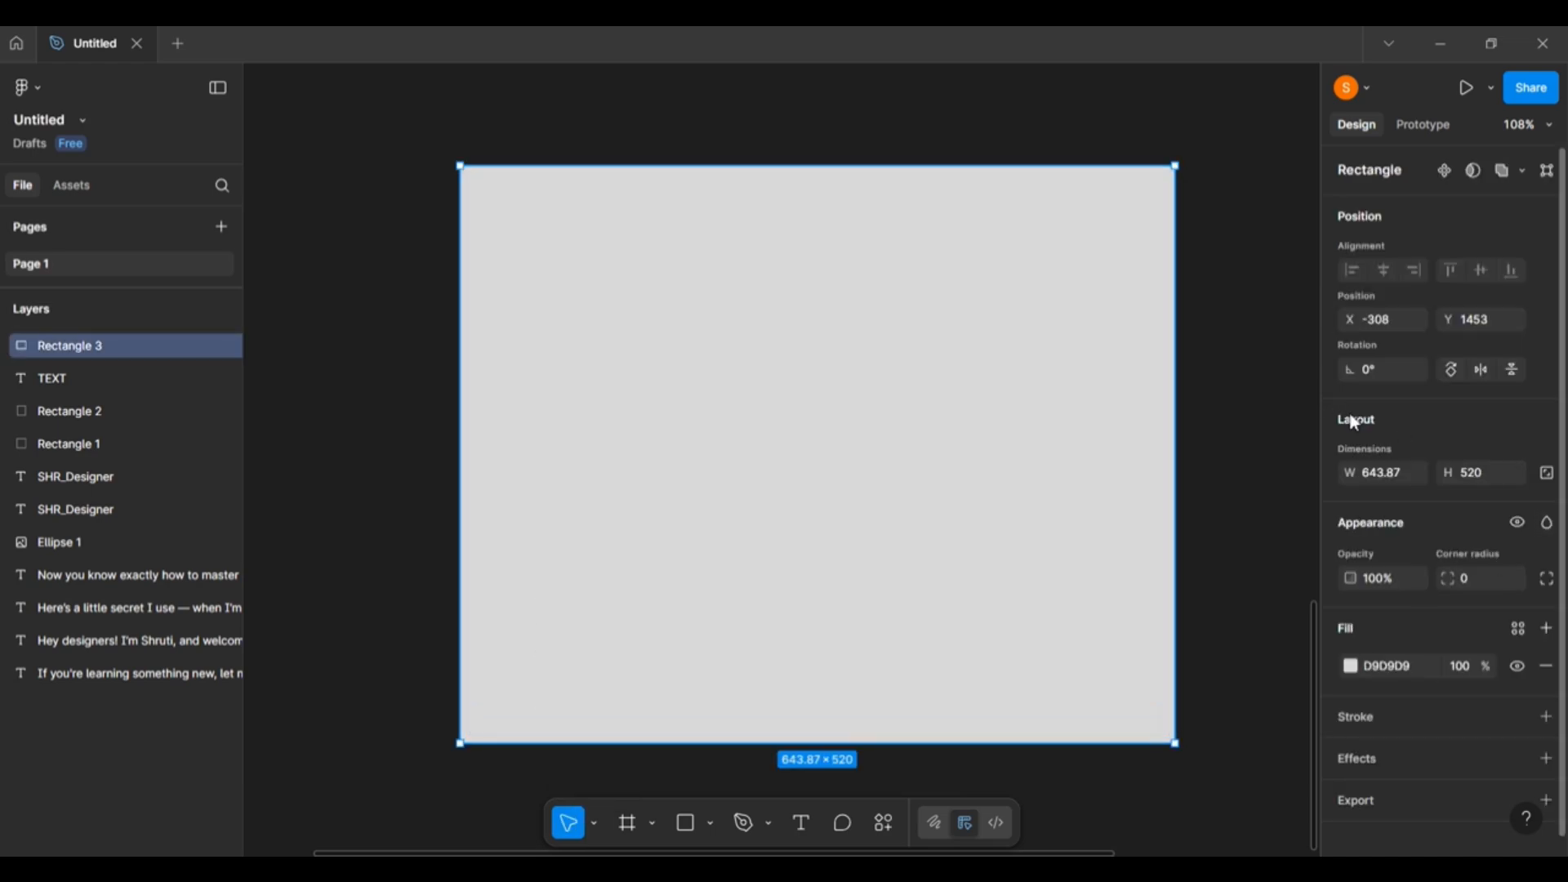
left_click(1350, 665)
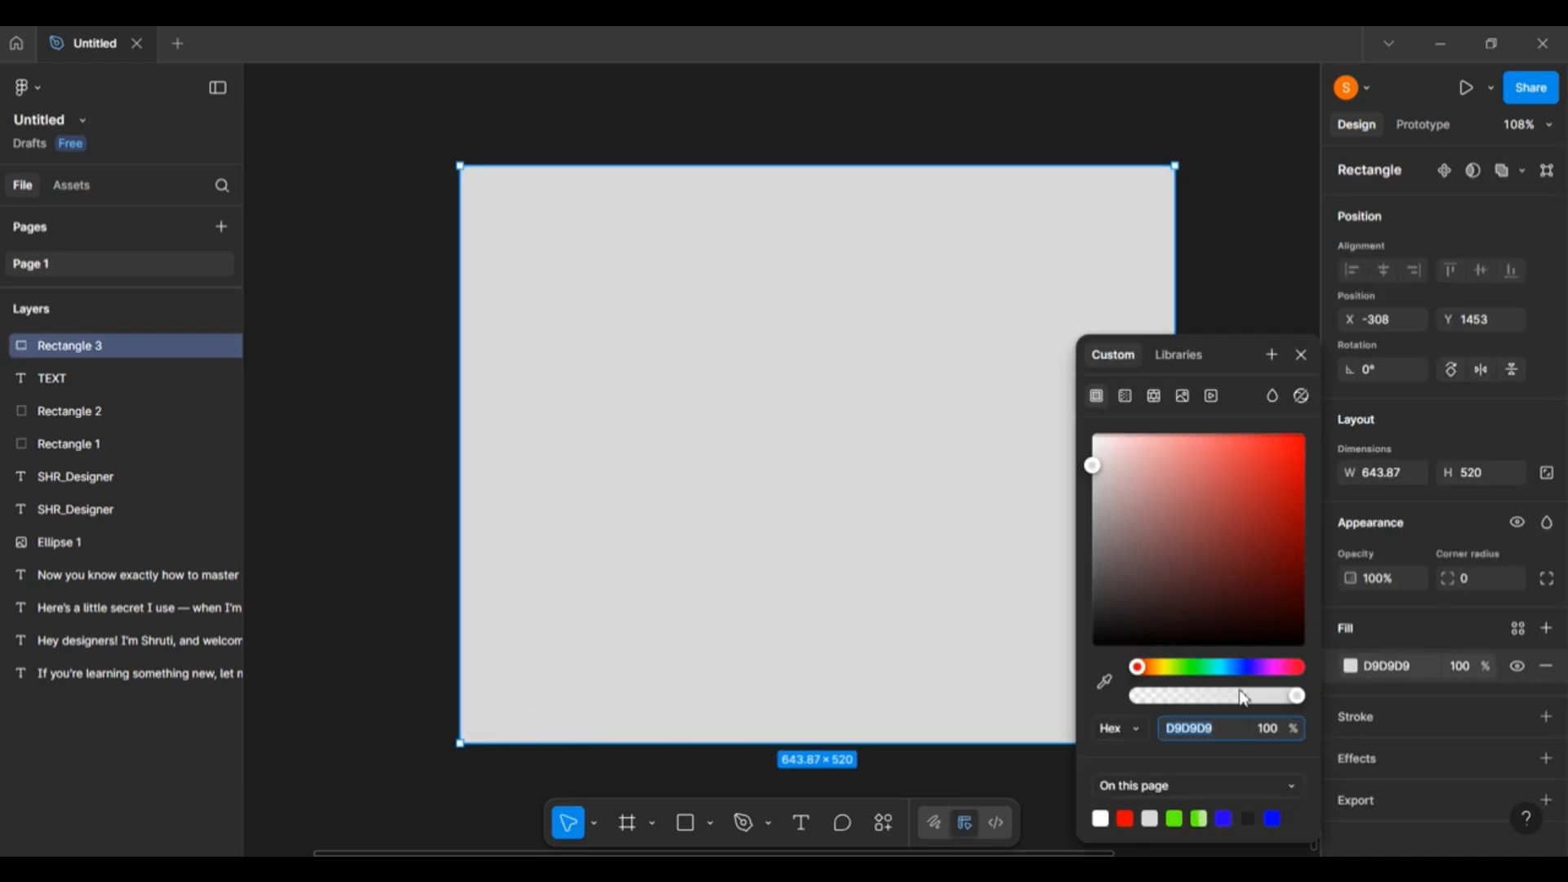
left_click_drag(1302, 697, 1183, 694)
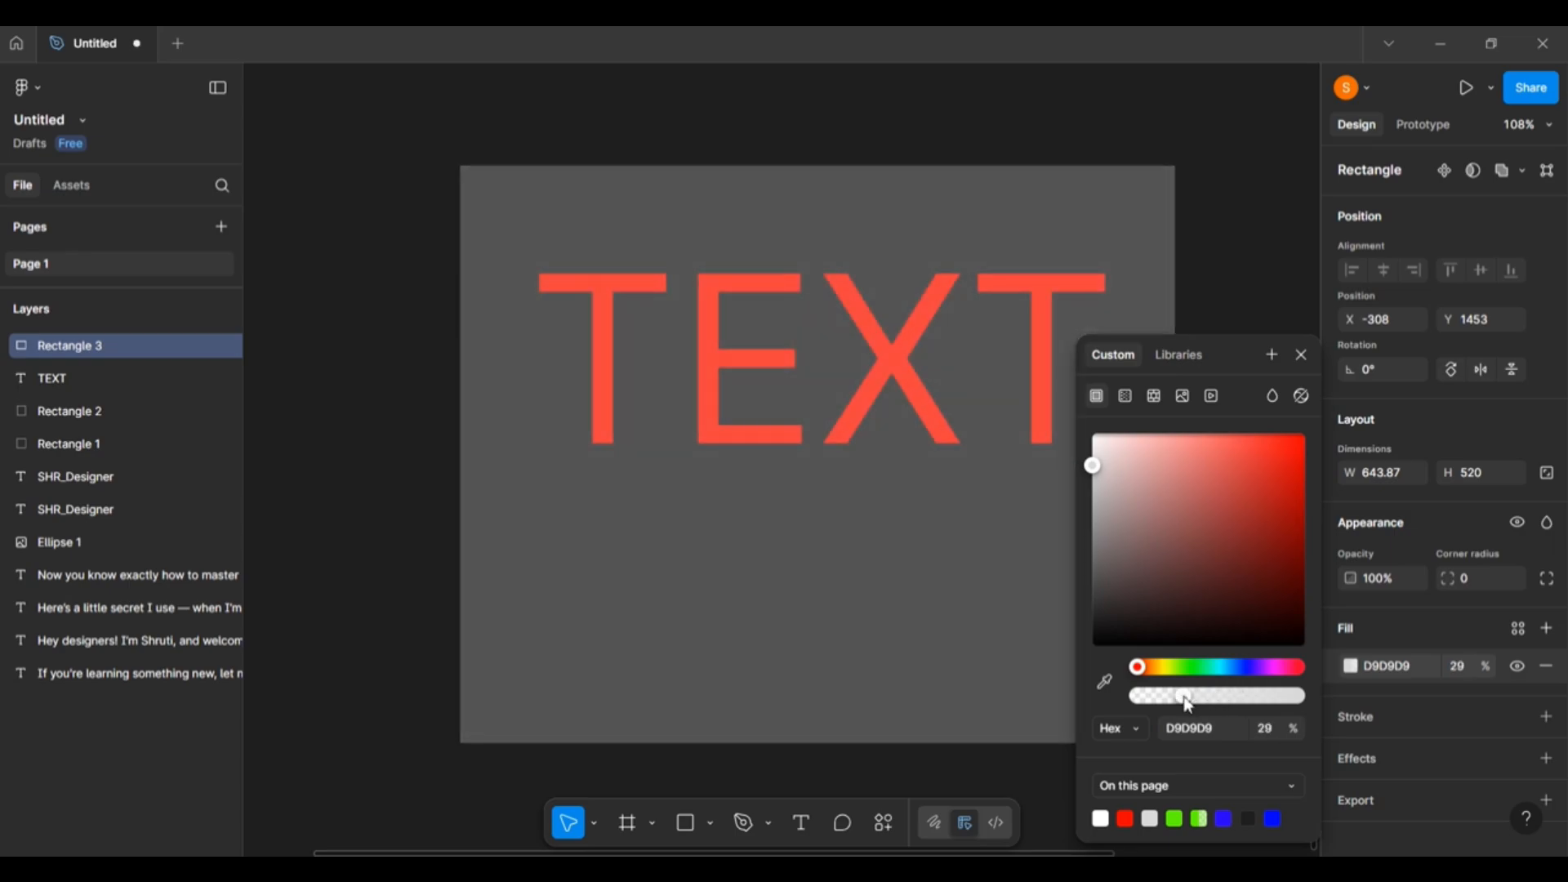
left_click(1251, 180)
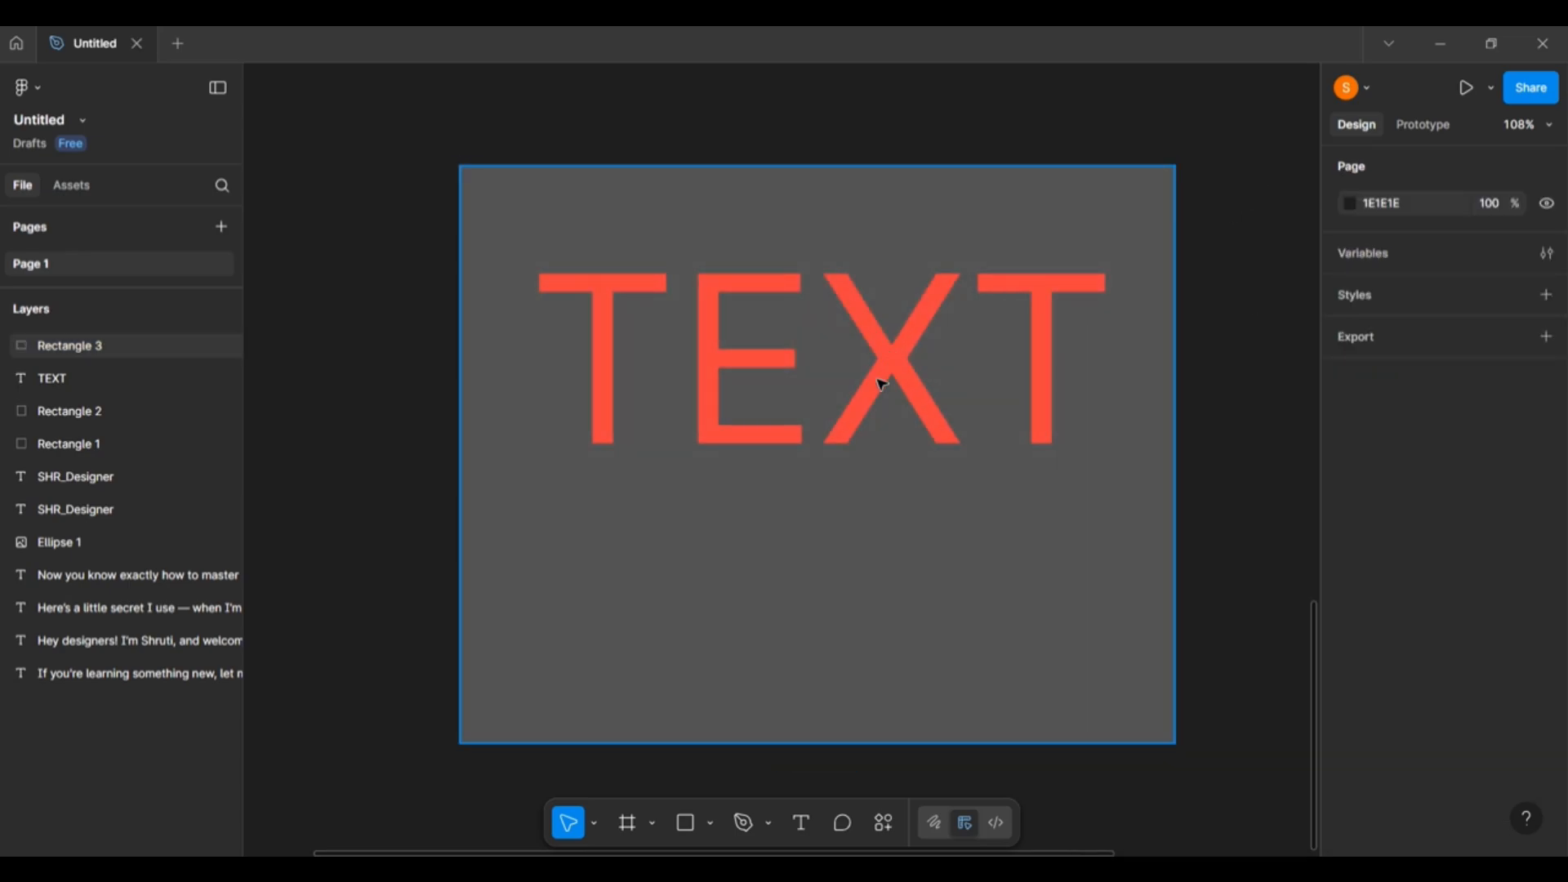
left_click_drag(881, 384, 891, 333)
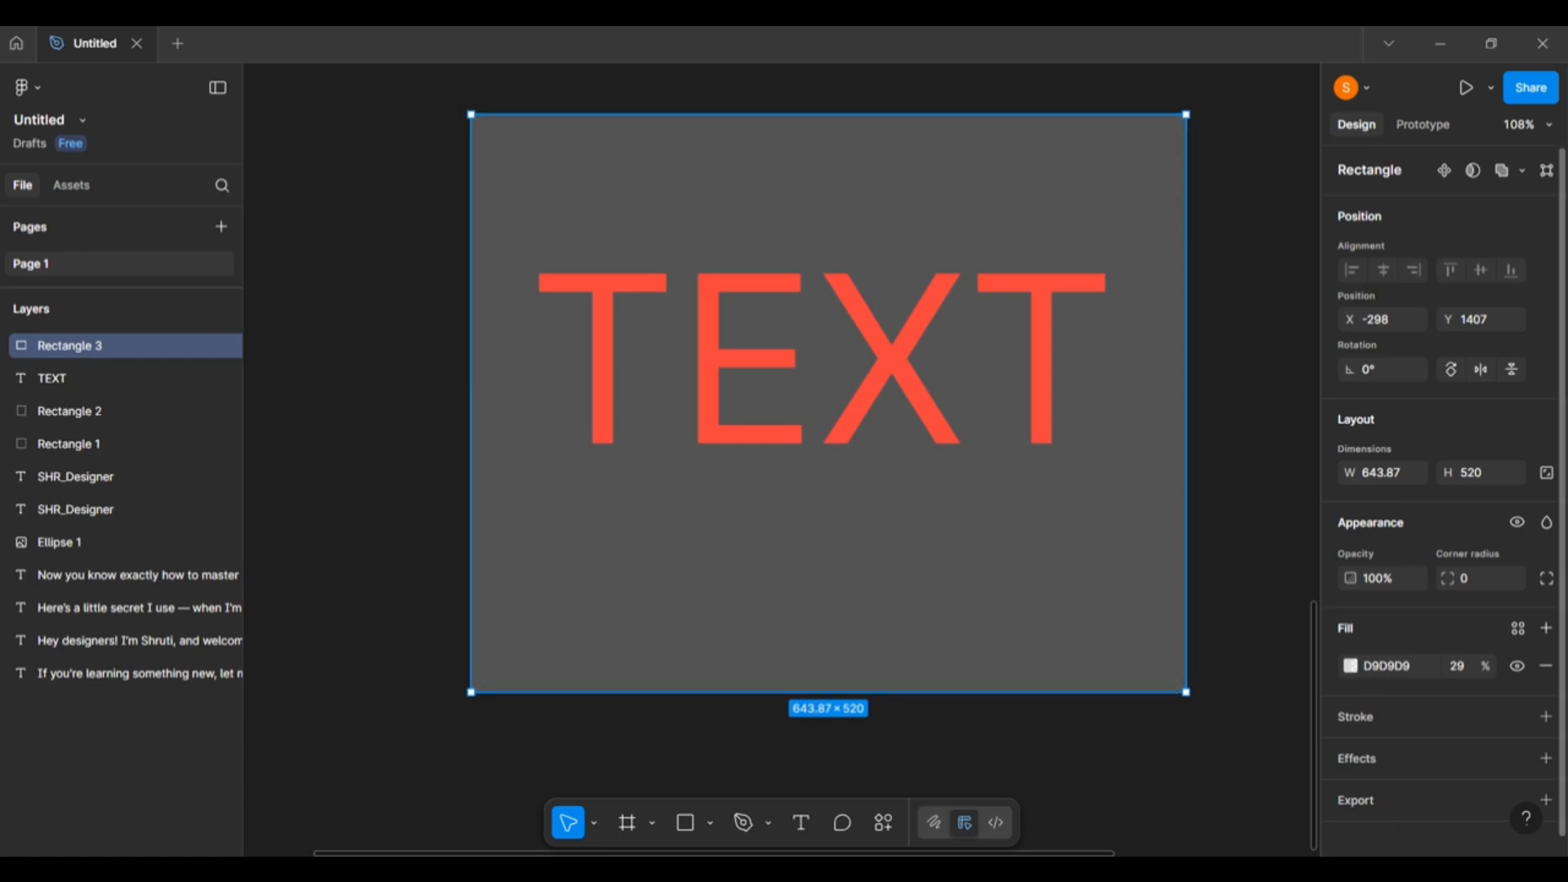
Restore the rectangle's fill to 100% opacity and briefly try the eyedropper.
left_click(1351, 667)
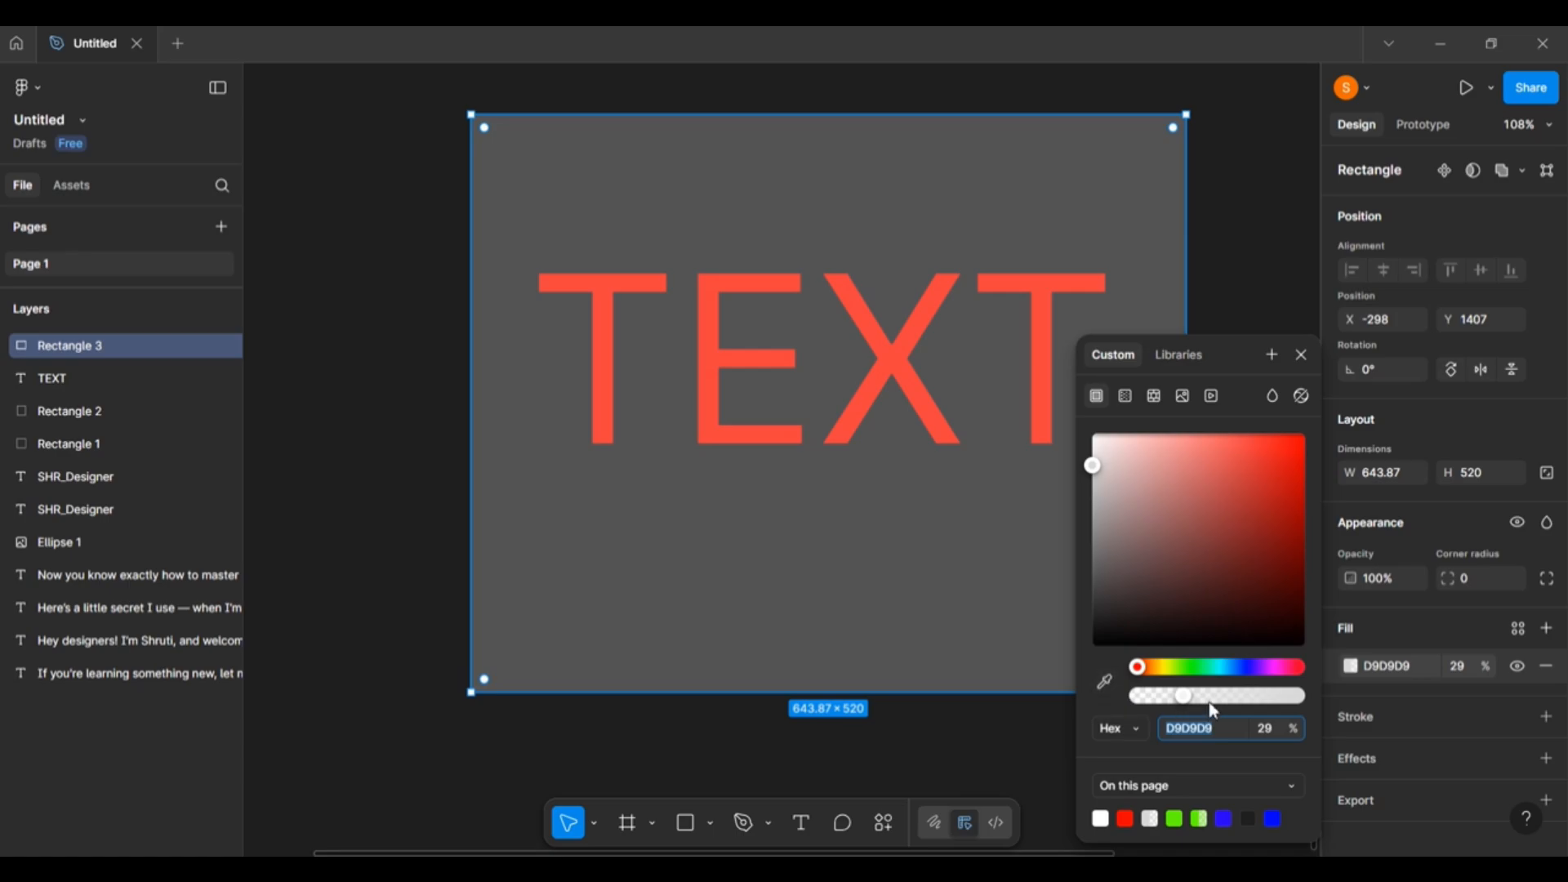
left_click_drag(1186, 696, 1304, 696)
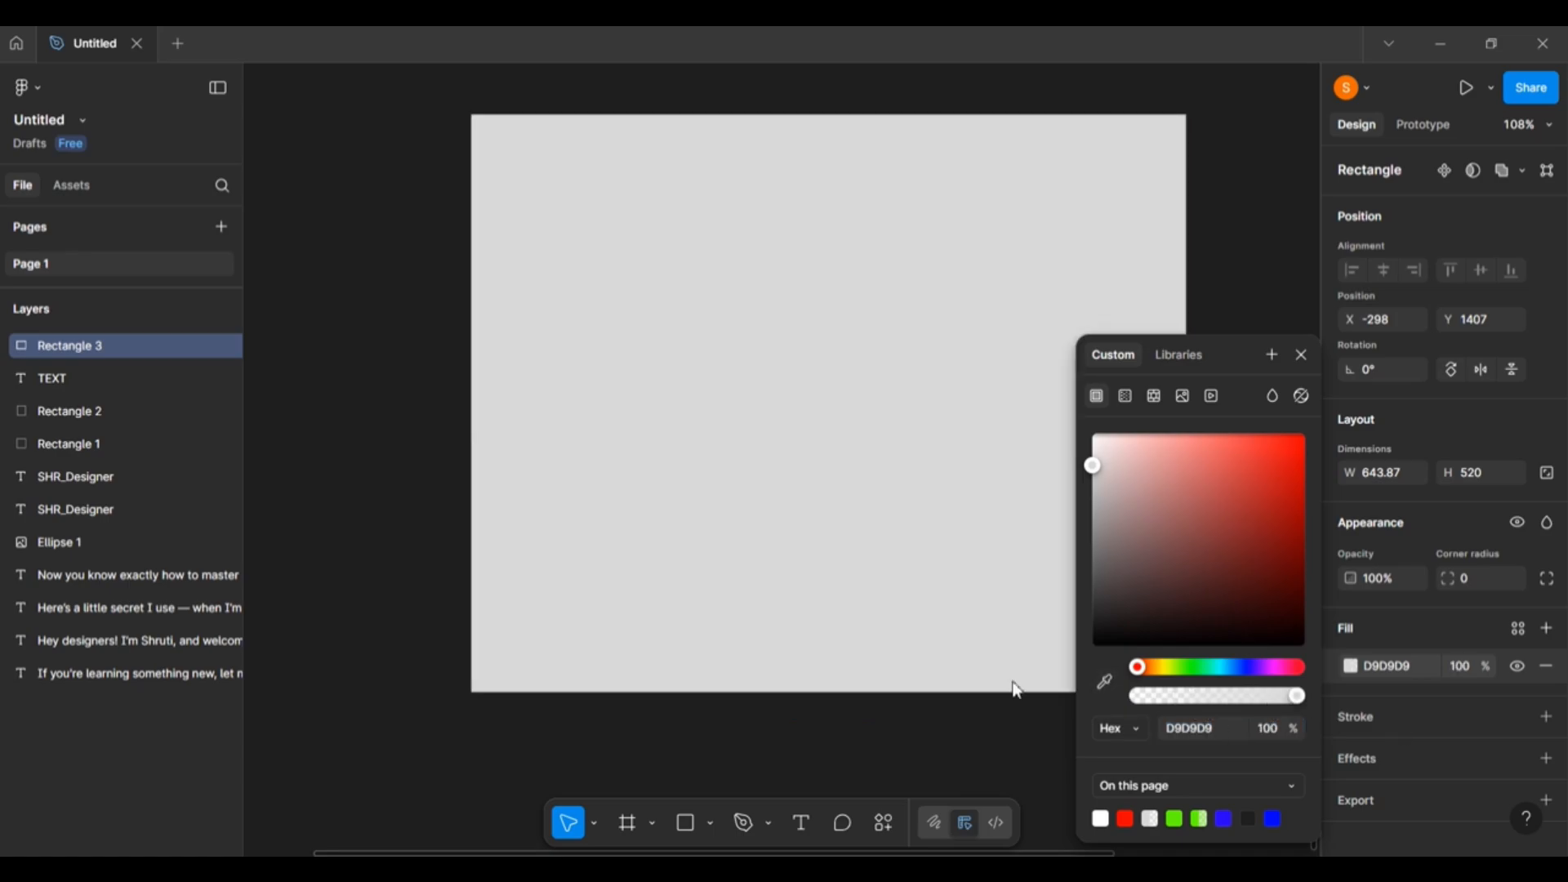
left_click(1105, 683)
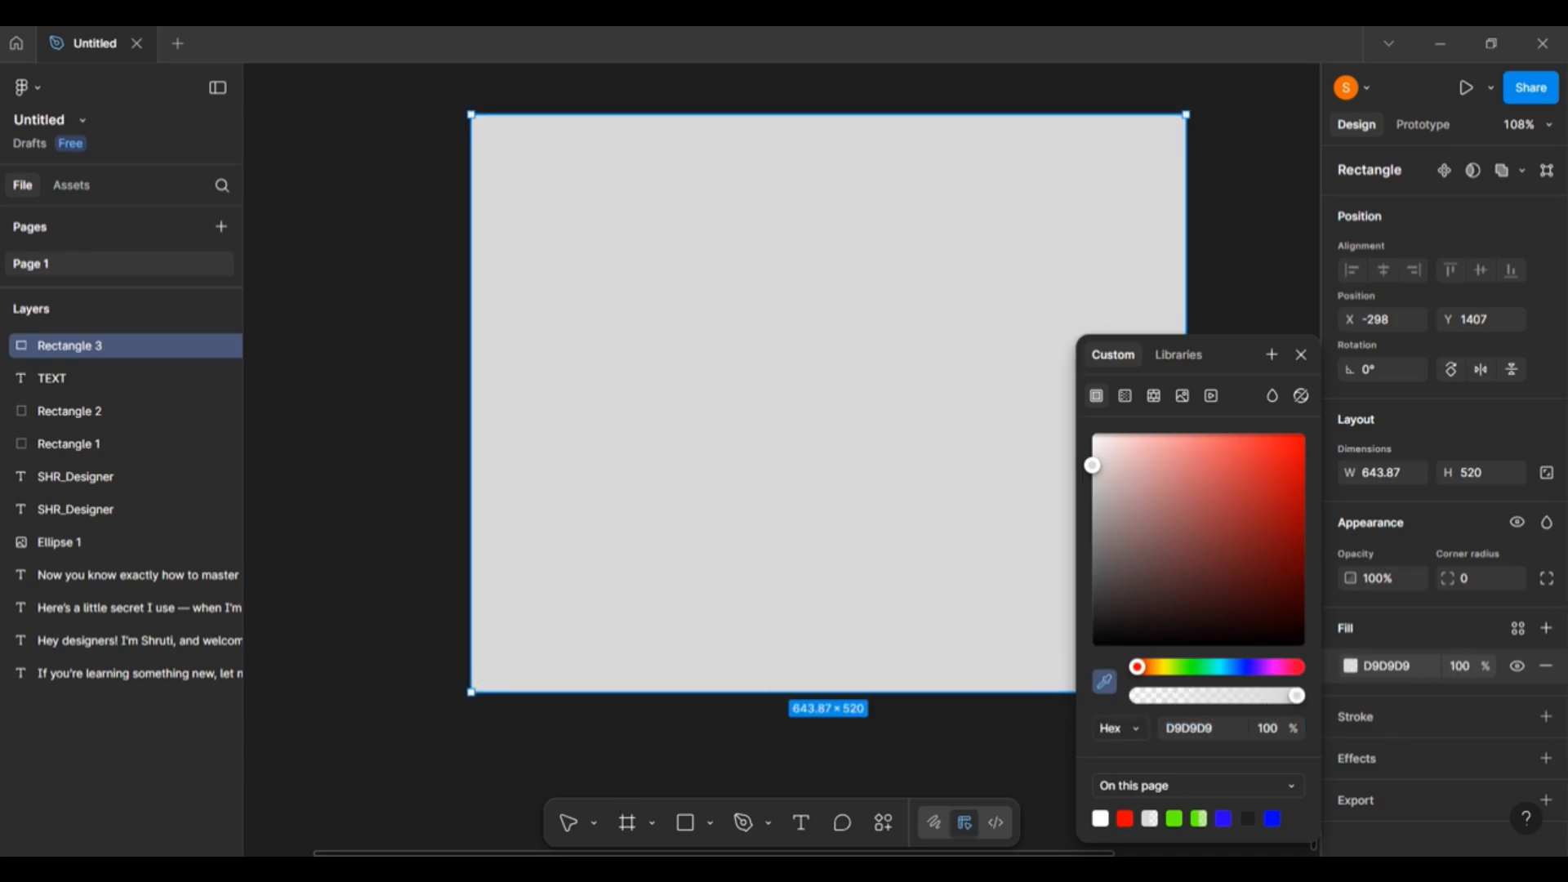
left_click(753, 568)
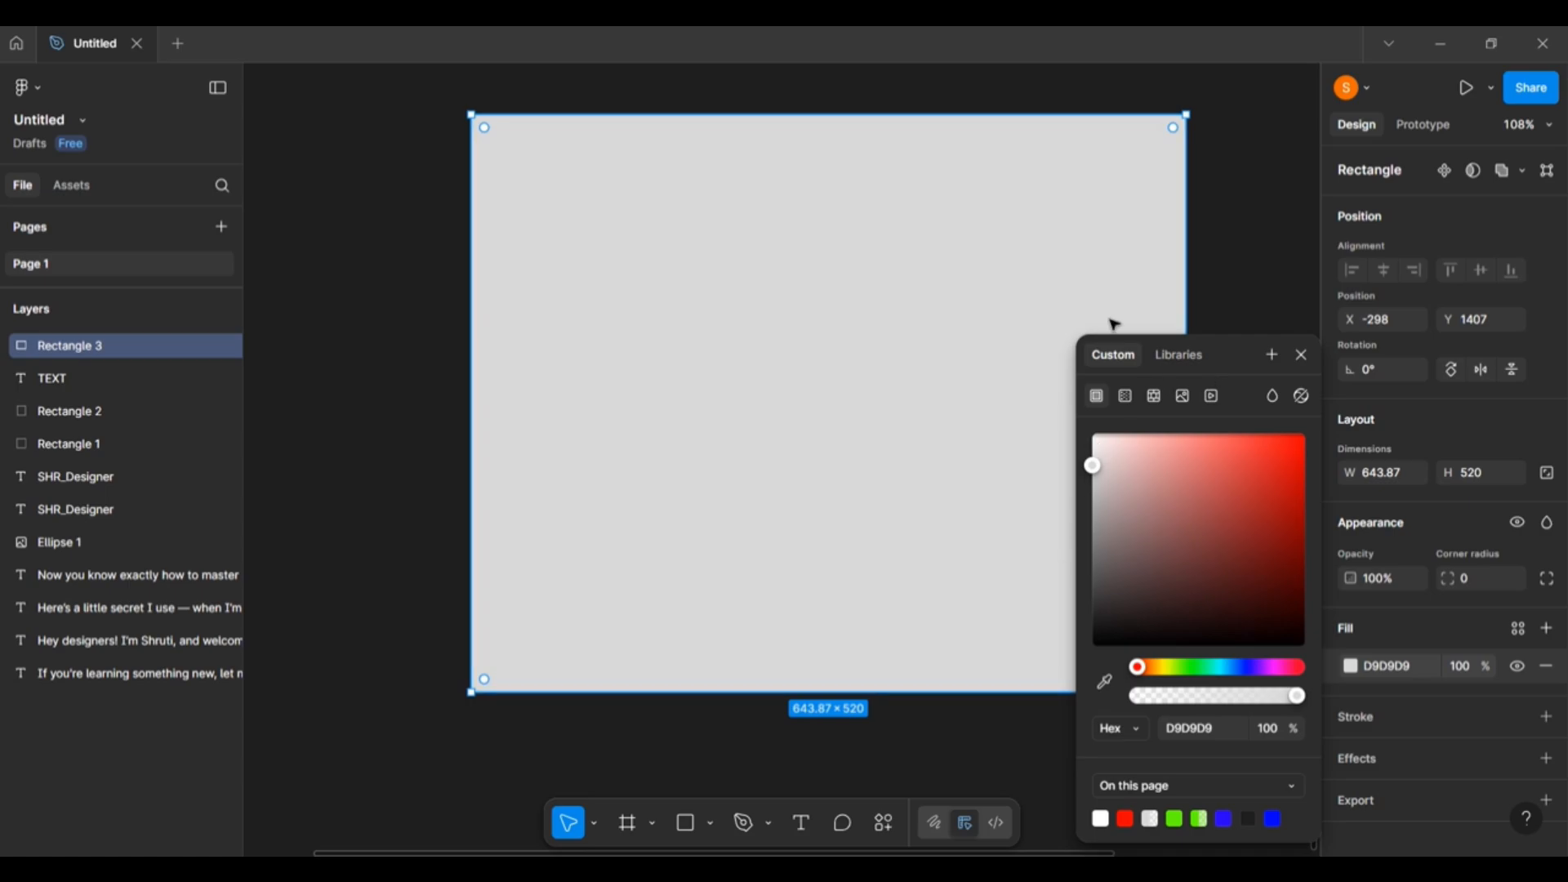
Shrink the rectangle to 340 high, narrow the TEXT box, and place them side by side.
left_click_drag(1228, 353, 1334, 354)
left_click_drag(574, 389, 347, 387)
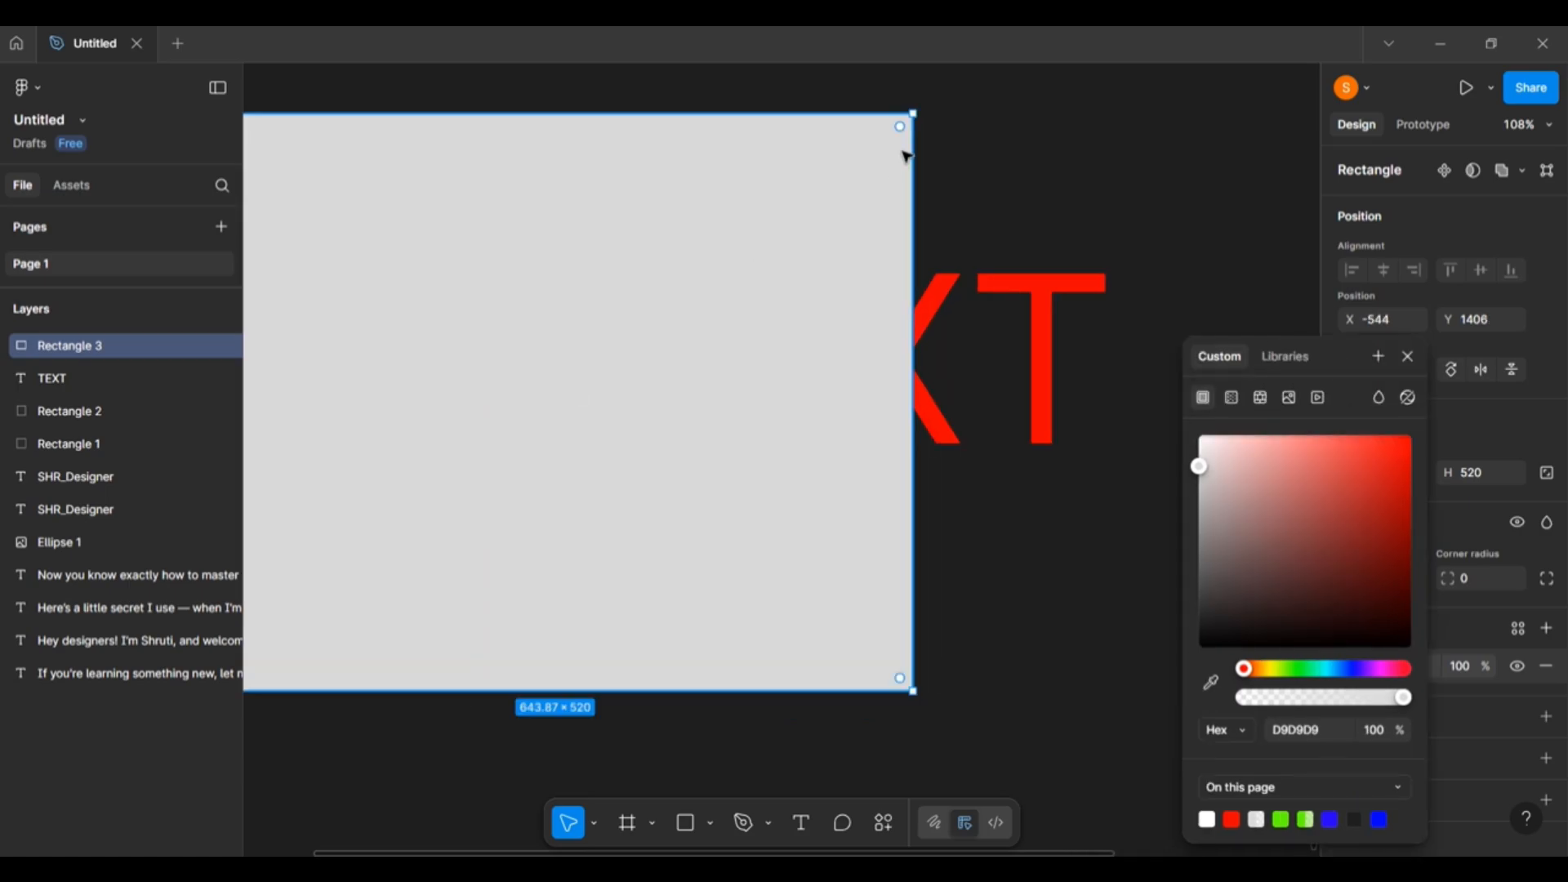
left_click_drag(913, 114, 665, 316)
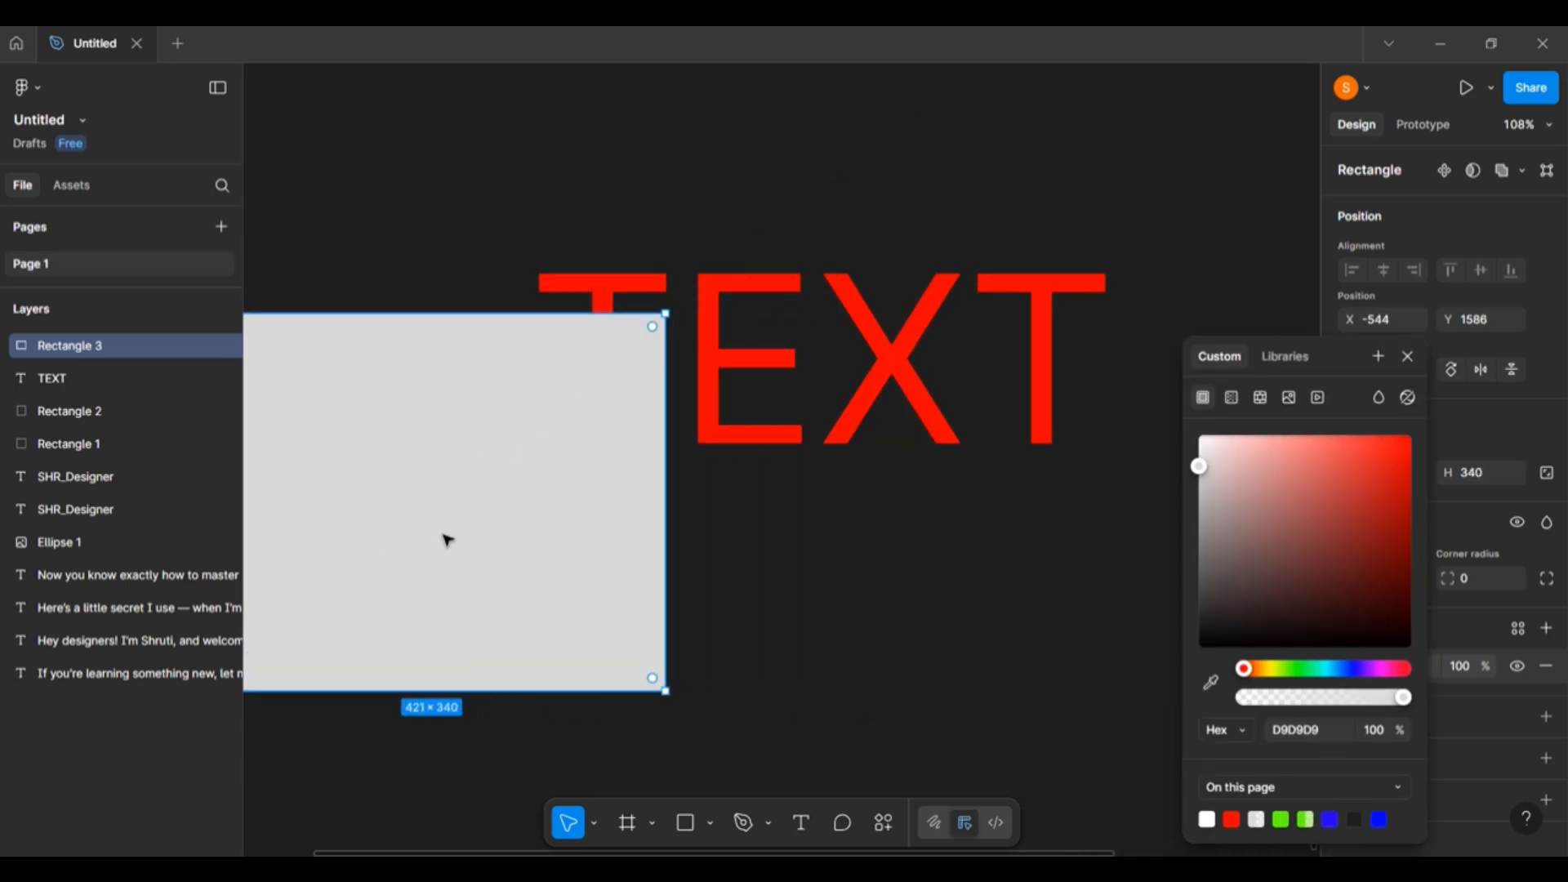
left_click_drag(441, 531, 482, 363)
left_click(889, 355)
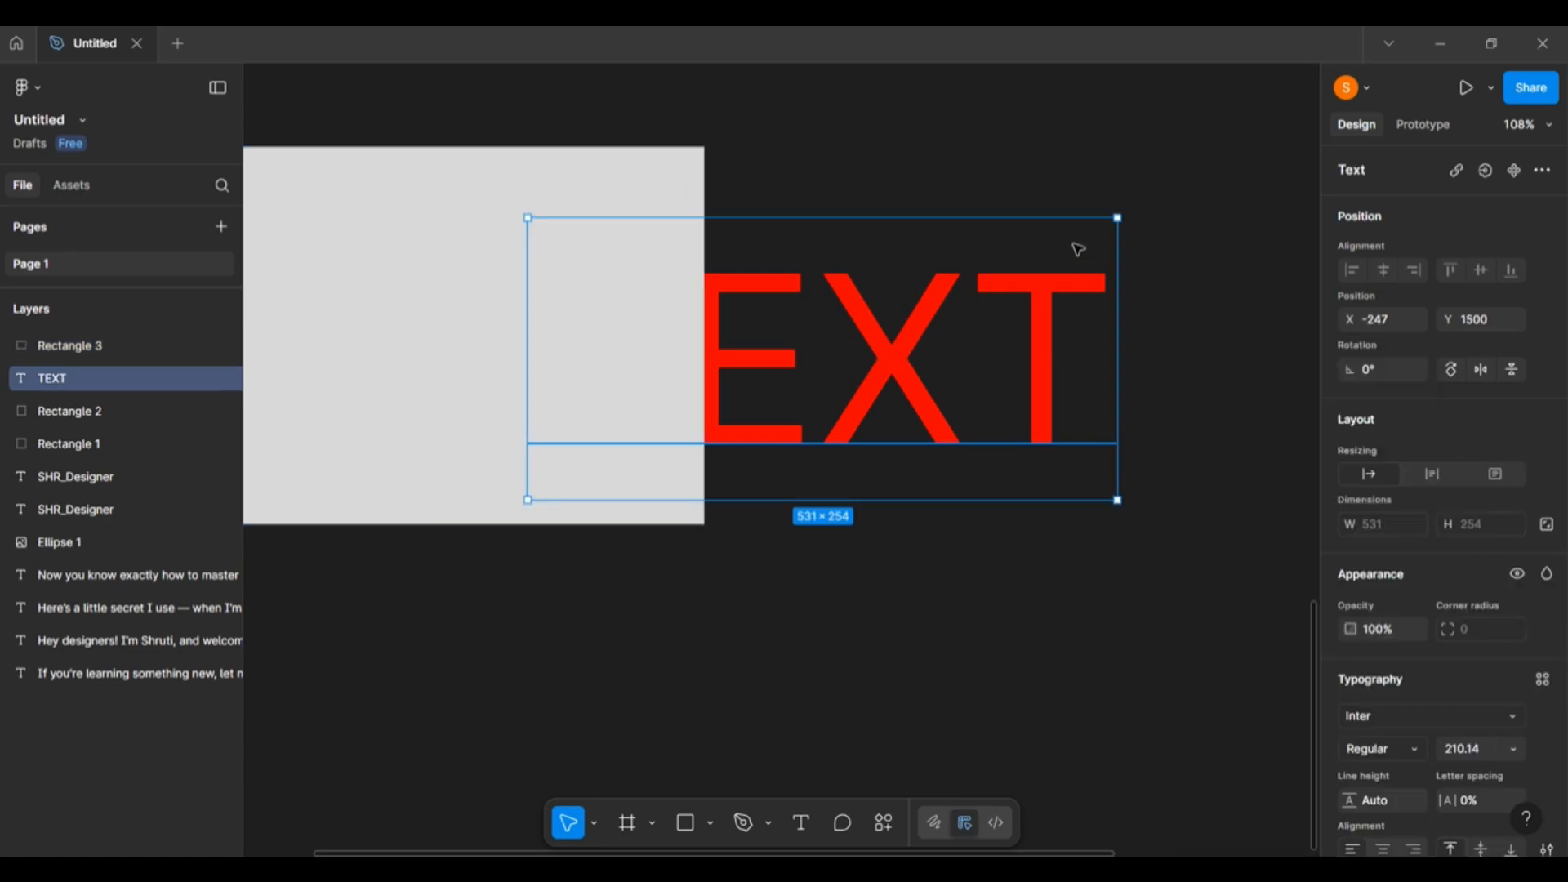
left_click_drag(1120, 218, 983, 359)
left_click_drag(788, 444, 1015, 271)
left_click(653, 340)
left_click_drag(563, 339, 575, 417)
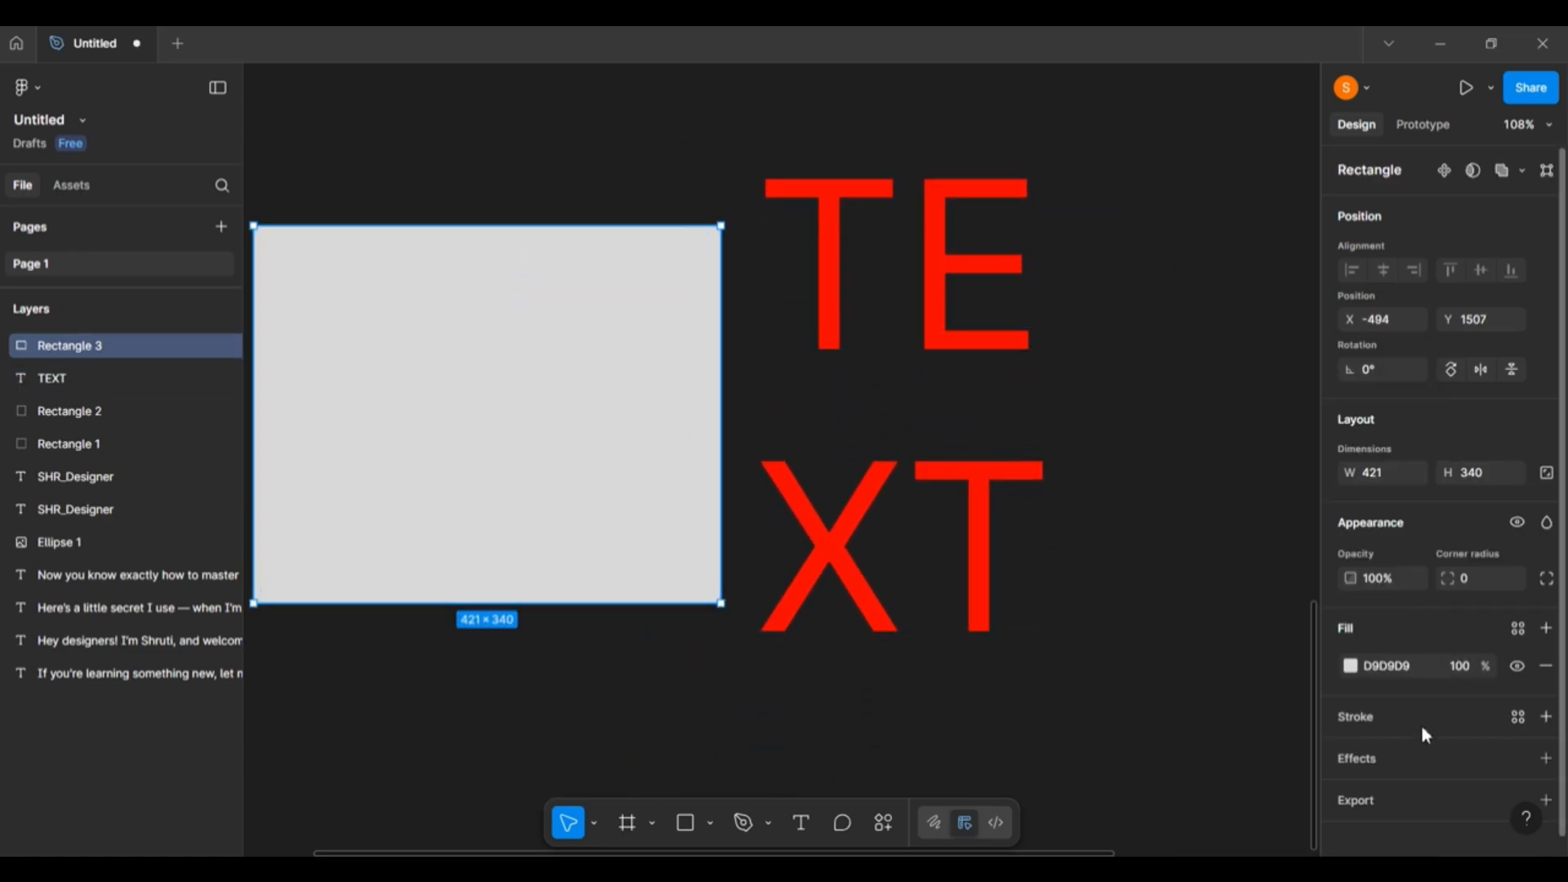
Try the eyedropper on the rectangle, accidentally deleting and then restoring it.
left_click(1350, 666)
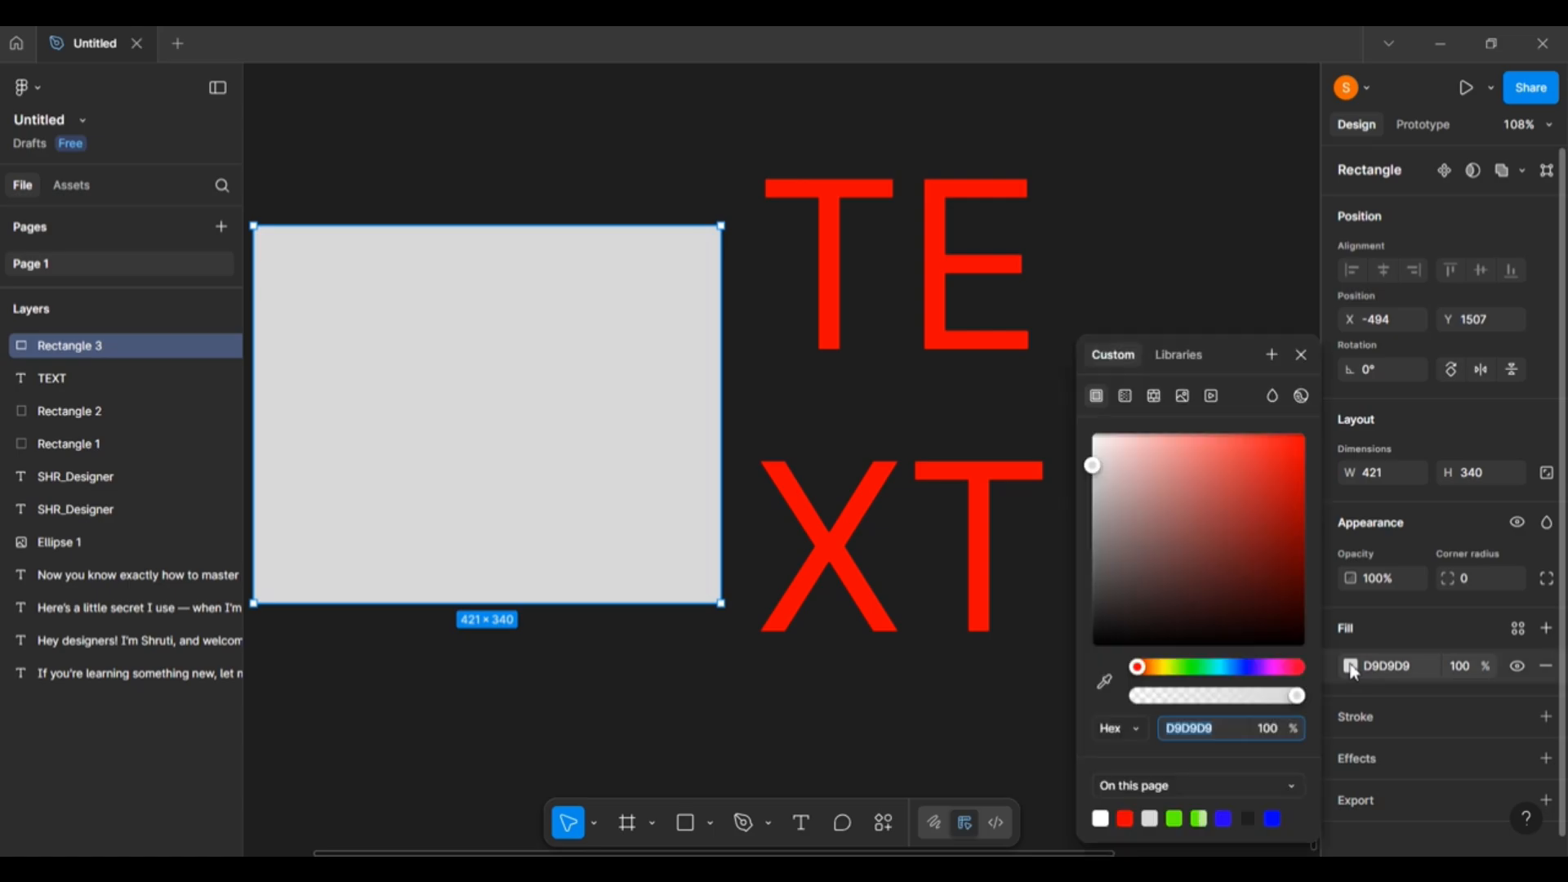
left_click(1107, 685)
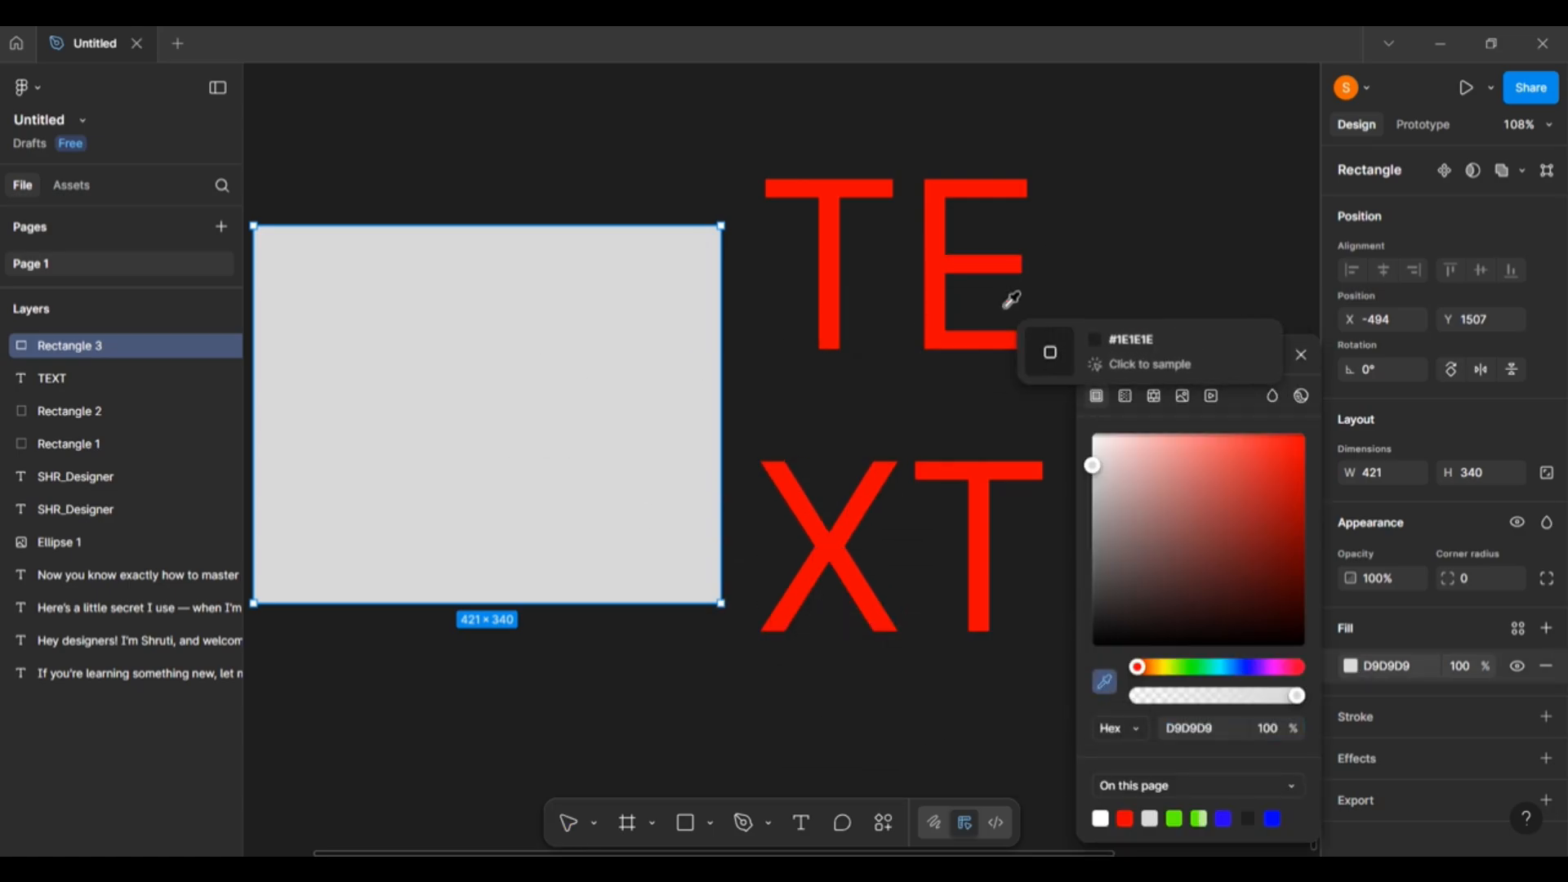
key("Delete")
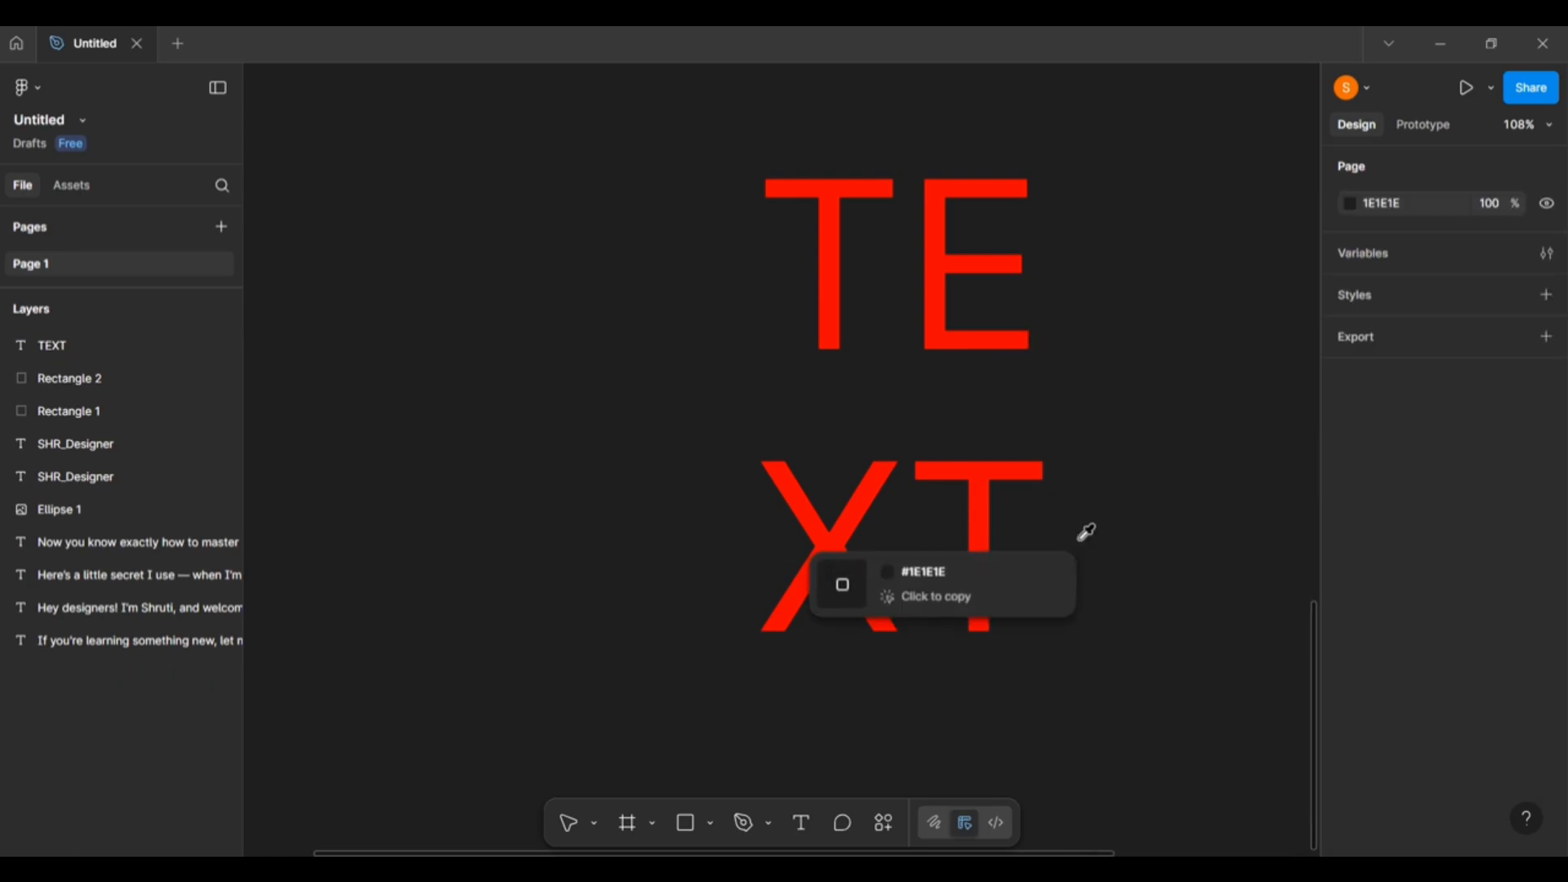
key("ctrl+z")
key("Escape")
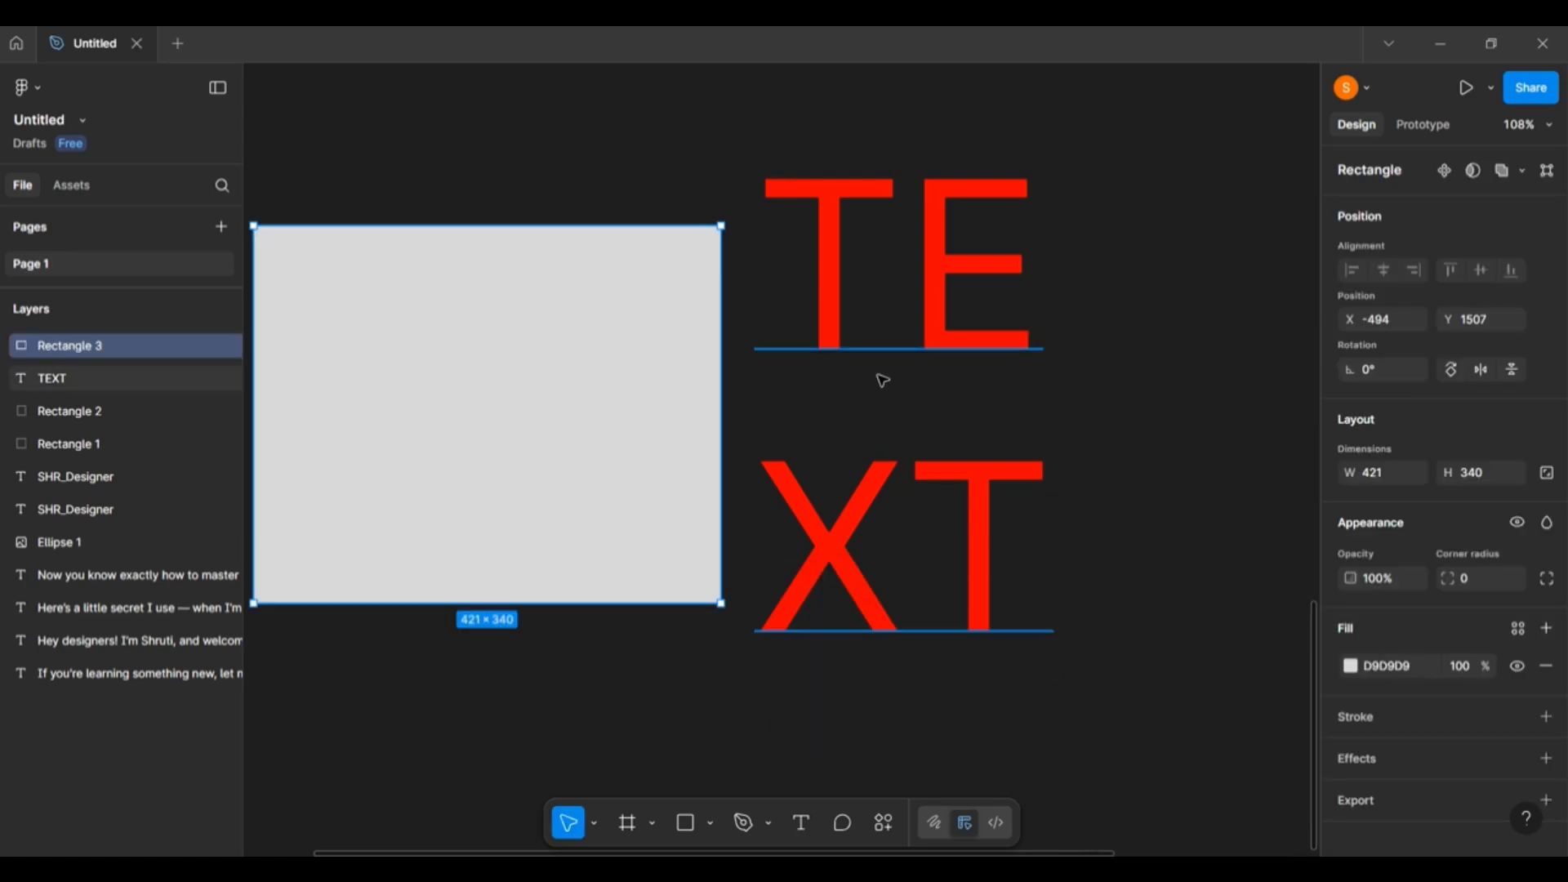
Sample the rectangle's grey D9D9D9 for TEXT and enlarge its box to 444×560.53.
left_click(875, 322)
left_click_drag(939, 338, 959, 688)
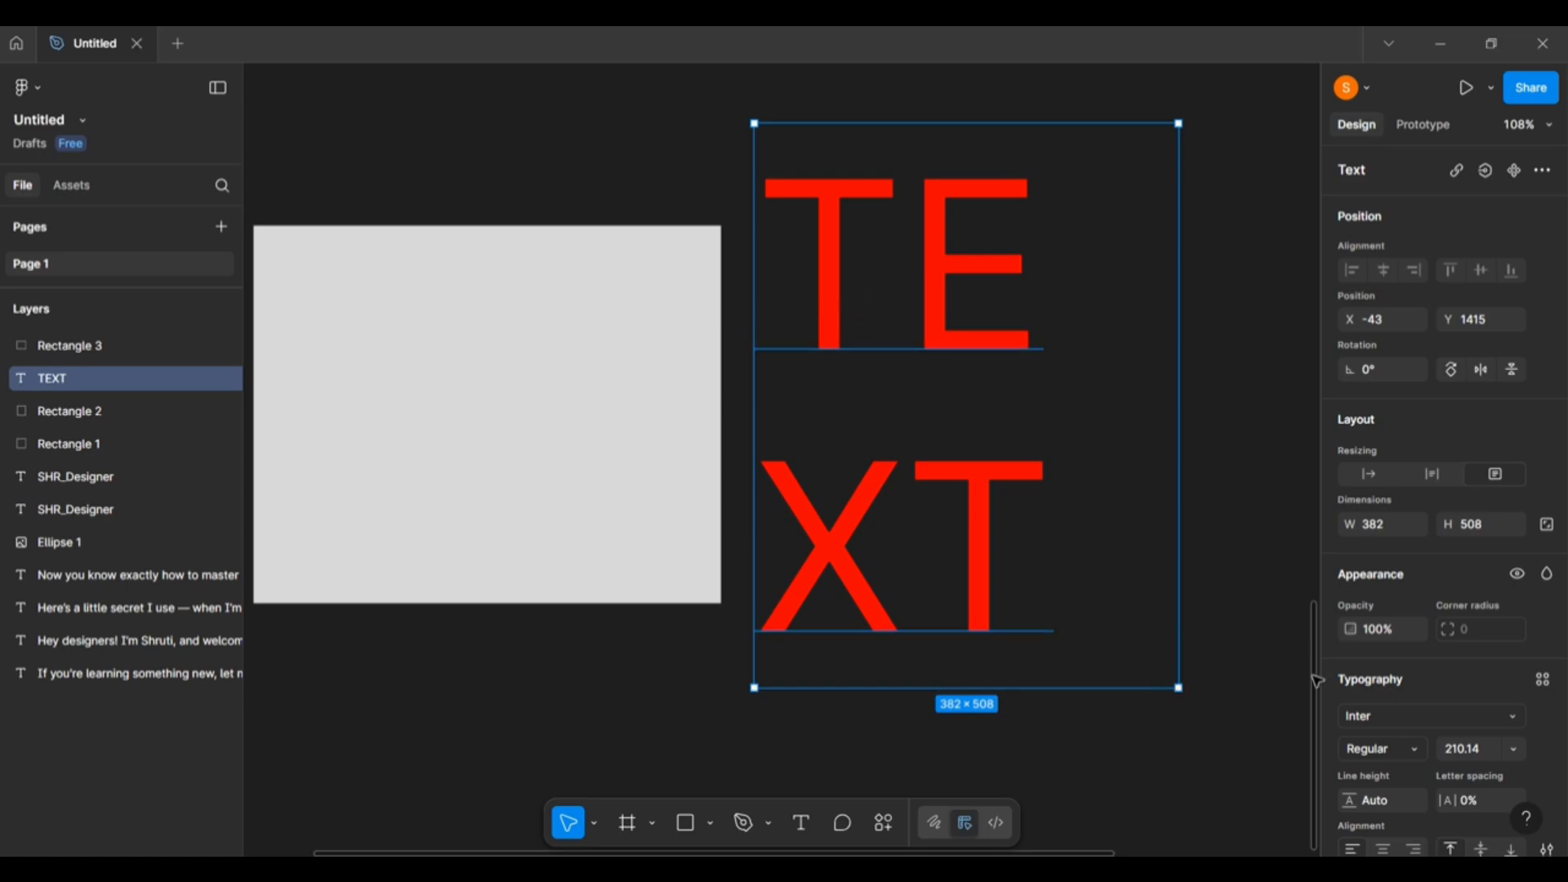
double_click(835, 297)
scroll(1358, 653, "down", 4)
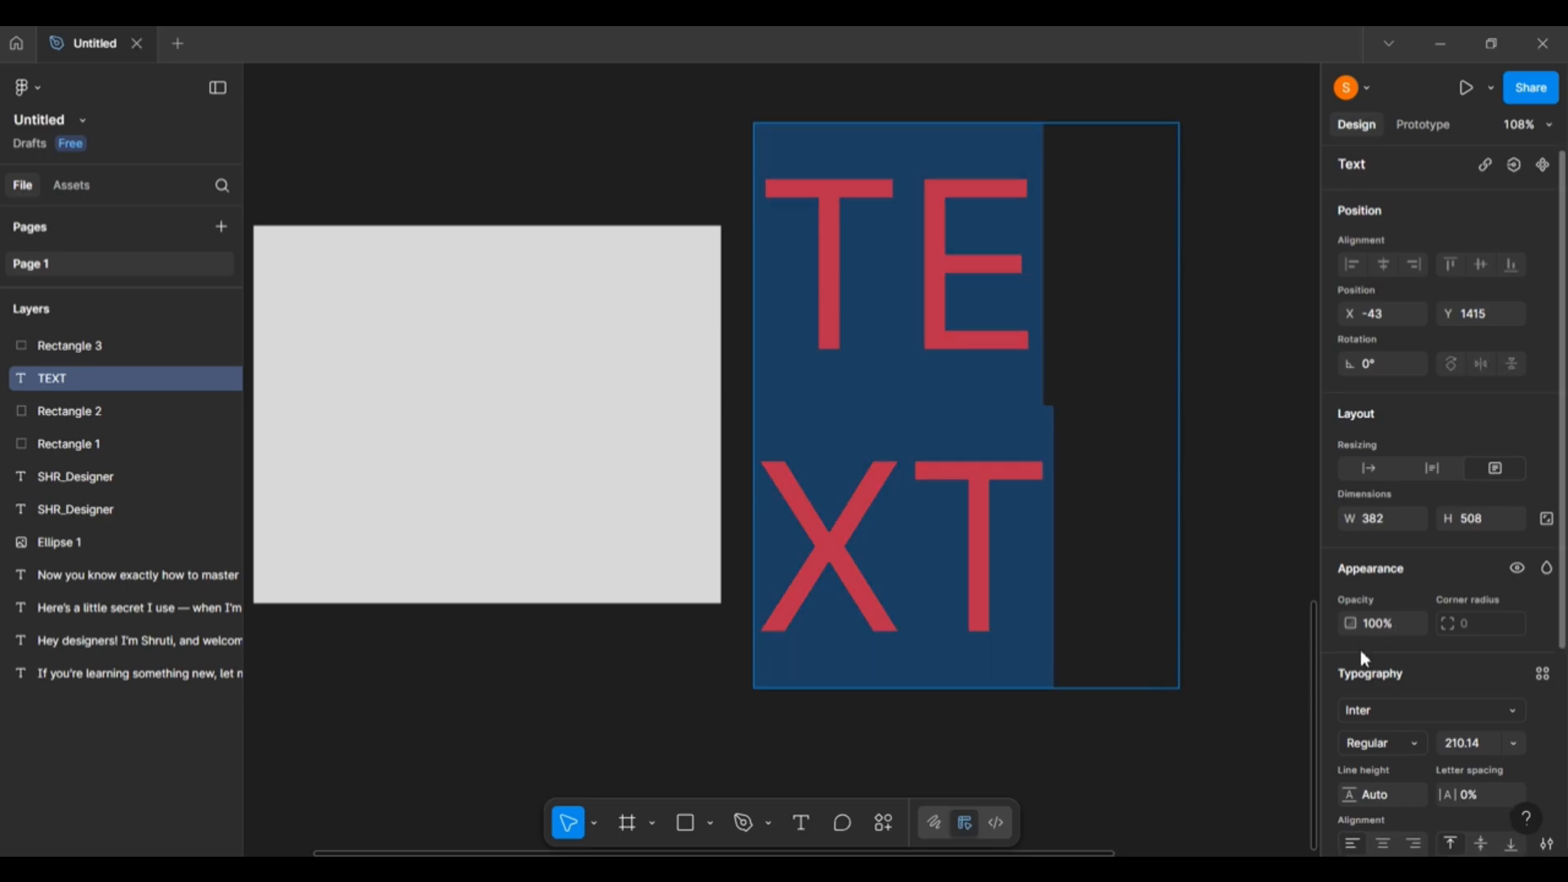
left_click(1351, 653)
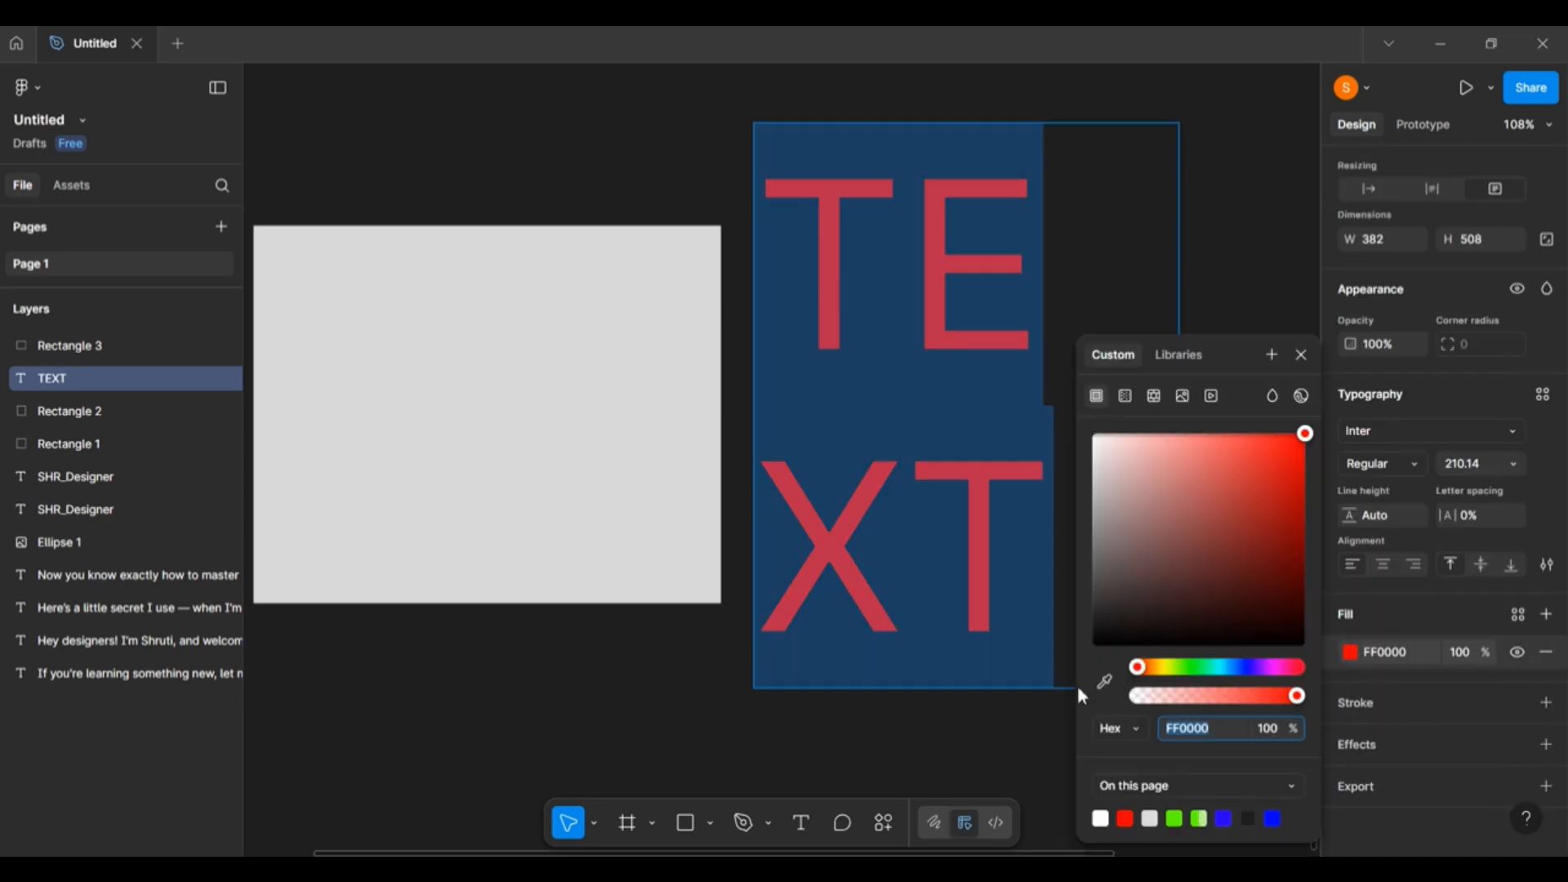
left_click(1106, 680)
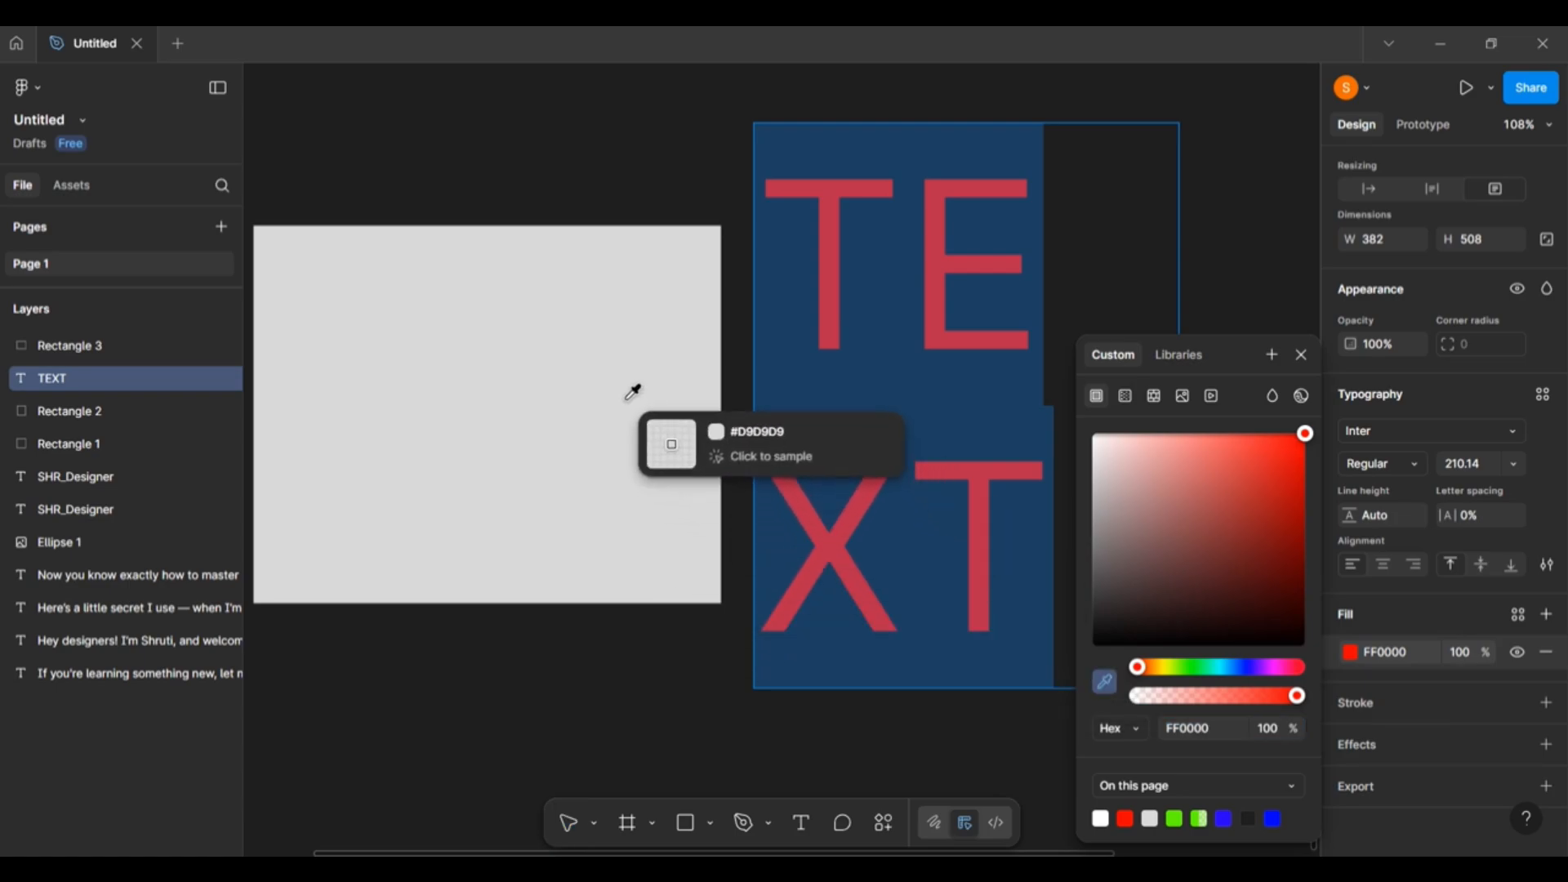
left_click(503, 390)
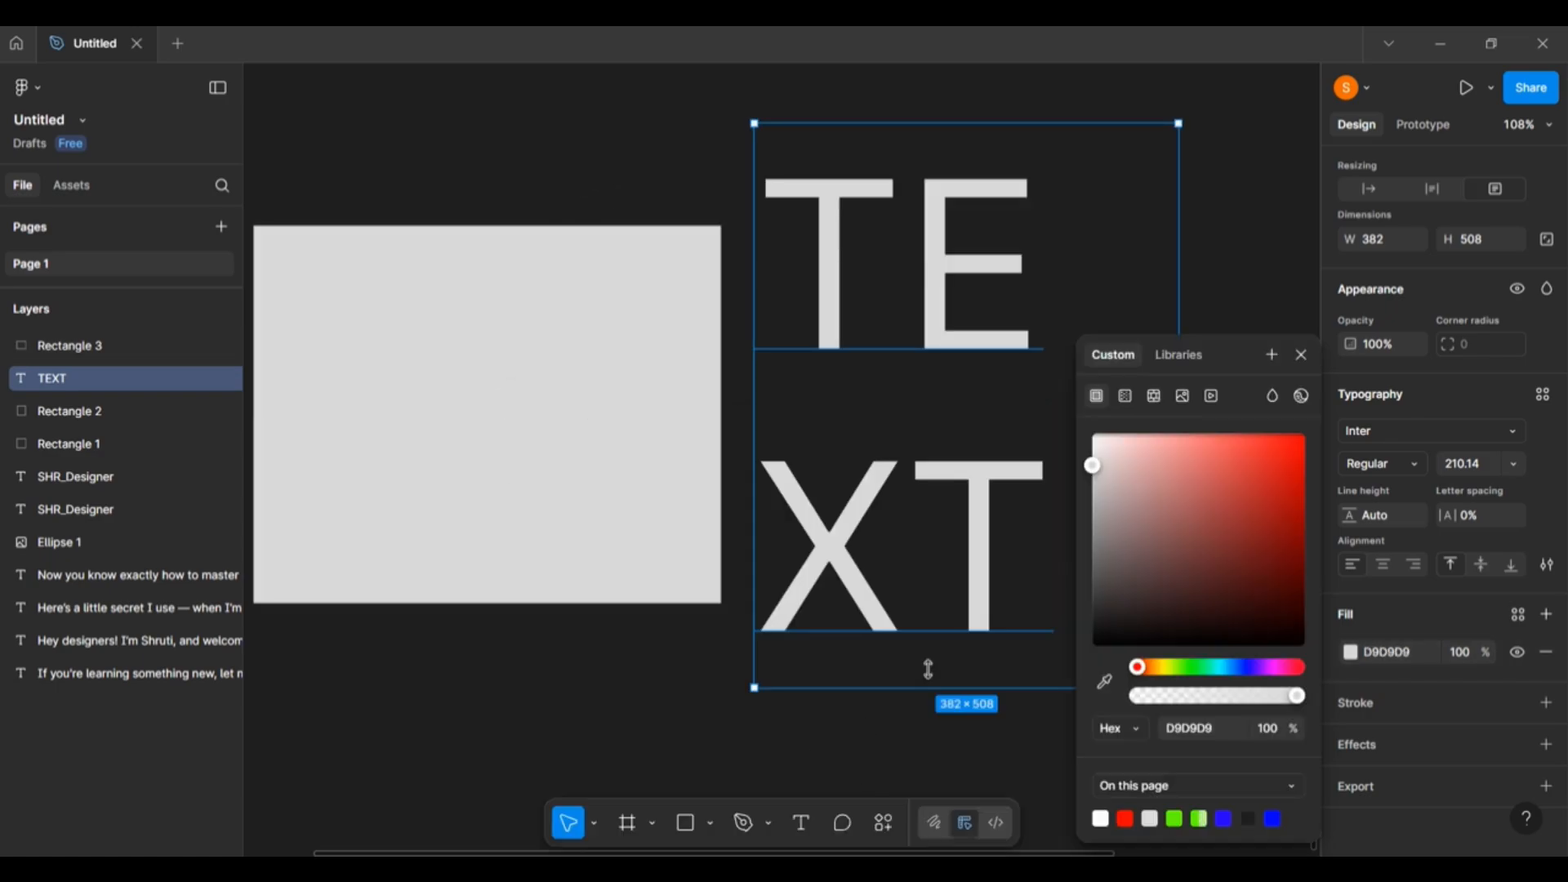
left_click(1258, 261)
left_click(997, 360)
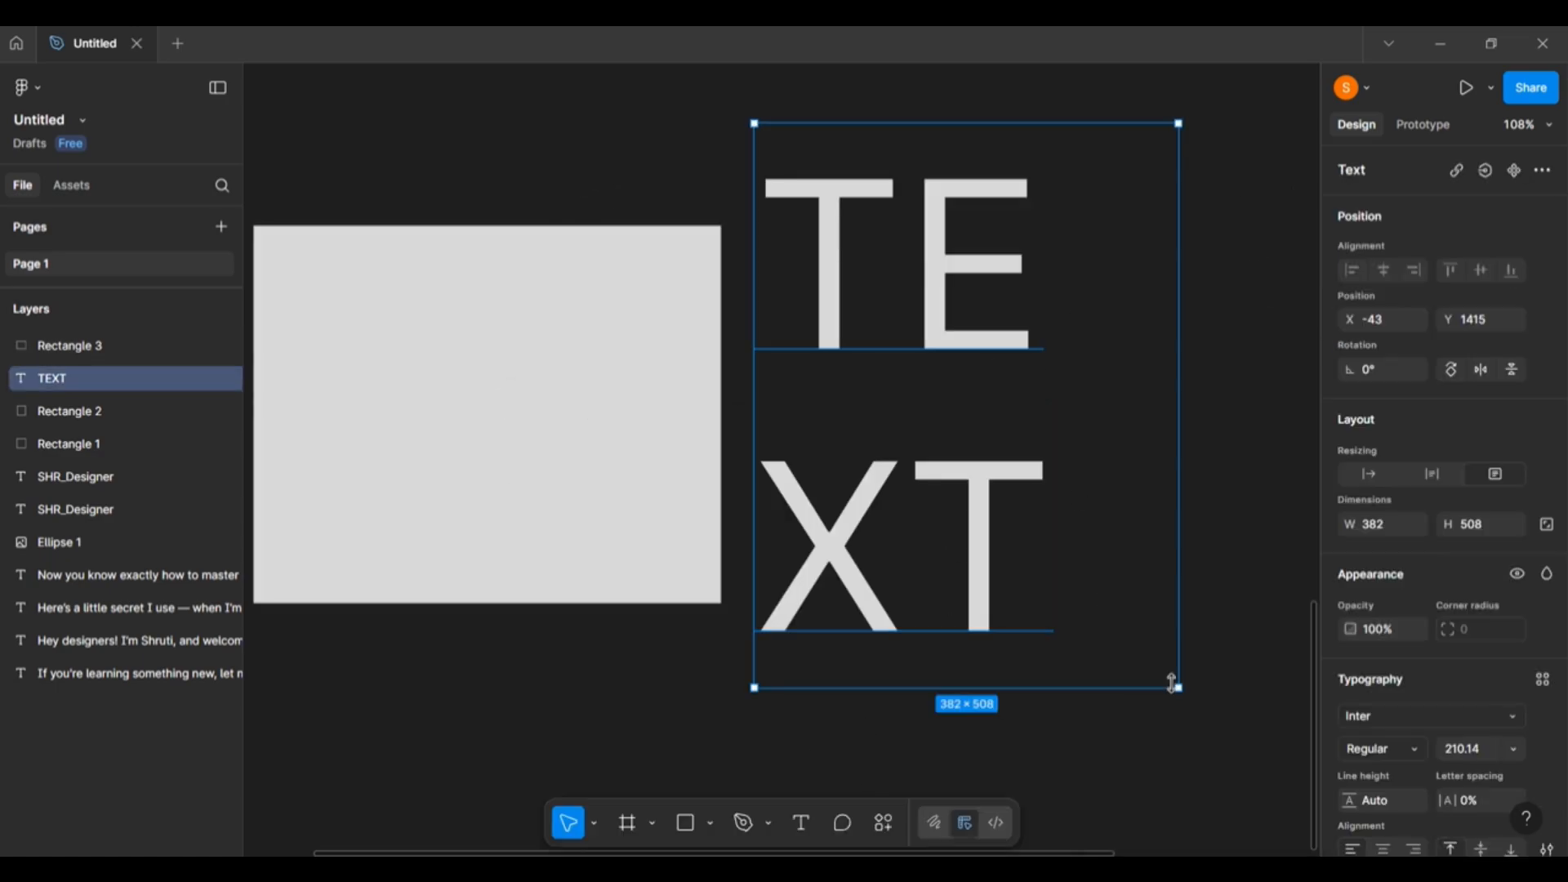
left_click_drag(1198, 716, 1128, 602)
Scale the TEXT box with the Scale tool (K) to a single line of 703×285.
key("k")
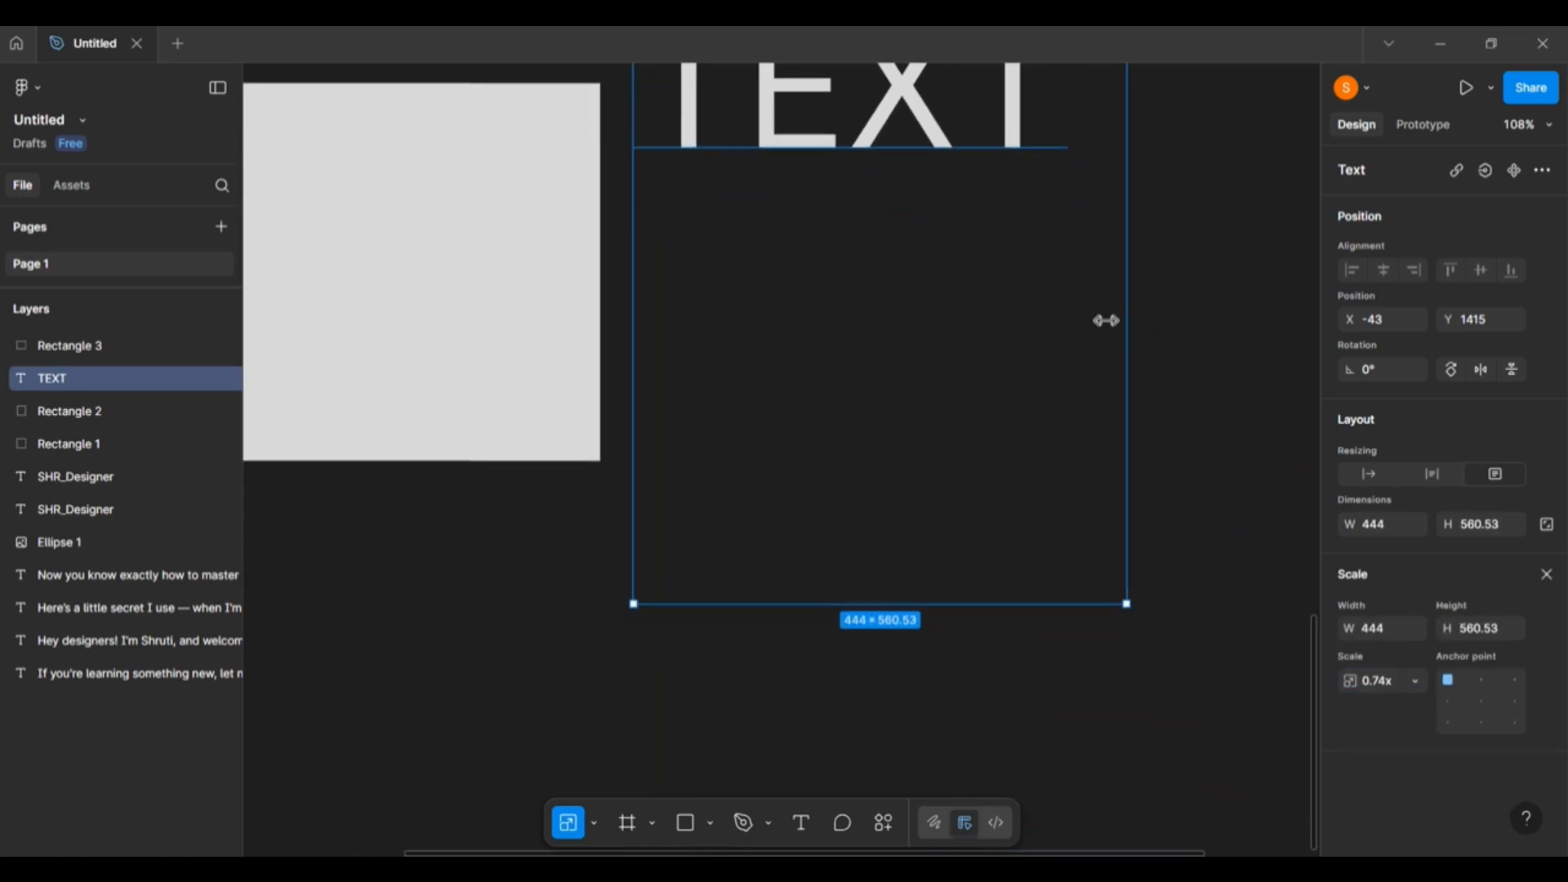
left_click_drag(954, 239, 934, 511)
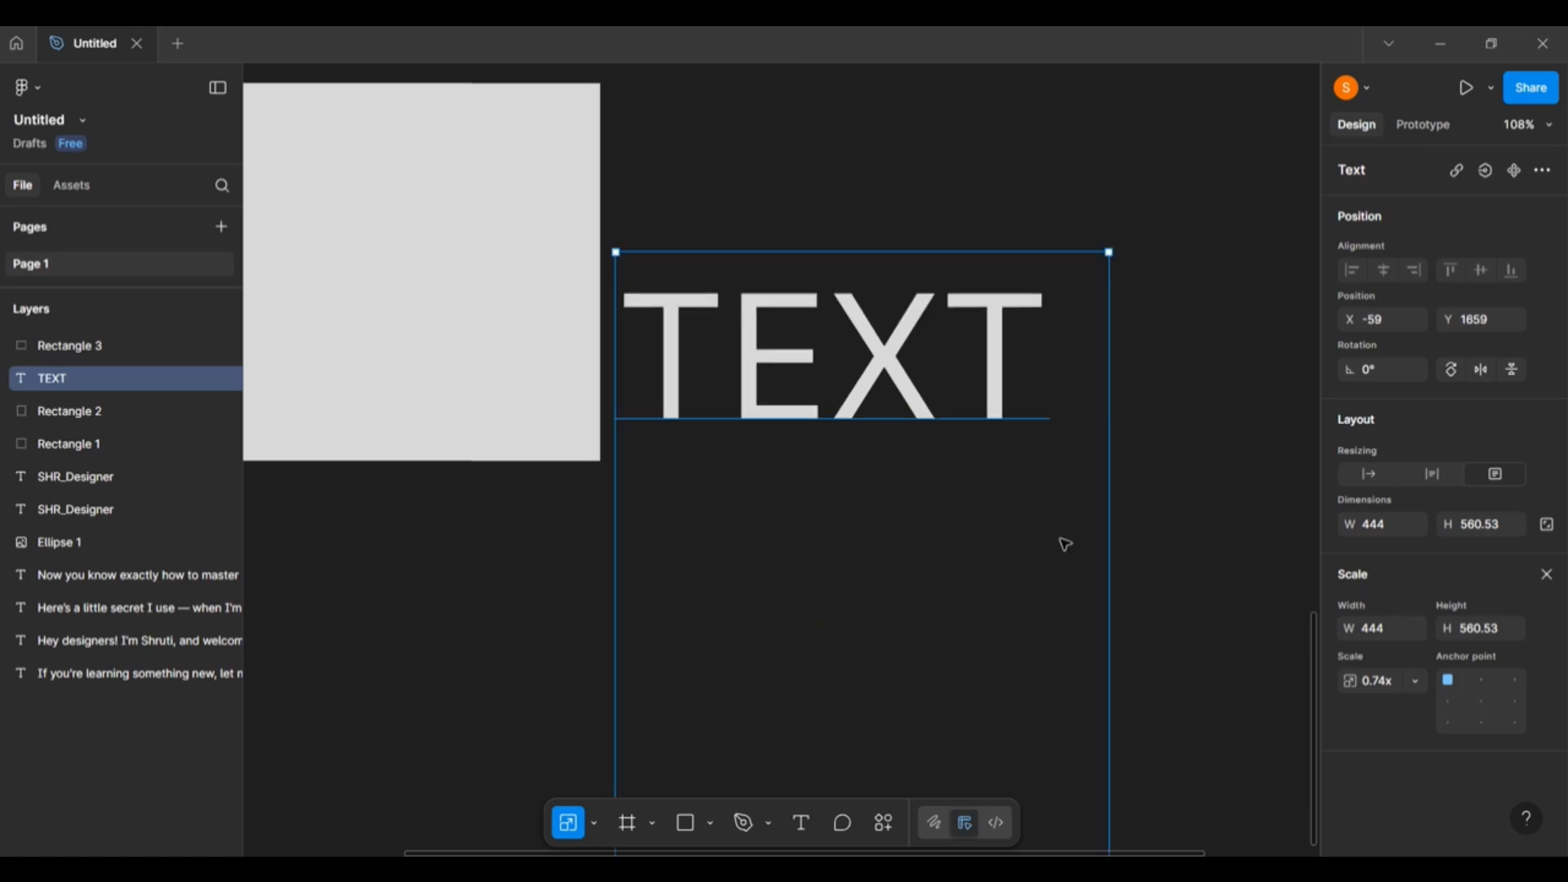
key("v")
scroll(1054, 523, "down", 3)
left_click_drag(922, 618, 942, 218)
scroll(1064, 441, "up", 3)
key("k")
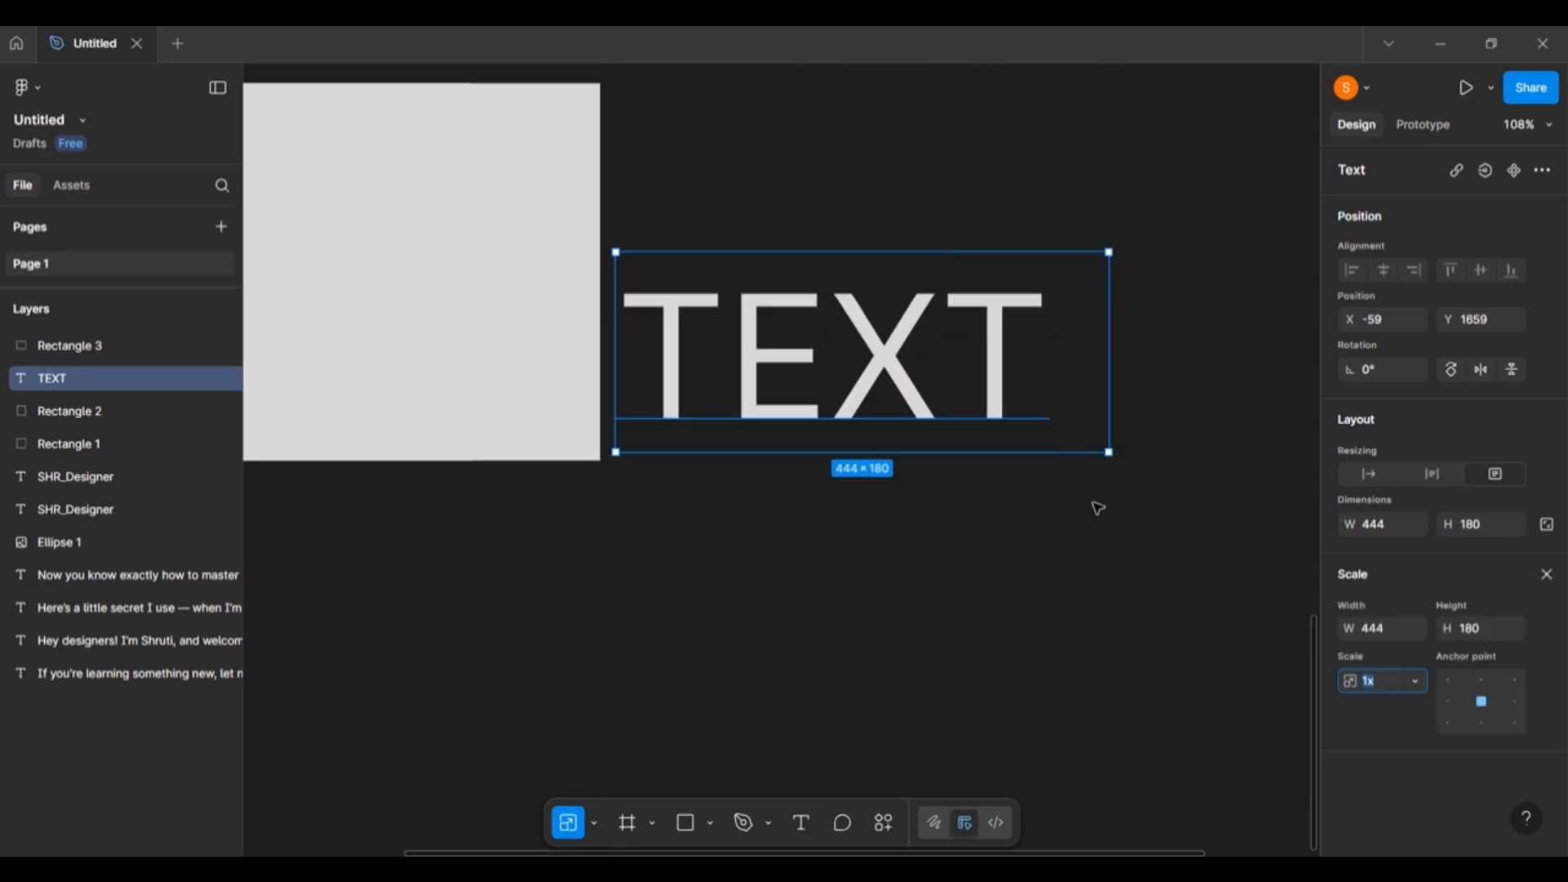
left_click_drag(1109, 452, 1166, 567)
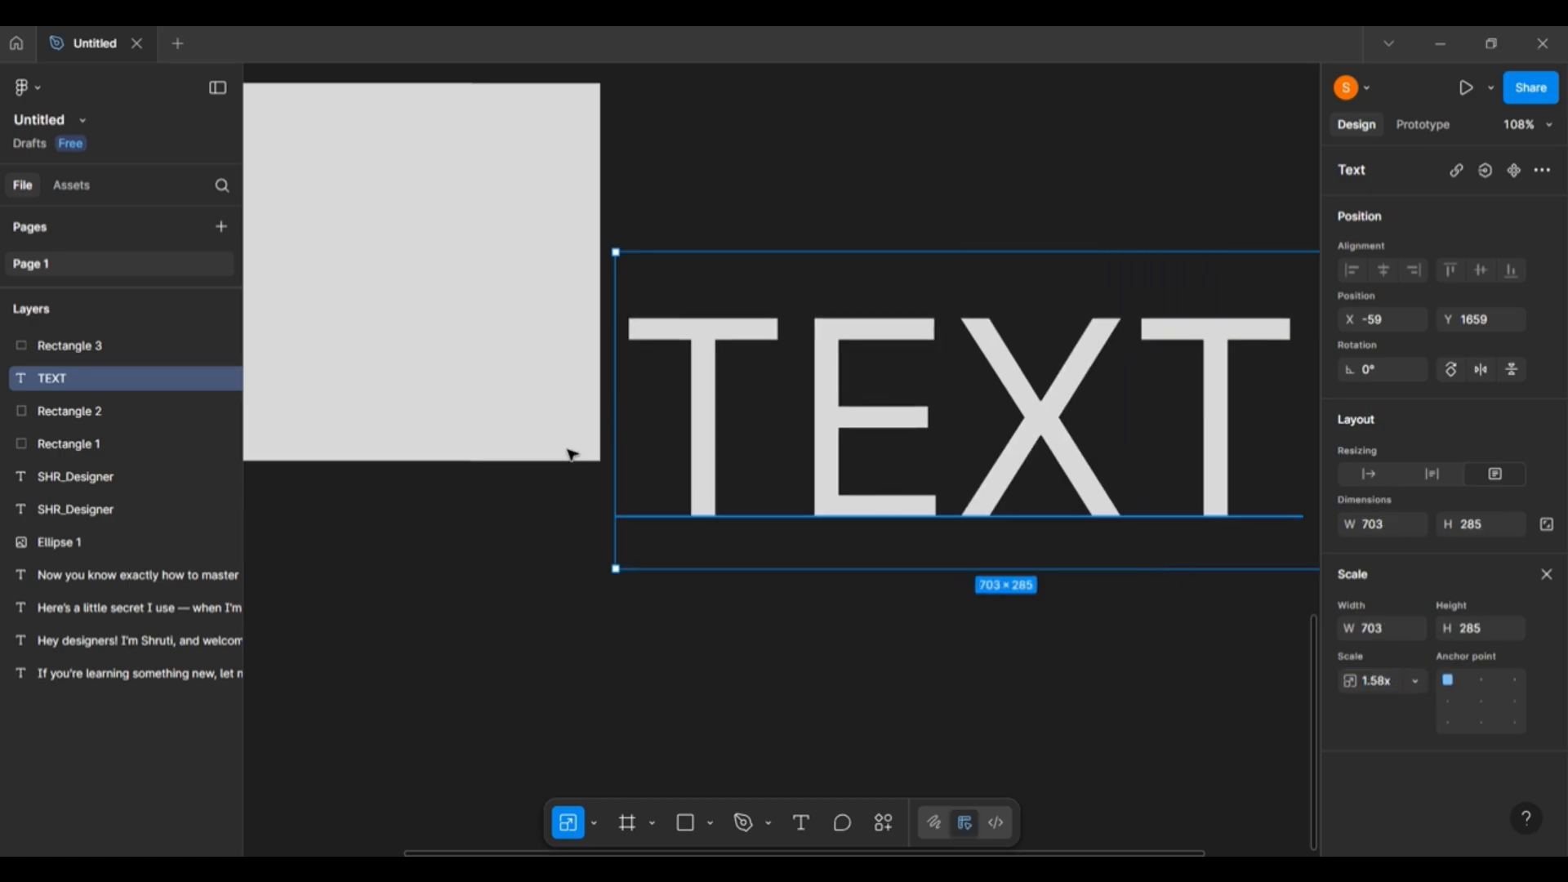
Move the TEXT down and left, and place the grey rectangle directly above it.
scroll(517, 564, "left", 3)
left_click_drag(899, 518, 532, 689)
left_click(602, 368)
left_click_drag(602, 367, 696, 390)
left_click(1085, 402)
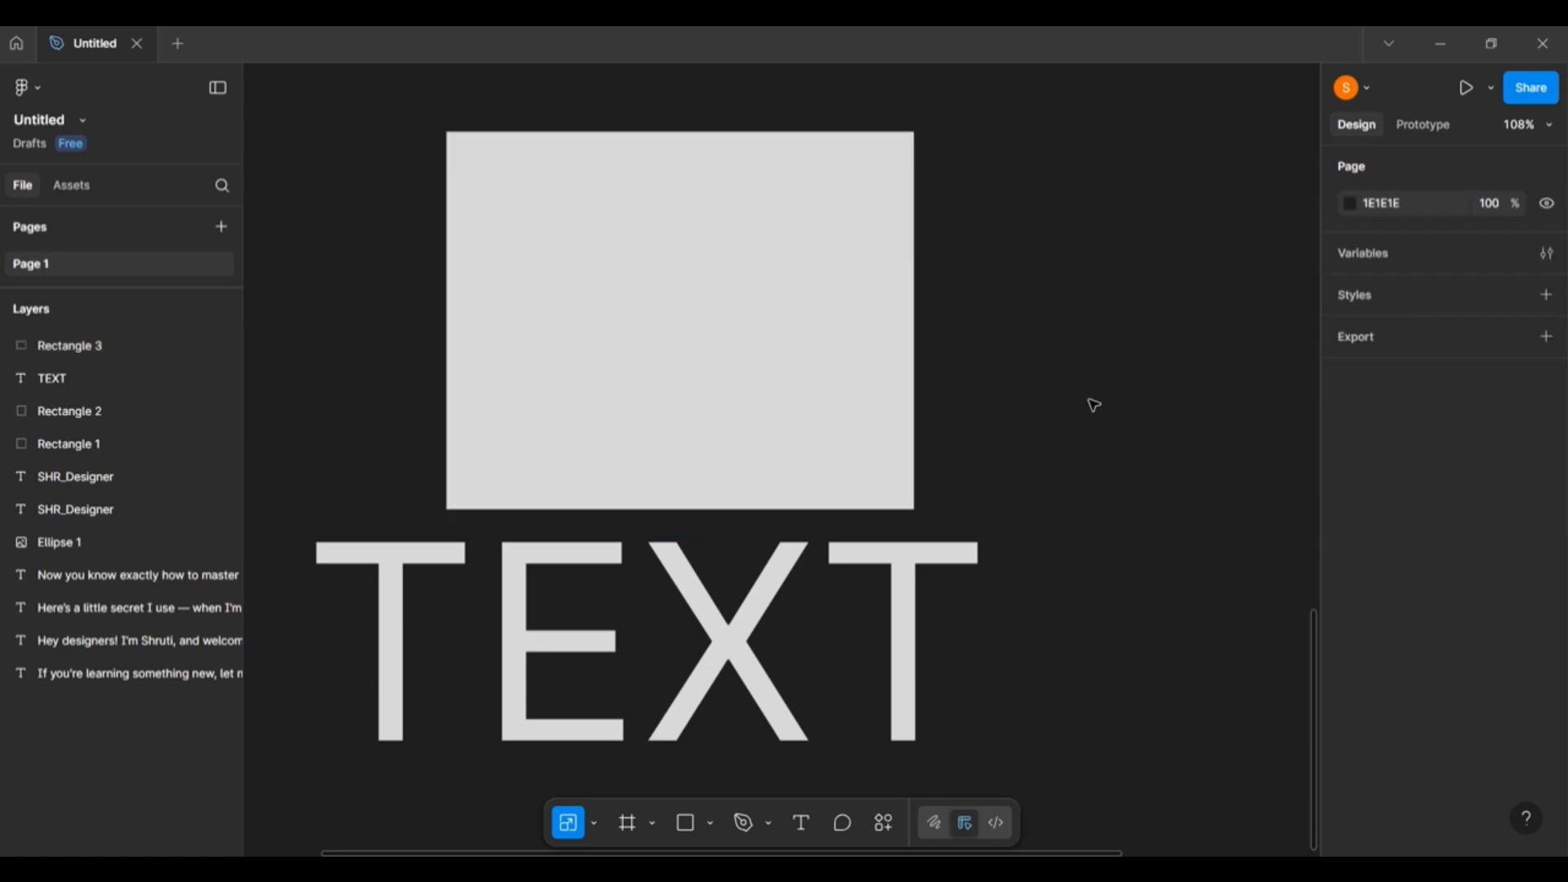
left_click(801, 382)
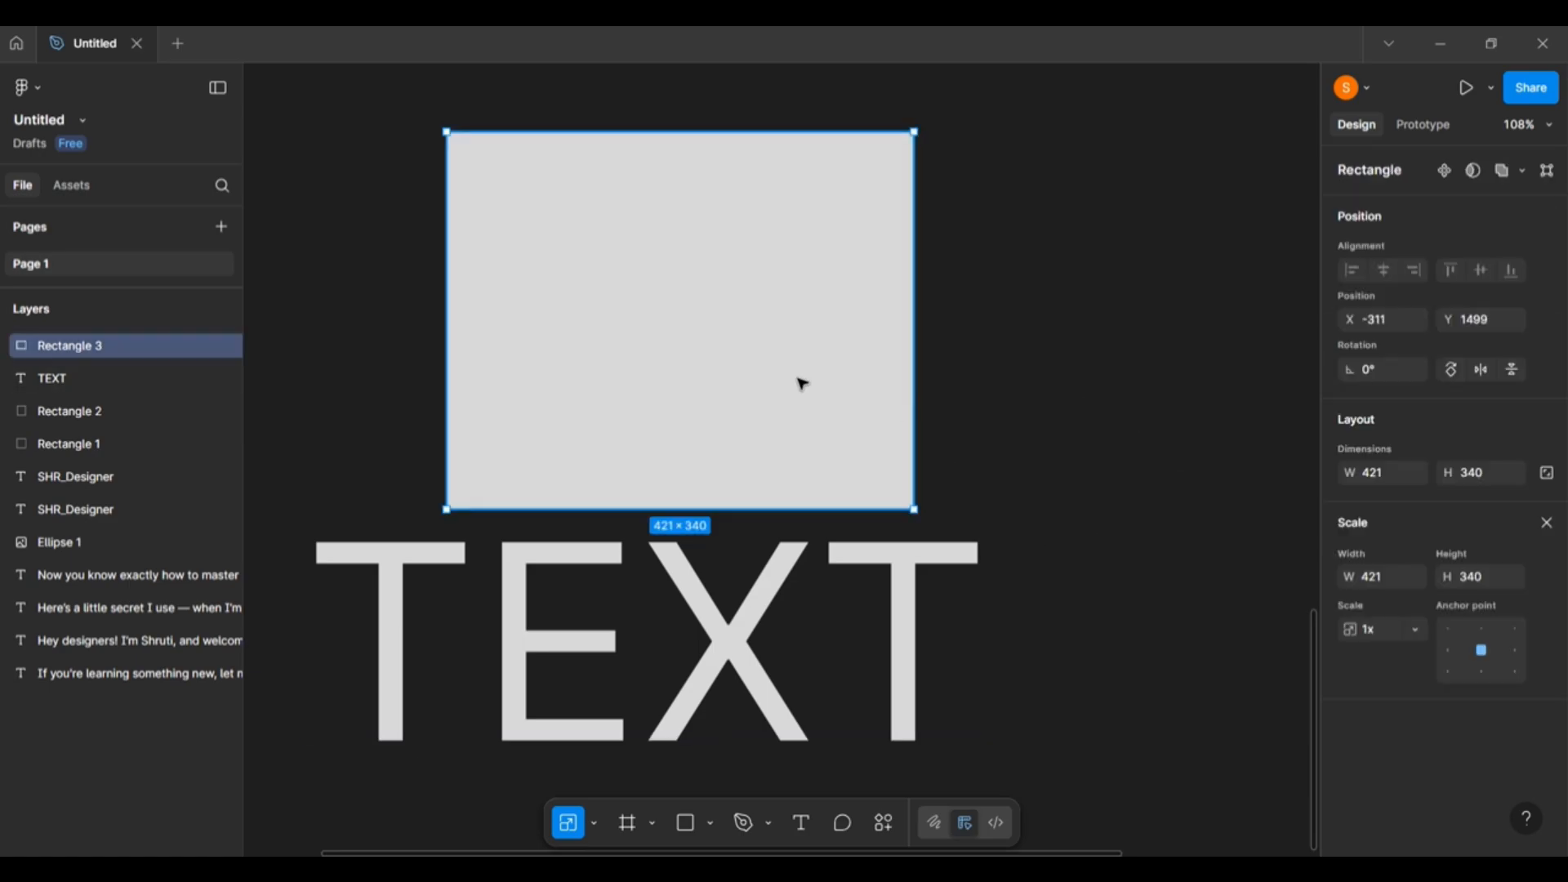
key("v")
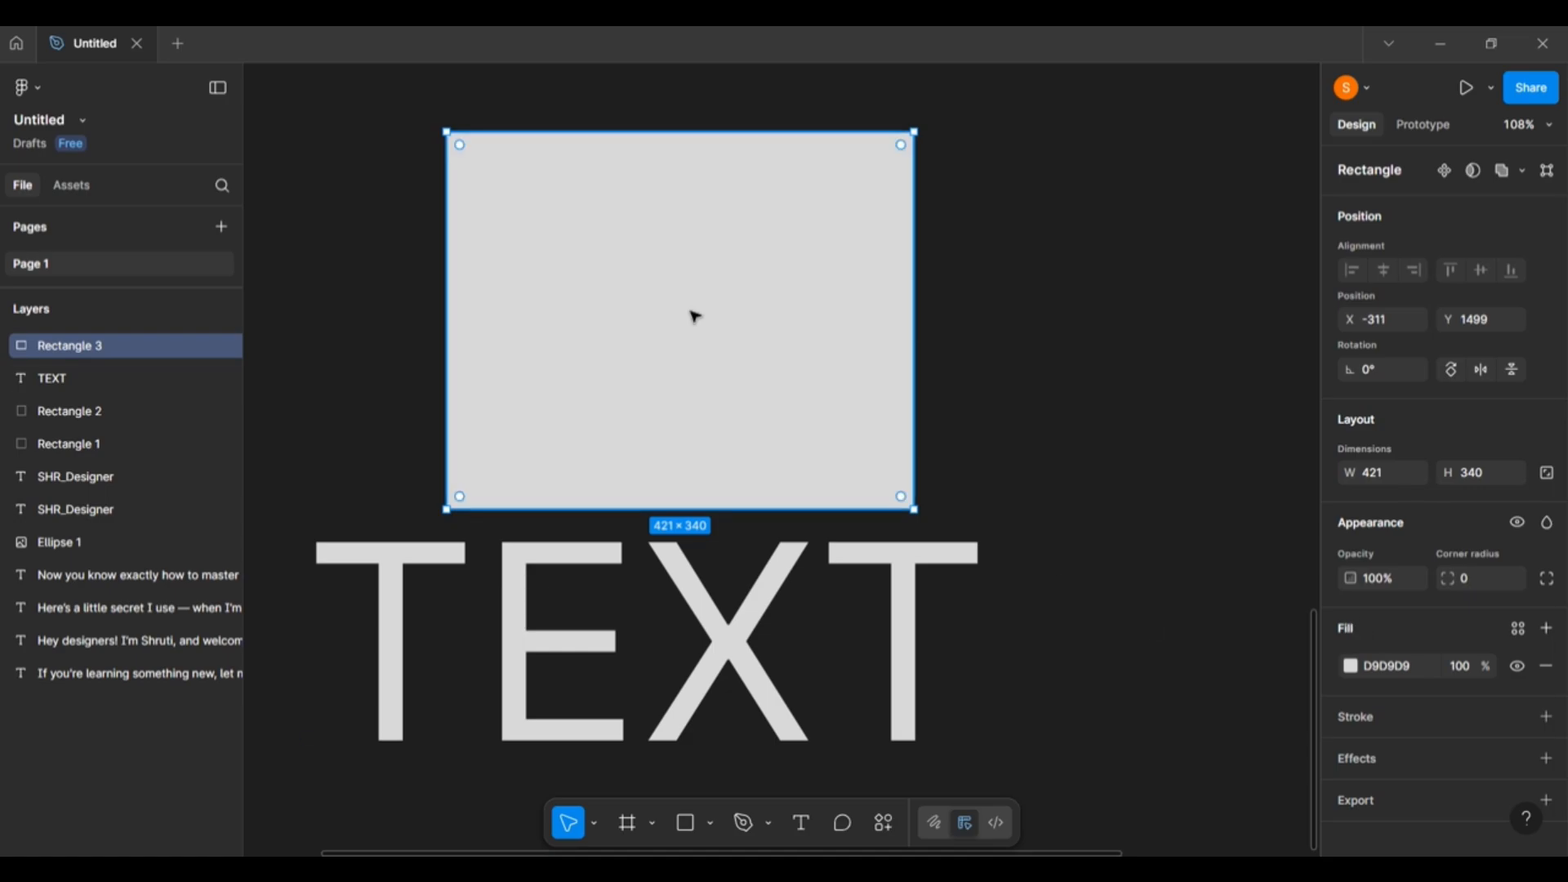
left_click(985, 248)
left_click(653, 312)
key("k")
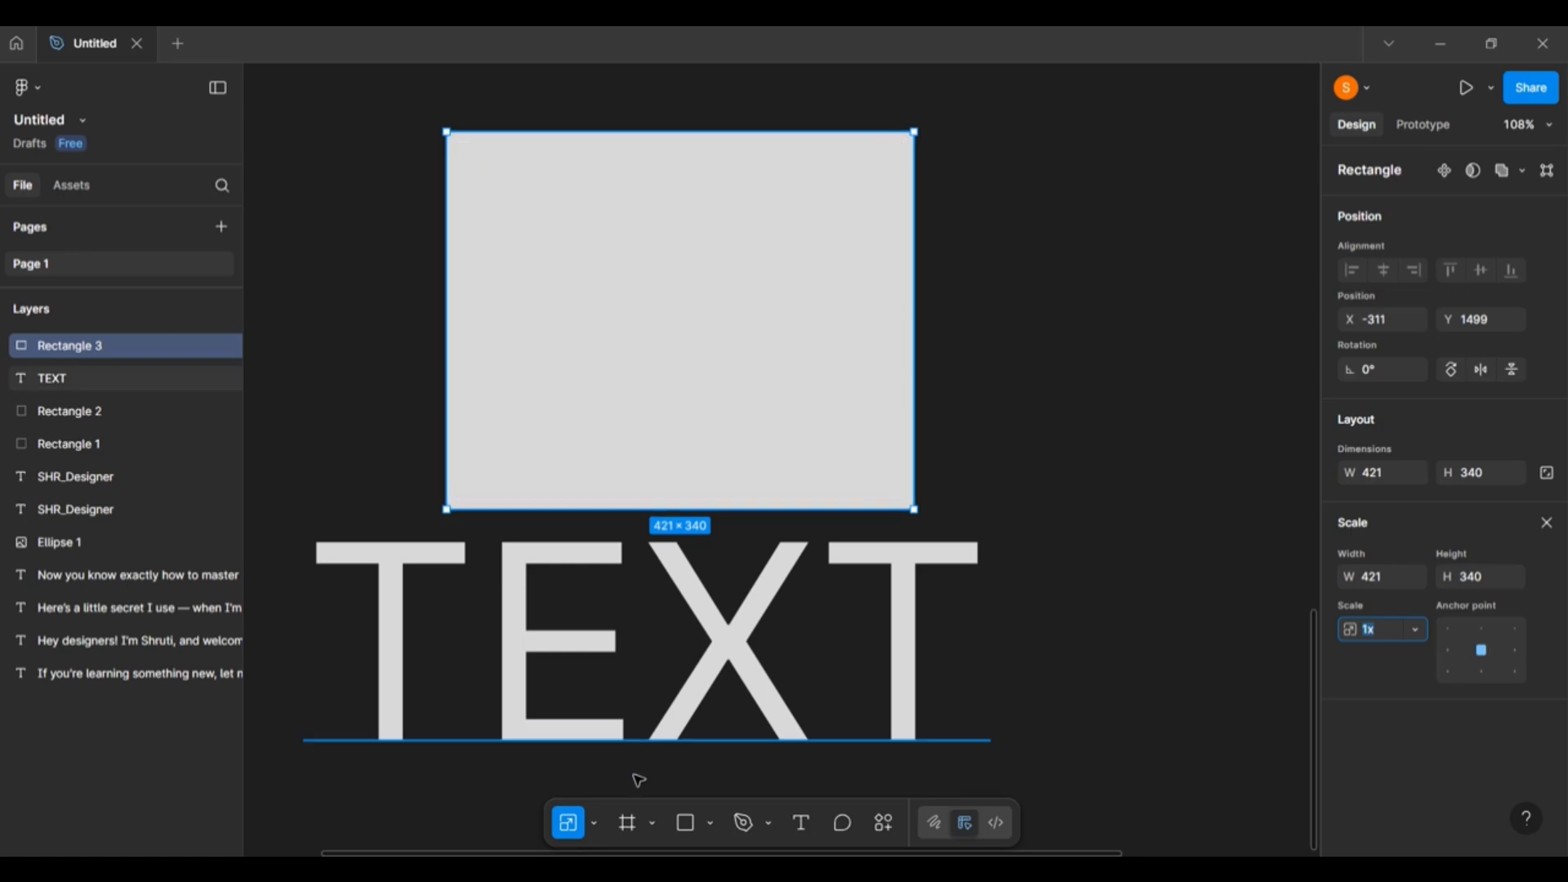
left_click(598, 825)
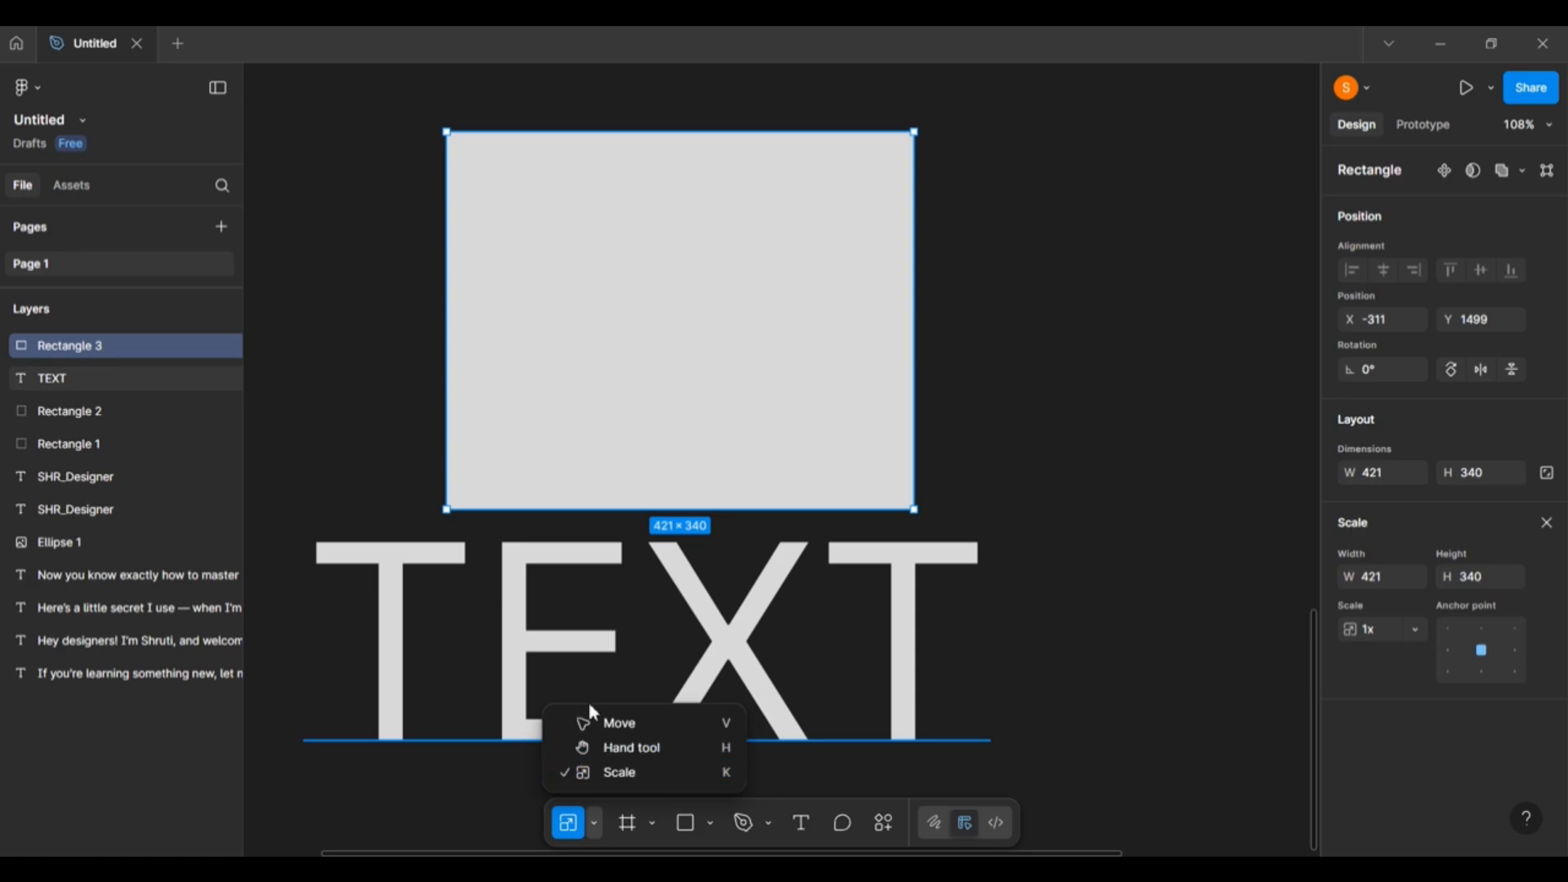
left_click(658, 734)
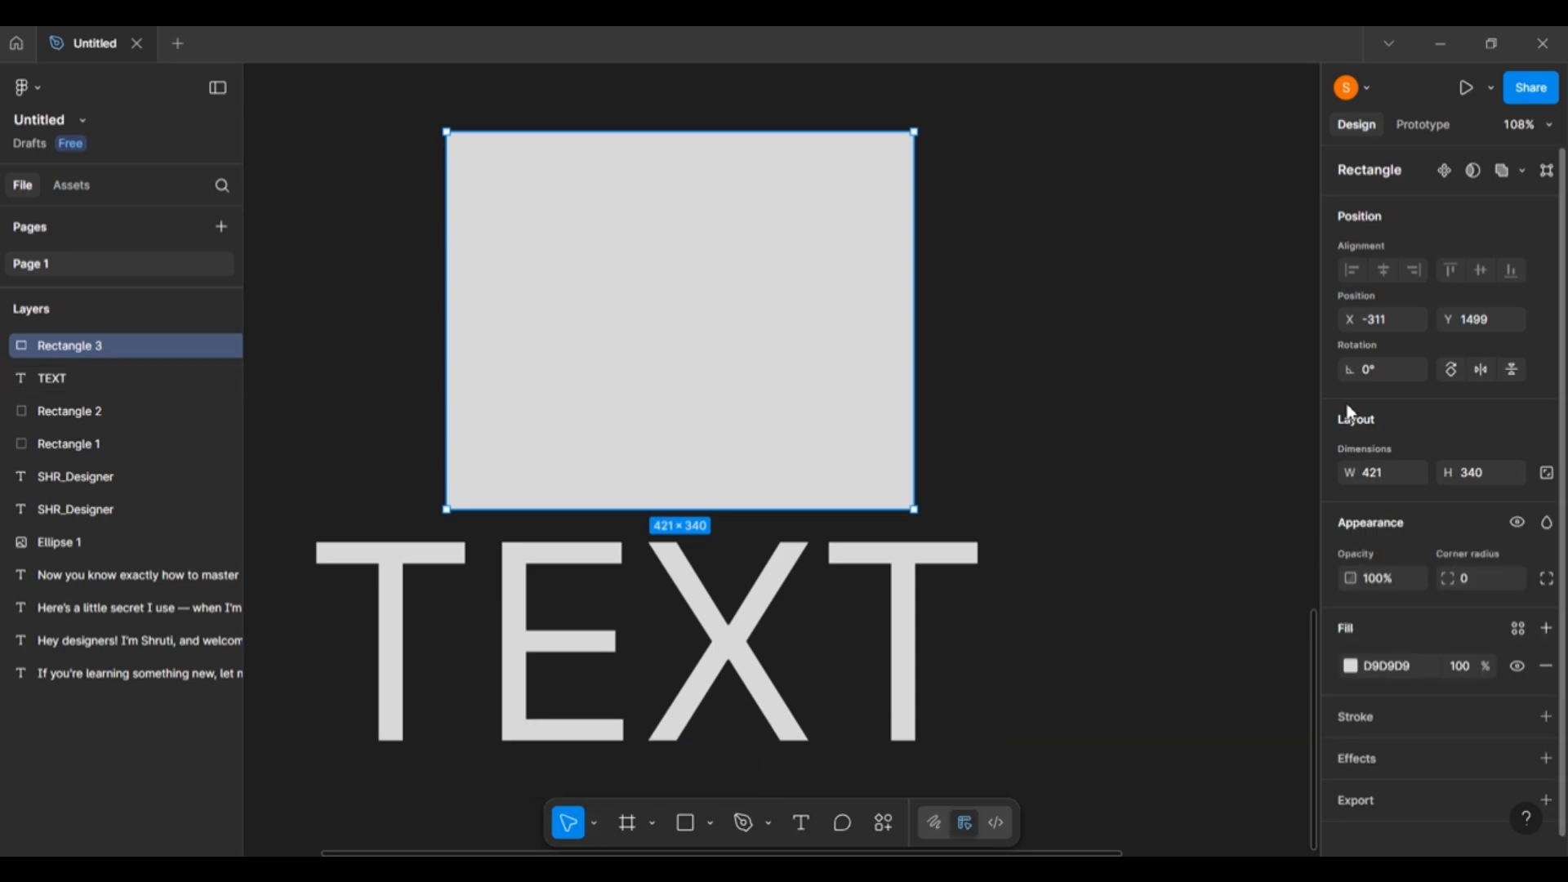
left_click(738, 676)
scroll(1407, 689, "down", 5)
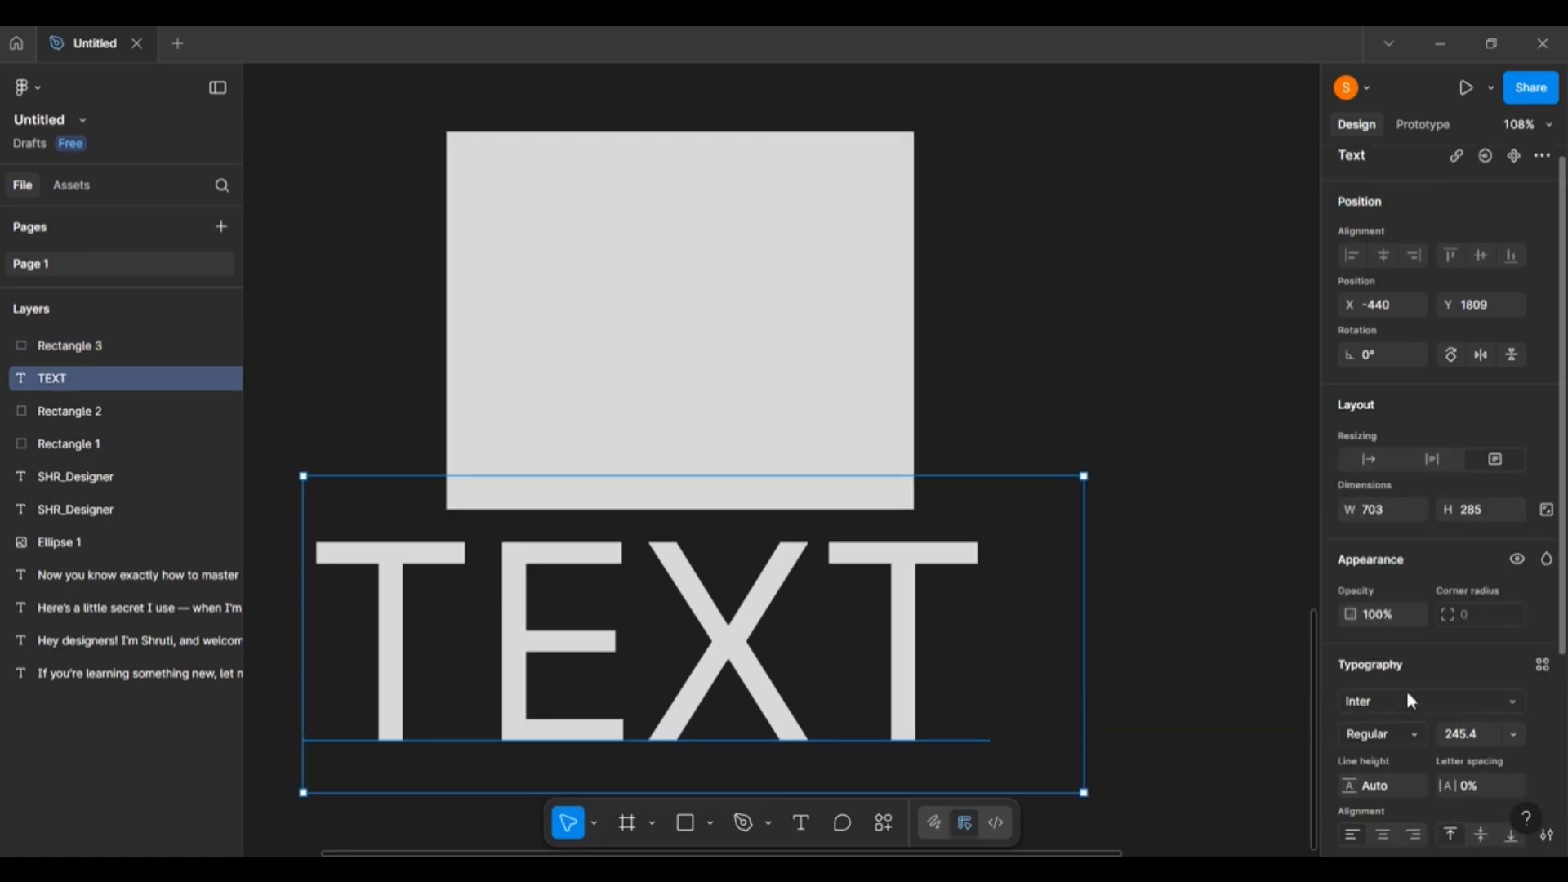
scroll(1422, 750, "up", 5)
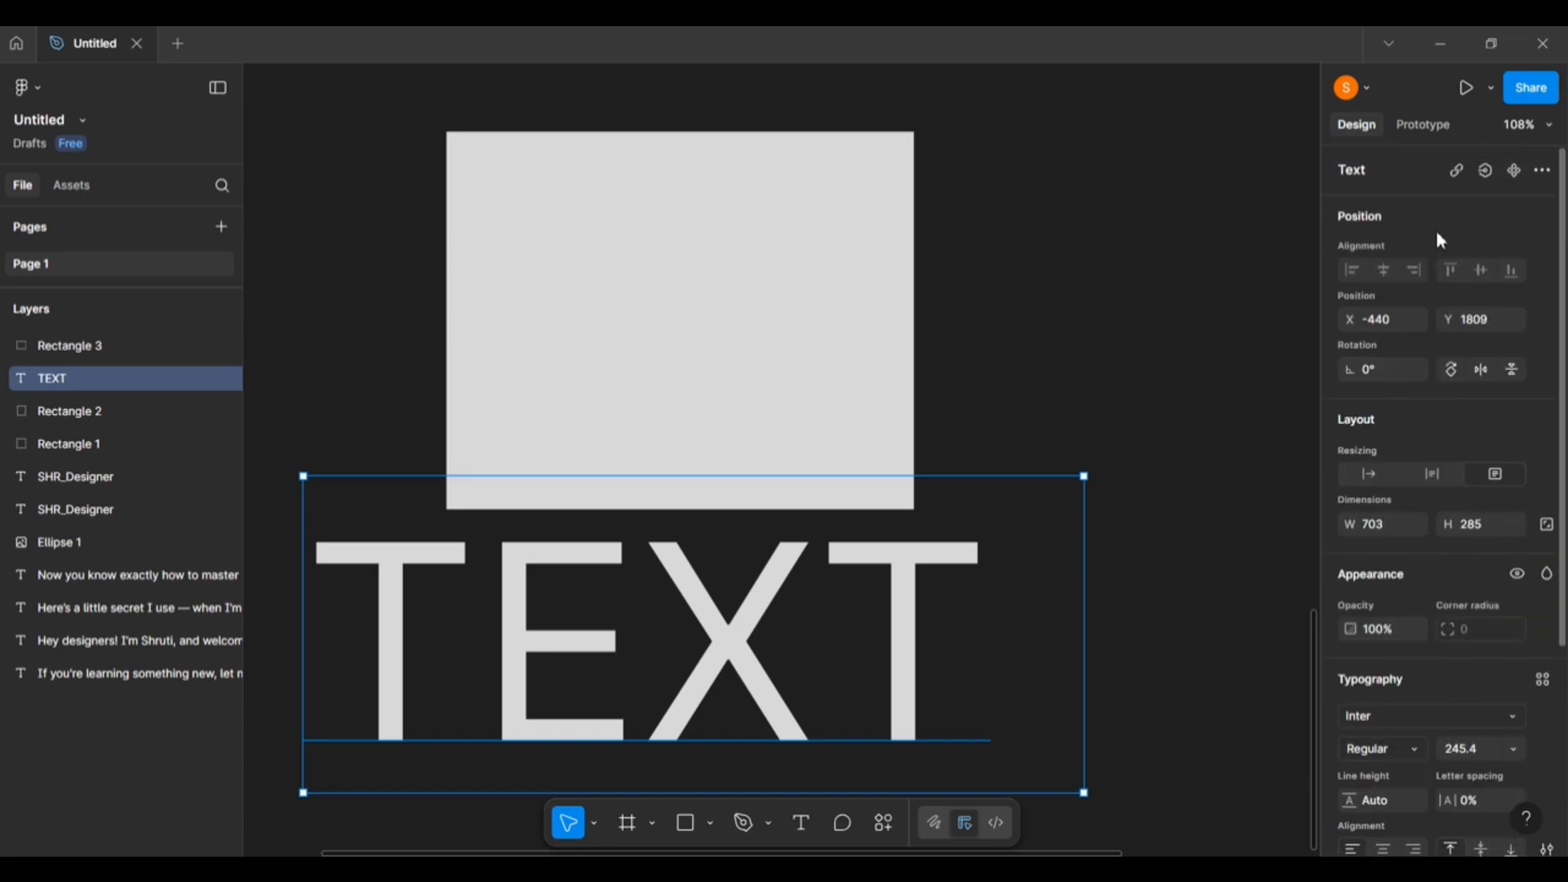
left_click(1066, 308)
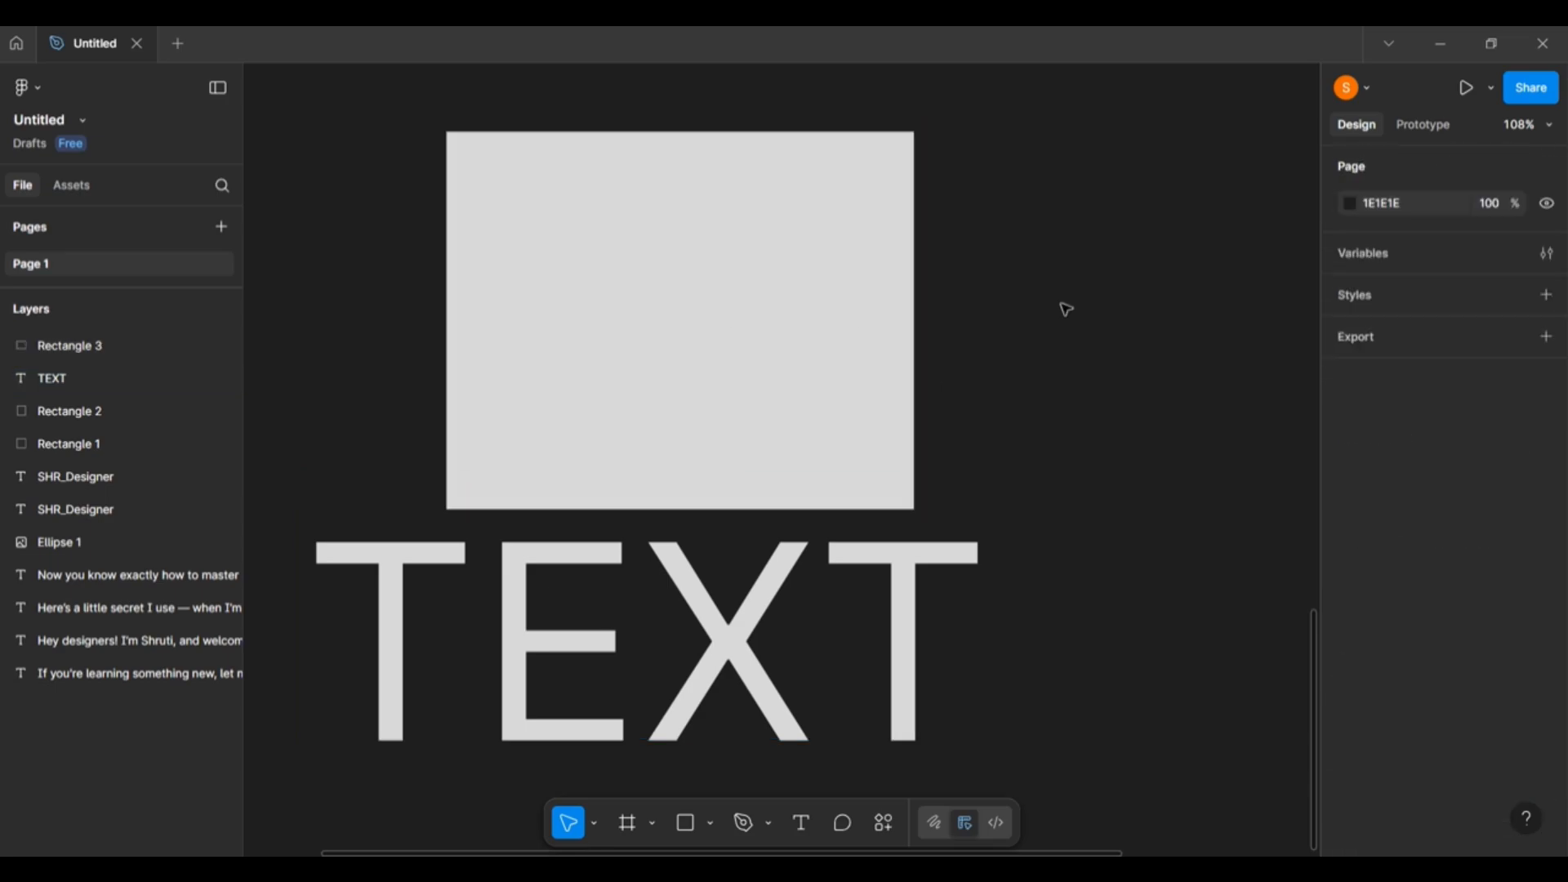
left_click(825, 300)
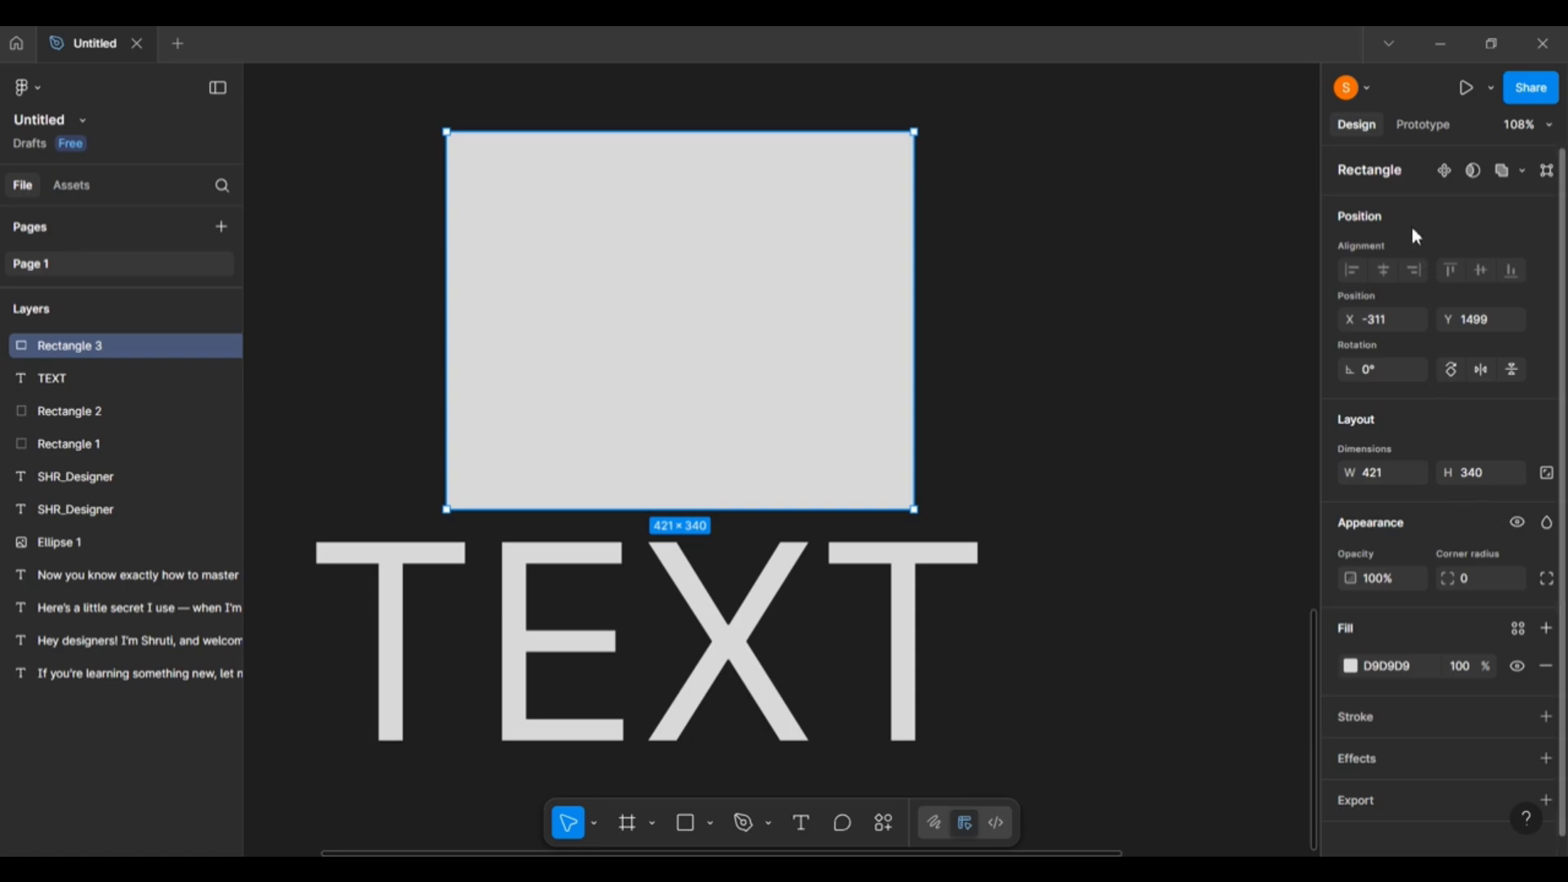
Make Rectangle 3's fill a linear gradient running from D9D9D9 at the top to 737373 at the bottom.
left_click(1358, 667)
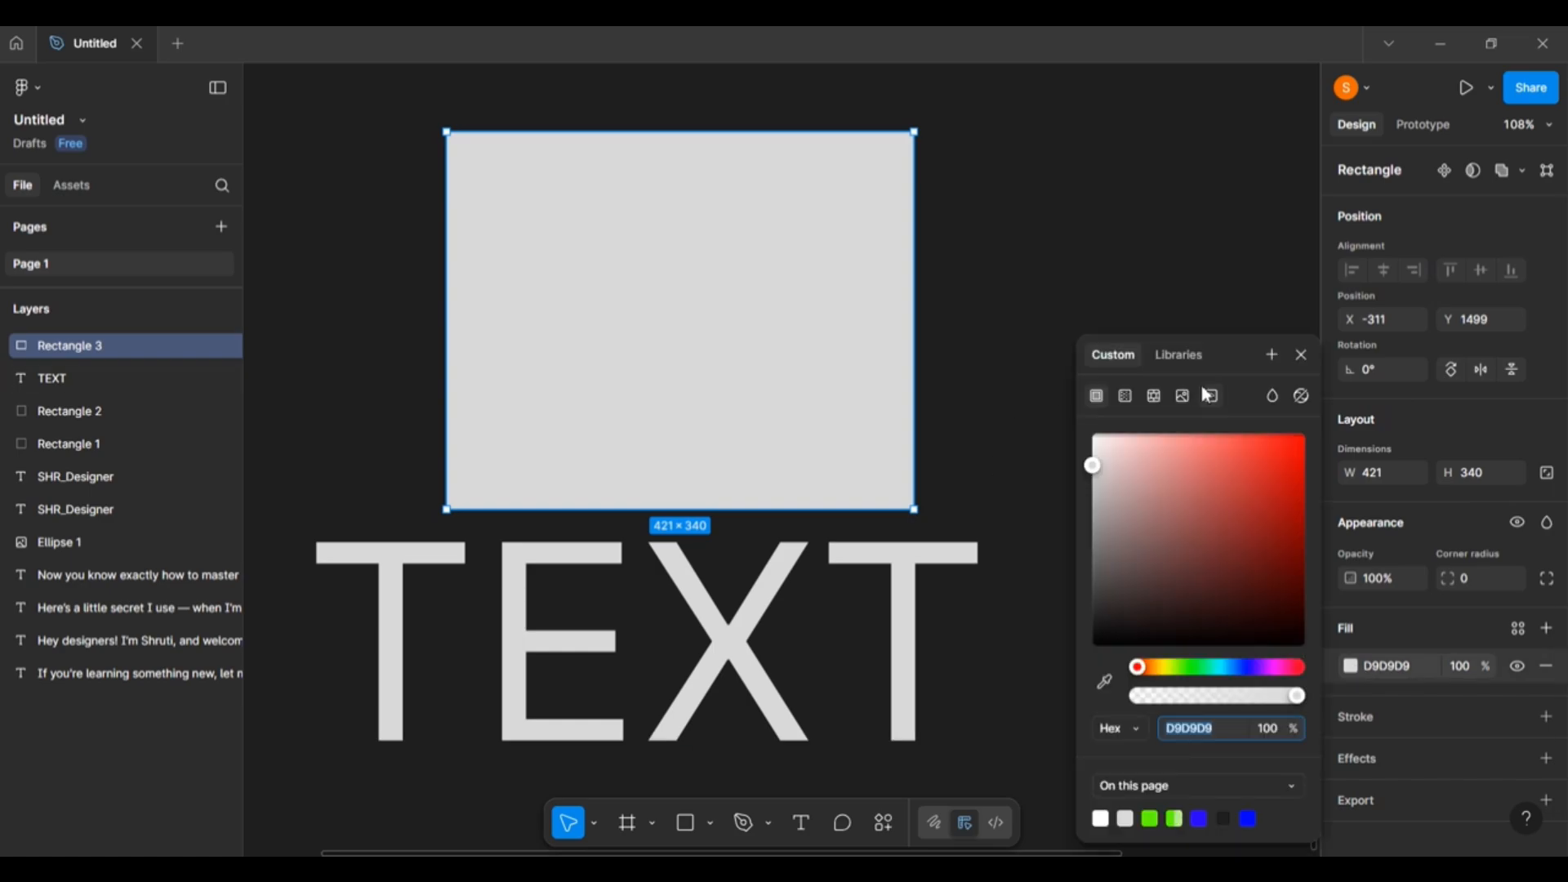
left_click(1125, 397)
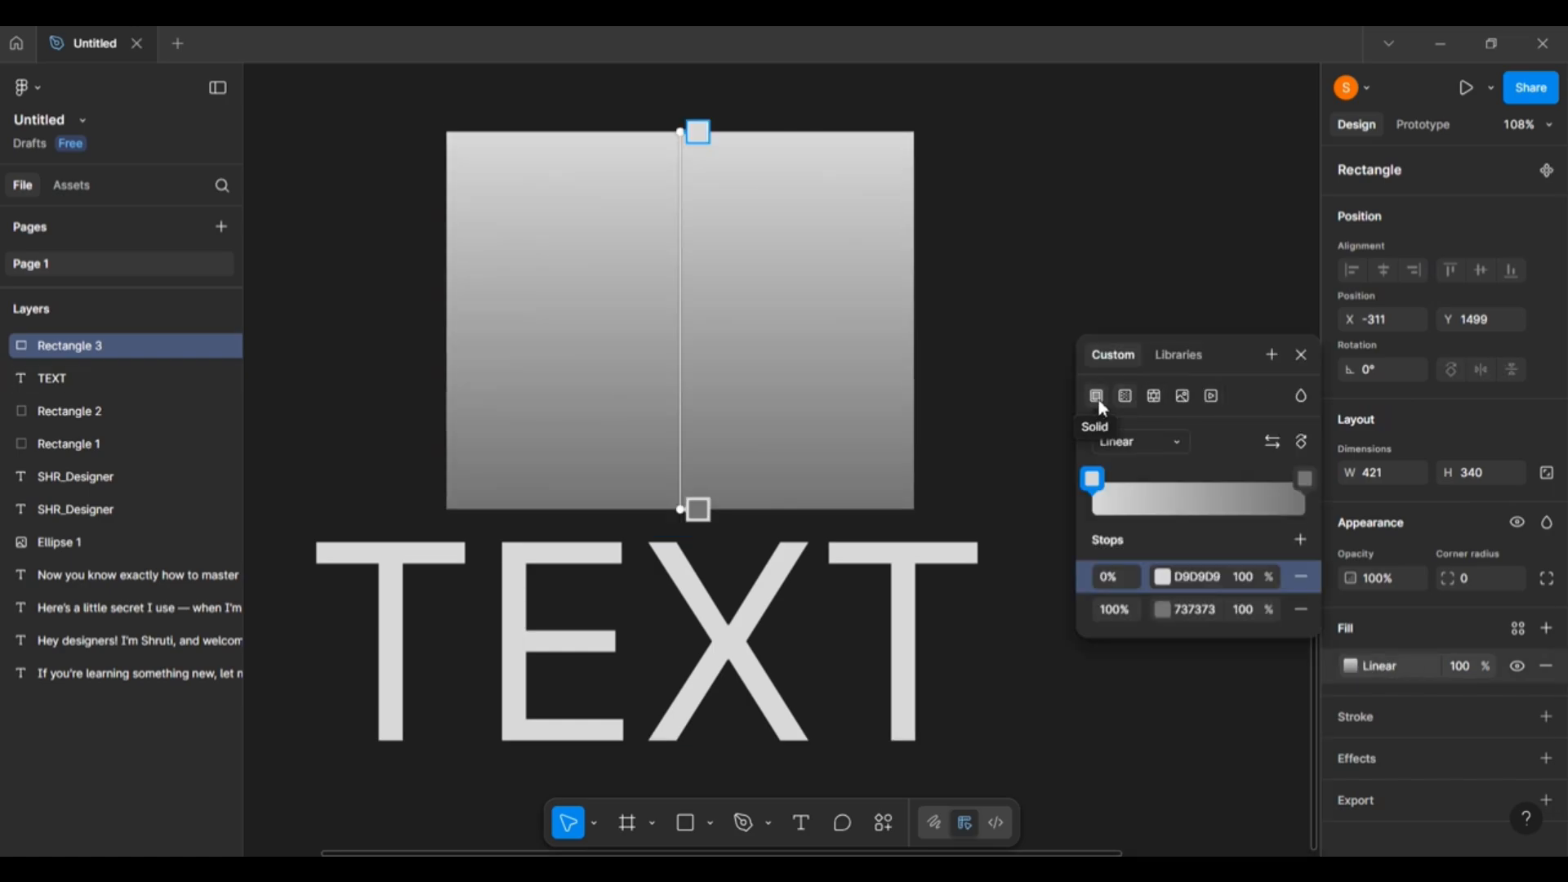
left_click(1099, 399)
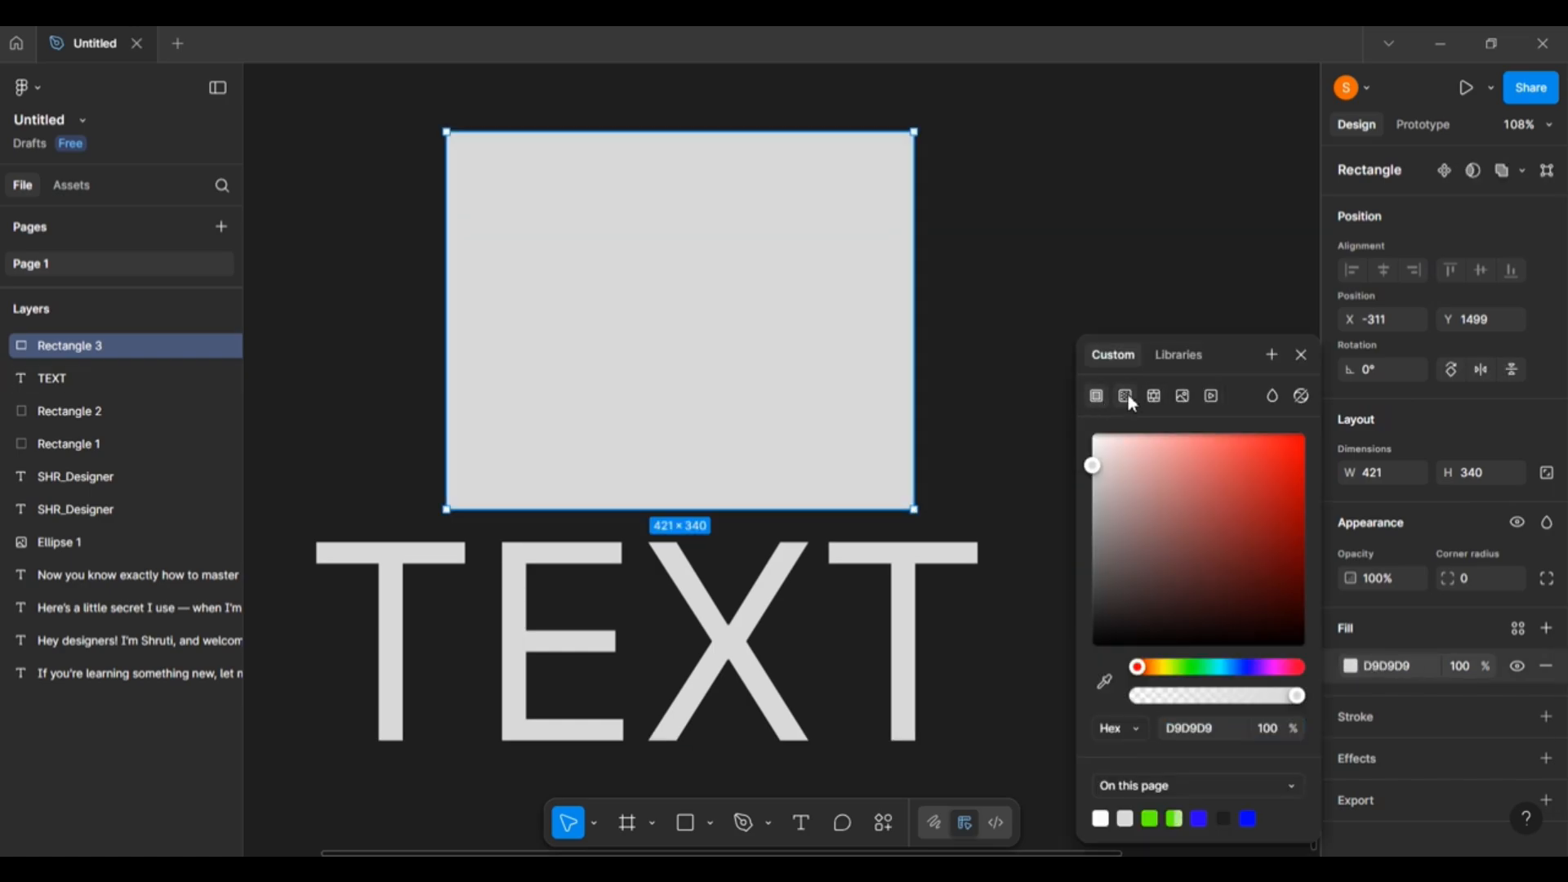
left_click(1124, 397)
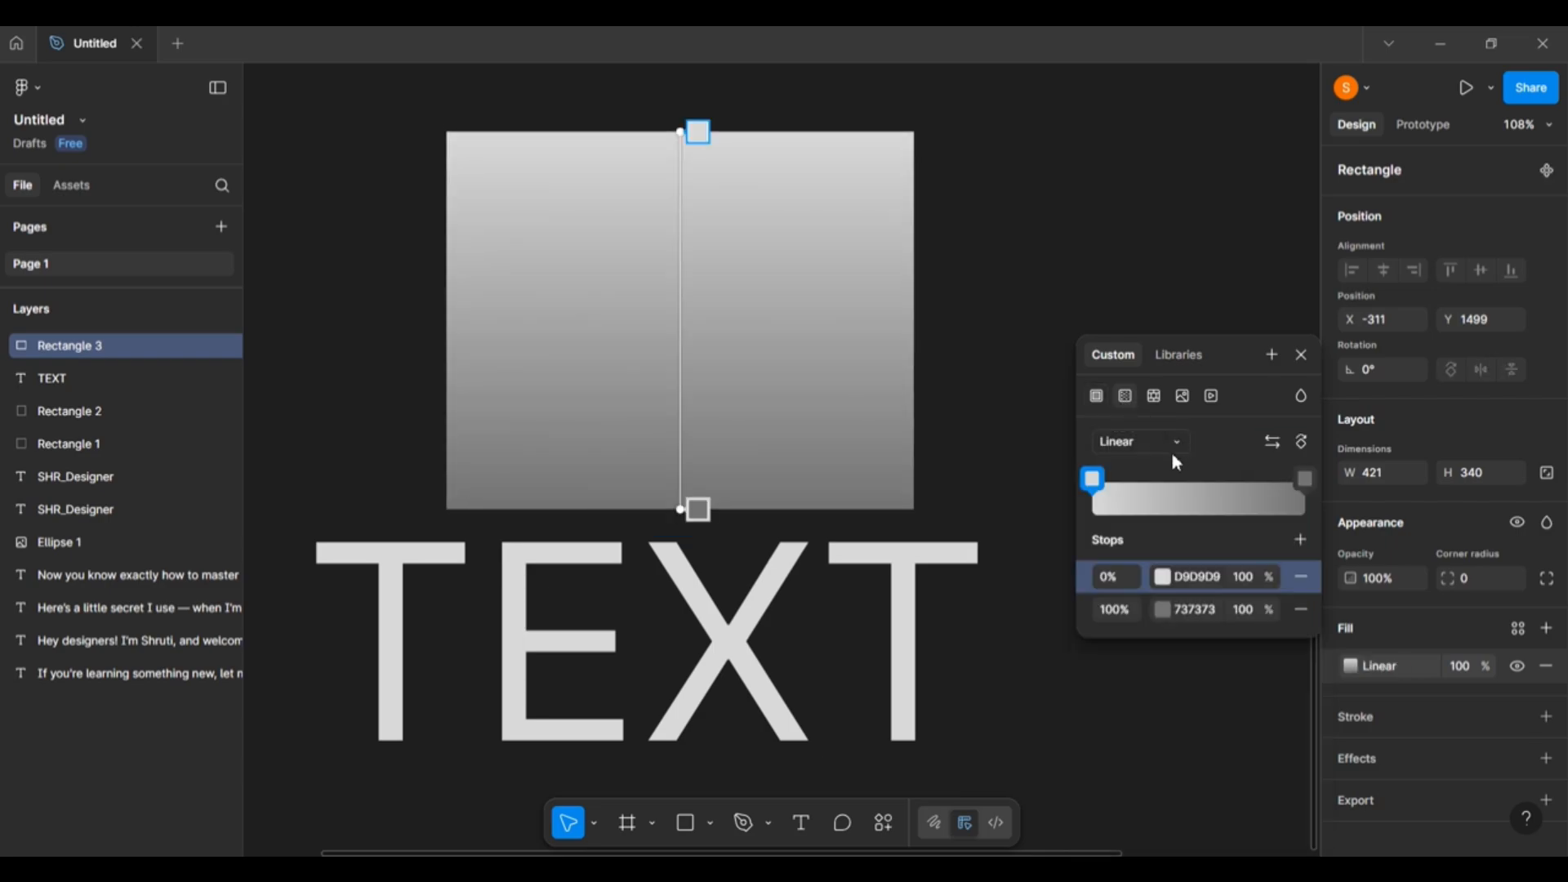
left_click(1097, 398)
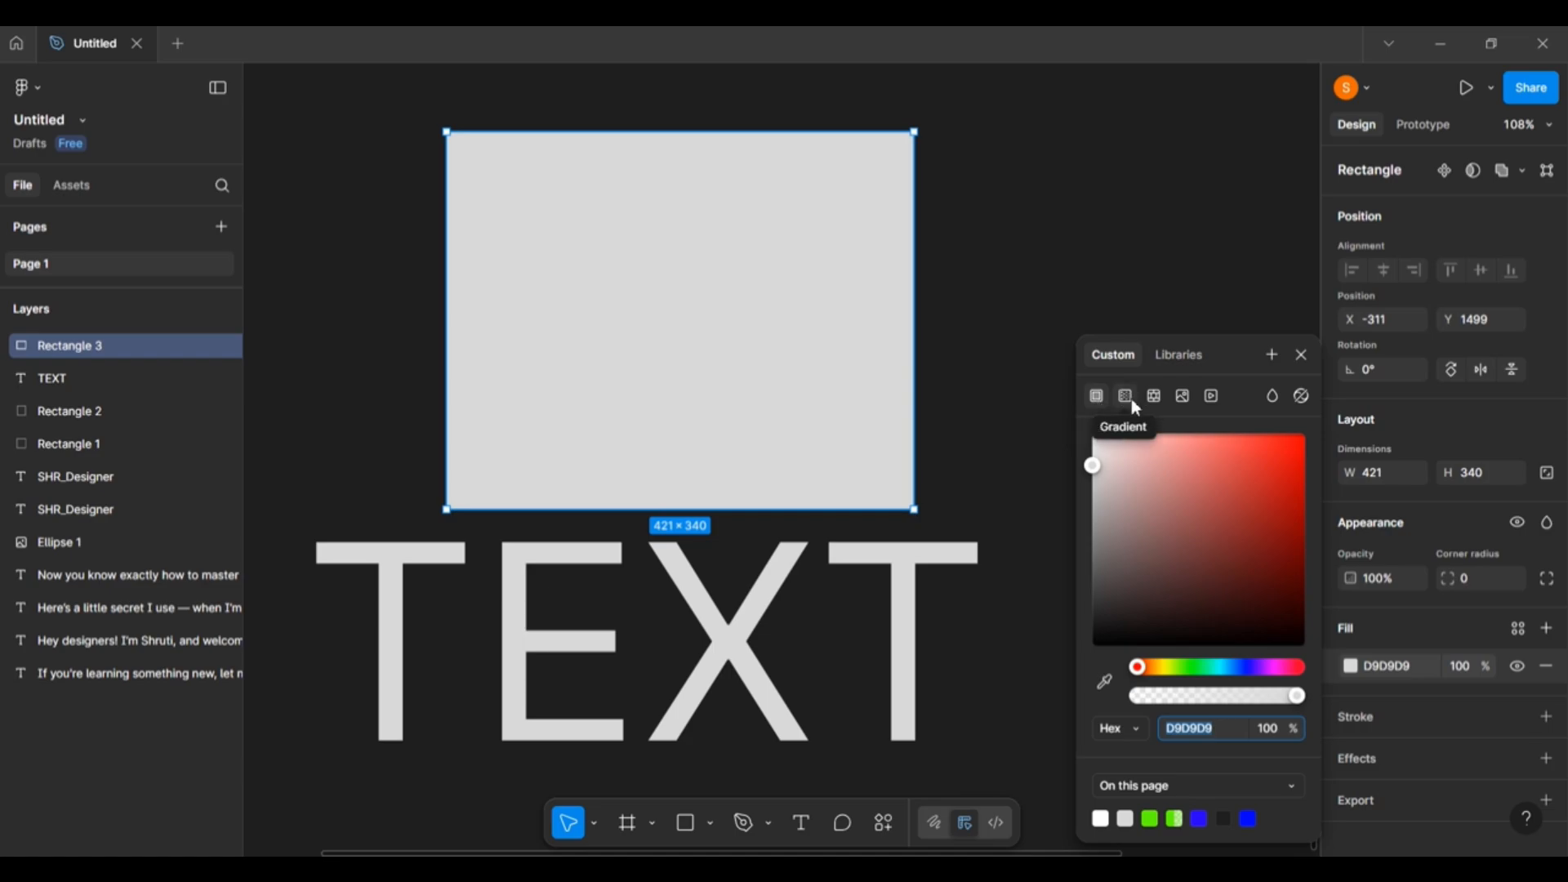
left_click(1127, 398)
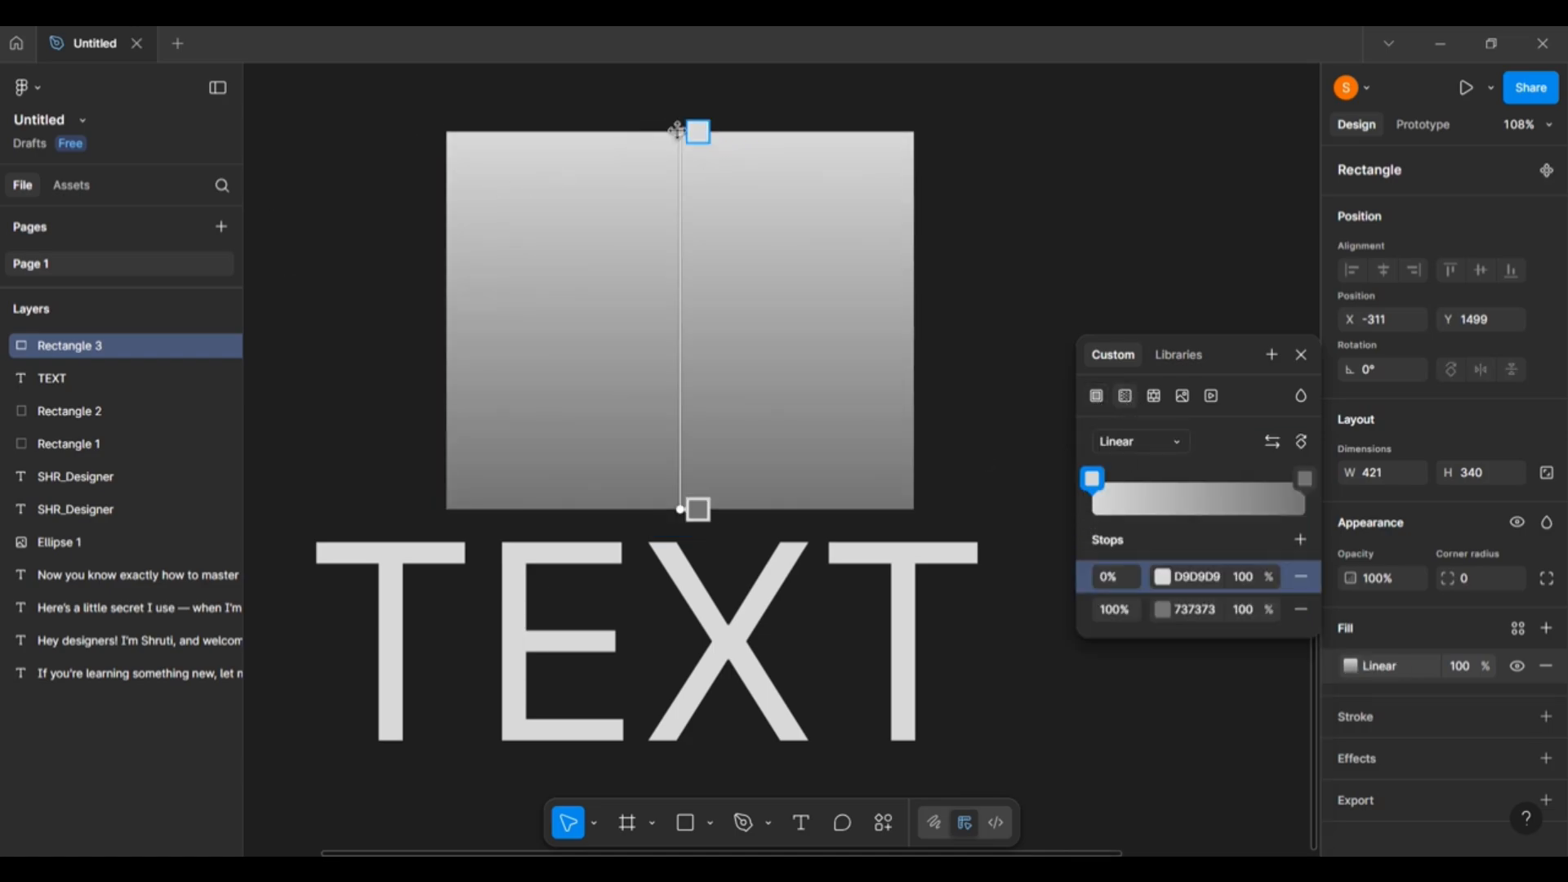
Add gradient stops at 53% and 27%, then colour the 27% stop FF0000 and the 100% stop 841E1E.
left_click(1206, 495)
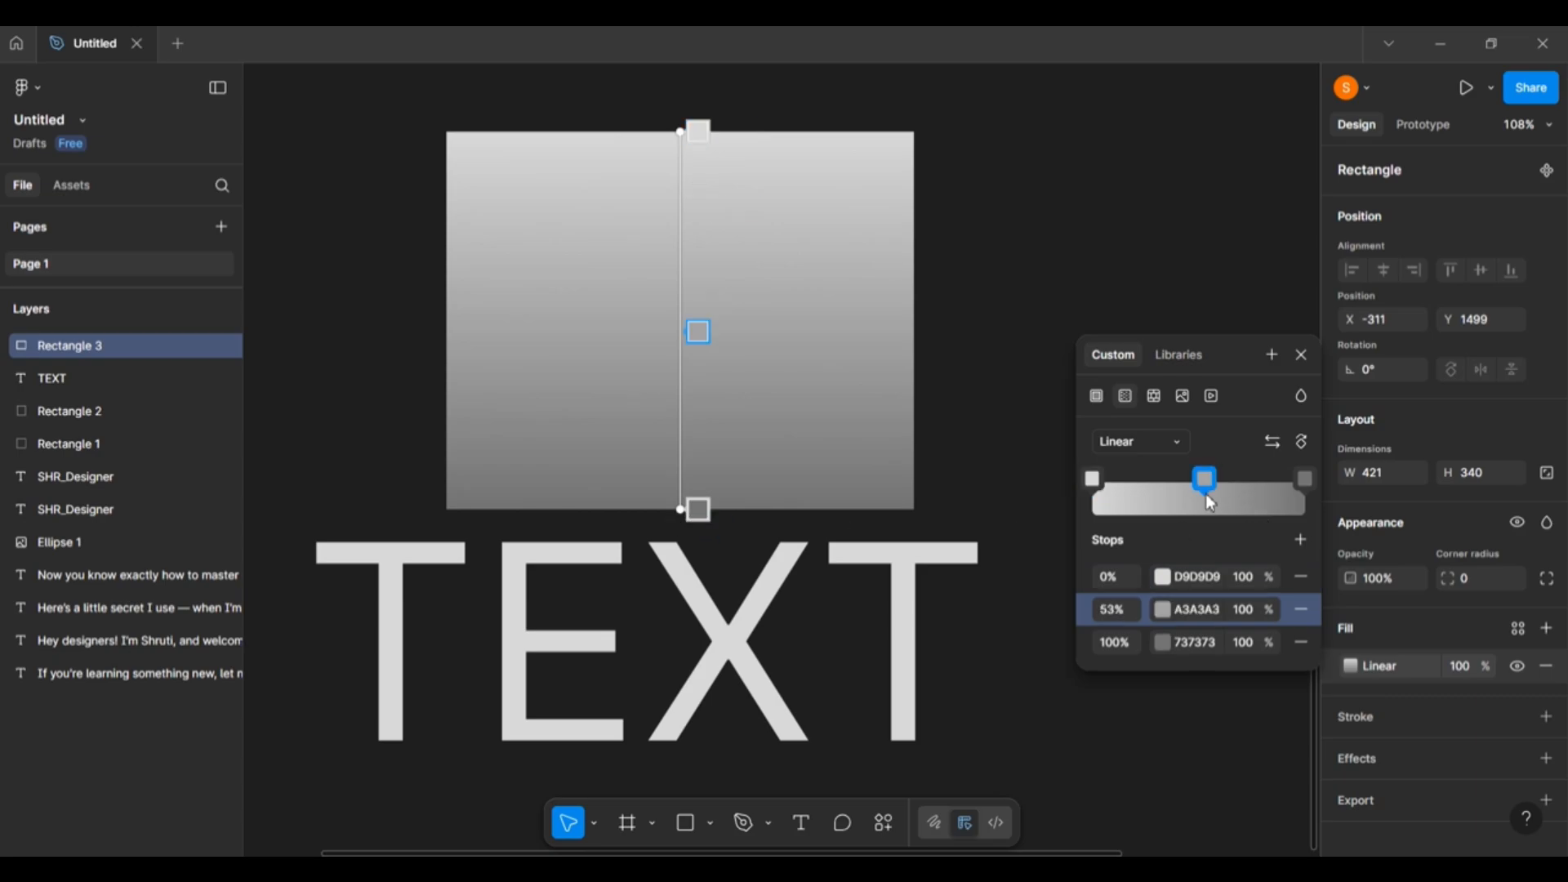
left_click(1151, 493)
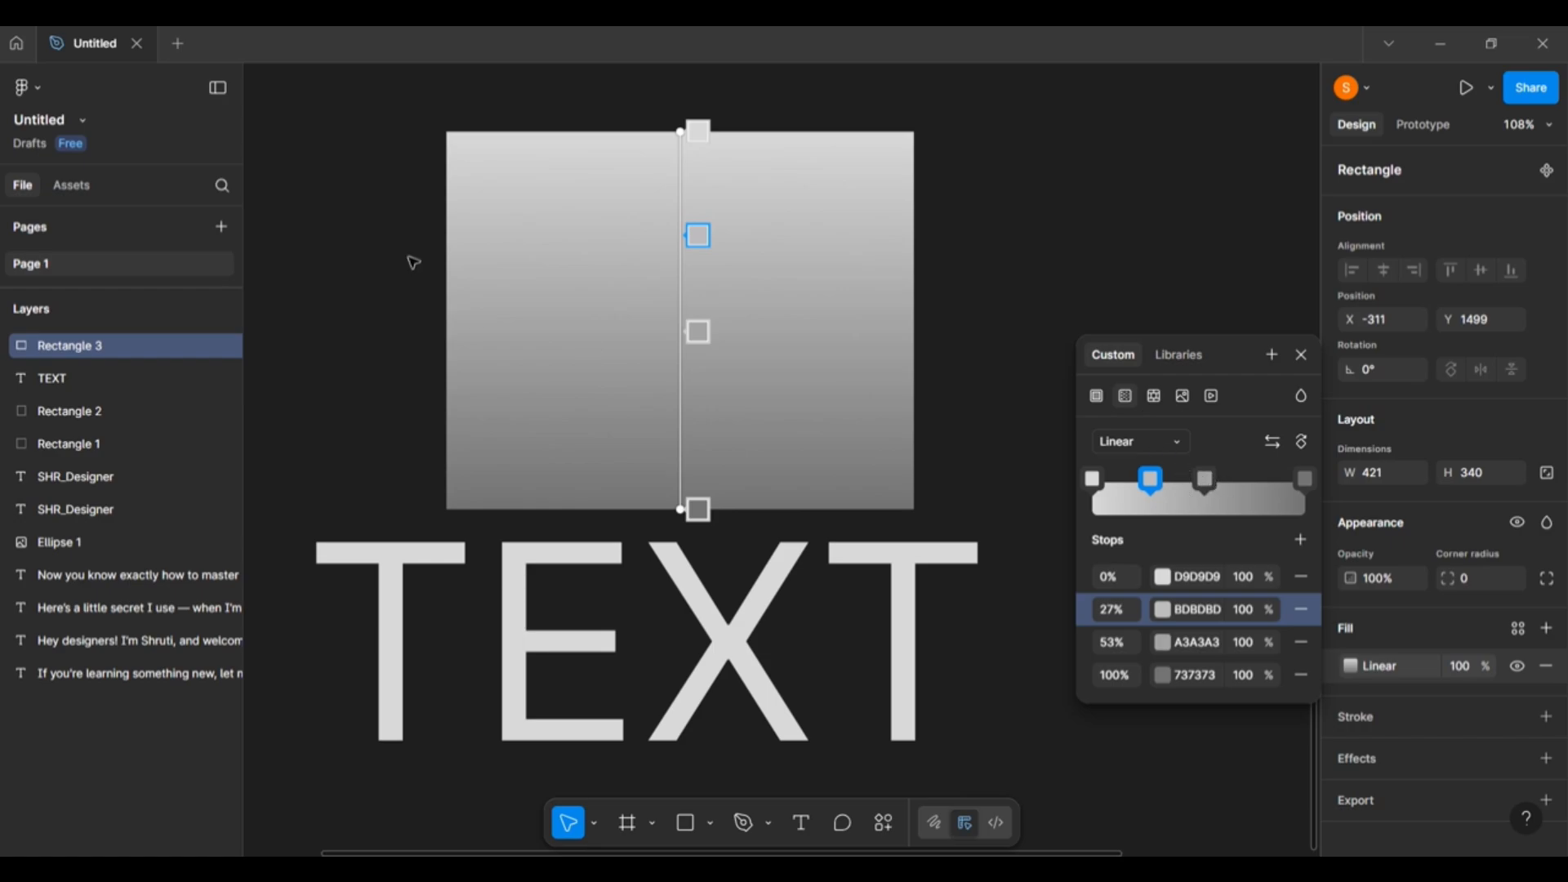
left_click(1153, 481)
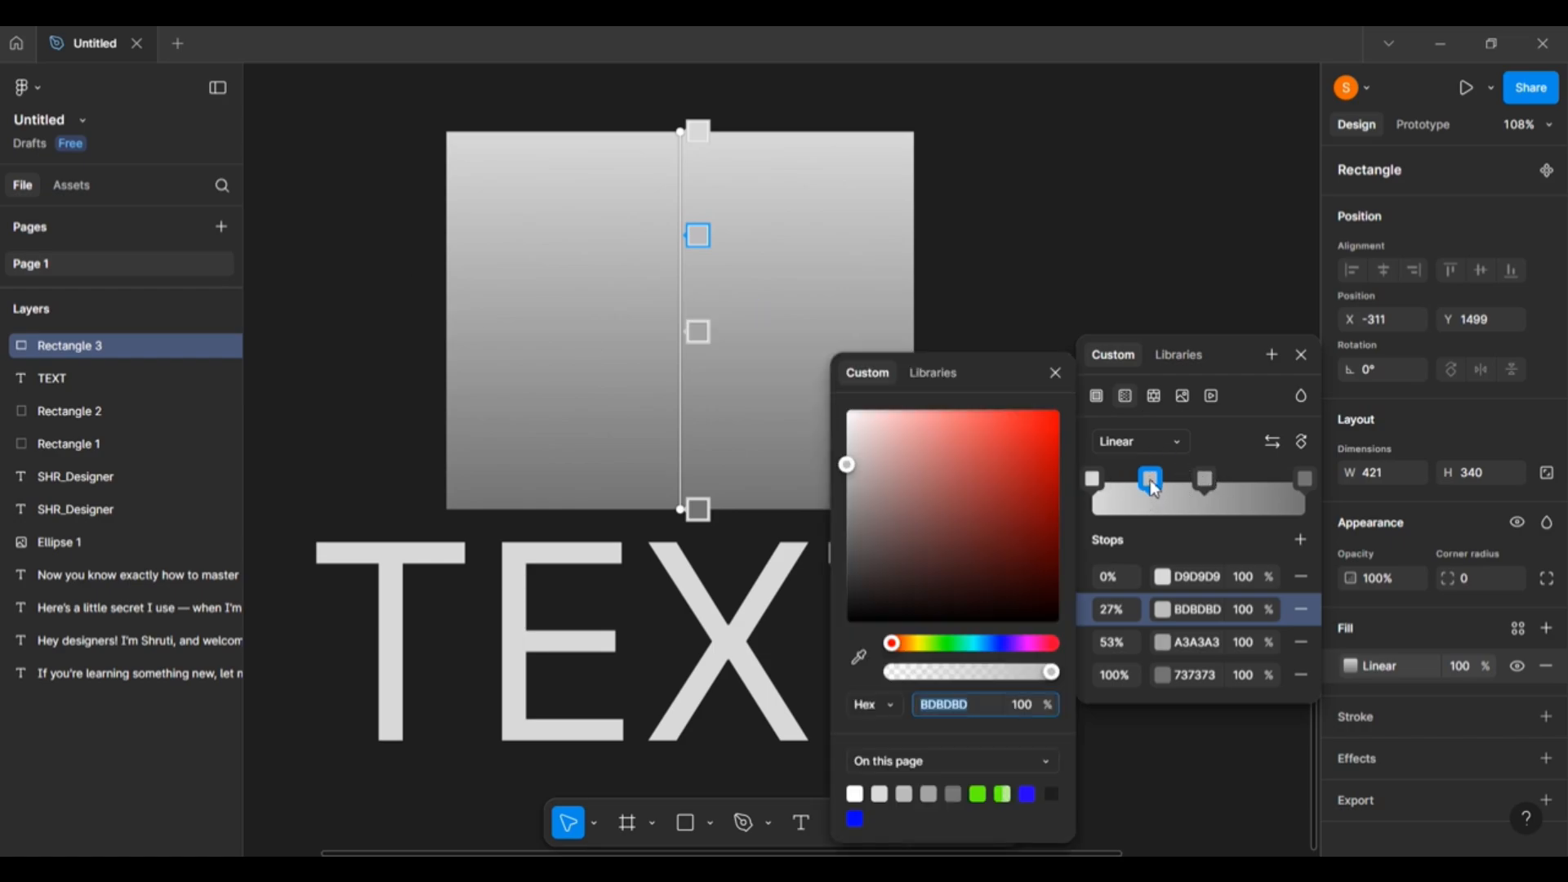
left_click_drag(923, 537, 1061, 384)
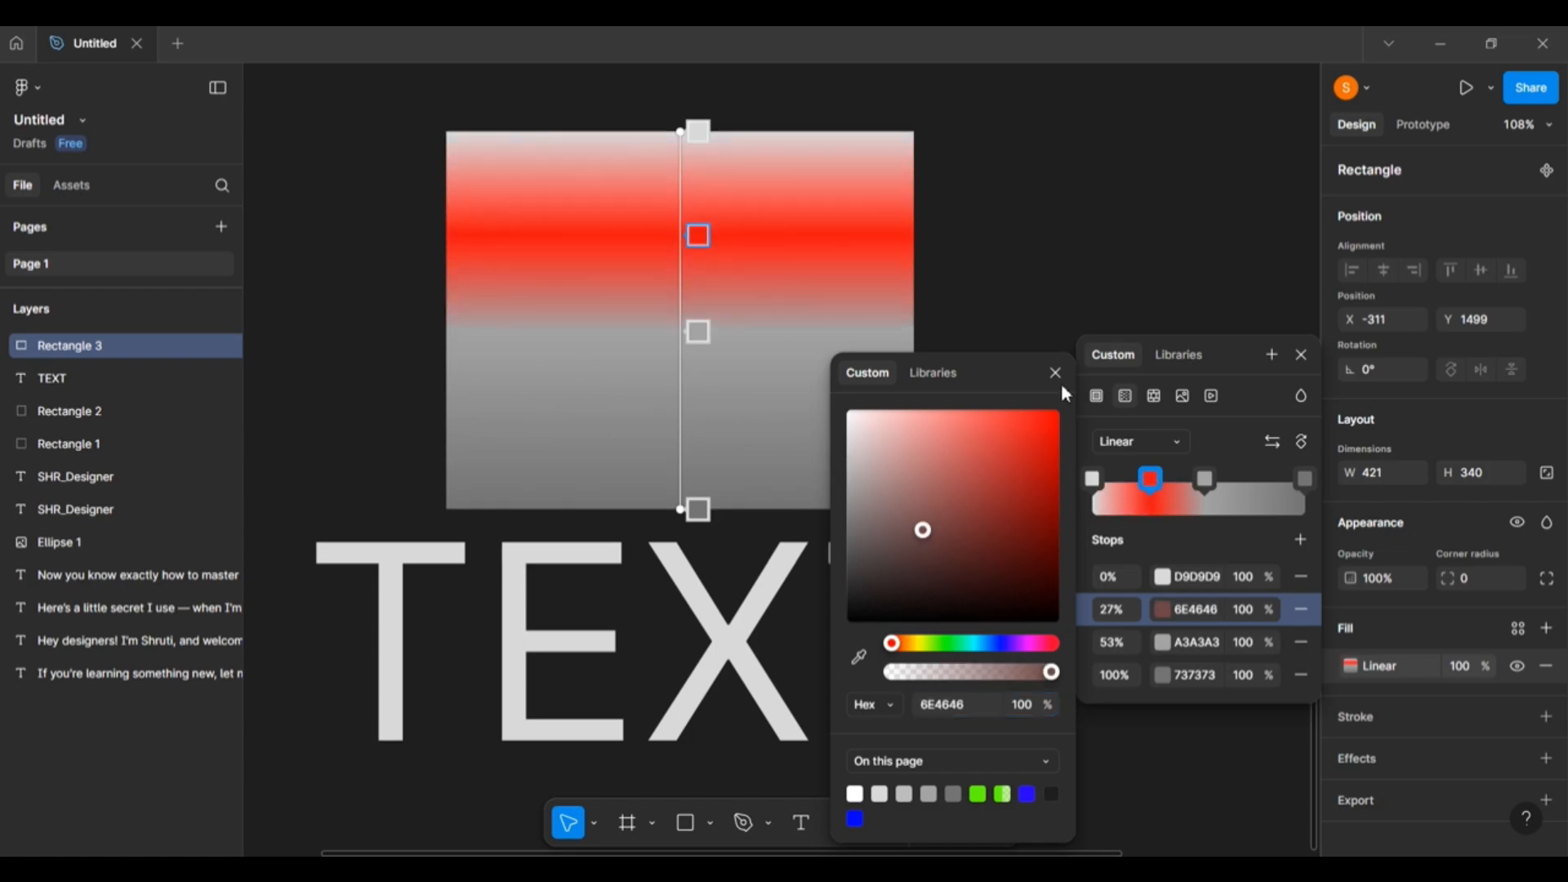
left_click(1304, 480)
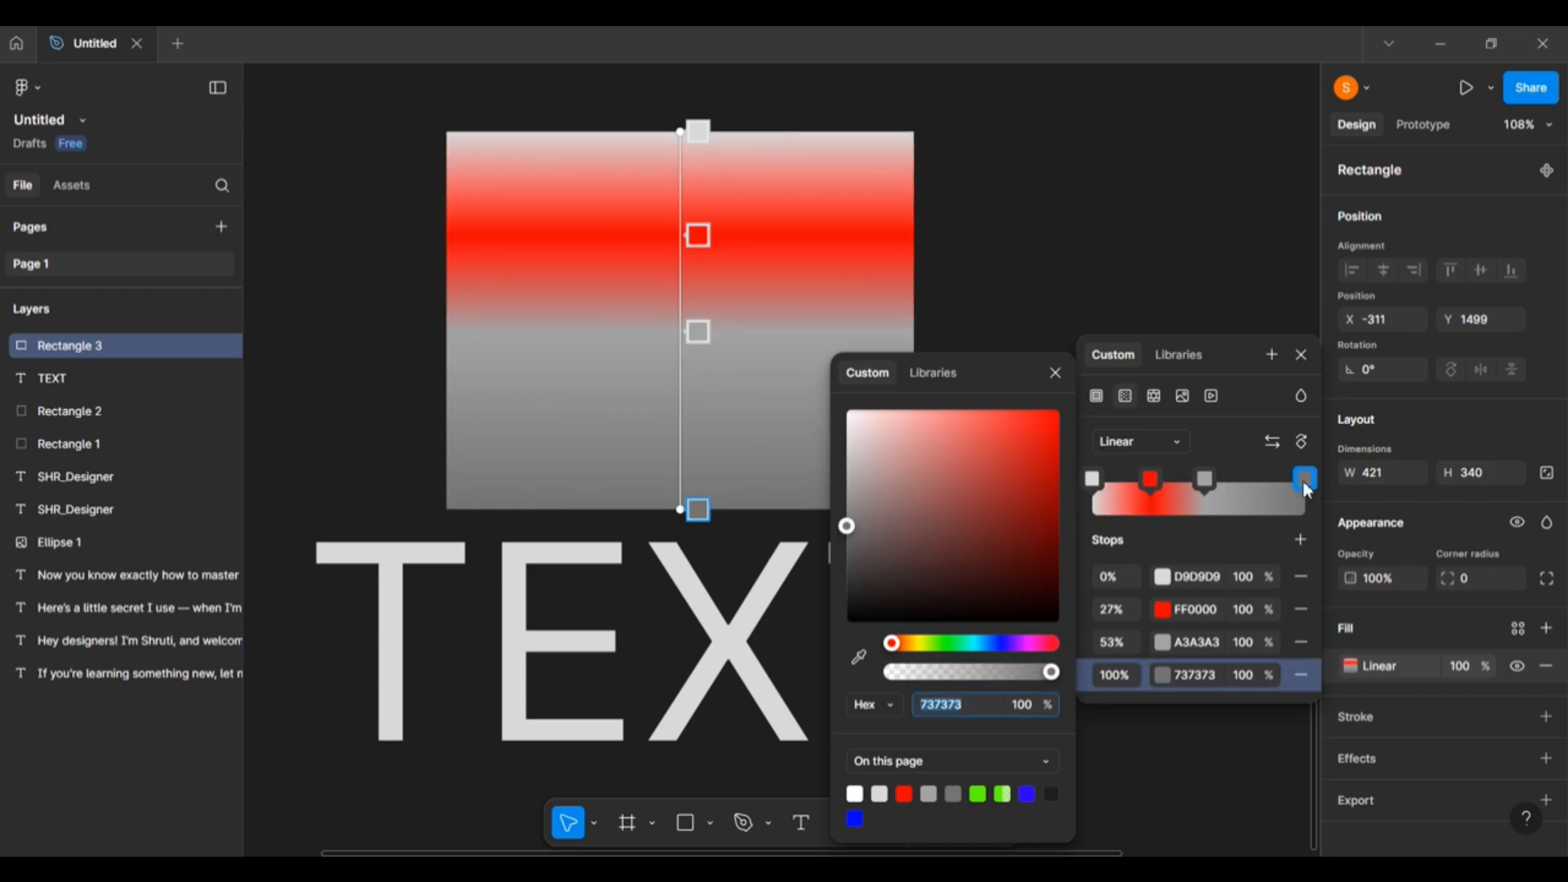
left_click(1011, 513)
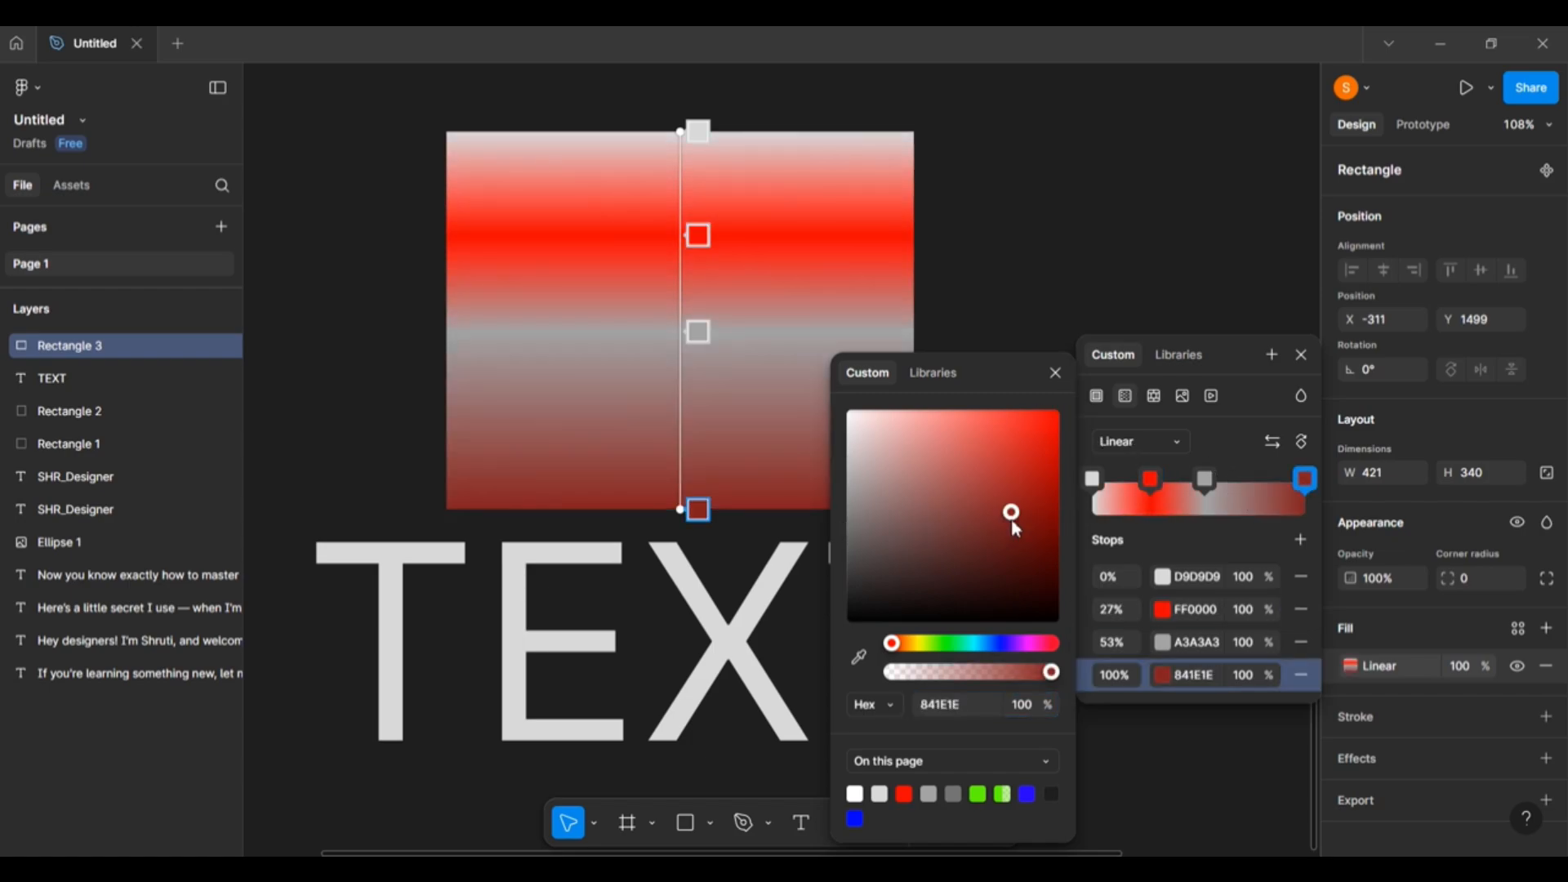
left_click(1210, 442)
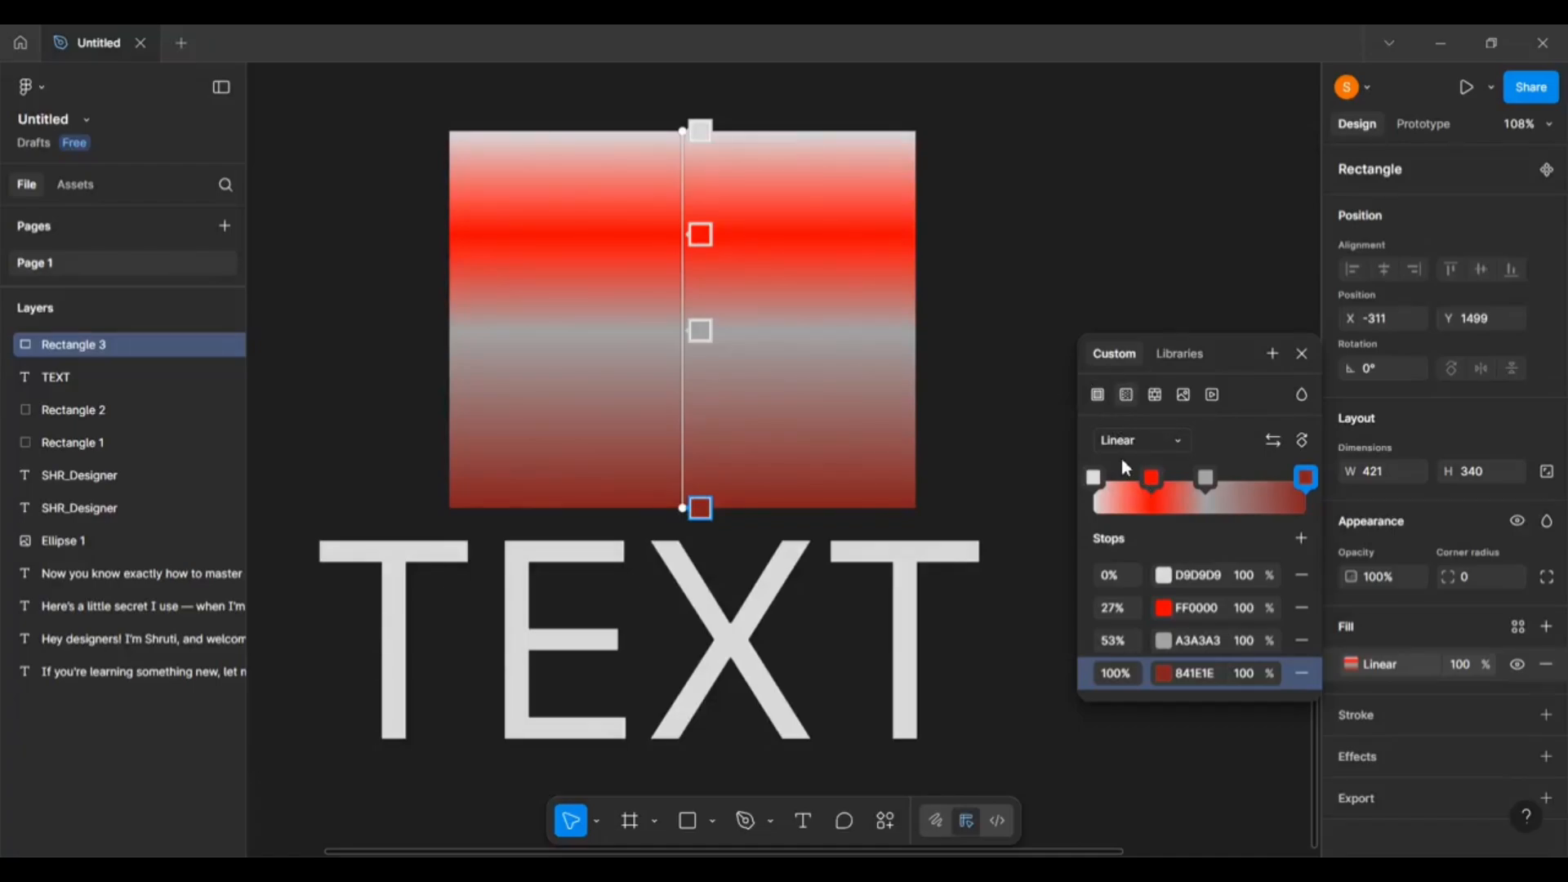
Change the rectangle's gradient type from Linear to Radial.
left_click(1182, 448)
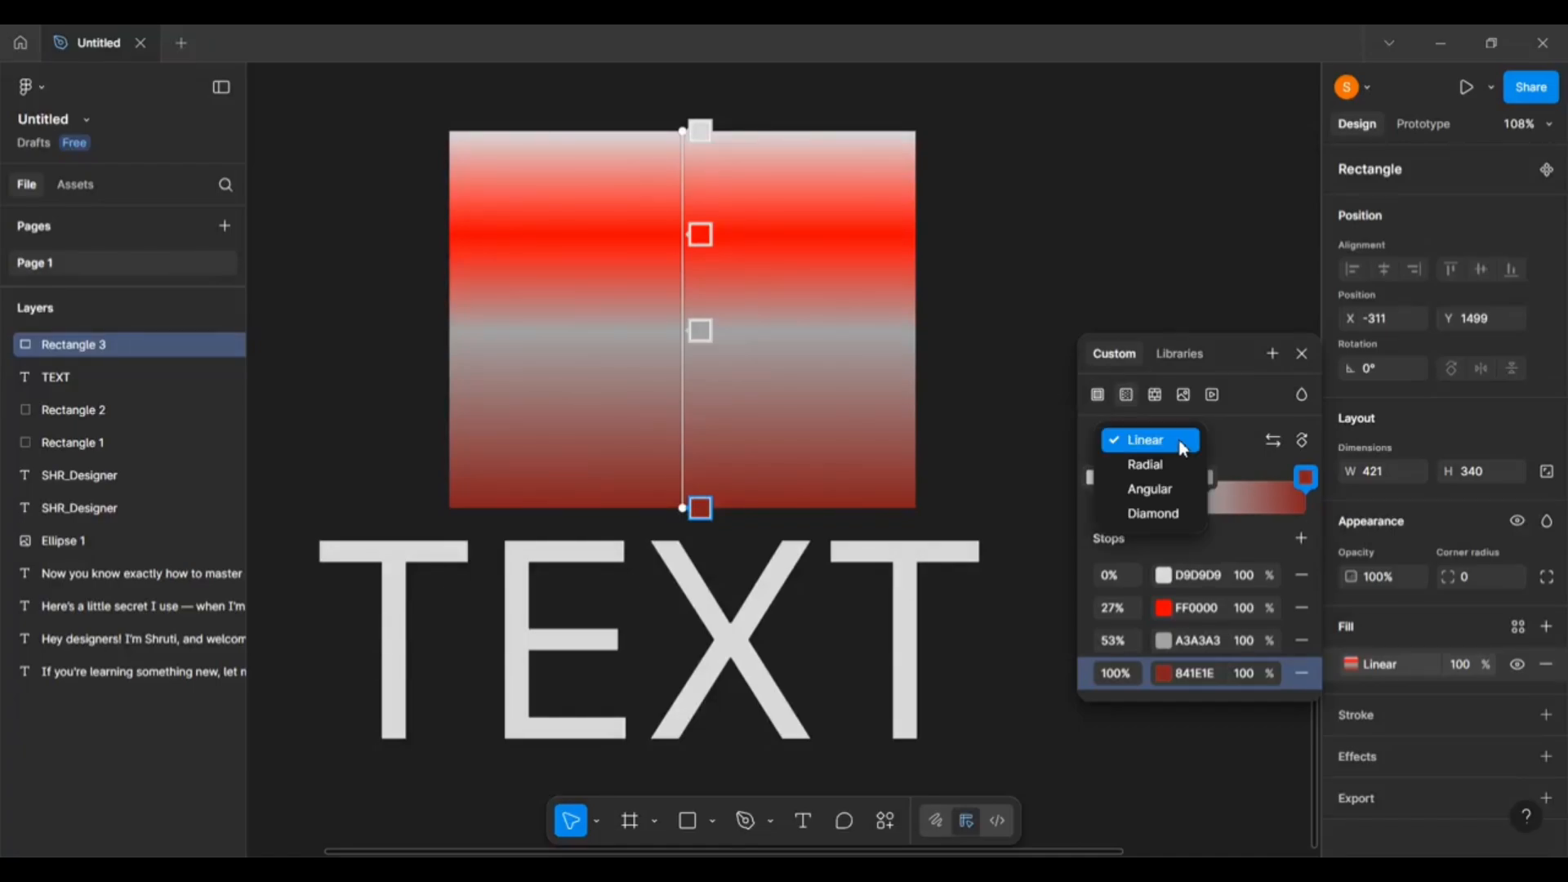
left_click(1120, 471)
left_click(699, 318)
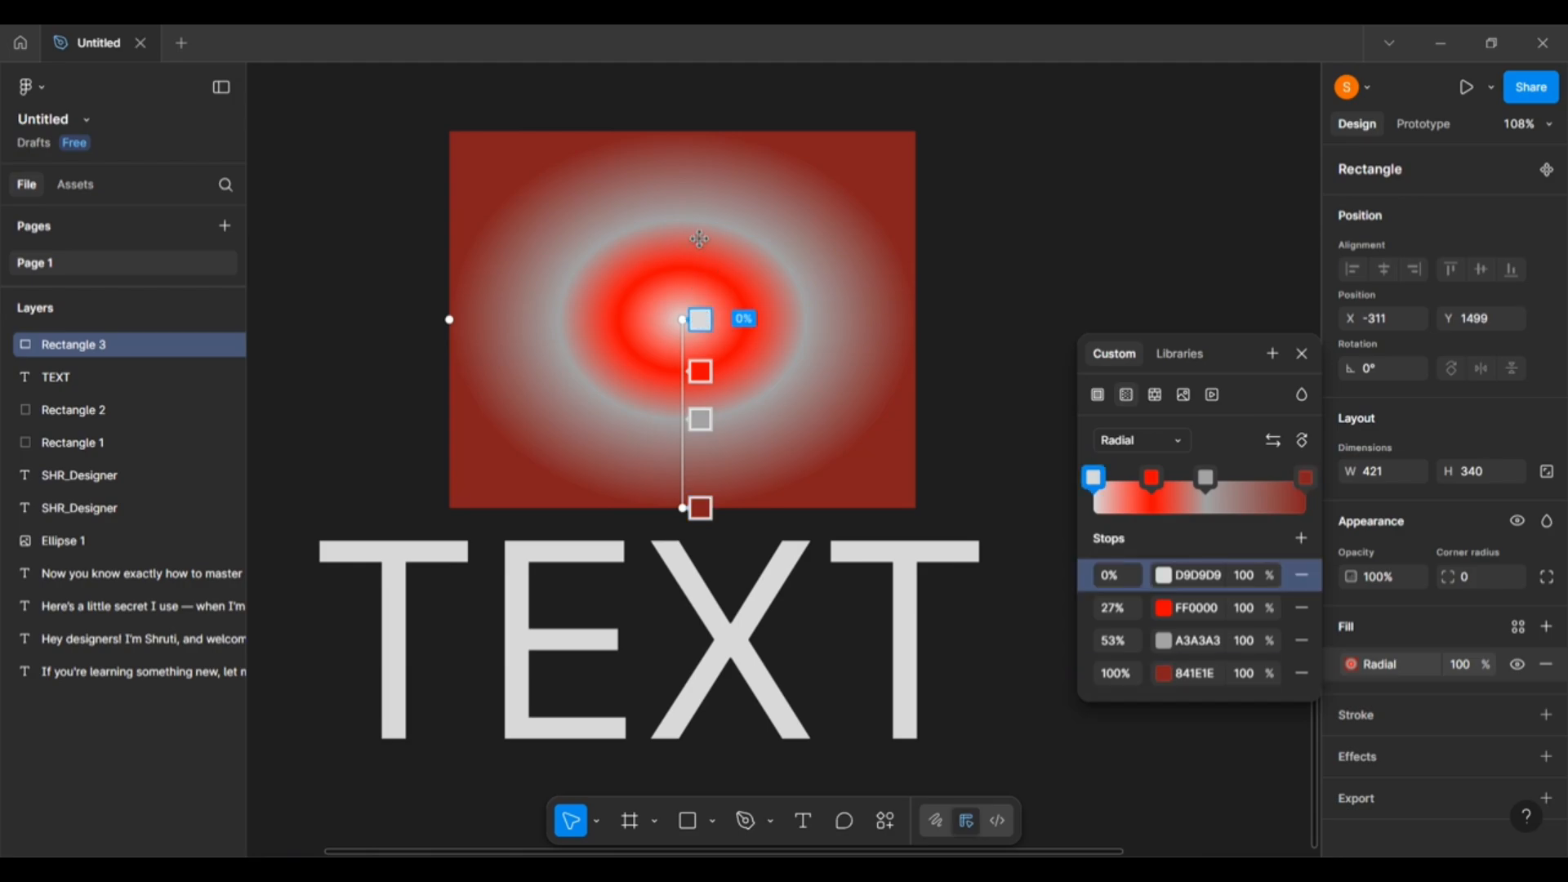
Delete the red 27% and grey 53% stops, keeping only D9D9D9 and 841E1E.
left_click(1152, 481)
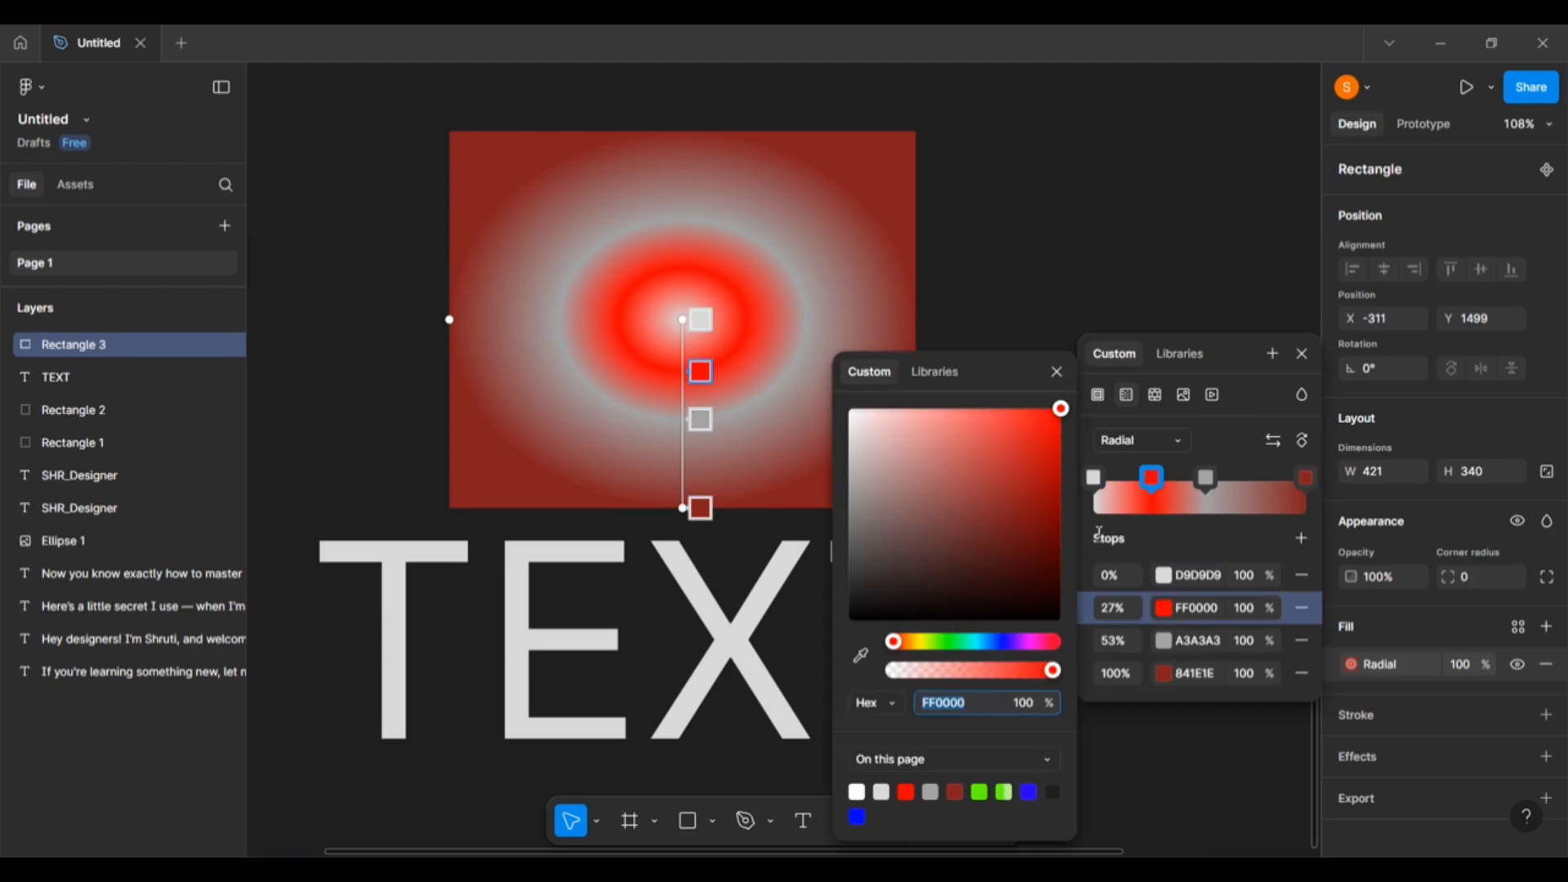
left_click(1155, 482)
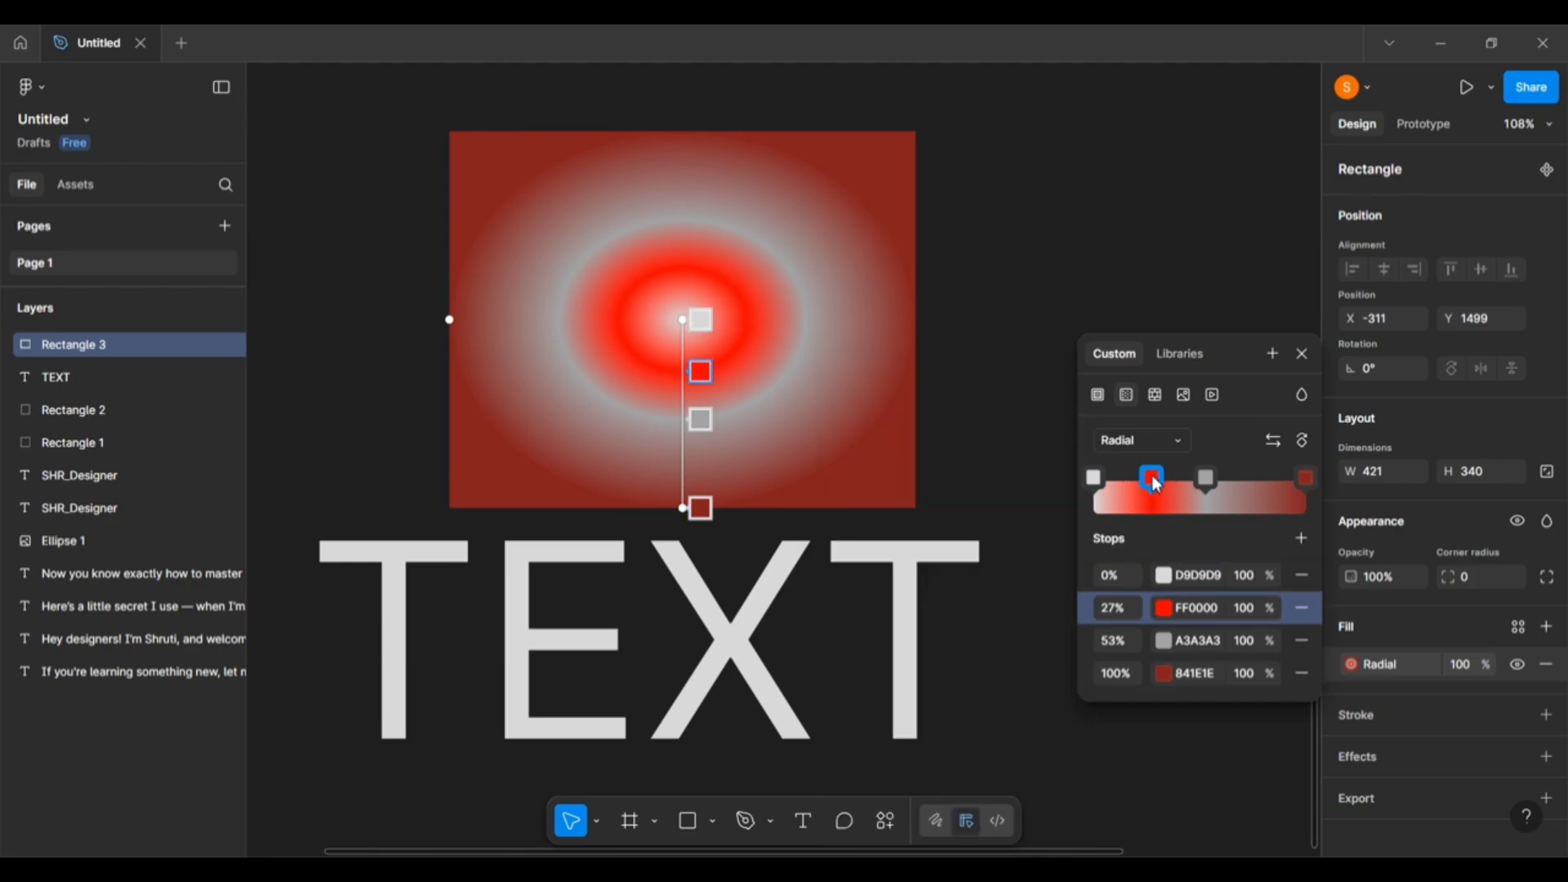
left_click(1154, 482)
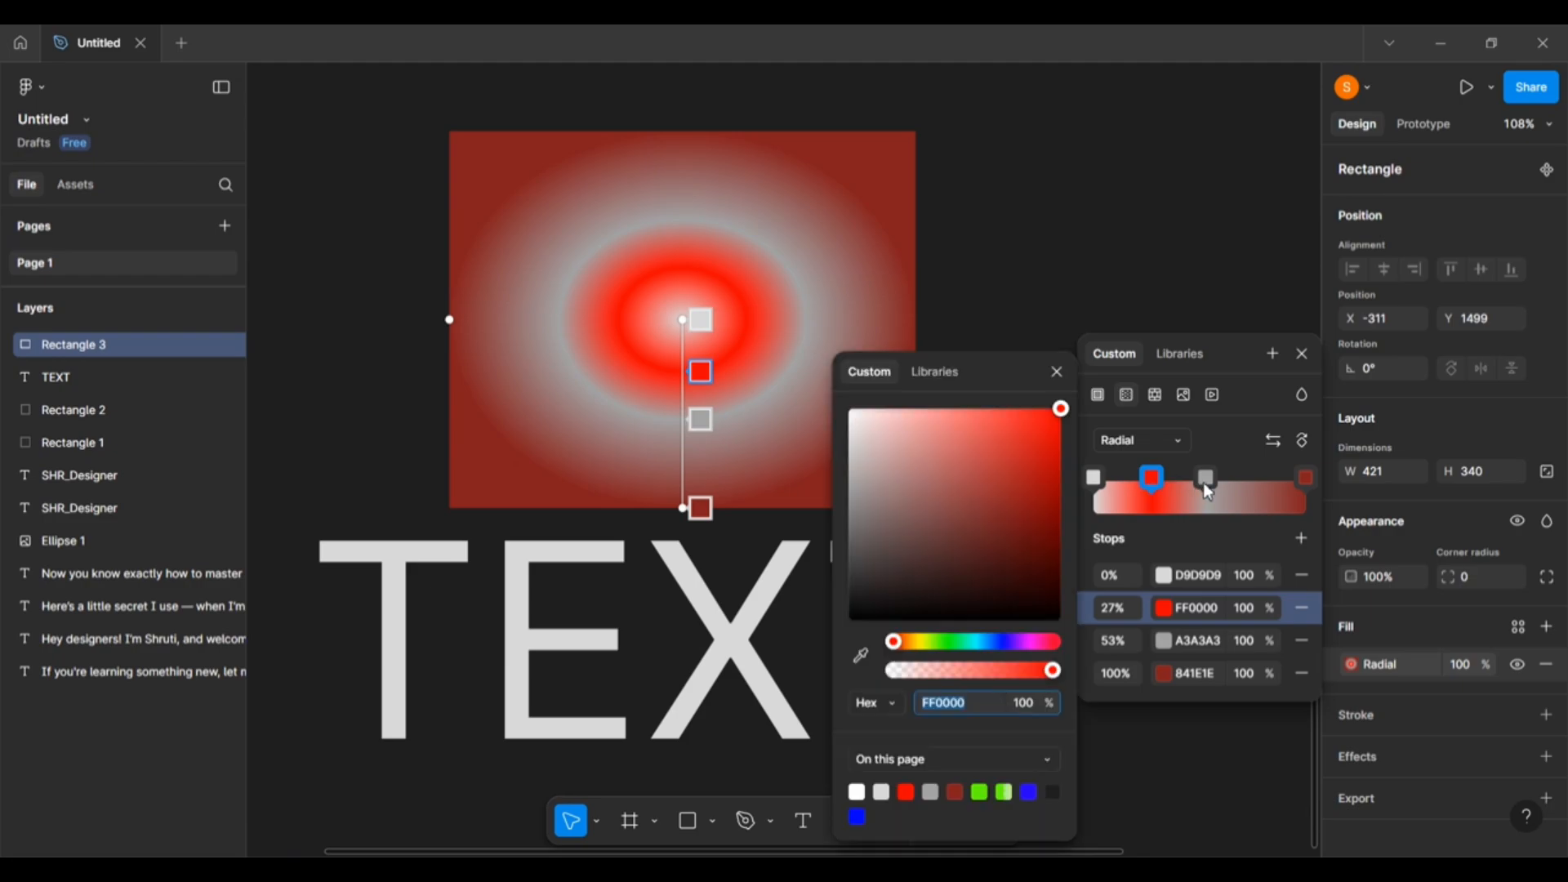
left_click(1207, 488)
left_click(1153, 482)
left_click(1154, 482)
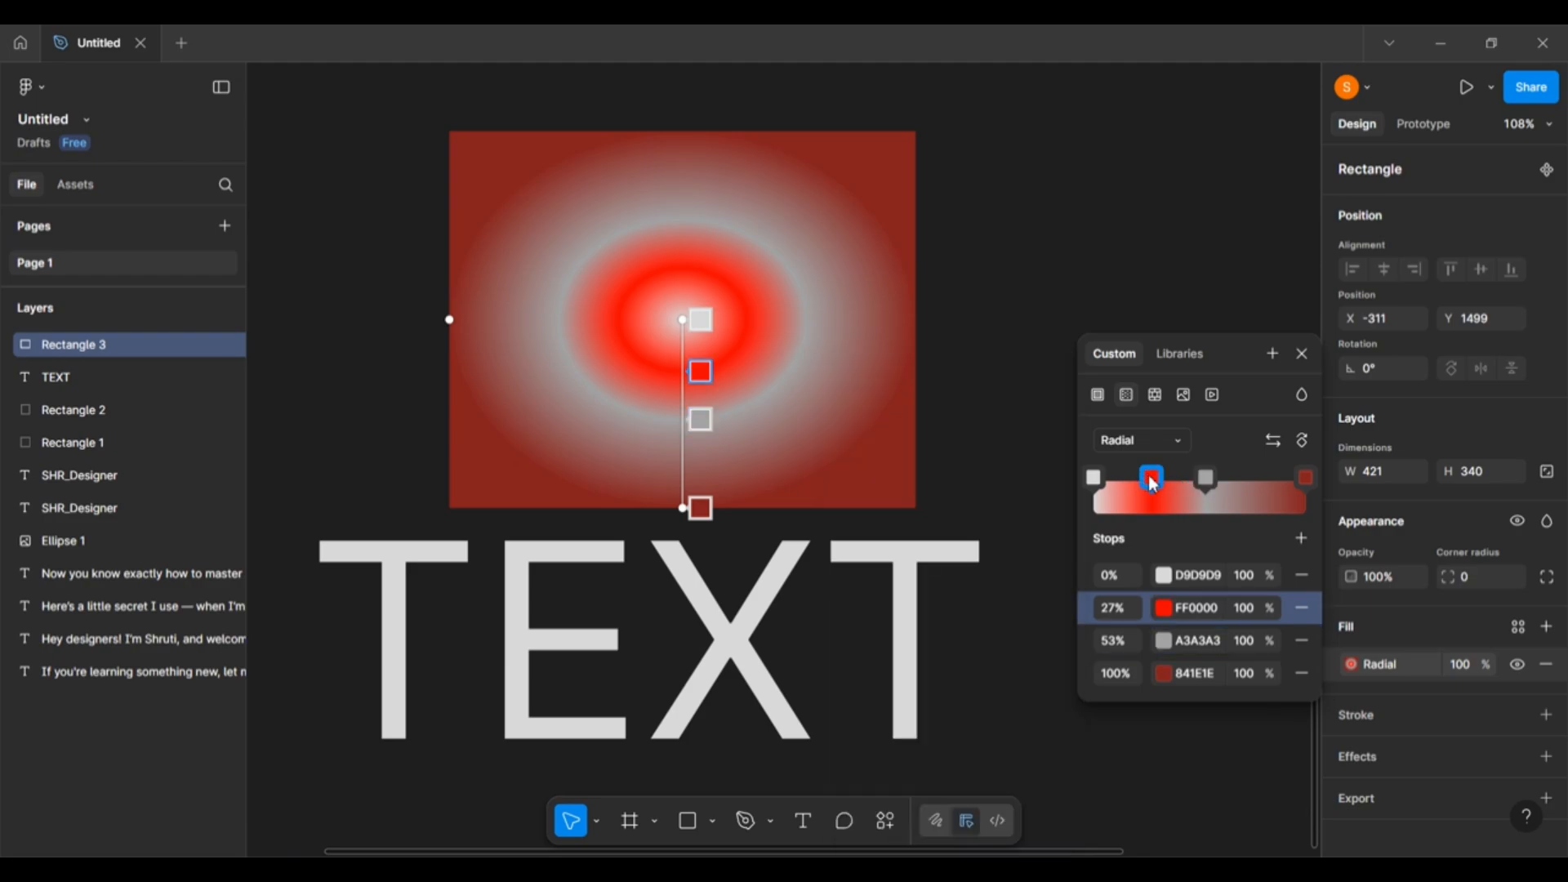
key("Delete")
left_click(1207, 480)
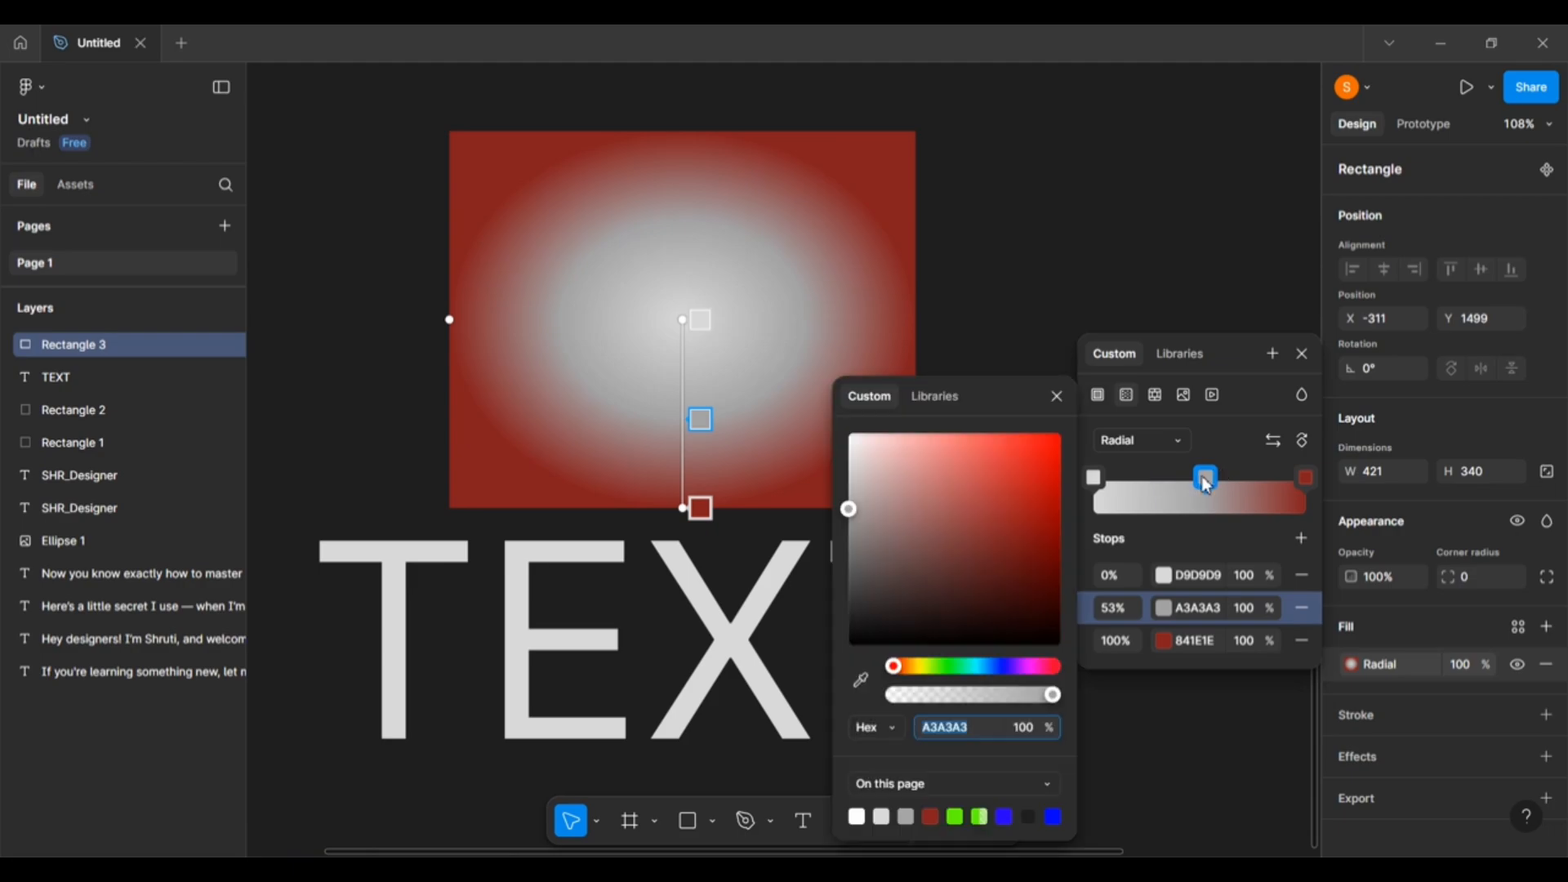
key("BackSpace")
left_click(1208, 482)
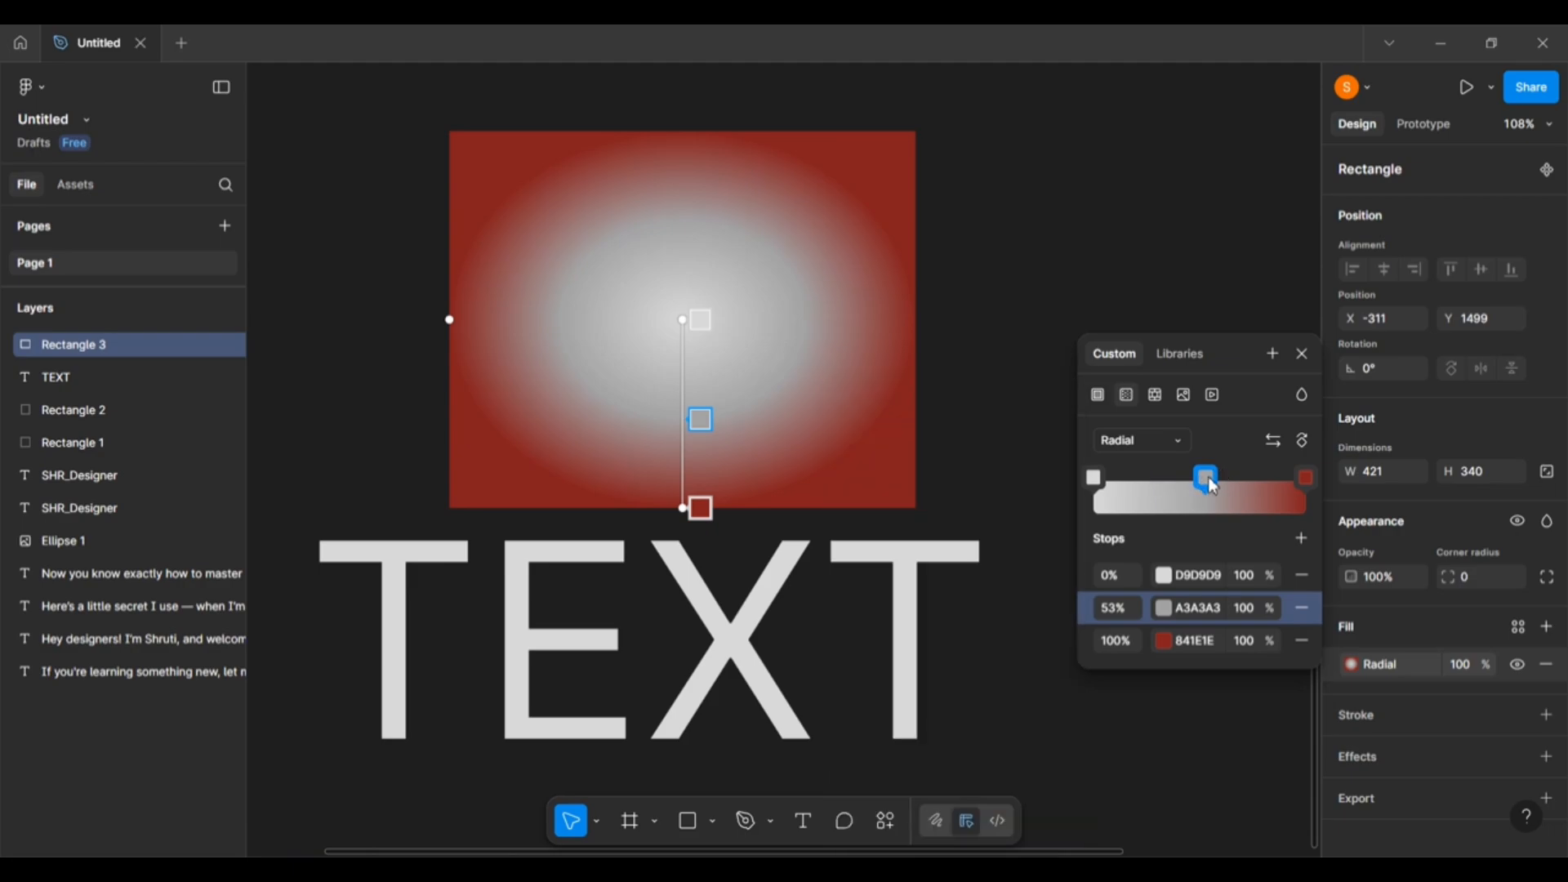
key("Delete")
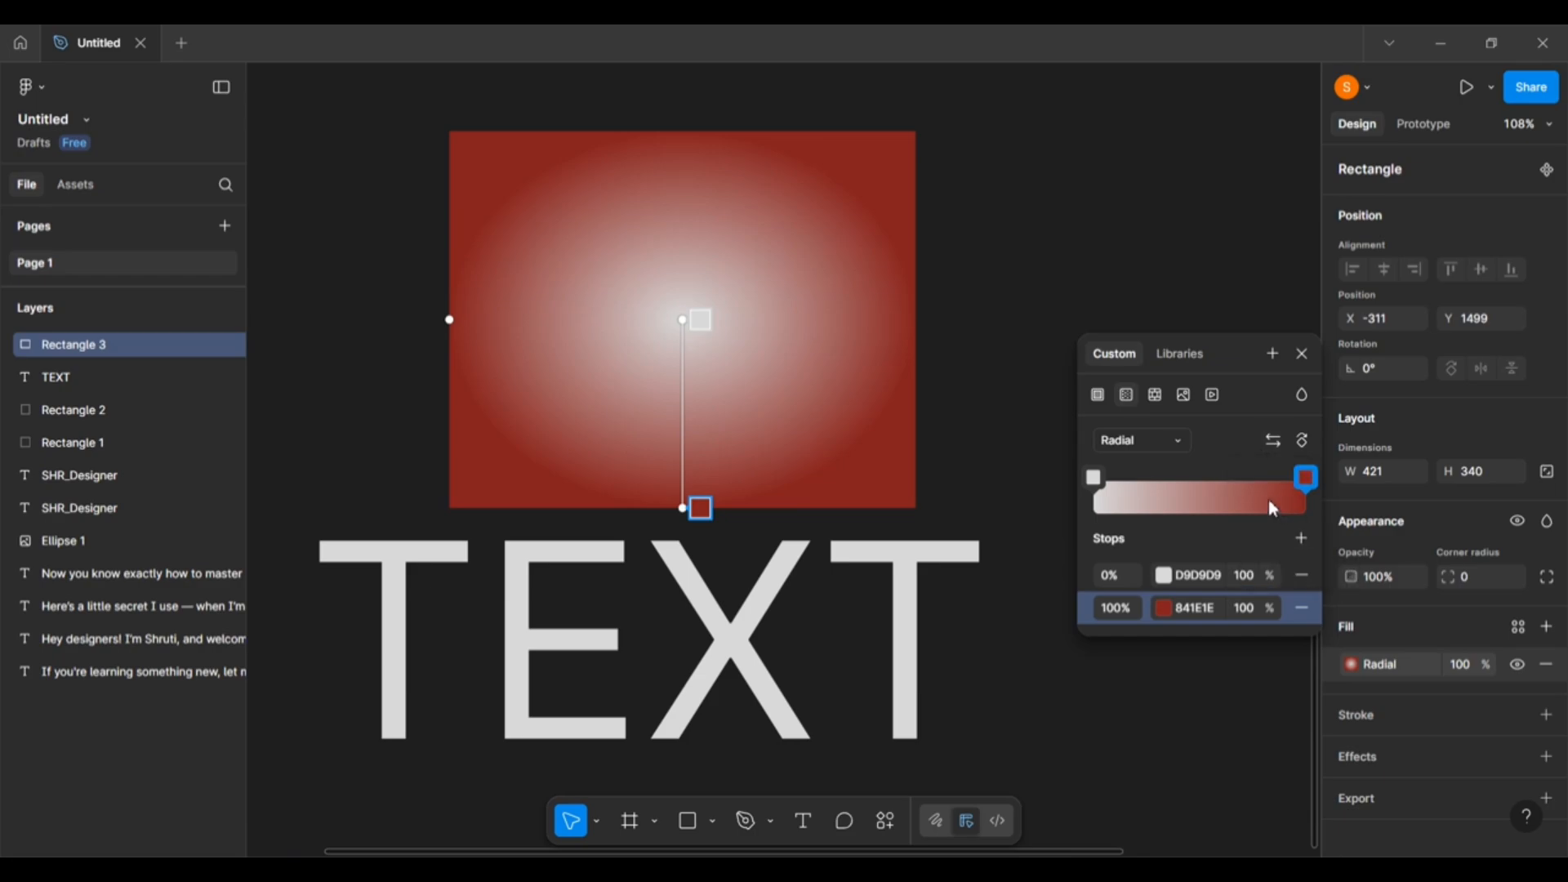
Flip the radial gradient so dark red 841E1E sits at the centre, with the centre handle returned to the middle.
left_click(1276, 445)
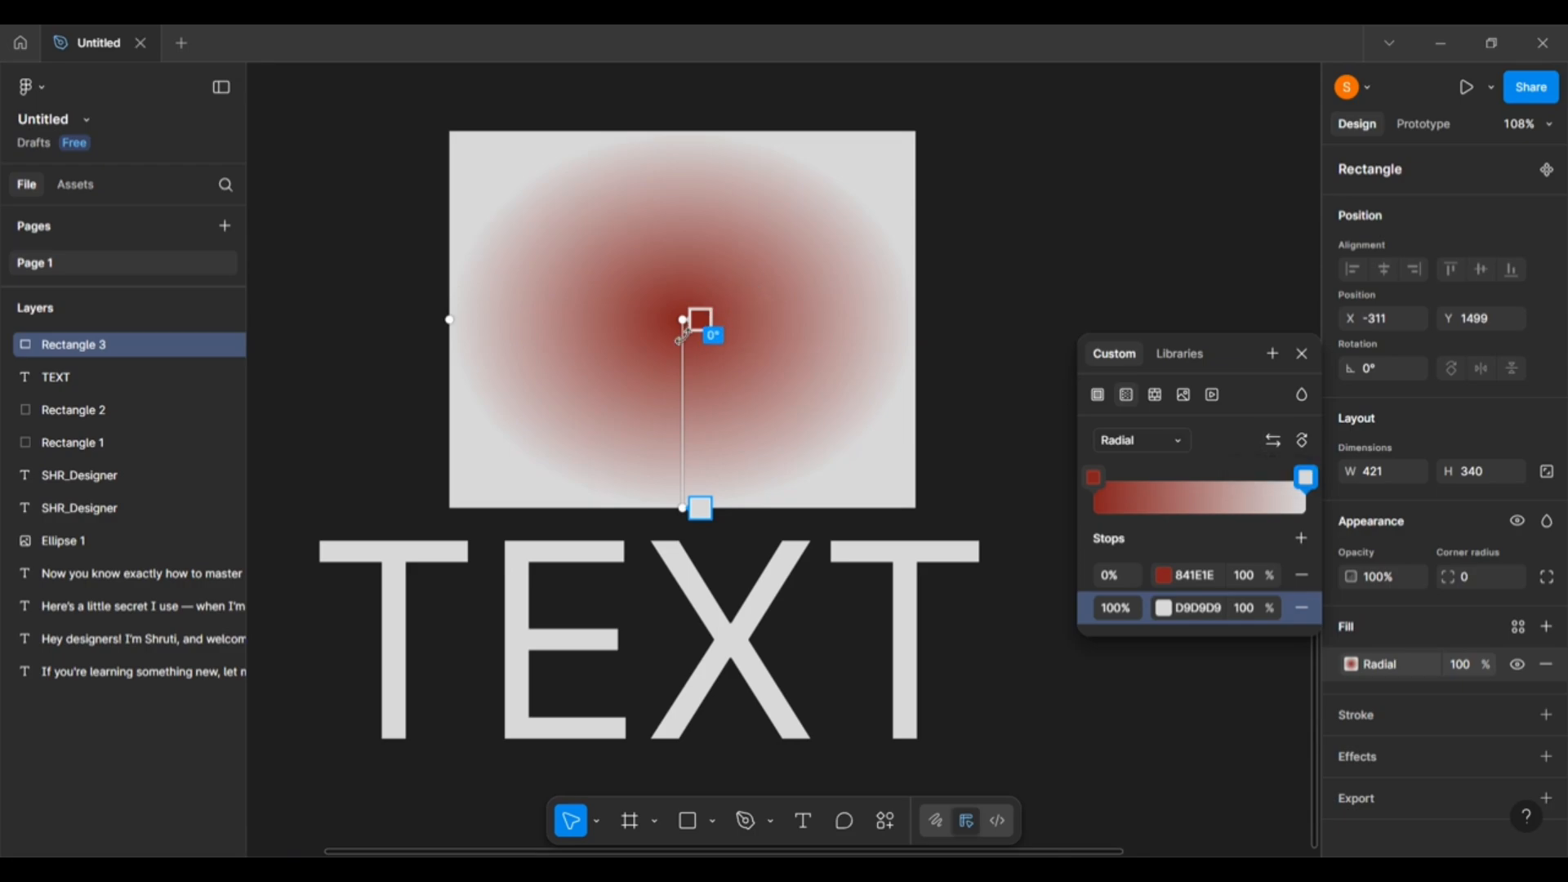
left_click_drag(684, 318, 501, 460)
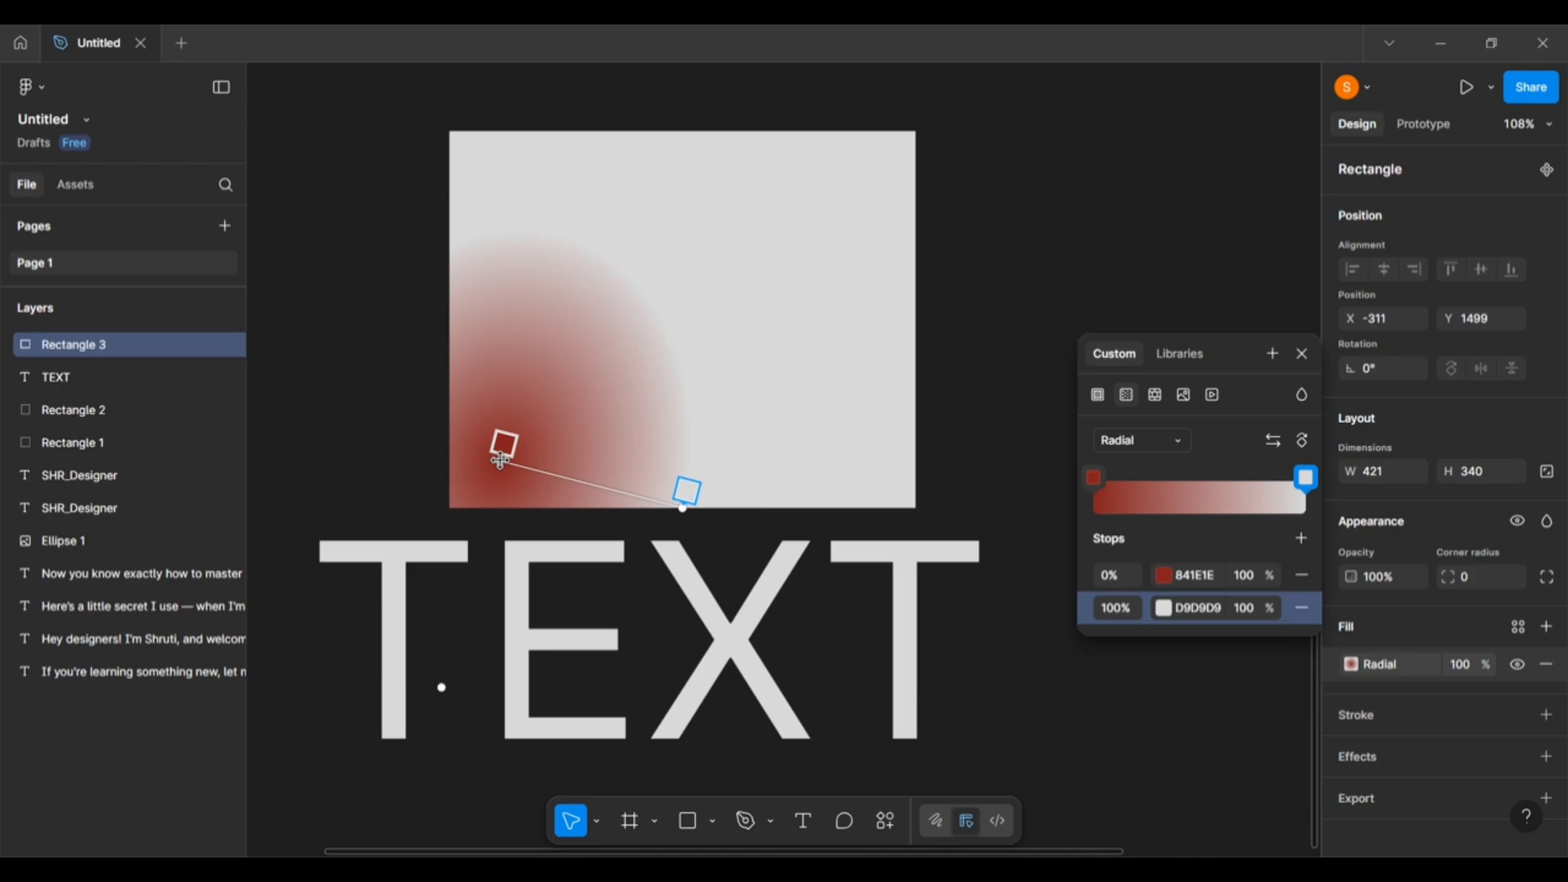
left_click_drag(500, 460, 682, 321)
left_click_drag(679, 326, 686, 312)
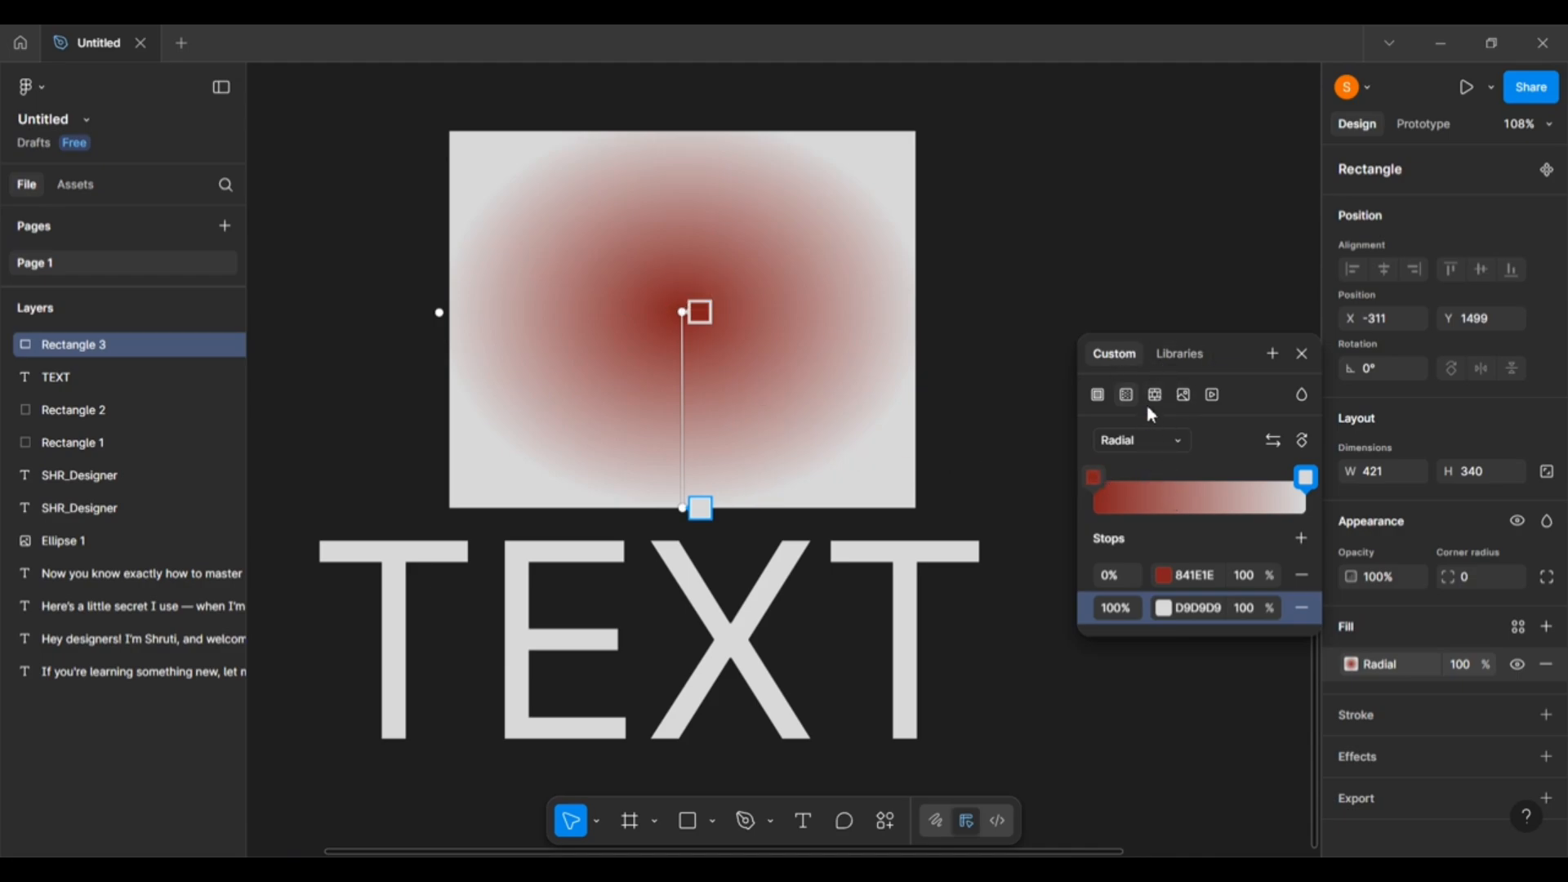
Switch the fill to an angular gradient, add an 87% stop, and turn the 48% stop blue.
left_click(1178, 441)
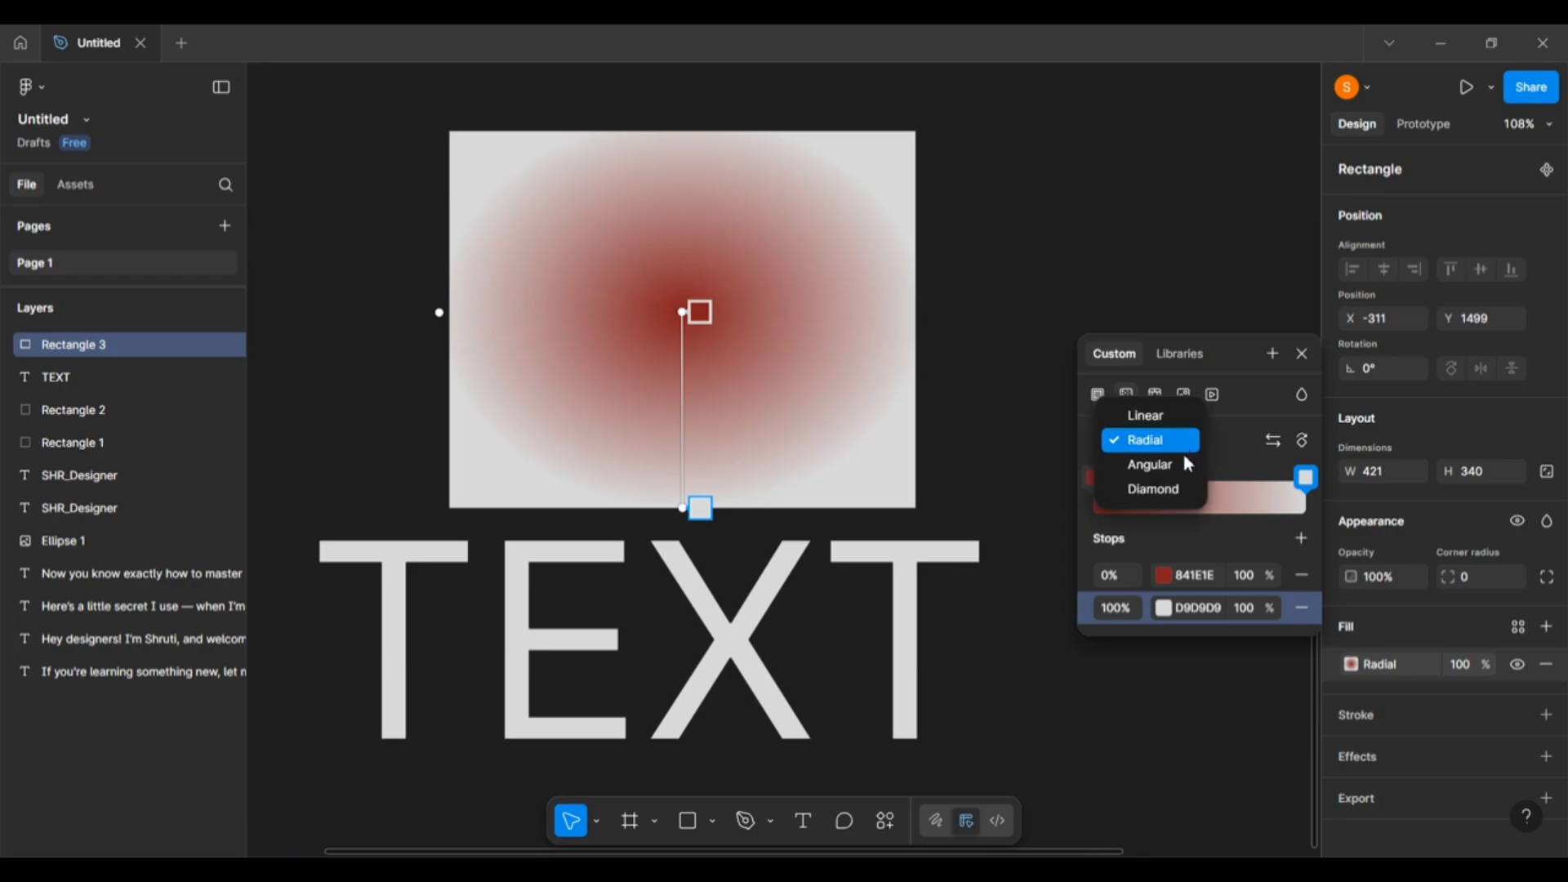
left_click(1166, 468)
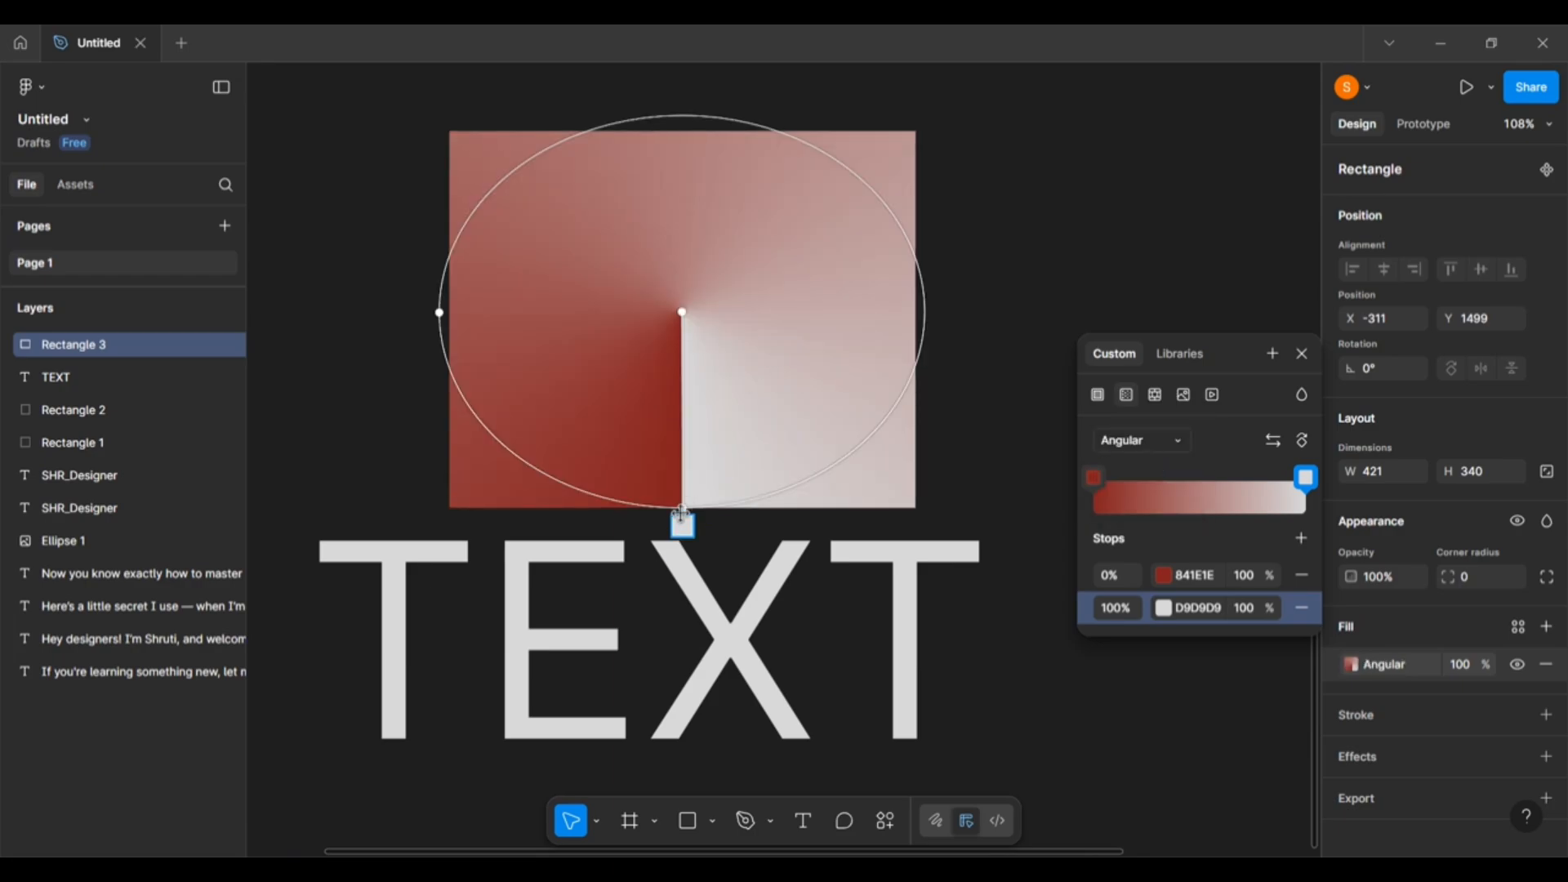
left_click_drag(694, 526, 659, 176)
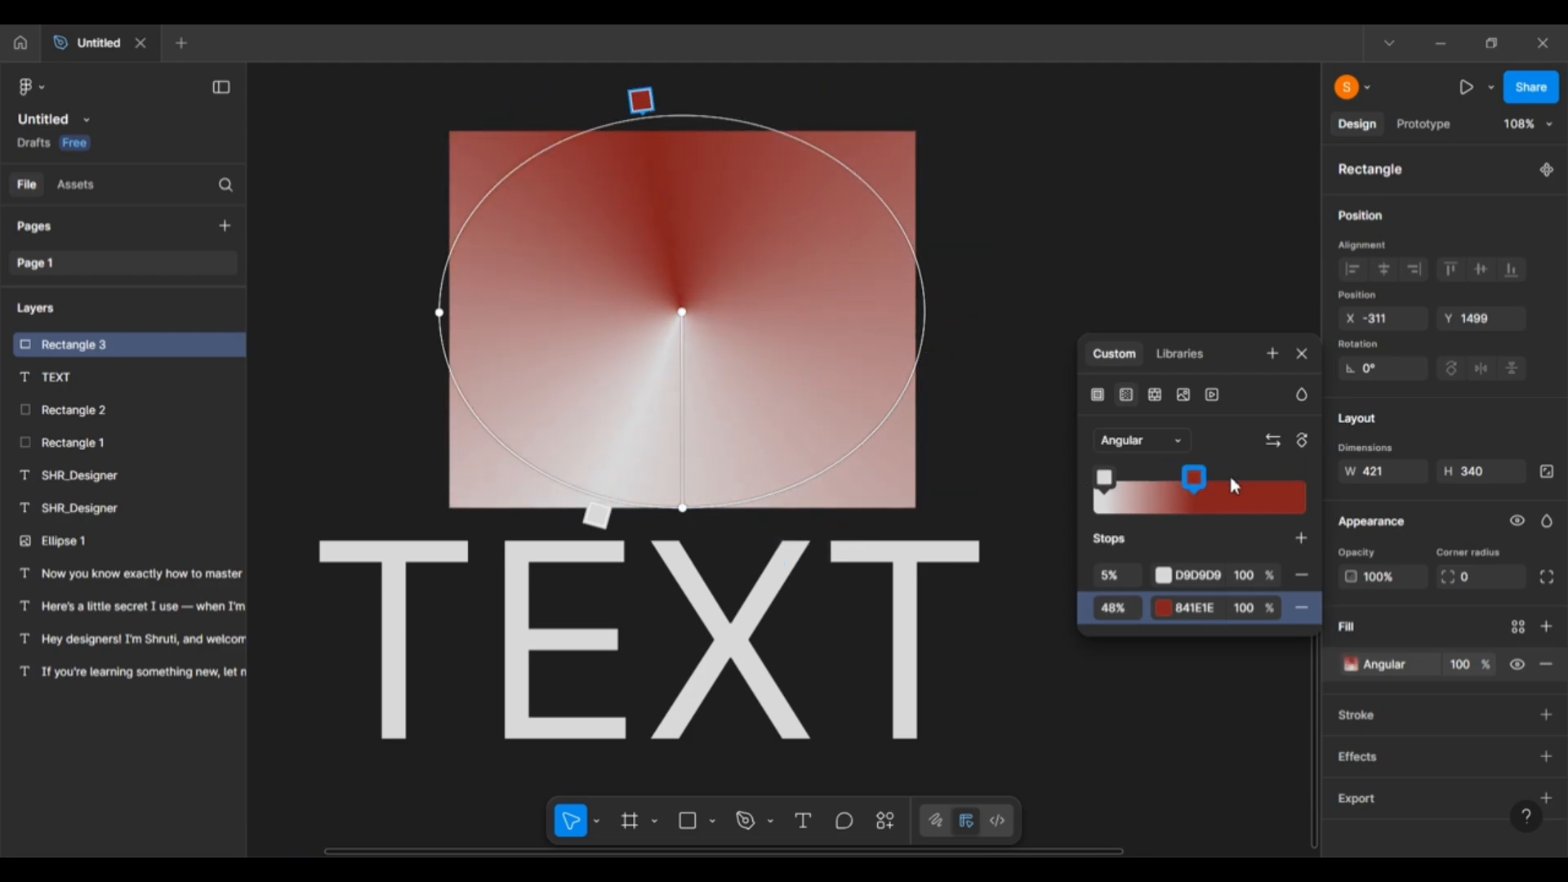
left_click(1282, 506)
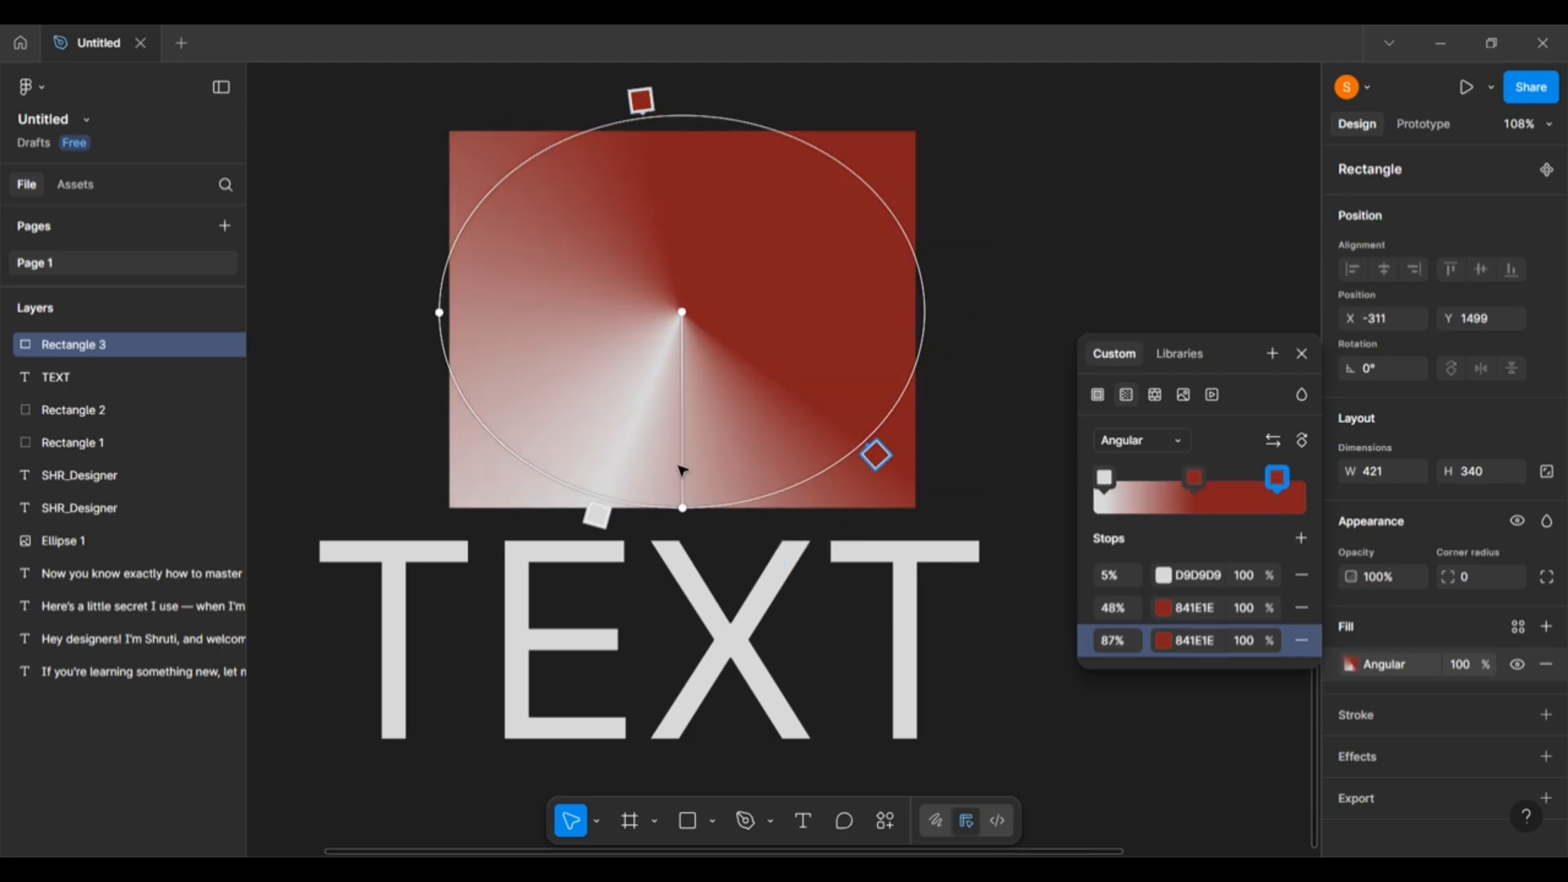
left_click(1194, 482)
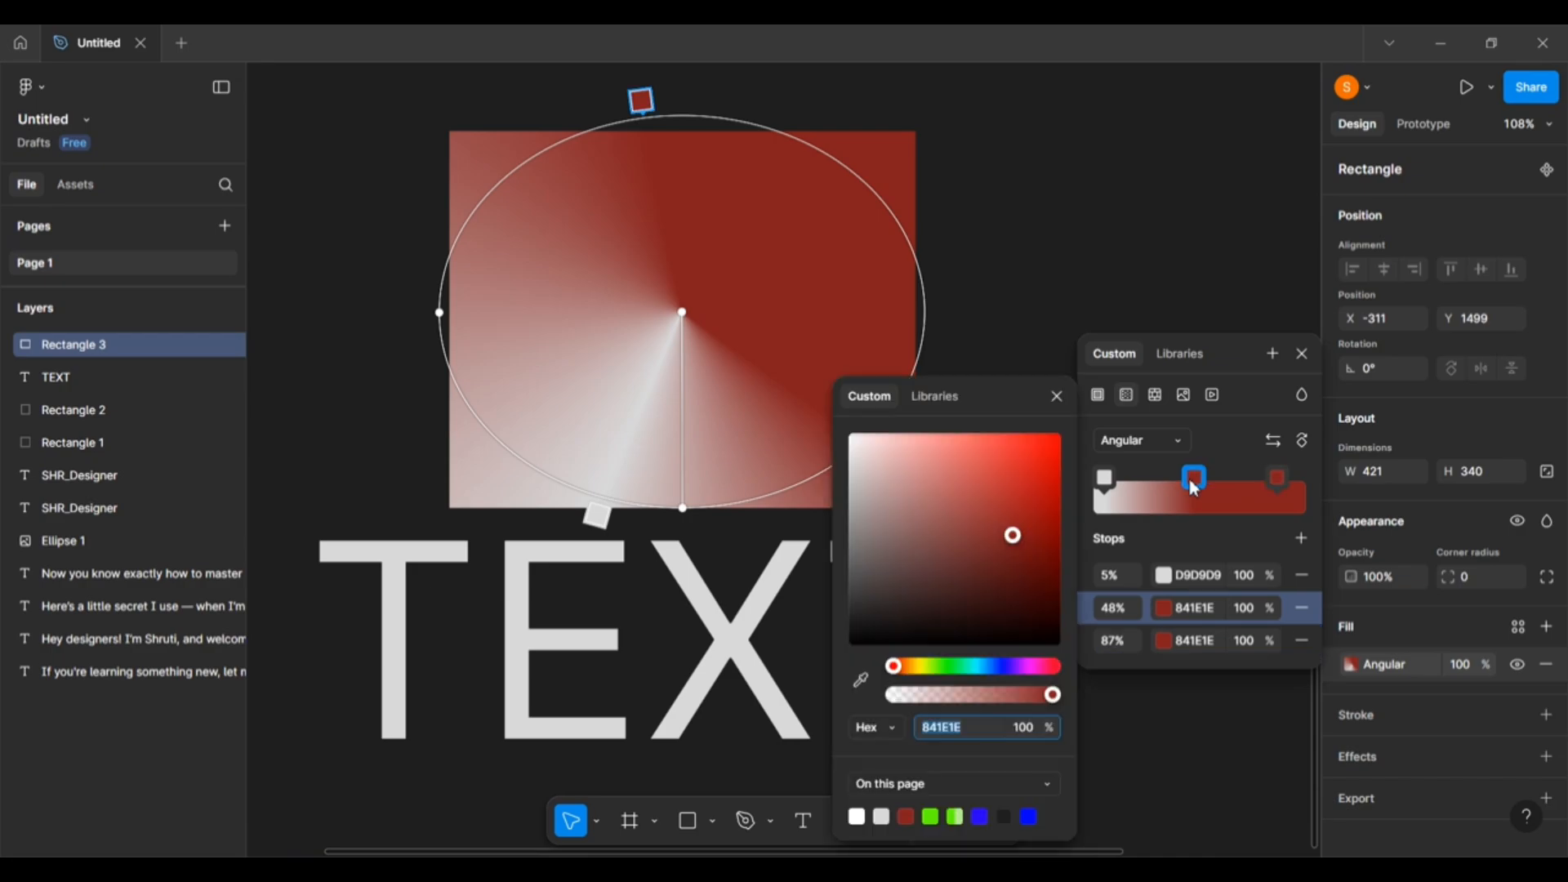
left_click(997, 669)
left_click(837, 305)
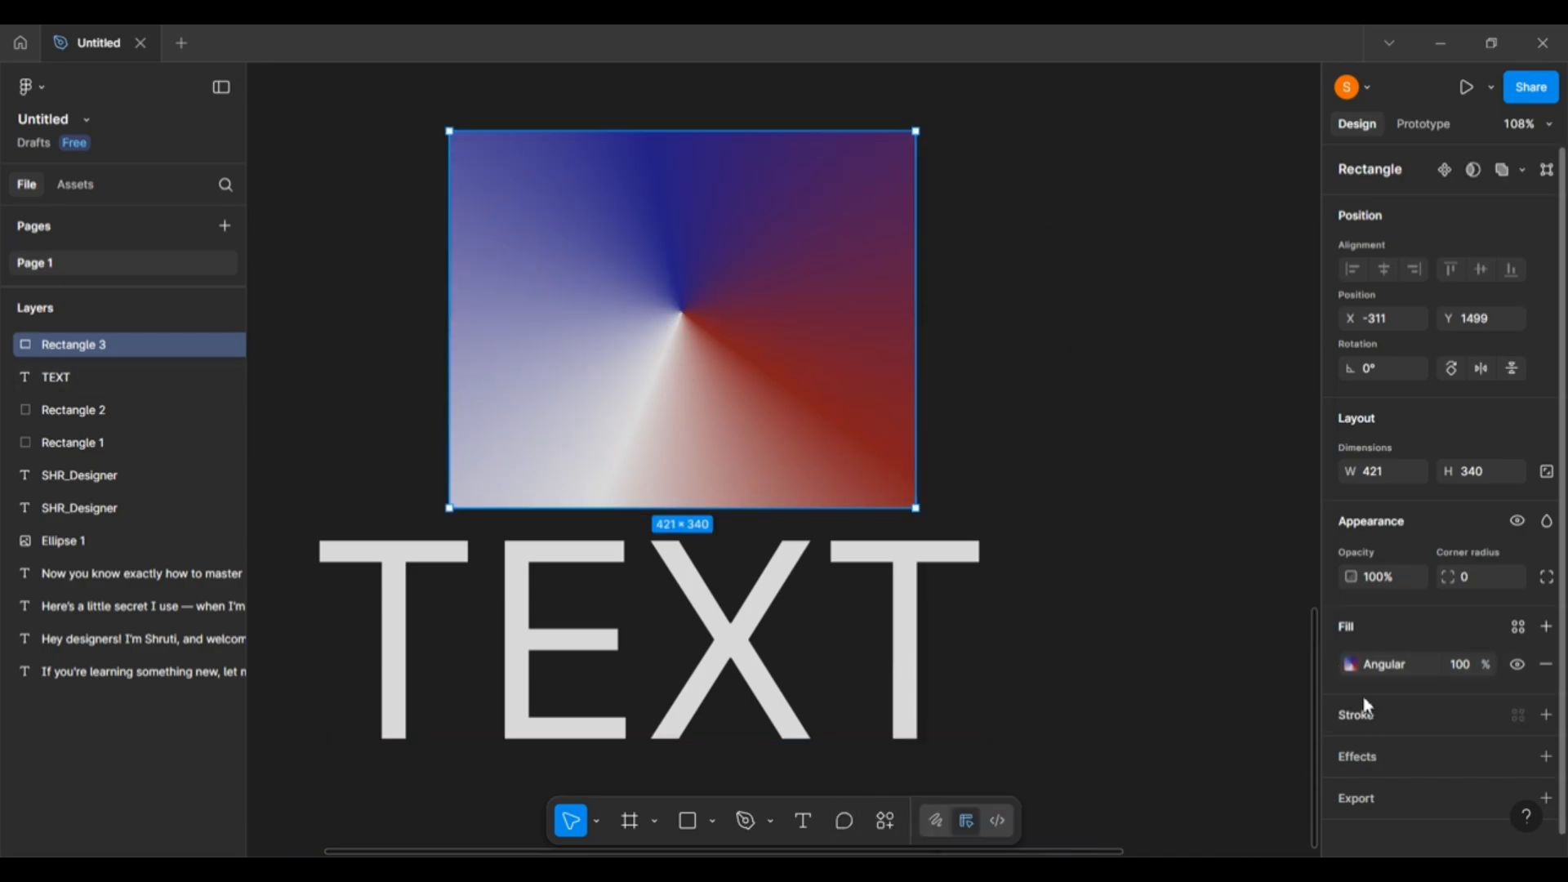
Delete the red 87% stop so the sweep runs from D9D9D9 to blue 231E84.
left_click(1352, 665)
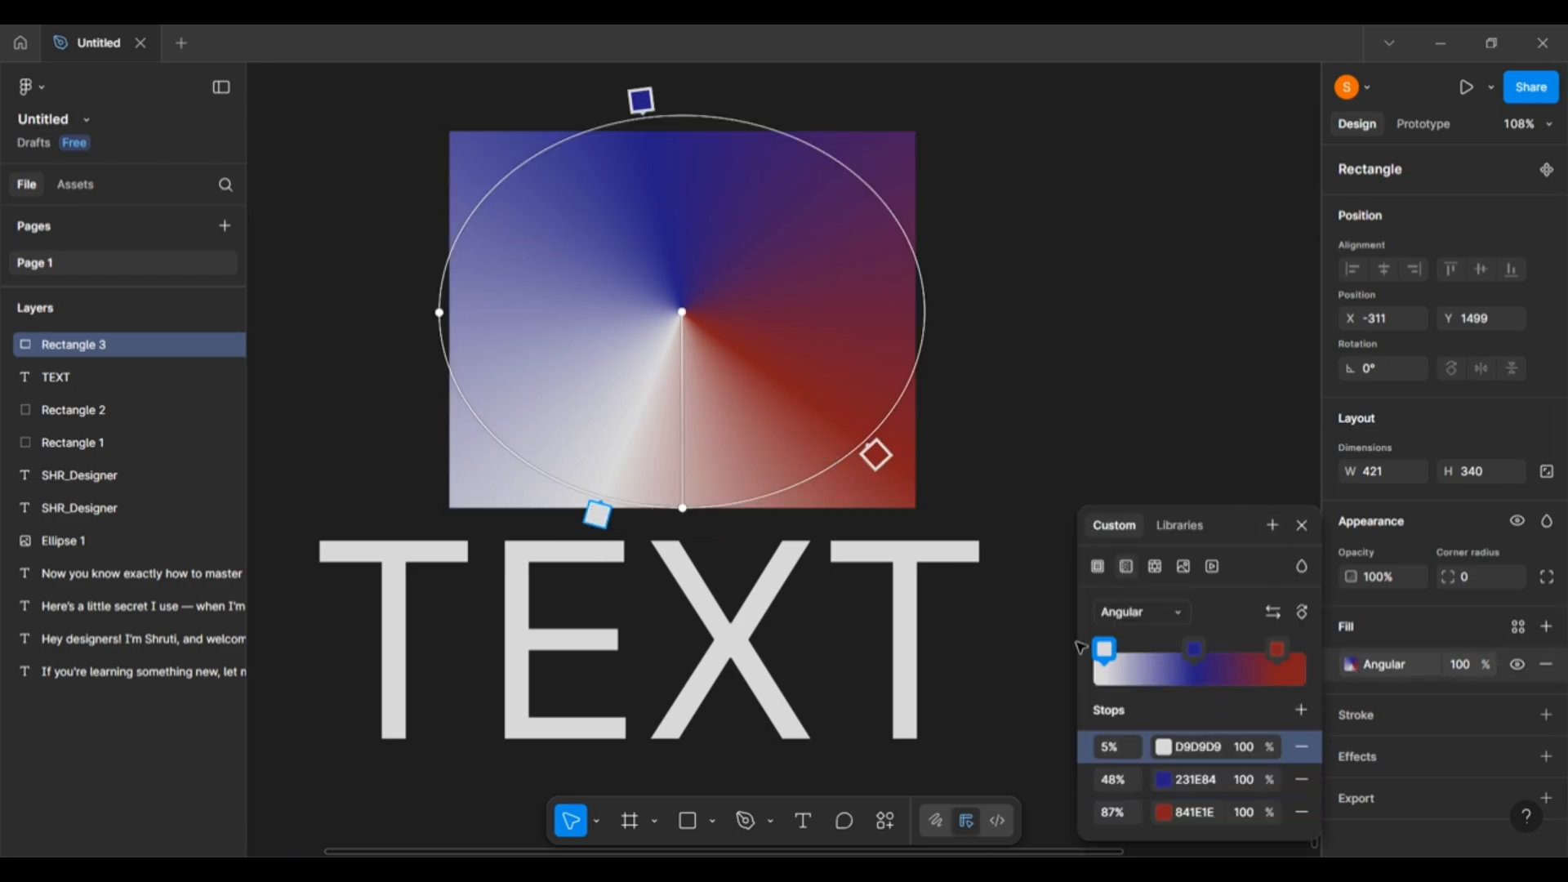
left_click(1282, 653)
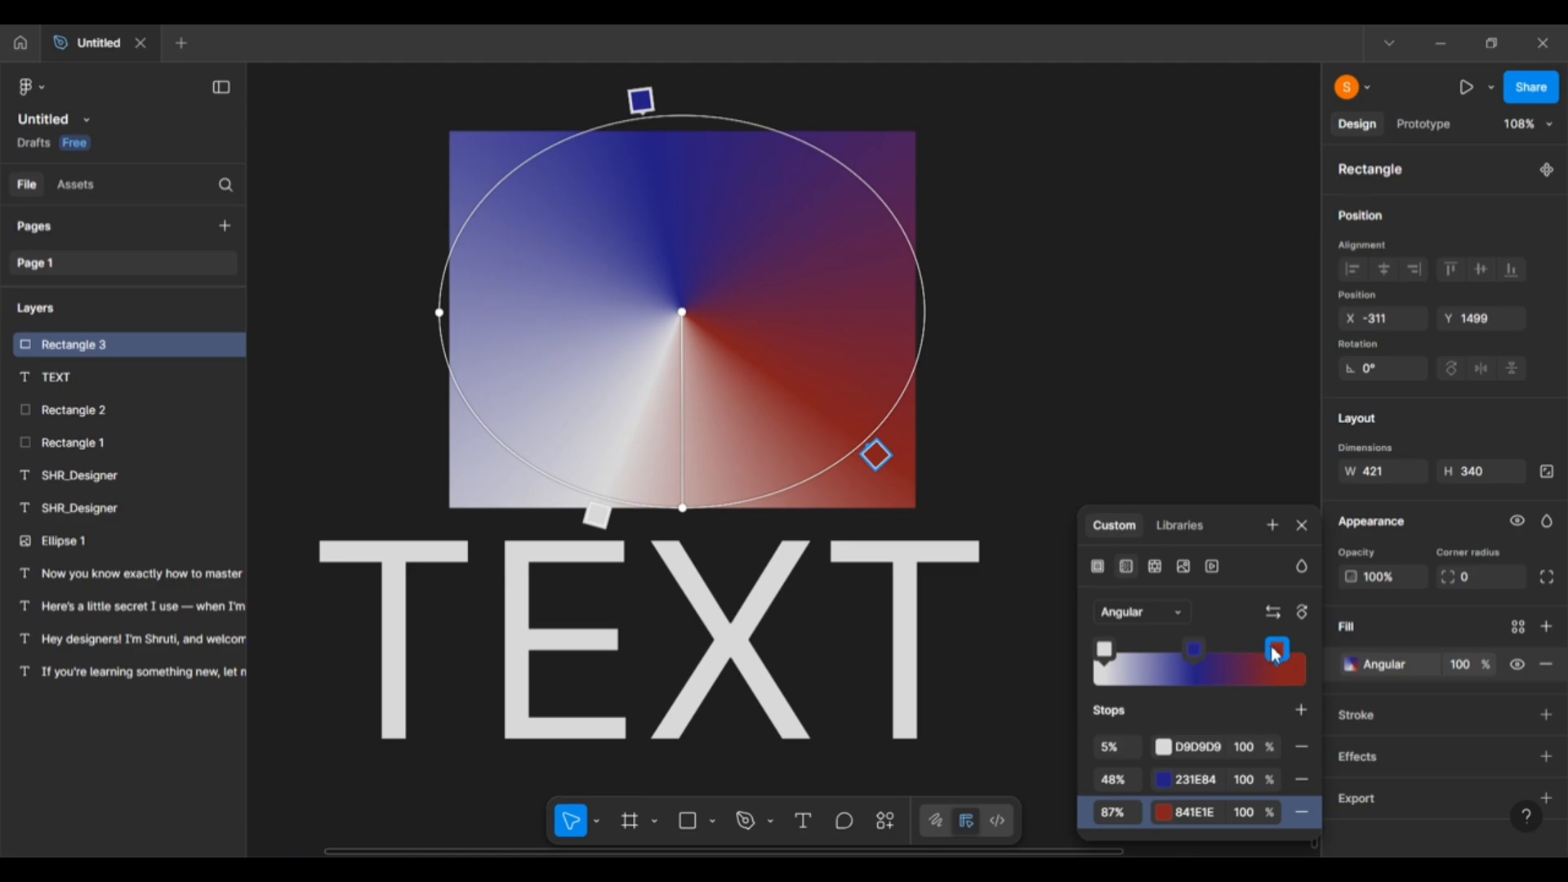
left_click(1277, 652)
key("BackSpace")
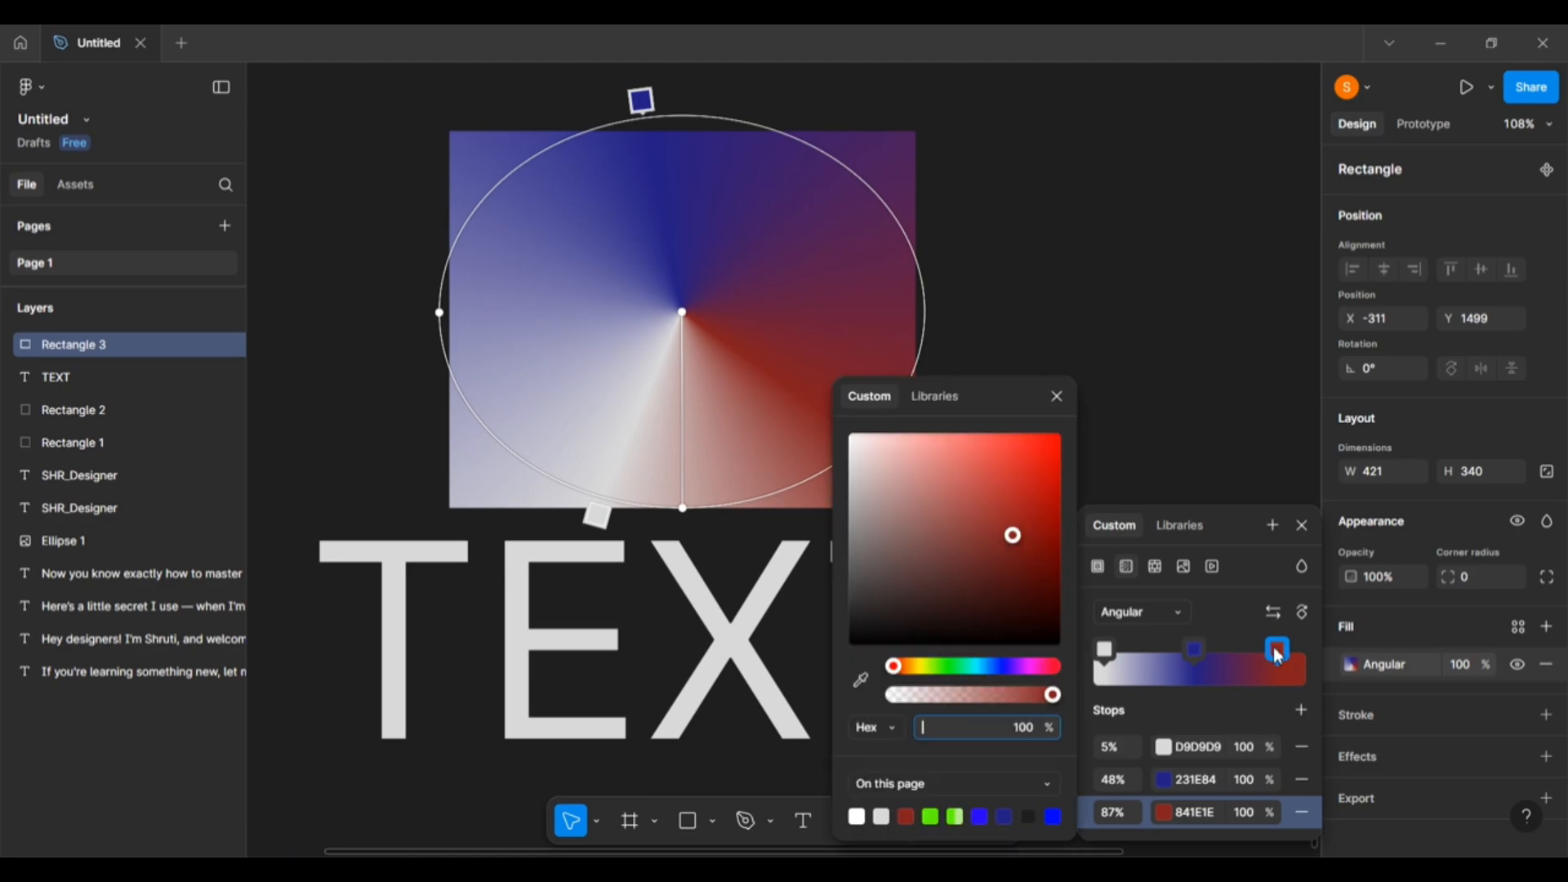
left_click(1068, 403)
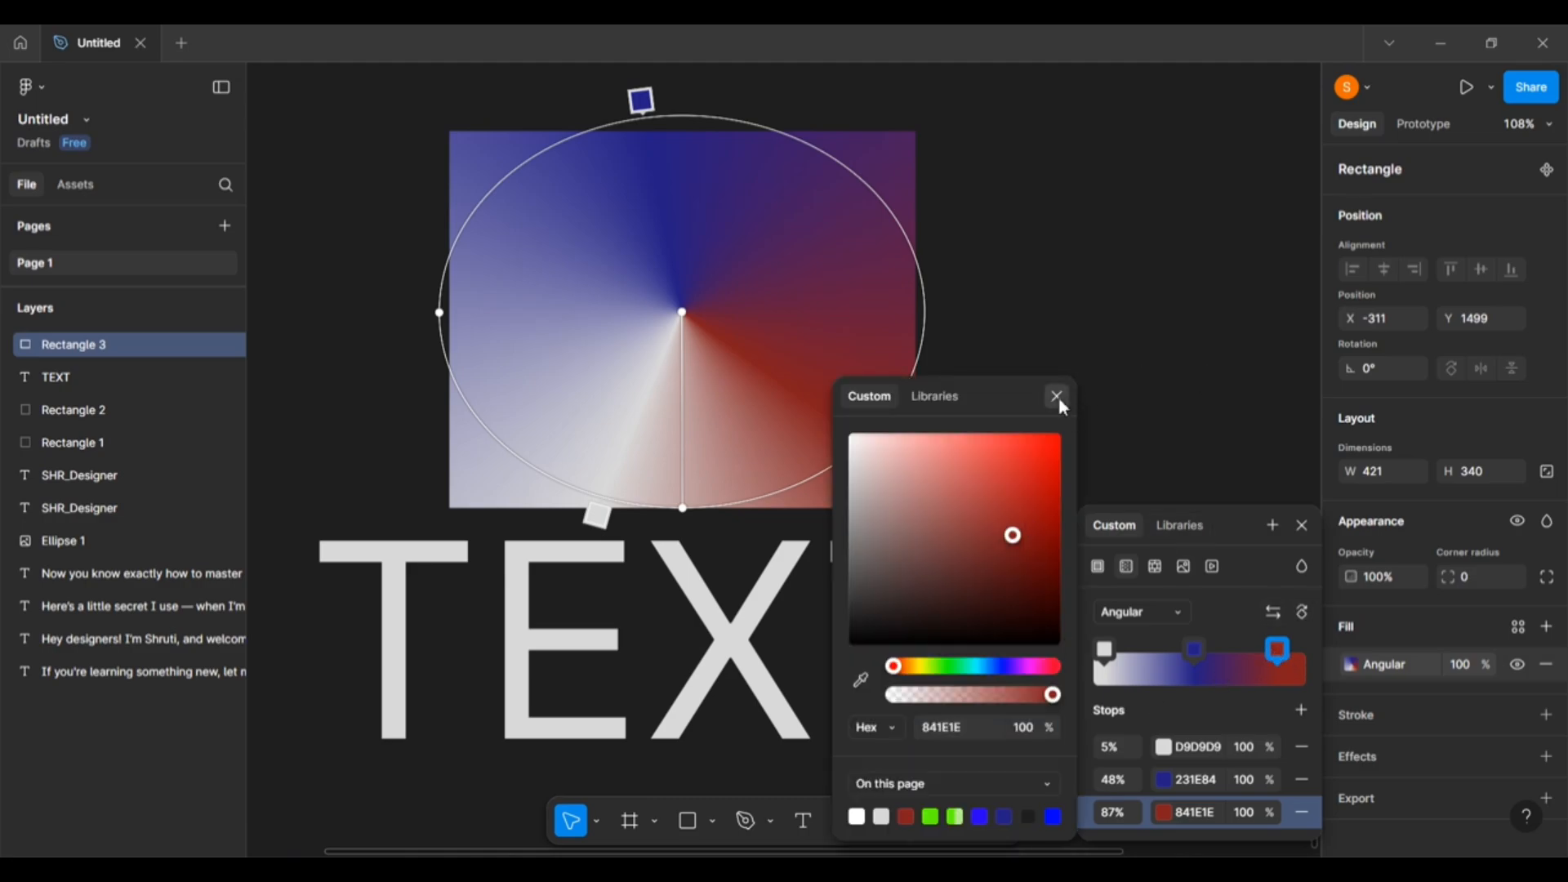
left_click(1057, 398)
left_click(1279, 651)
key("BackSpace")
left_click(1057, 396)
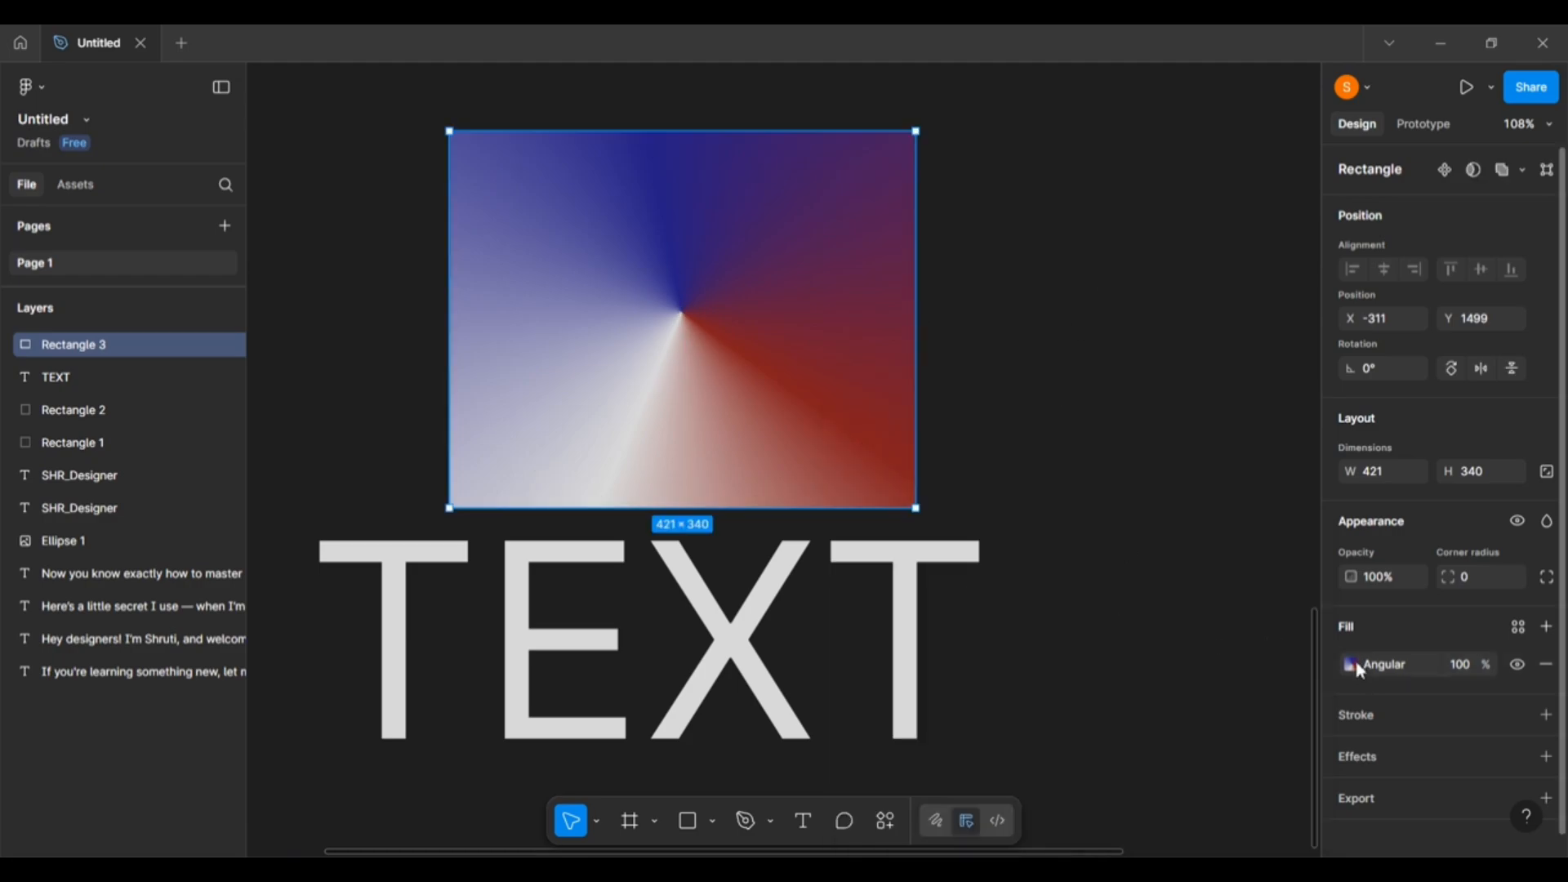
left_click(1352, 665)
left_click(1280, 651)
key("BackSpace")
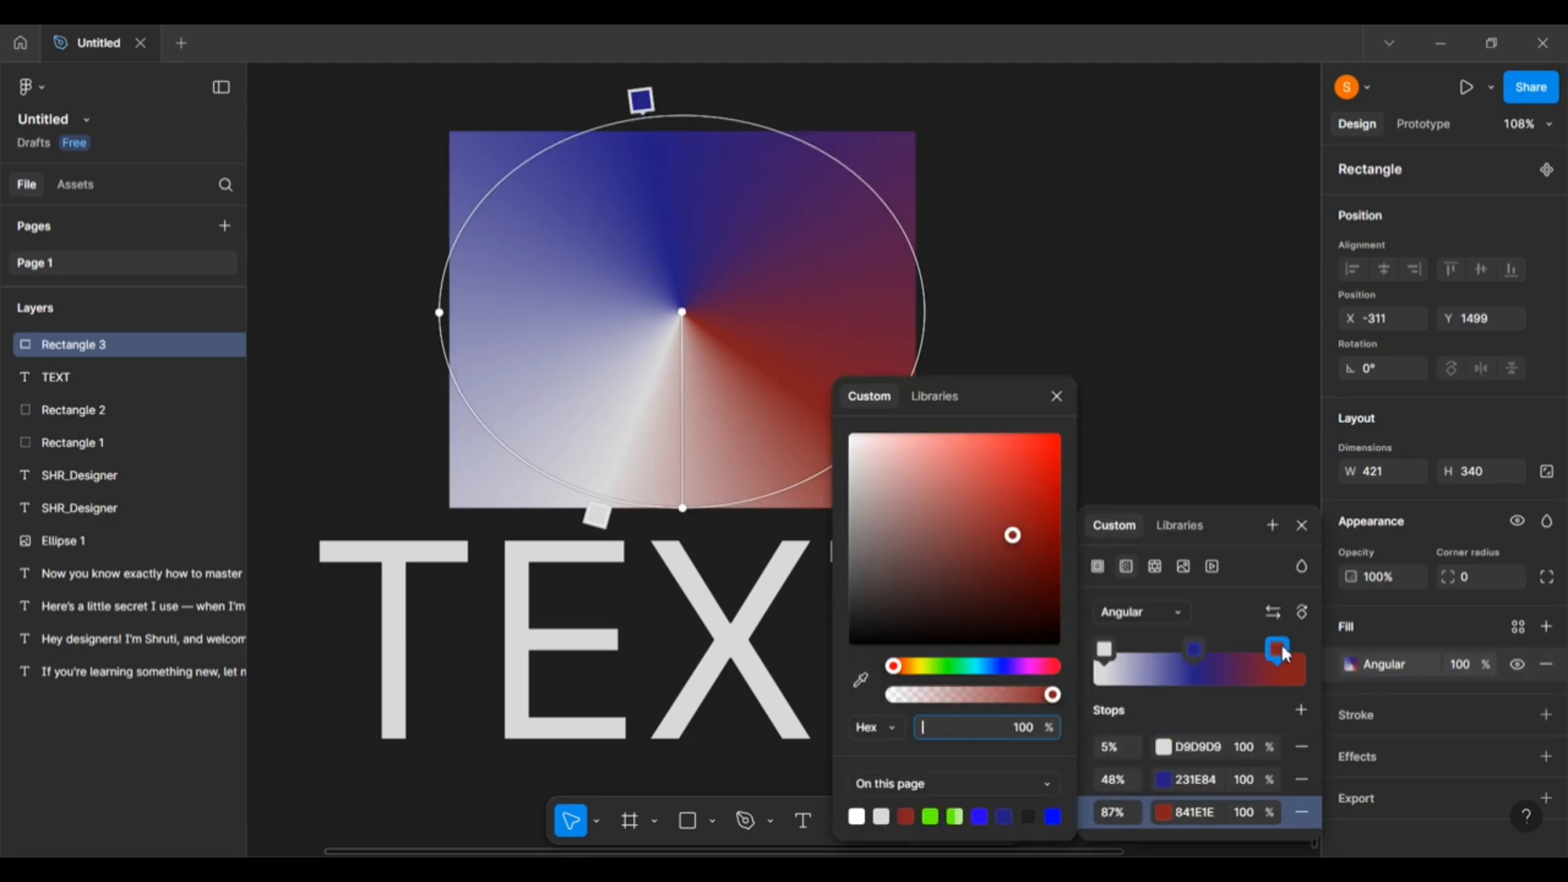
left_click(1058, 398)
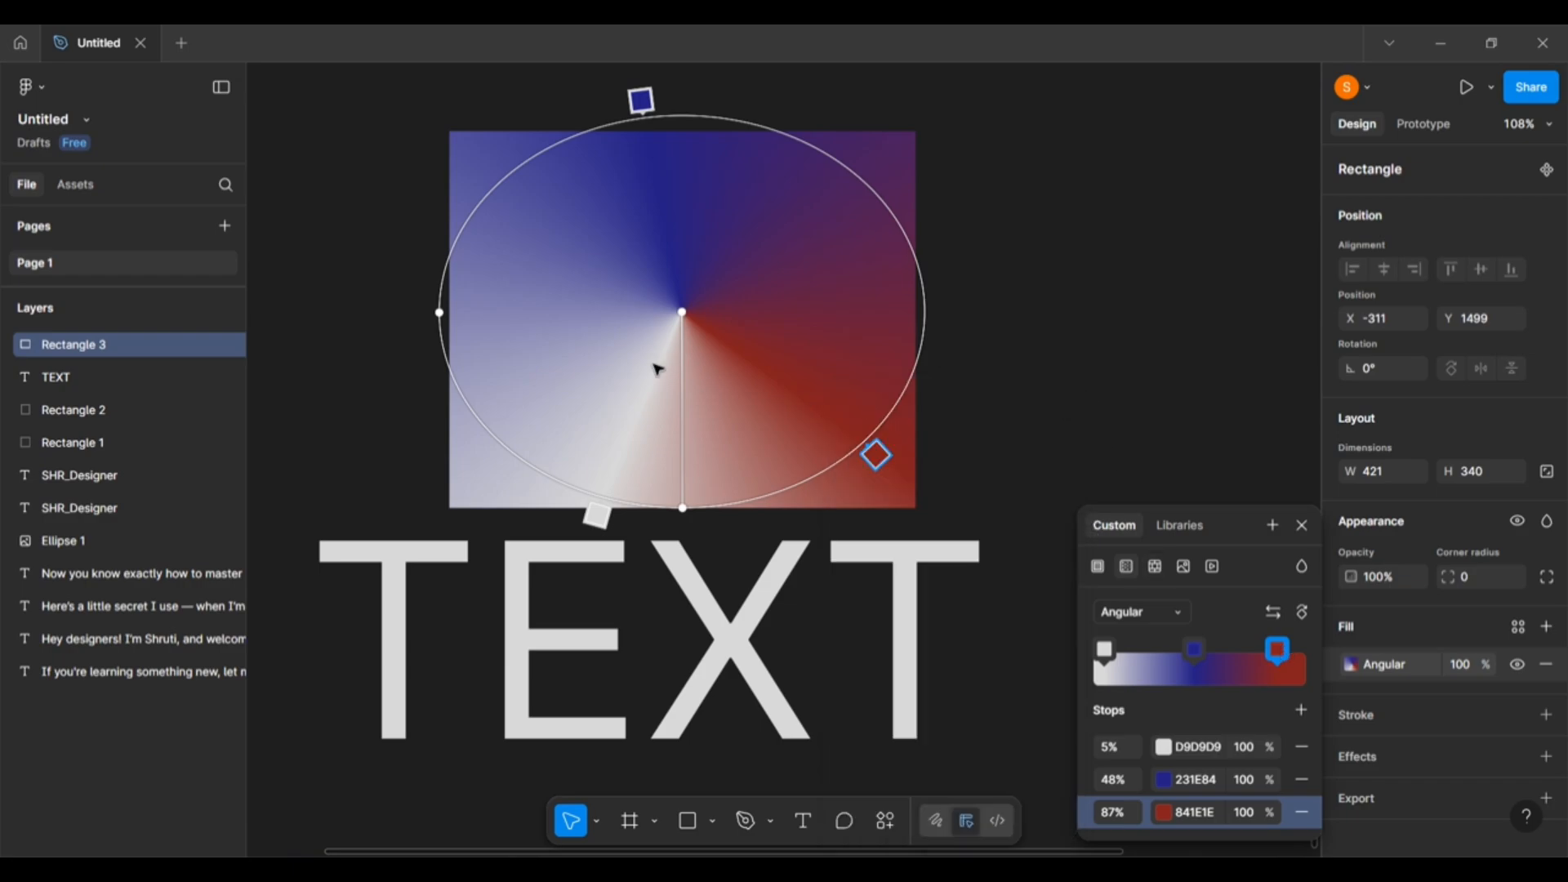
key("Delete")
key("Escape")
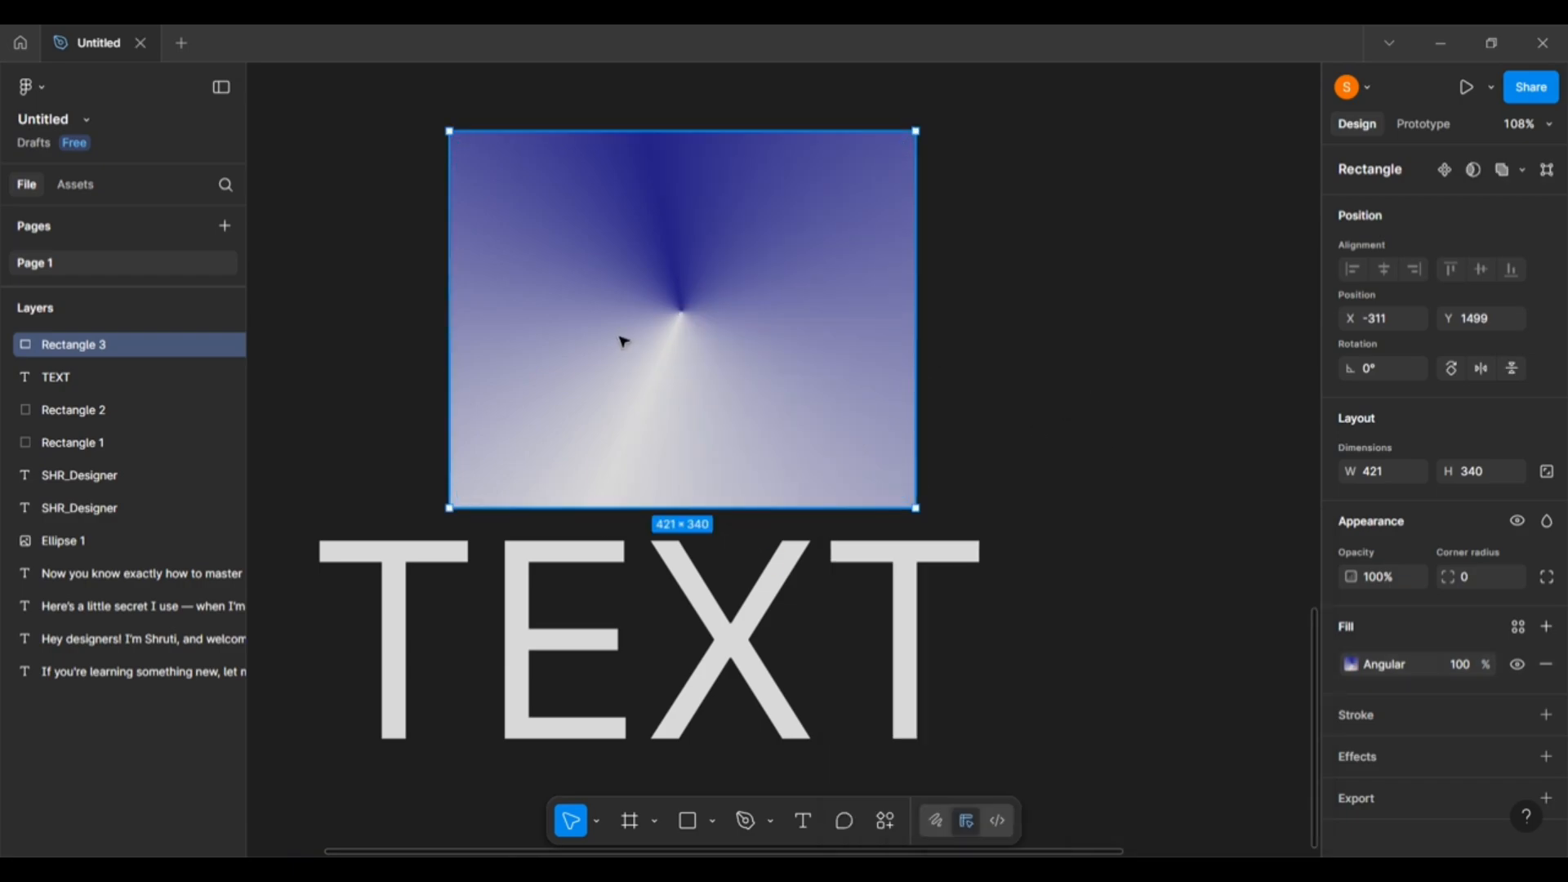
Try Pattern, Linear, Radial and Angular, then settle on a Diamond gradient with stops at 37%, 72% and 100%.
left_click(1352, 665)
left_click(1121, 396)
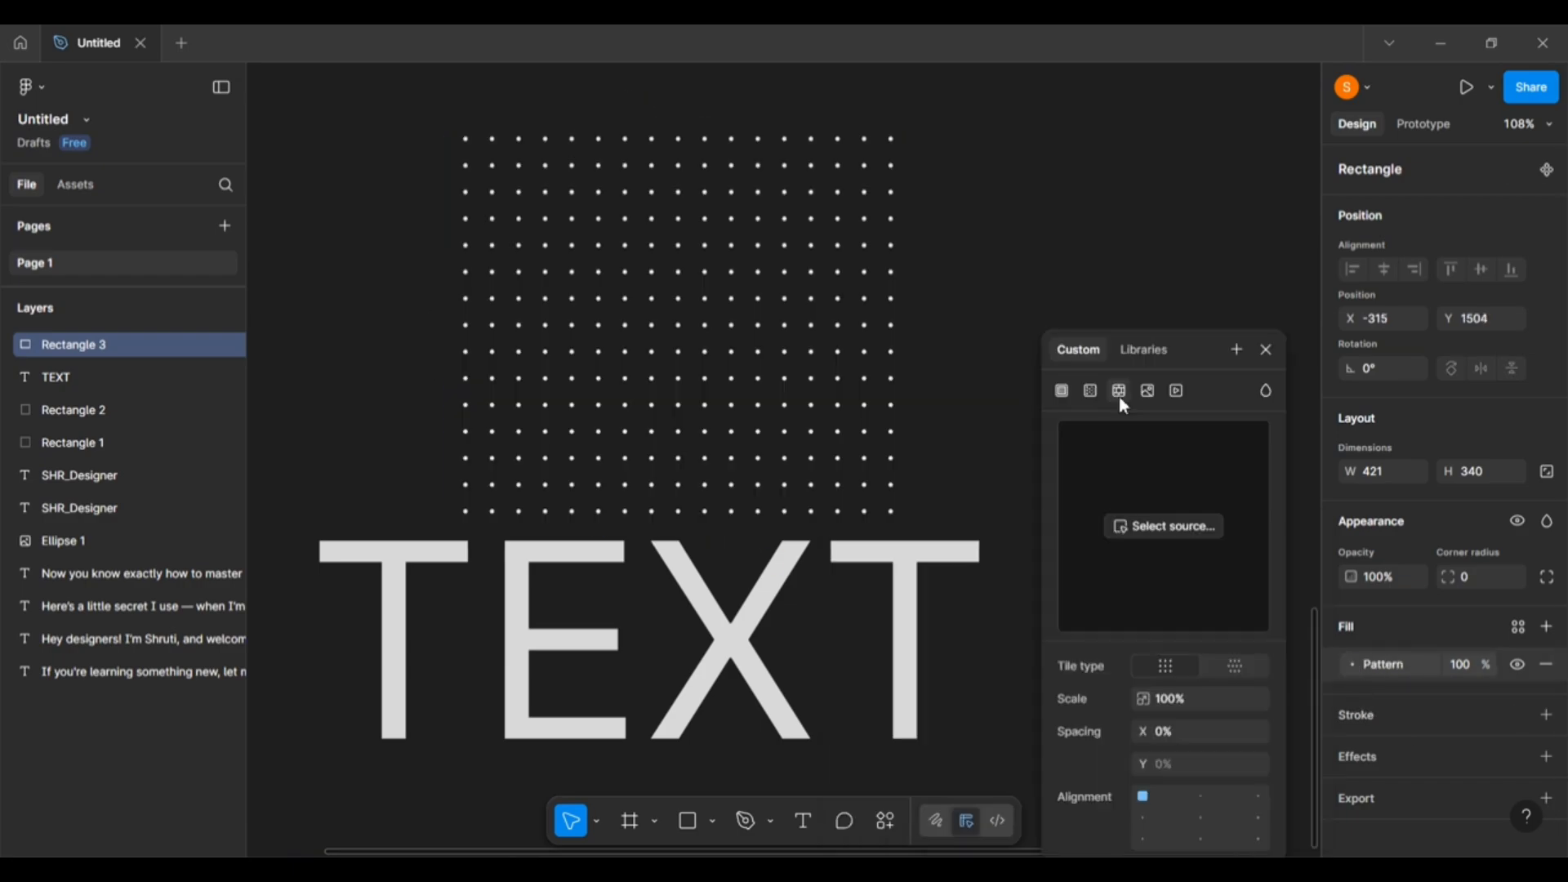
left_click(1091, 391)
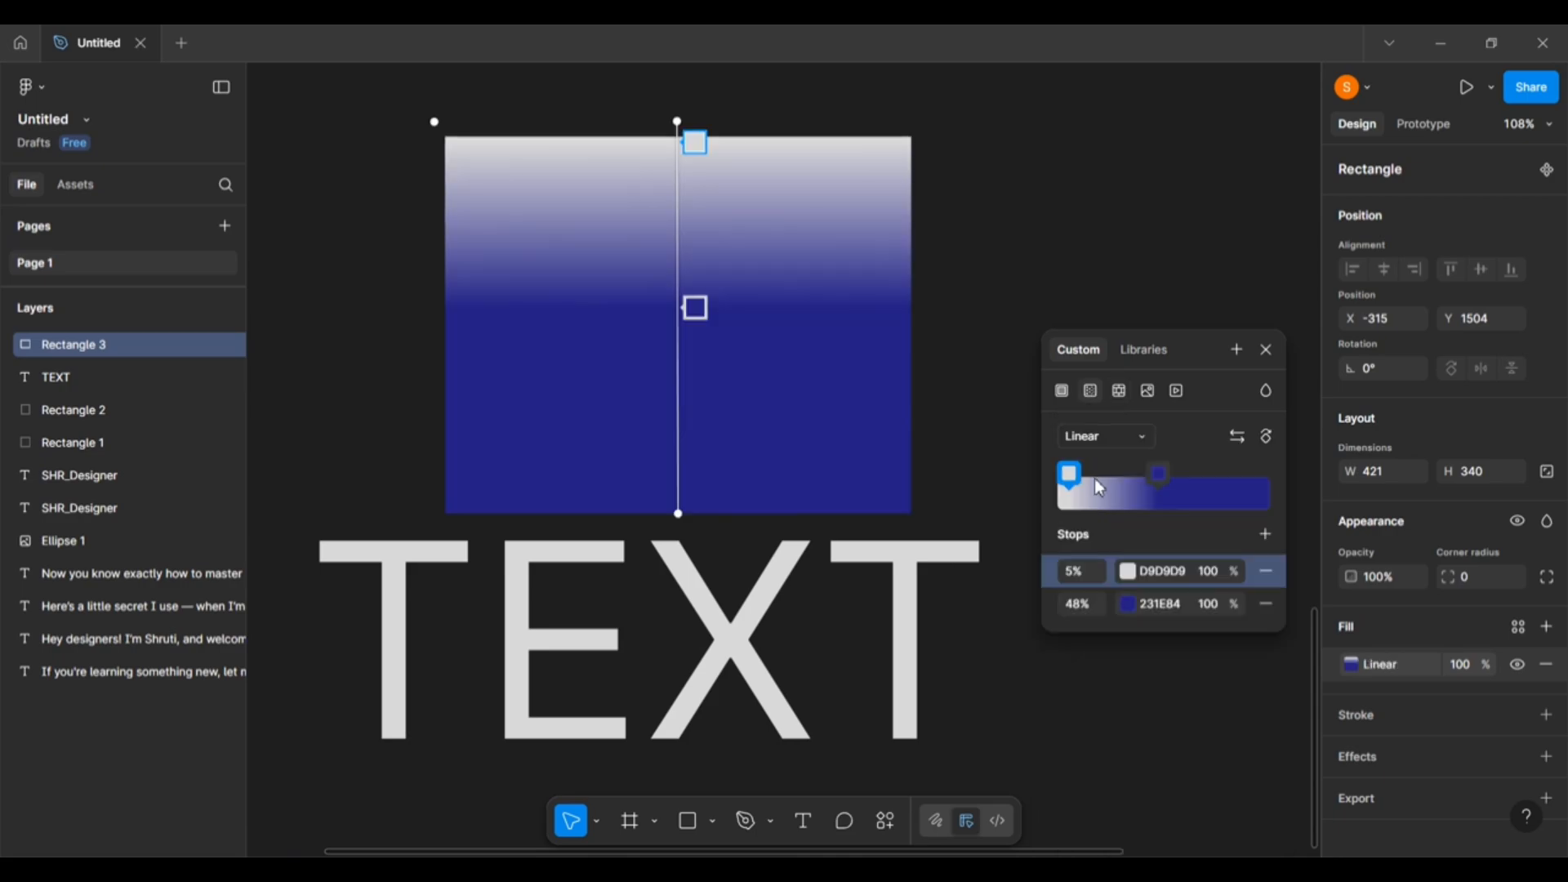
left_click(1138, 440)
left_click(1139, 462)
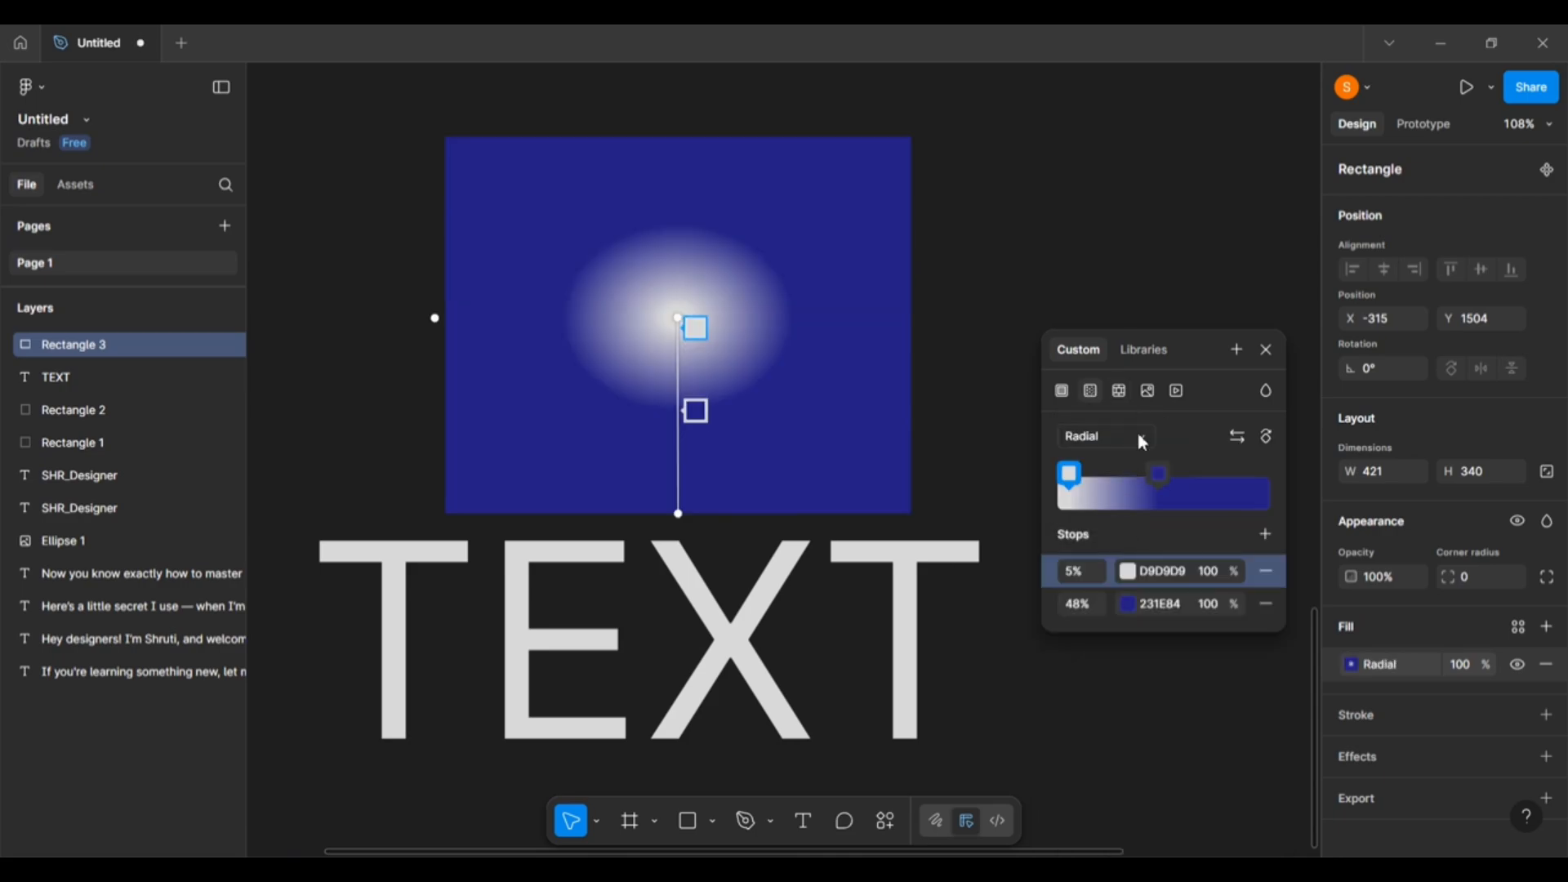
left_click(1138, 438)
left_click(1115, 455)
left_click(1129, 437)
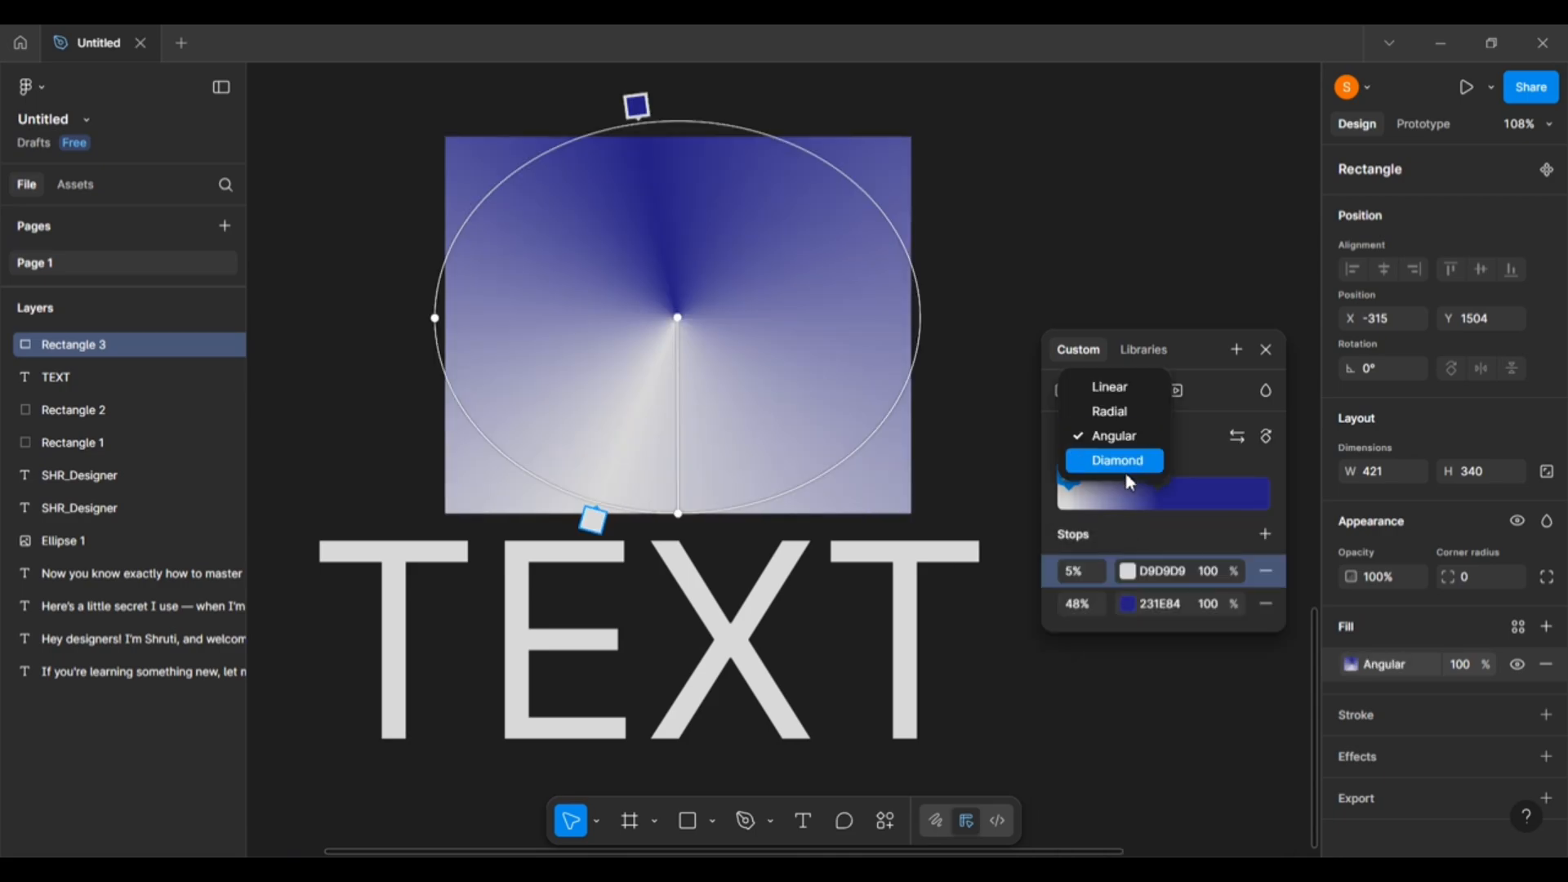
left_click(1118, 462)
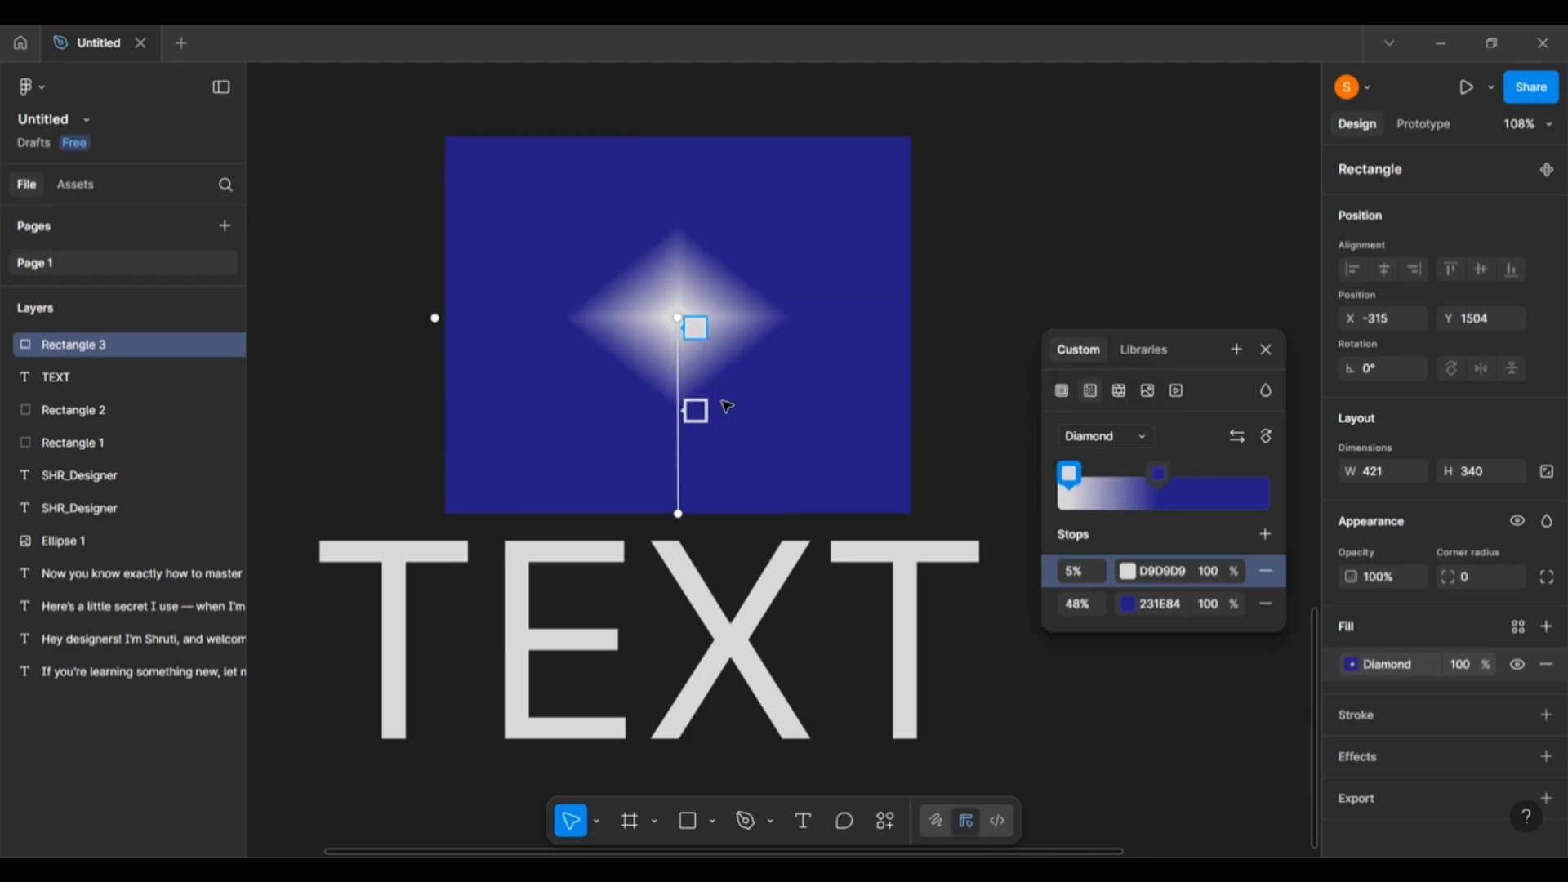
left_click_drag(695, 410, 690, 566)
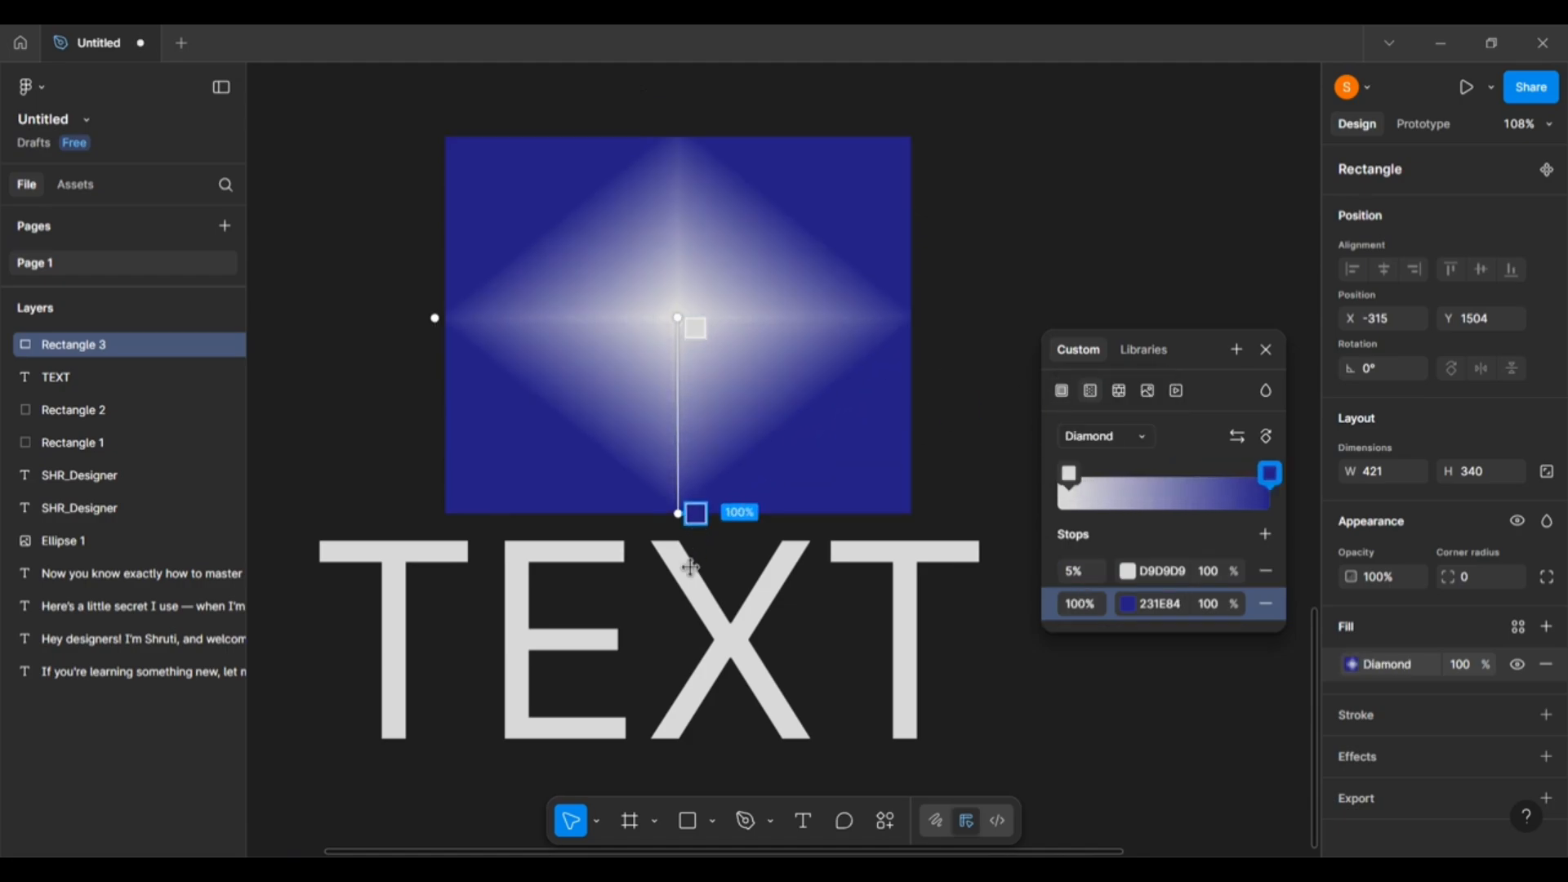
left_click_drag(686, 327, 702, 460)
Add a stop, move the 37% stop to 22%, and eyedrop the rectangle's blue into it.
left_click(682, 347)
left_click(704, 390)
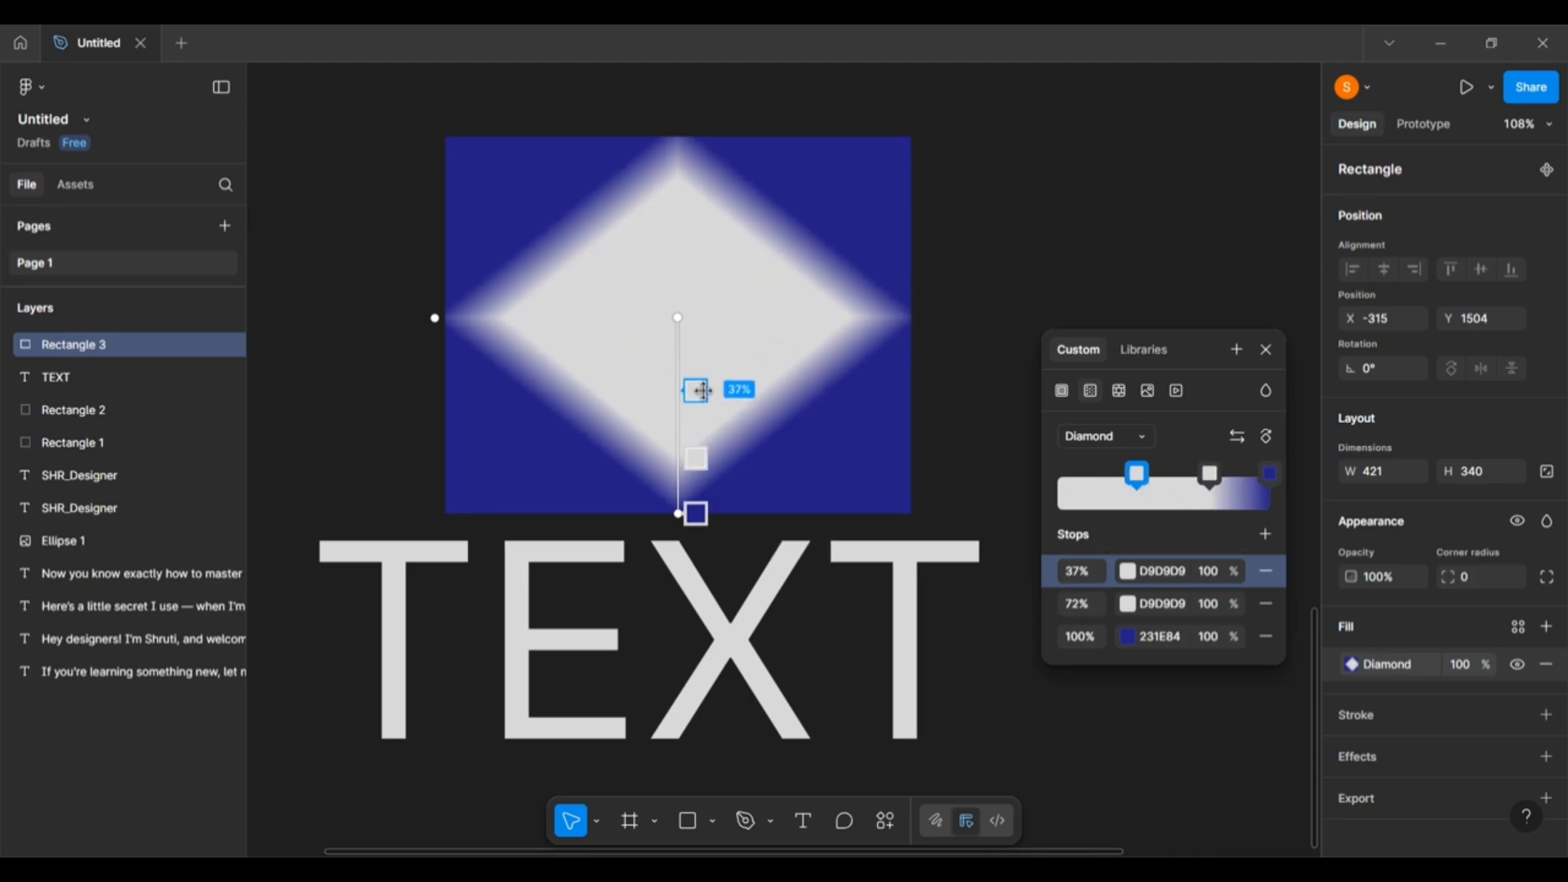
mouse_move(704, 391)
left_mouse_down()
mouse_move(701, 341)
mouse_move(700, 361)
left_mouse_up()
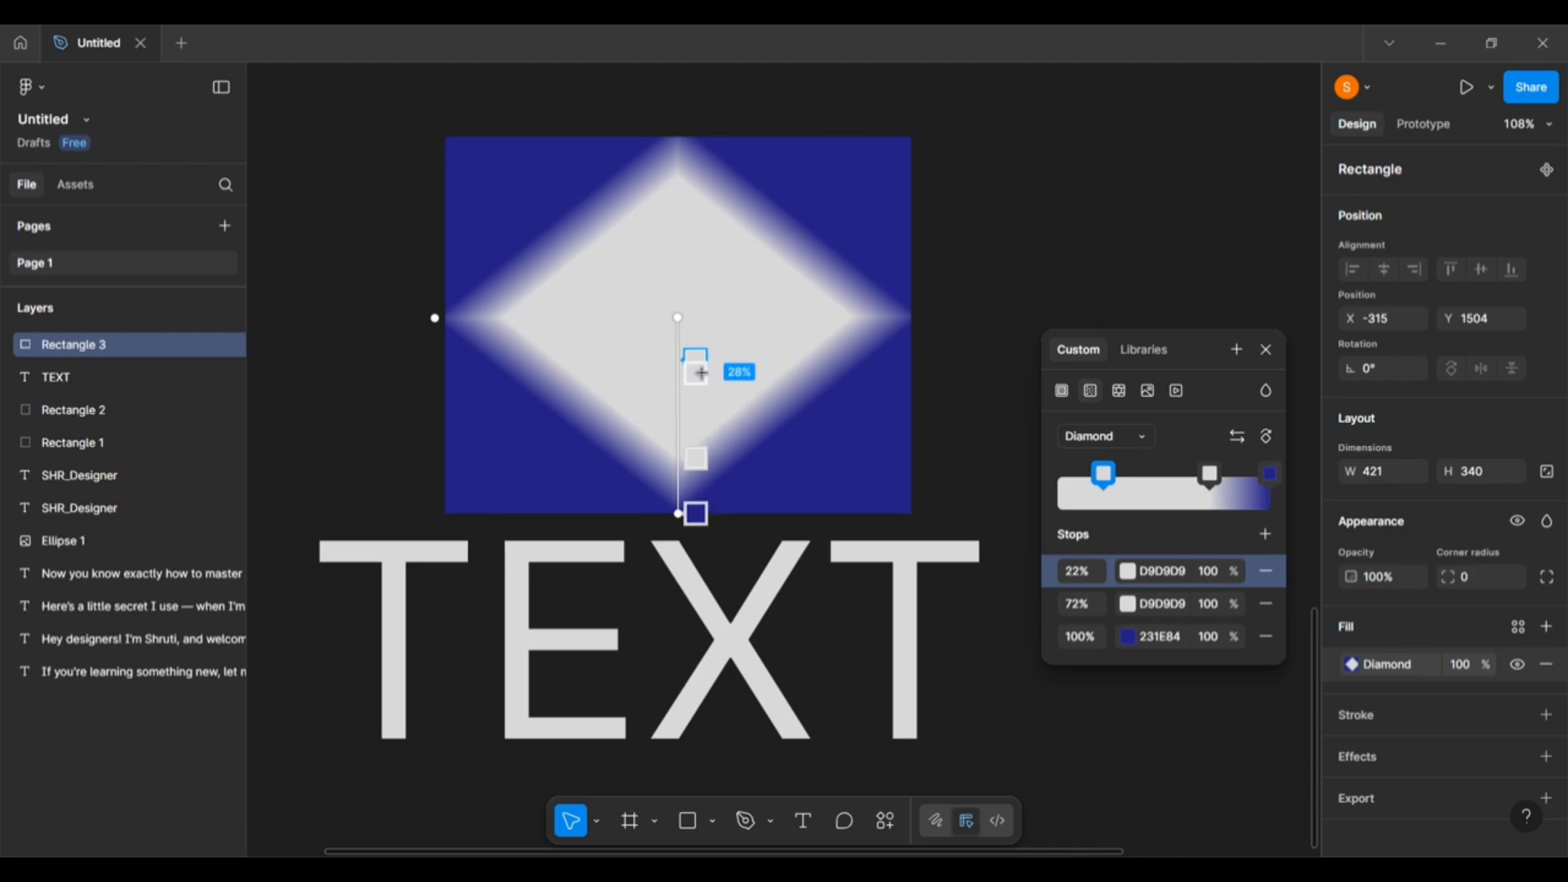
left_click(1105, 474)
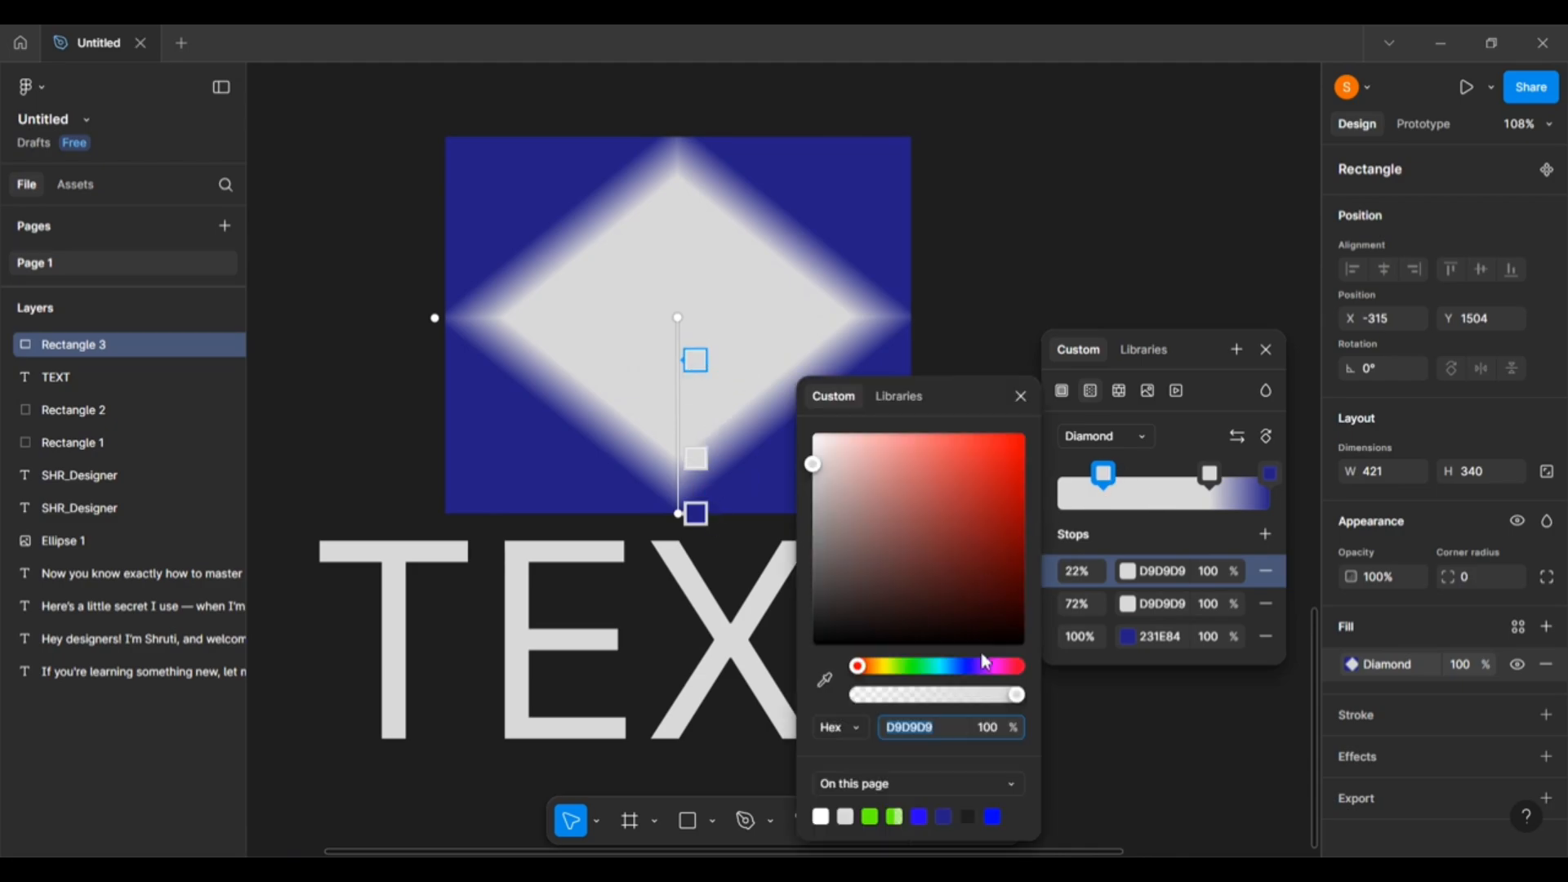
left_click(825, 680)
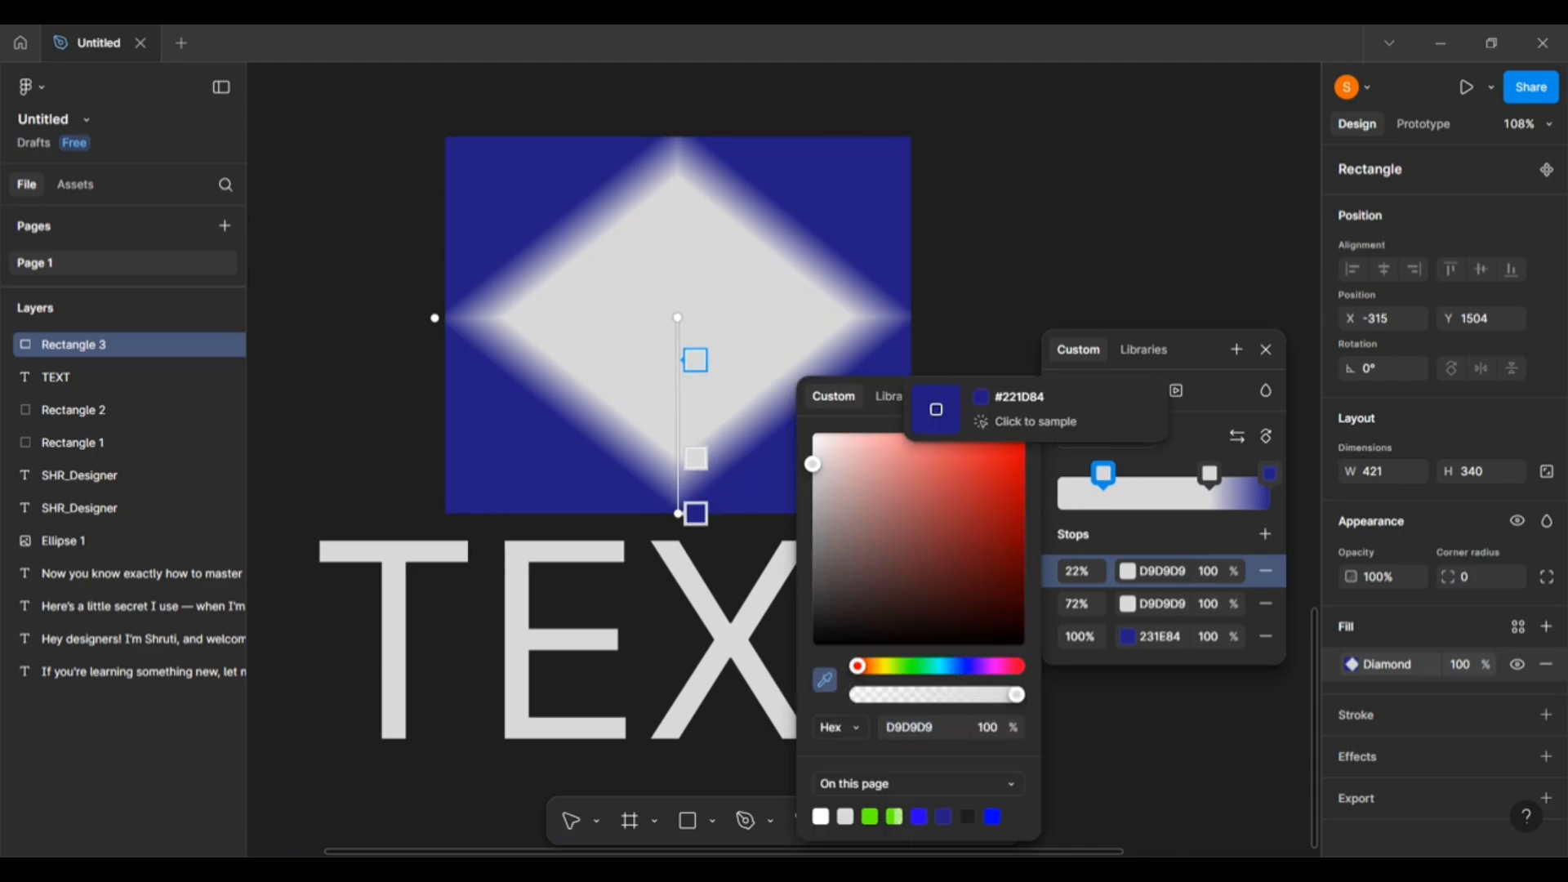
left_click(903, 196)
key("Escape")
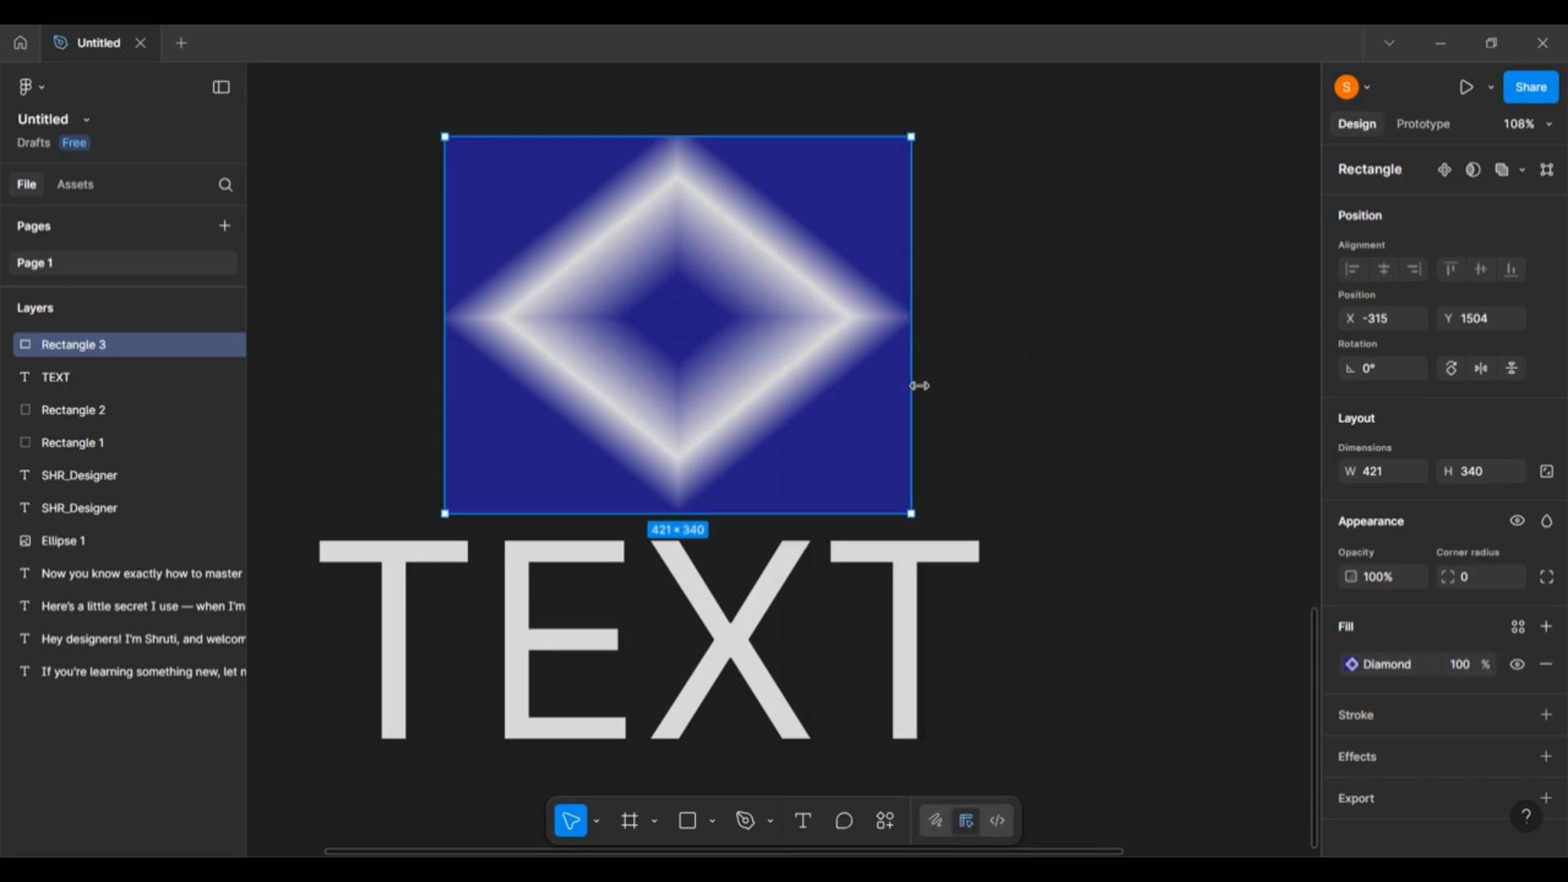
Flip the diamond gradient so blue 231E84 sits at 0%.
left_click(1355, 666)
left_click_drag(1233, 513, 1210, 309)
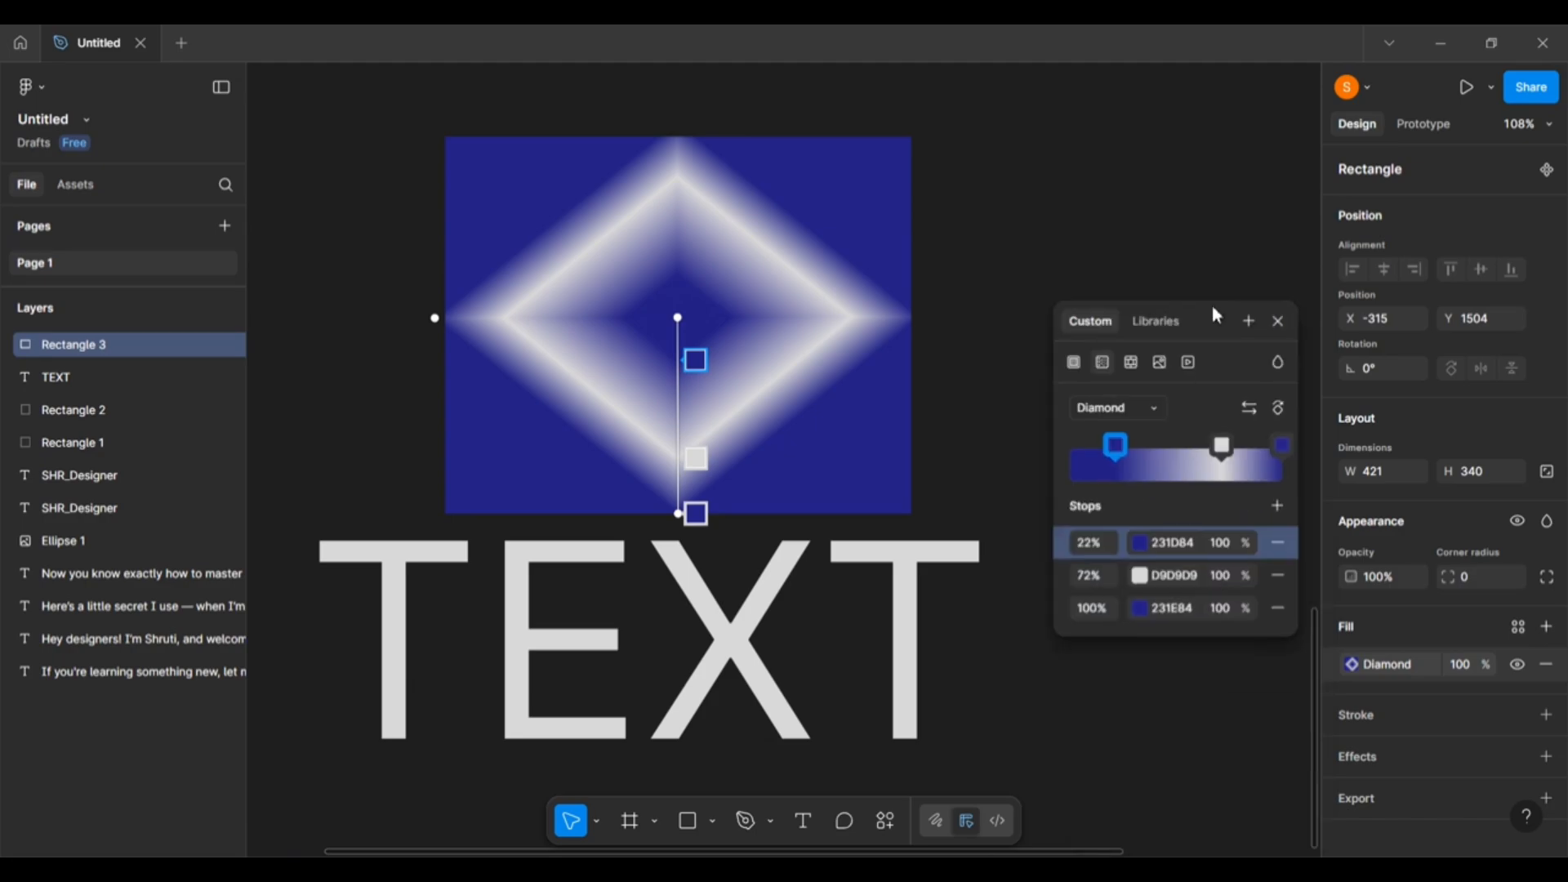
left_click(1141, 413)
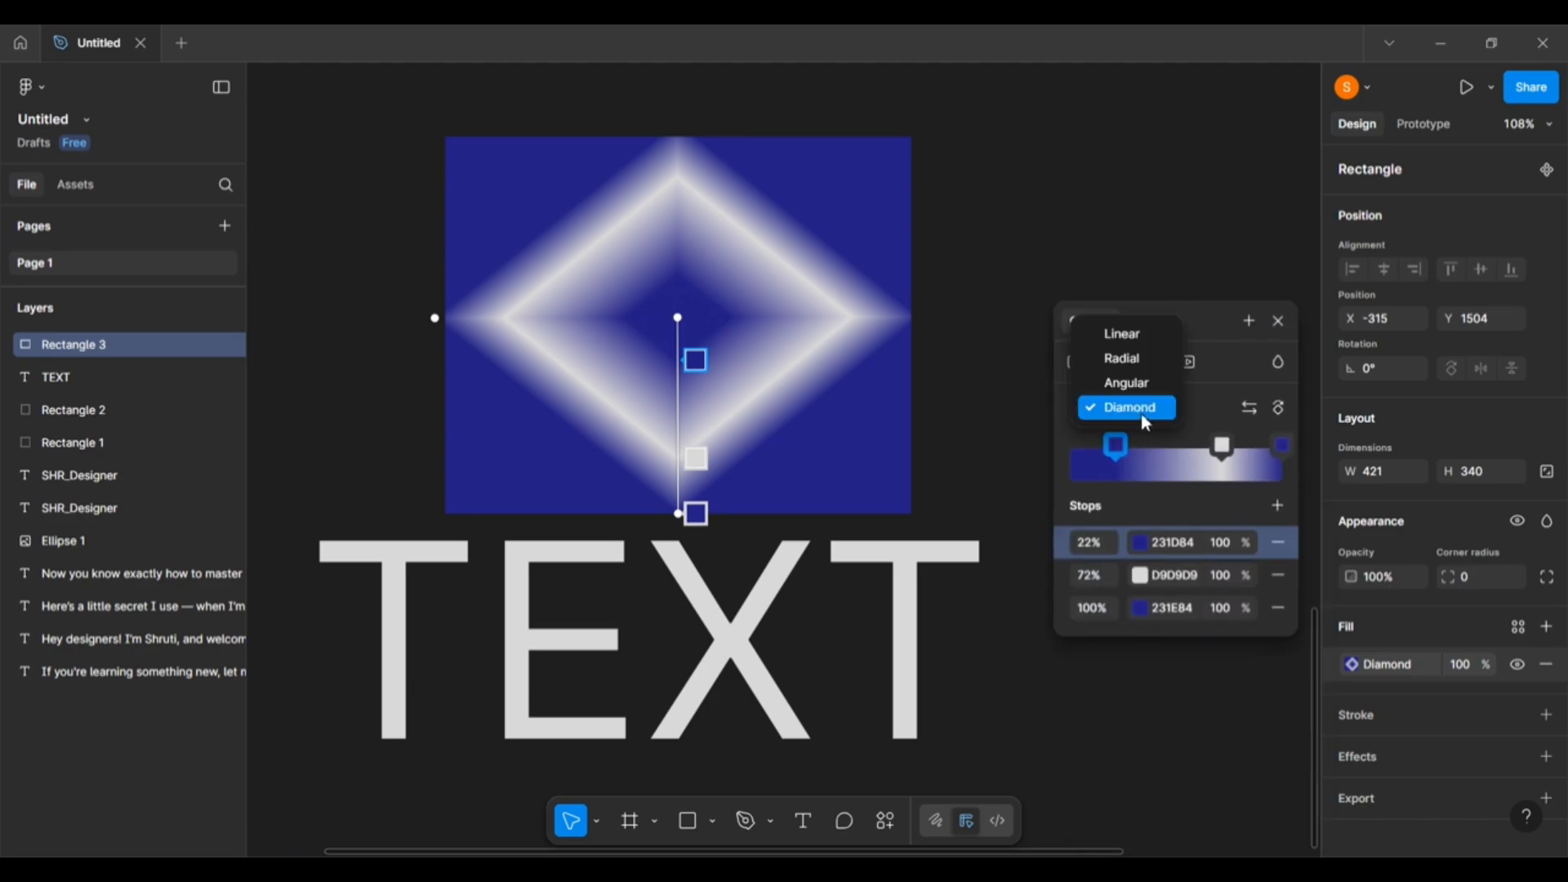
left_click(1209, 428)
left_click(1251, 411)
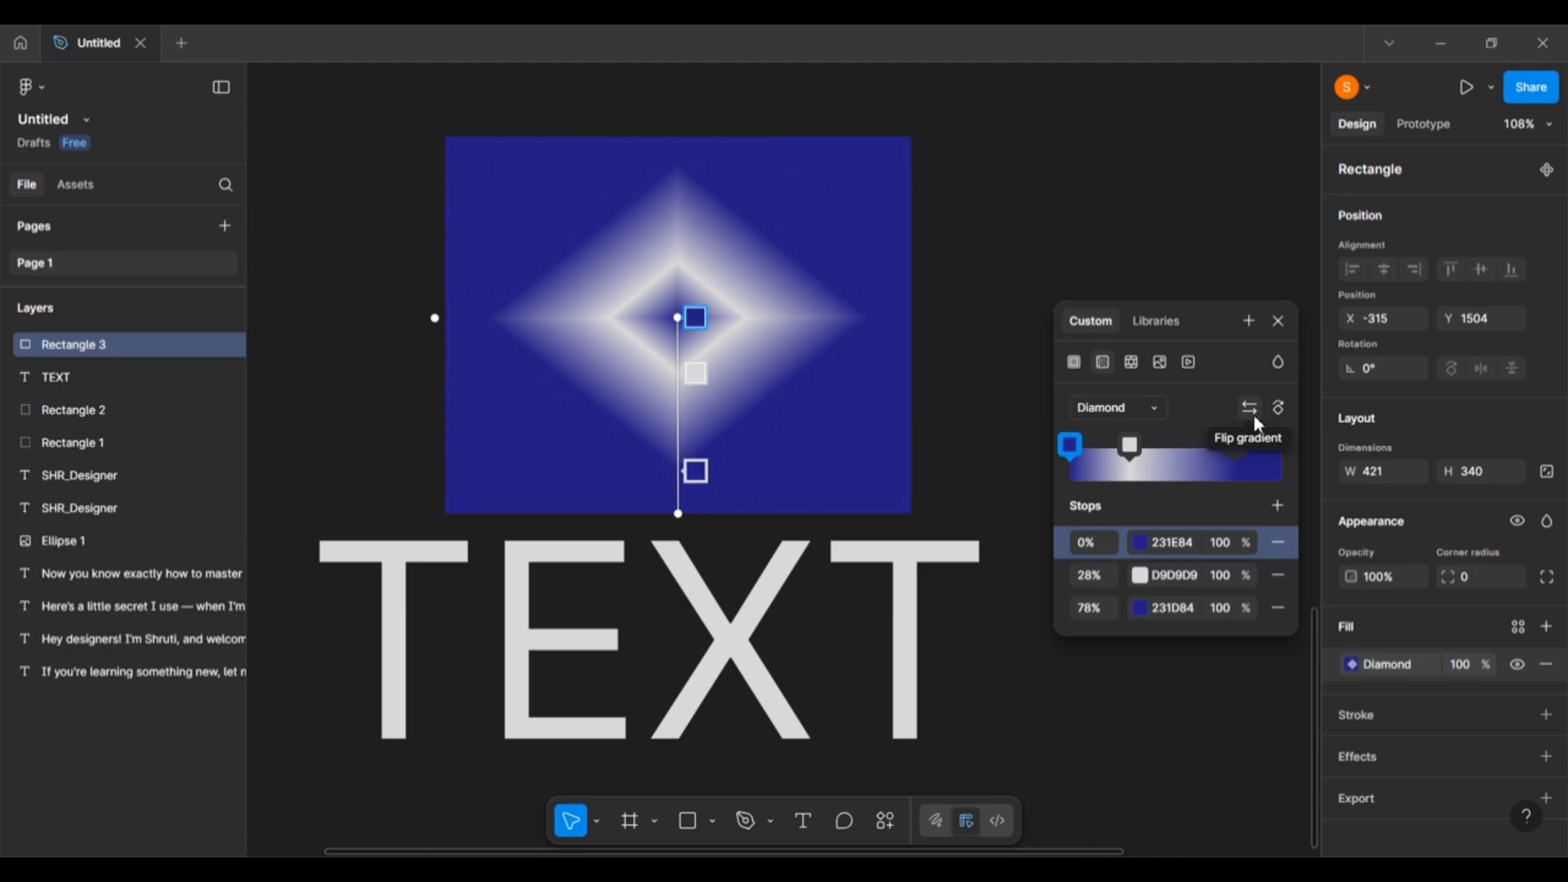
Flip the gradient back to its original order, then switch the fill to a Pattern.
left_click(1253, 415)
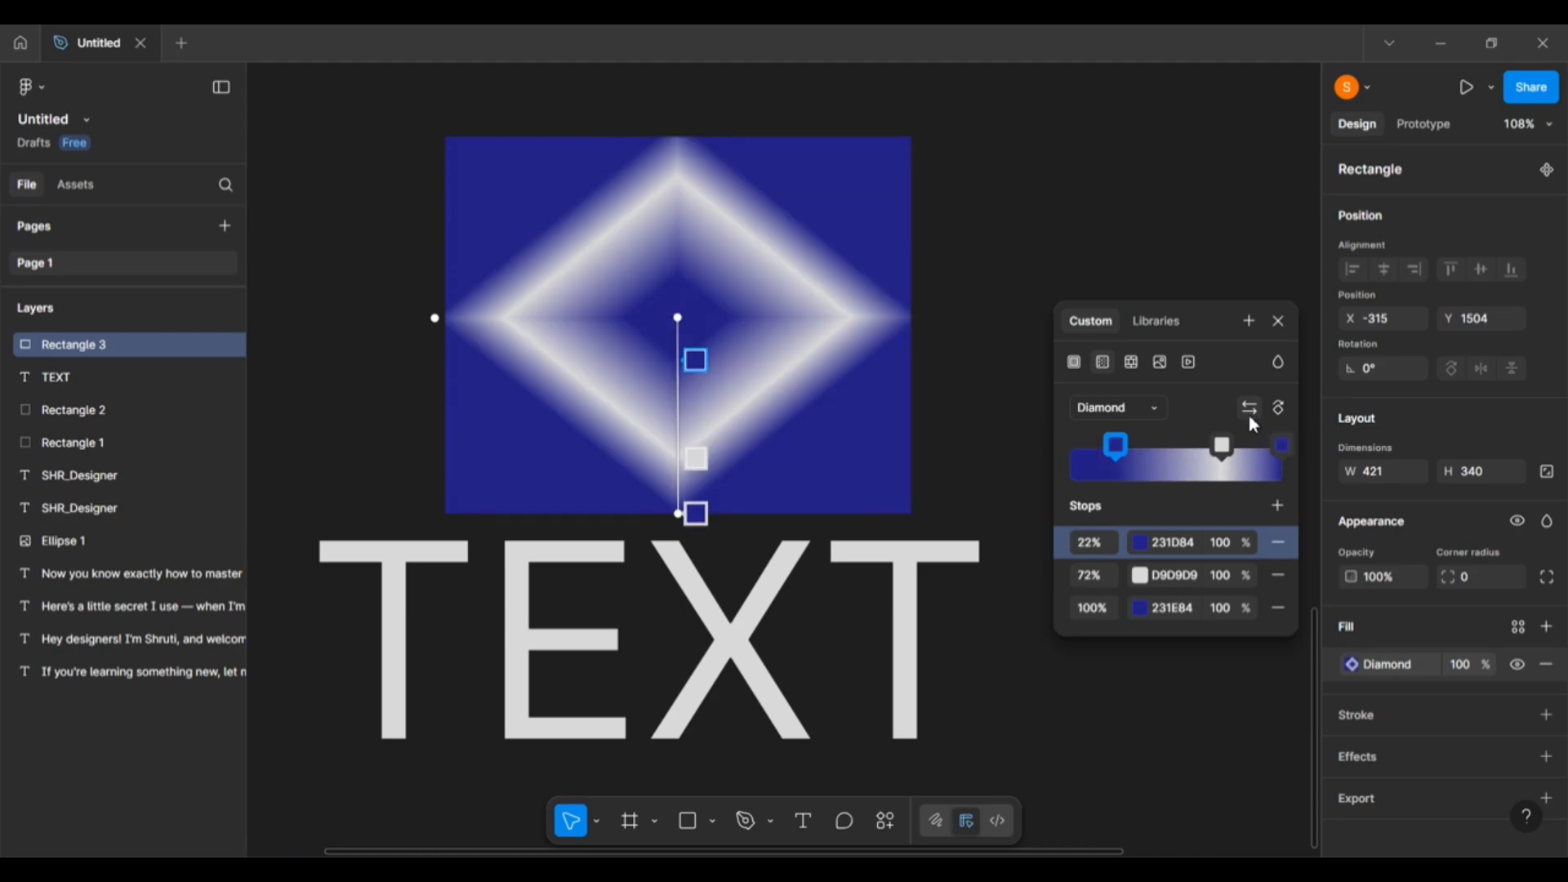
left_click(1131, 363)
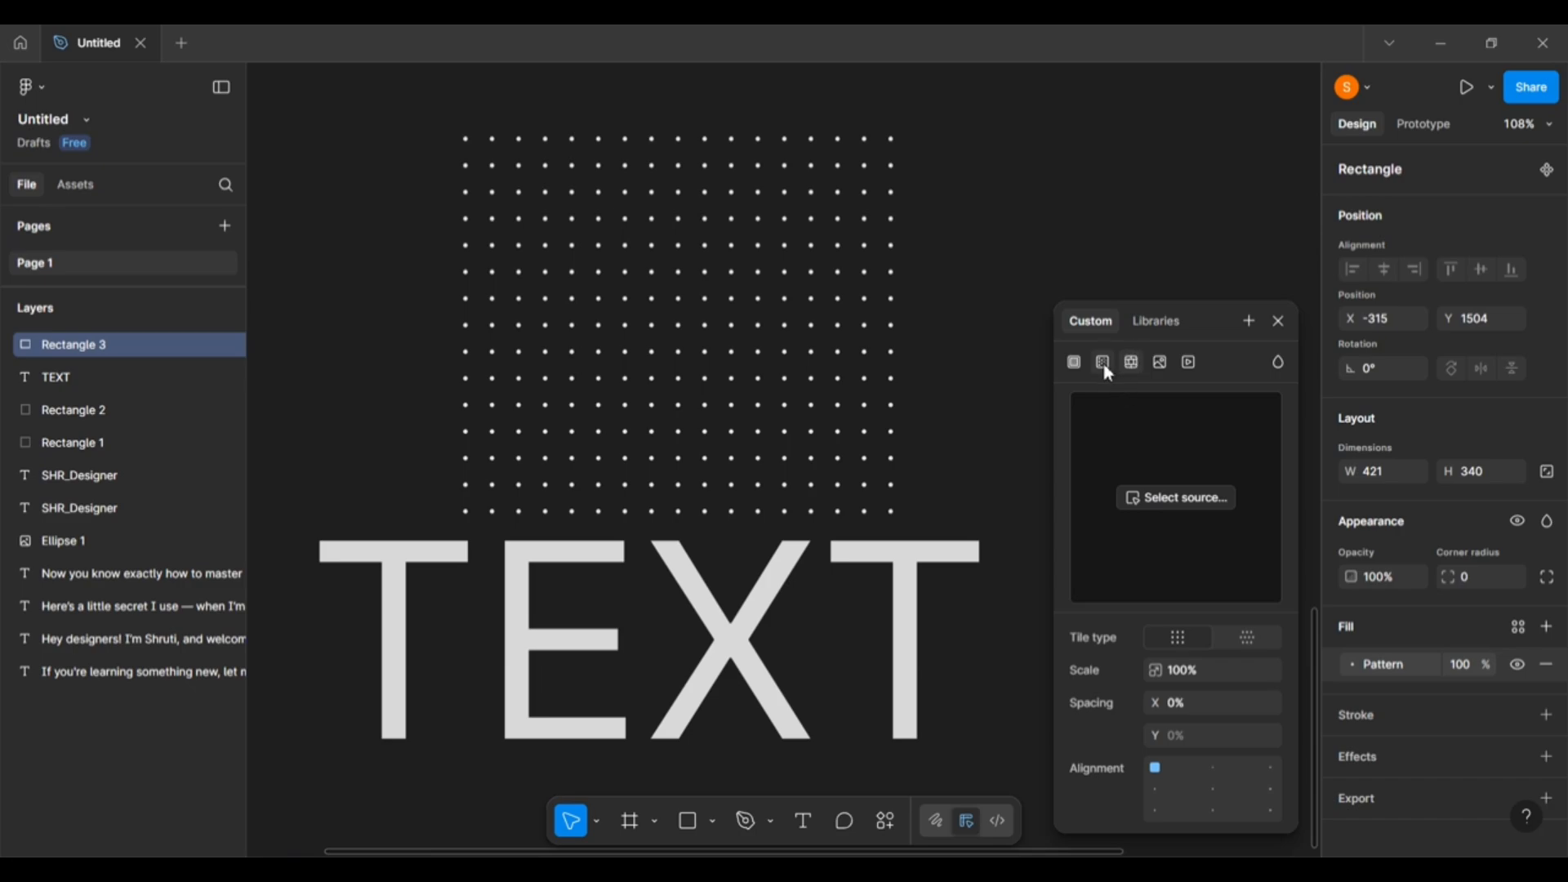
Set an image fill from the computer, then draw a circle right of the astronaut image.
left_click(1161, 365)
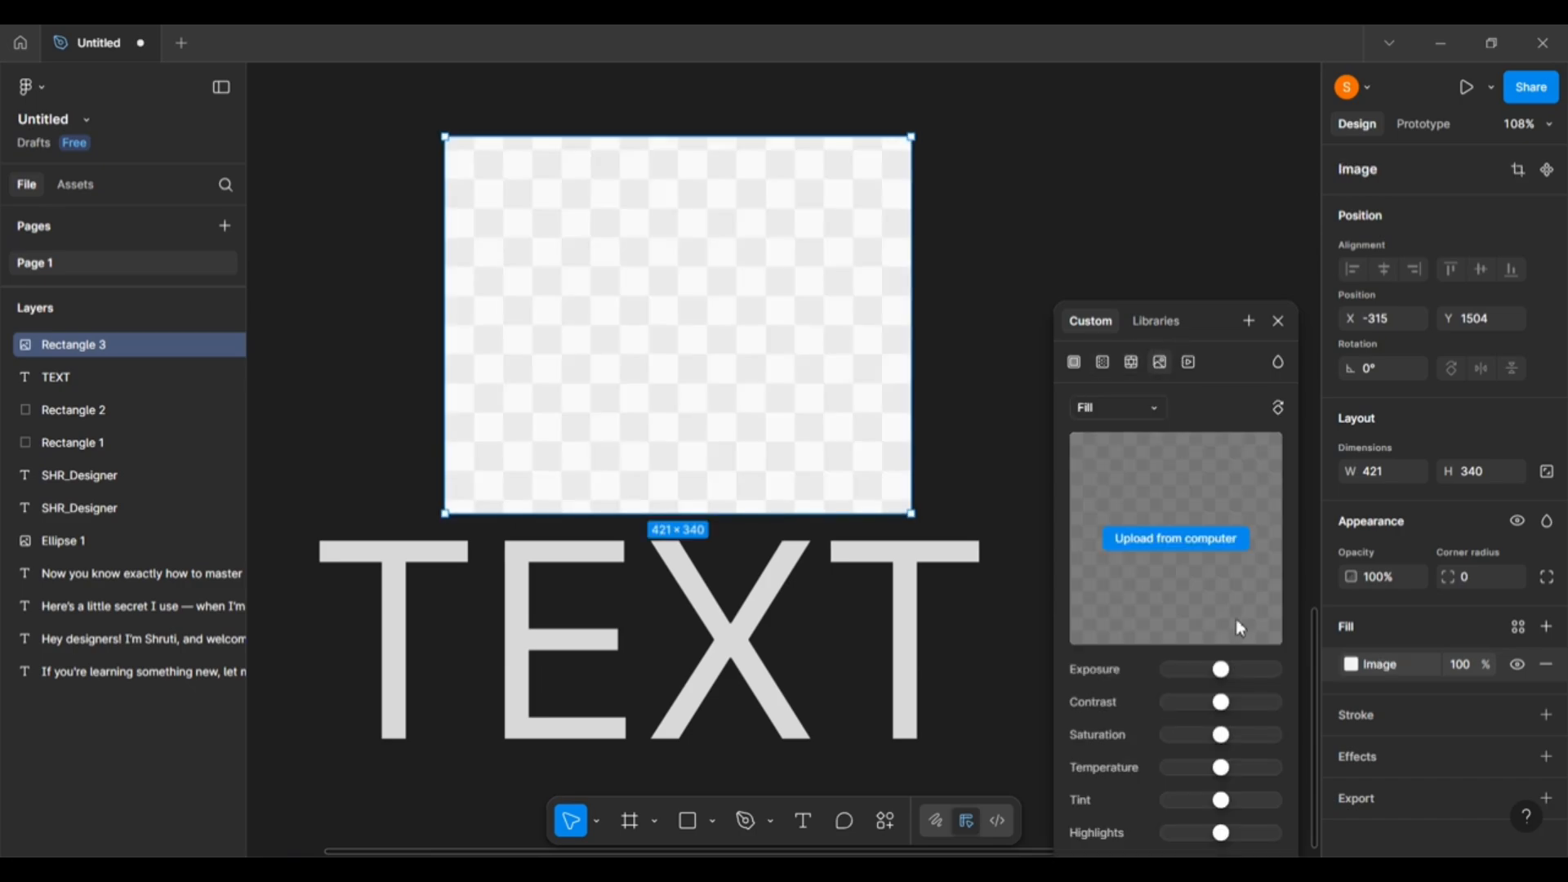
left_click(1207, 550)
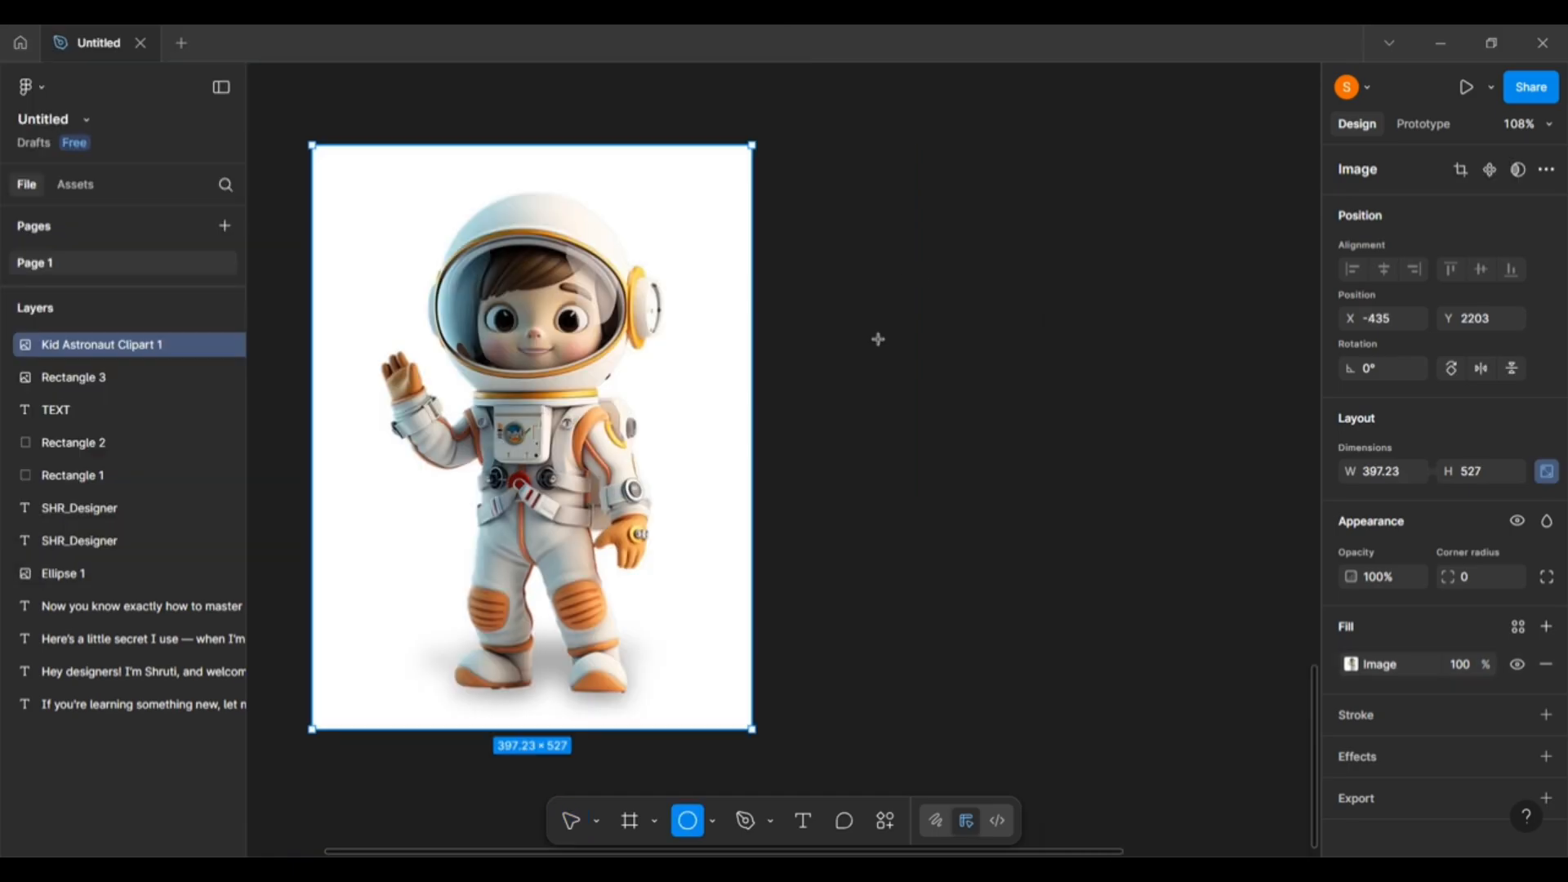
left_click_drag(830, 253, 1285, 729)
left_click_drag(1091, 471, 1025, 421)
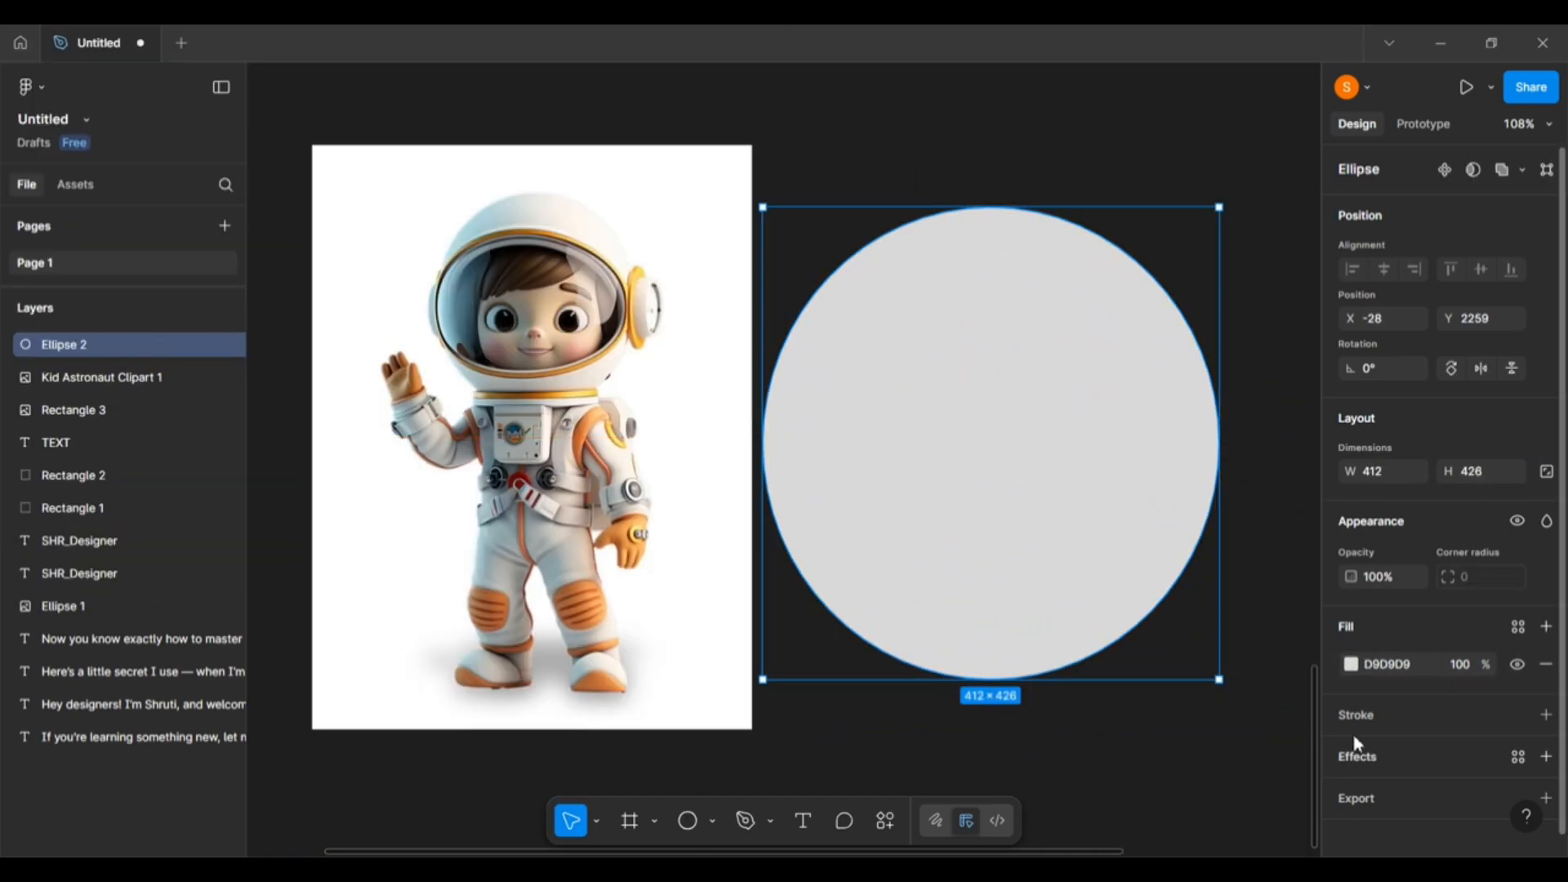
Give the 412×426 circle an Image fill using an uploaded portrait photo.
left_click(1351, 665)
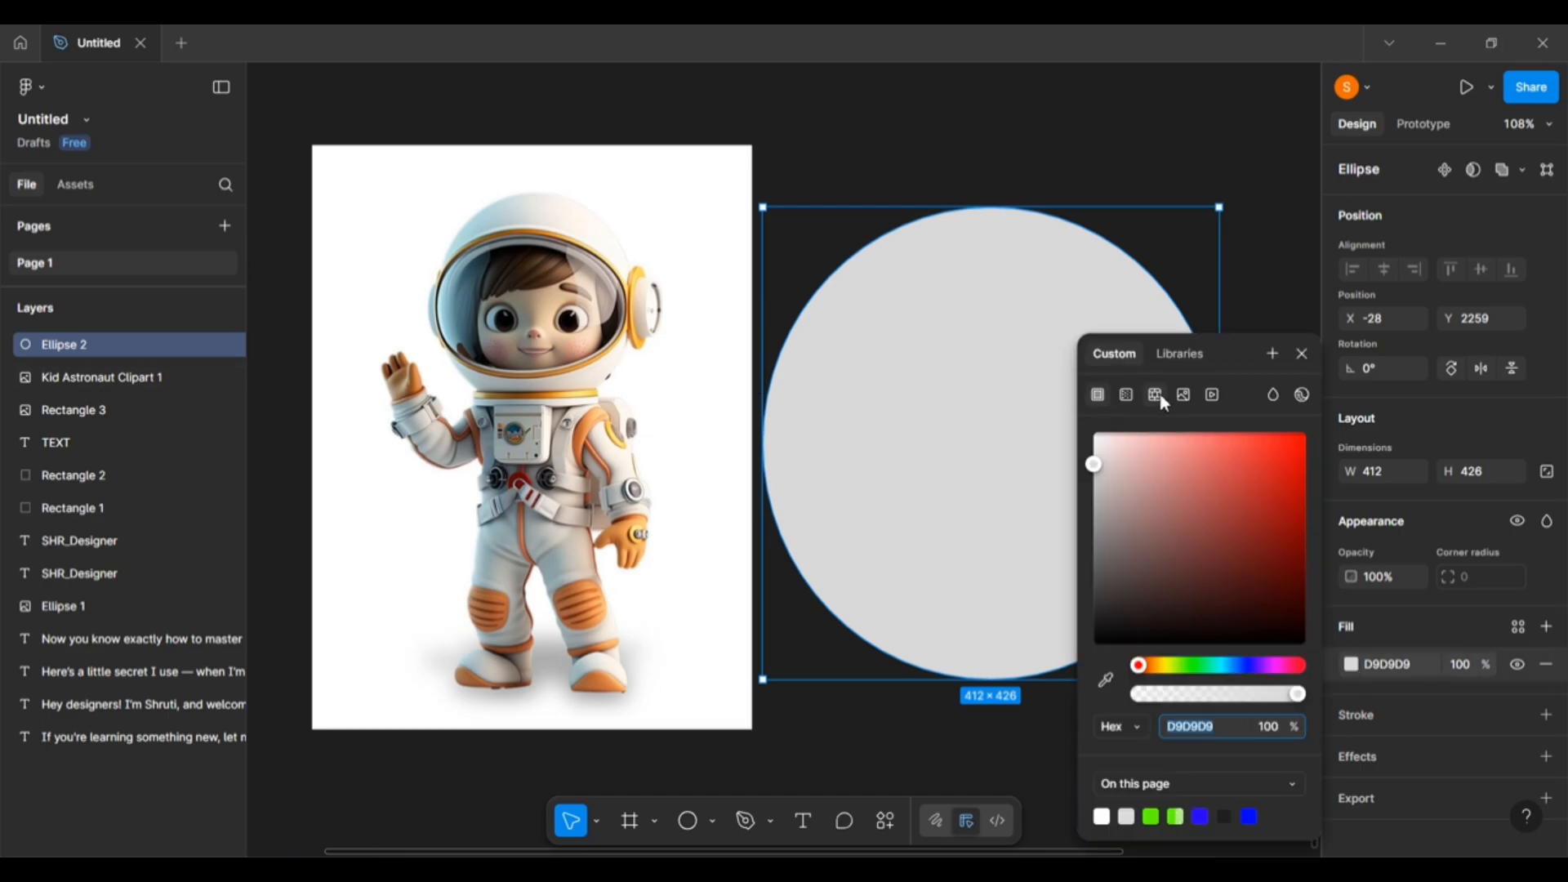
left_click(1184, 397)
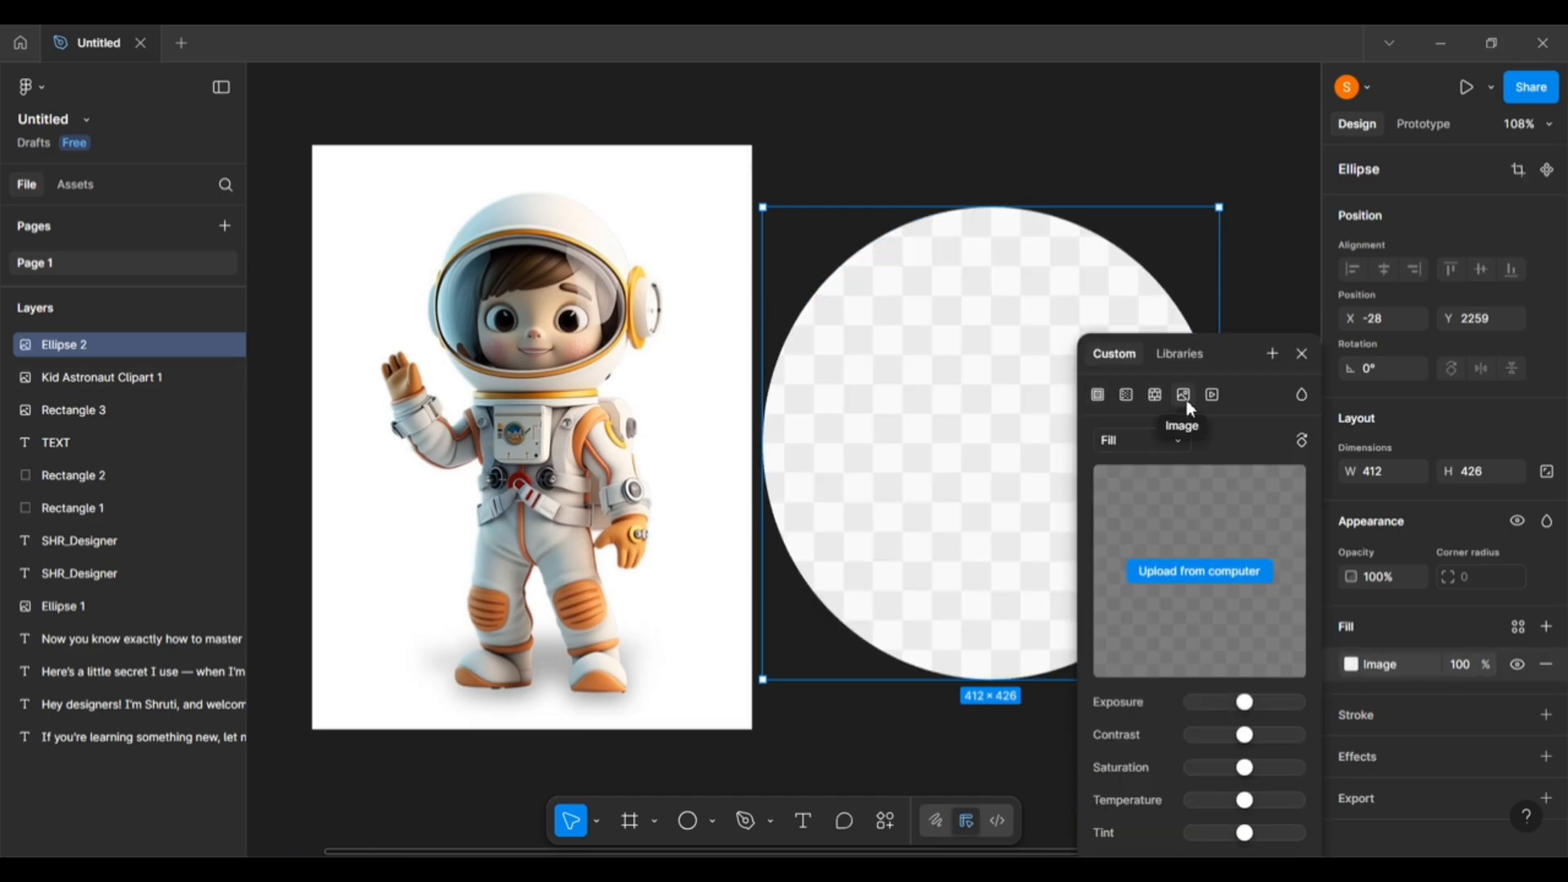
left_click(1182, 570)
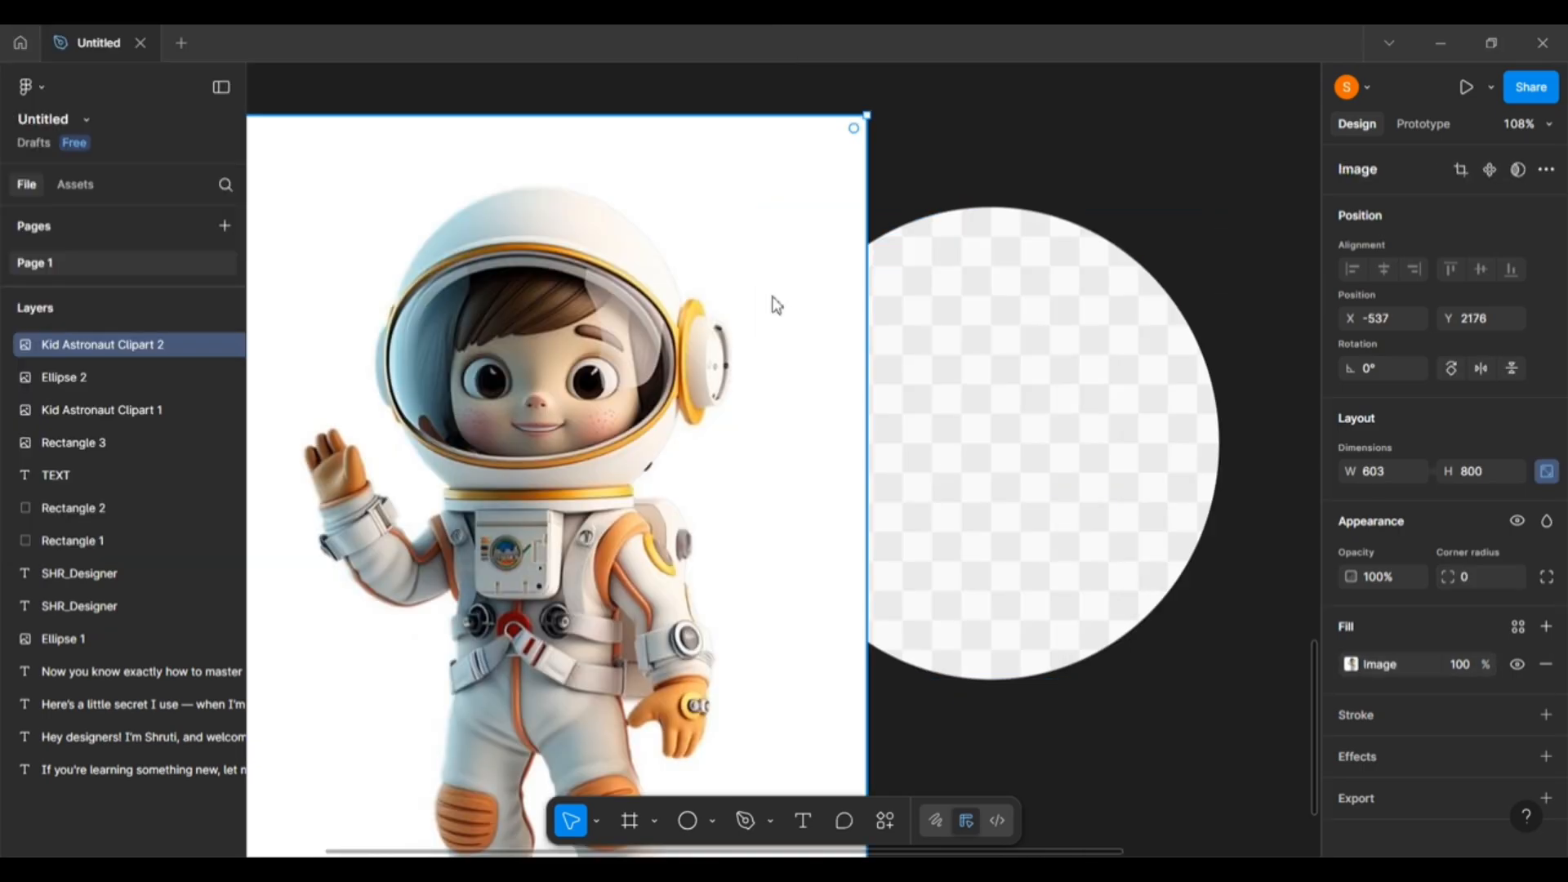
key("Delete")
left_click(1131, 525)
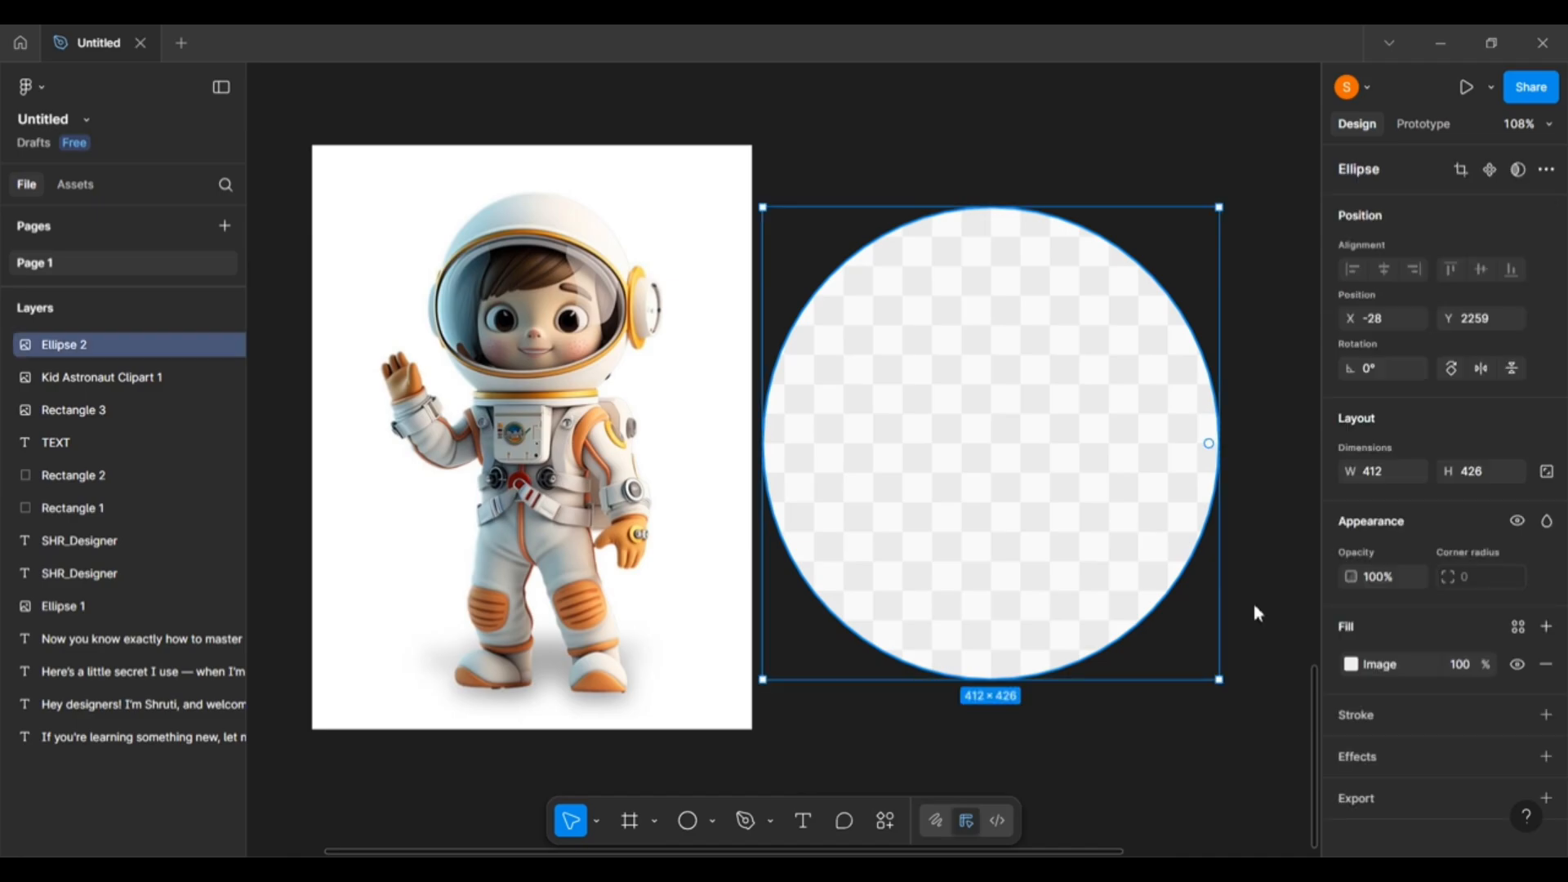
left_click(1352, 666)
left_click(1216, 499)
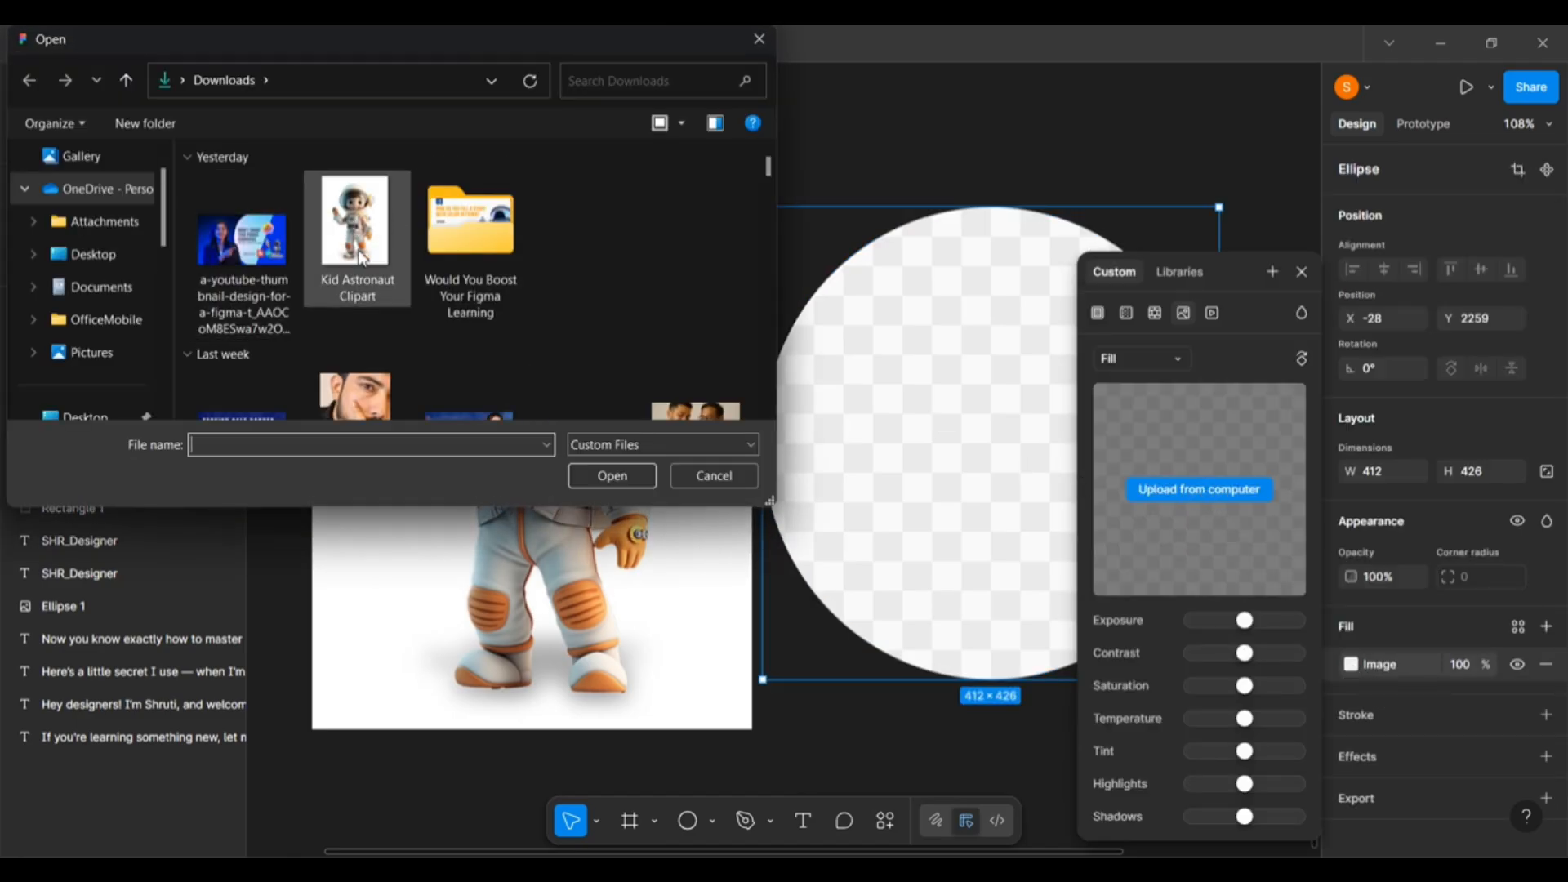
scroll(359, 261, "down", 6)
left_click(359, 320)
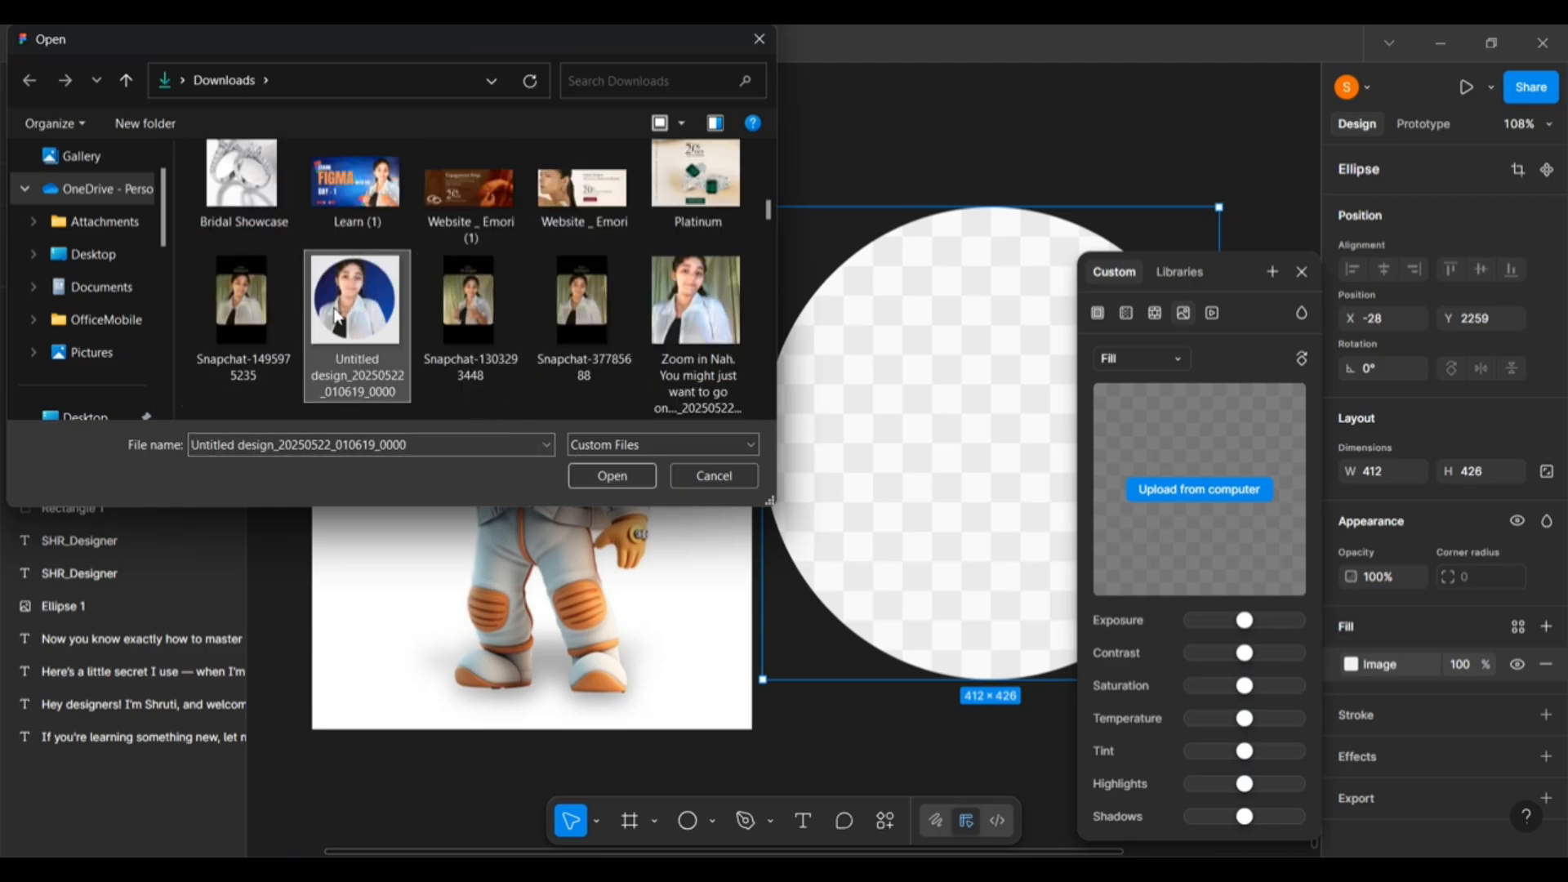
left_click(585, 478)
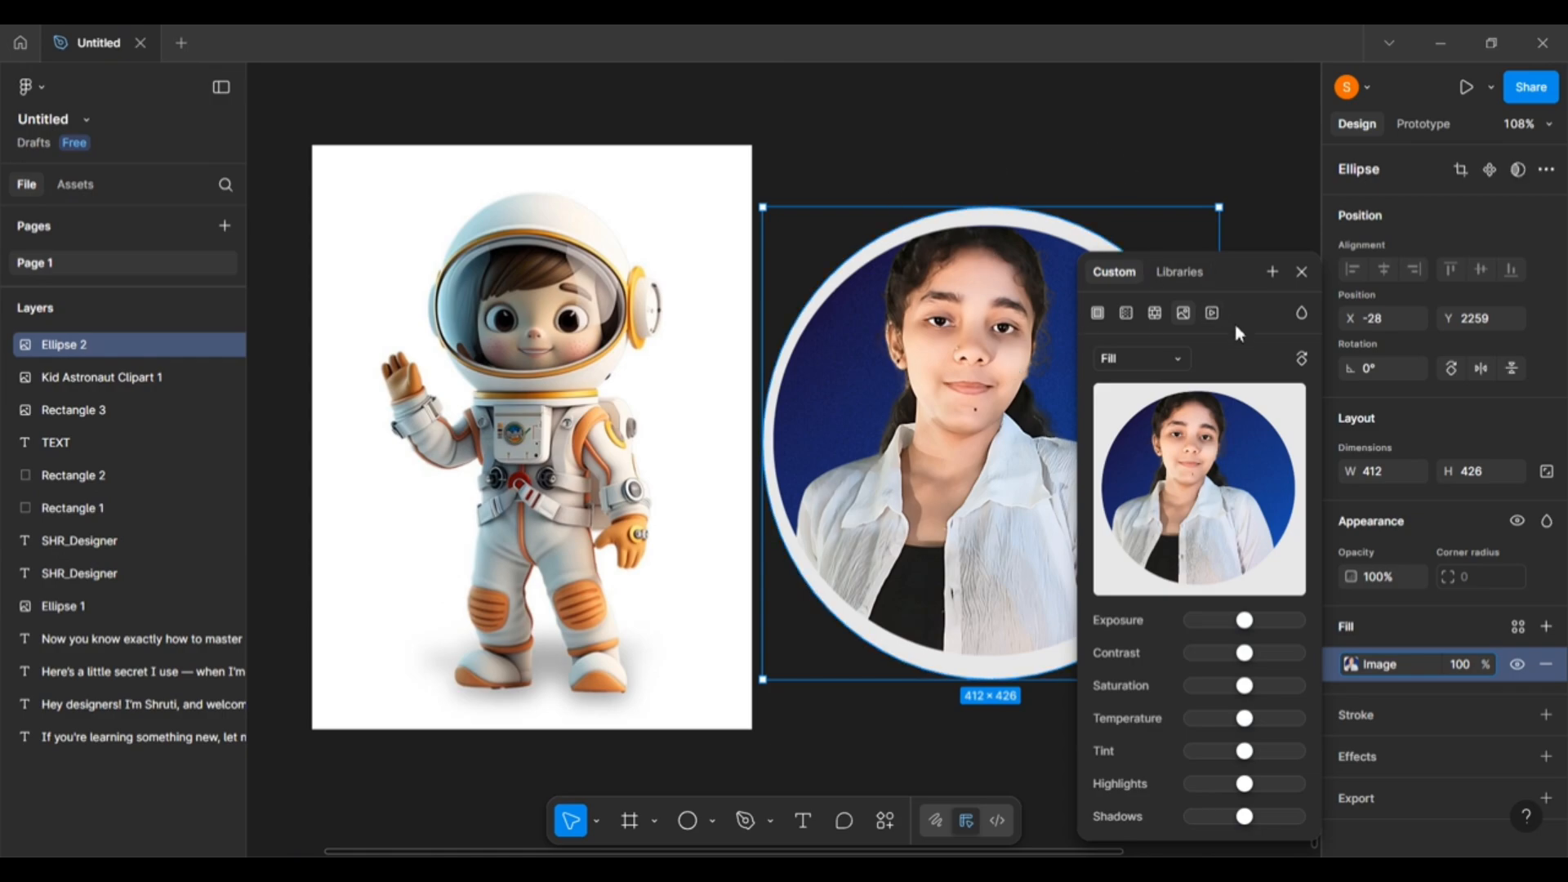
Try the photo's Fit and Fill scaling modes, leaving the portrait on Fit inside the circle.
left_click(1180, 365)
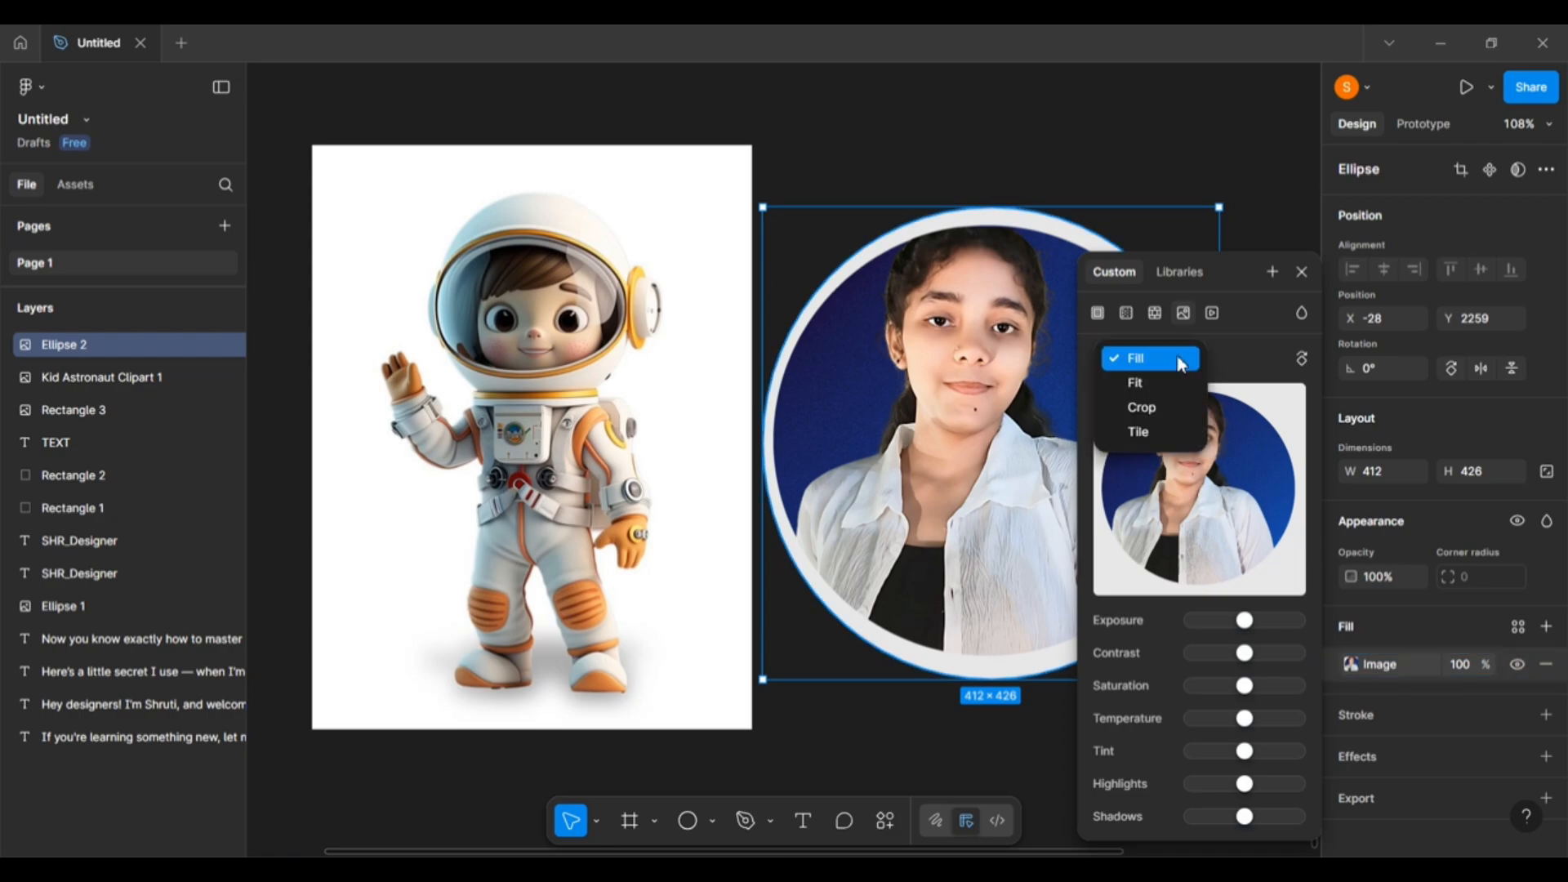
left_click(1176, 381)
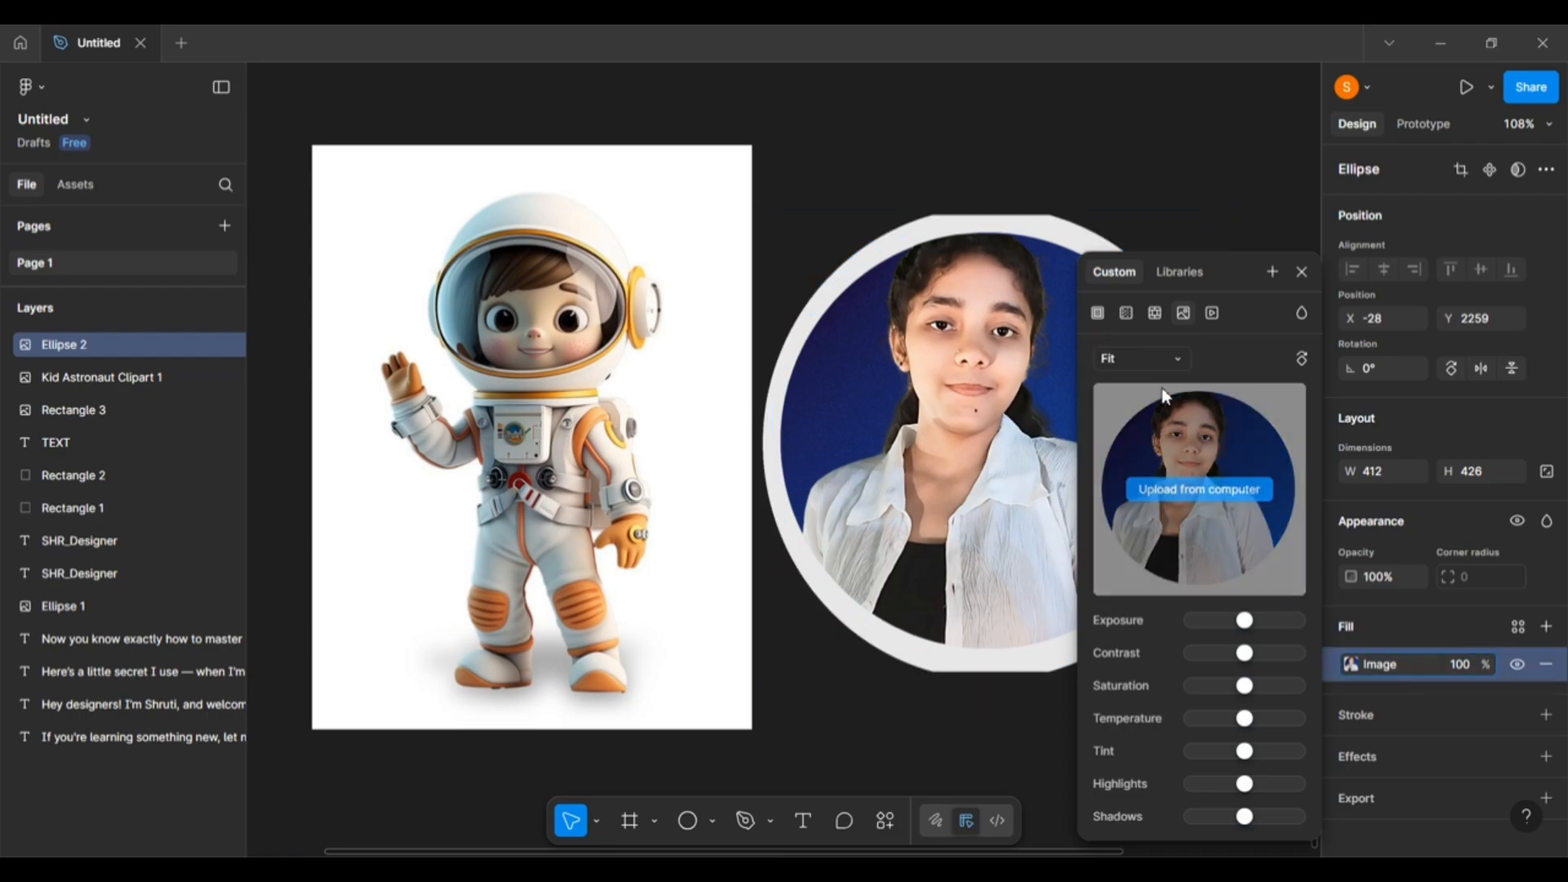
left_click(1178, 349)
left_click(1170, 338)
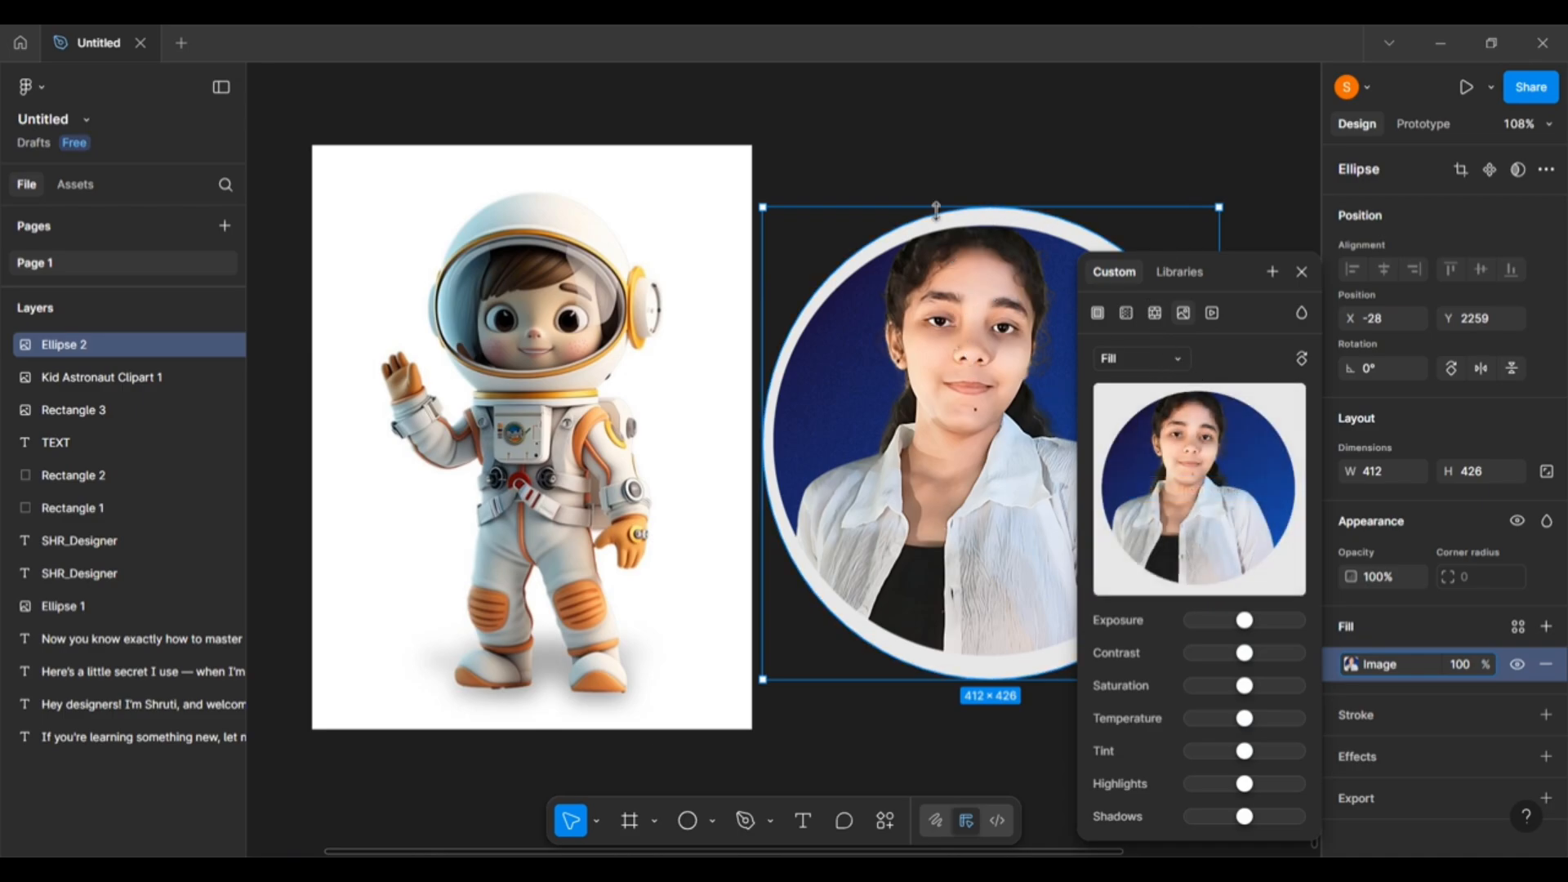
left_click(1186, 363)
left_click(1179, 384)
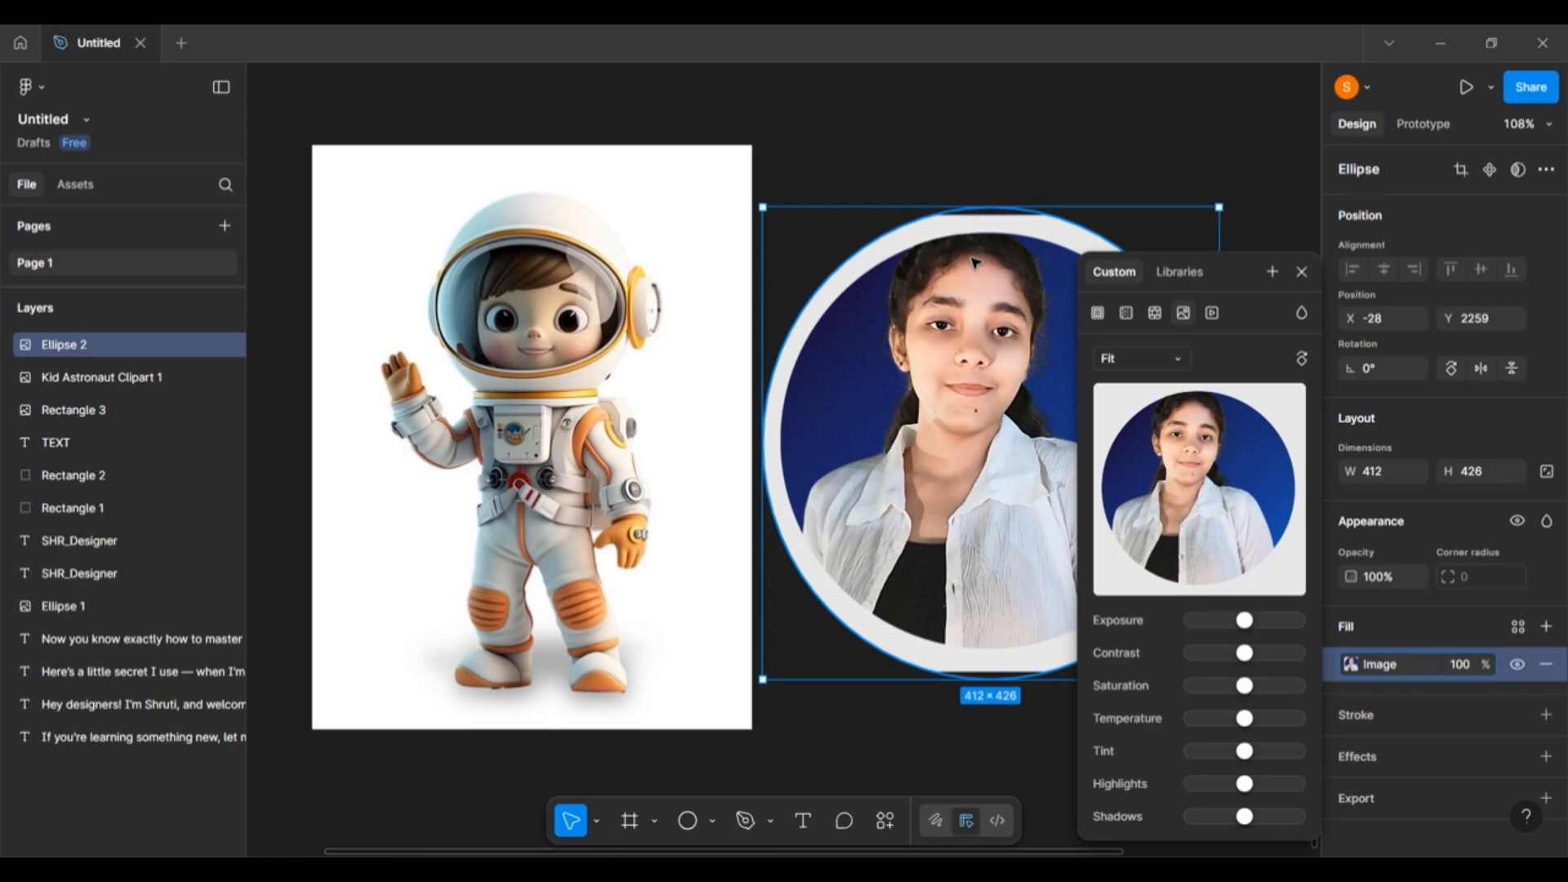
scroll(975, 263, "up", 6)
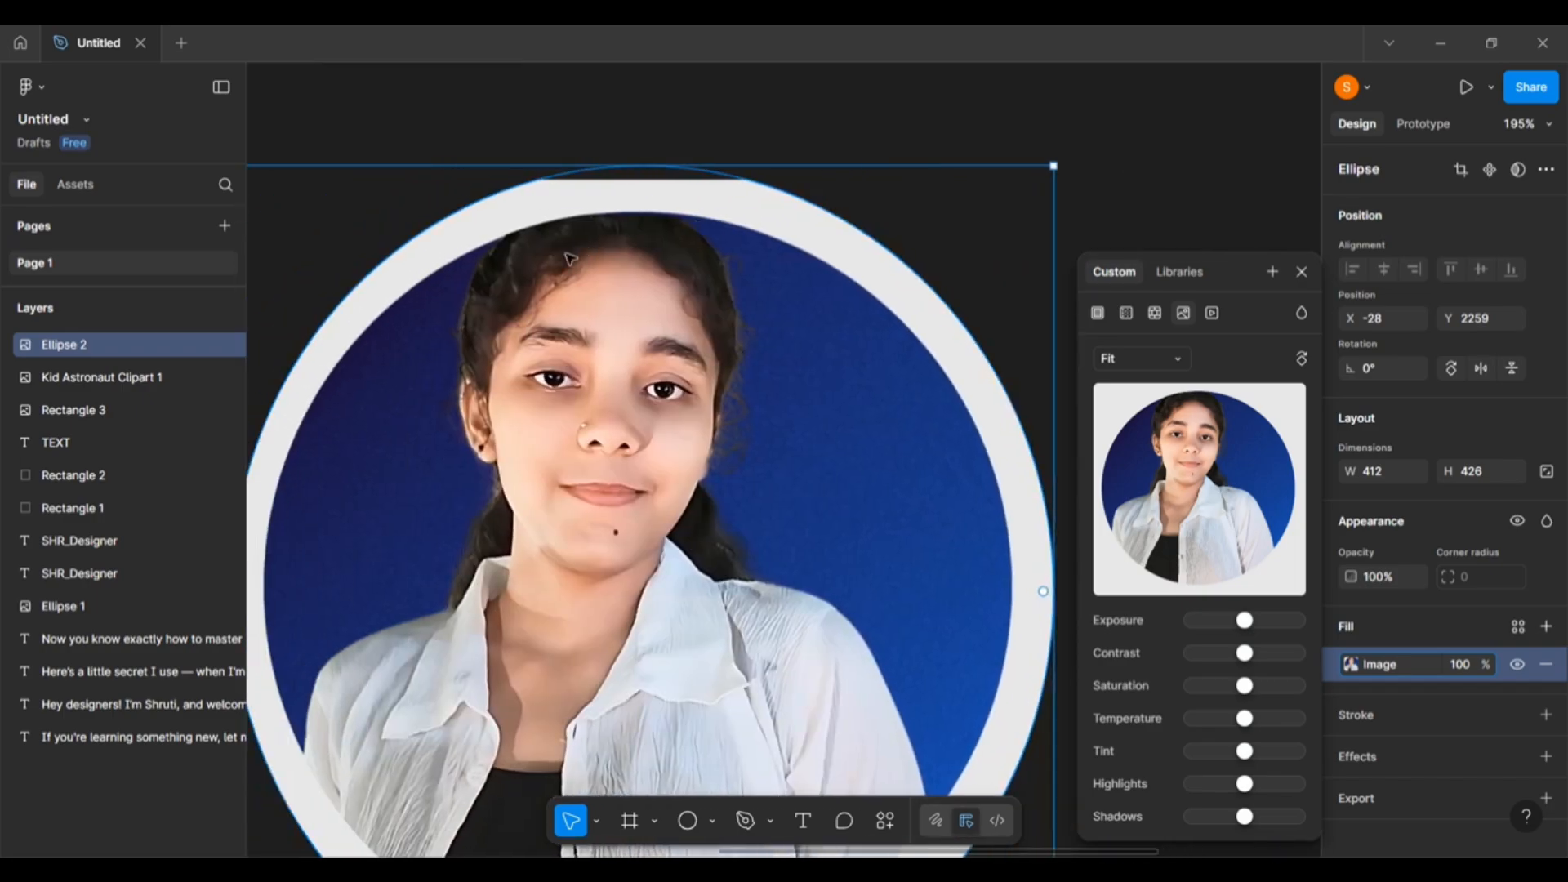
scroll(754, 194, "down", 1)
scroll(755, 194, "left", 1)
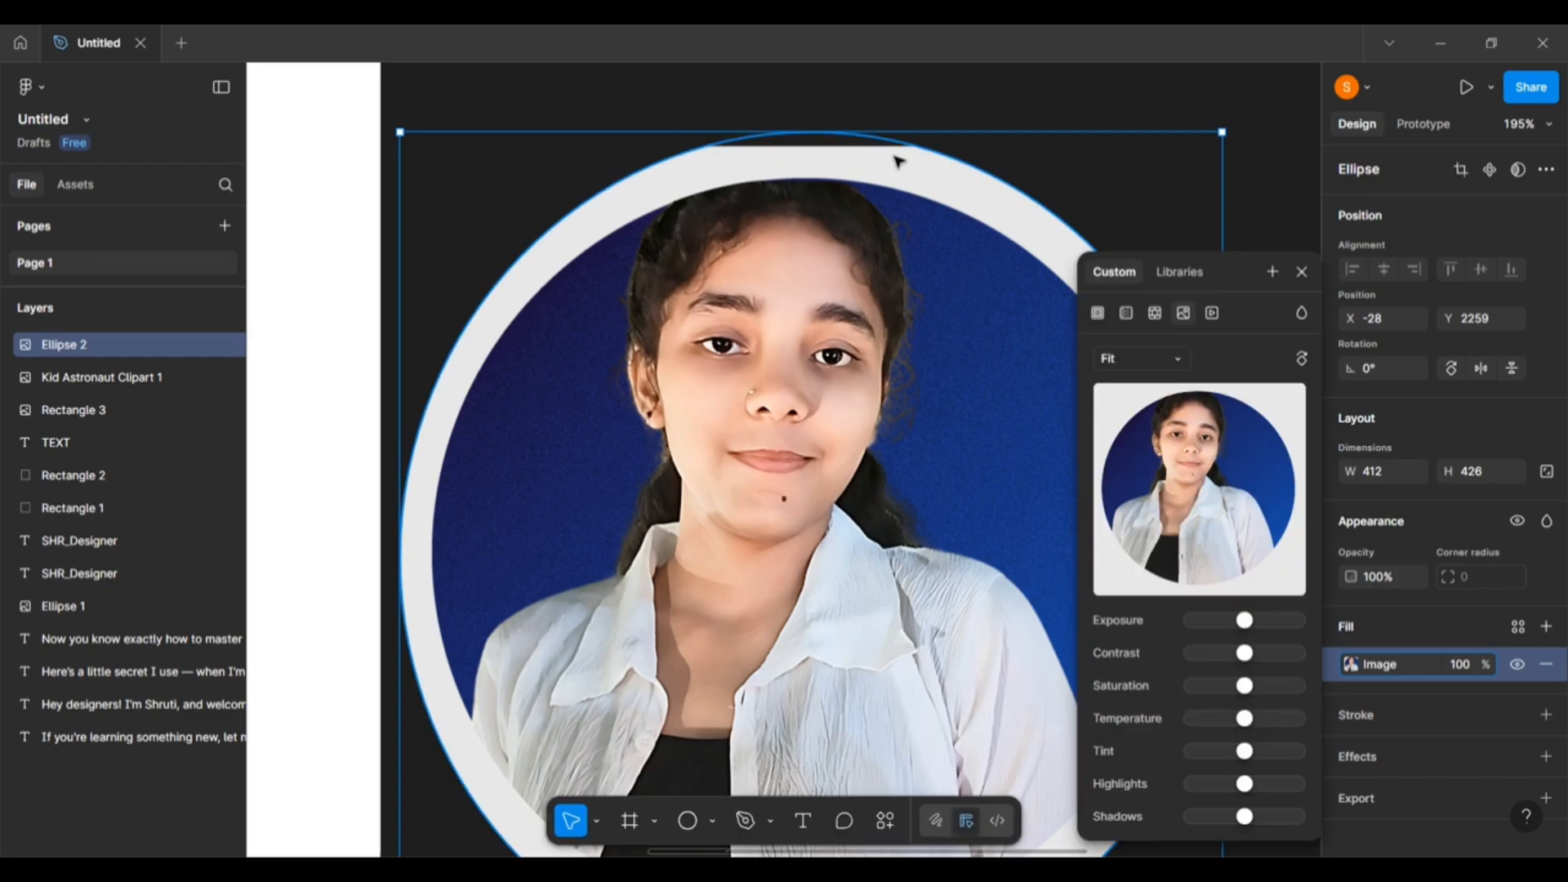
scroll(760, 282, "down", 2)
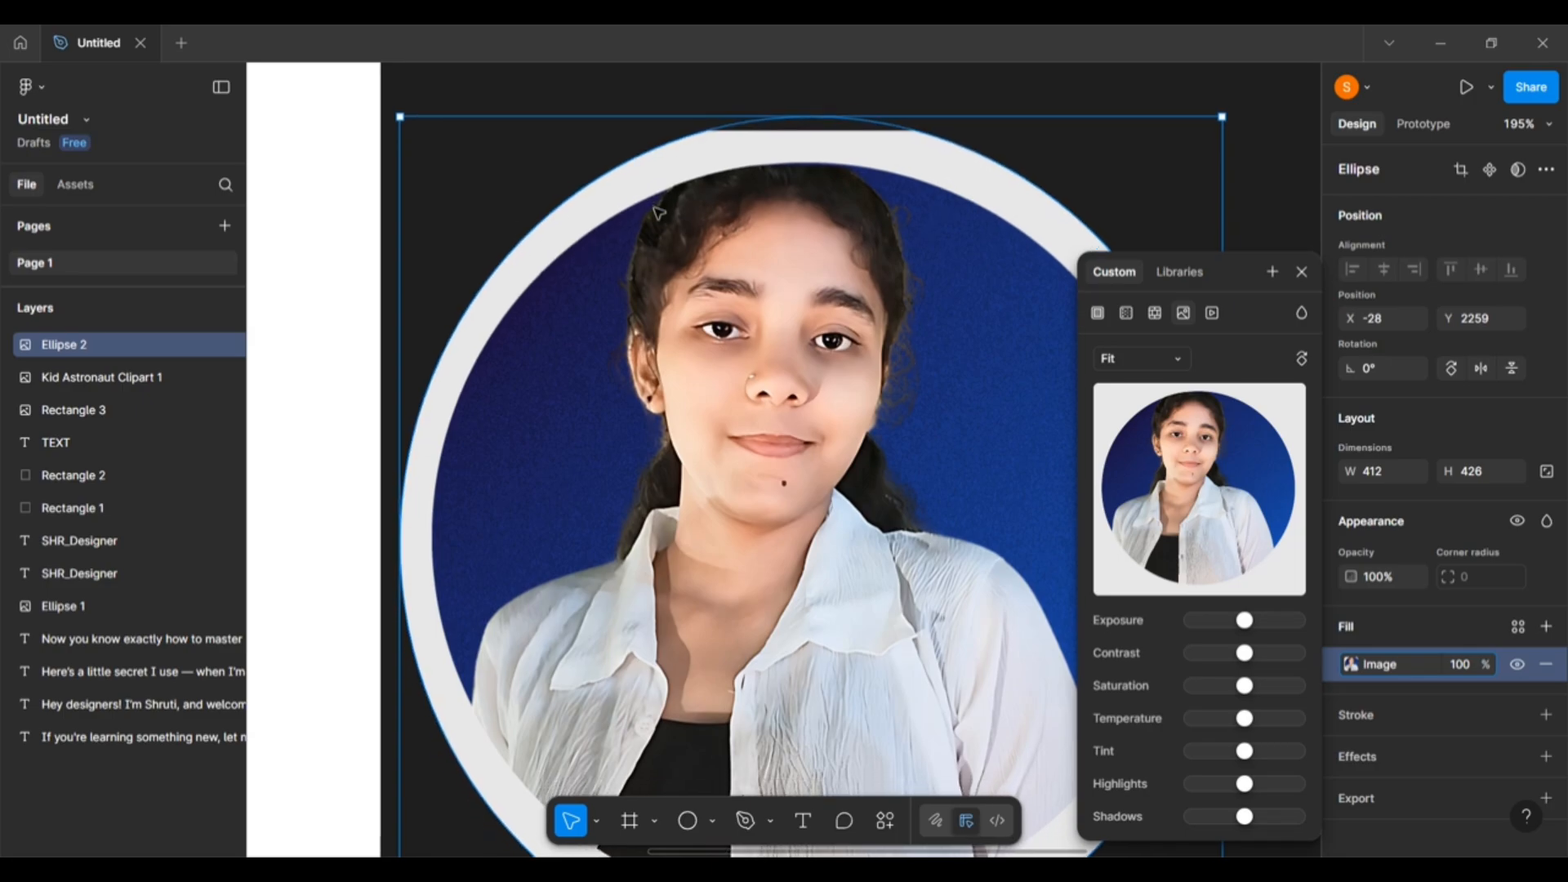
scroll(758, 262, "up", 2)
scroll(792, 258, "down", 1)
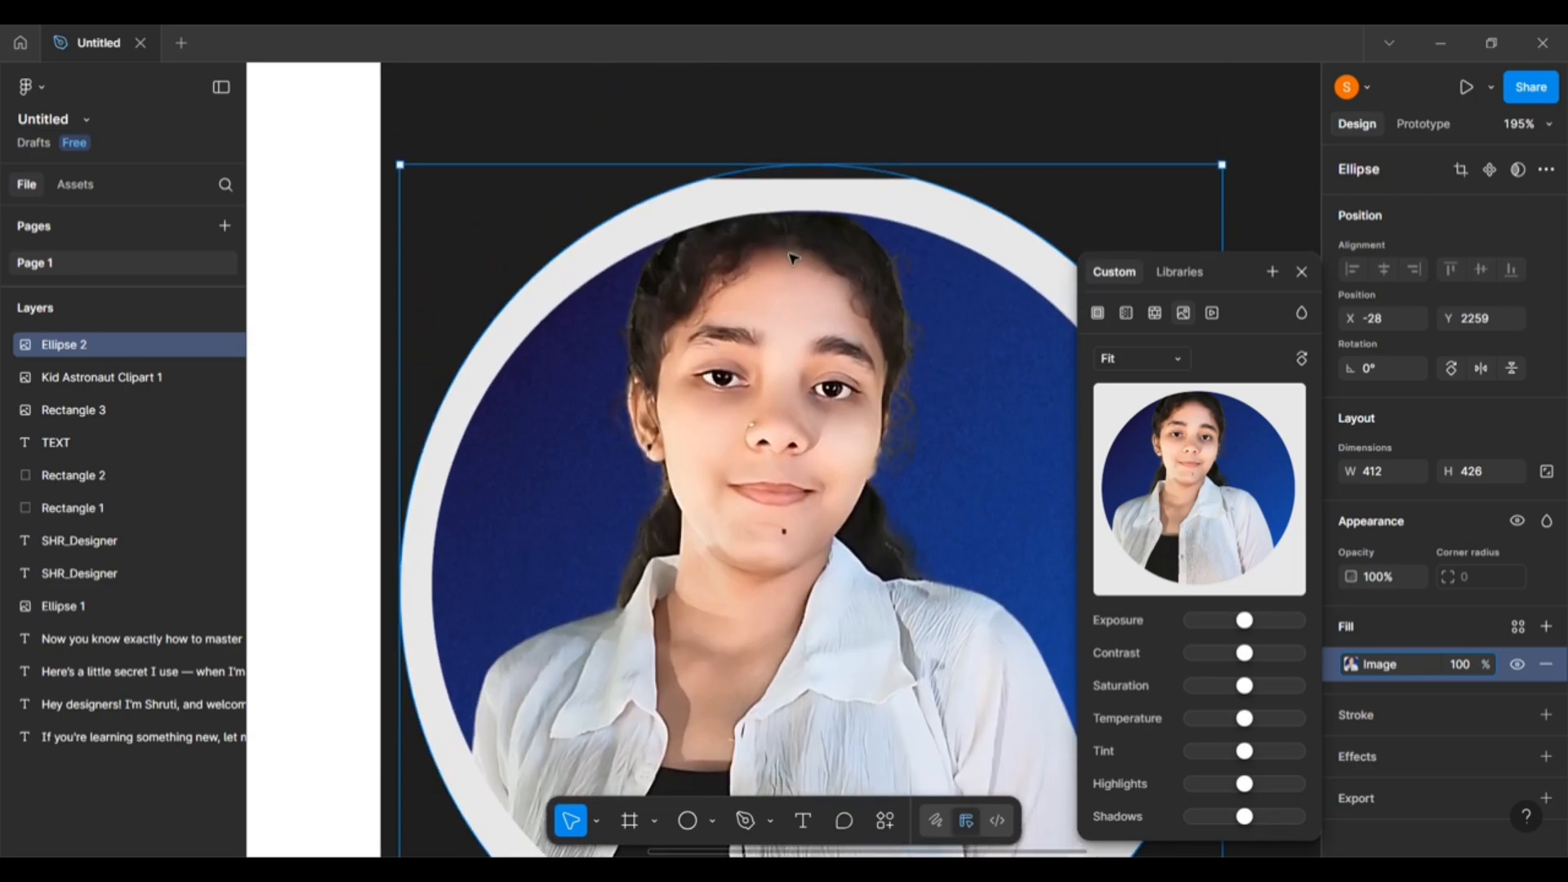
scroll(792, 258, "down", 3)
scroll(805, 221, "down", 1)
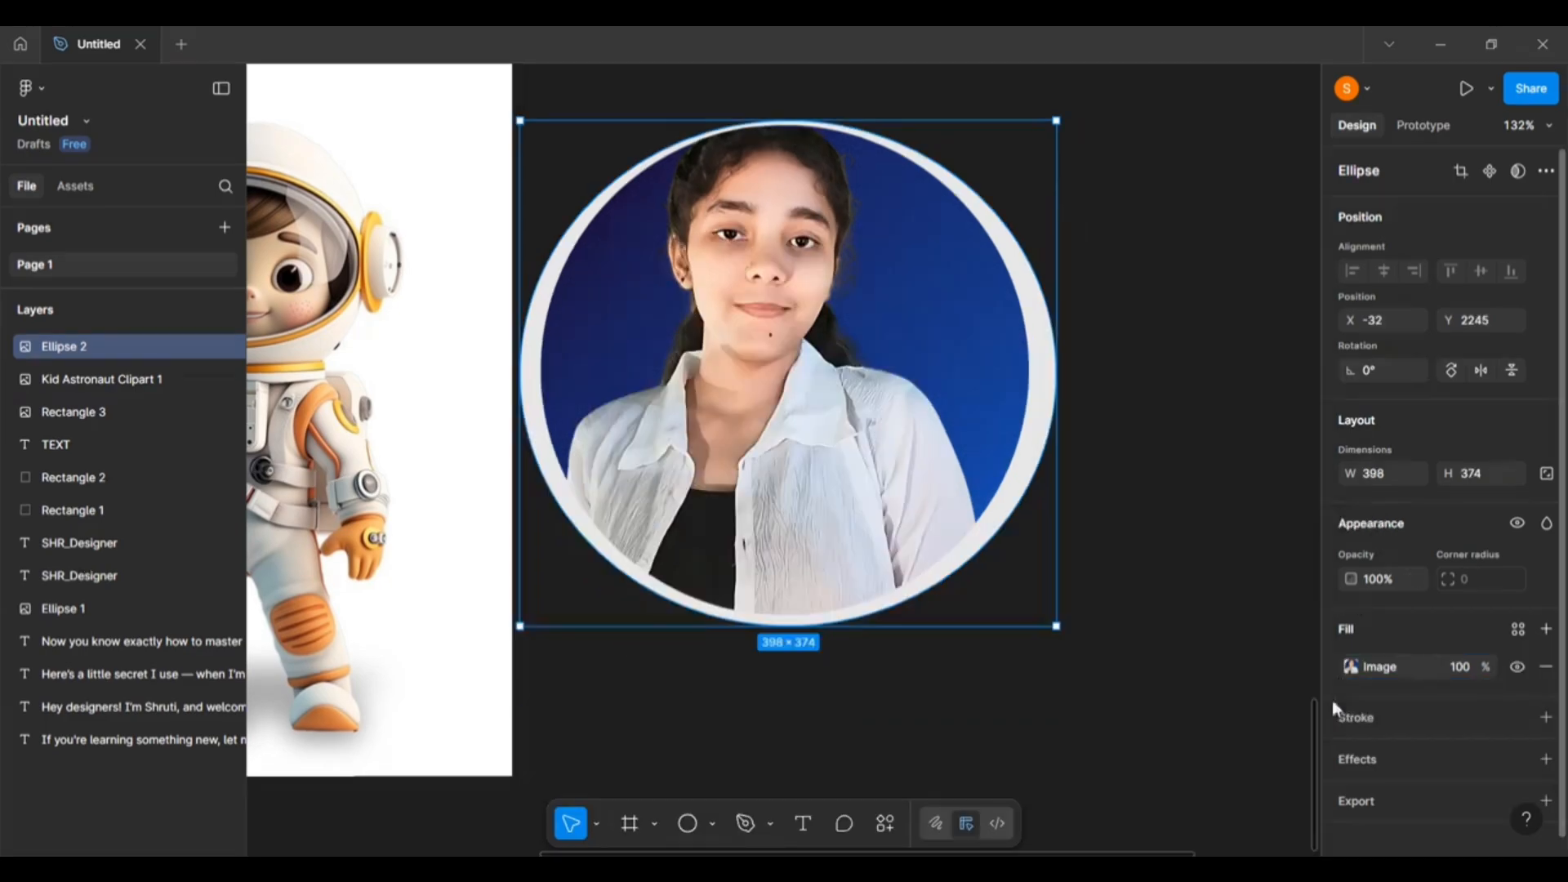
Crop the portrait inside Ellipse 2, shifting the photo up and resizing the crop frame.
left_click(1351, 669)
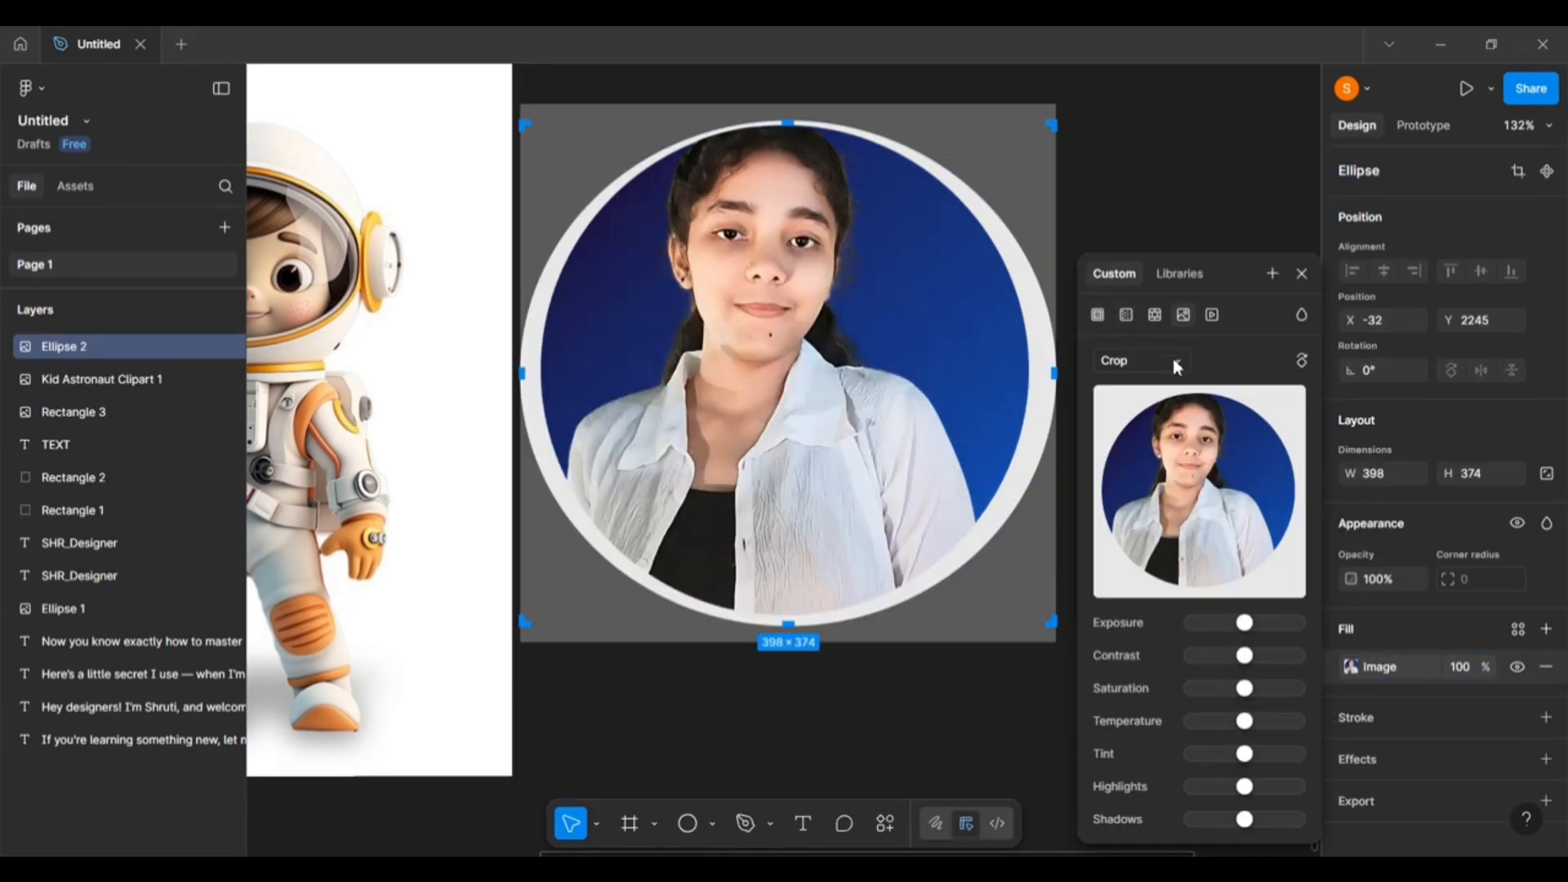
left_click(1177, 367)
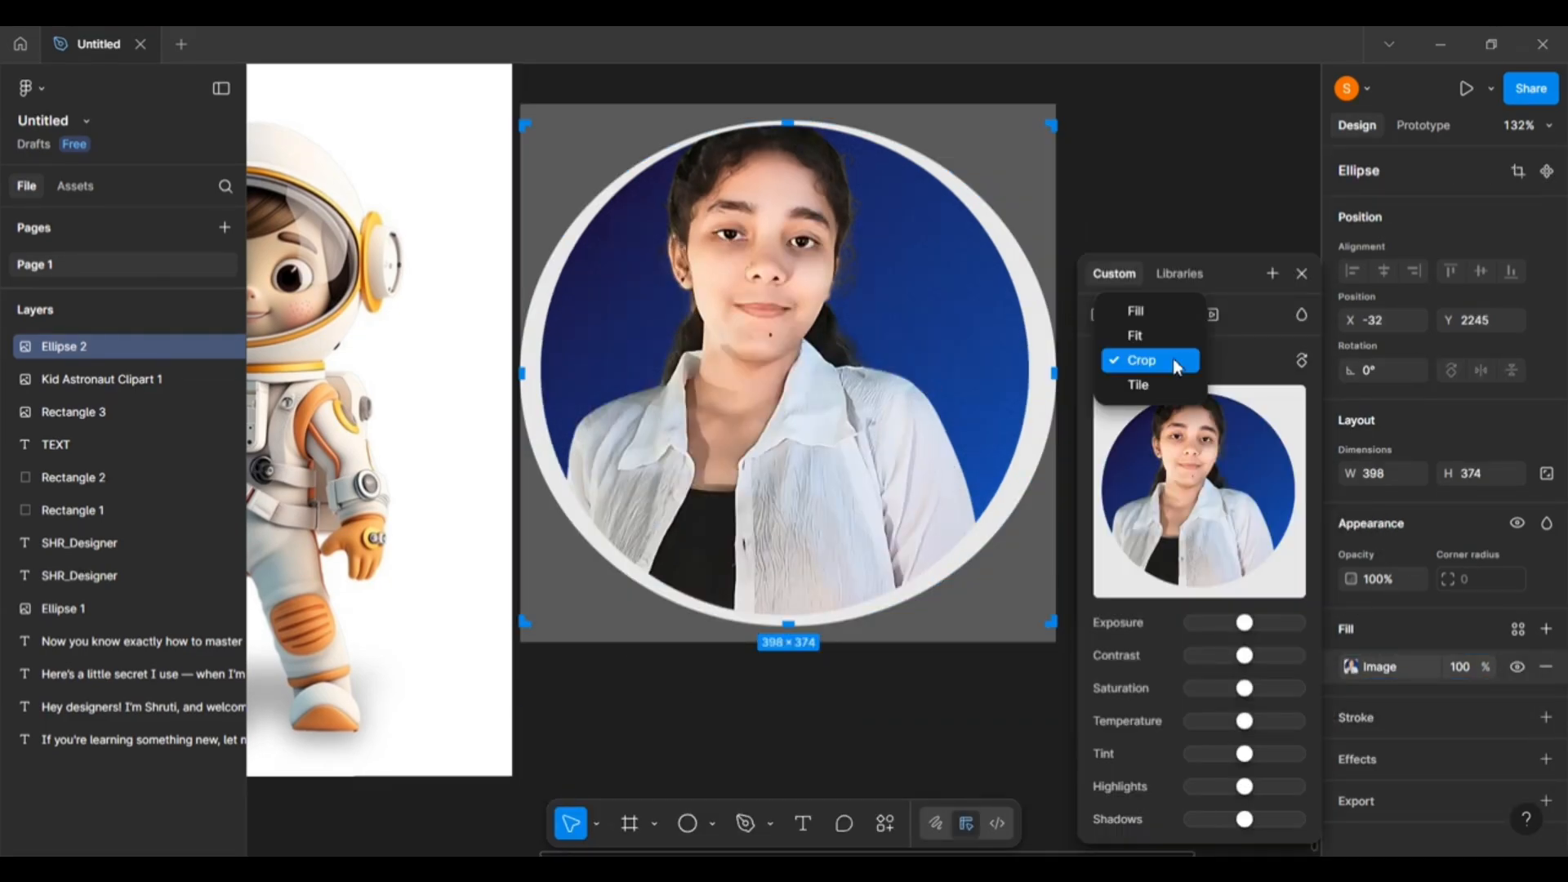
left_click(1177, 367)
left_click_drag(798, 311, 822, 390)
left_click_drag(546, 721, 470, 719)
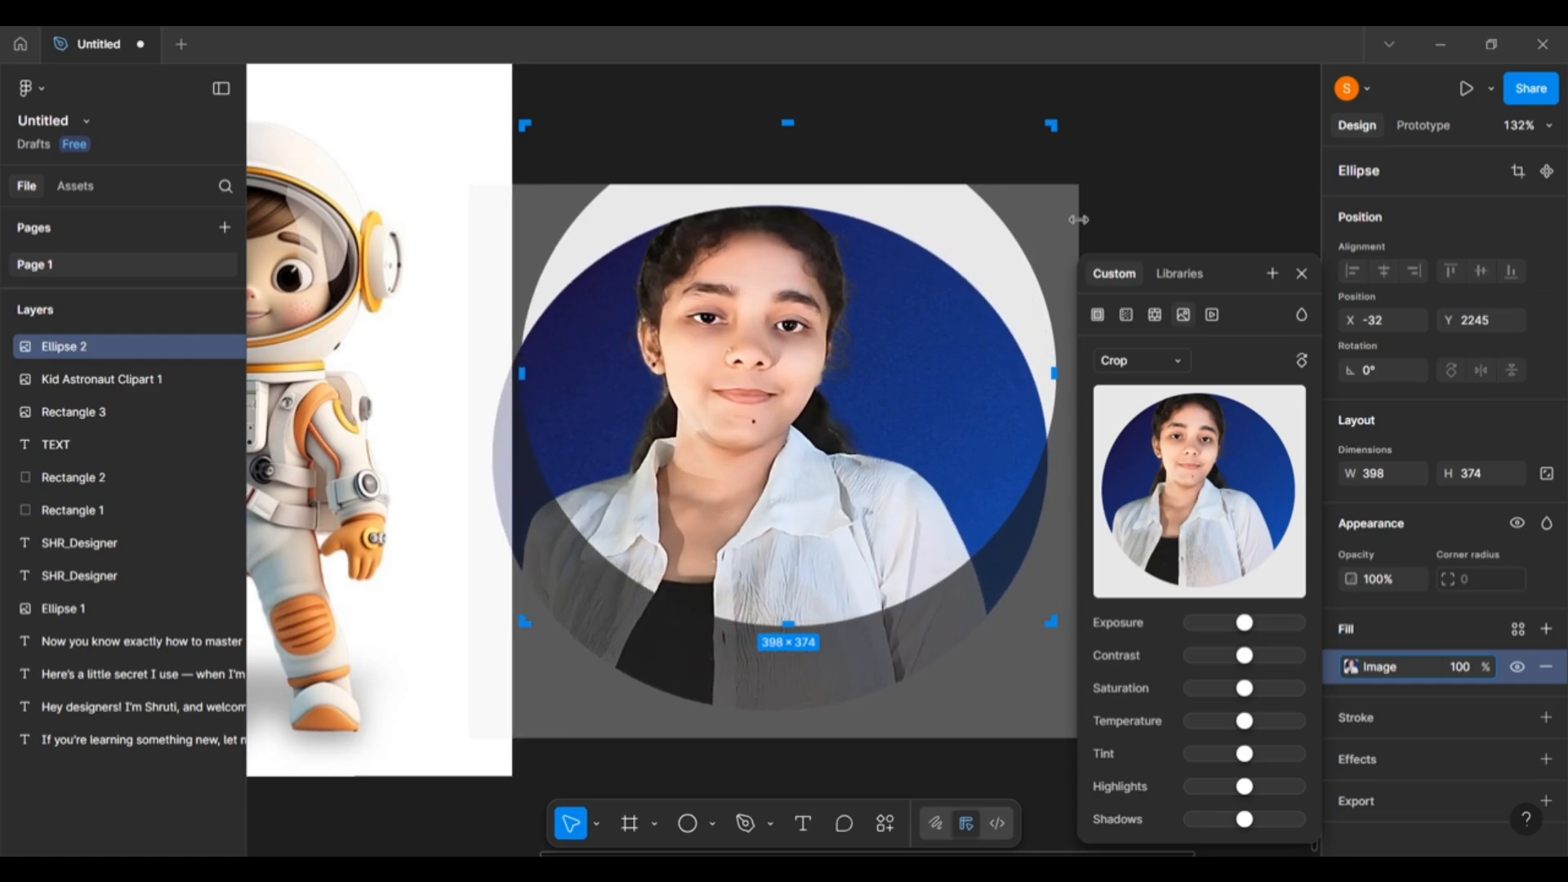
left_click_drag(1079, 219, 1145, 108)
left_click_drag(924, 265, 922, 268)
left_click_drag(828, 318, 800, 226)
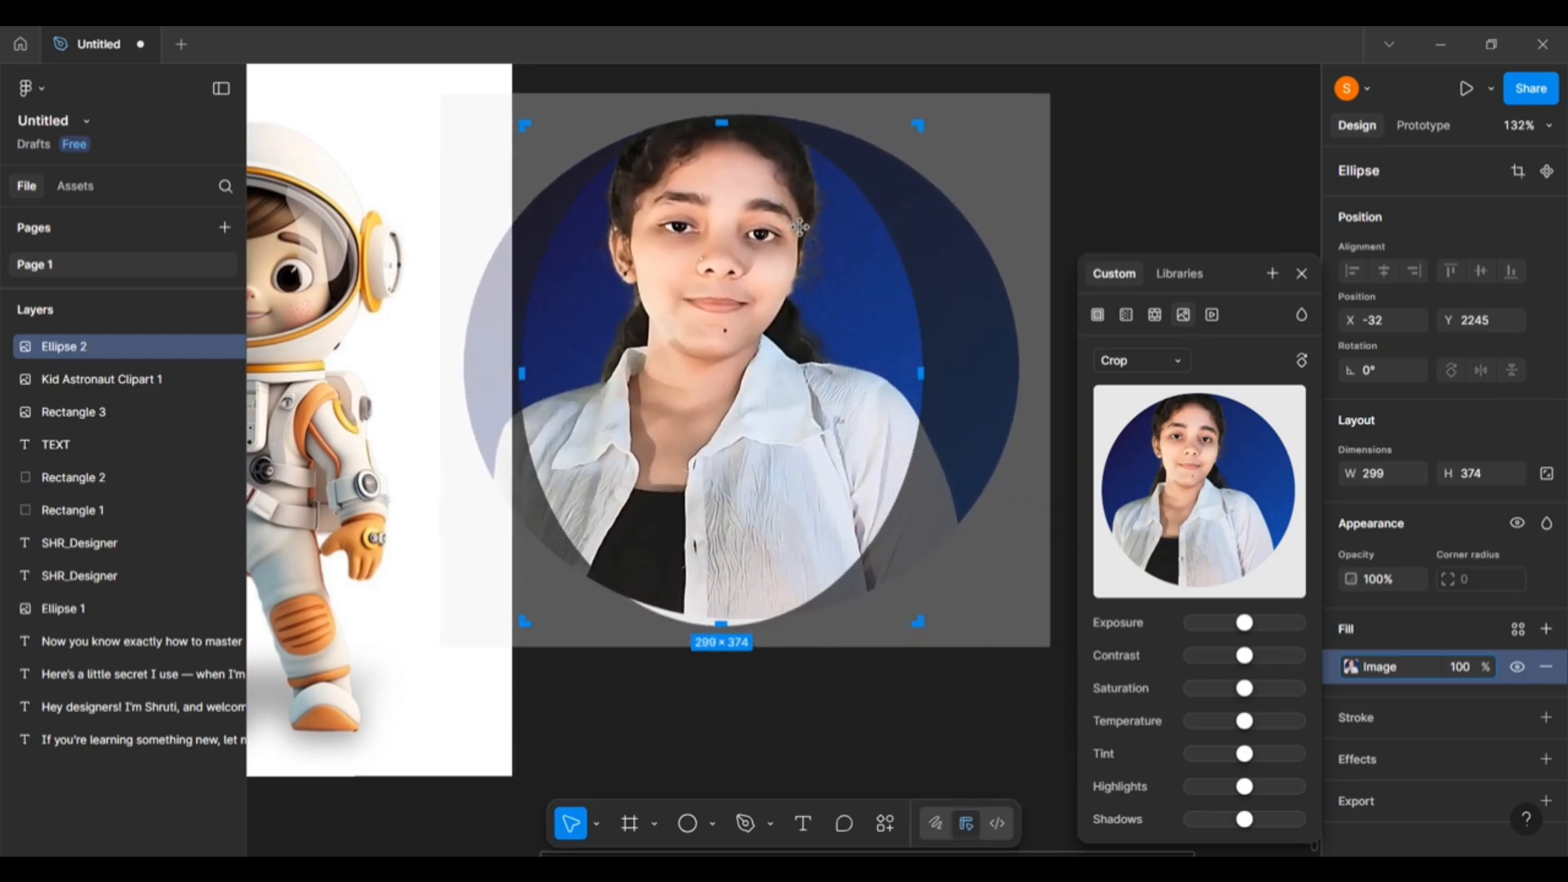
left_click(1181, 164)
Move the cropped ellipse to a new spot and reopen its image settings, keeping Crop.
left_click_drag(660, 397, 739, 459)
left_click(1169, 139)
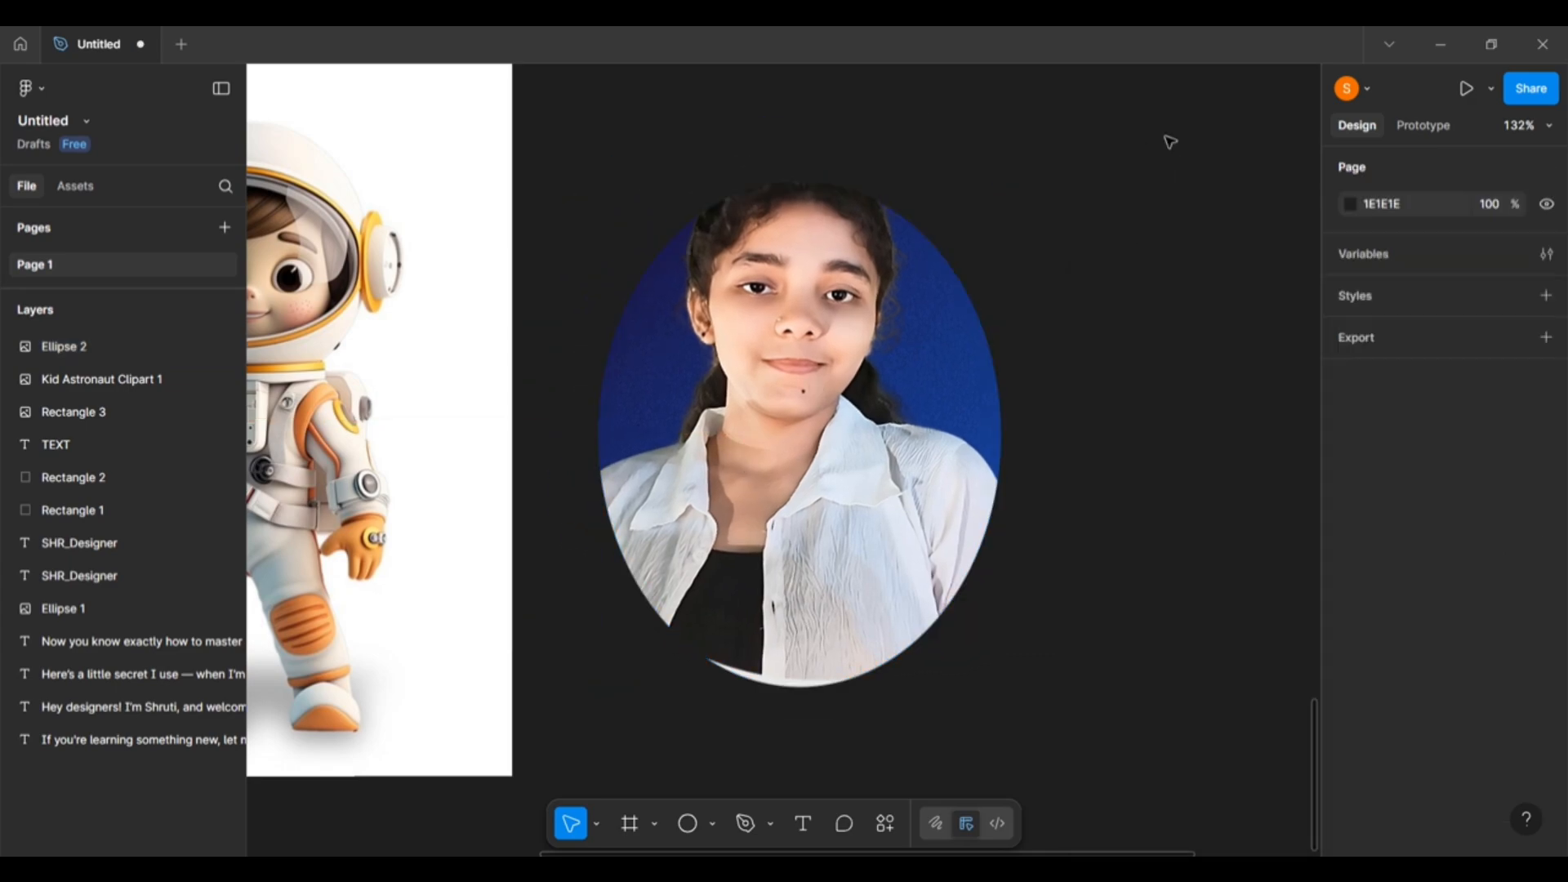
left_click(854, 452)
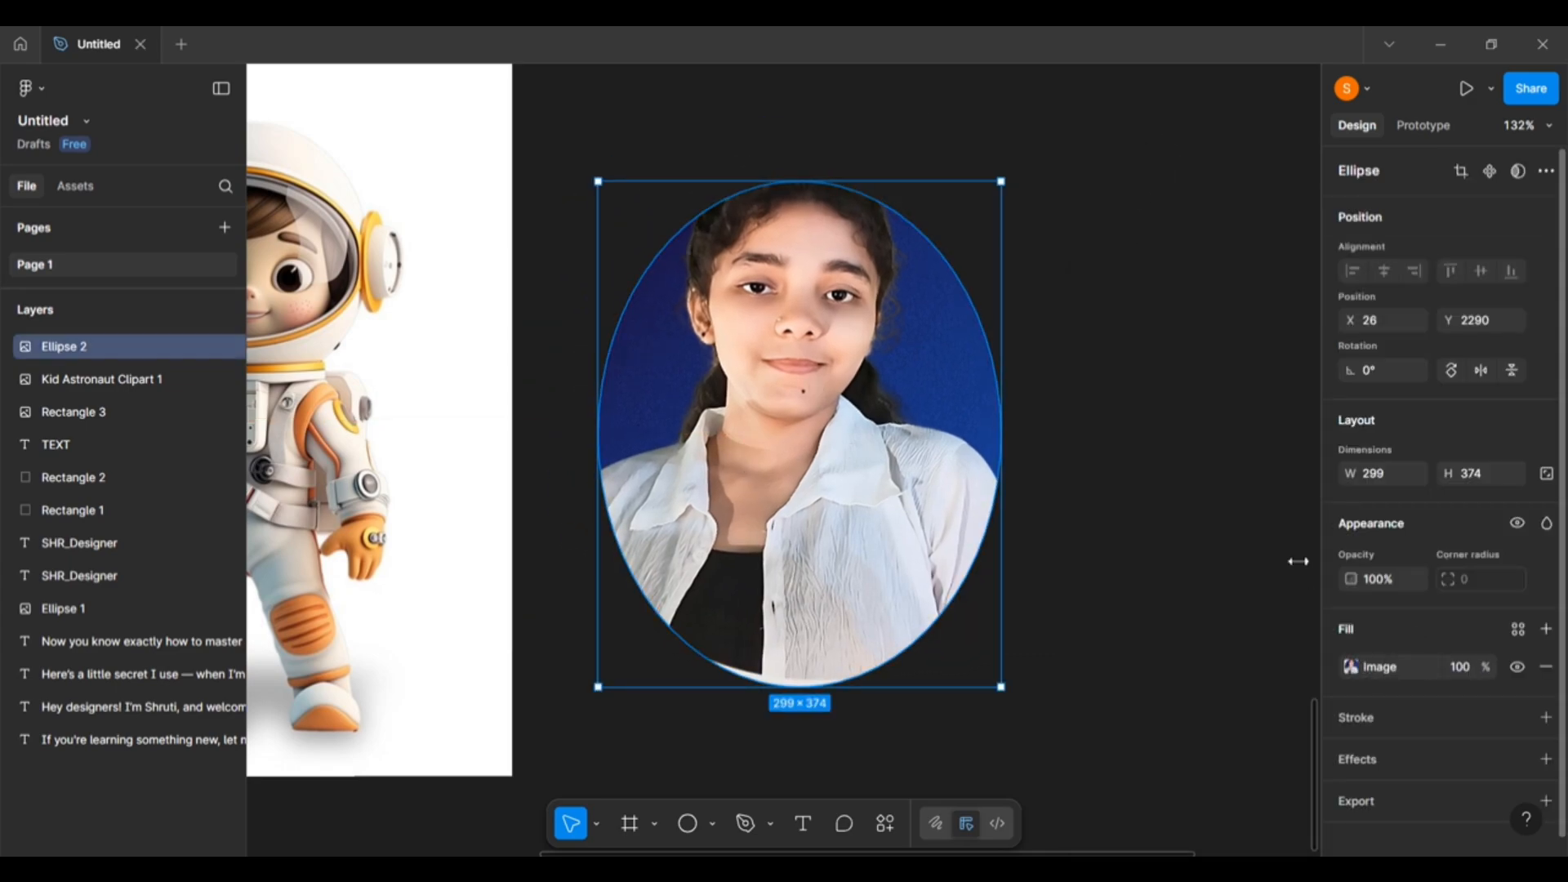
left_click(1351, 668)
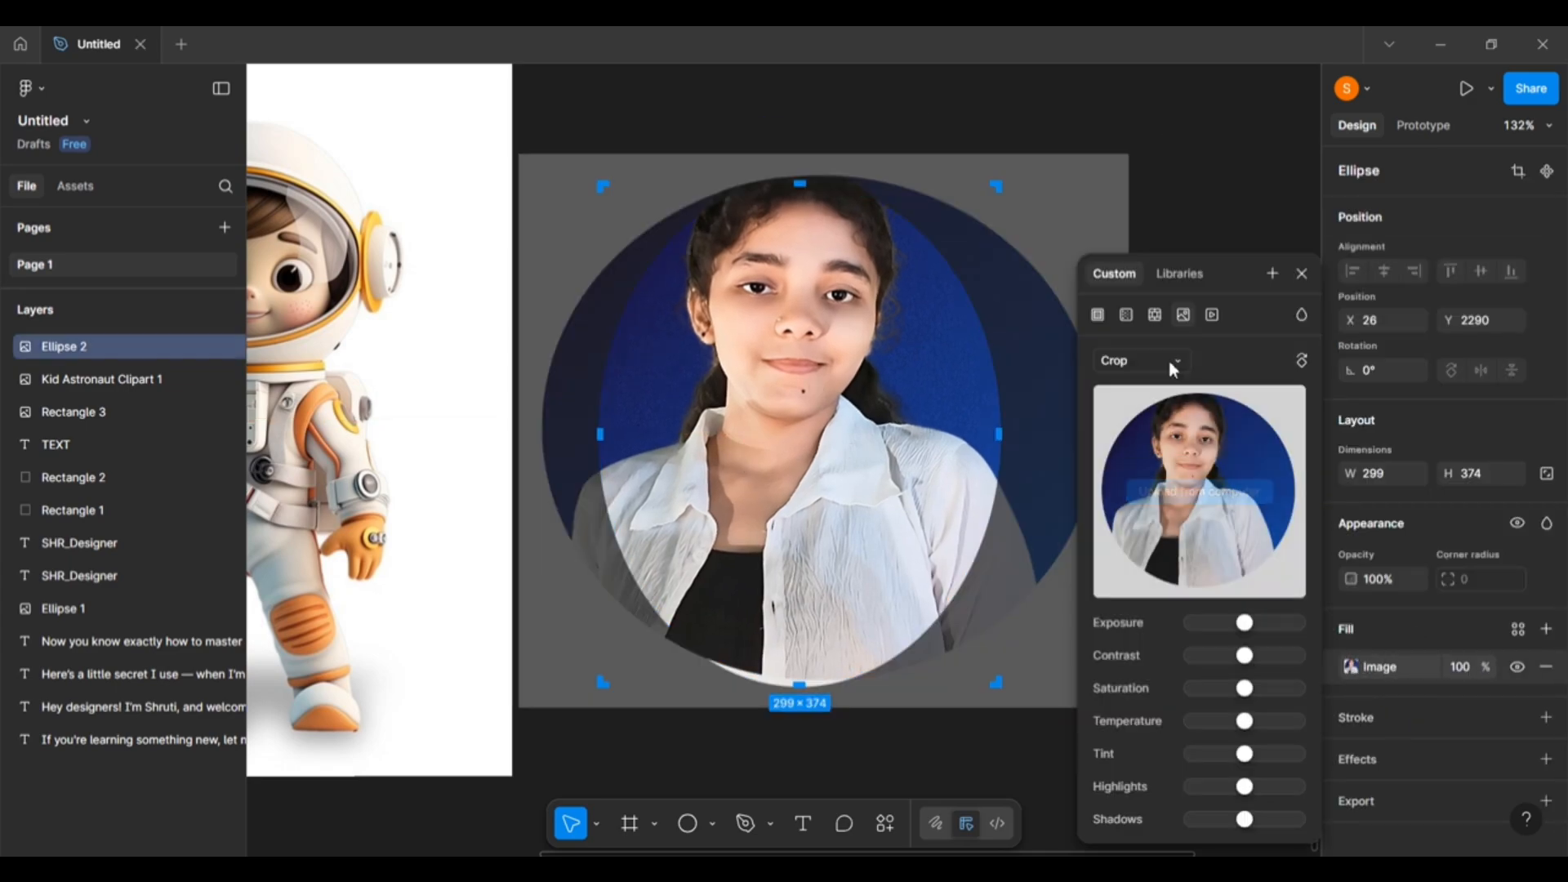
left_click(1169, 360)
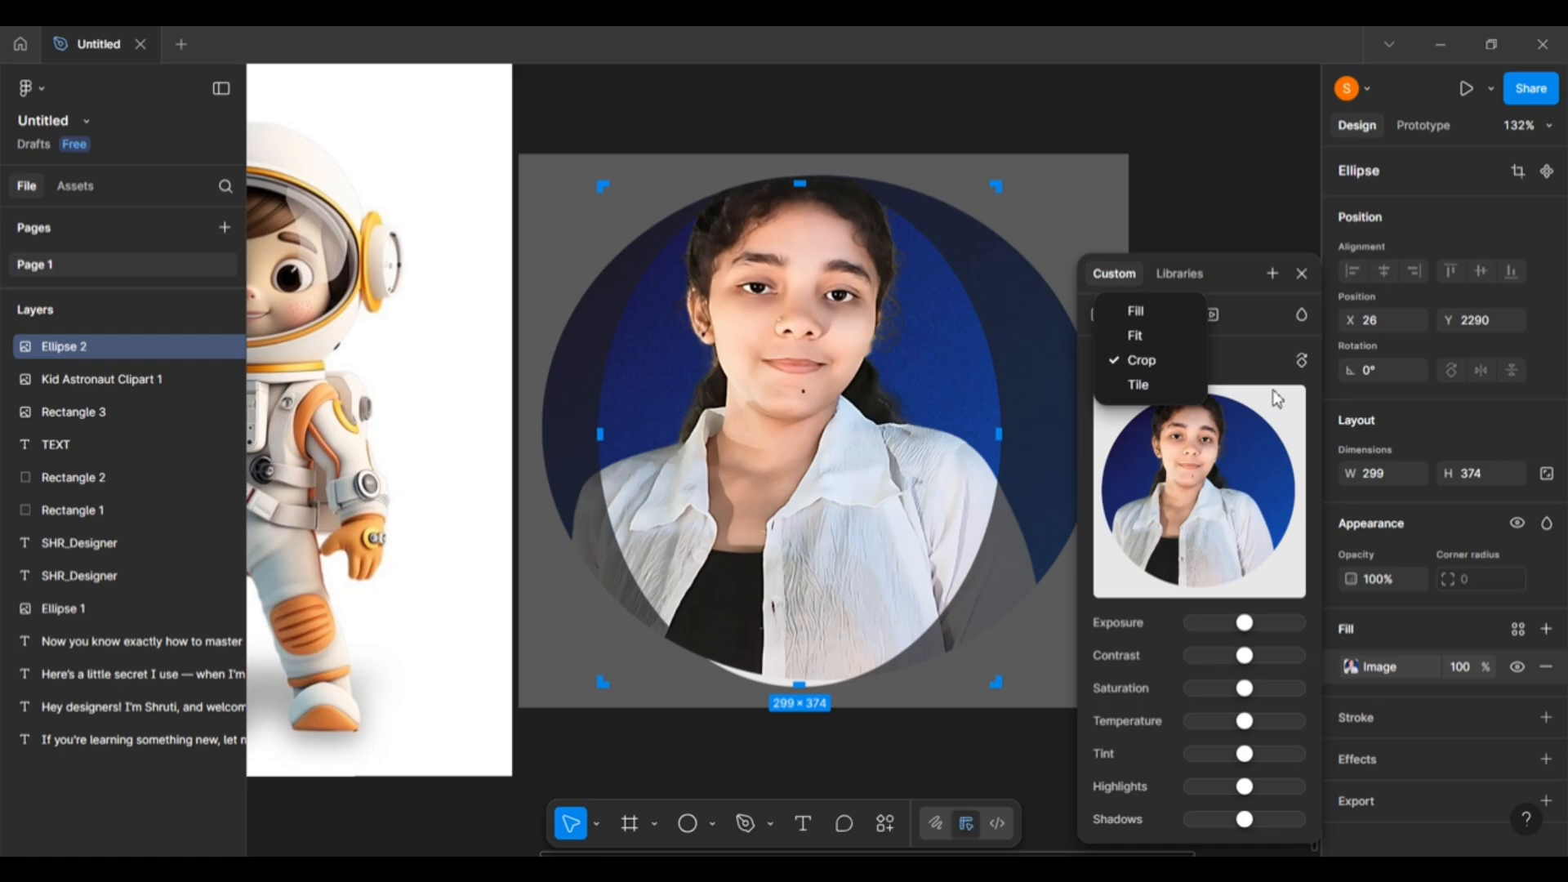
left_click(1264, 365)
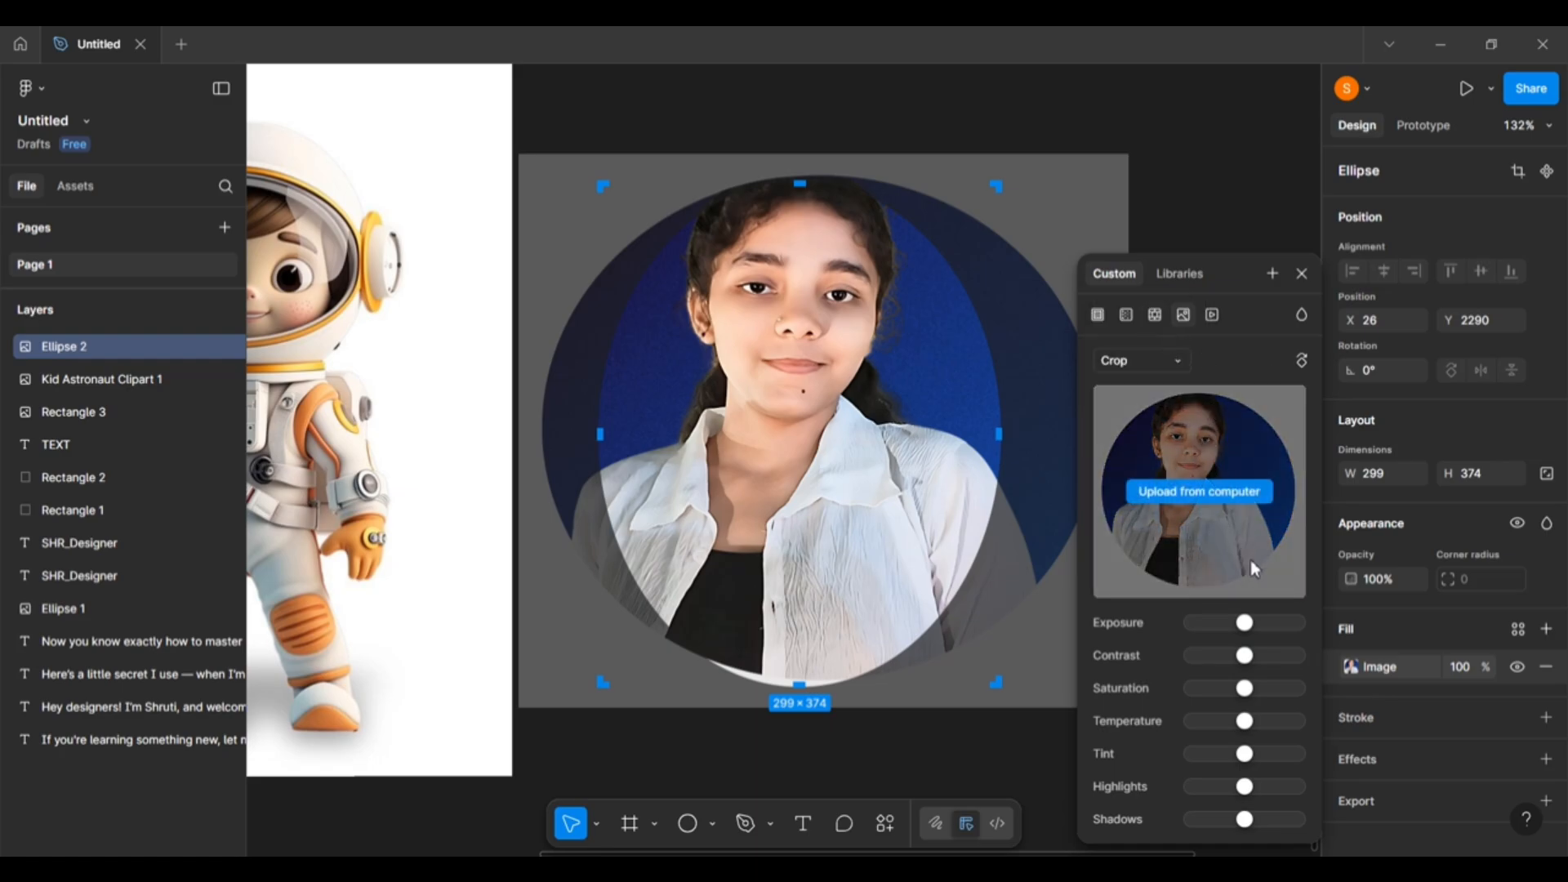
Reset exposure to neutral; raise contrast, temperature, highlights and shadows; shift tint slightly.
left_click_drag(1248, 626, 1269, 660)
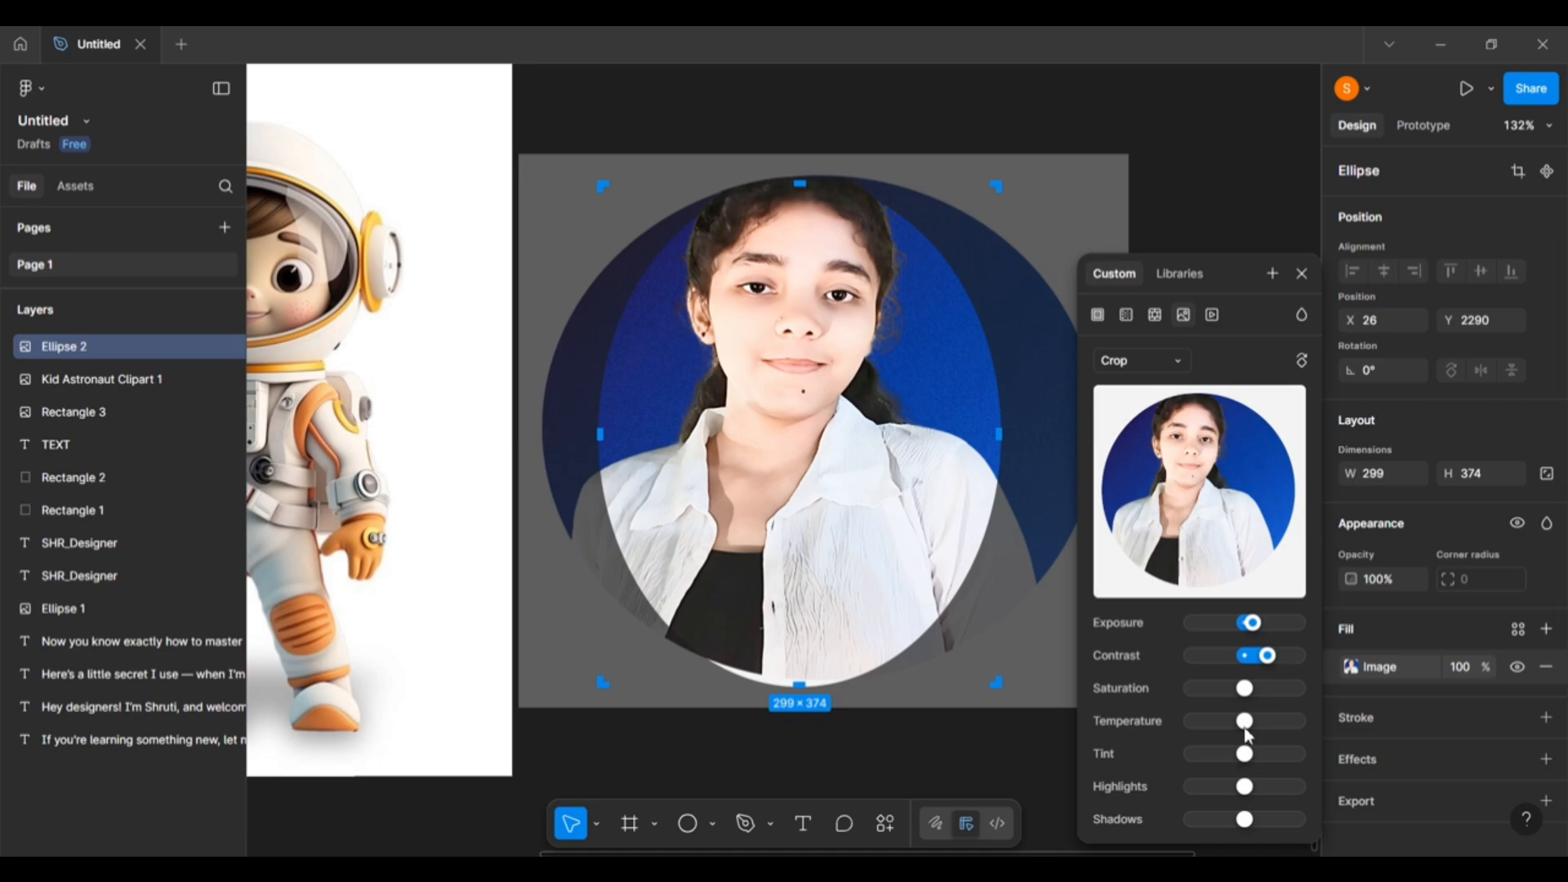
left_click_drag(1244, 726, 1297, 742)
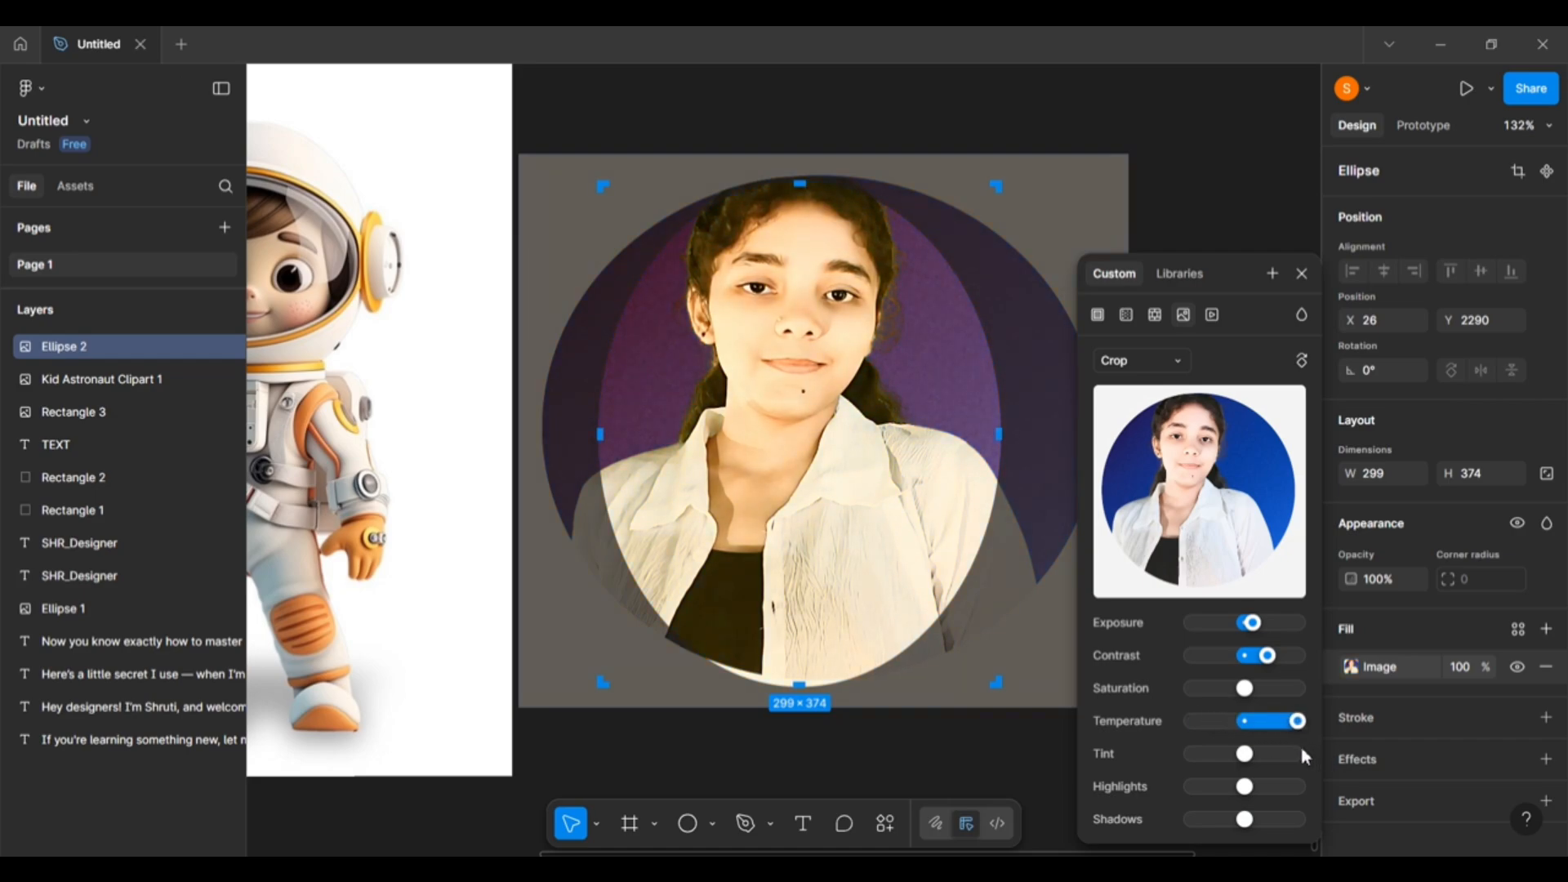
mouse_move(1259, 739)
left_mouse_down()
mouse_move(1225, 760)
mouse_move(1262, 763)
left_mouse_up()
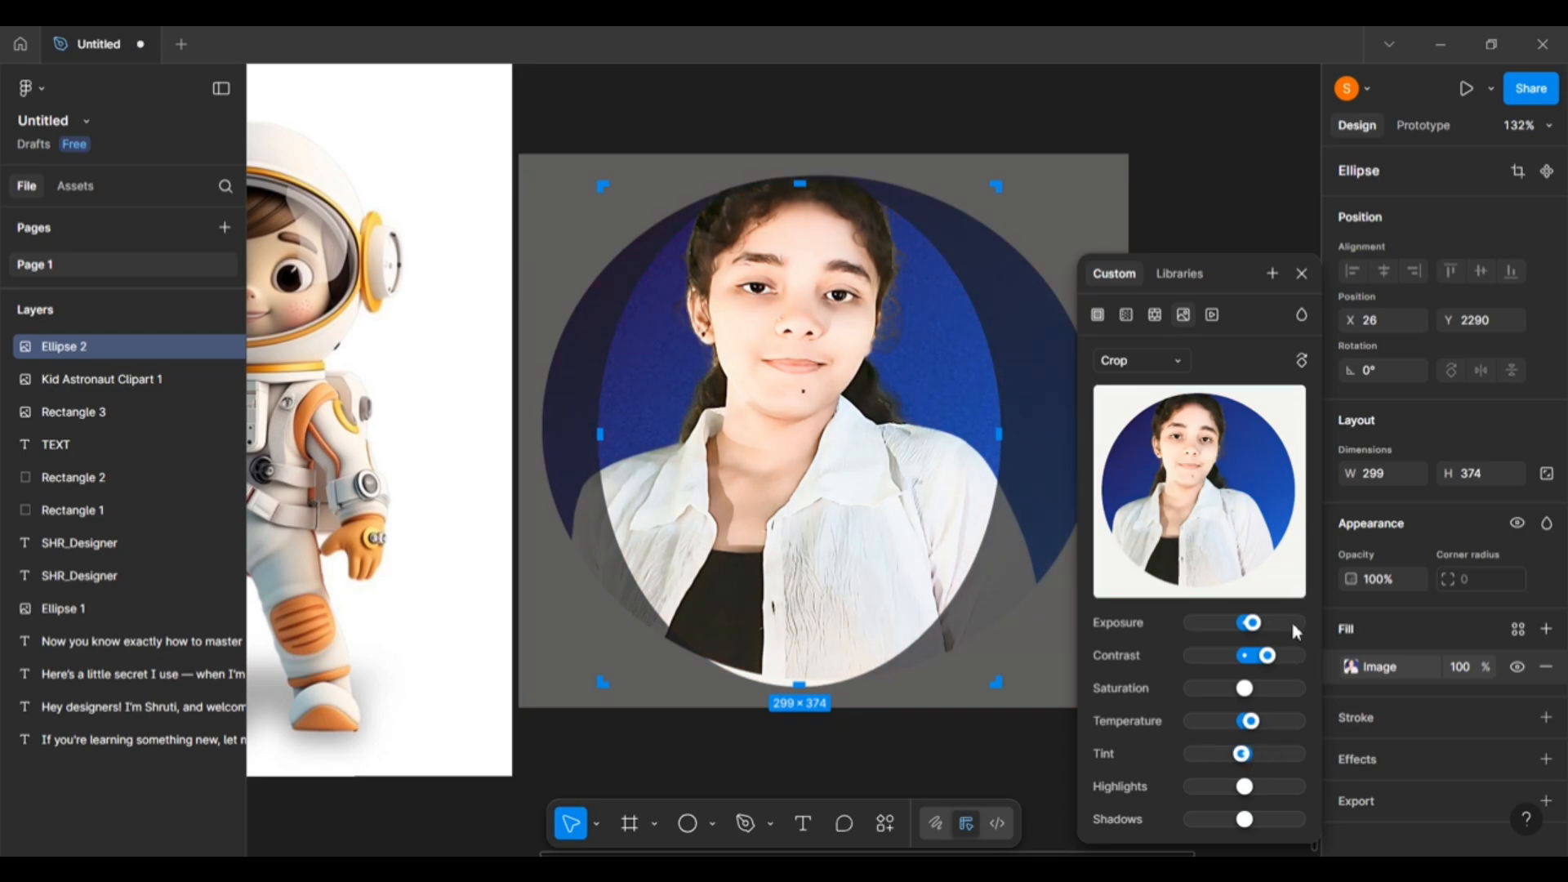
left_click_drag(1267, 656, 1247, 626)
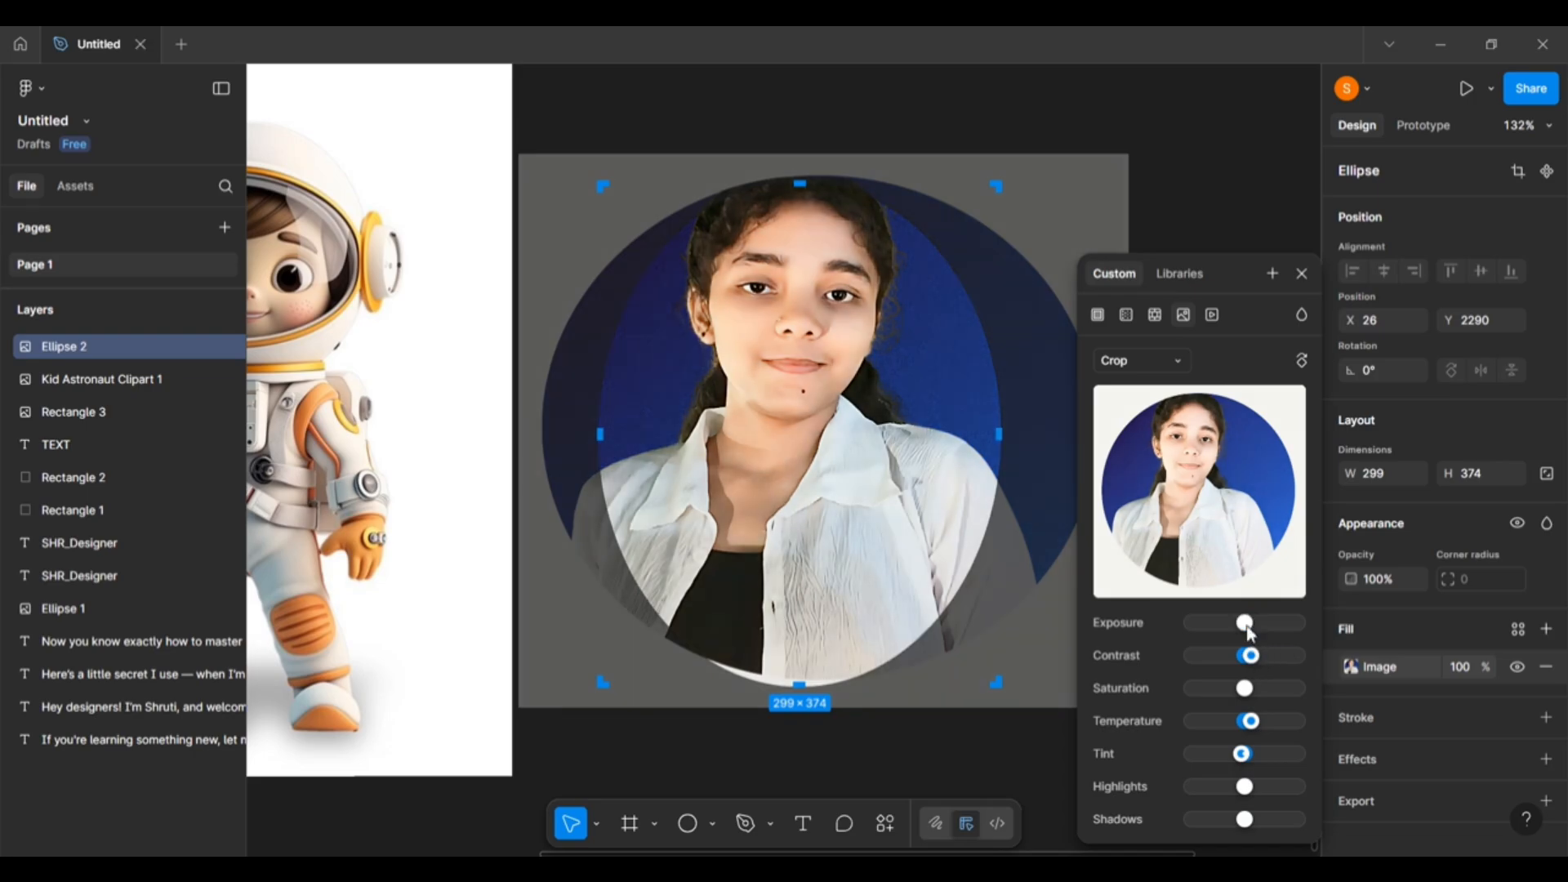
left_click_drag(1245, 792, 1265, 800)
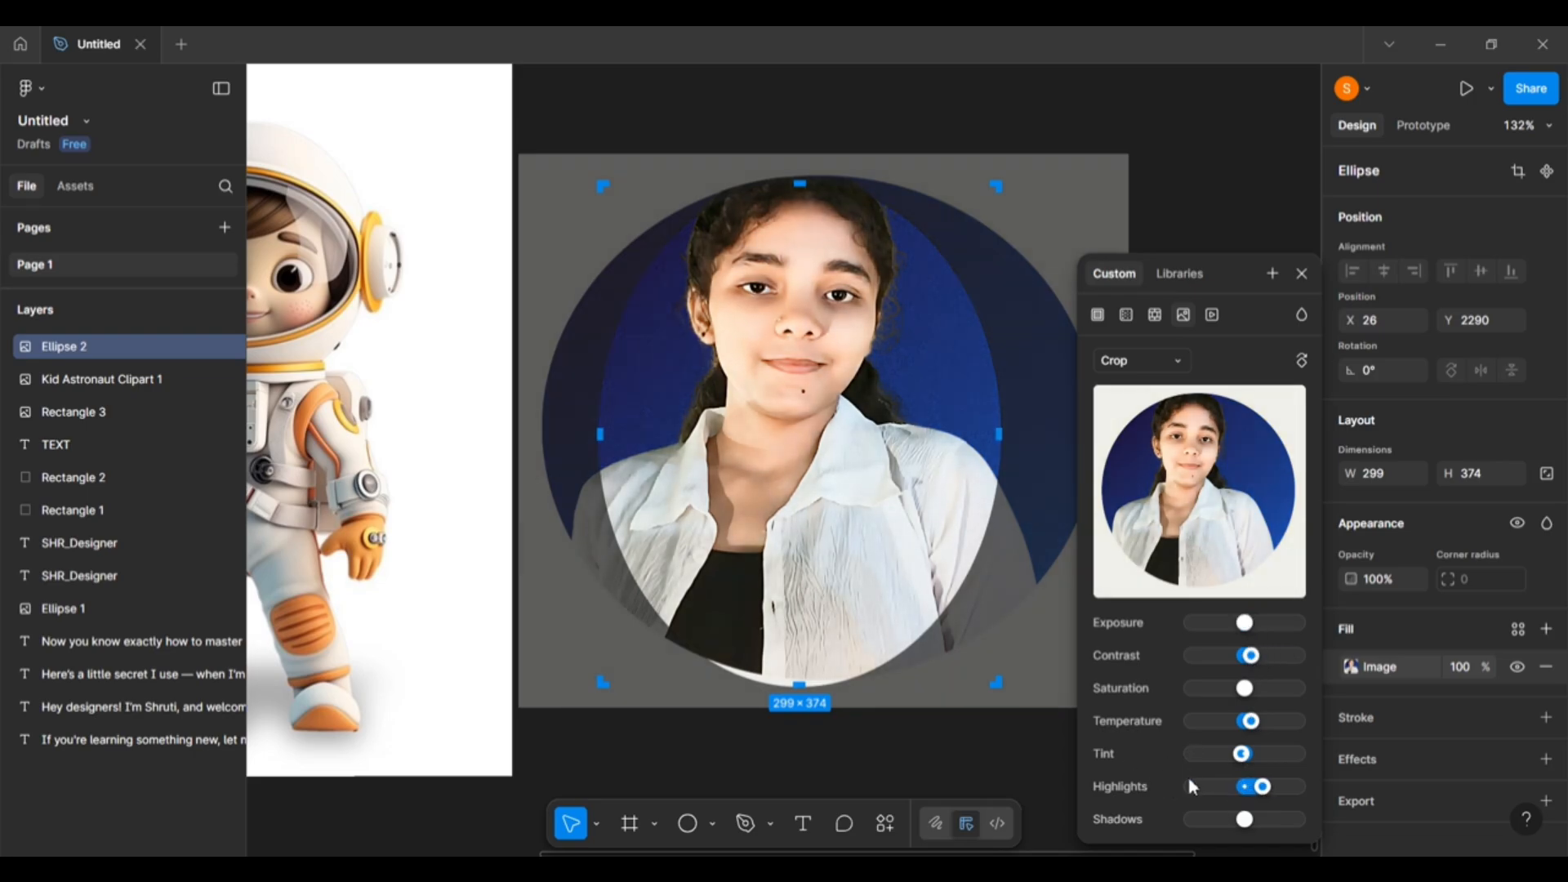
left_click_drag(1245, 819, 1256, 821)
Swing the photo's Shadows slider between maximum and minimum, then leave shadows roughly neutral.
left_click_drag(1262, 820, 1307, 821)
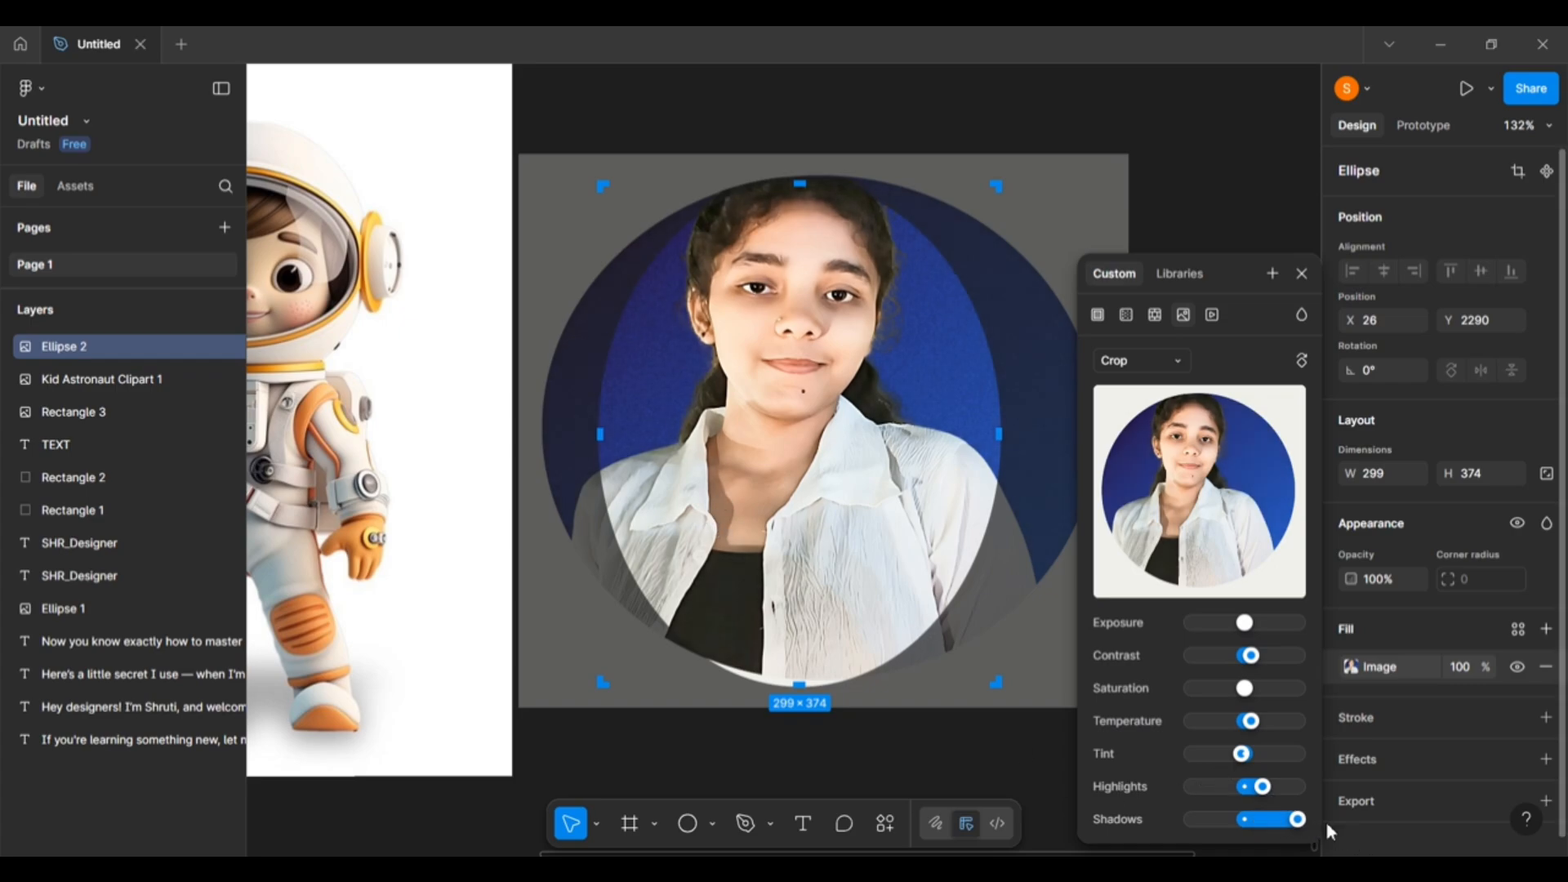
left_click_drag(1299, 820, 1171, 850)
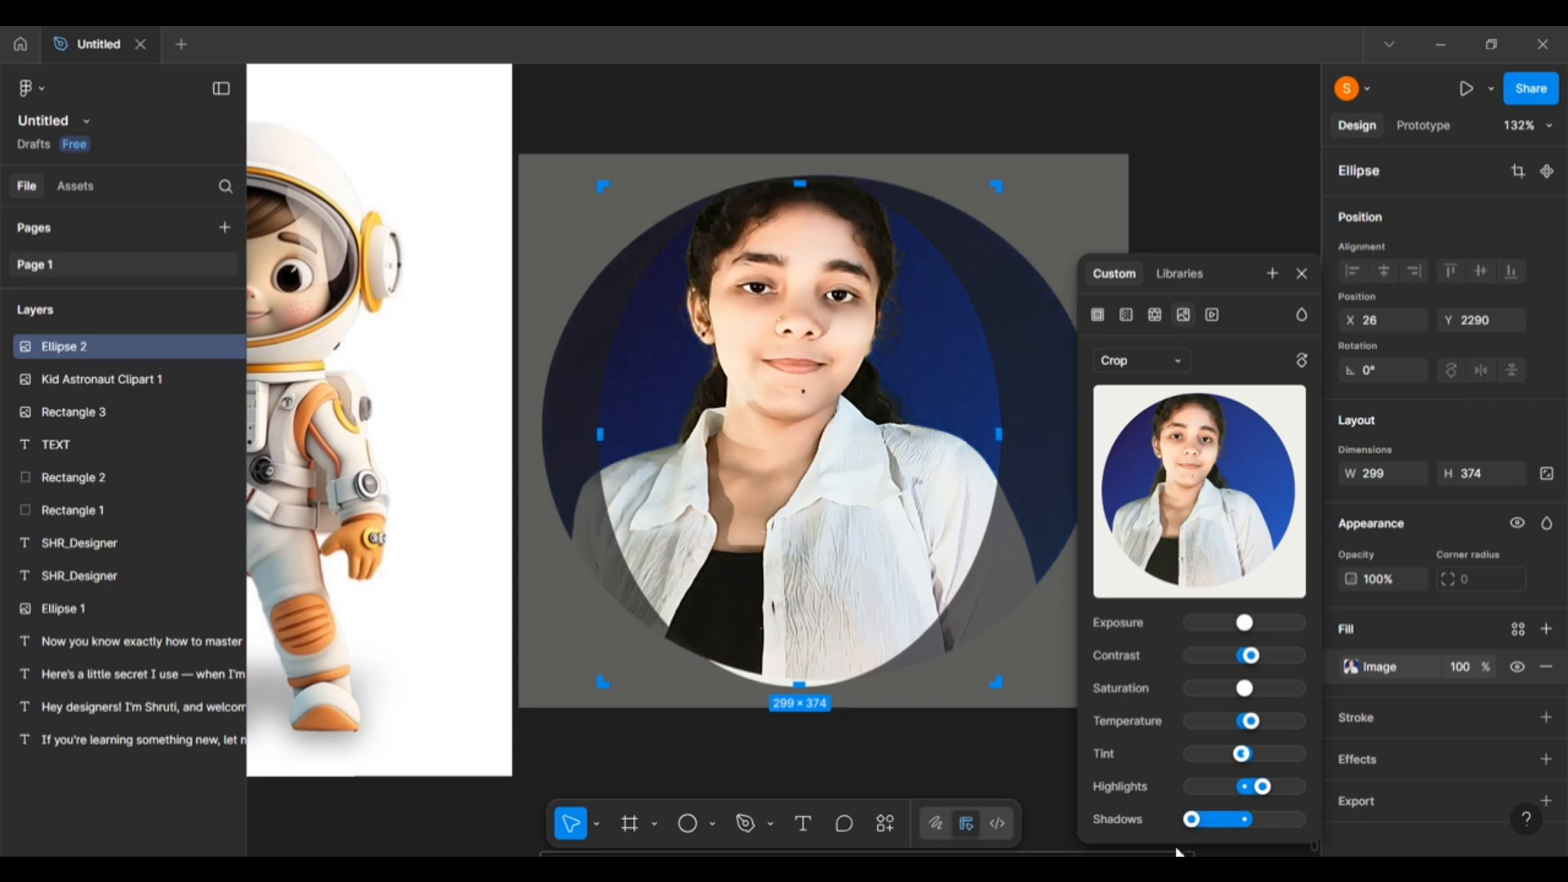
left_click_drag(1192, 820, 1247, 819)
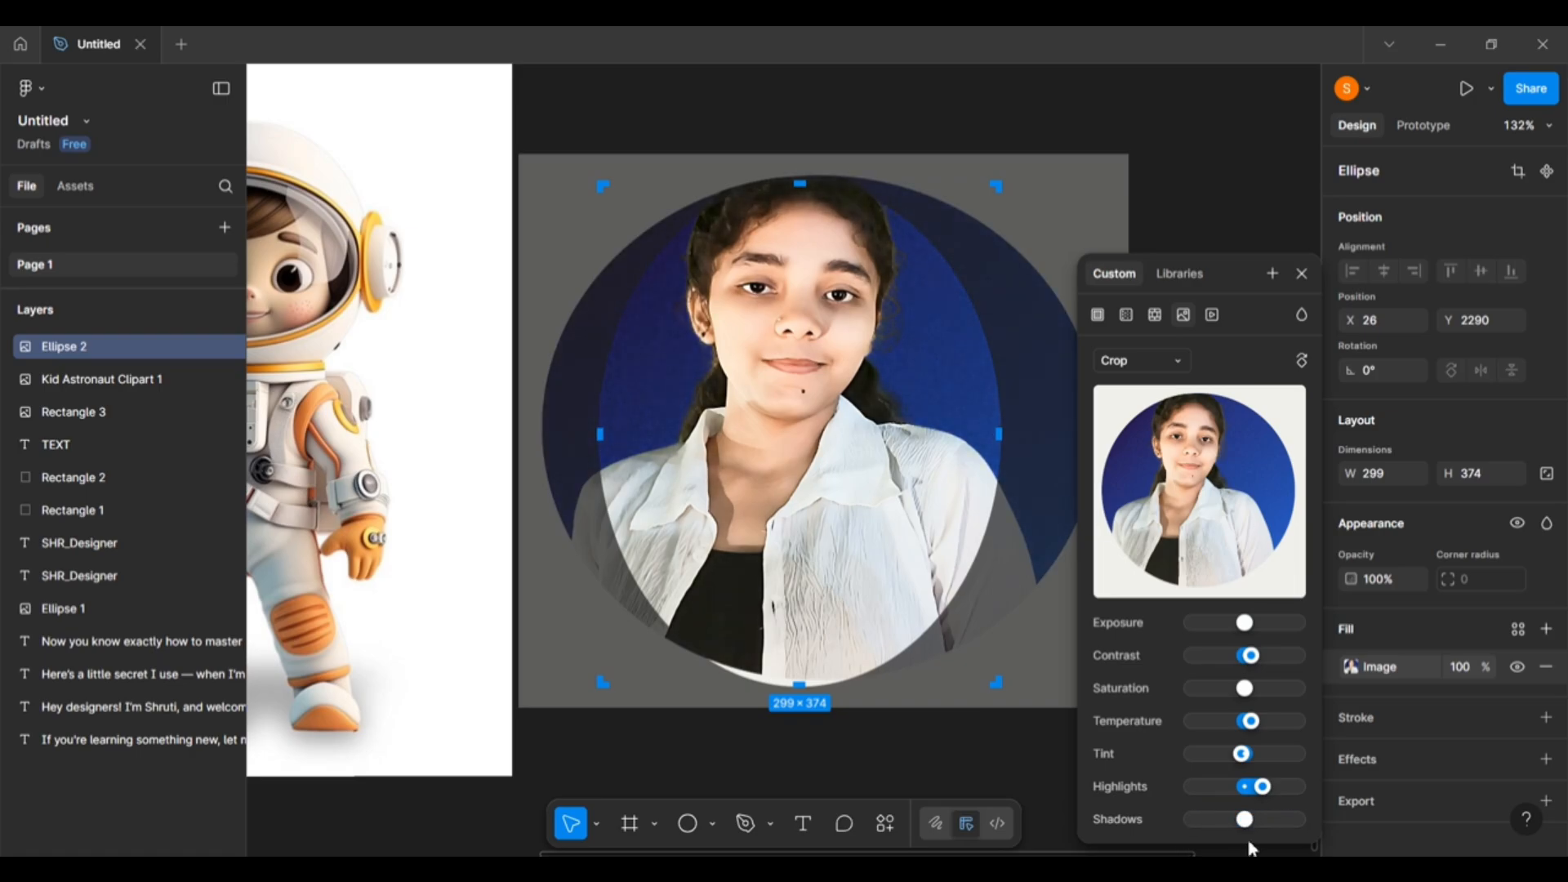
scroll(1013, 392, "down", 5)
scroll(981, 337, "up", 3)
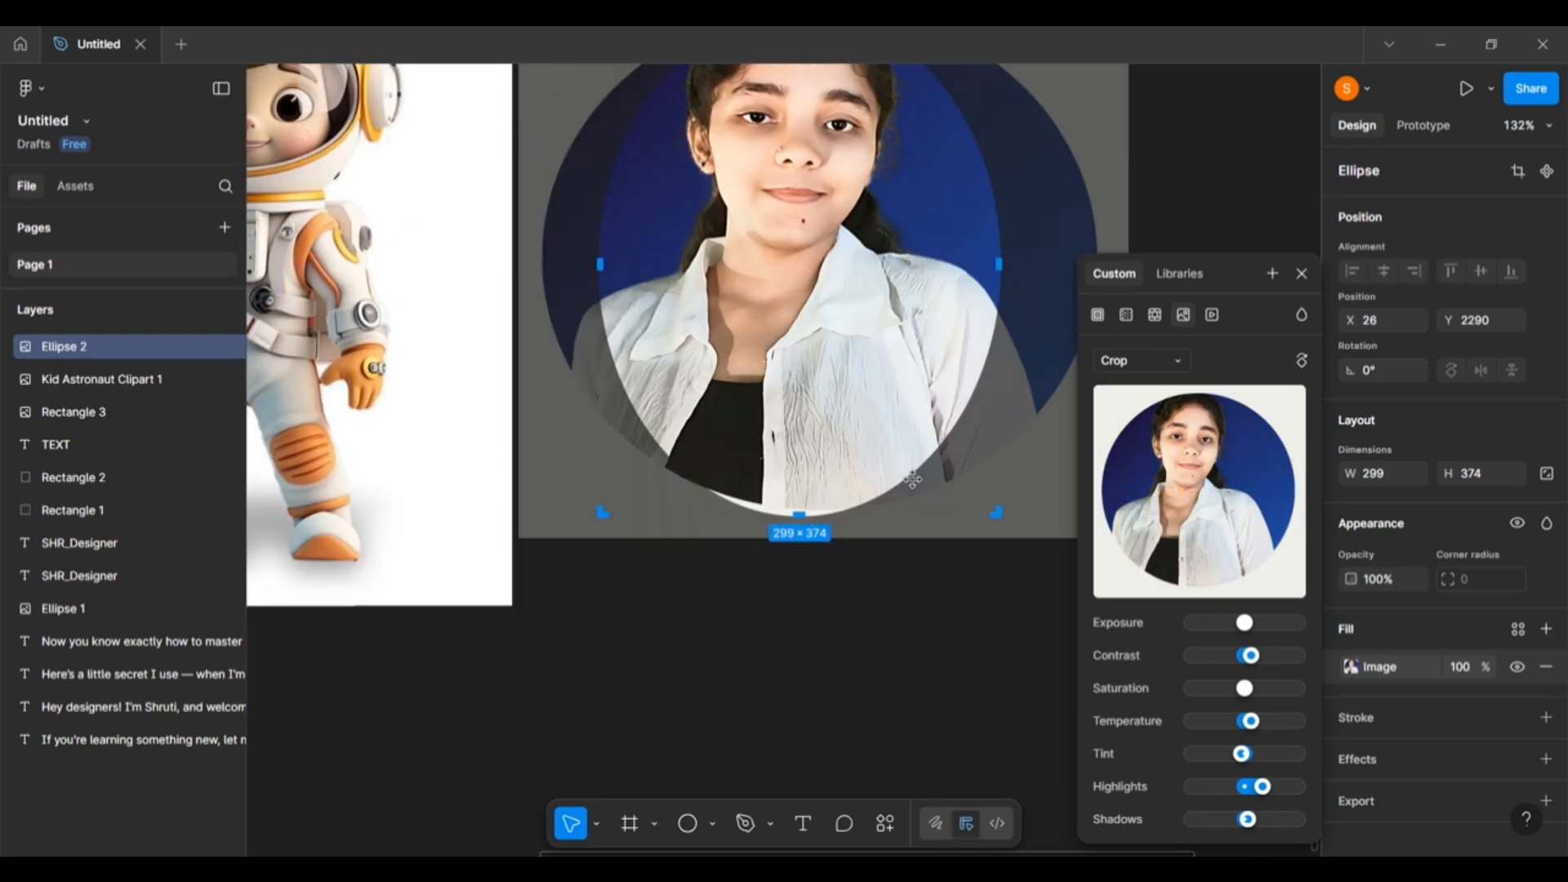
scroll(915, 482, "up", 1)
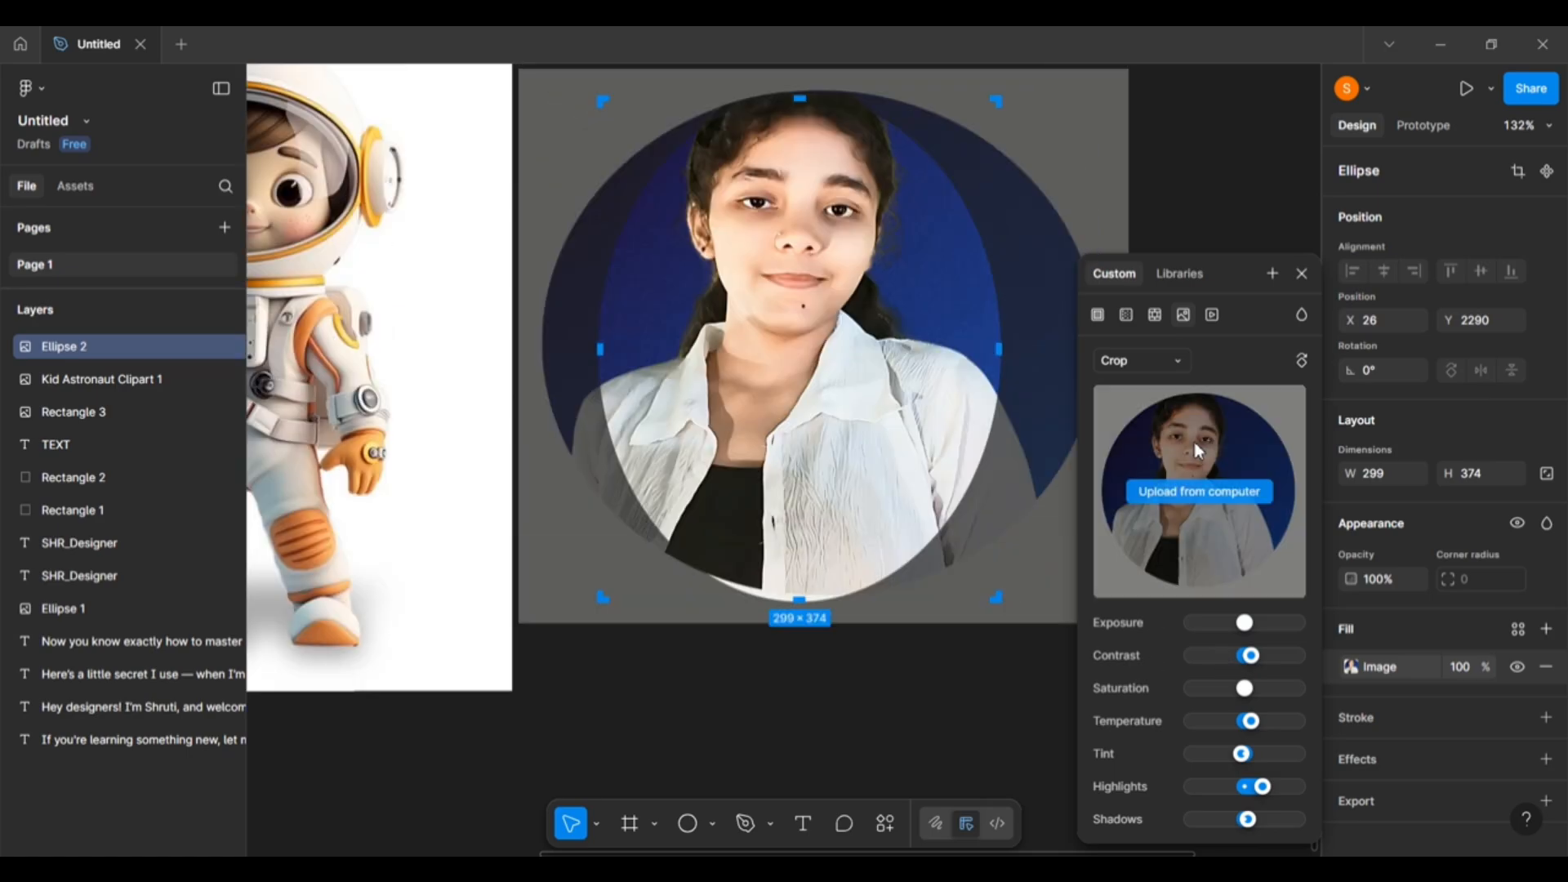
mouse_move(1240, 392)
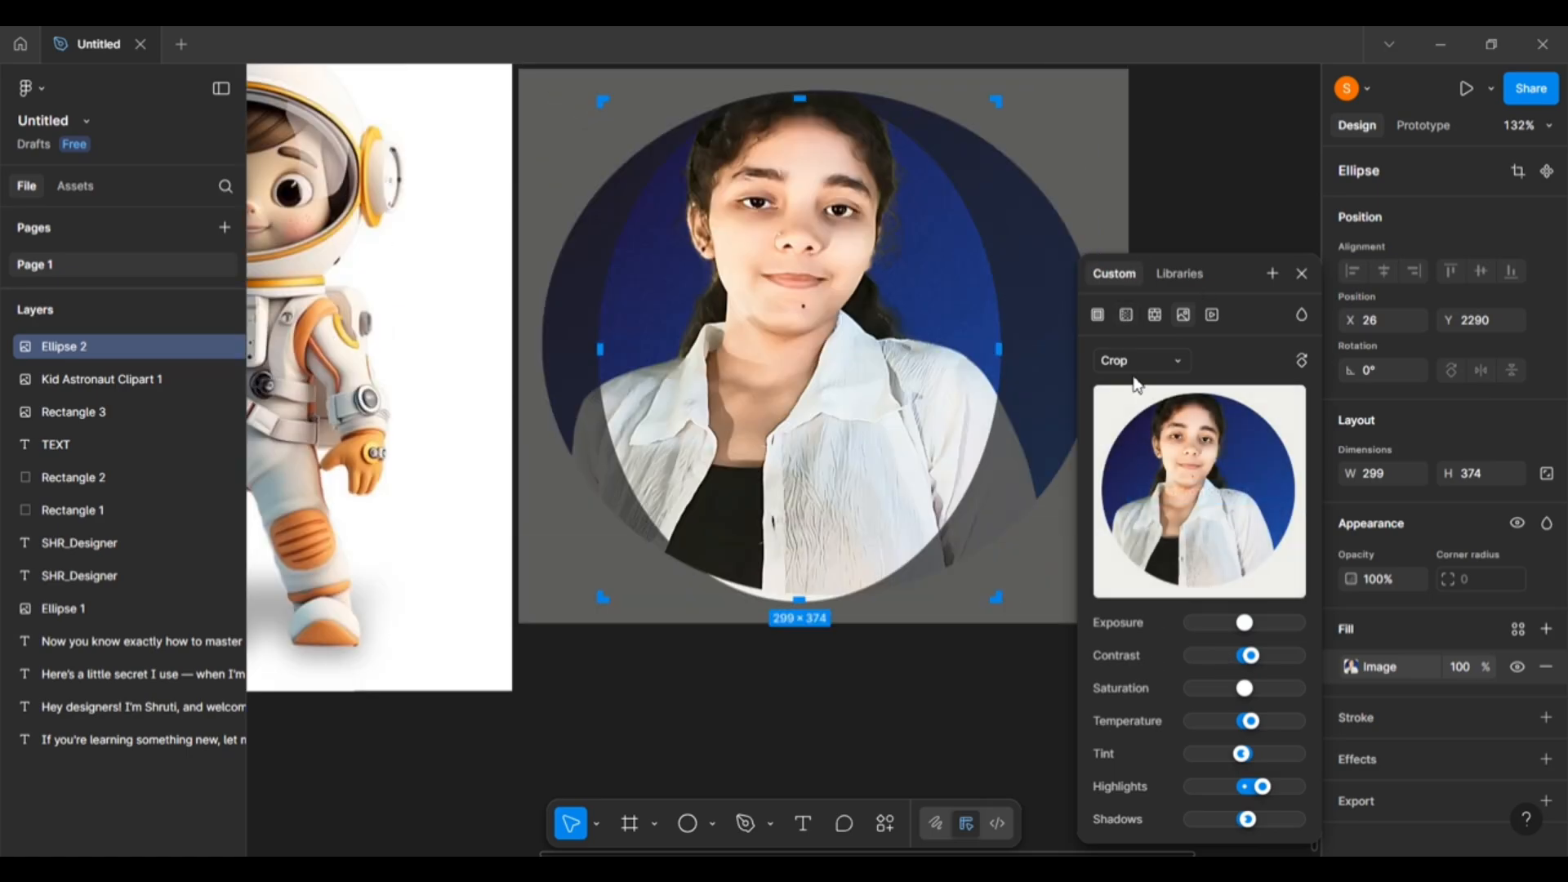
Change Ellipse 2's photo fill to a linear gradient from C4C4C4 at 0% to 5E5E5E at 100%.
left_click(1100, 316)
left_click(1126, 315)
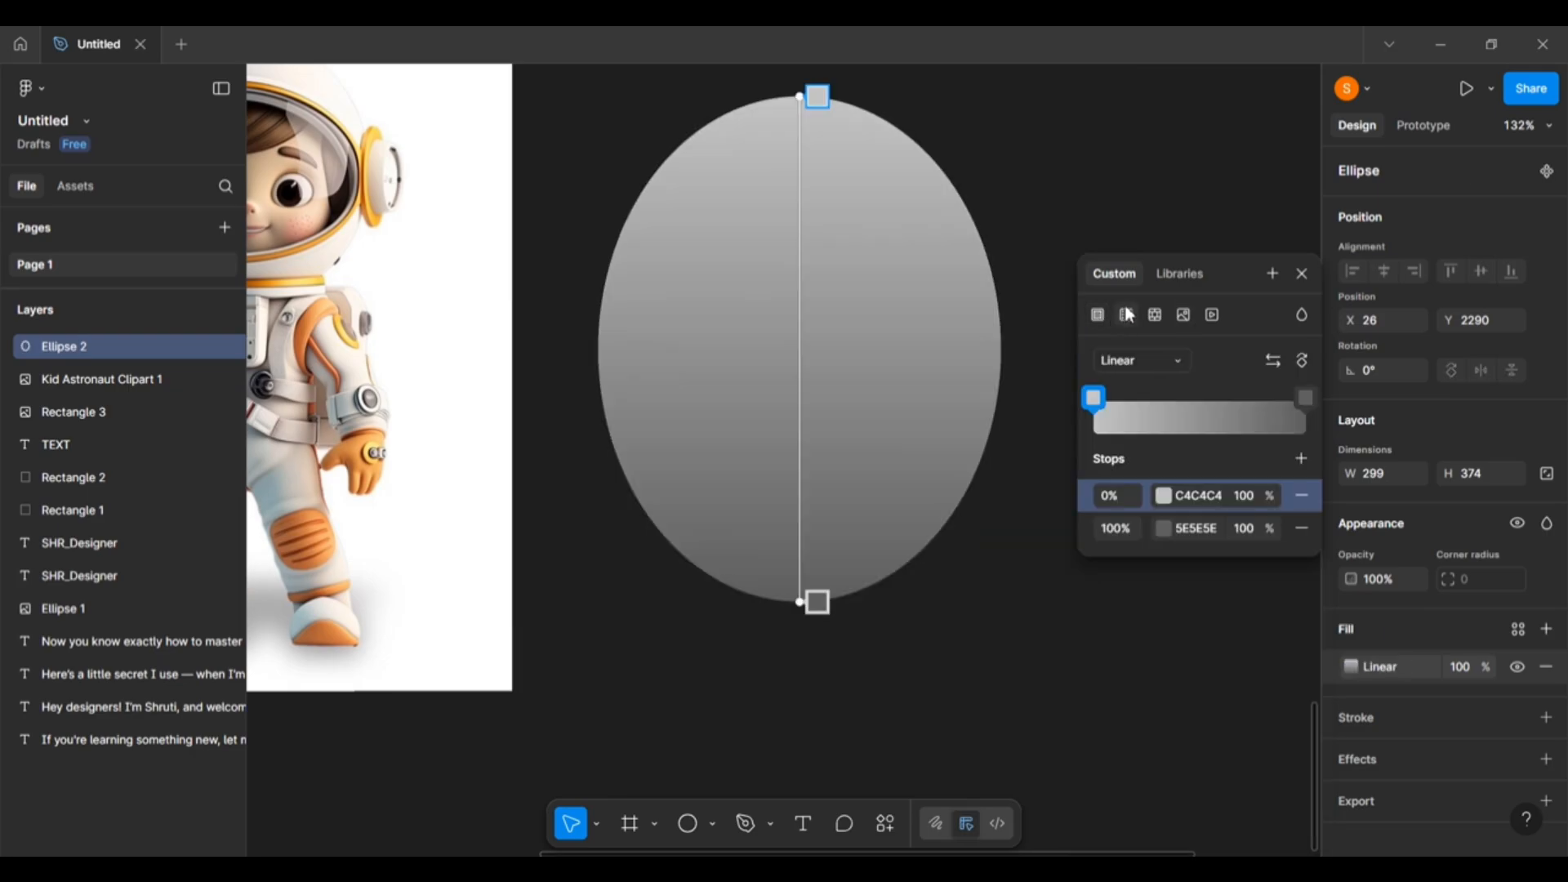
left_click(1154, 361)
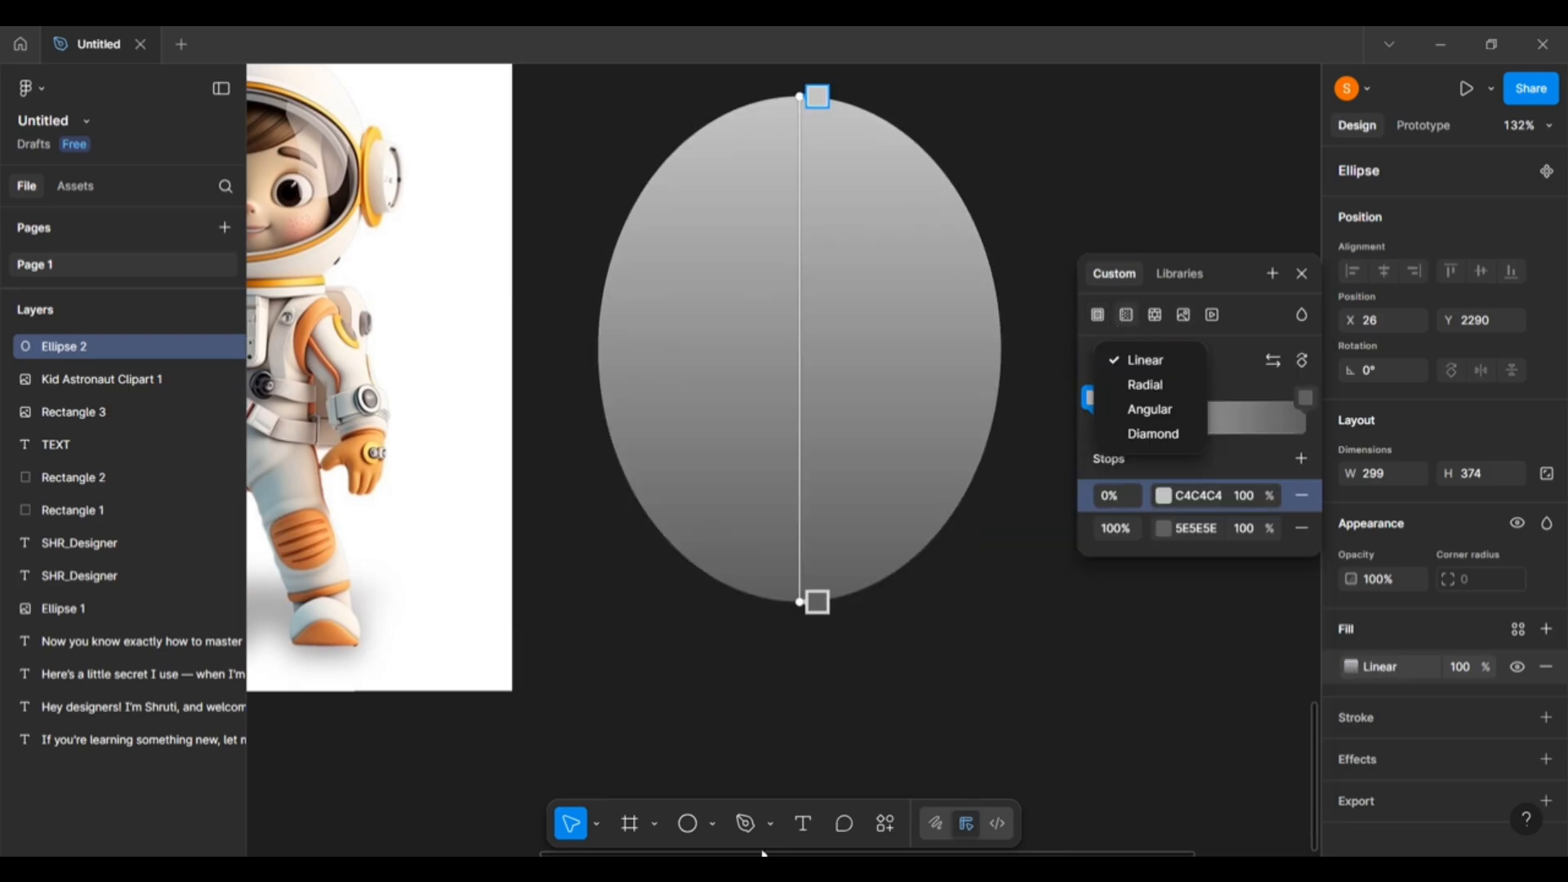
scroll(847, 642, "up", 1)
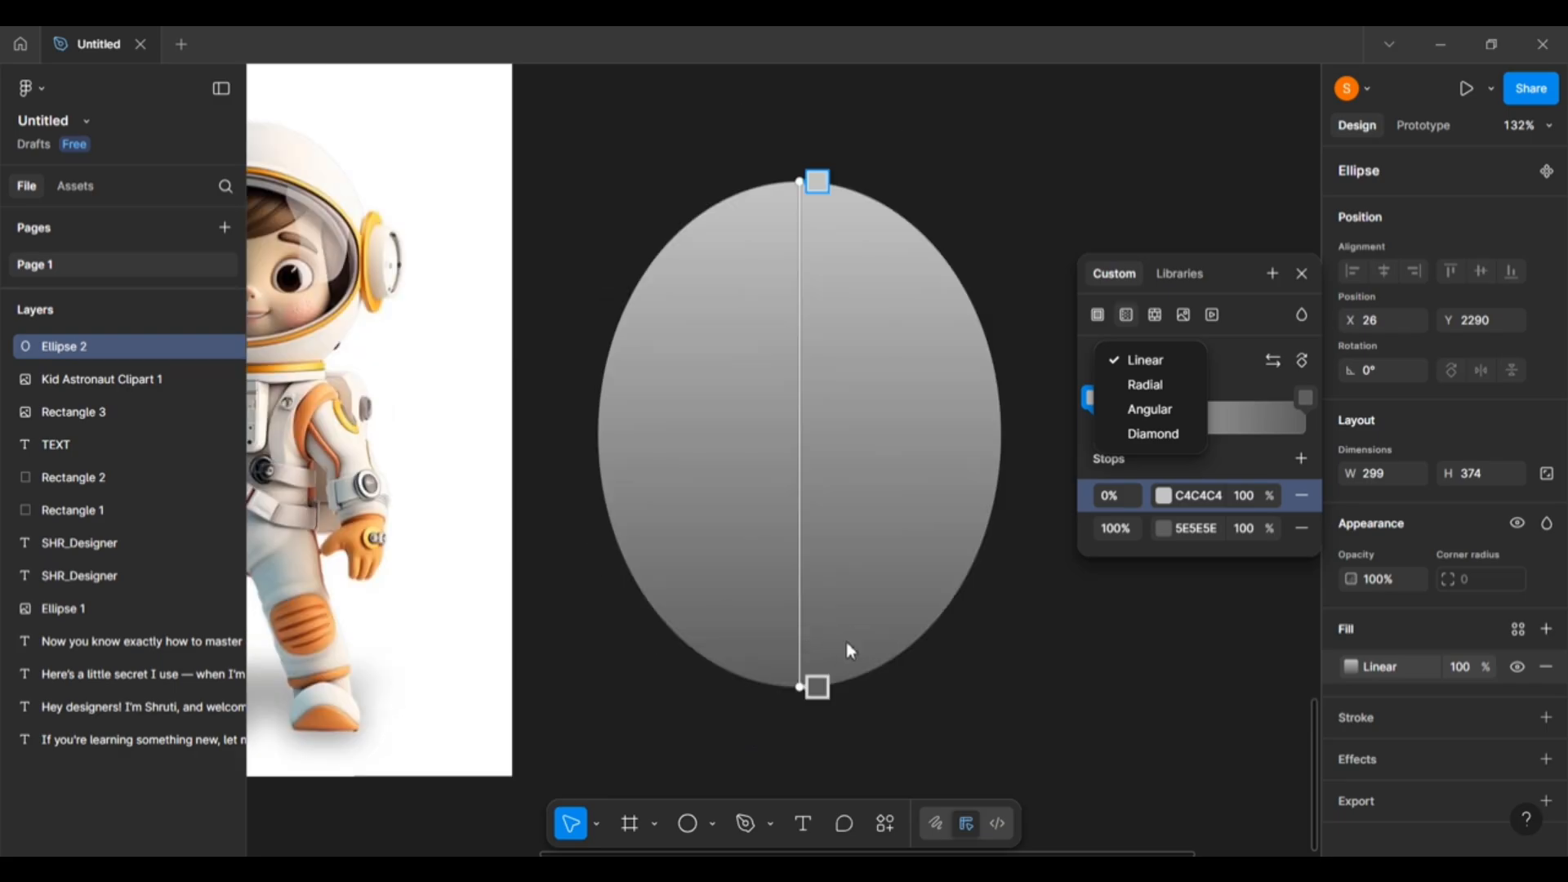
scroll(766, 487, "left", 7)
scroll(766, 487, "up", 4)
scroll(766, 487, "left", 2)
scroll(763, 480, "left", 7)
scroll(763, 480, "up", 5)
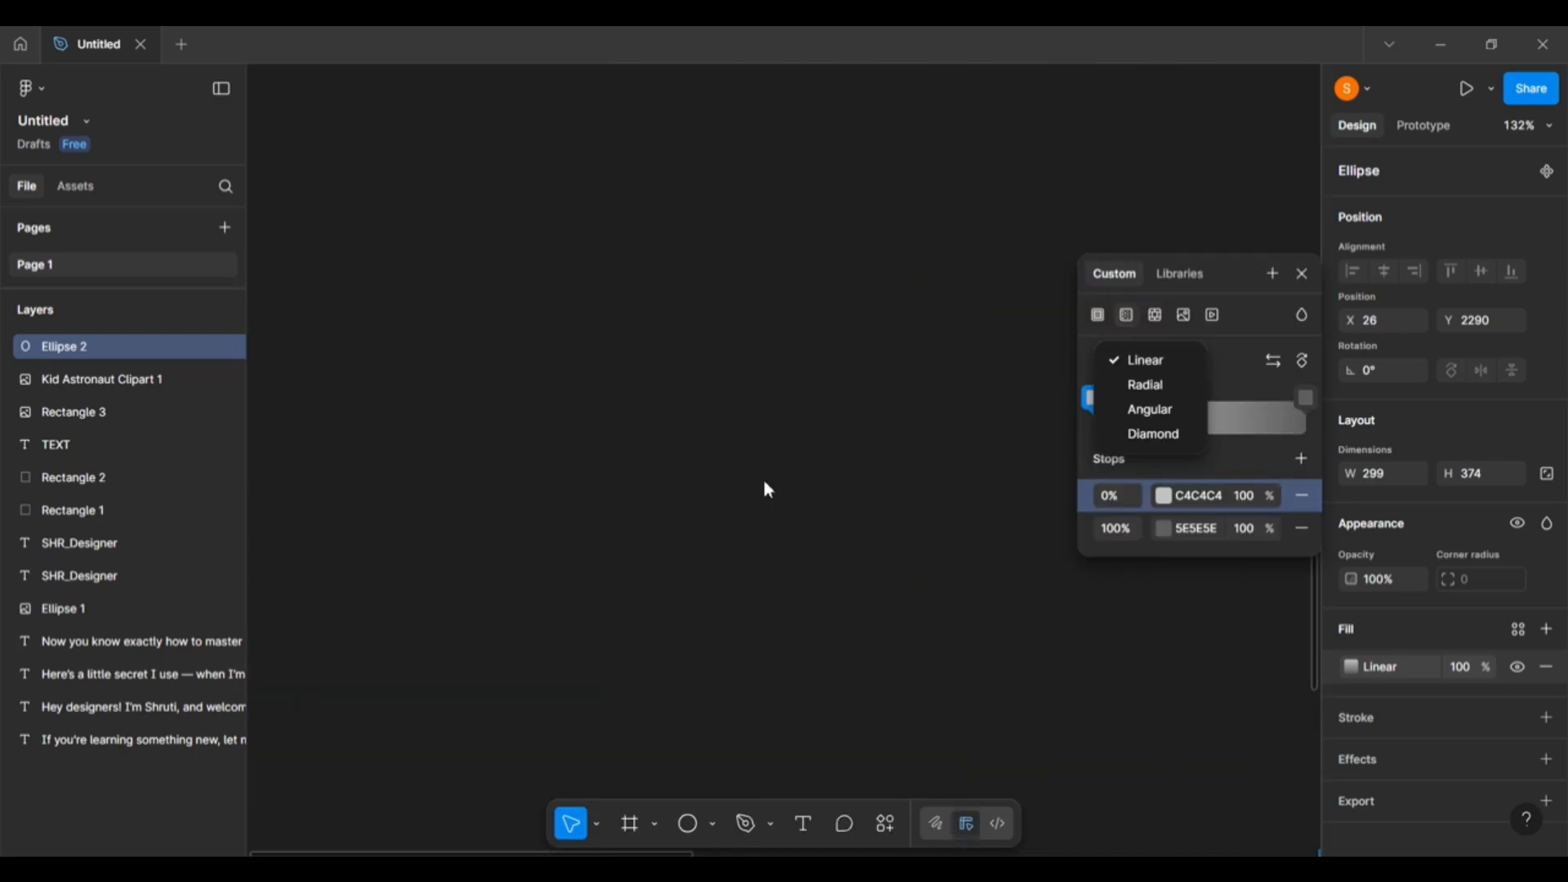
scroll(763, 480, "right", 12)
scroll(763, 482, "up", 4)
scroll(768, 491, "down", 12)
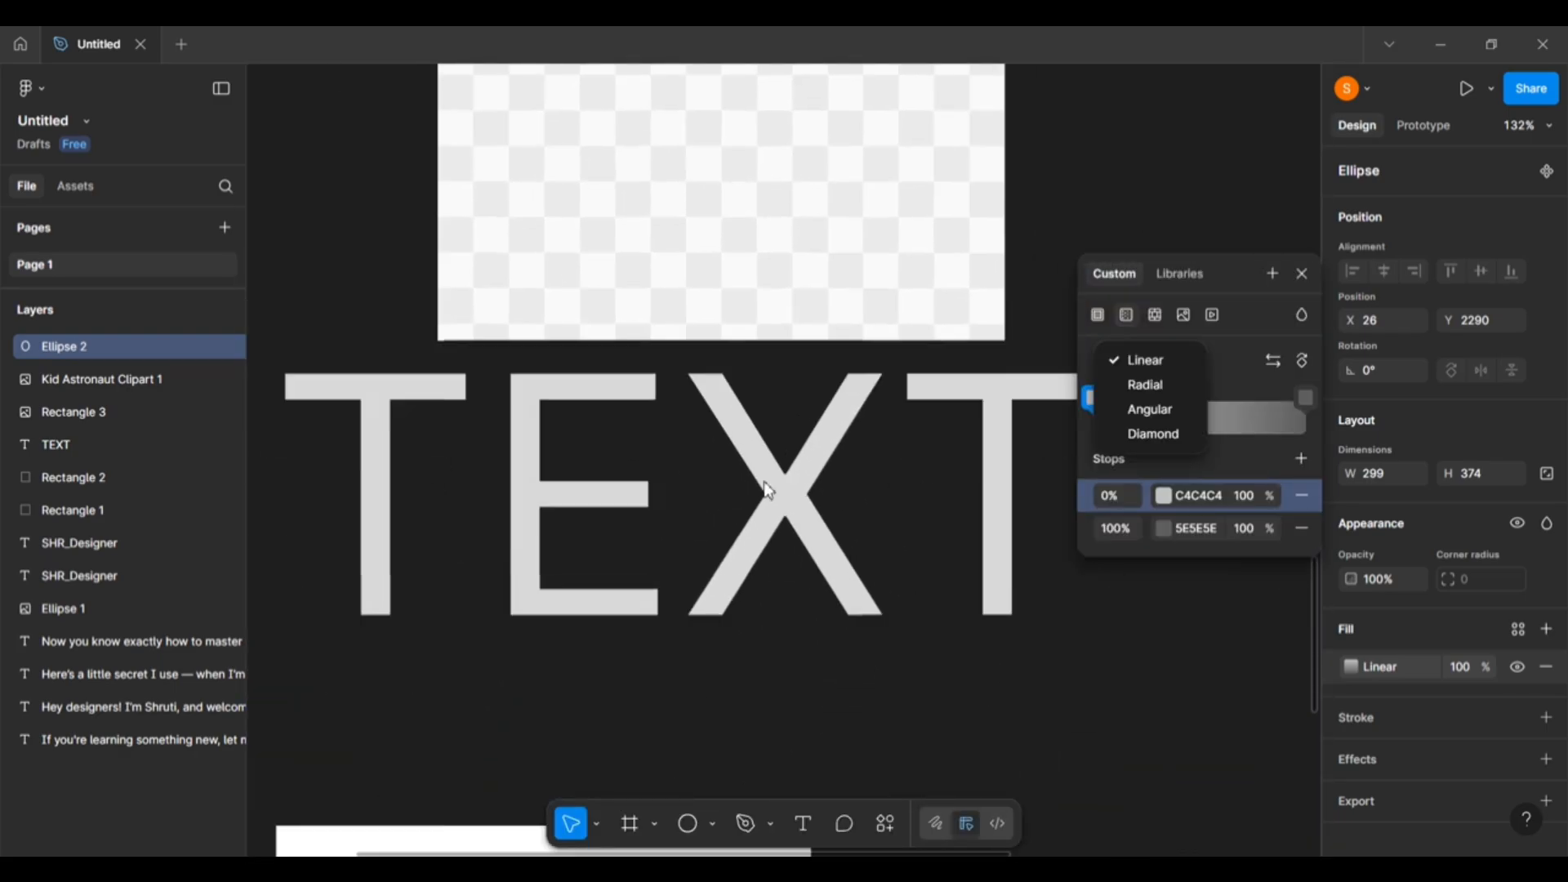
scroll(778, 507, "right", 5)
scroll(816, 493, "up", 11)
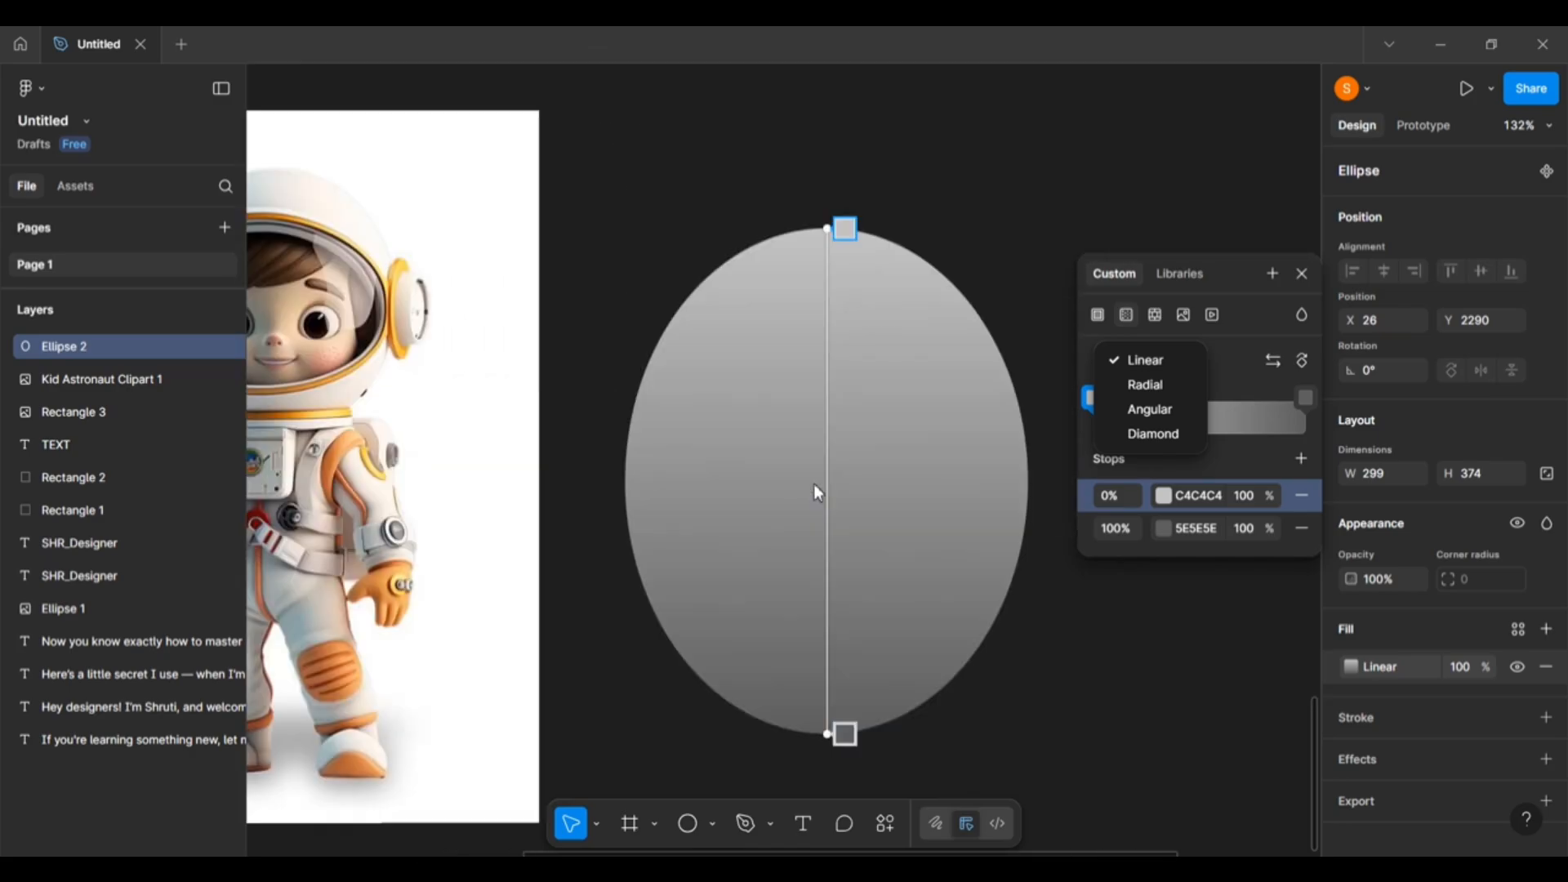
scroll(588, 360, "up", 2)
scroll(588, 360, "left", 5)
scroll(646, 368, "right", 4)
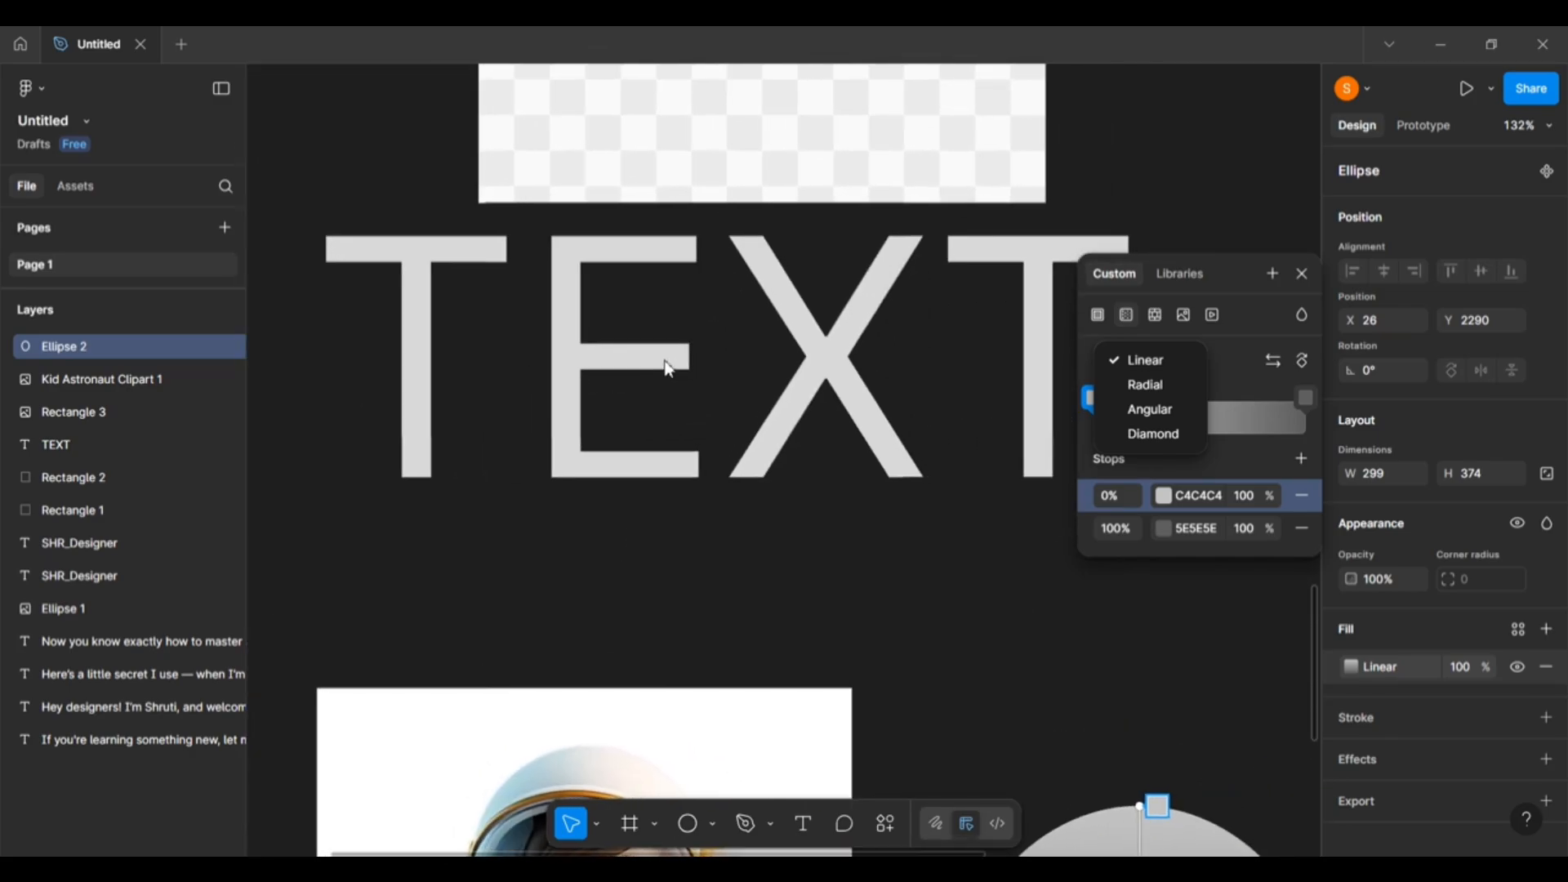
key("Escape")
key("Escape")
Make the TEXT layer's fill a linear gradient with its 0% stop set to pure red FF0000.
left_click(625, 365)
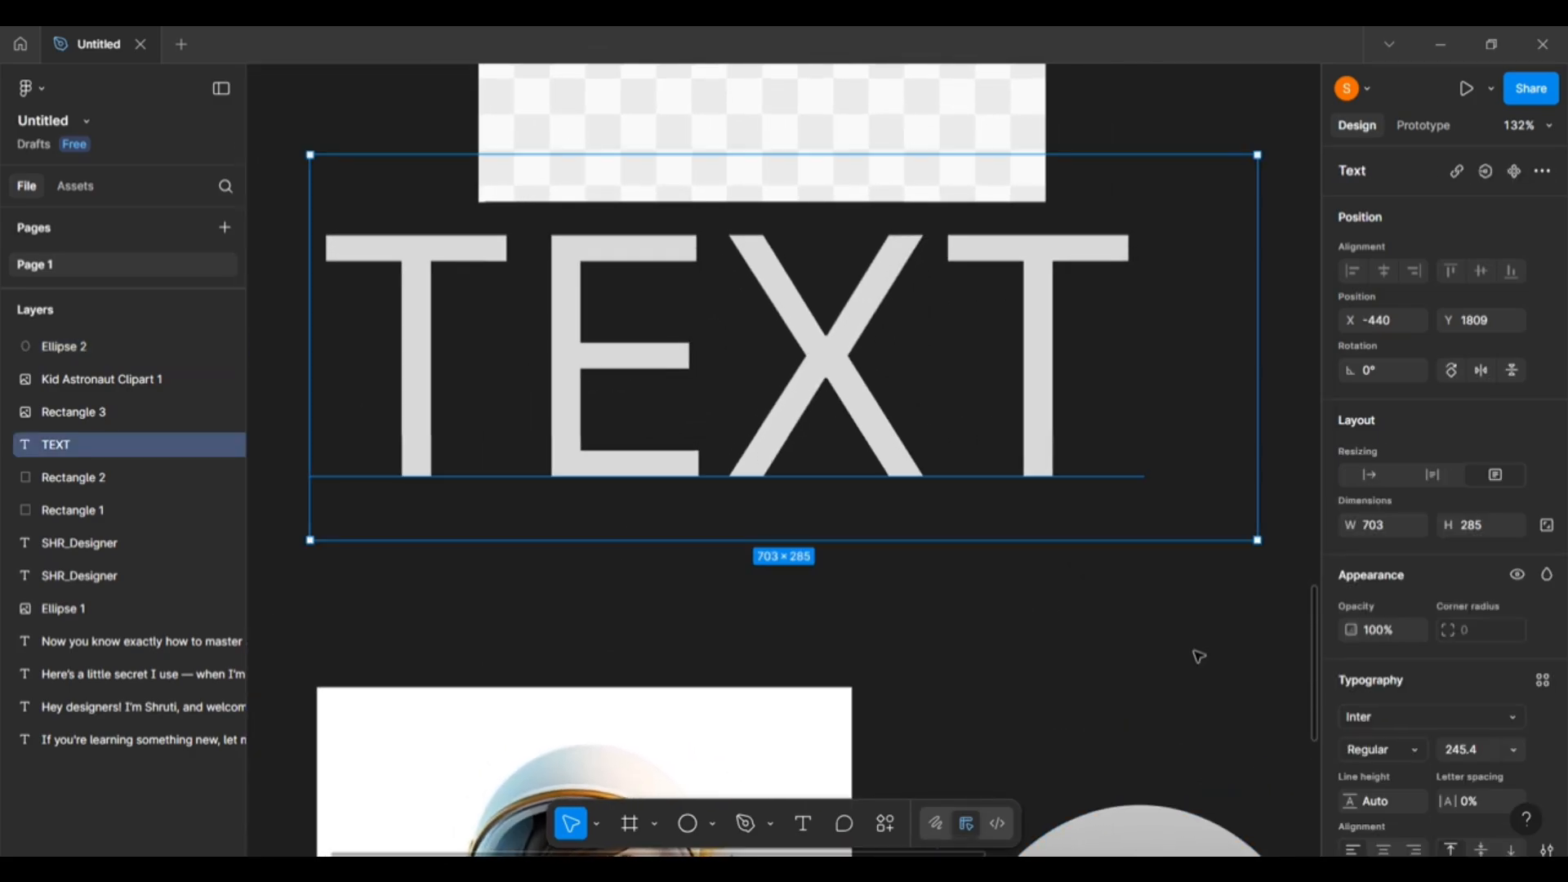
scroll(1370, 695, "down", 3)
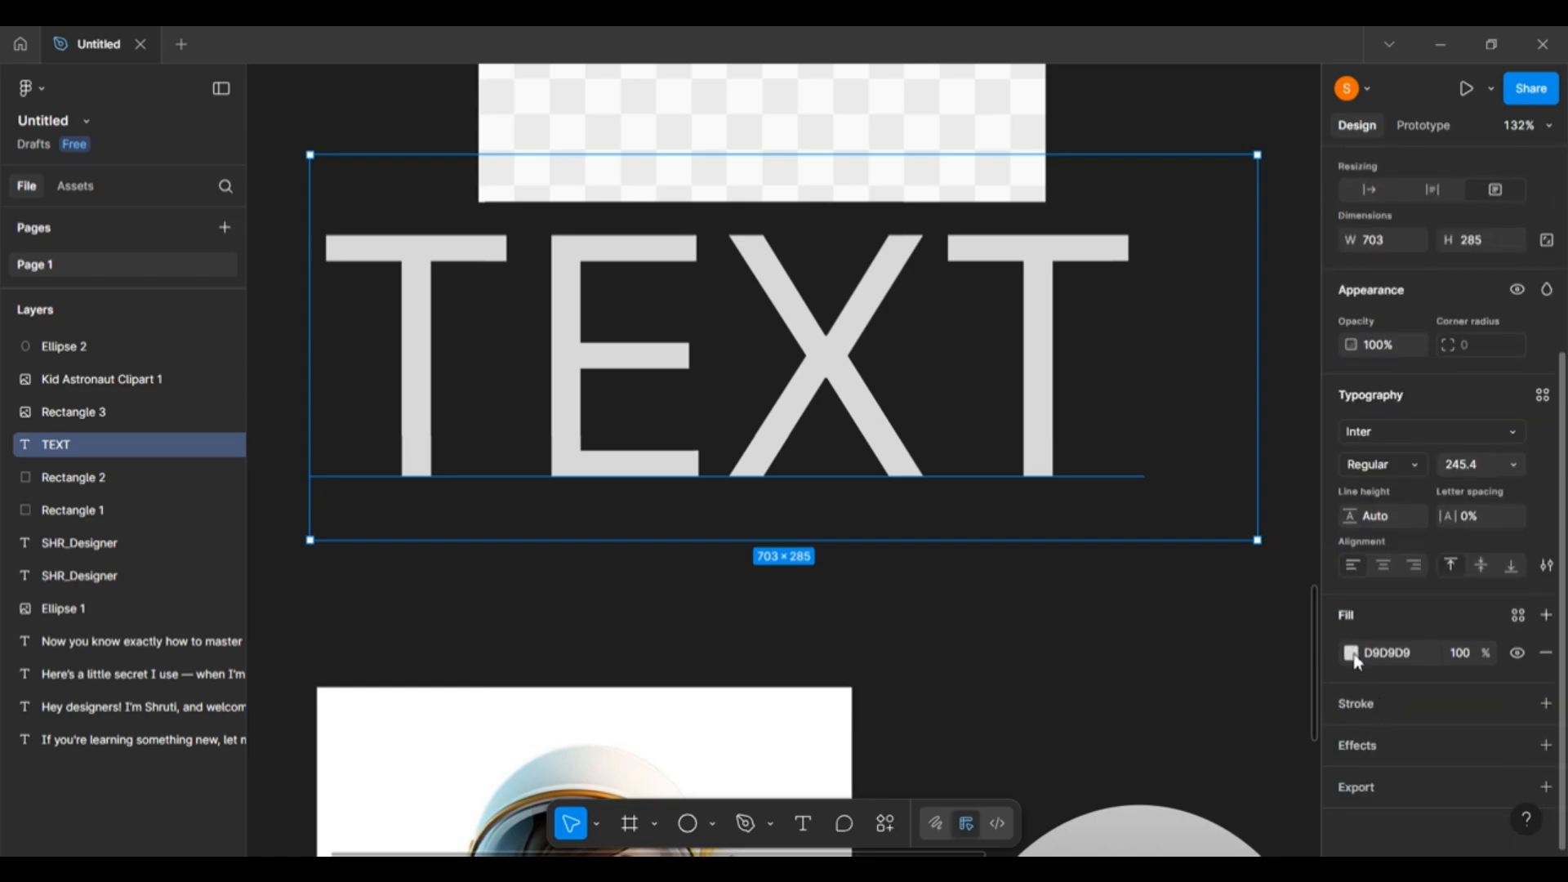
left_click(1351, 654)
left_click(1126, 397)
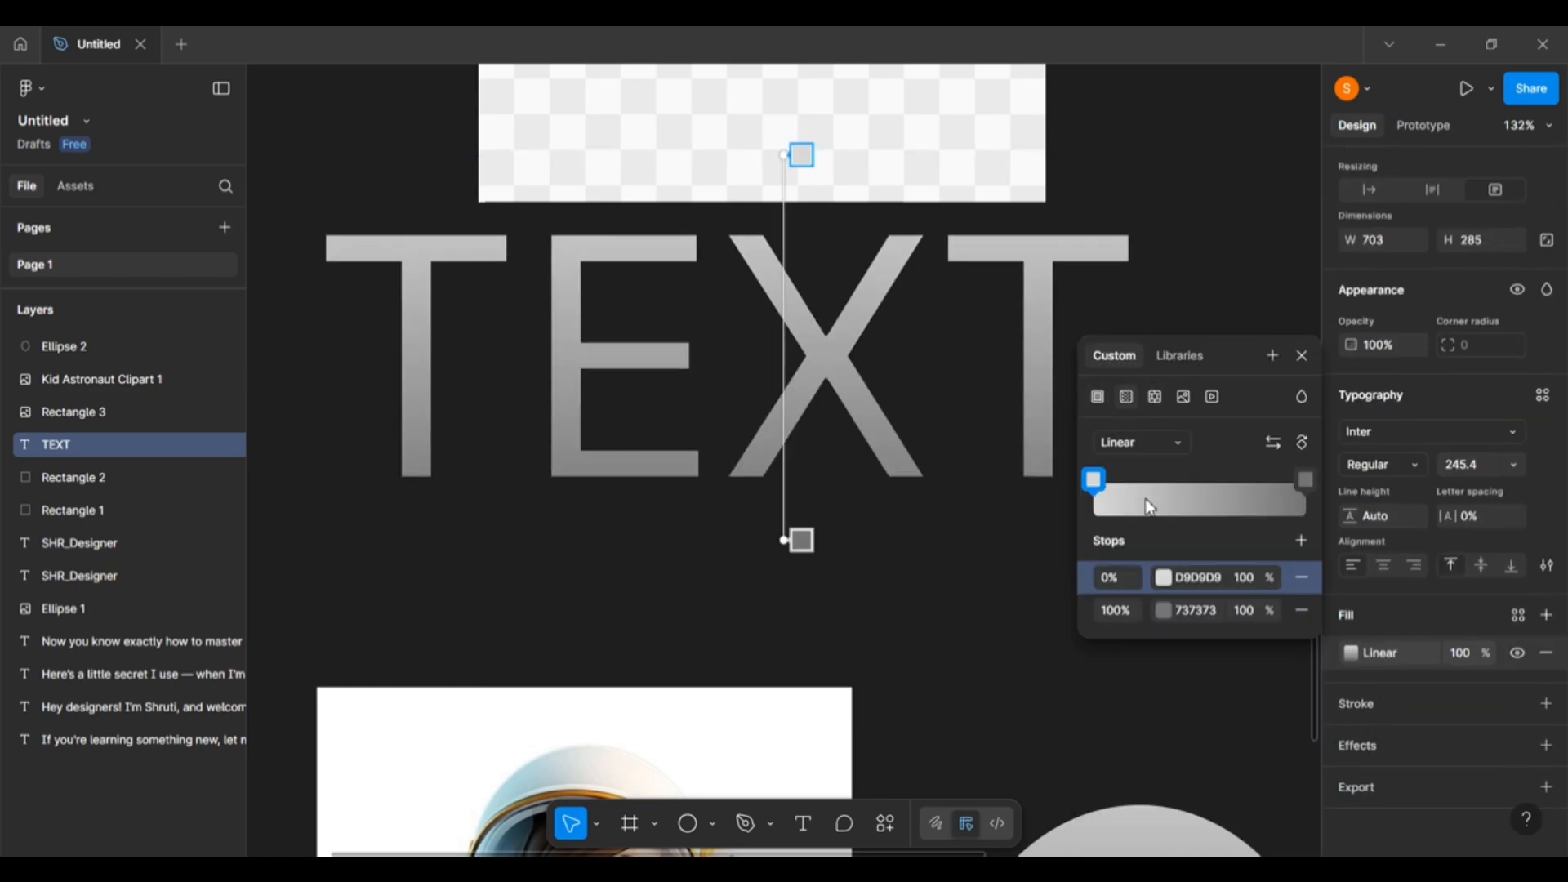
left_click(1099, 484)
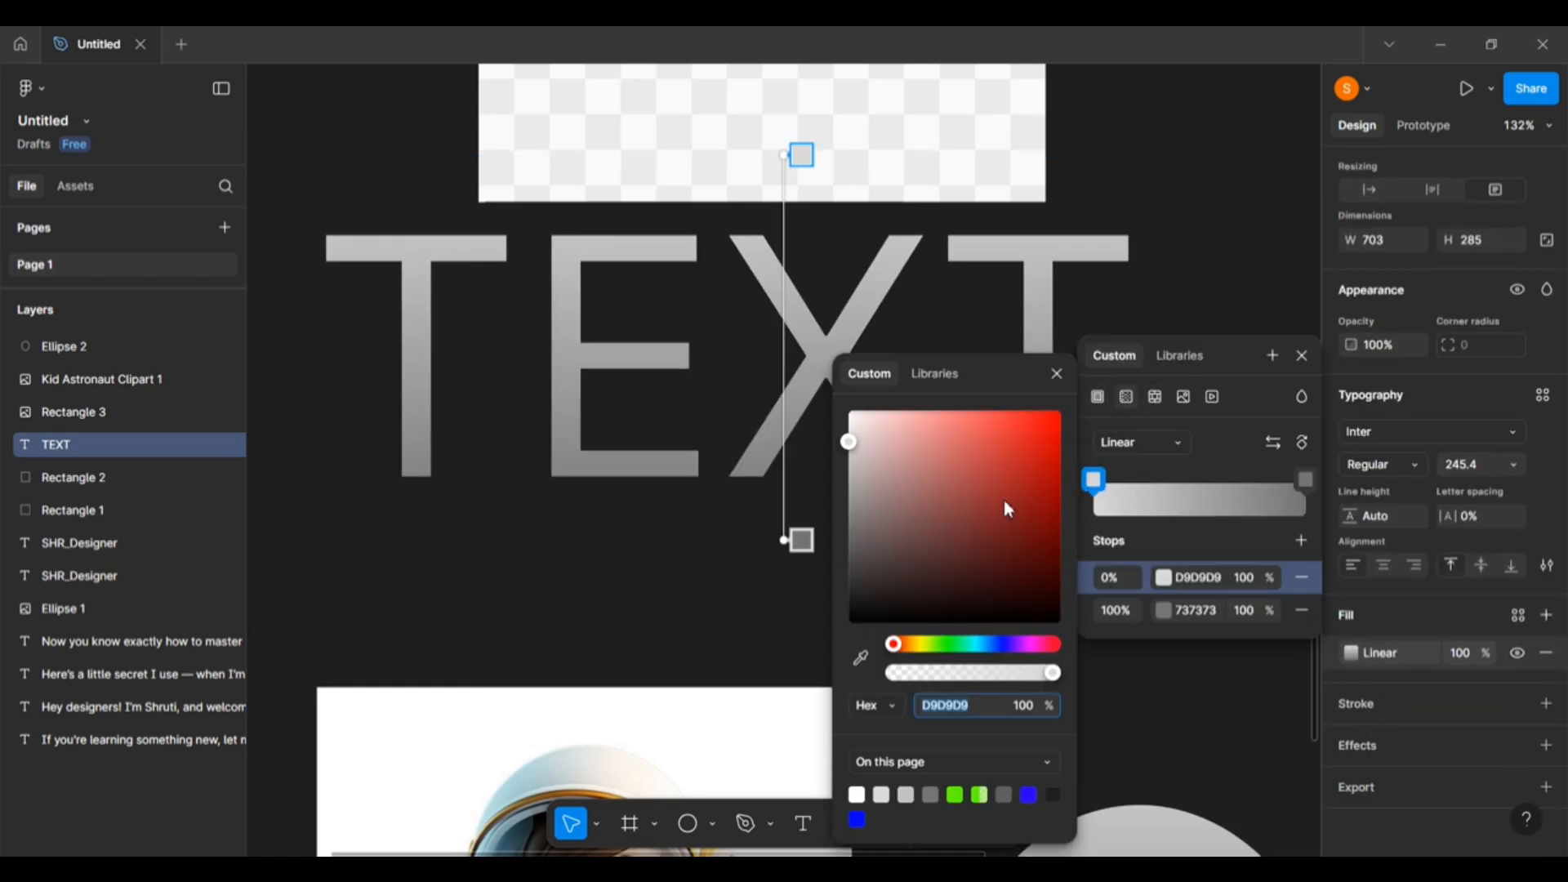
left_click_drag(1005, 502, 1078, 368)
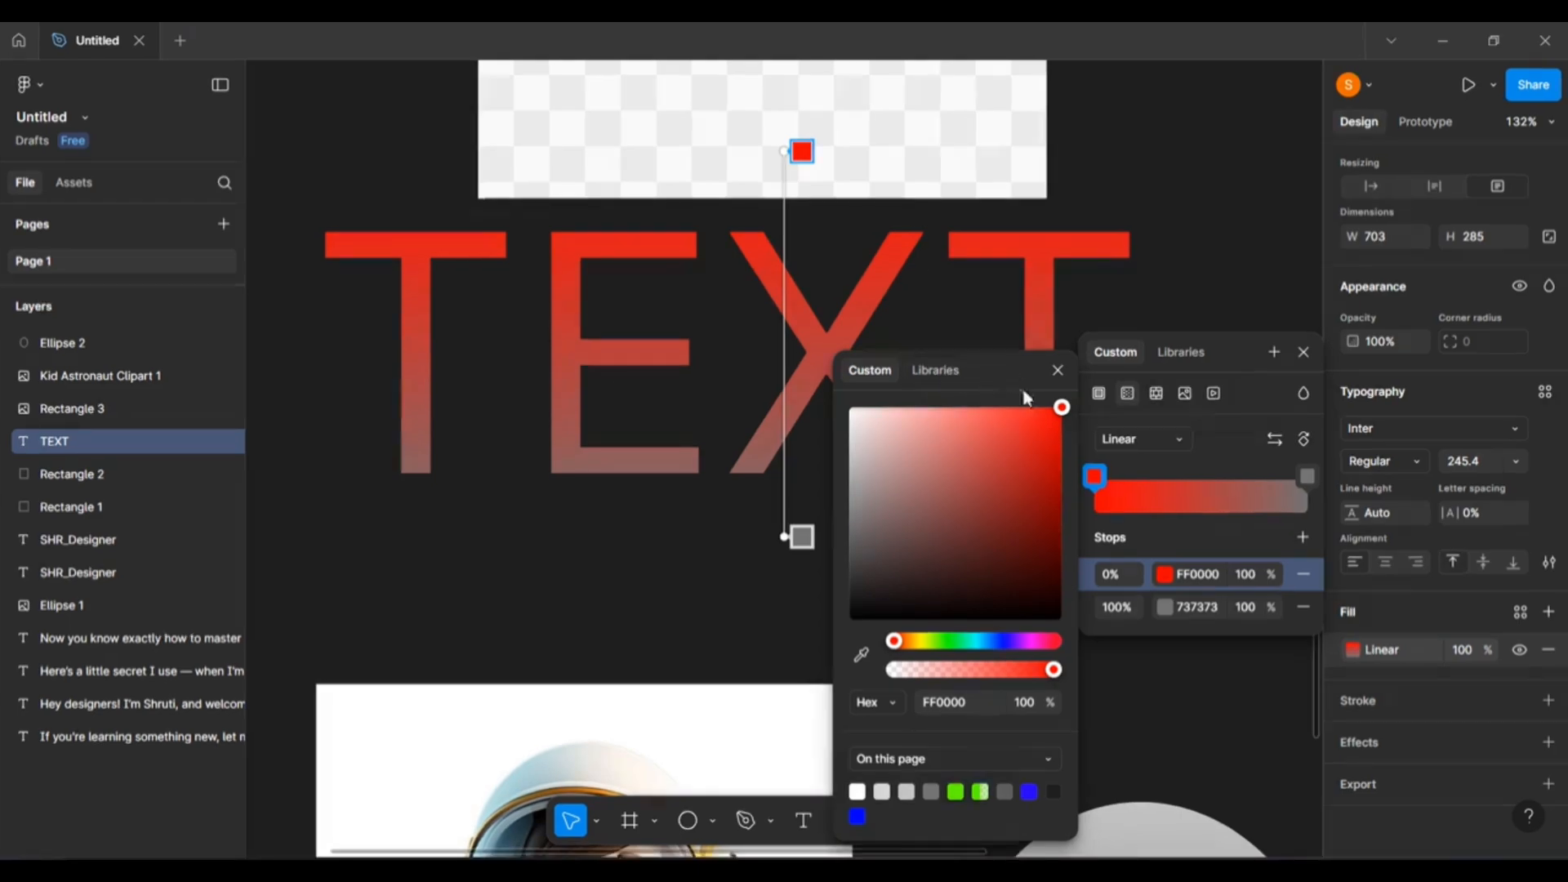
left_click_drag(1009, 368, 1066, 417)
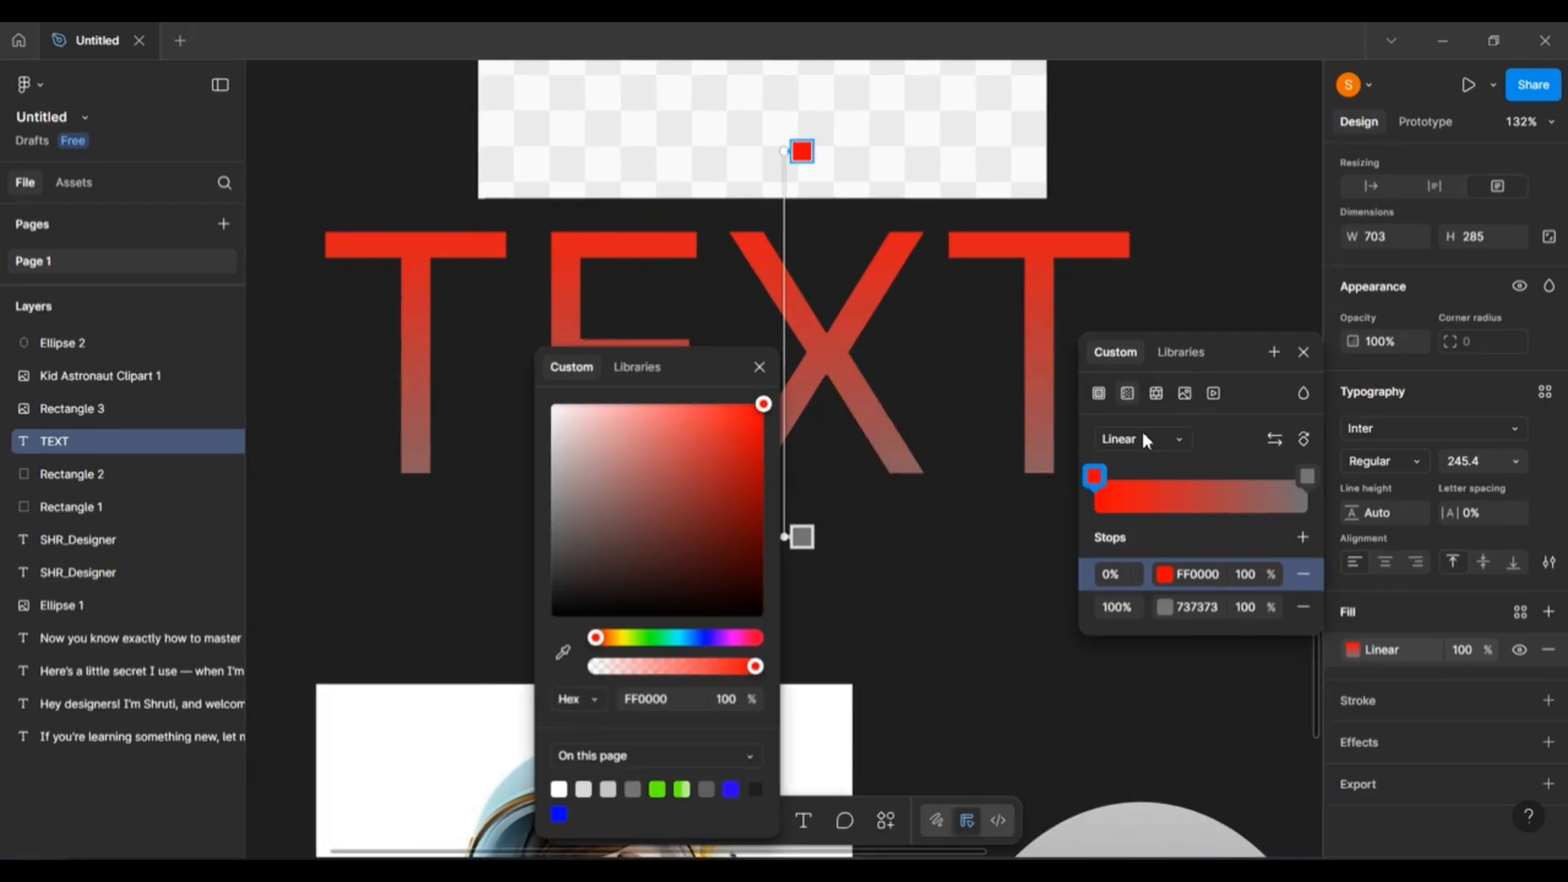
left_click(756, 365)
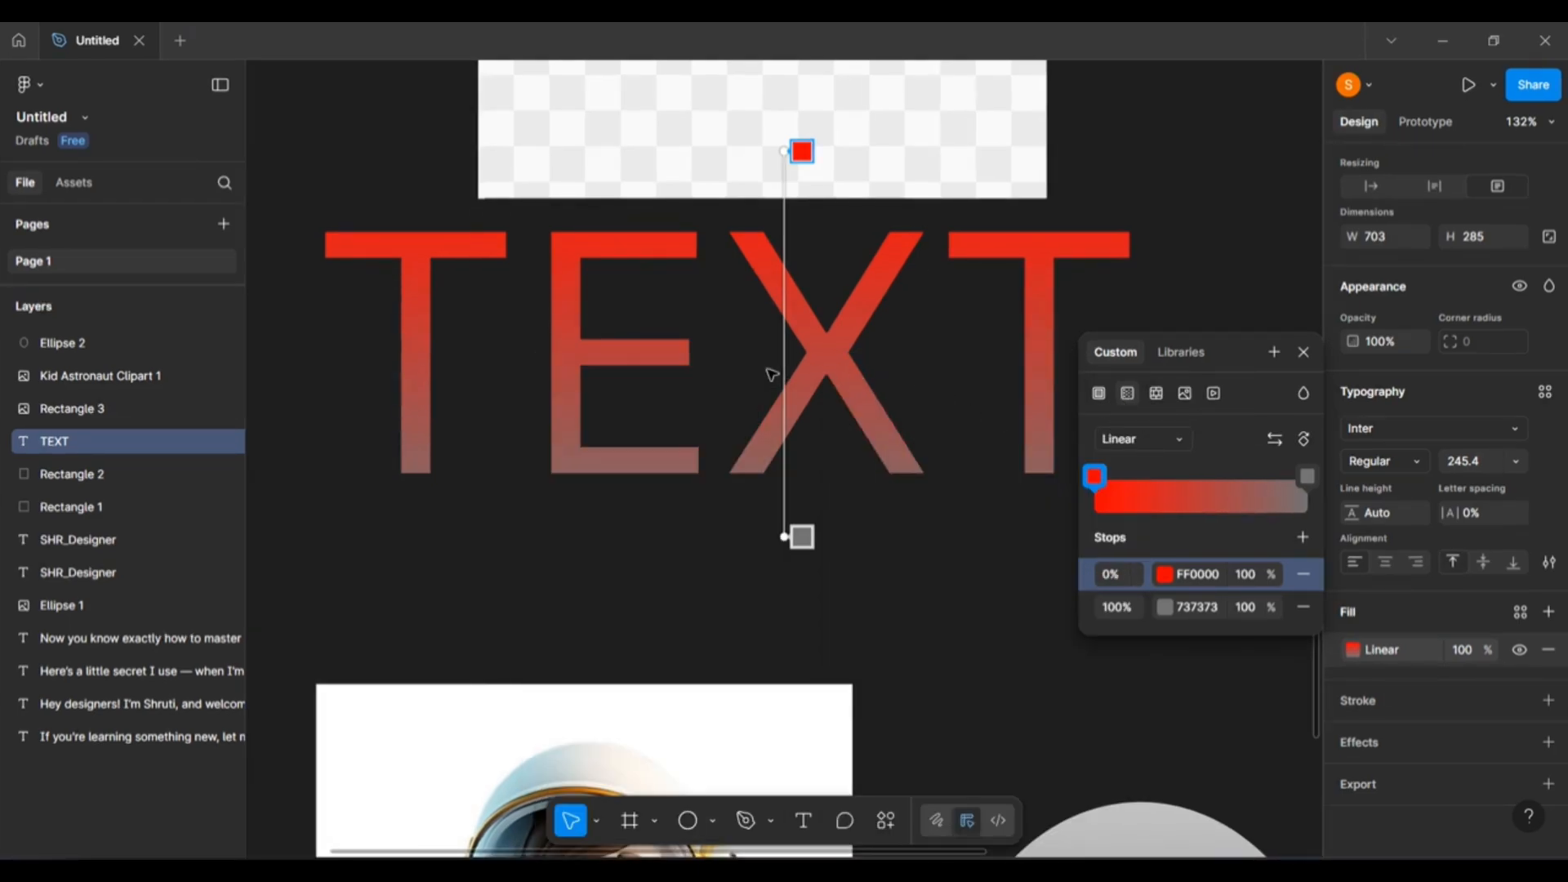
left_click(1302, 352)
scroll(603, 371, "up", 2)
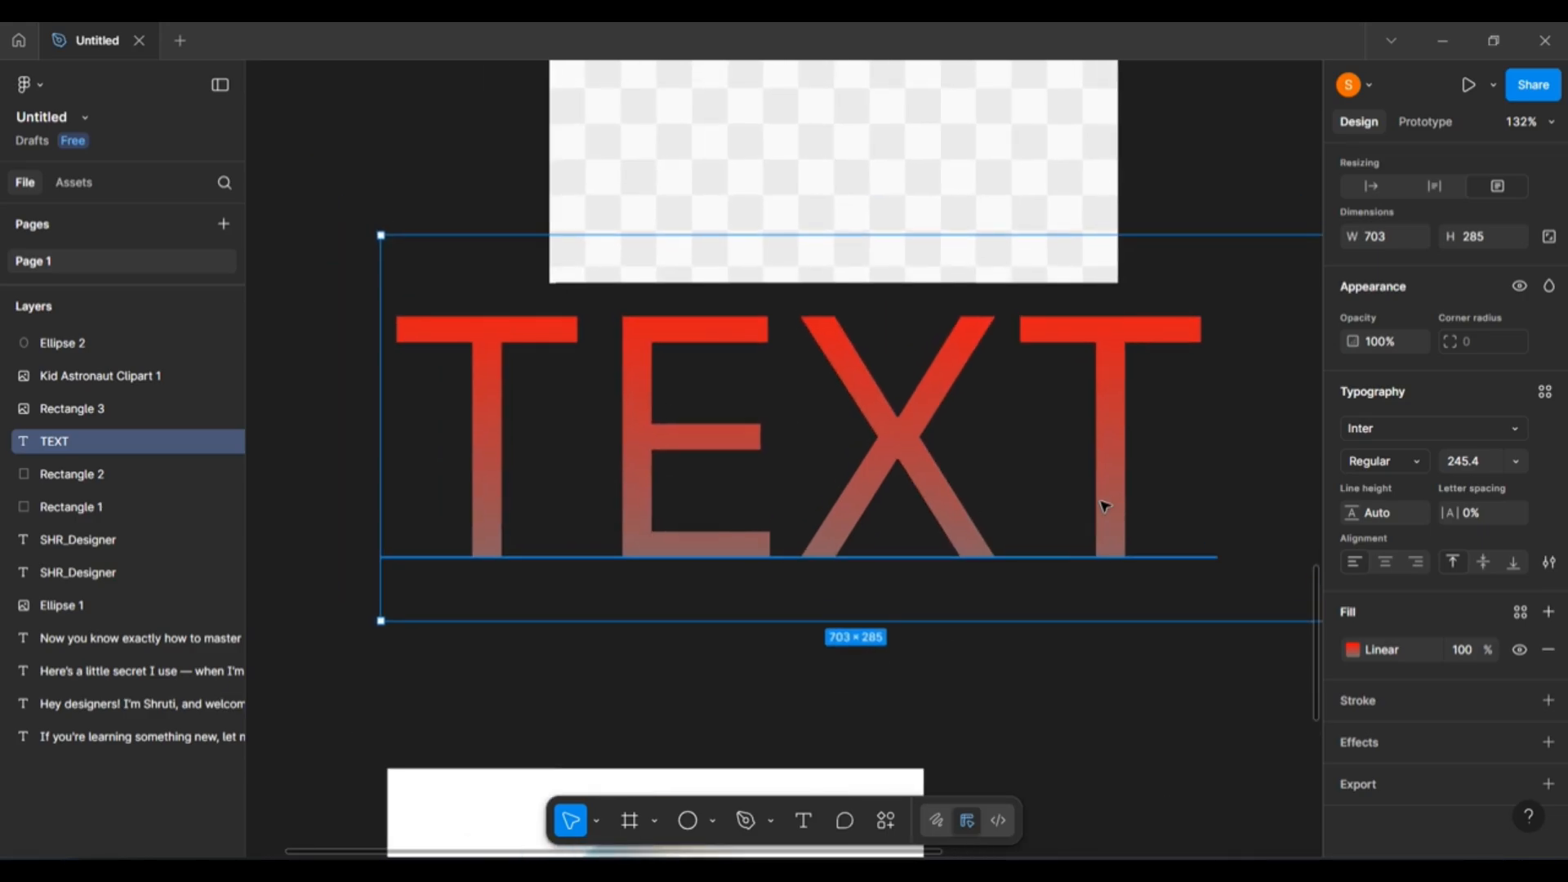
Select all four old demo layers and delete them.
scroll(1109, 514, "down", 6)
scroll(1115, 516, "down", 3)
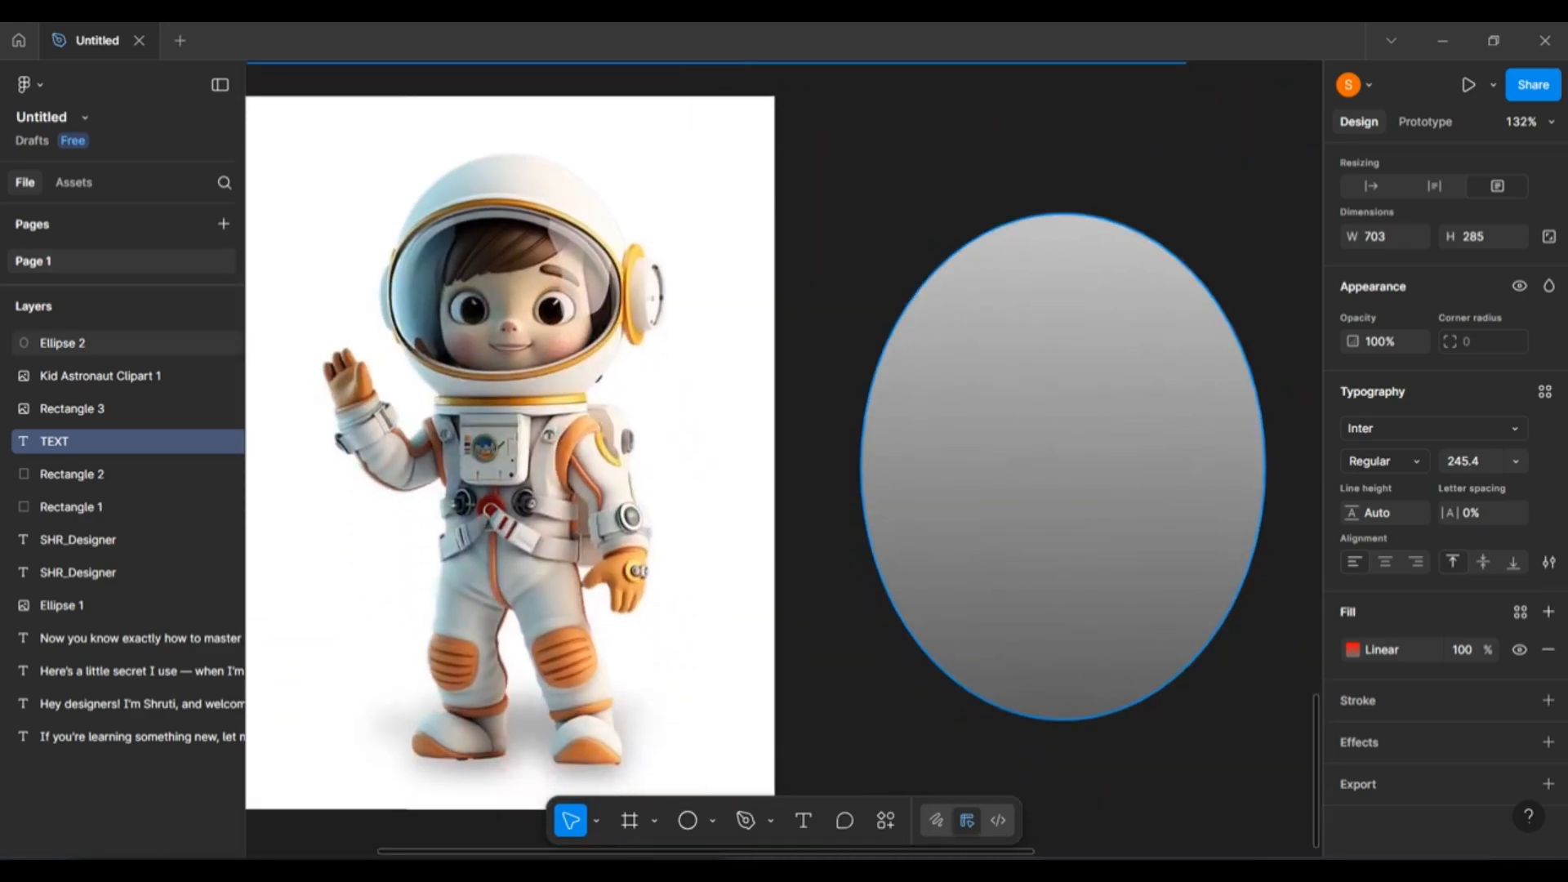
scroll(788, 655, "left", 1)
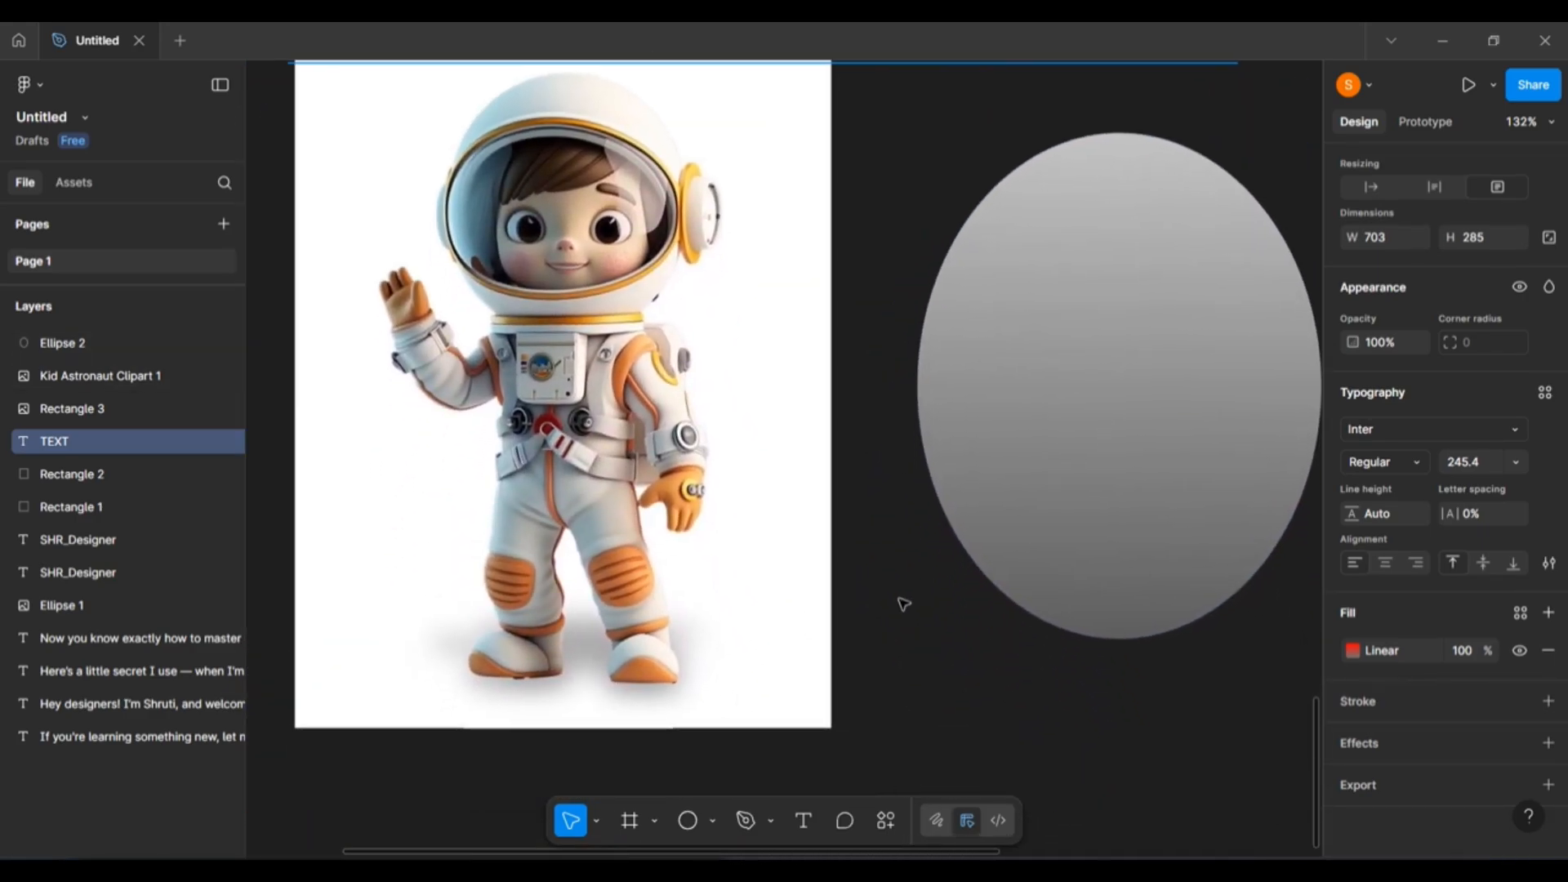
scroll(904, 604, "down", 5)
scroll(904, 605, "up", 3)
left_click(858, 551)
key("ctrl+a")
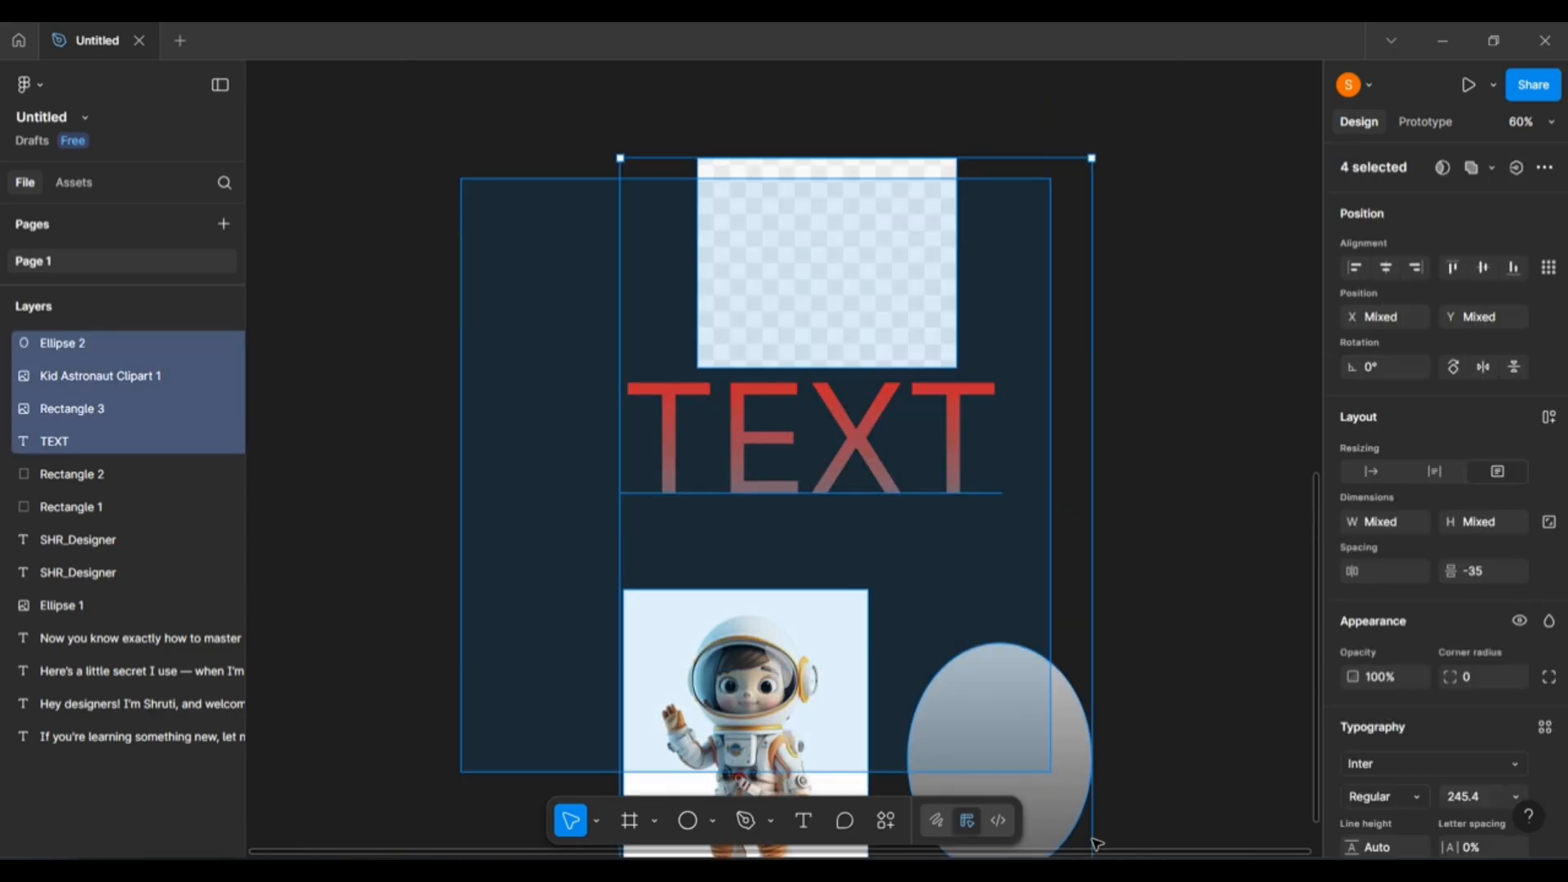
key("Delete")
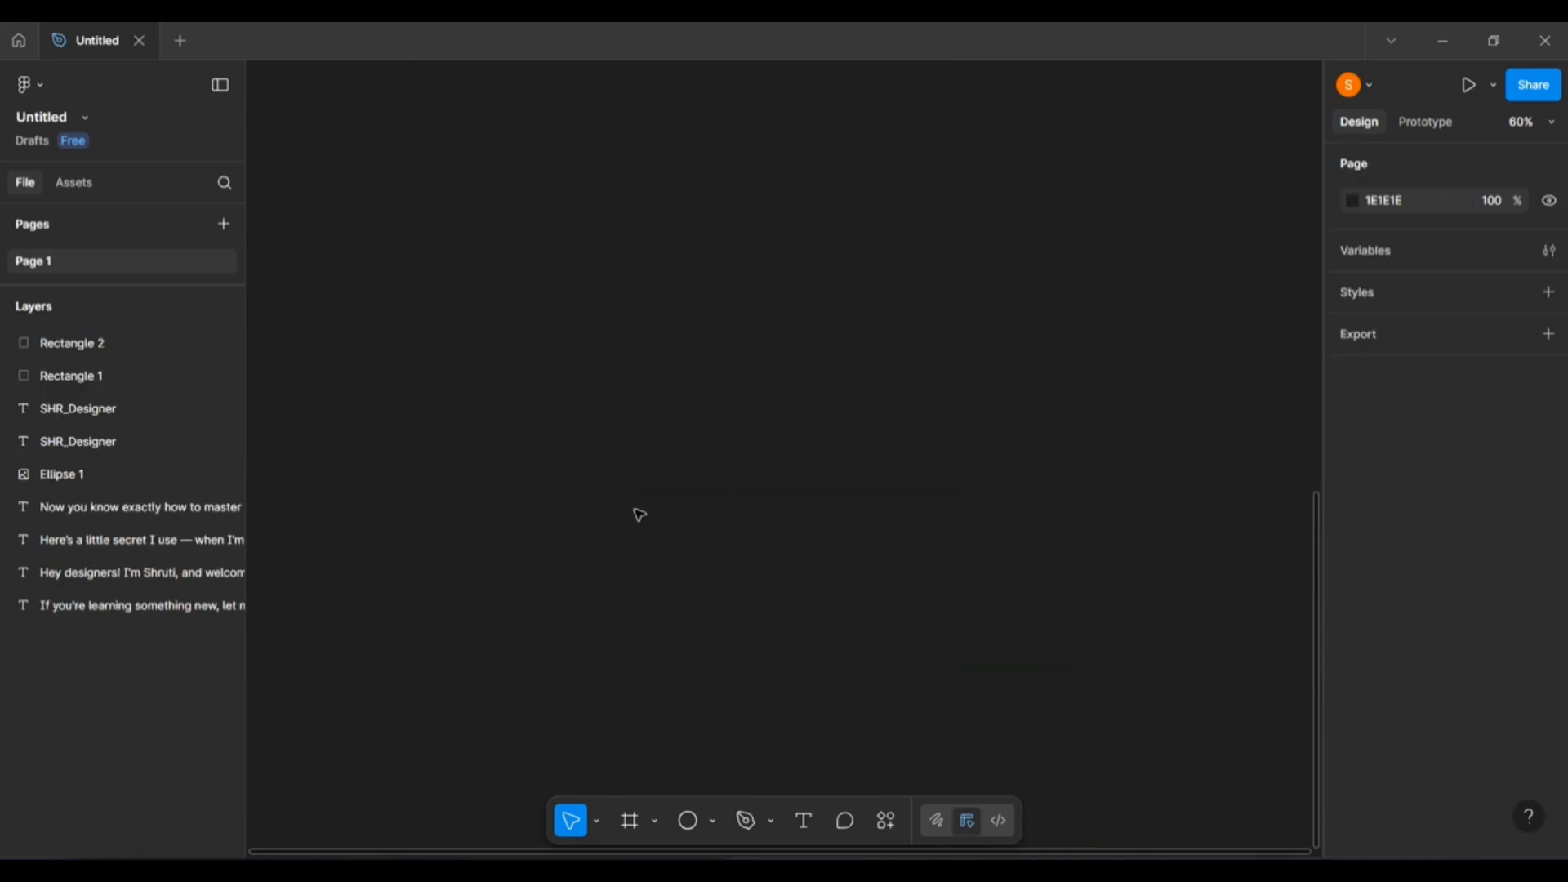
Draw a 751×618 ellipse and give it a black 000000 stroke.
left_click(686, 821)
left_click_drag(363, 186, 827, 567)
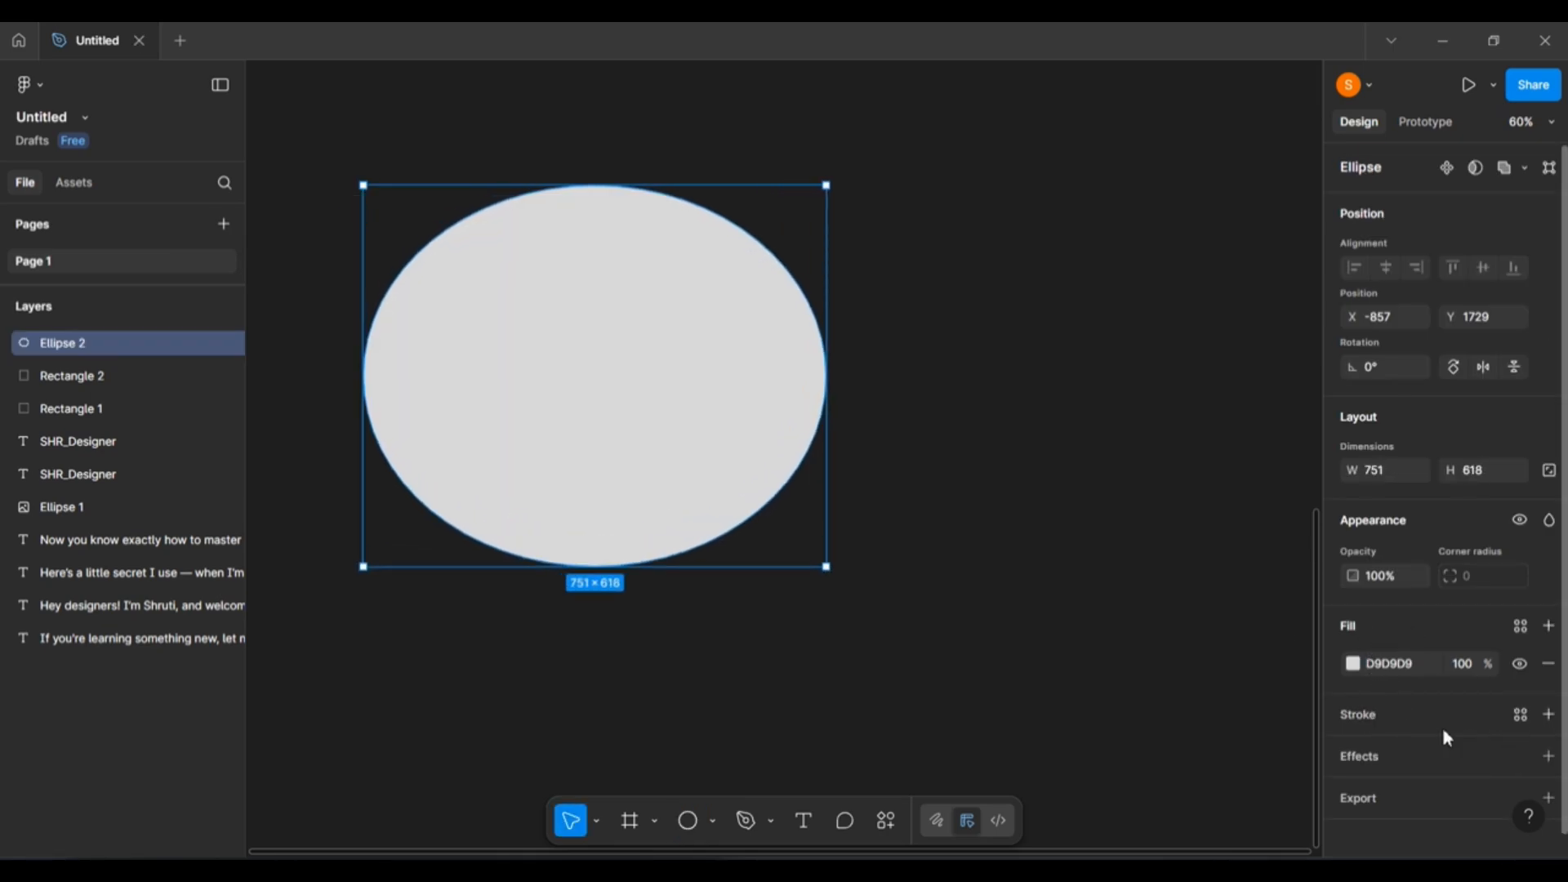
left_click(1547, 716)
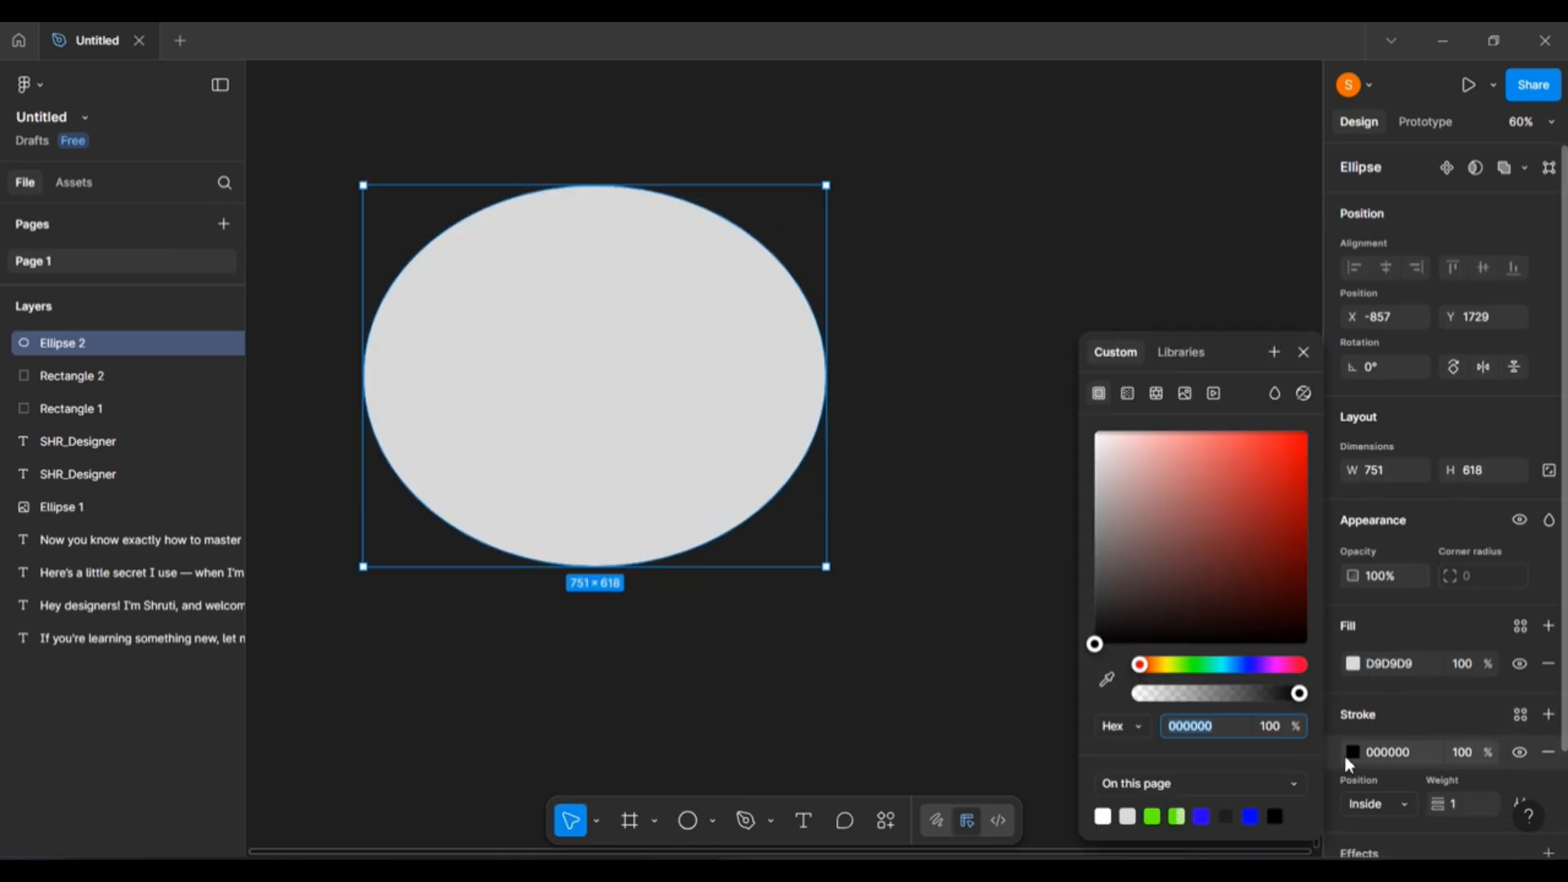
scroll(675, 447, "down", 2)
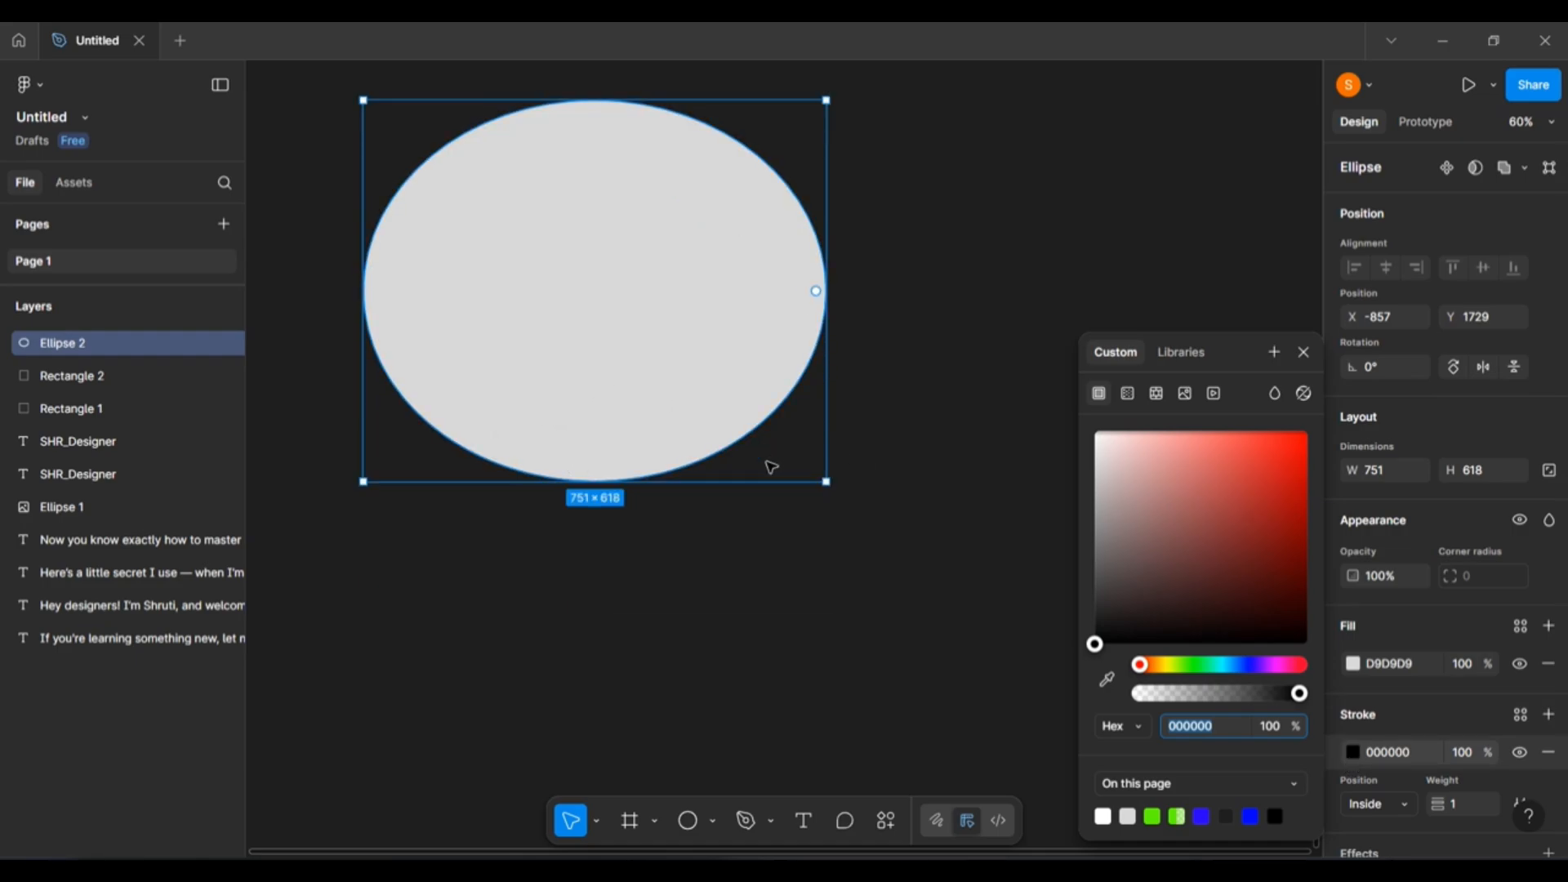
left_click(715, 821)
left_click(706, 646)
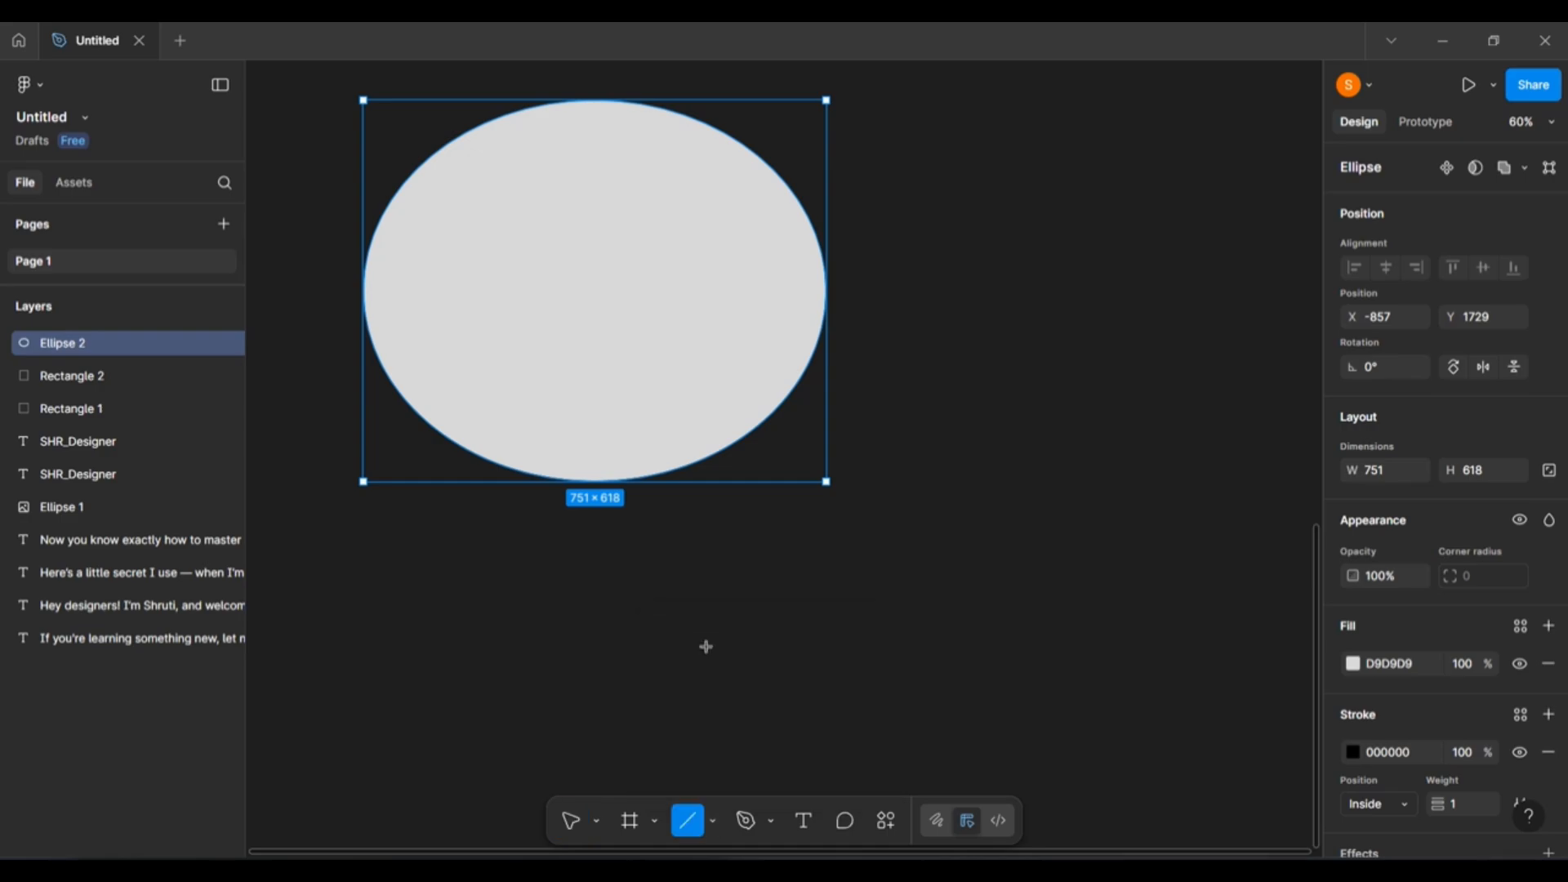
Draw a slanted line, a rectangle right of the ellipse, and a second slanted line.
left_click_drag(506, 670, 987, 541)
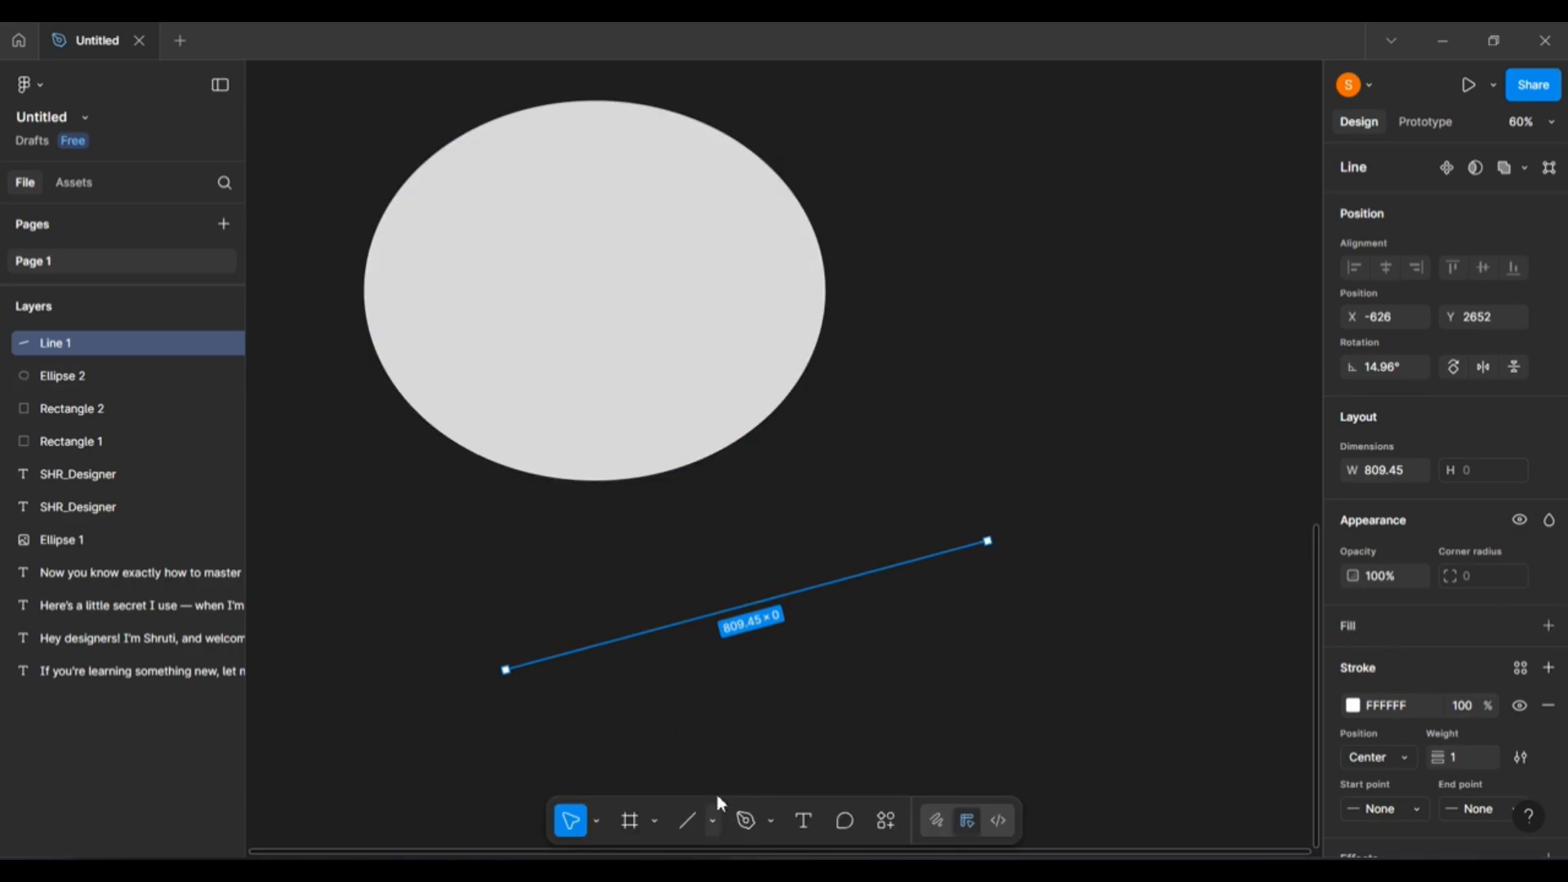
left_click(713, 821)
left_click(711, 620)
left_click_drag(866, 116, 1082, 370)
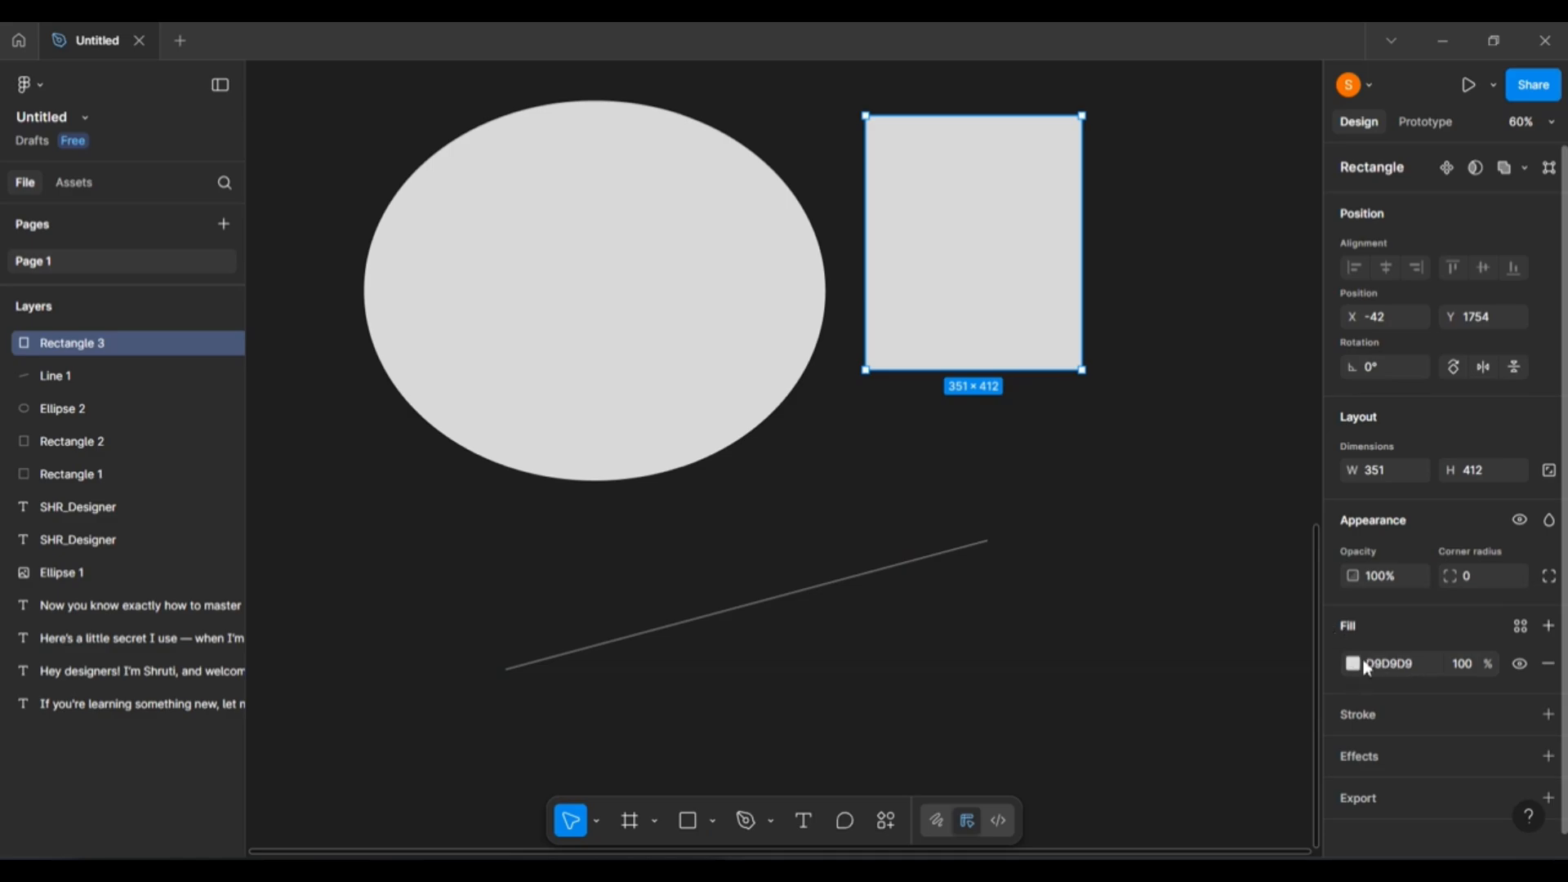
left_click(714, 820)
left_click(735, 646)
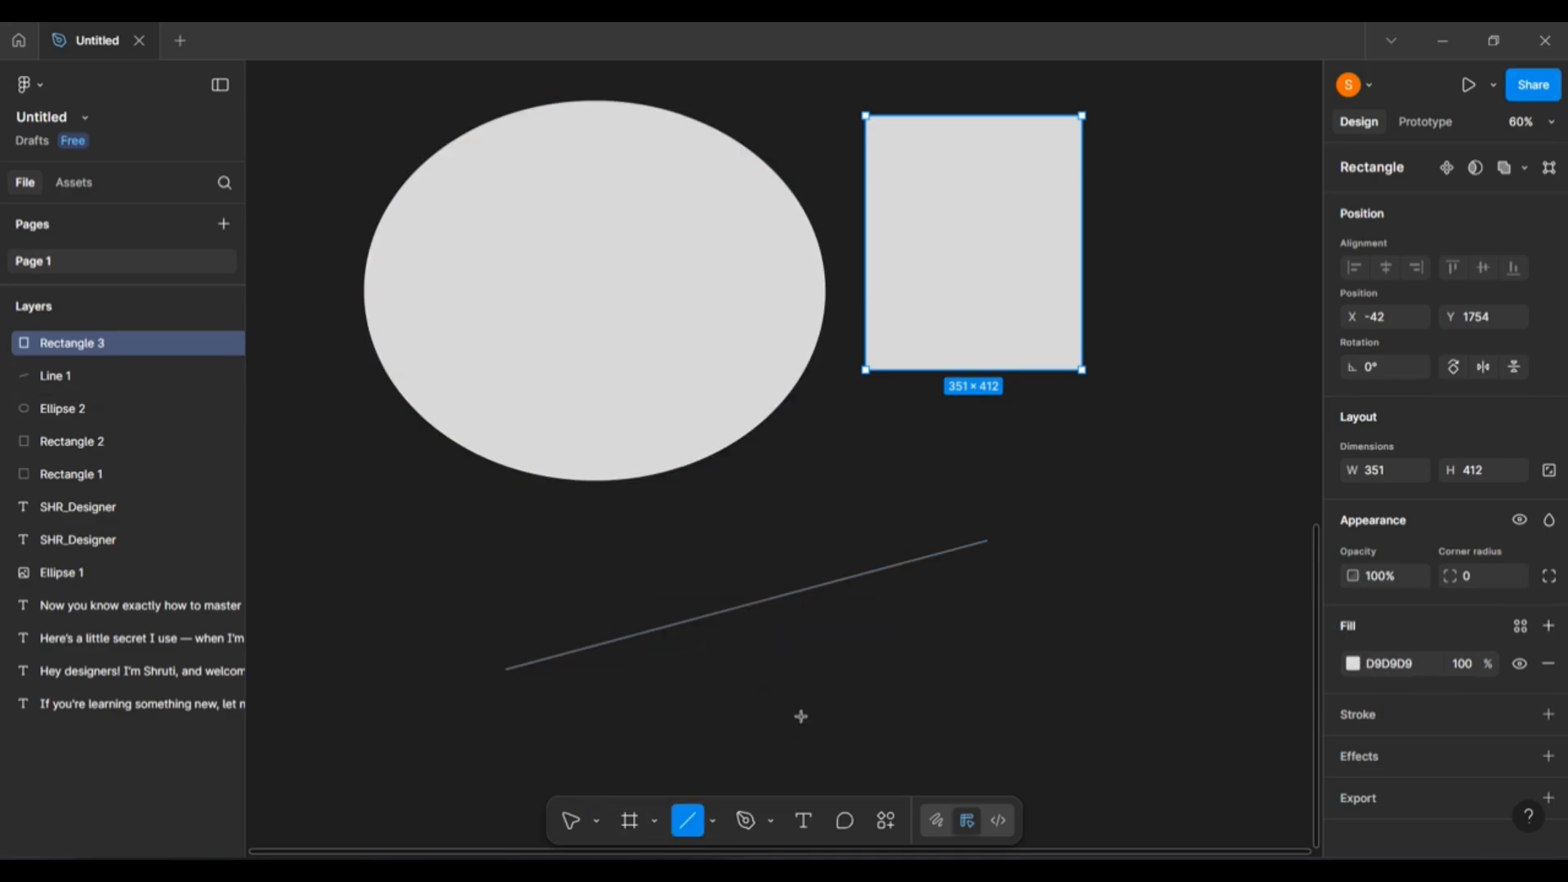
left_click_drag(658, 755, 1158, 620)
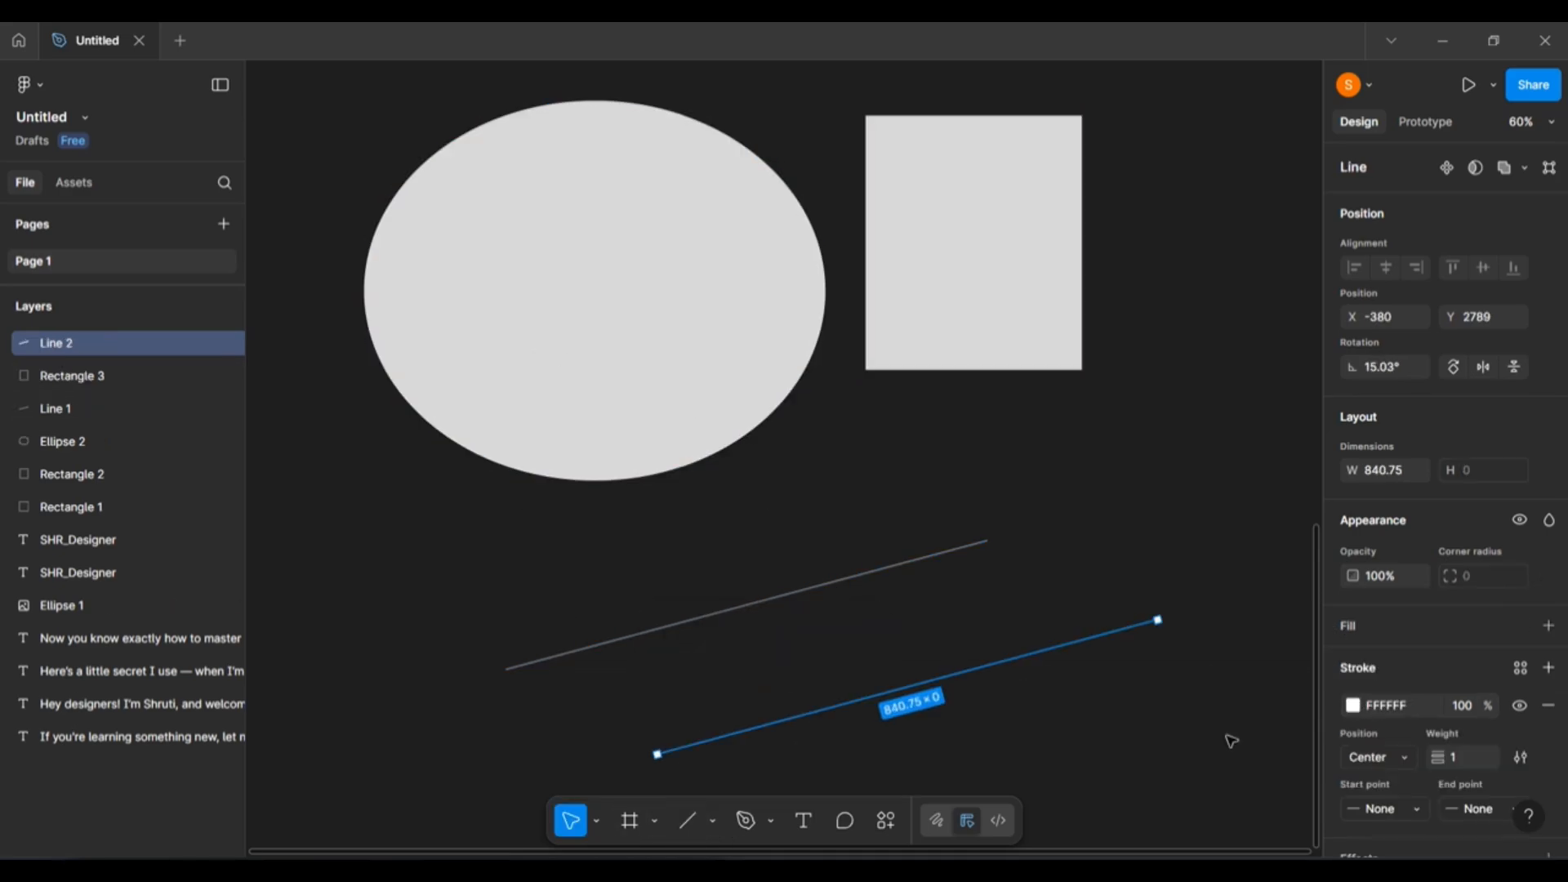
Set Line 2's stroke colour to white FFFFFF.
left_click(1548, 708)
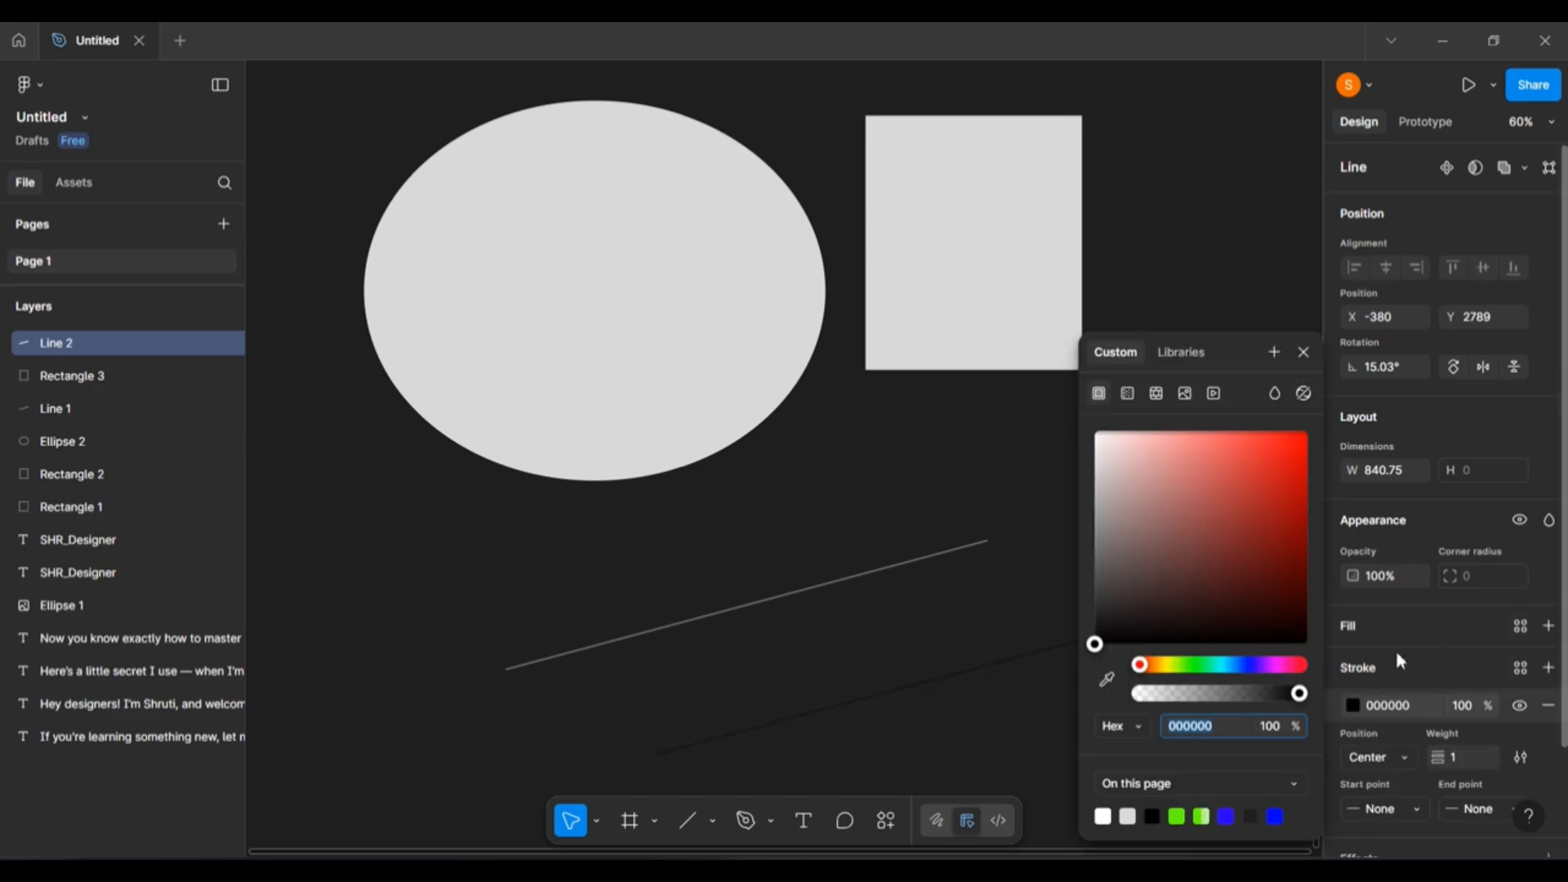
left_click(895, 638)
left_click(1005, 662)
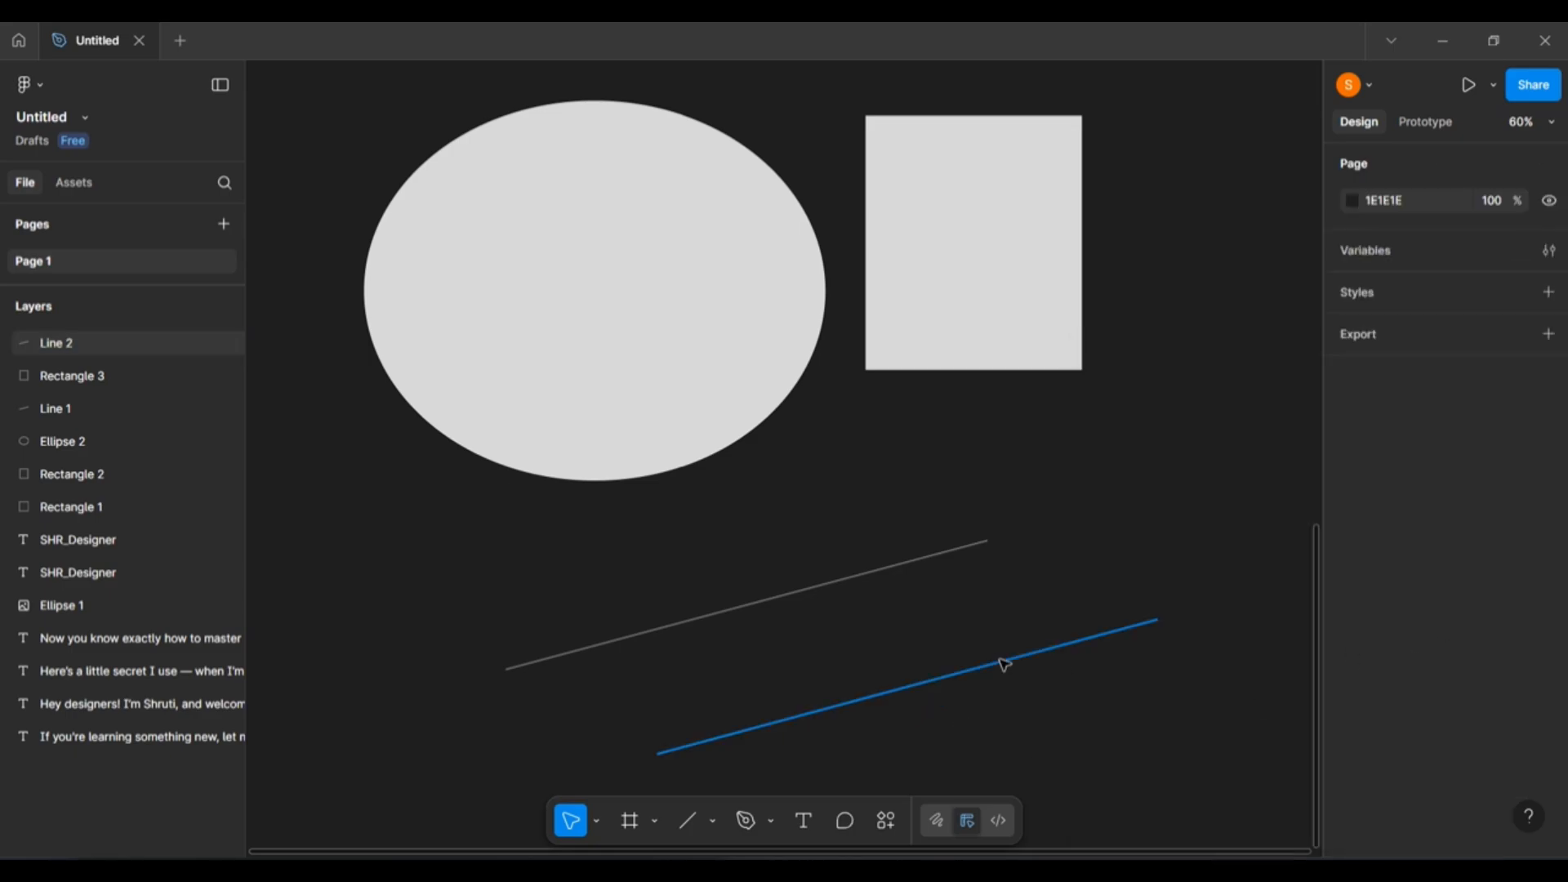
left_click(1355, 709)
left_click_drag(1187, 518, 1095, 434)
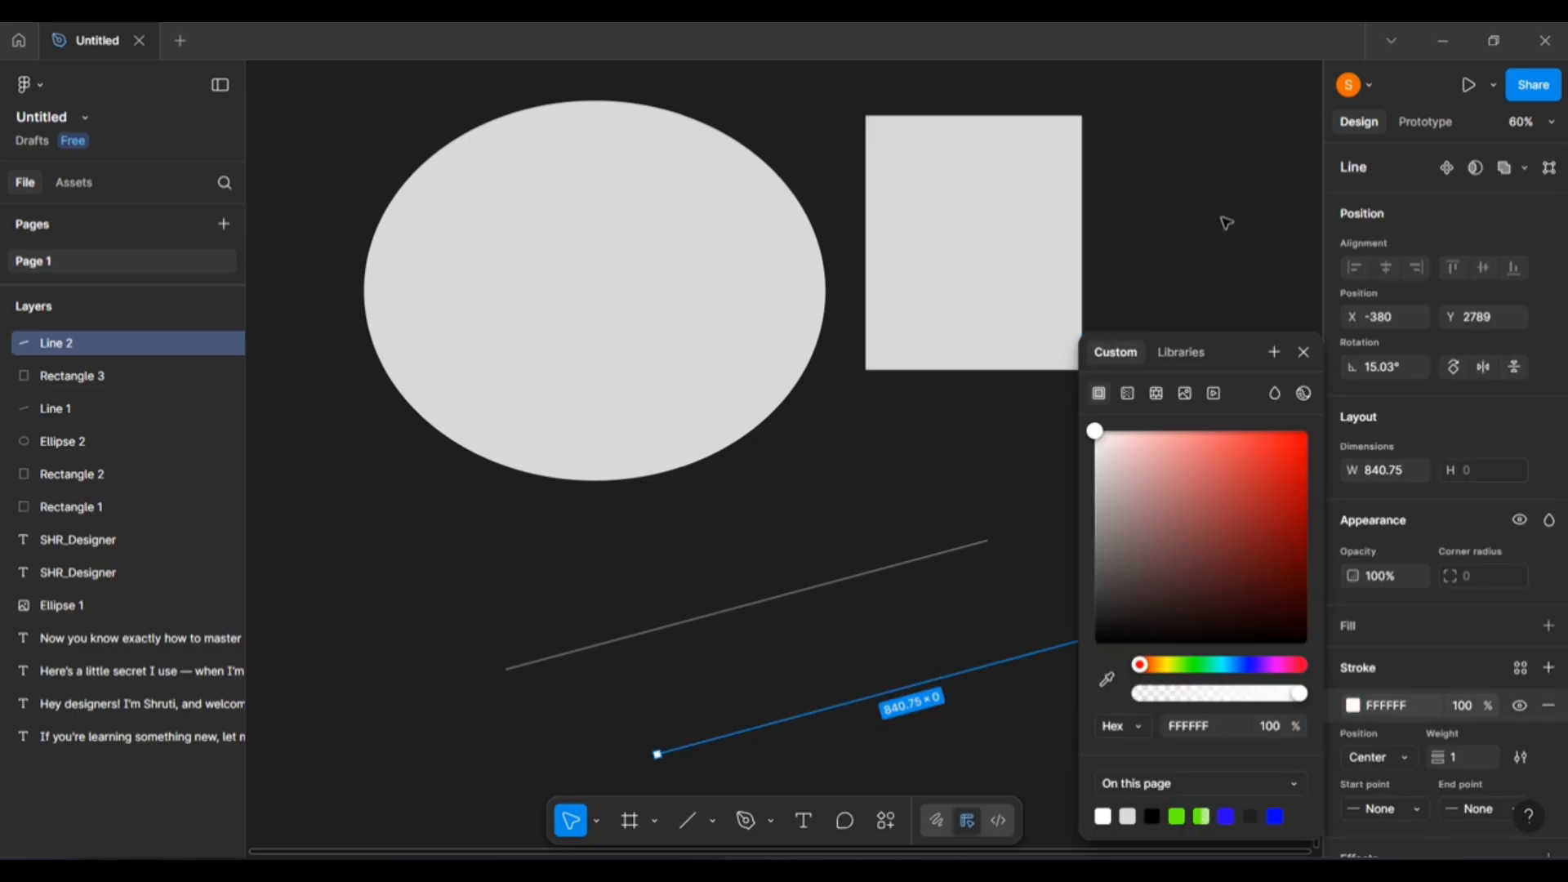
left_click(1223, 218)
Scale Rectangle 3 proportionally to 623.62×732 and move it up and left.
left_click(1008, 238)
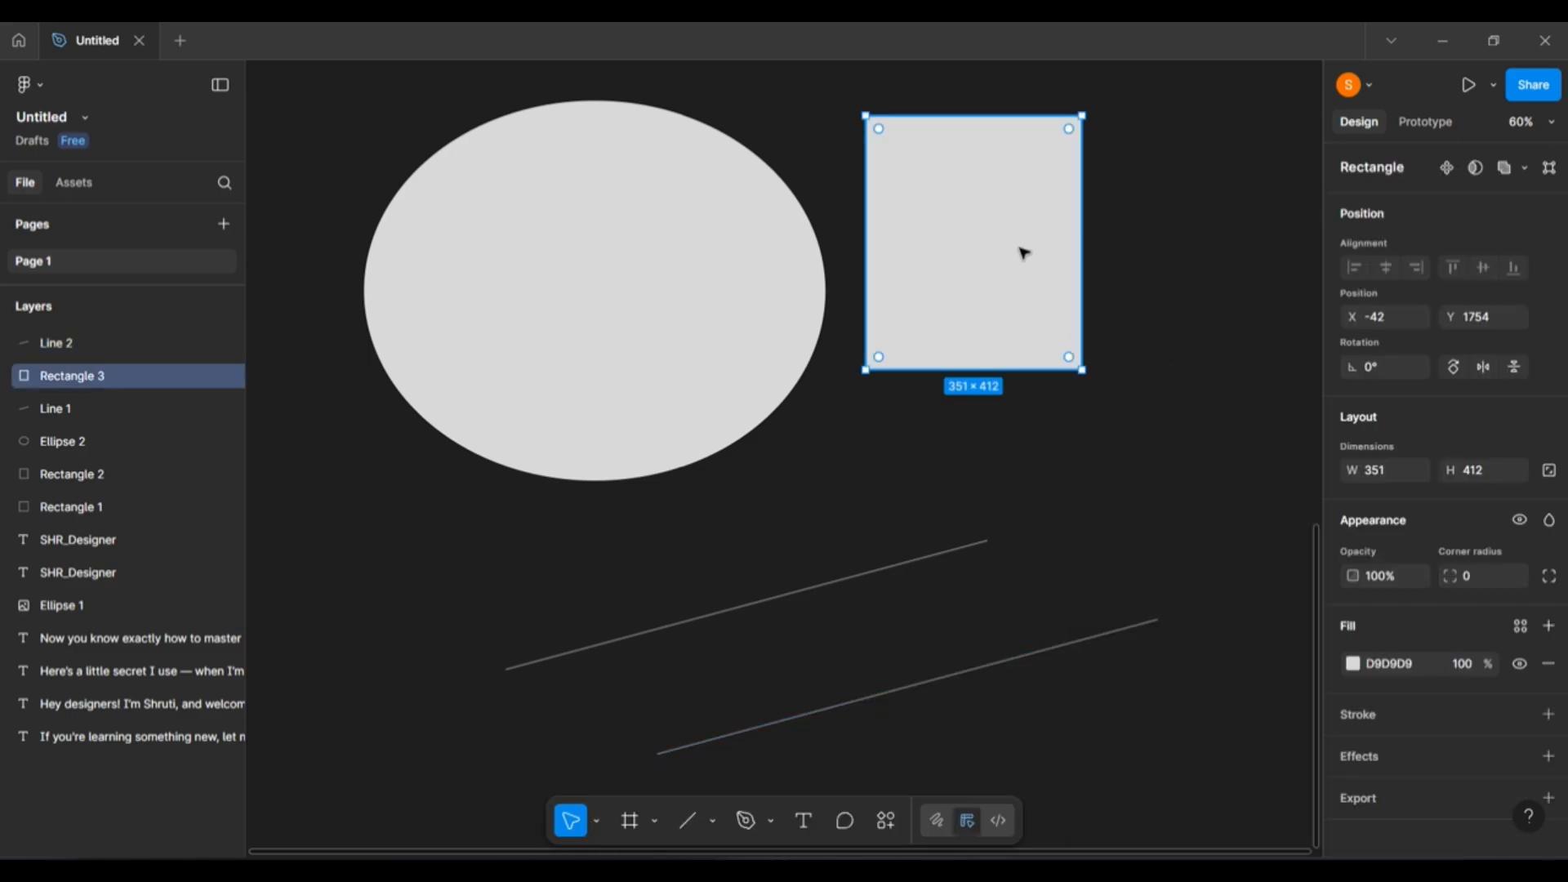
scroll(1024, 252, "up", 2)
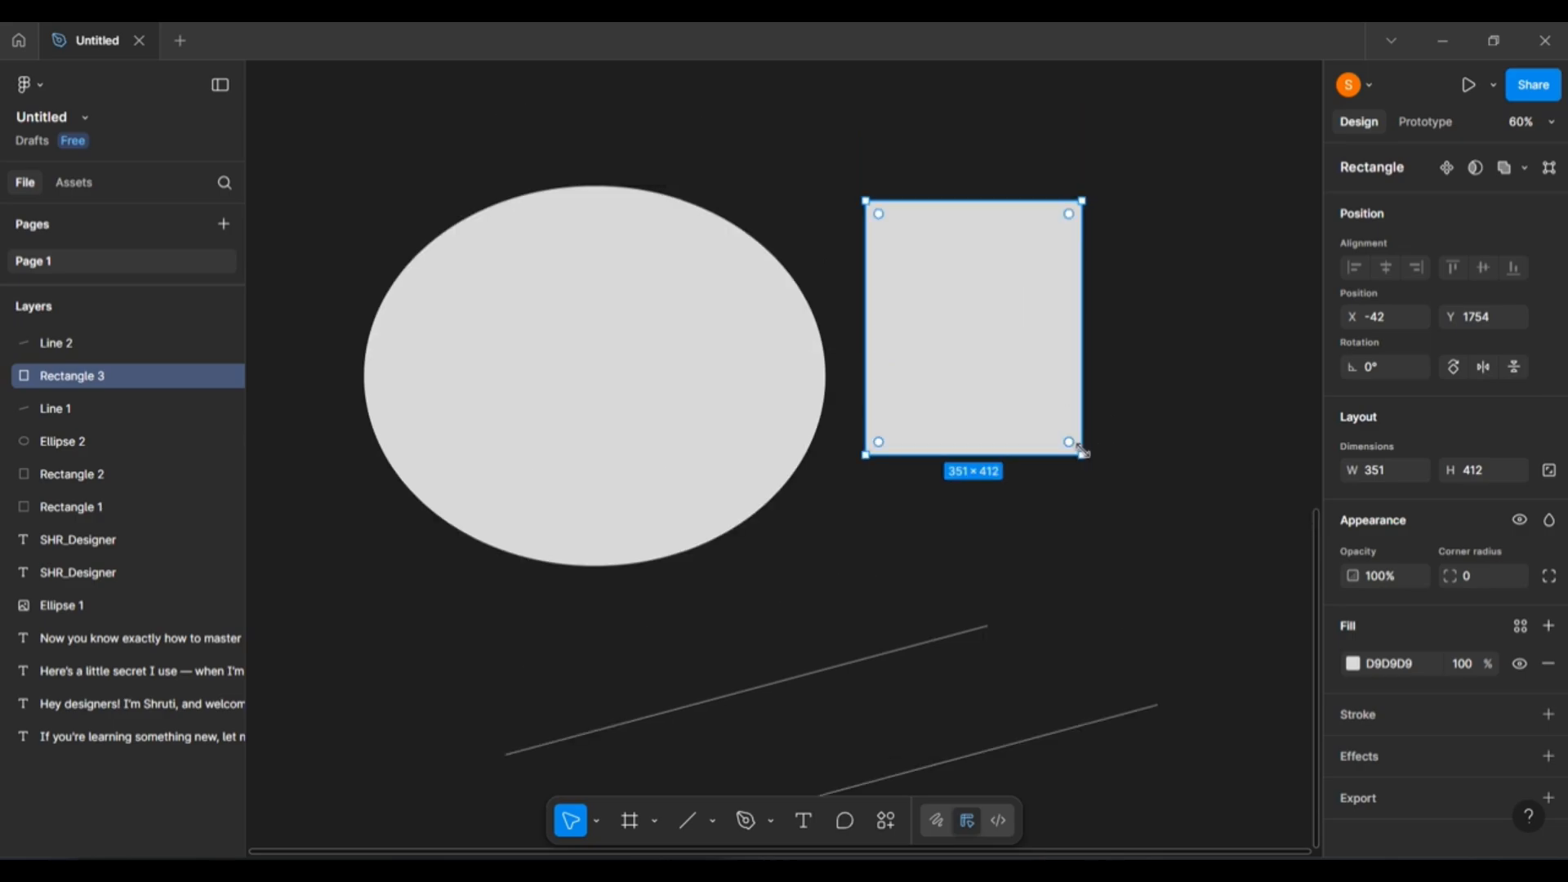
key("k")
left_click_drag(1083, 452, 1193, 651)
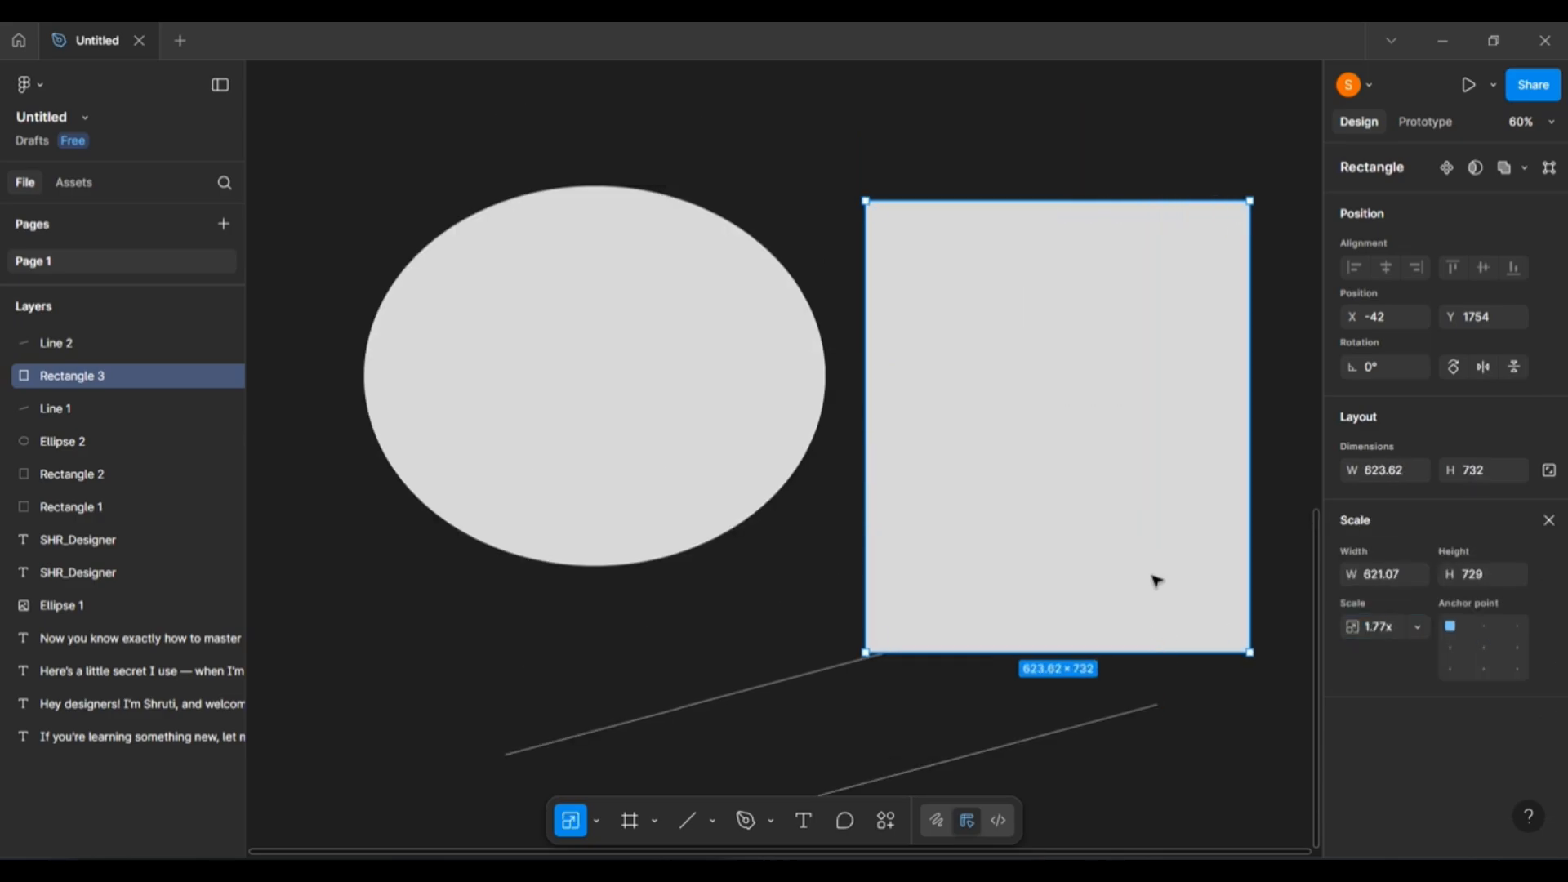
left_click_drag(1137, 531, 1102, 414)
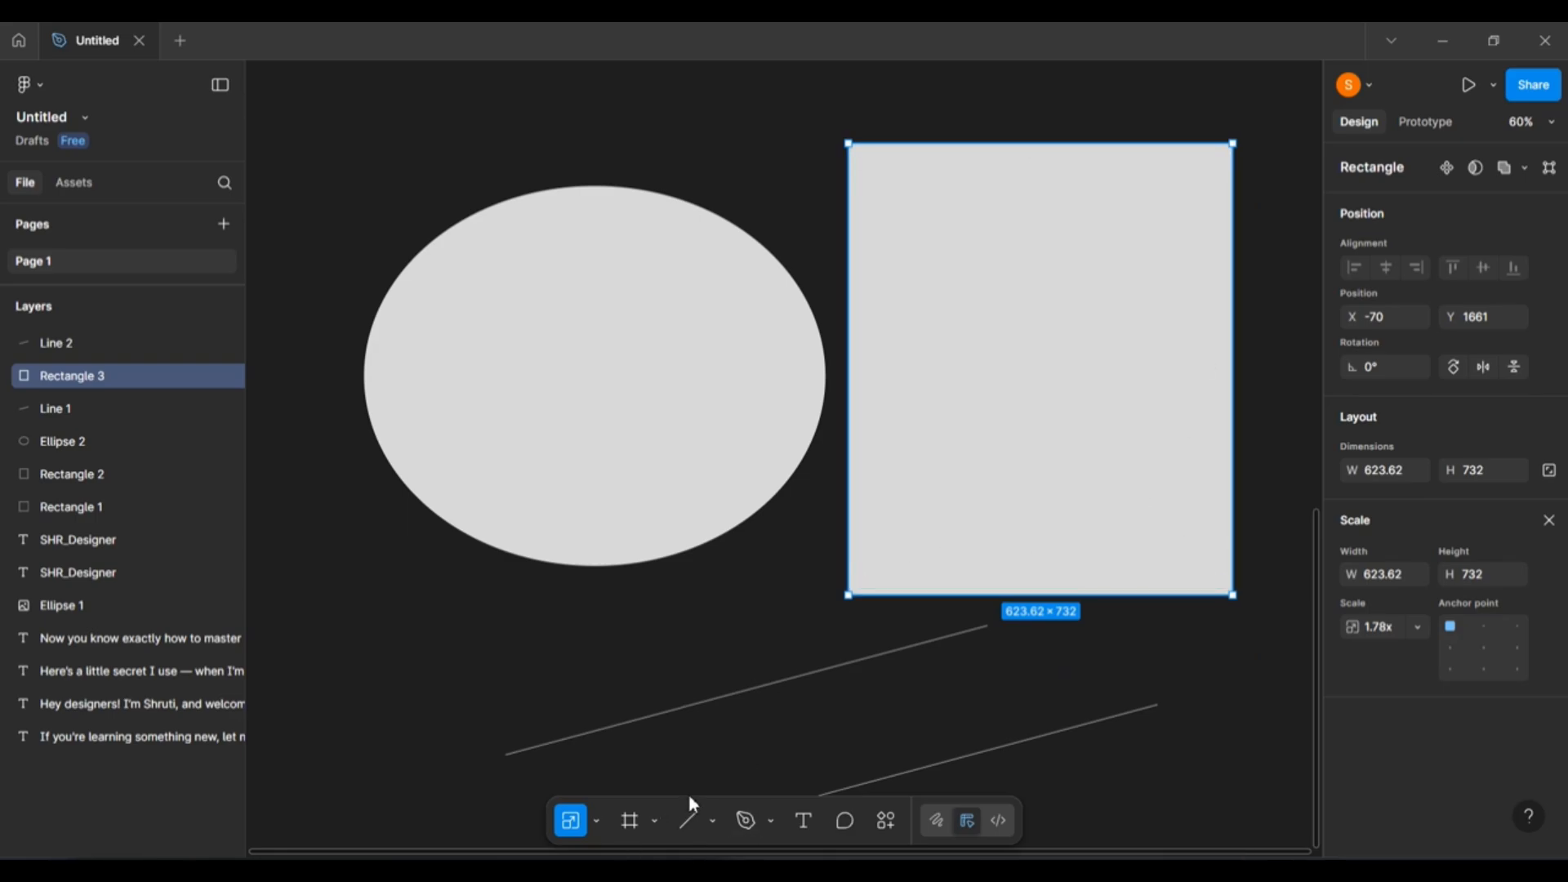
Give Rectangle 3 an inside violet AA00FF stroke of weight 4 and preview it.
key("v")
left_click(1548, 716)
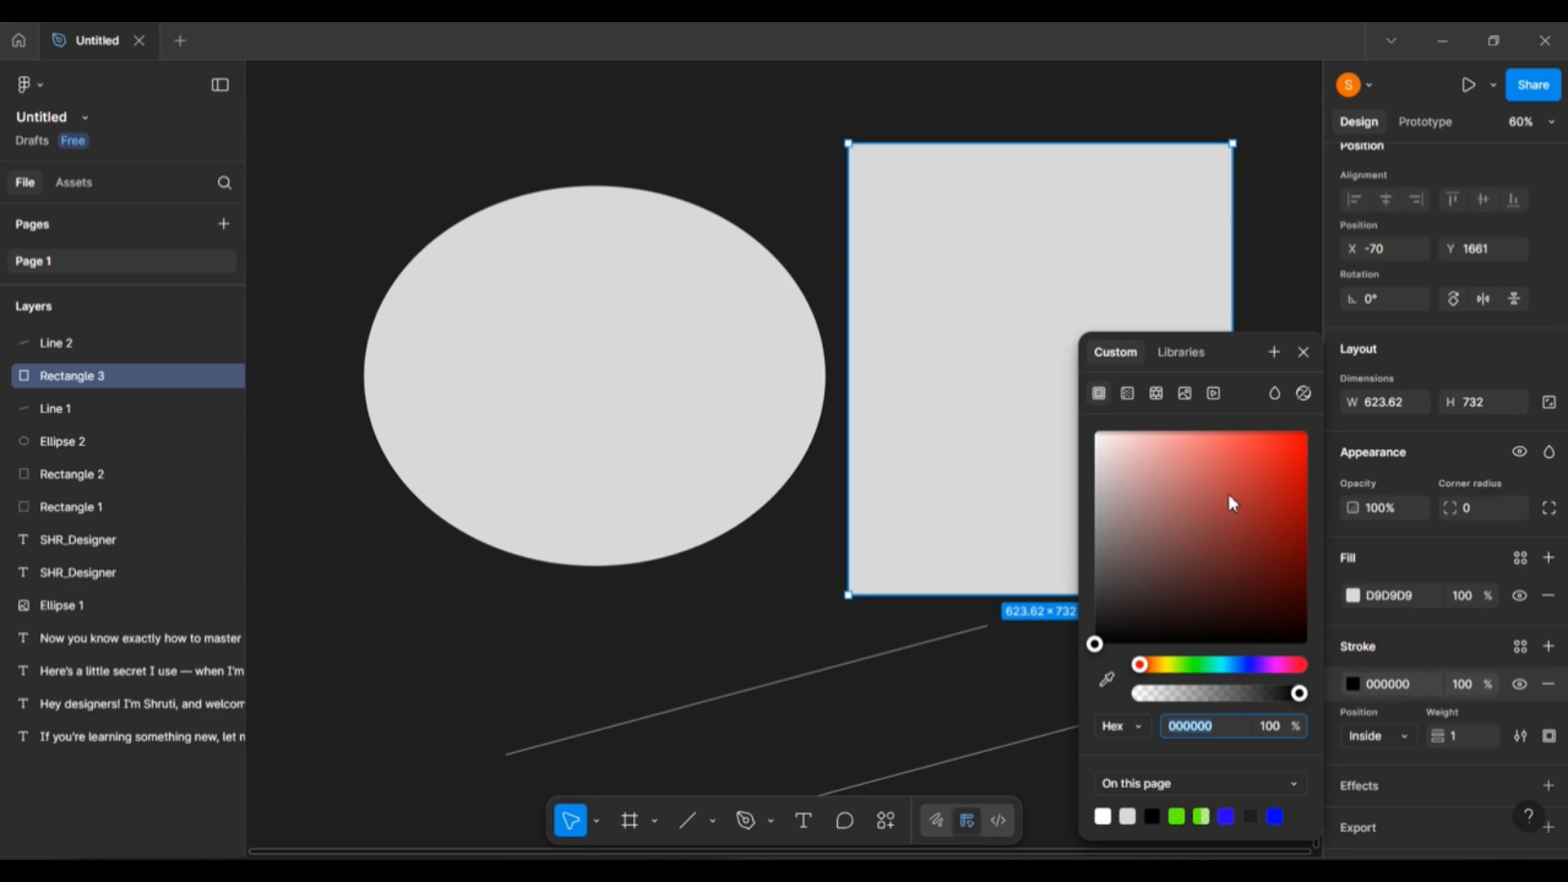
left_click_drag(1241, 671, 1264, 664)
left_click_drag(1257, 532, 1314, 433)
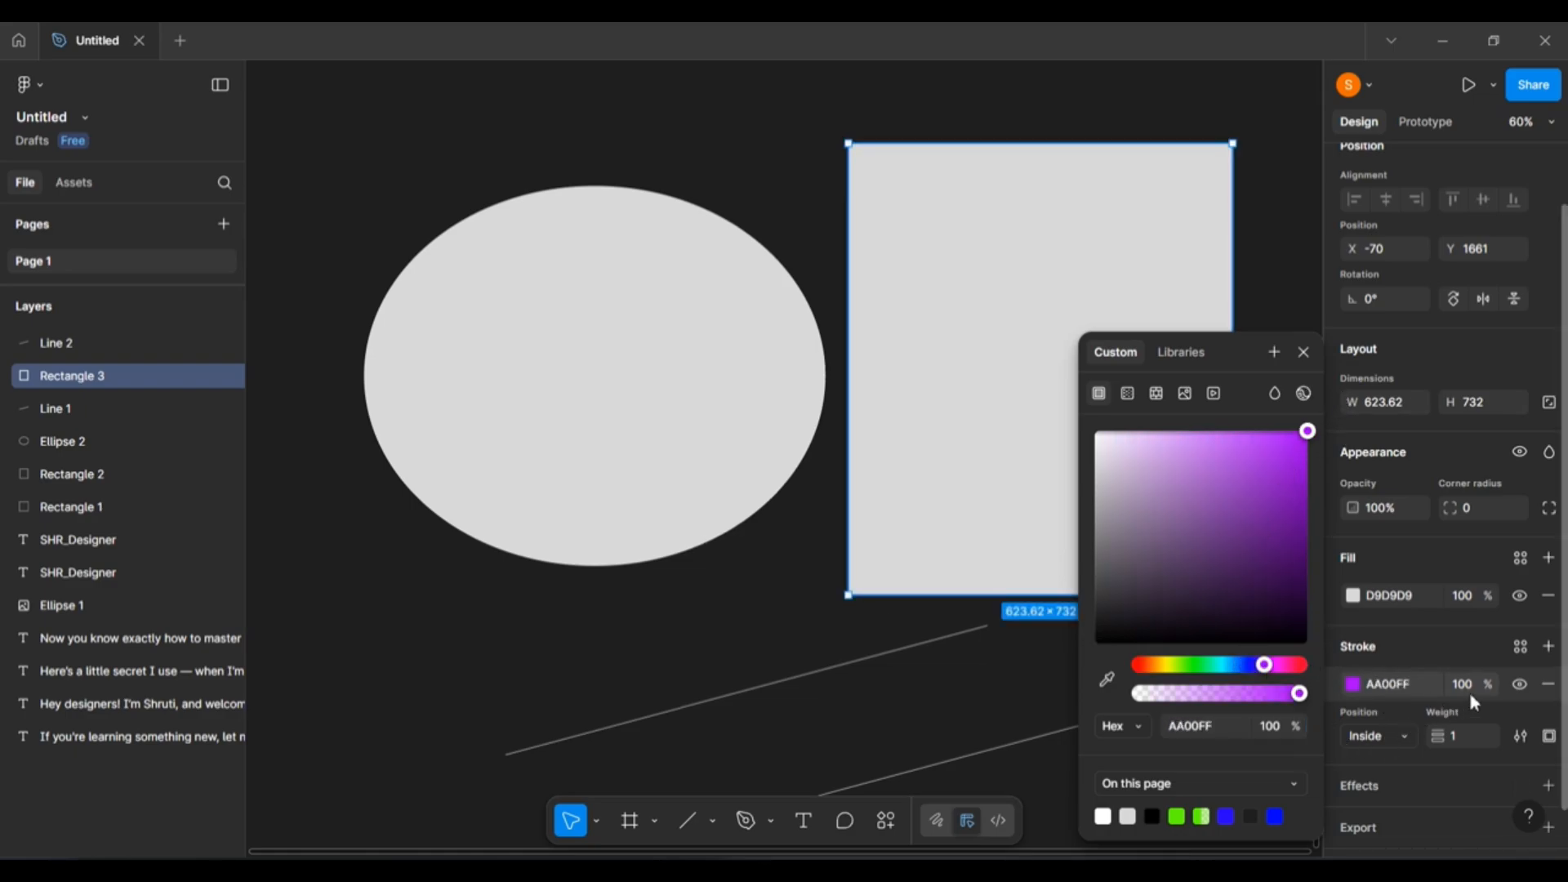
left_click(1462, 735)
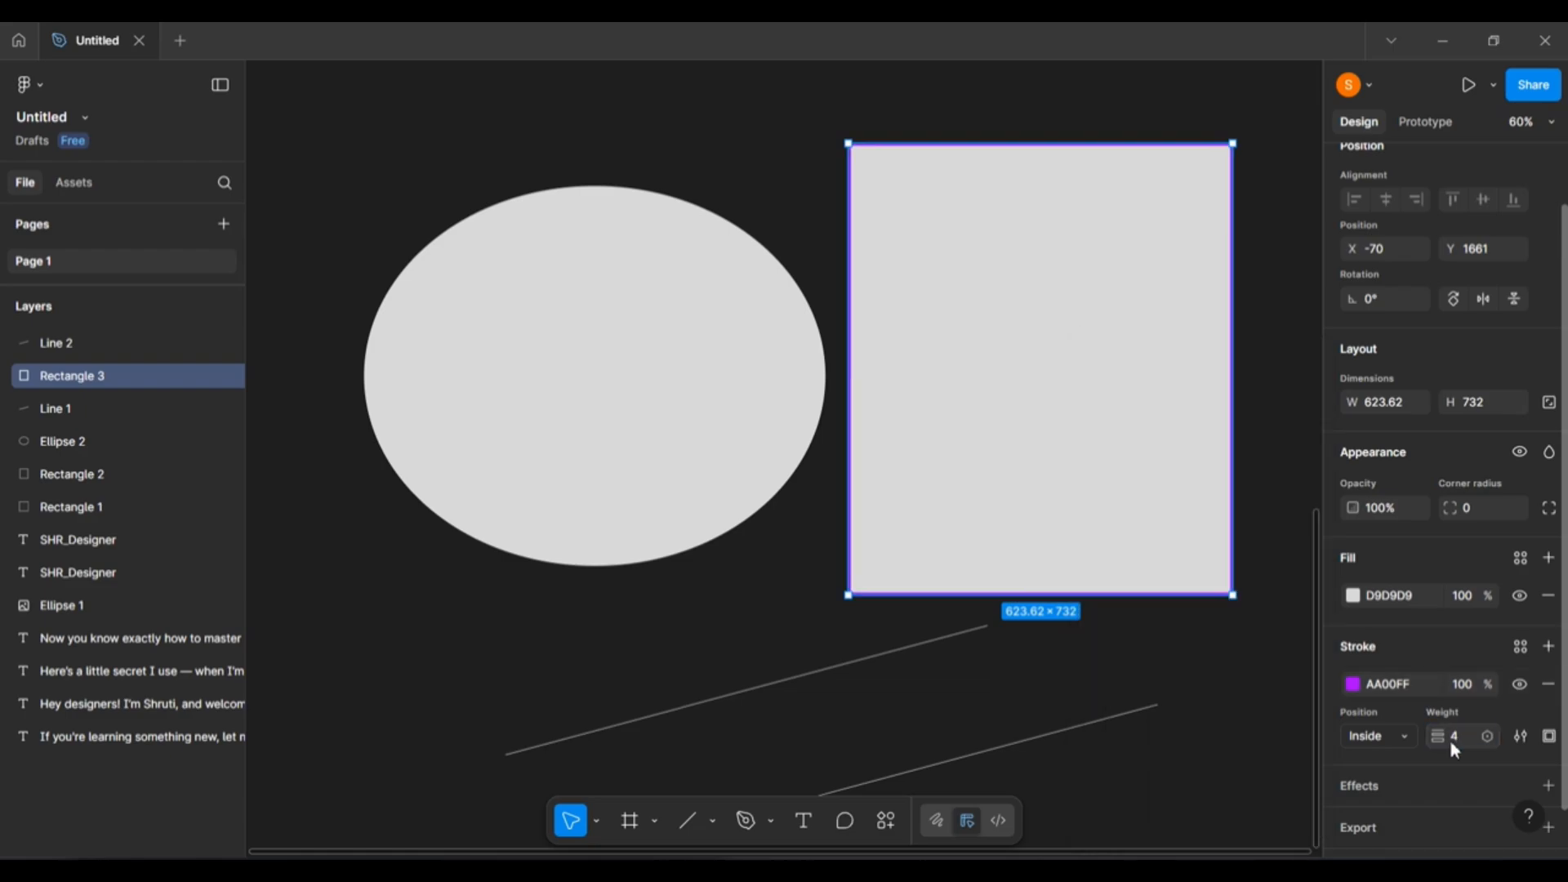
left_click(1180, 694)
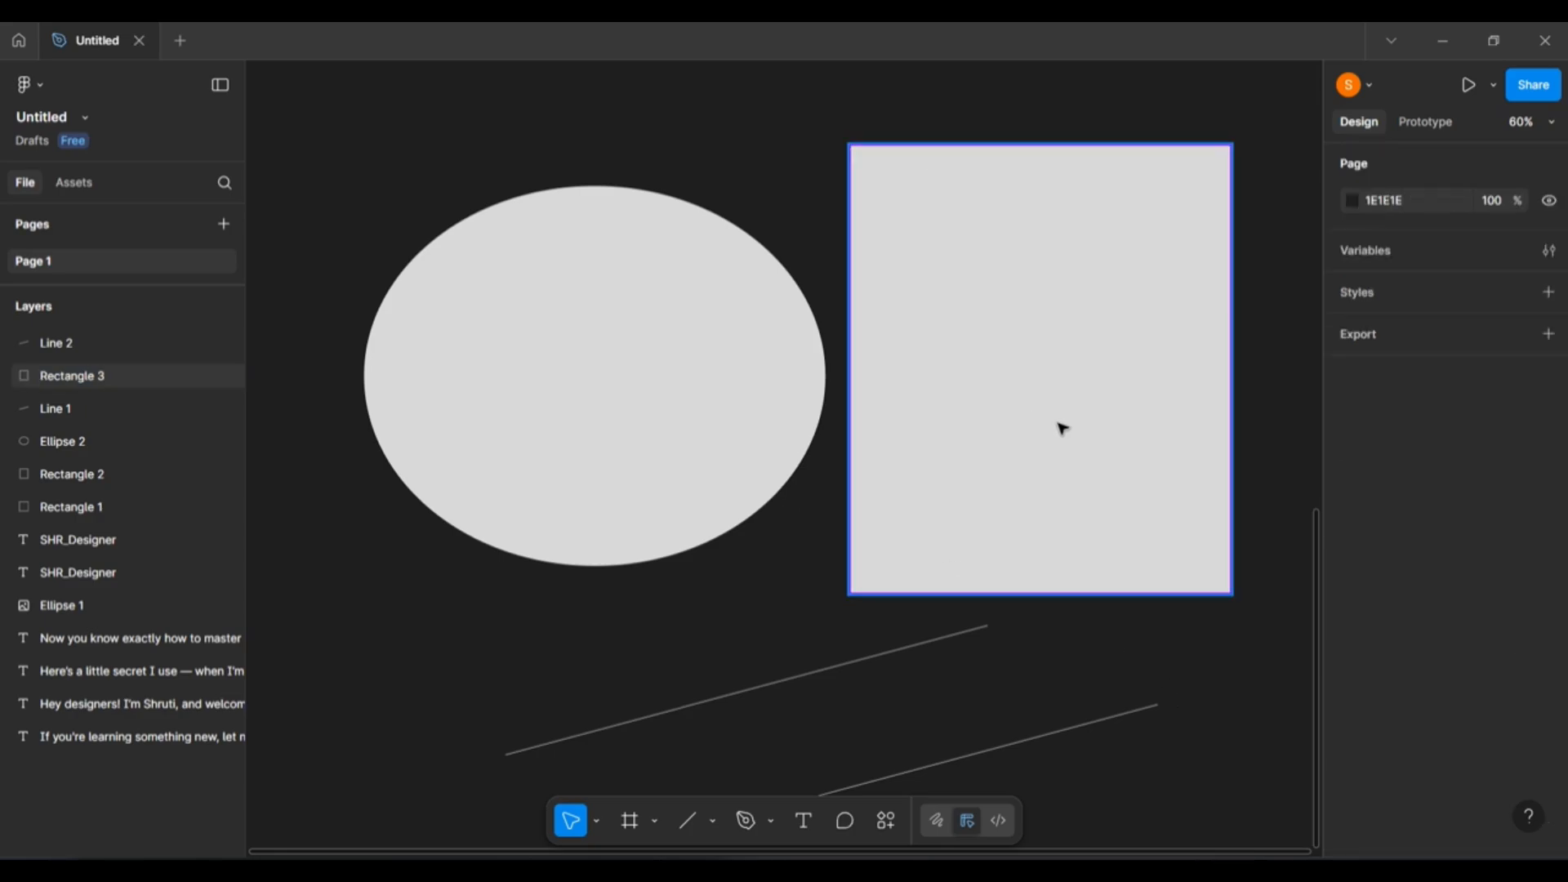
scroll(1049, 396, "up", 5)
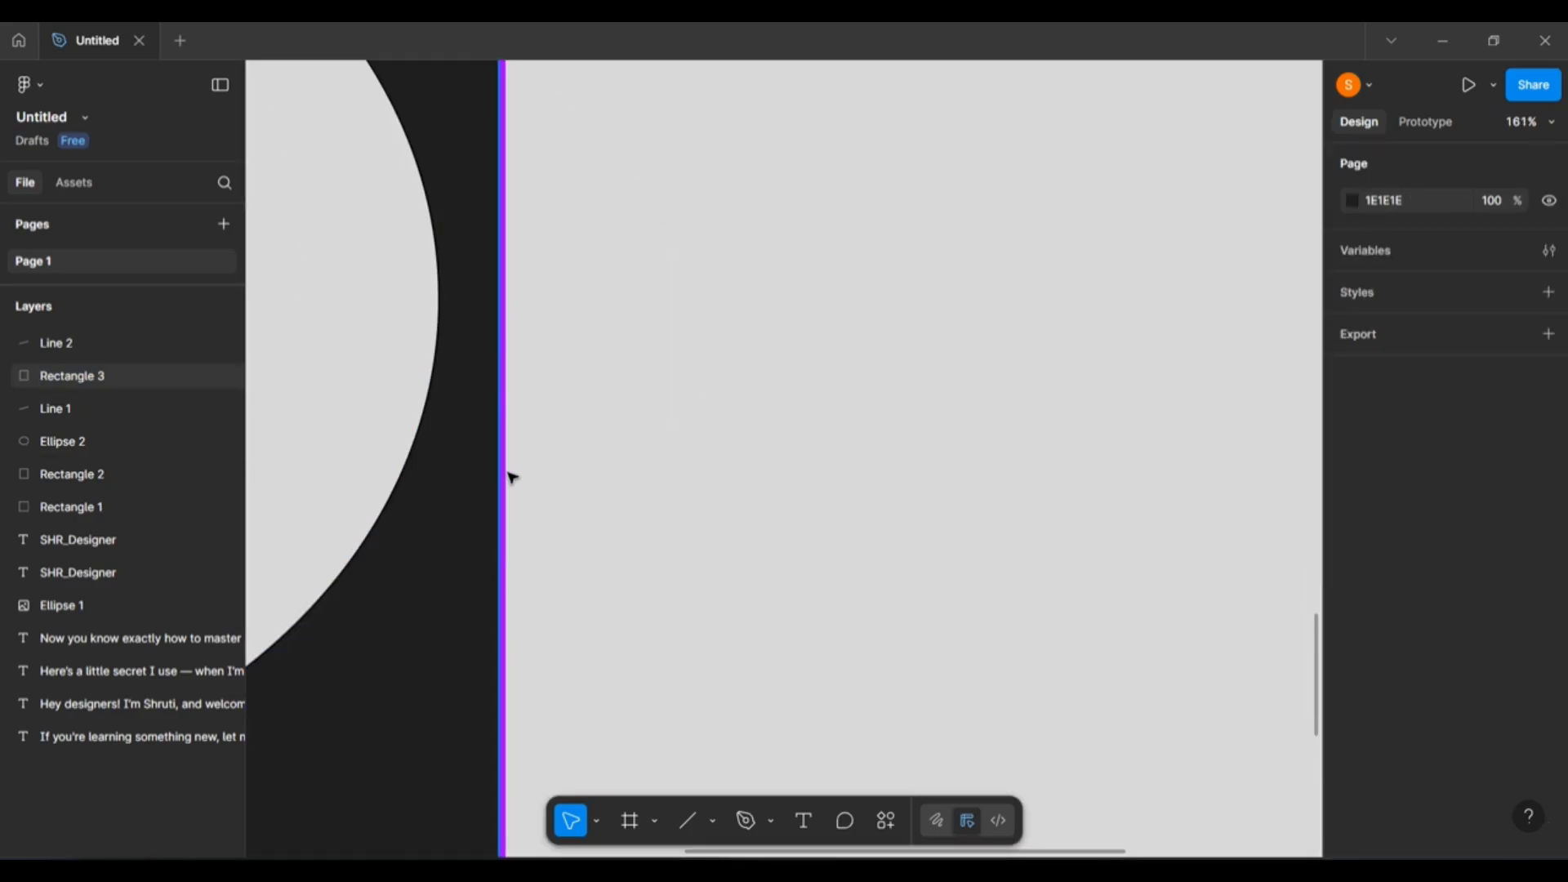
scroll(507, 477, "up", 5)
scroll(1062, 286, "down", 2)
scroll(1045, 293, "down", 2)
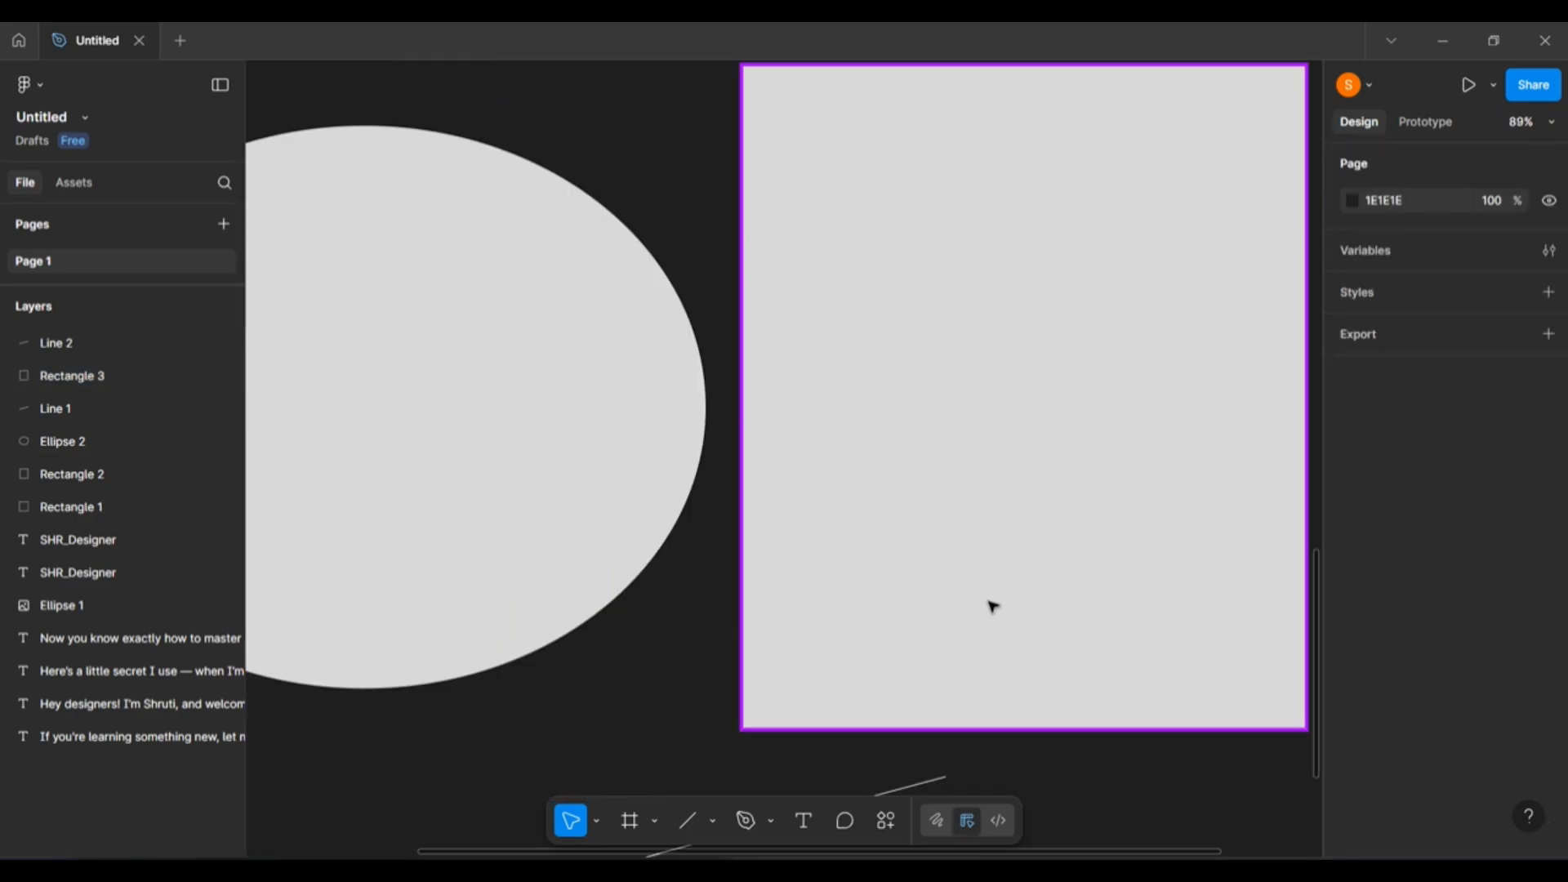
scroll(991, 605, "right", 3)
scroll(991, 605, "left", 1)
left_click(914, 588)
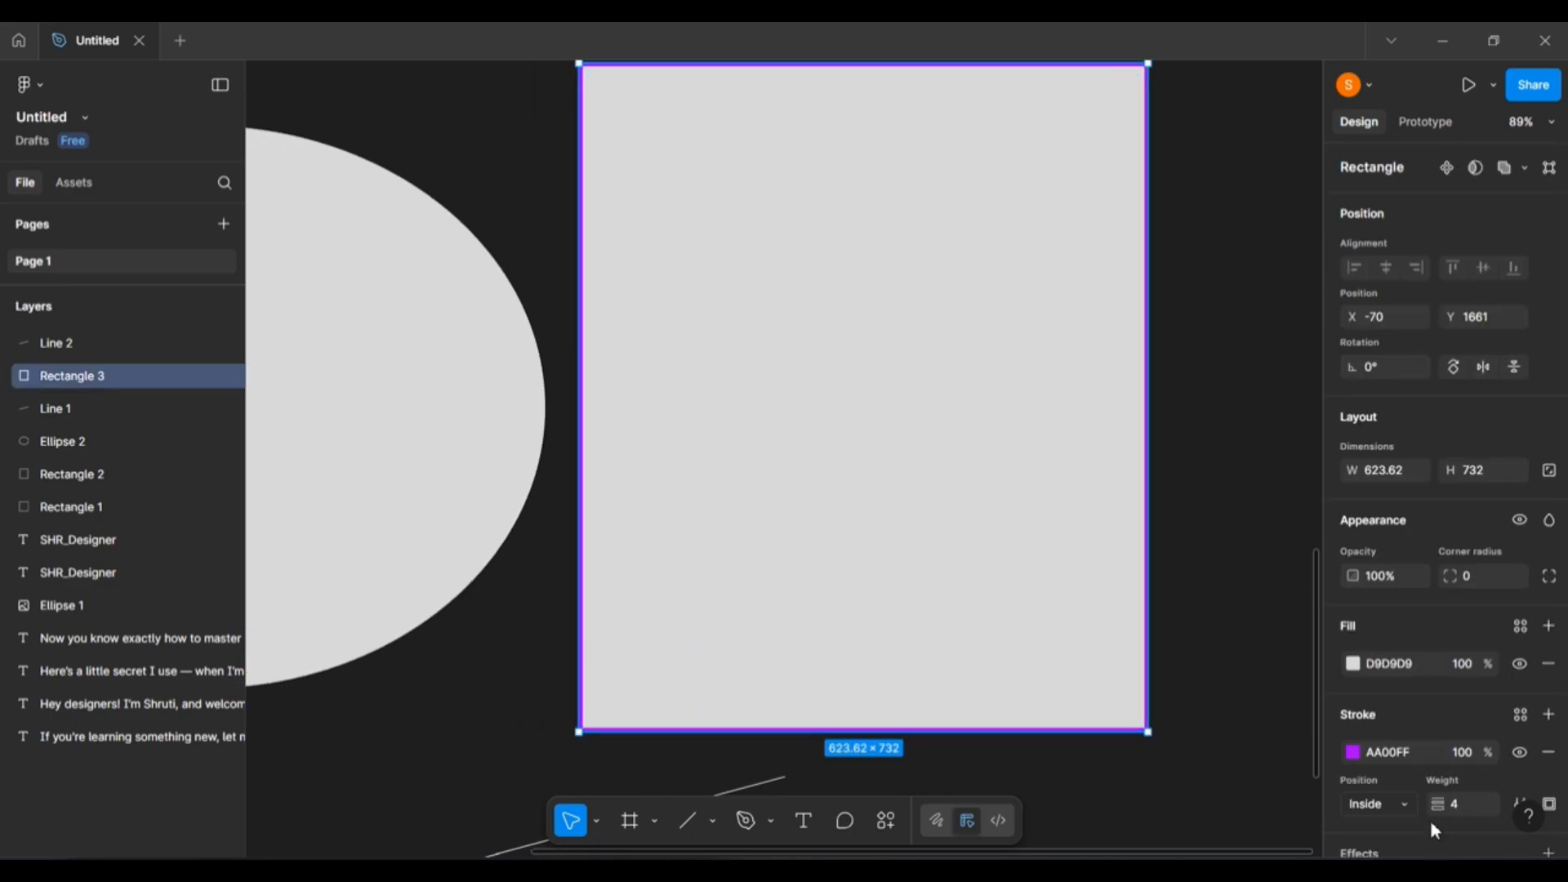
Turn the rectangle's stroke into a linear gradient with a mostly transparent 660099 end stop.
left_click(1353, 753)
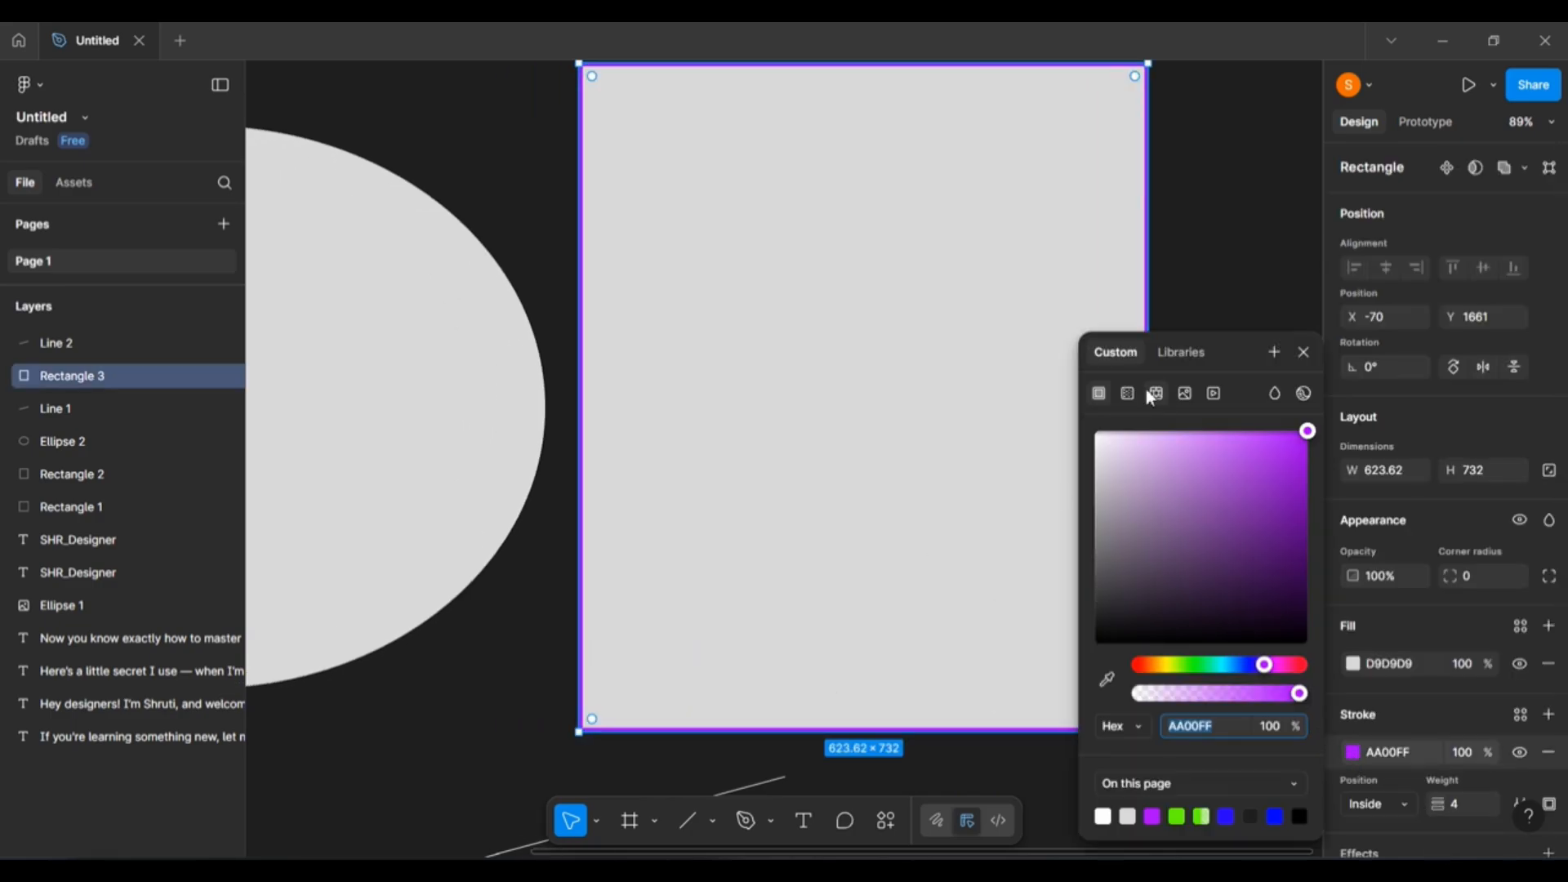
left_click(1126, 393)
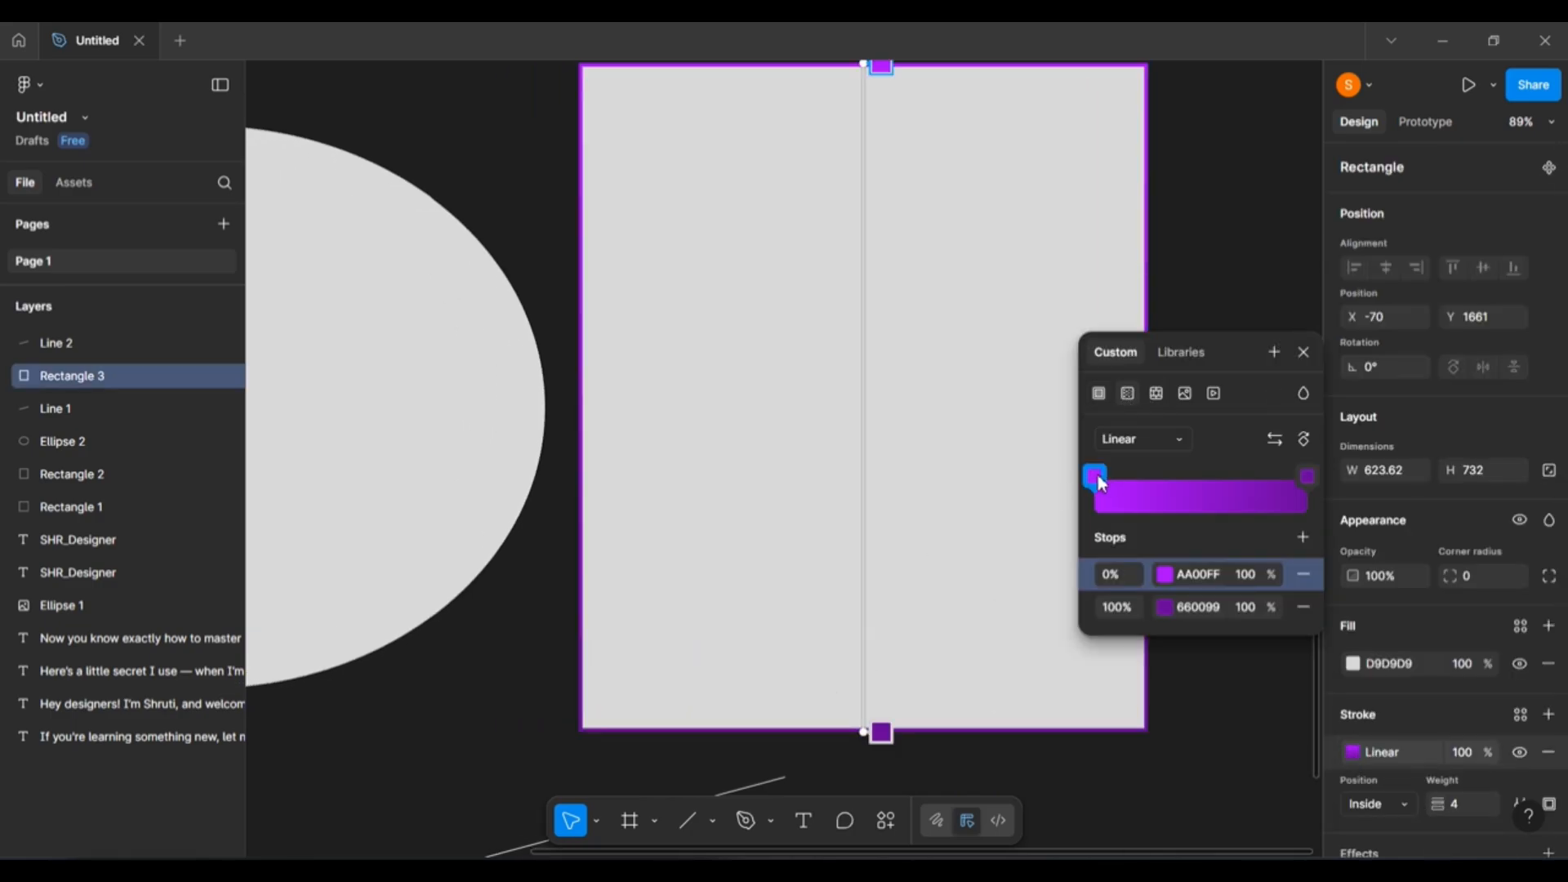
left_click(1308, 477)
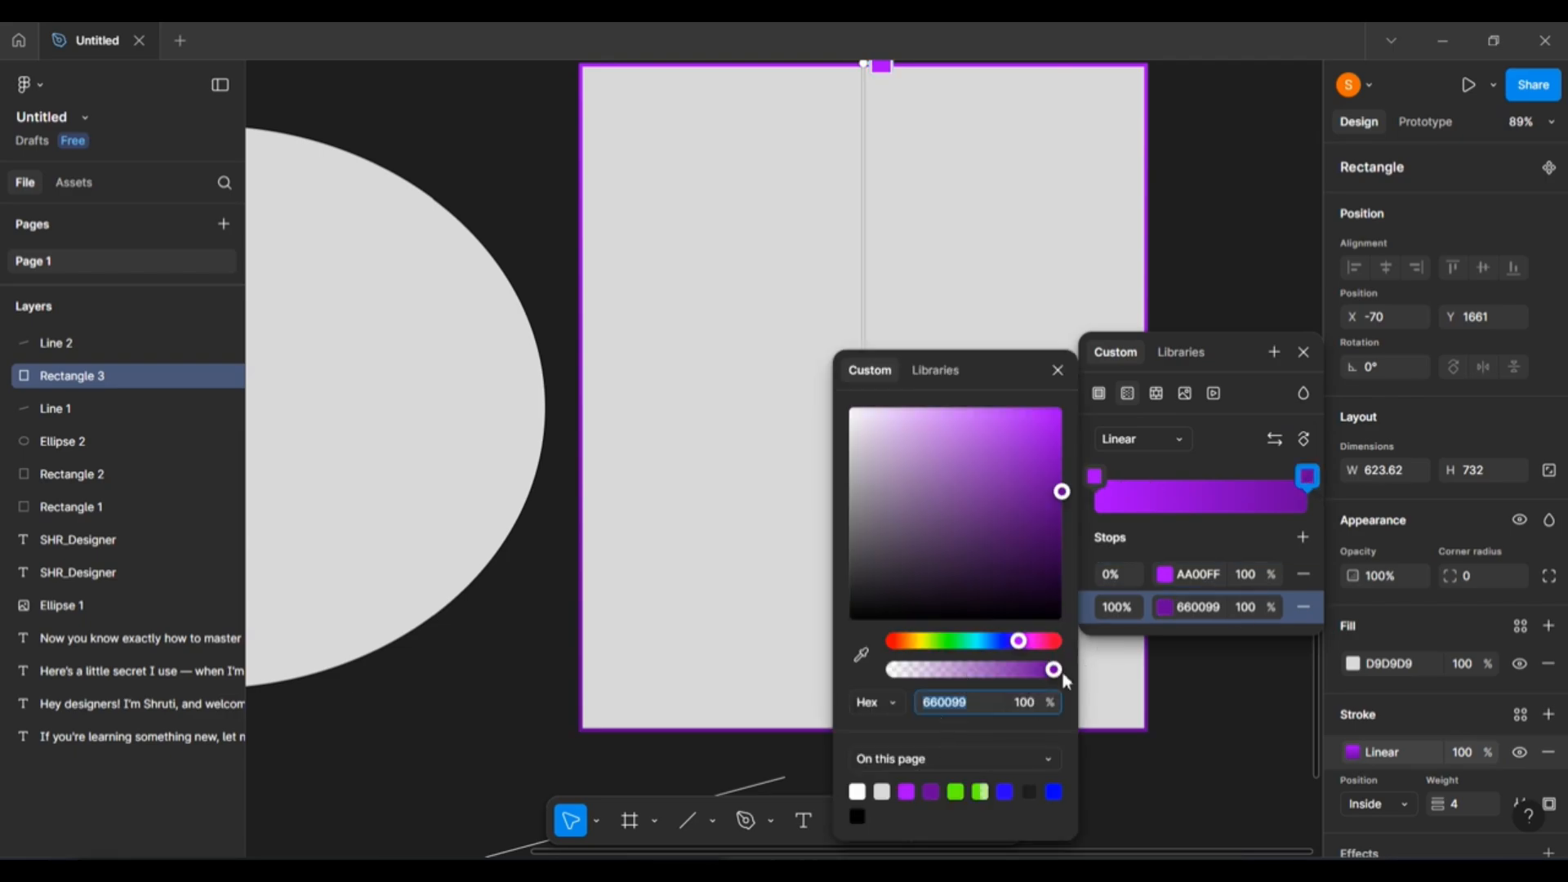
left_click_drag(1055, 672, 925, 674)
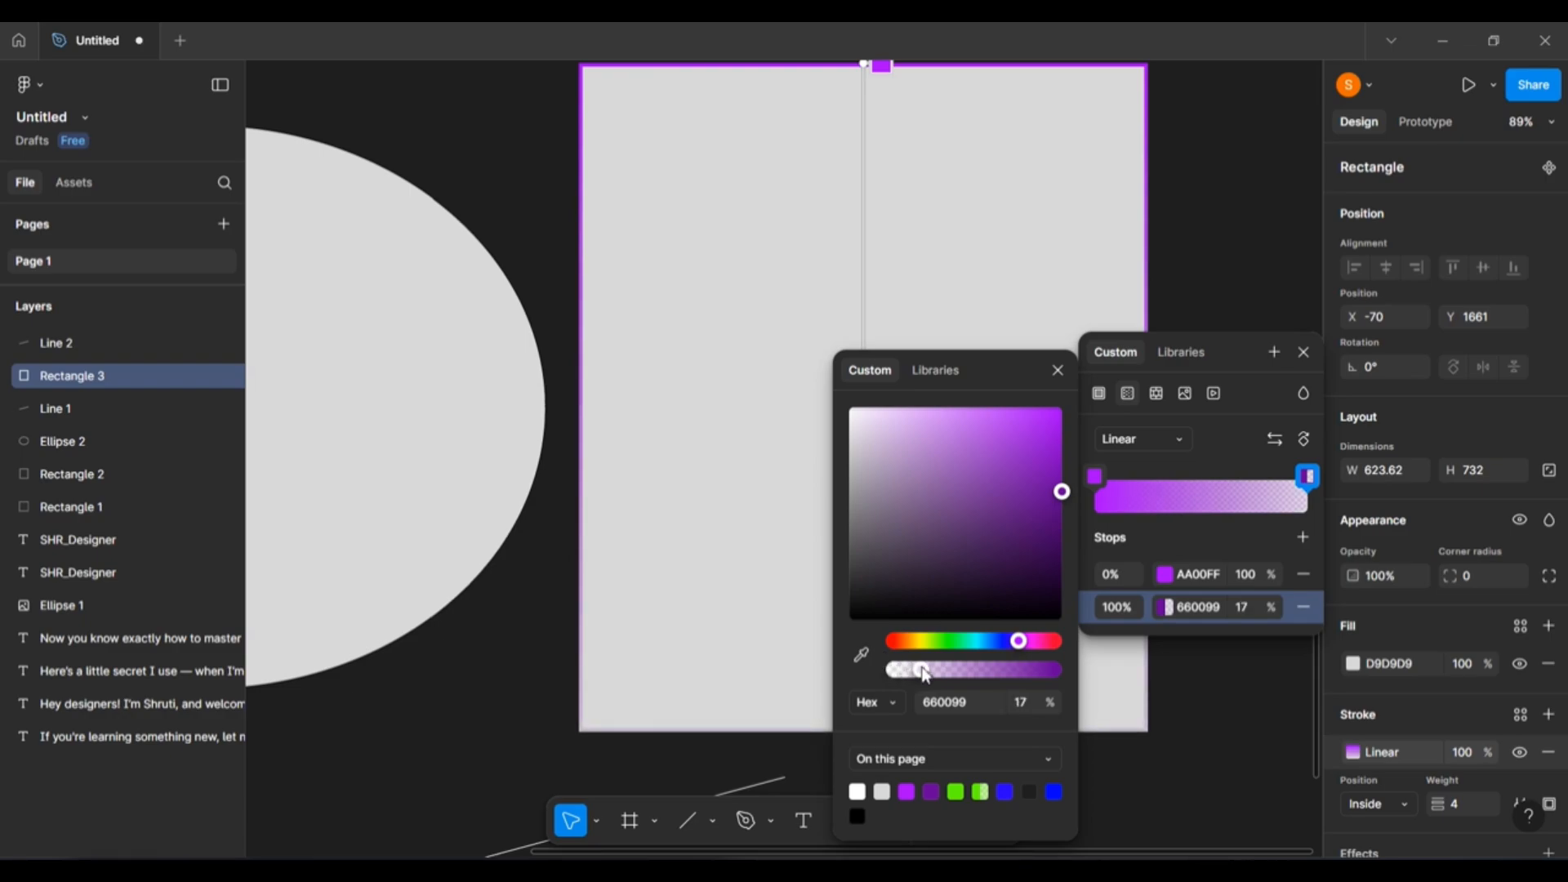
left_click(1305, 353)
left_click(1172, 743)
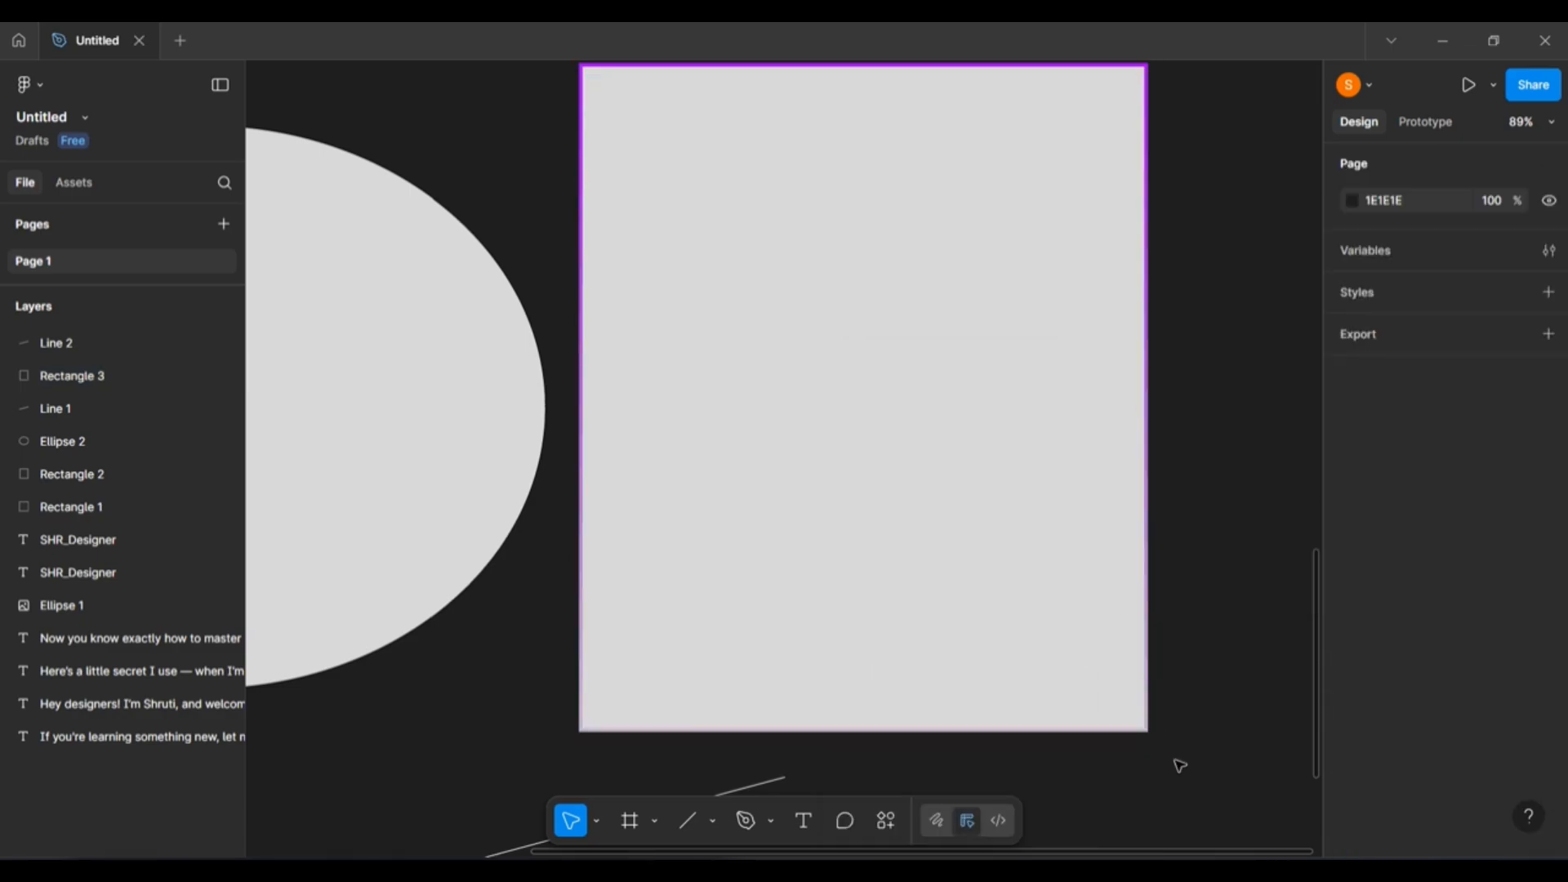
Zoom out to 60% to show the rectangle and ellipse together, then reselect Rectangle 3.
scroll(1180, 765, "up", 5)
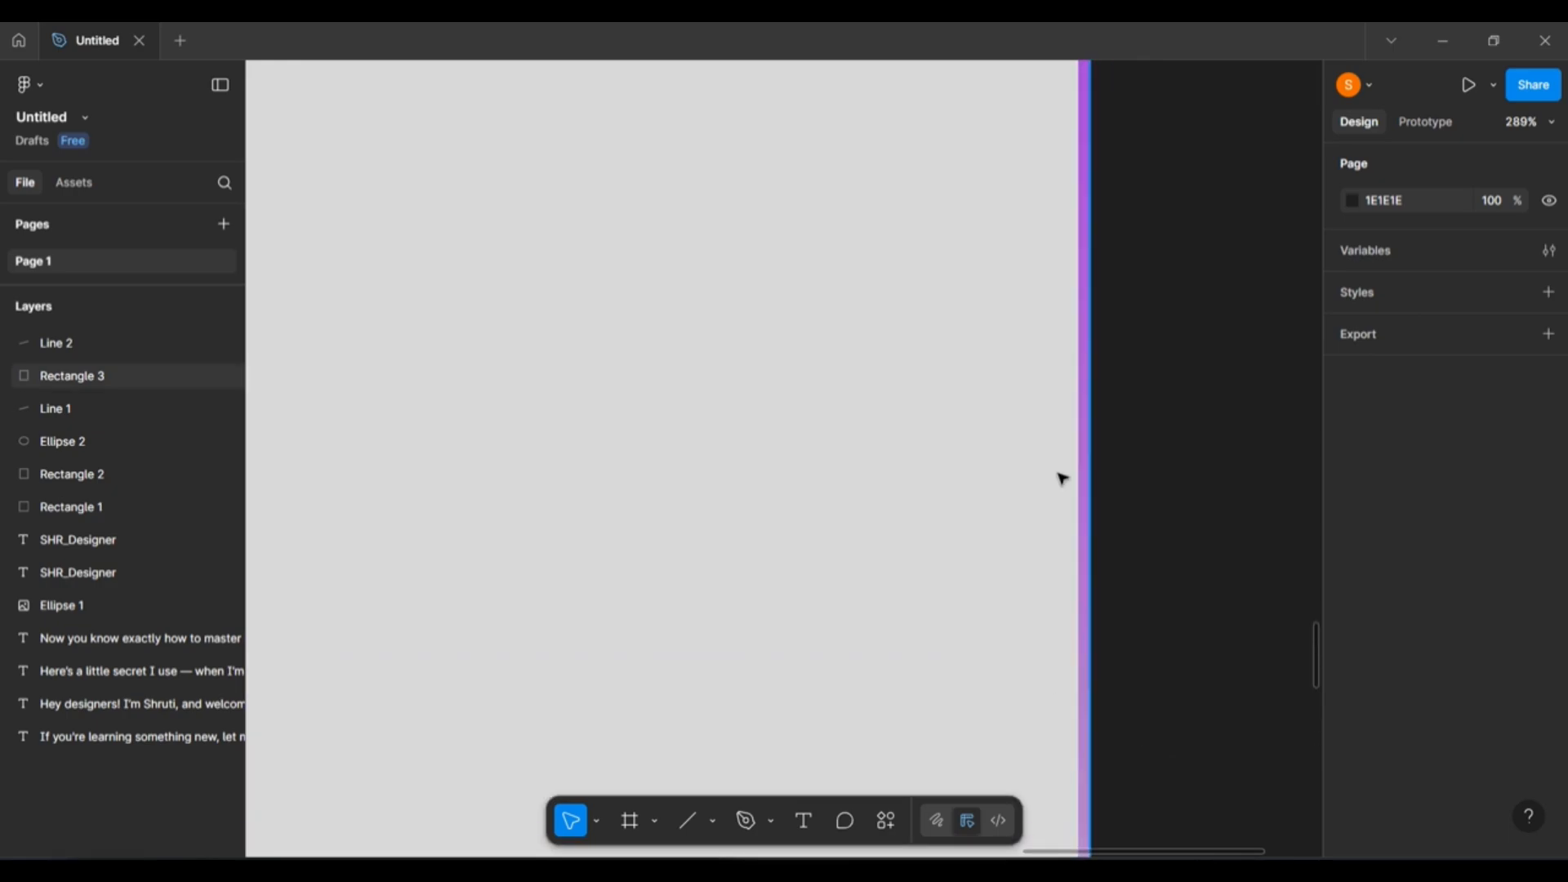
scroll(1173, 494, "right", 3)
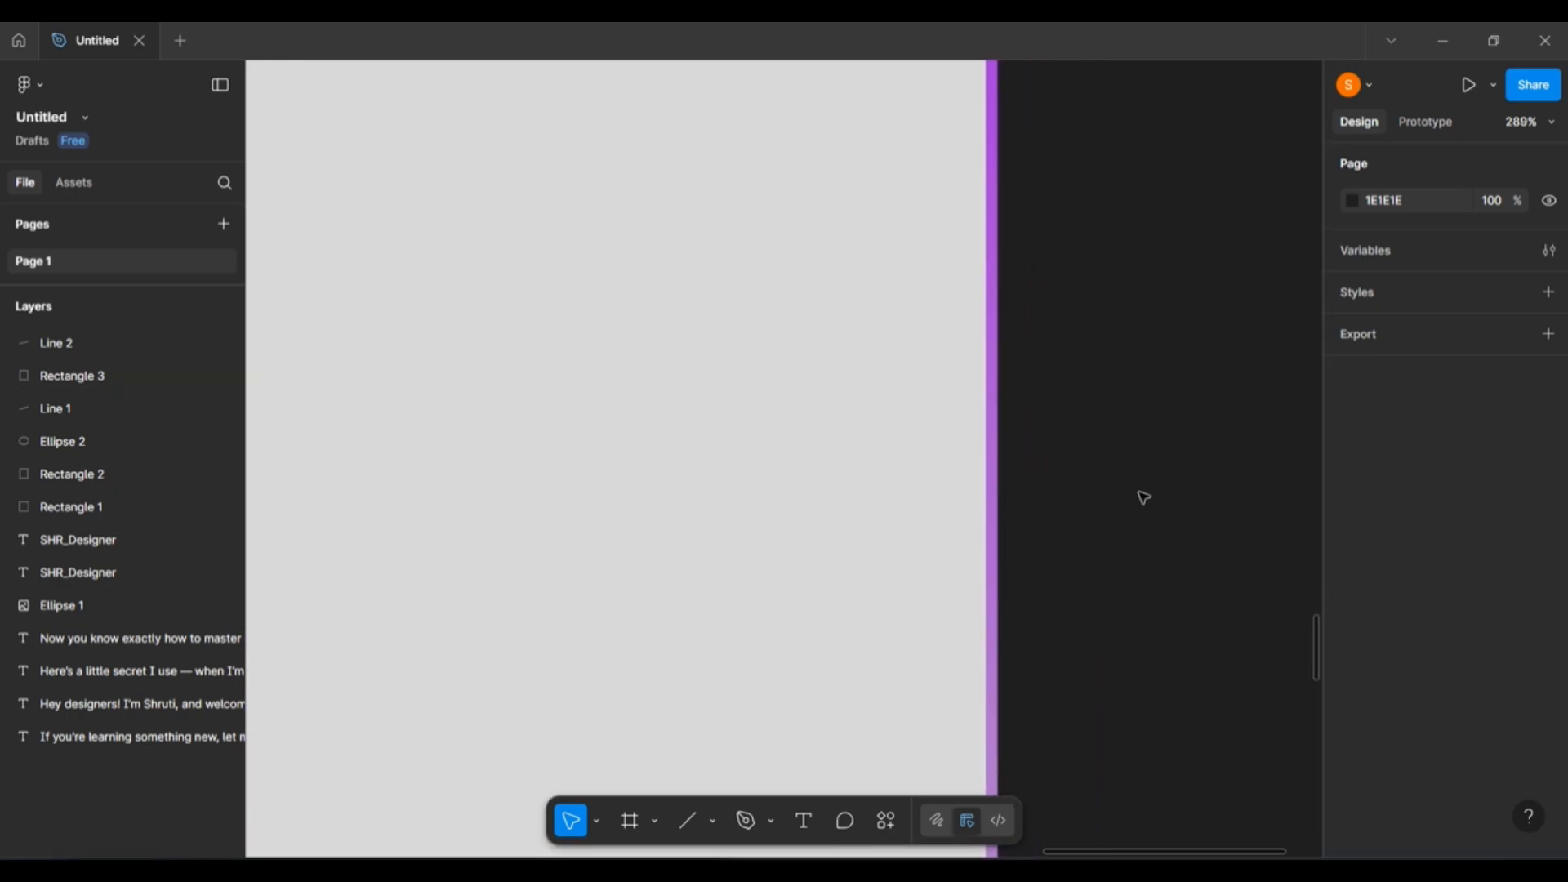
scroll(1143, 497, "left", 3)
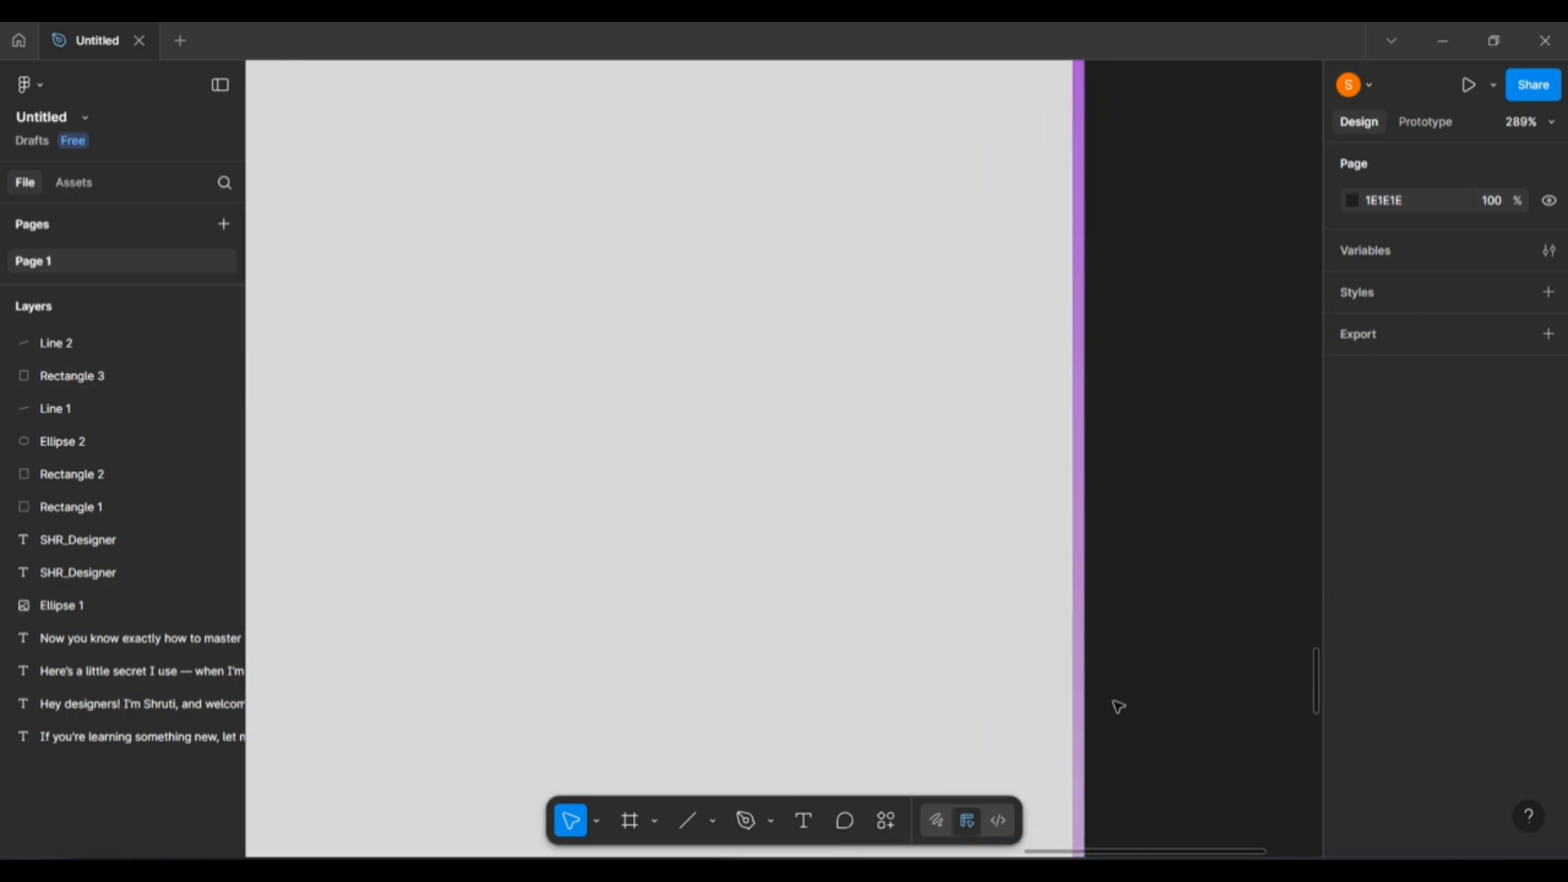
scroll(1118, 706, "down", 2)
scroll(1118, 707, "up", 2)
scroll(1116, 703, "left", 3)
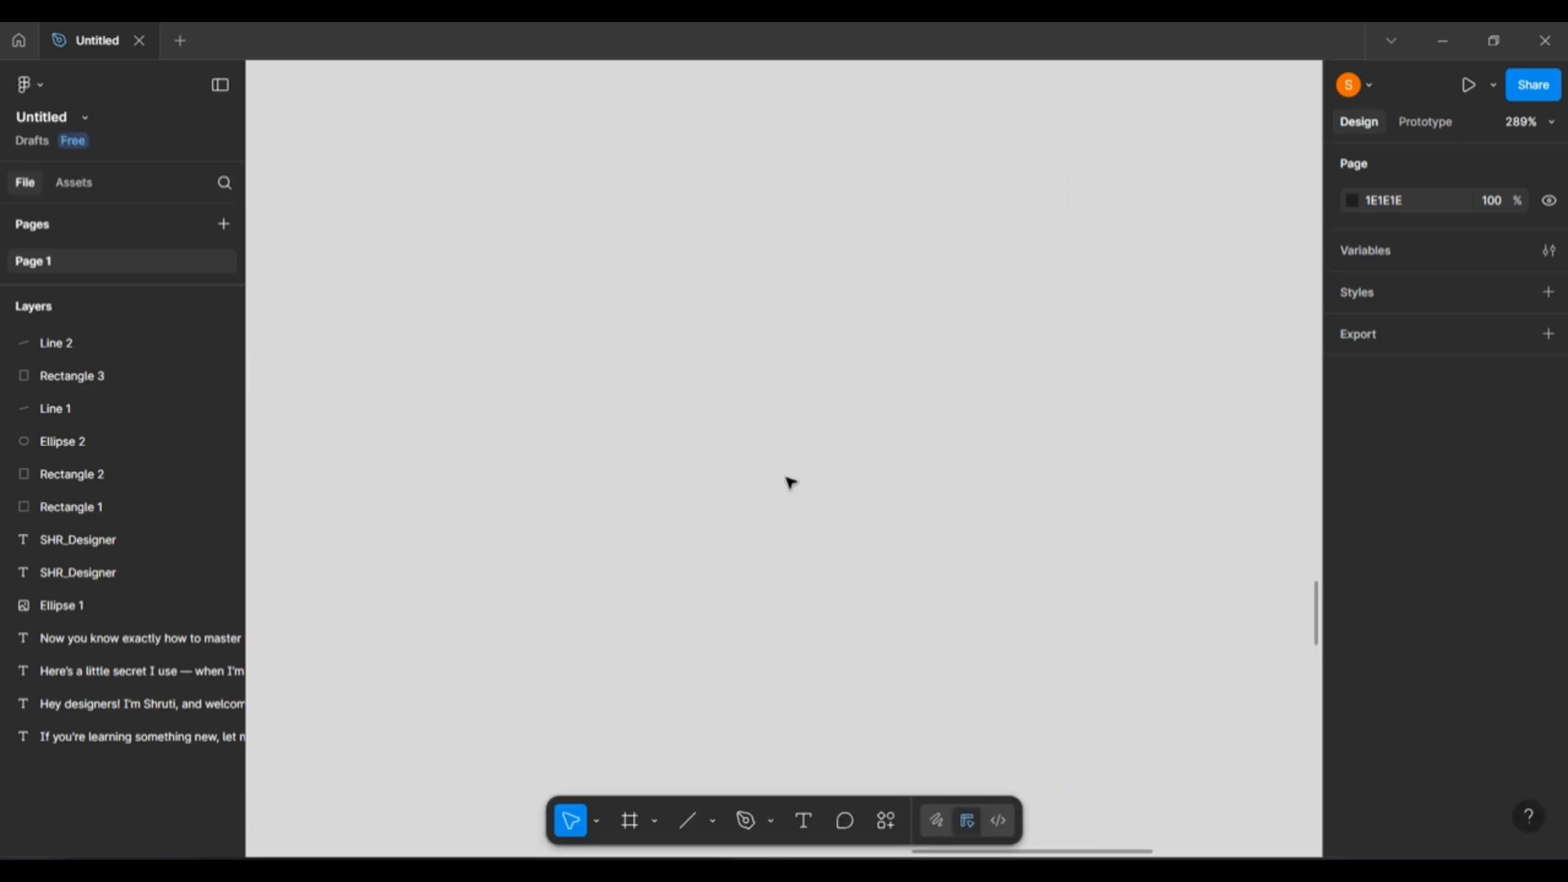
scroll(787, 482, "up", 5)
scroll(441, 310, "left", 2)
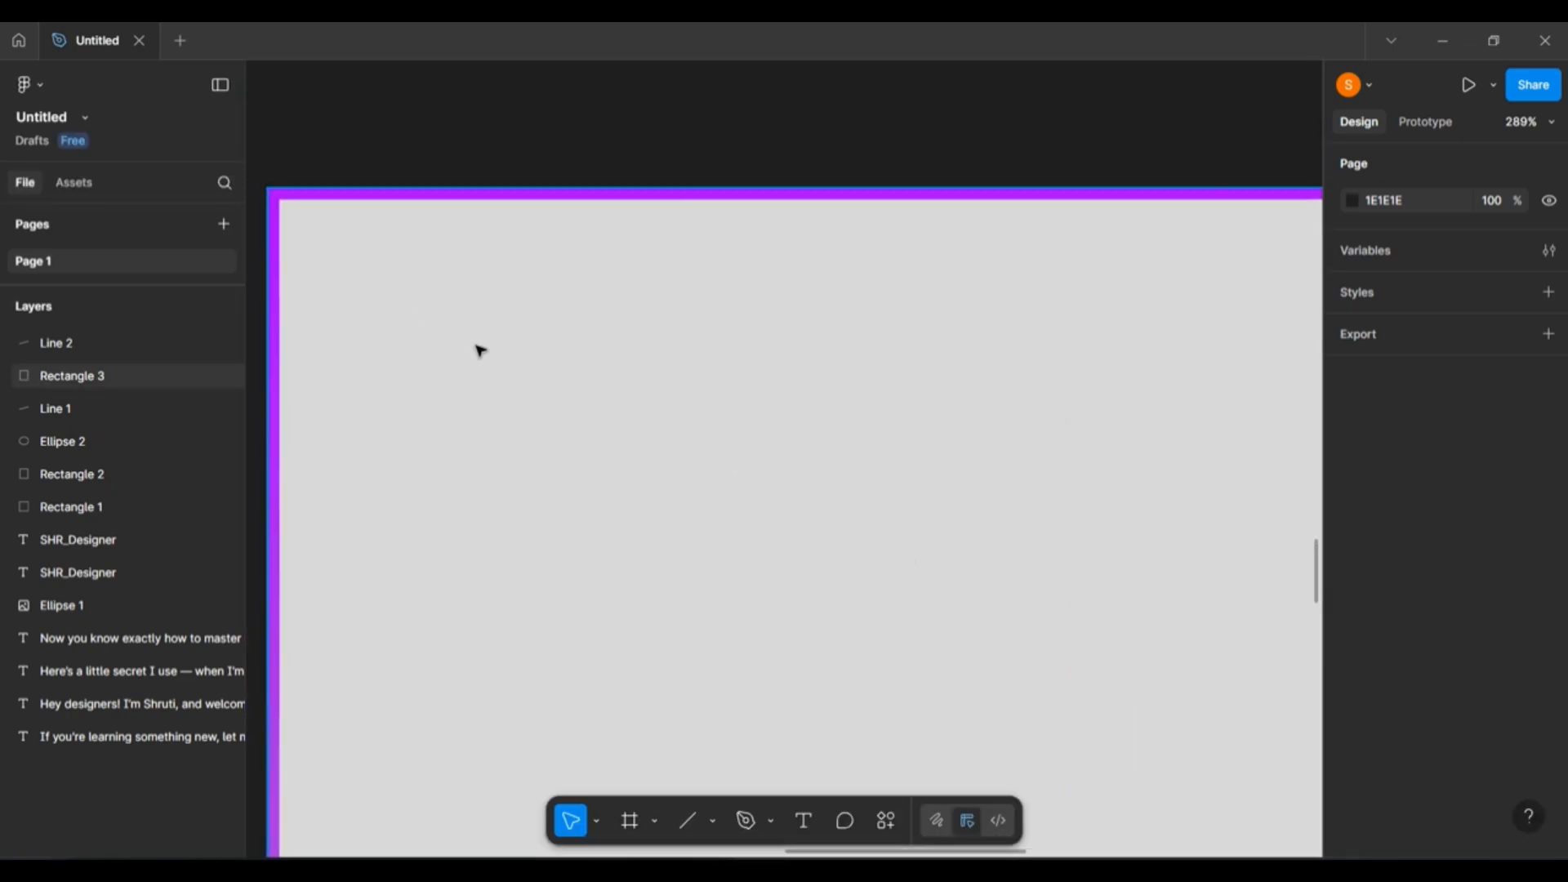
scroll(719, 490, "down", 5)
scroll(849, 532, "down", 6)
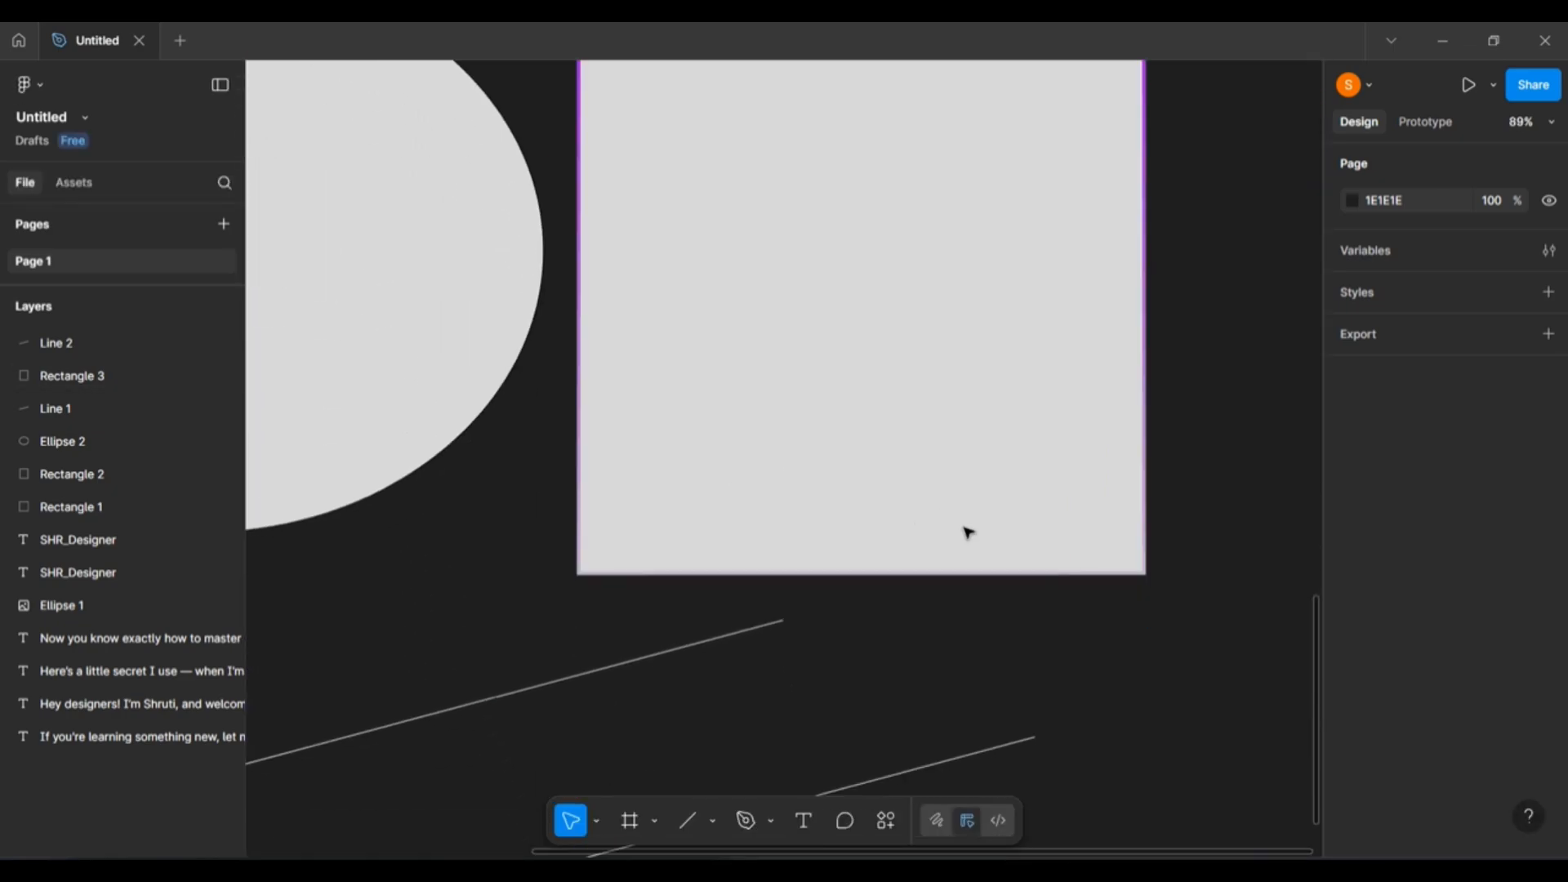
scroll(1013, 564, "up", 2)
scroll(997, 578, "down", 4)
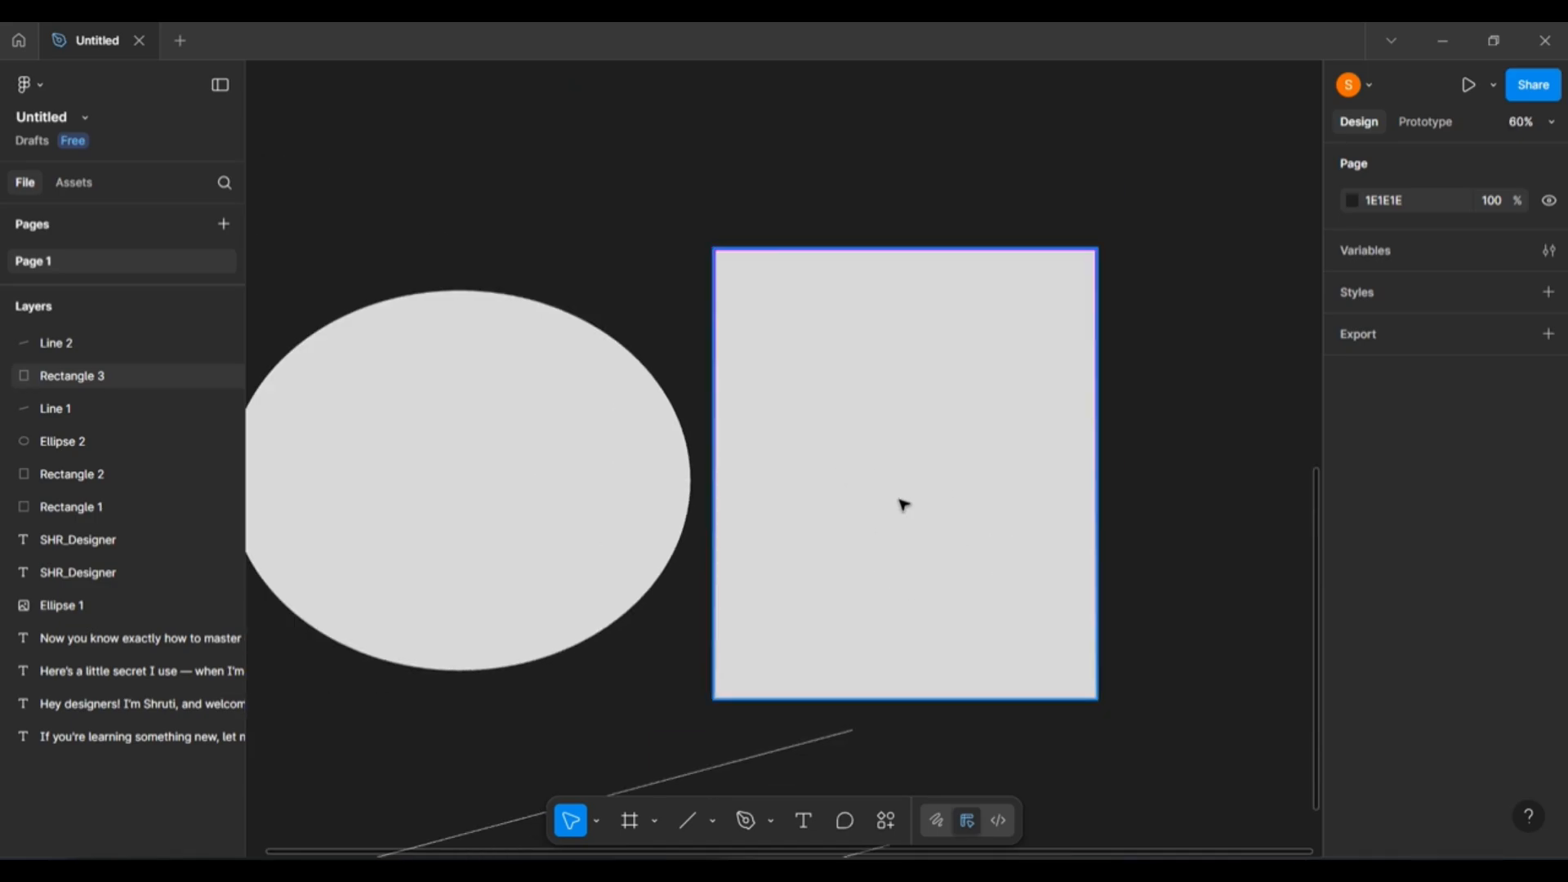
left_click(902, 507)
Lower Rectangle 3's D9D9D9 fill opacity to 21%, then reselect the rectangle.
scroll(1383, 695, "down", 2)
scroll(1382, 694, "down", 1)
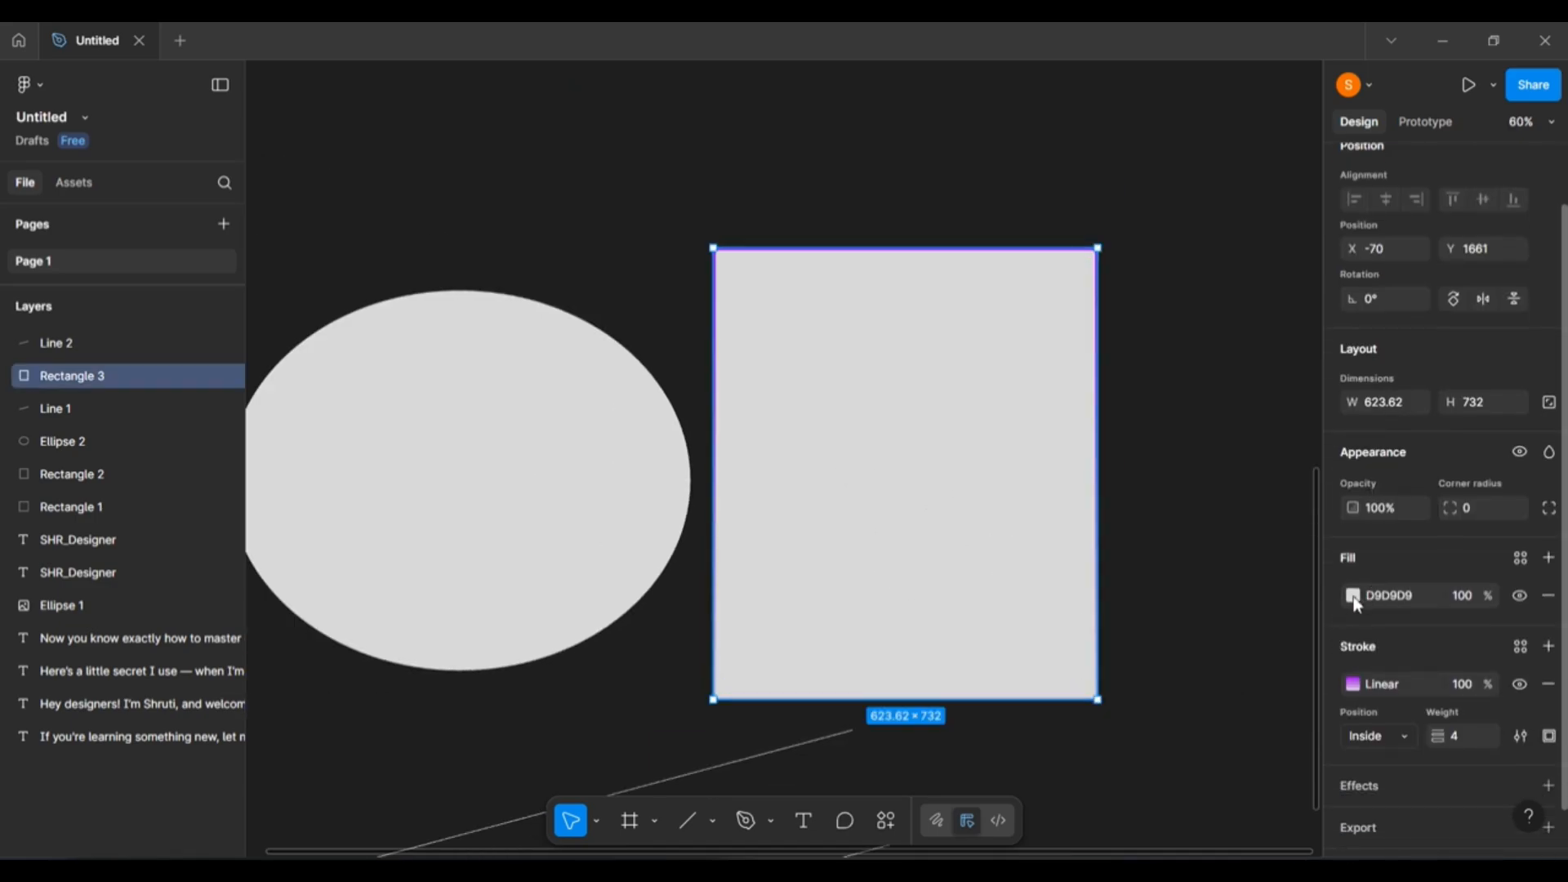
left_click(1352, 597)
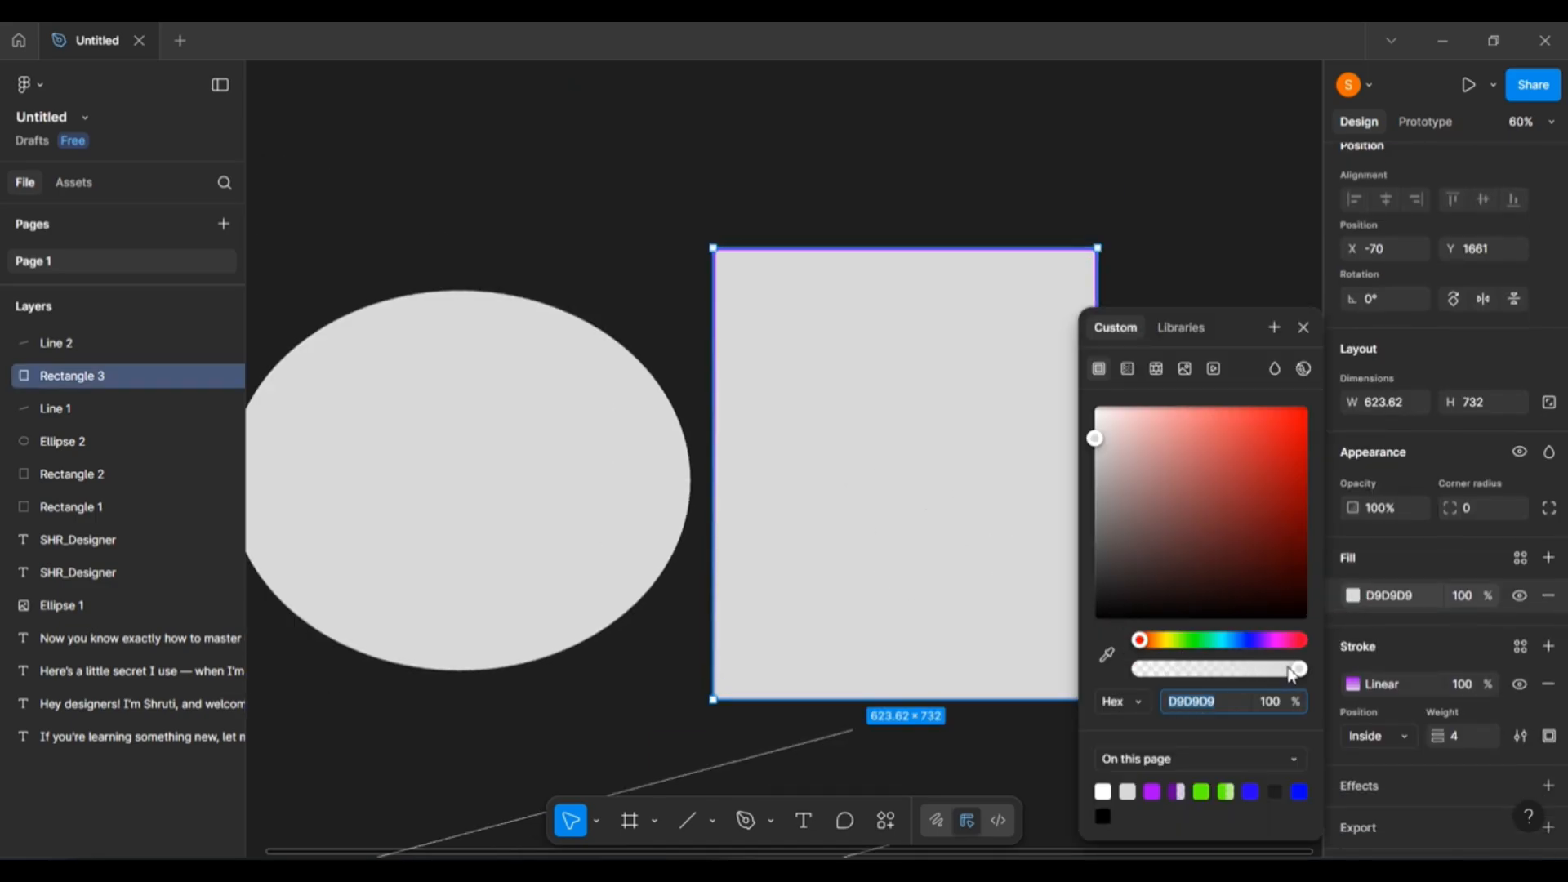
left_click_drag(1296, 670, 1173, 670)
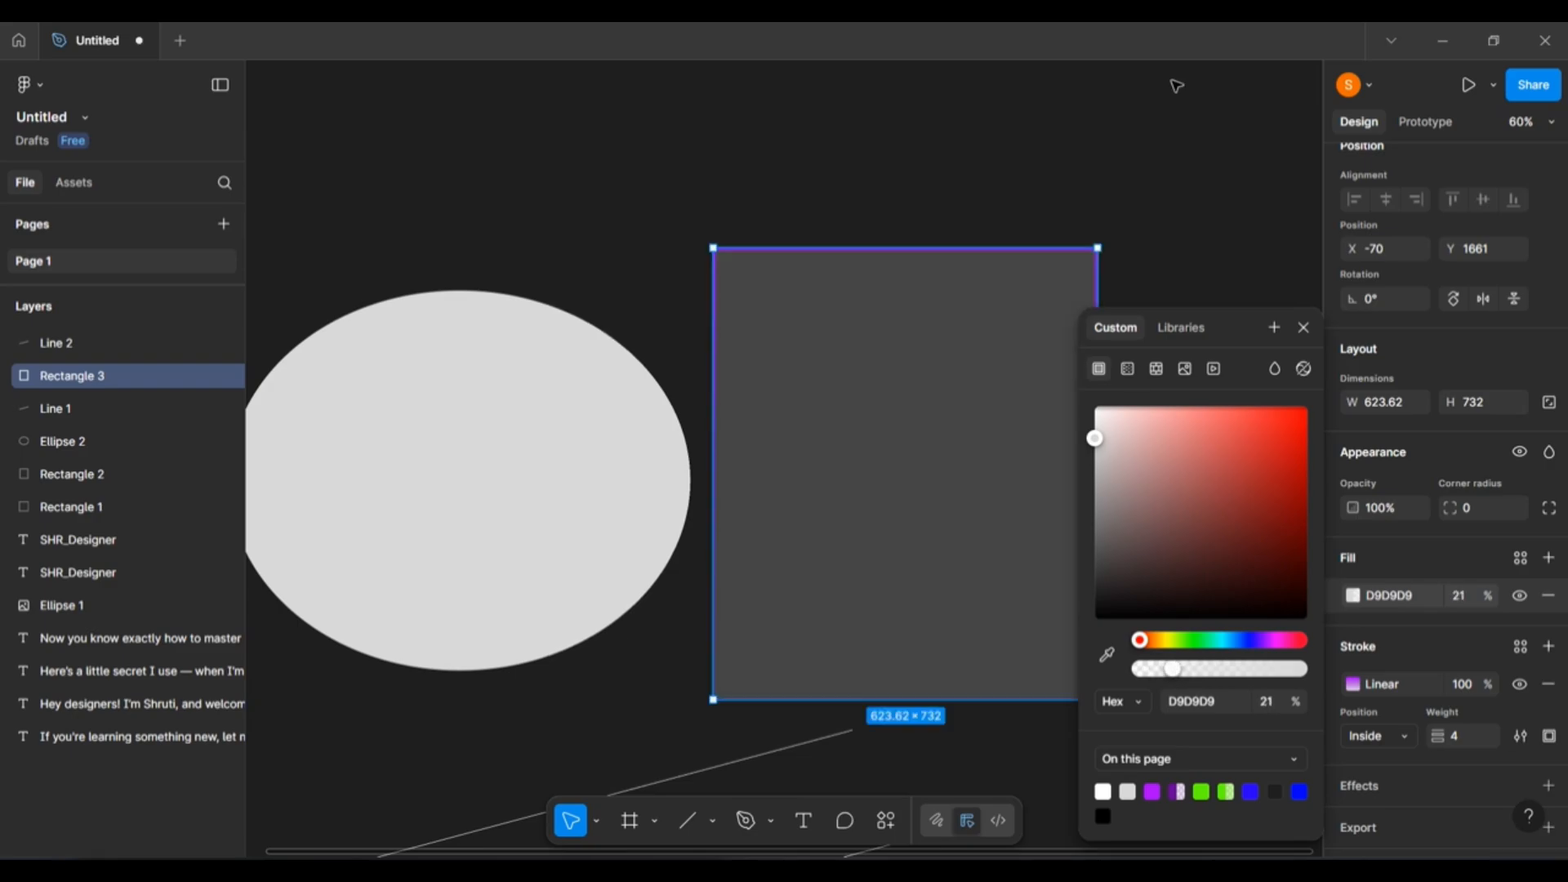
left_click(1157, 290)
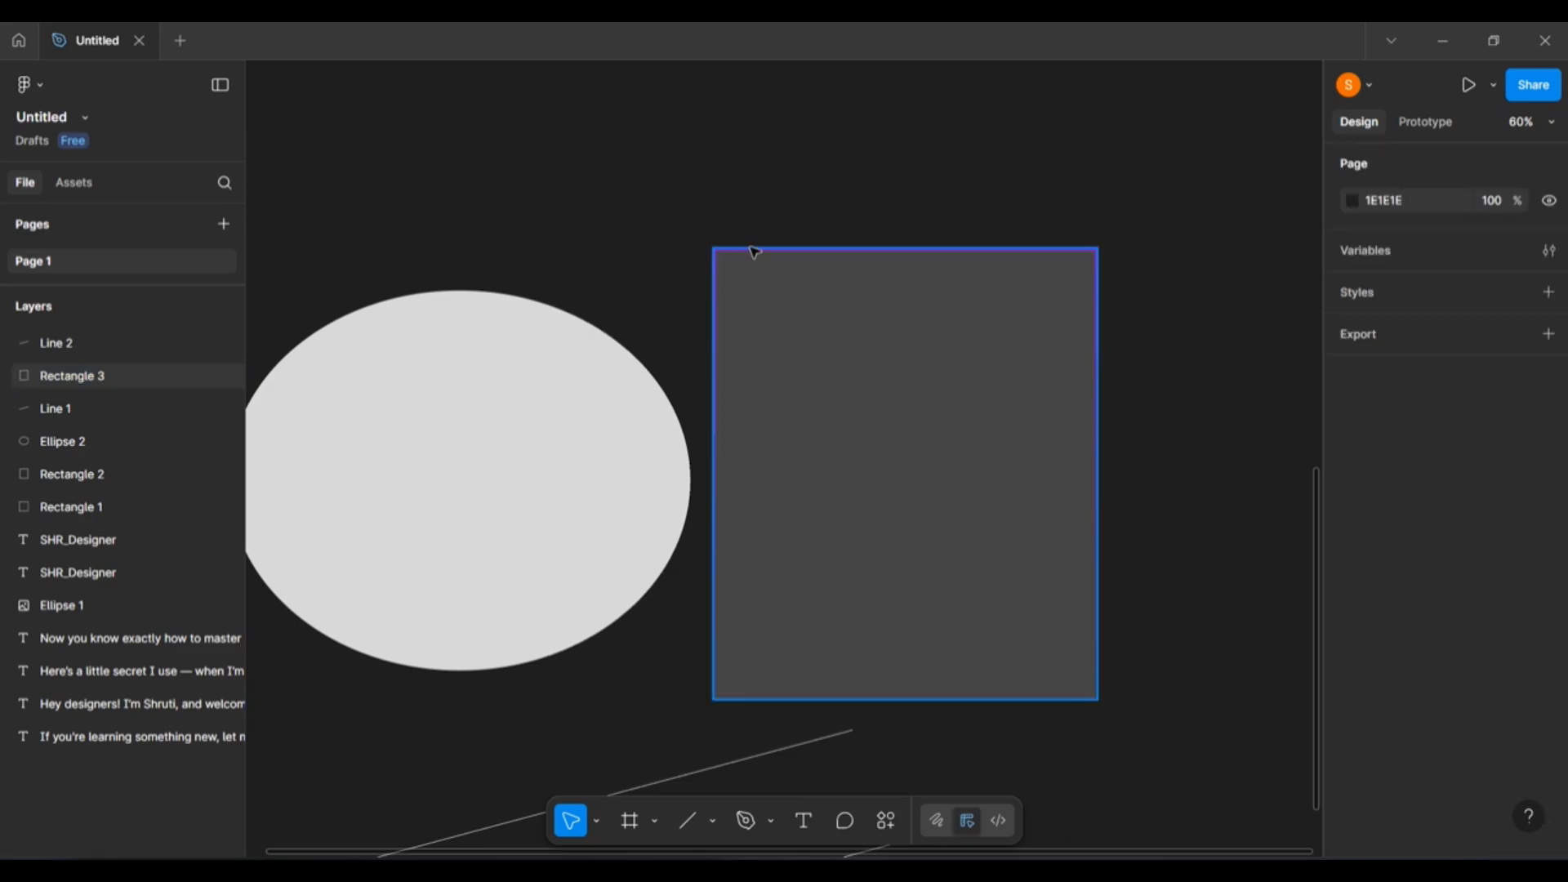
scroll(1197, 604, "down", 3)
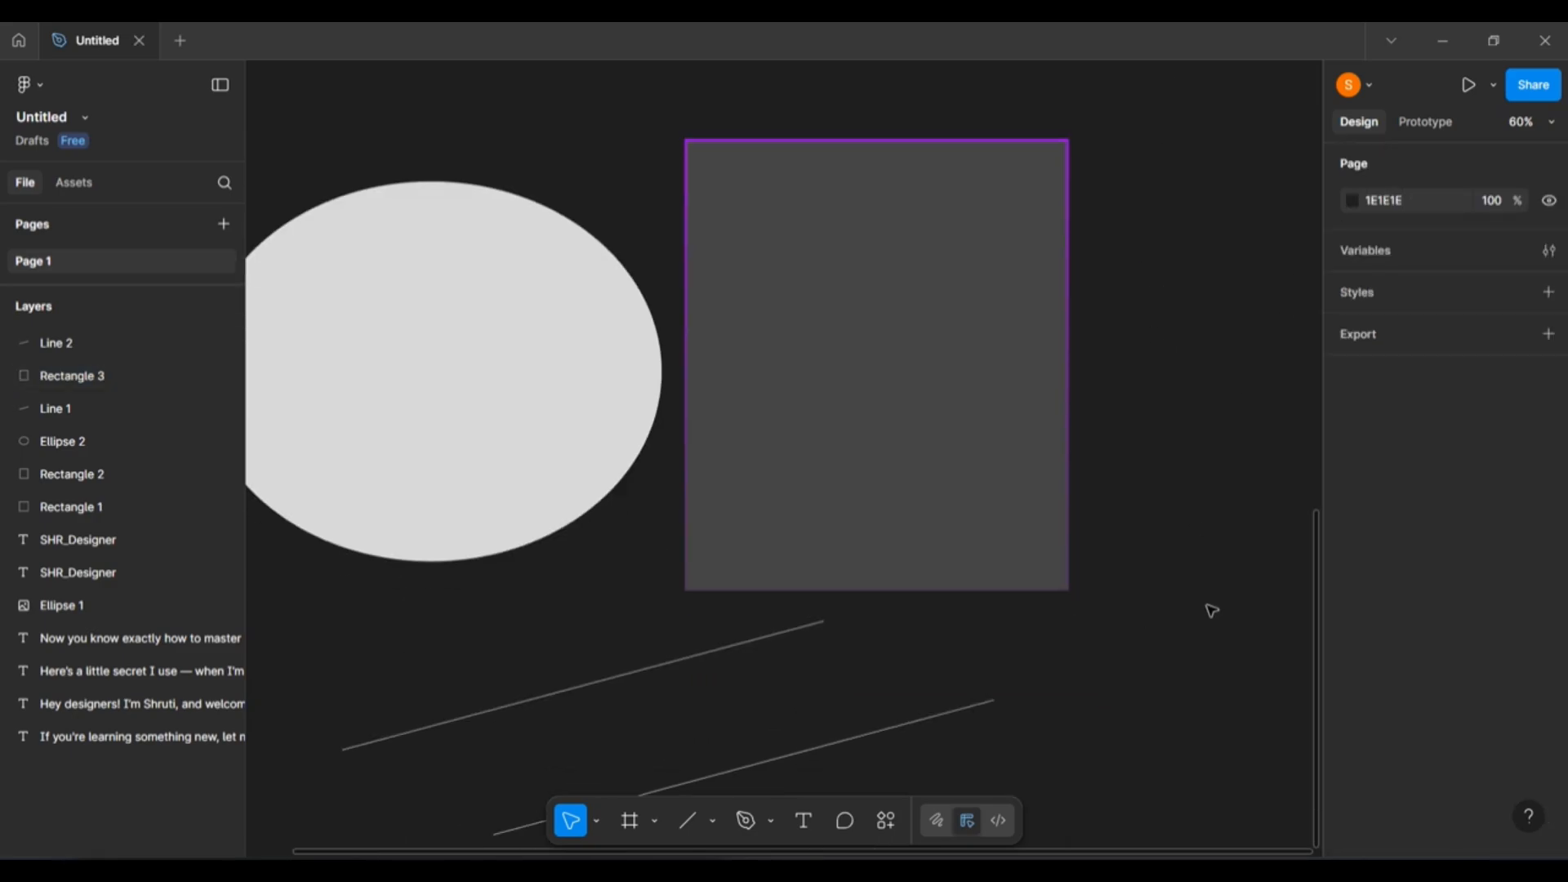
left_click(886, 448)
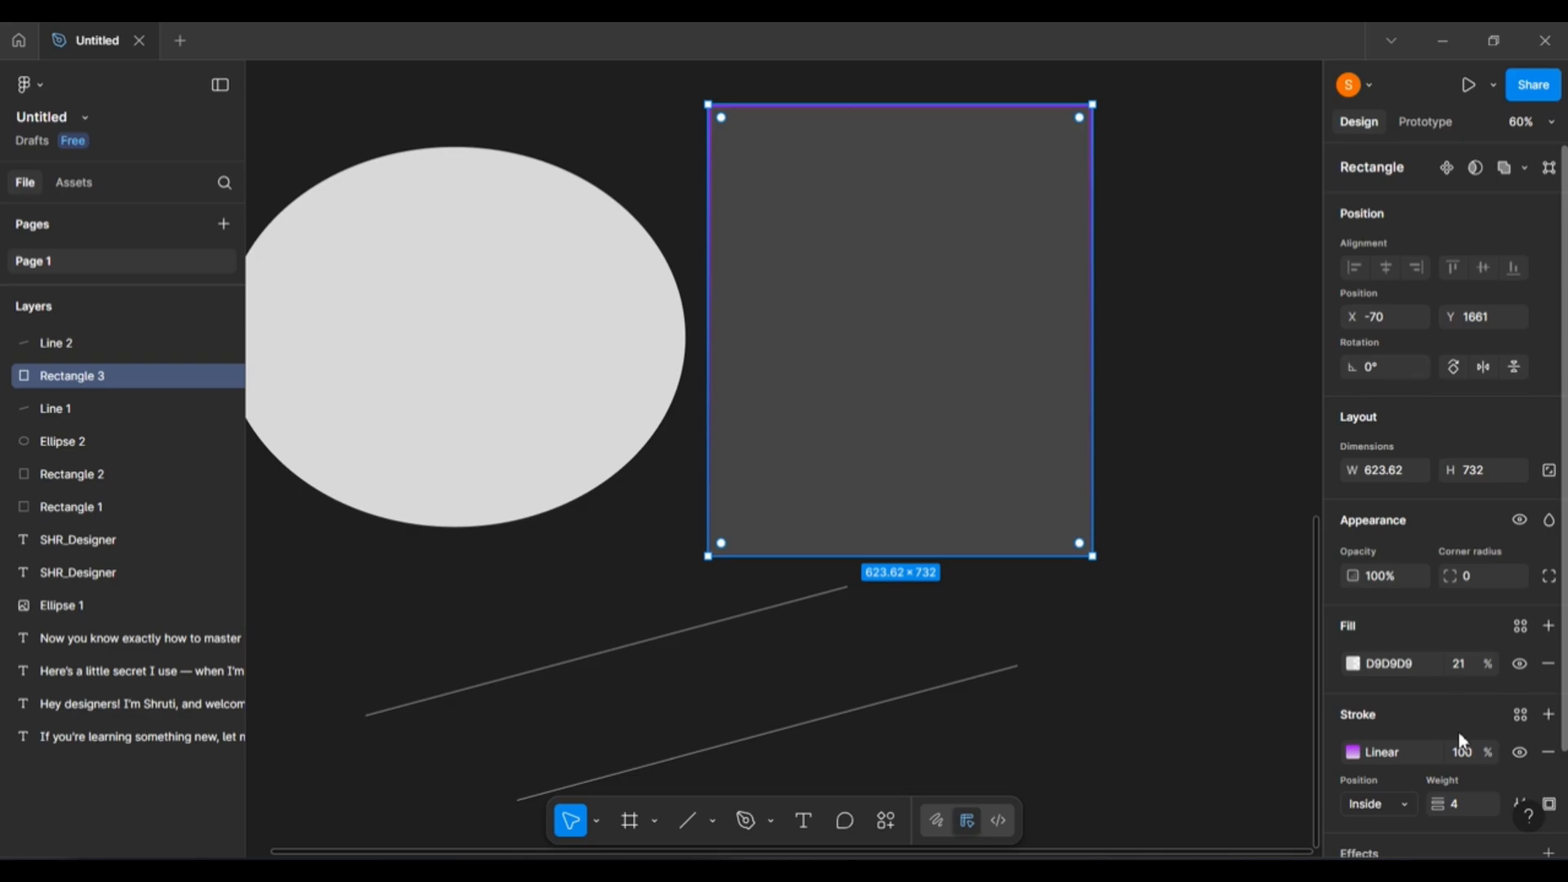
scroll(630, 375, "up", 10)
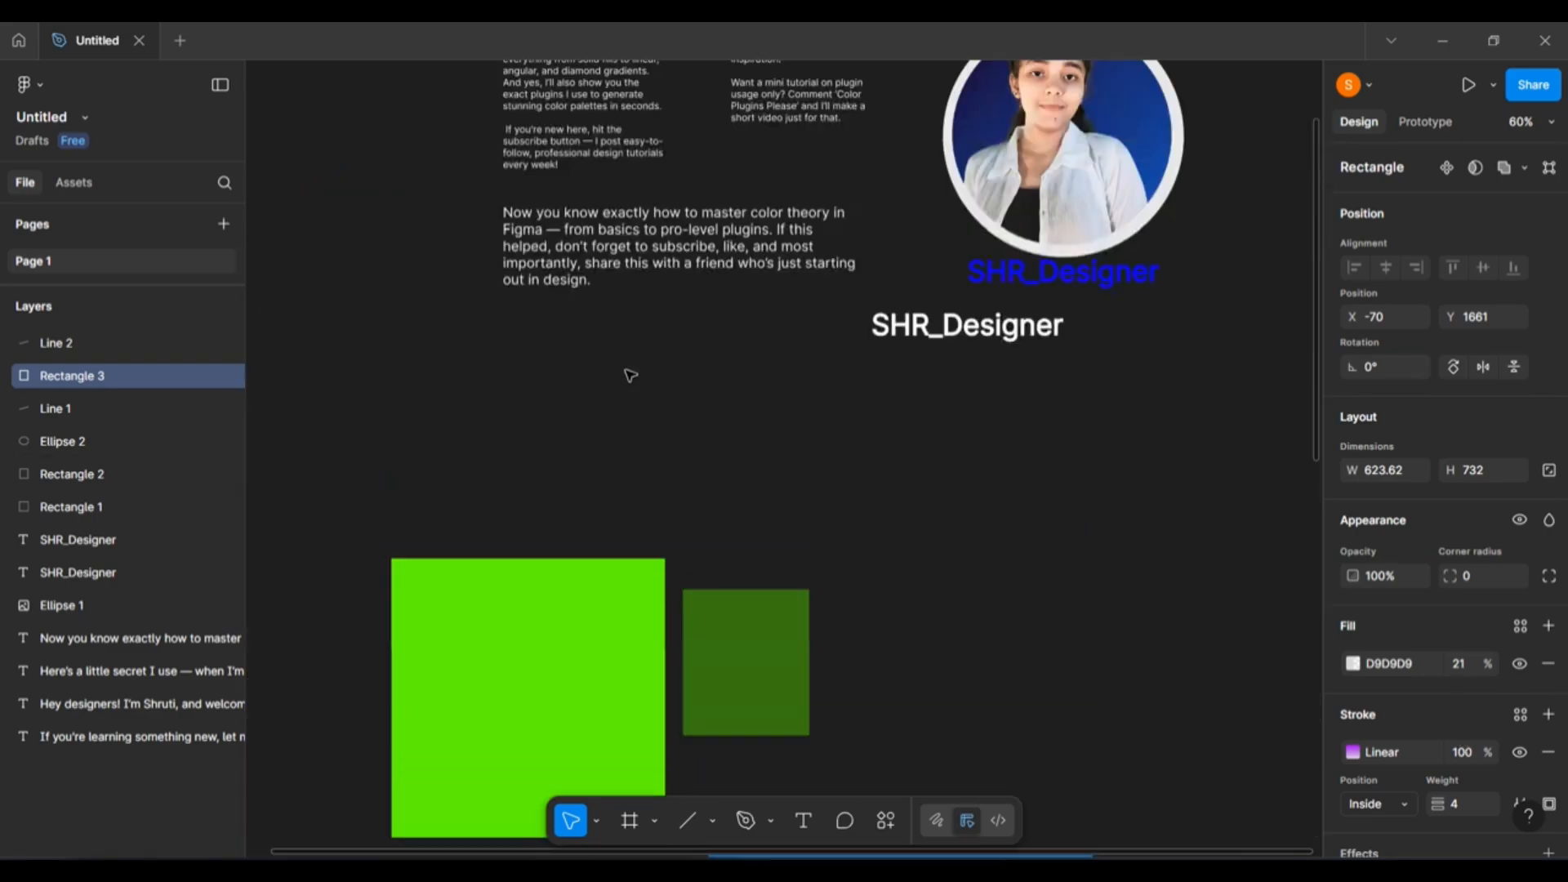
Bring up the plugins and widgets search from the canvas context menu.
scroll(630, 375, "up", 8)
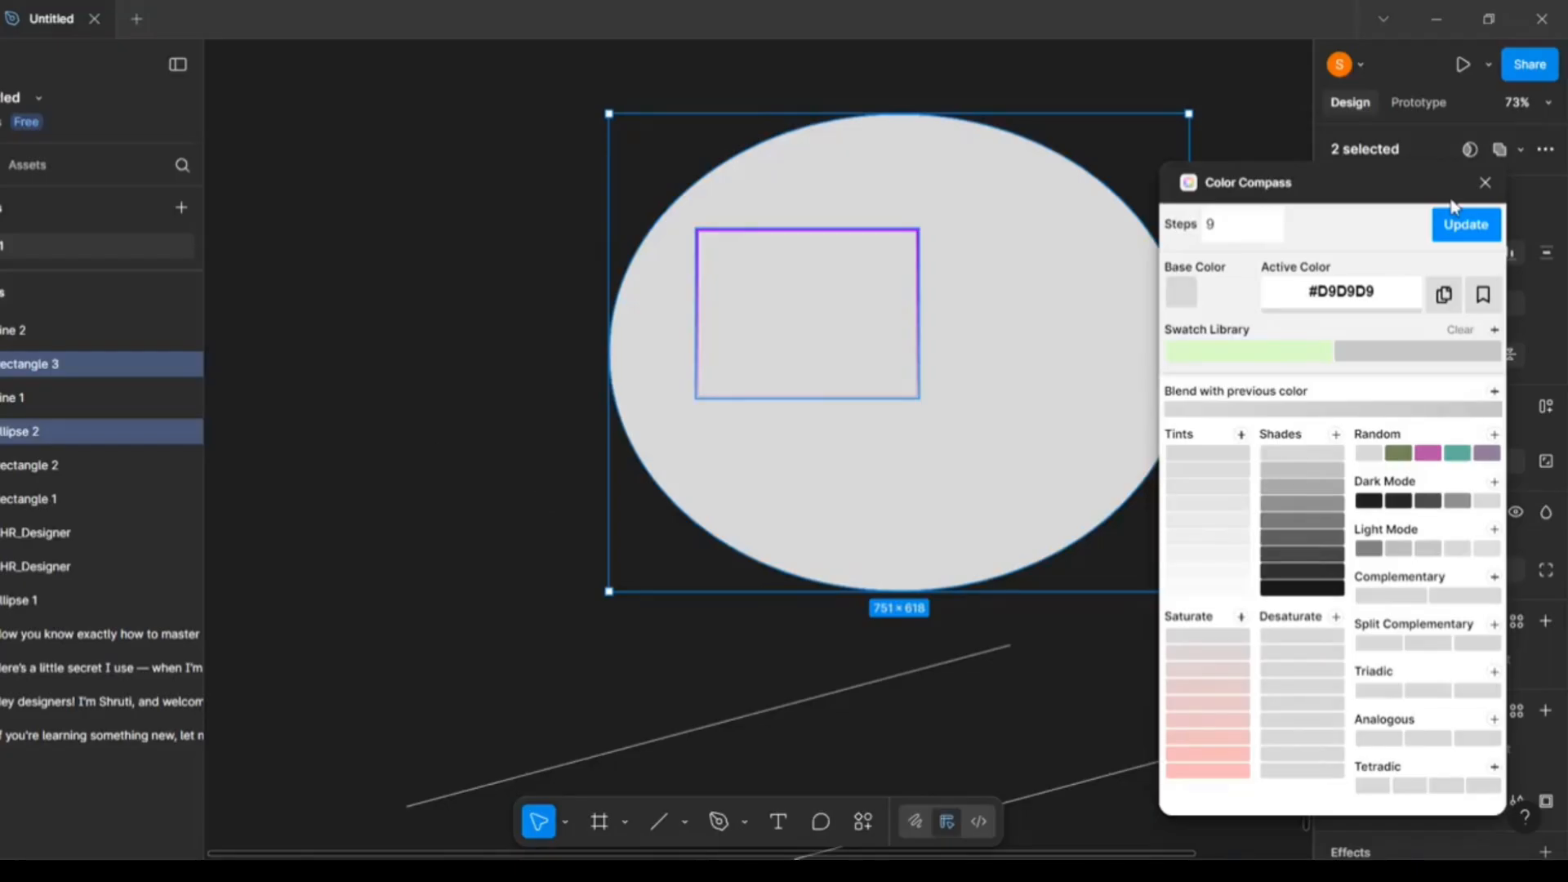
right_click(395, 385)
left_click(417, 553)
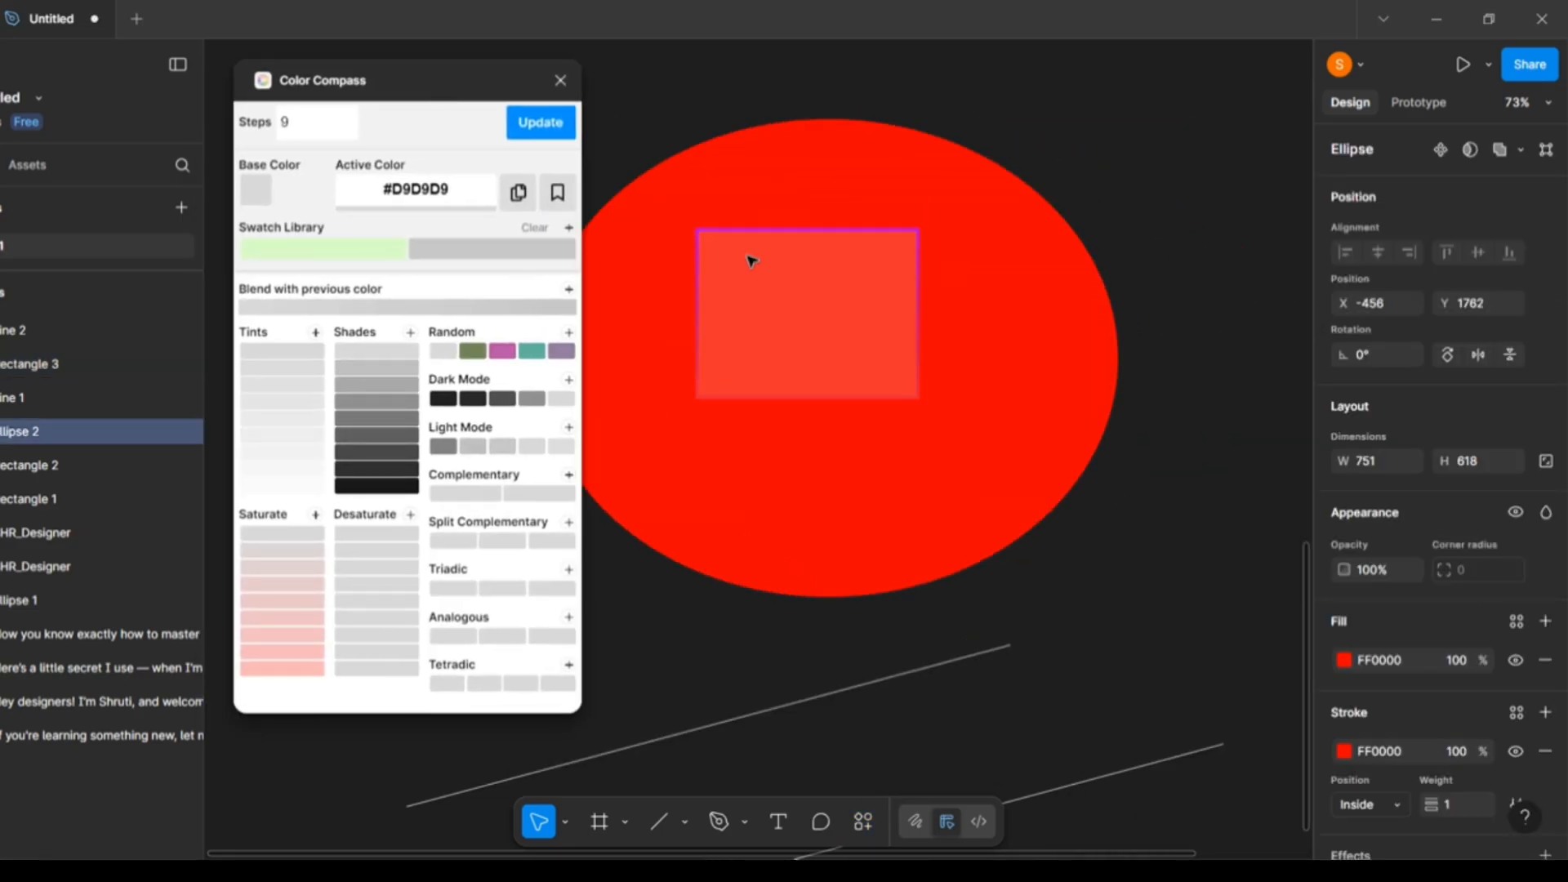
Change the ellipse's fill to red by entering a hex colour value and confirming it.
left_click(749, 262)
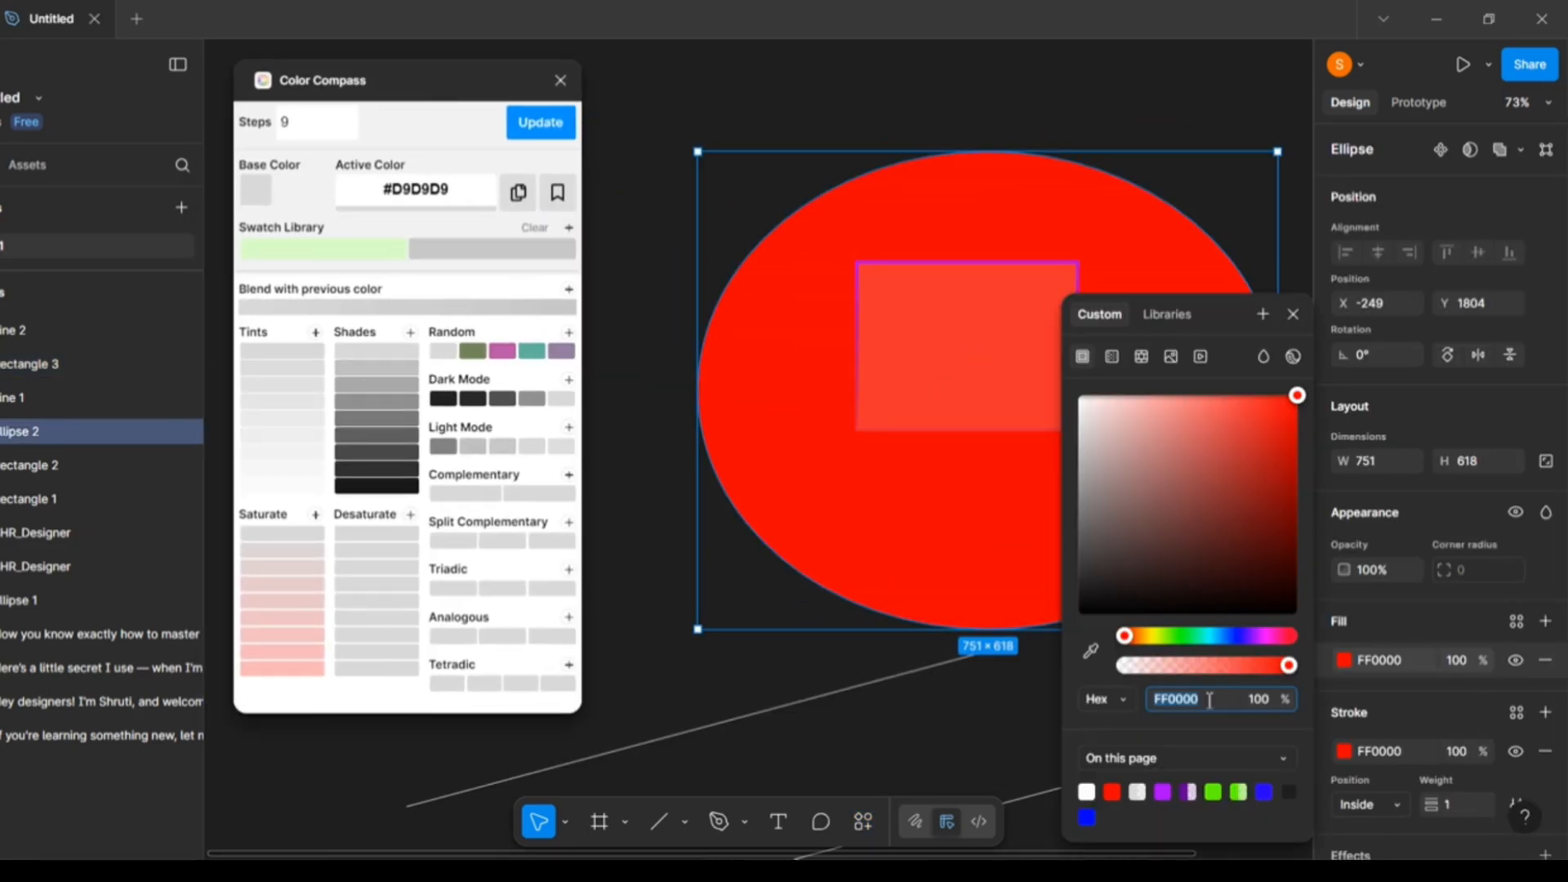
type("15FF00")
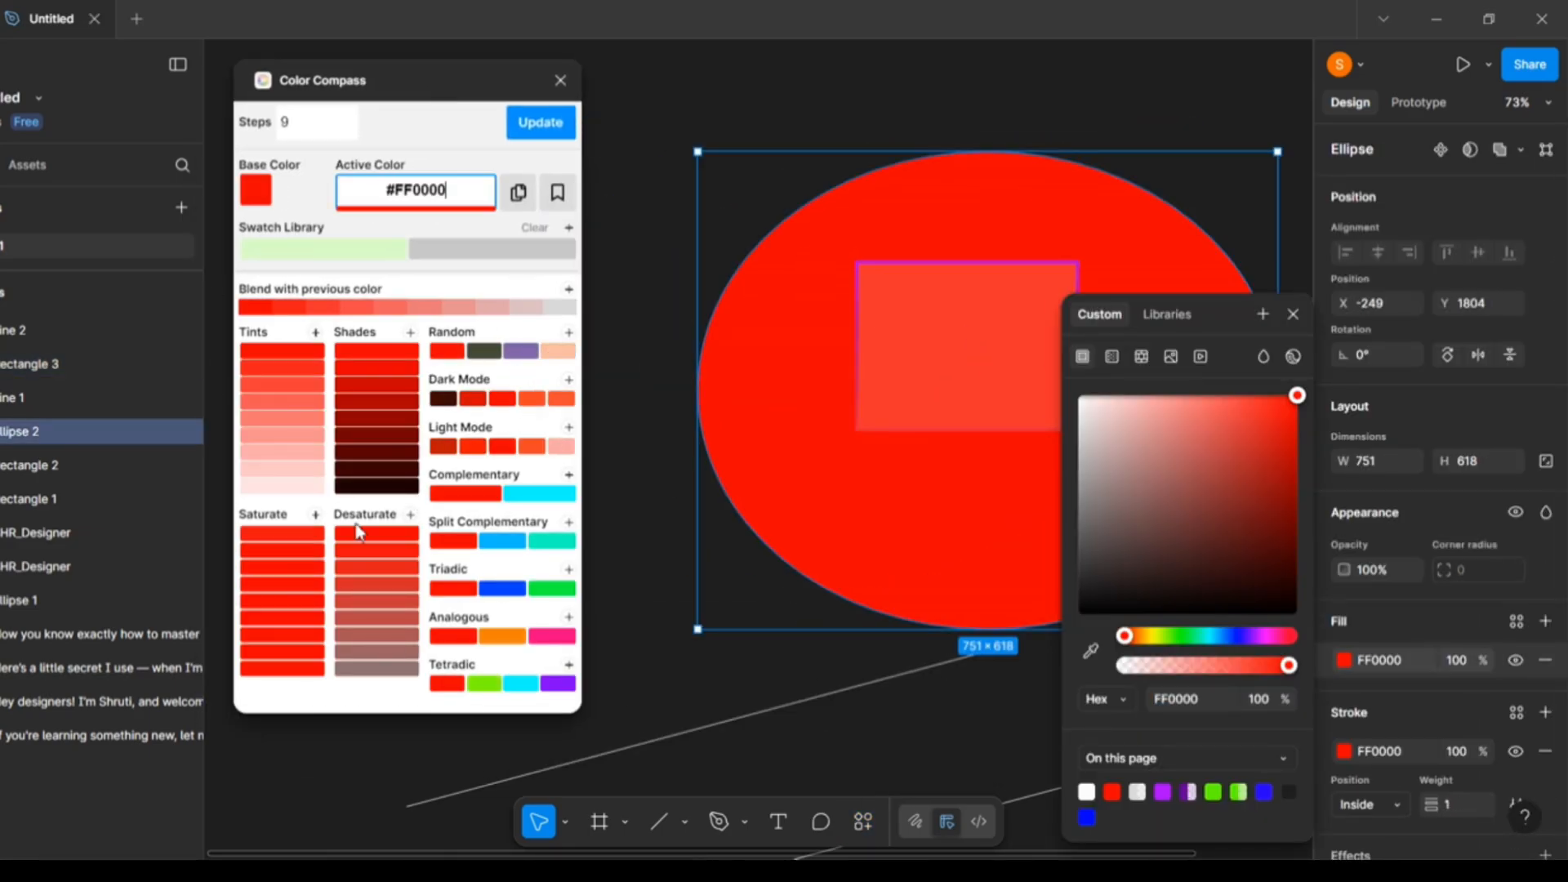
key("Return")
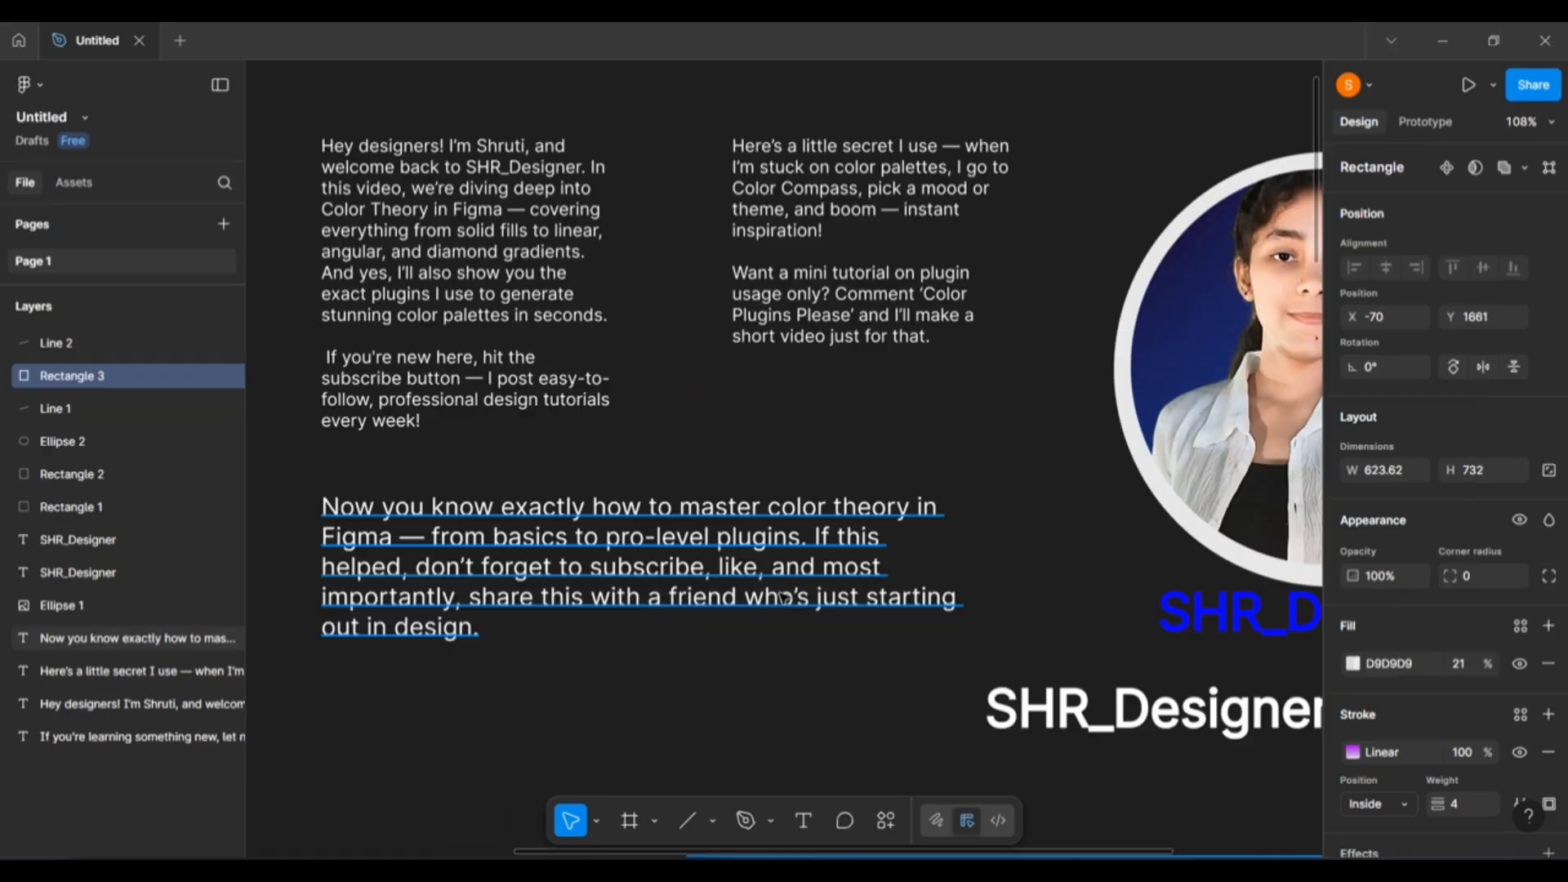
scroll(783, 604, "down", 15)
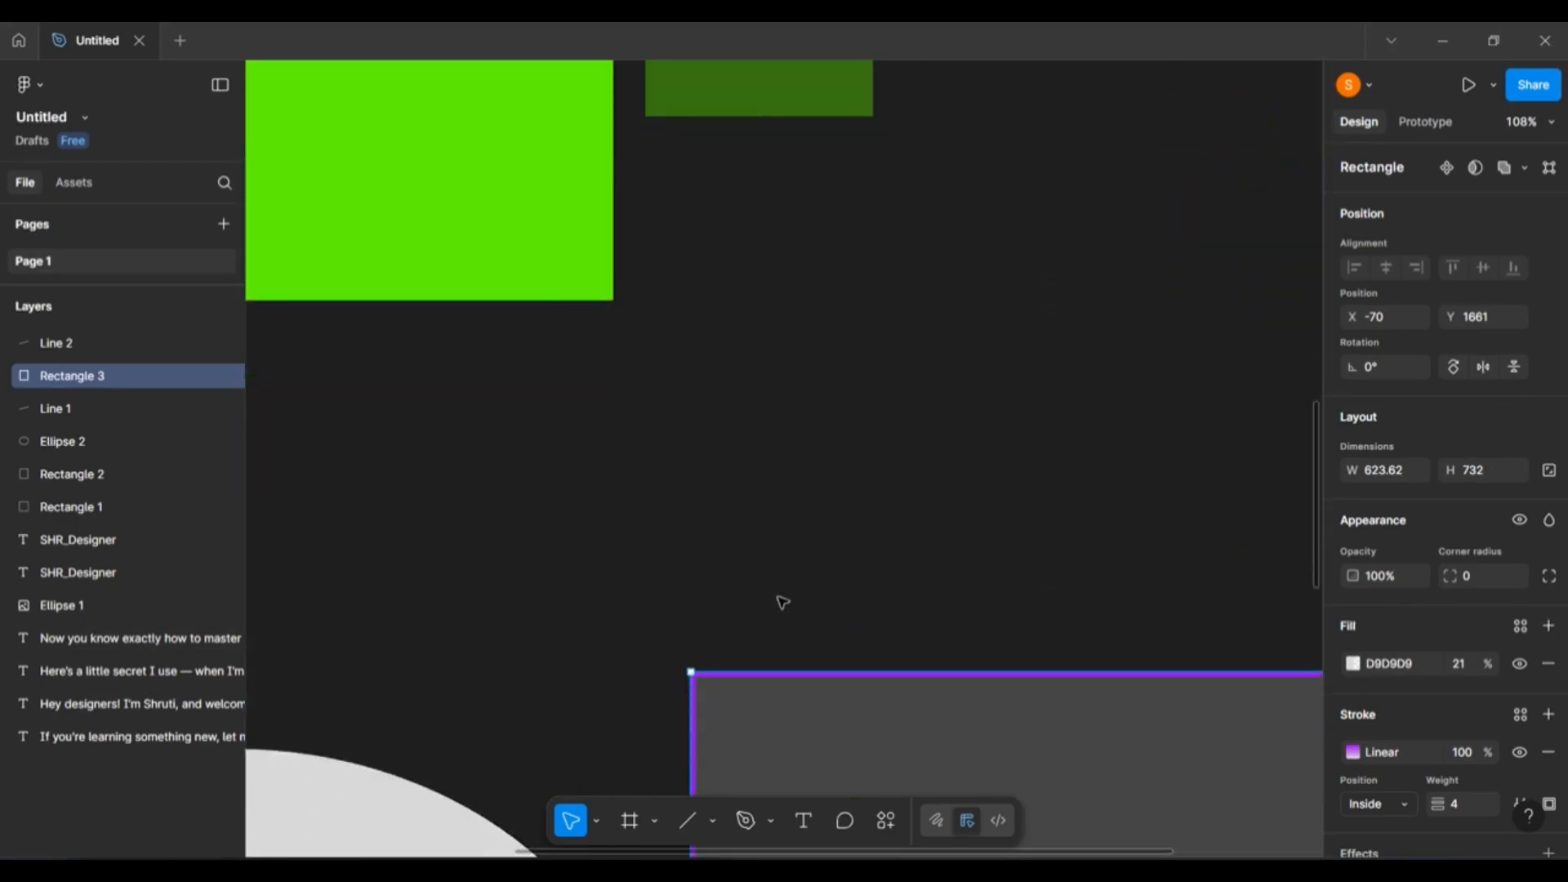
Shrink Rectangle 3 to about 290×221 and move it onto the ellipse's upper-left area.
scroll(782, 648, "down", 2)
scroll(782, 648, "down", 6, "ctrl")
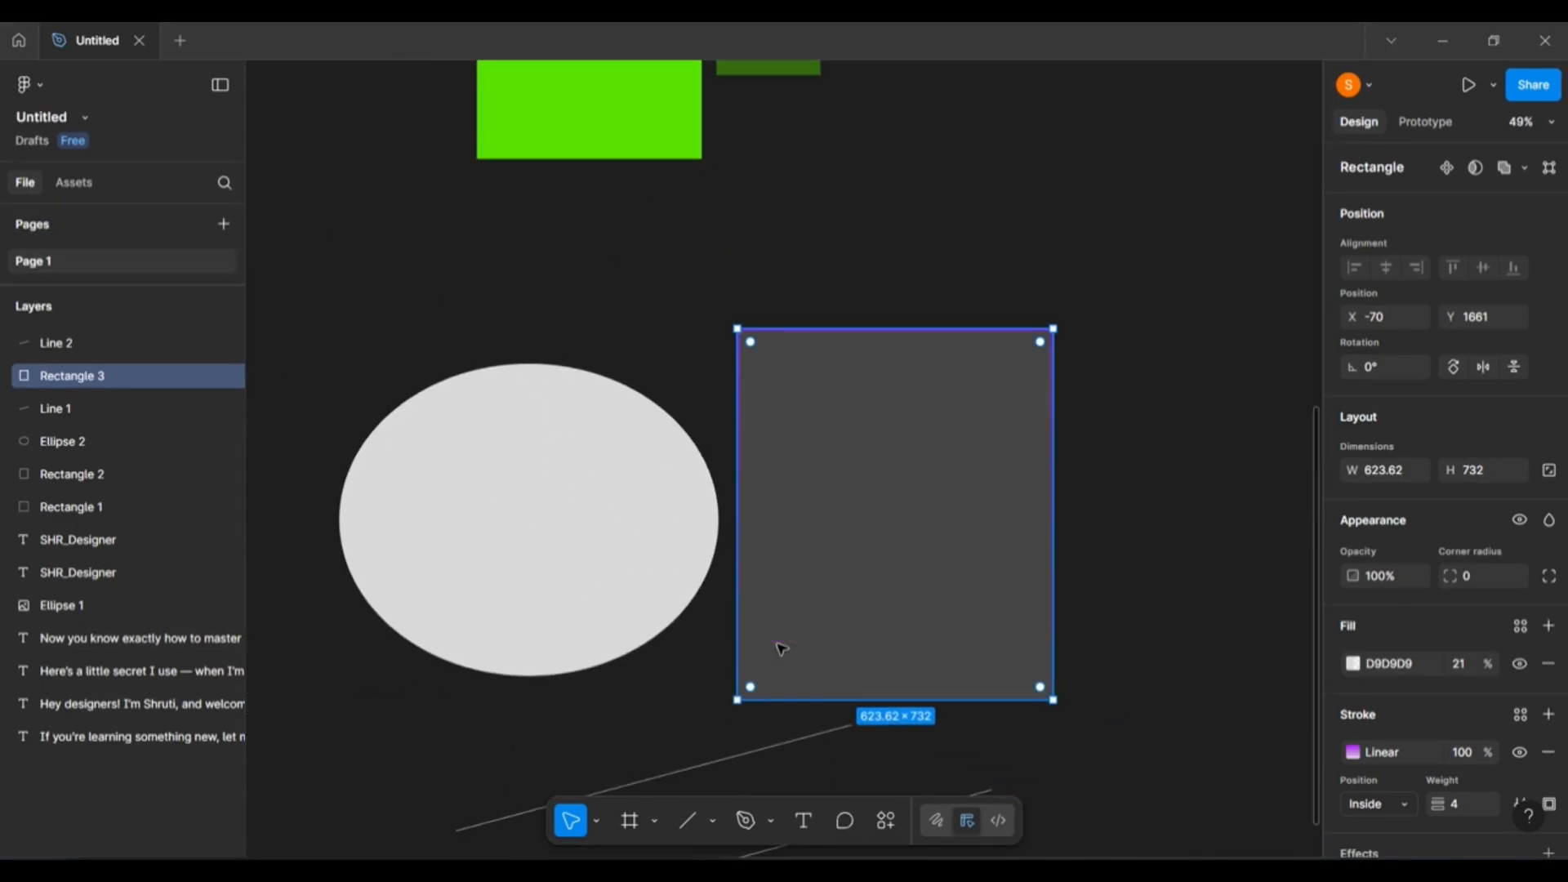
scroll(735, 523, "down", 2)
scroll(675, 395, "up", 4)
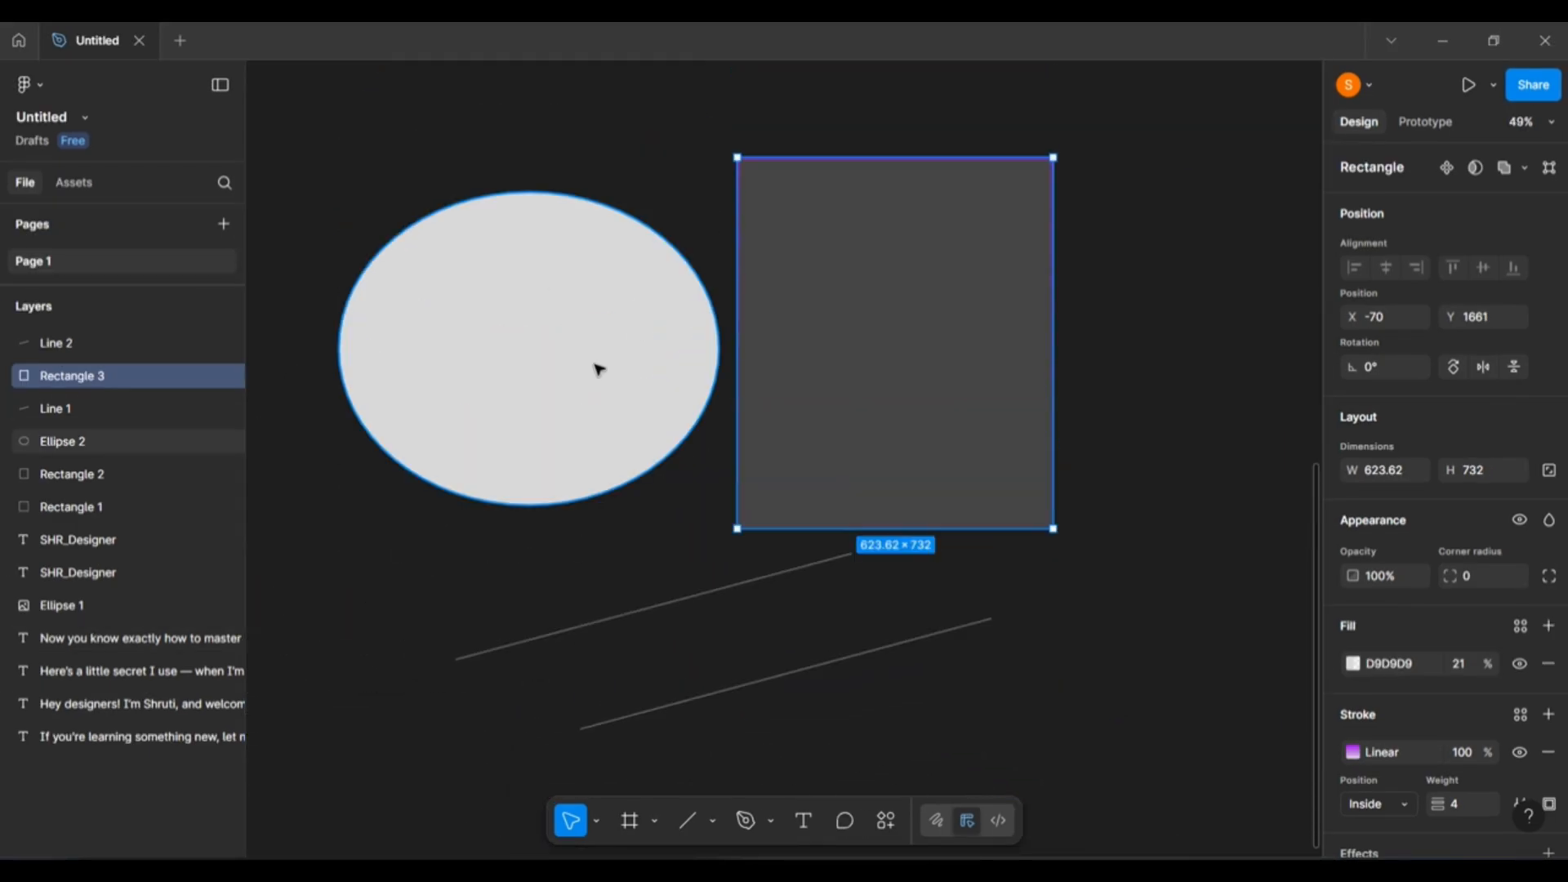
left_click(589, 354)
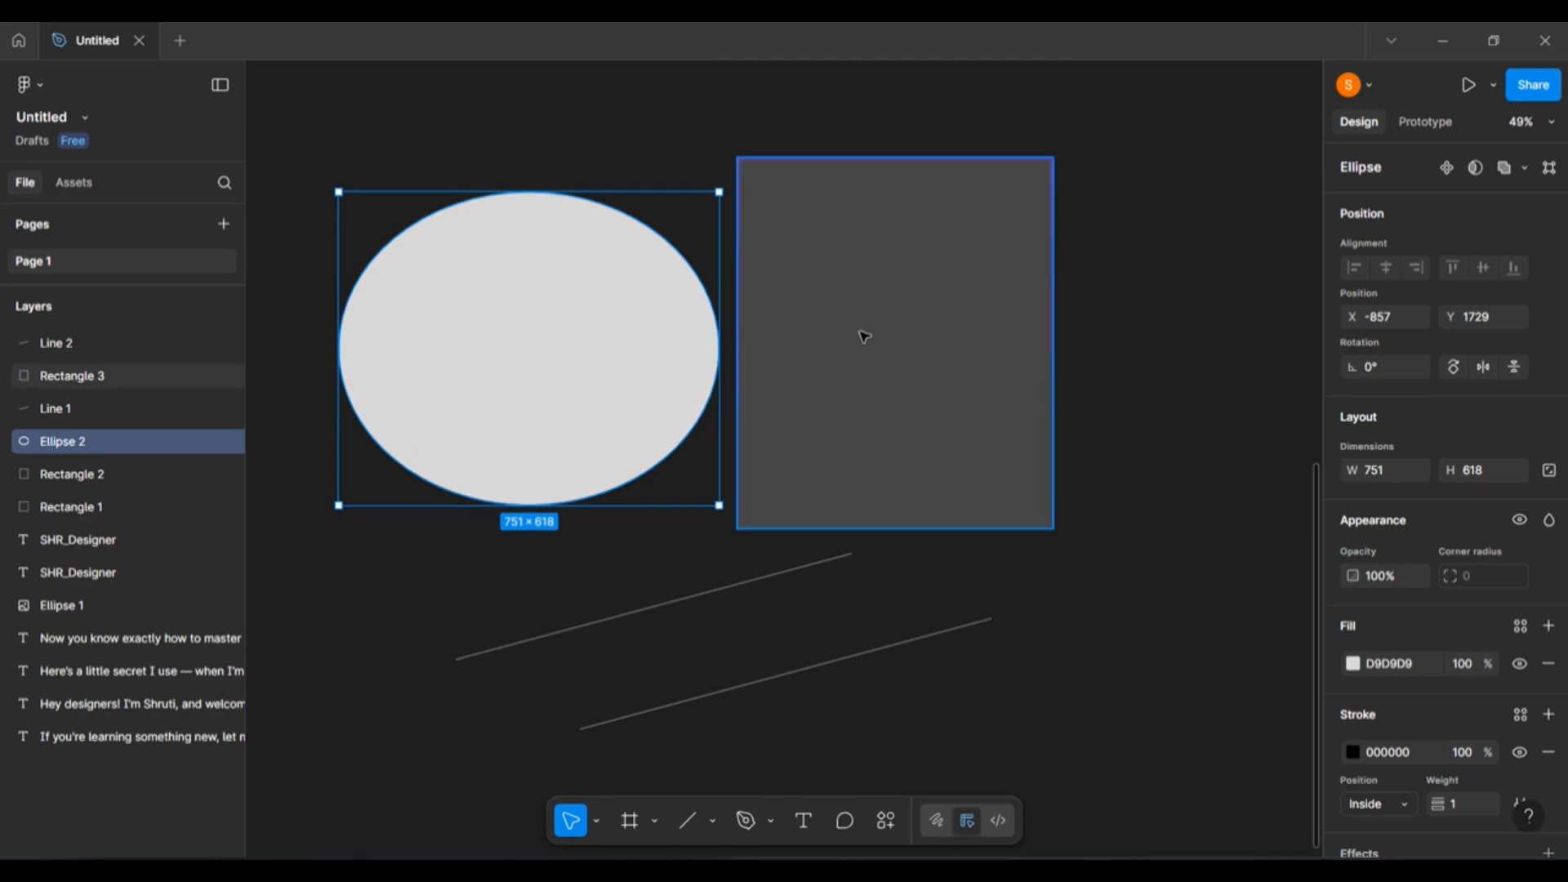
key("Escape")
left_click(923, 312)
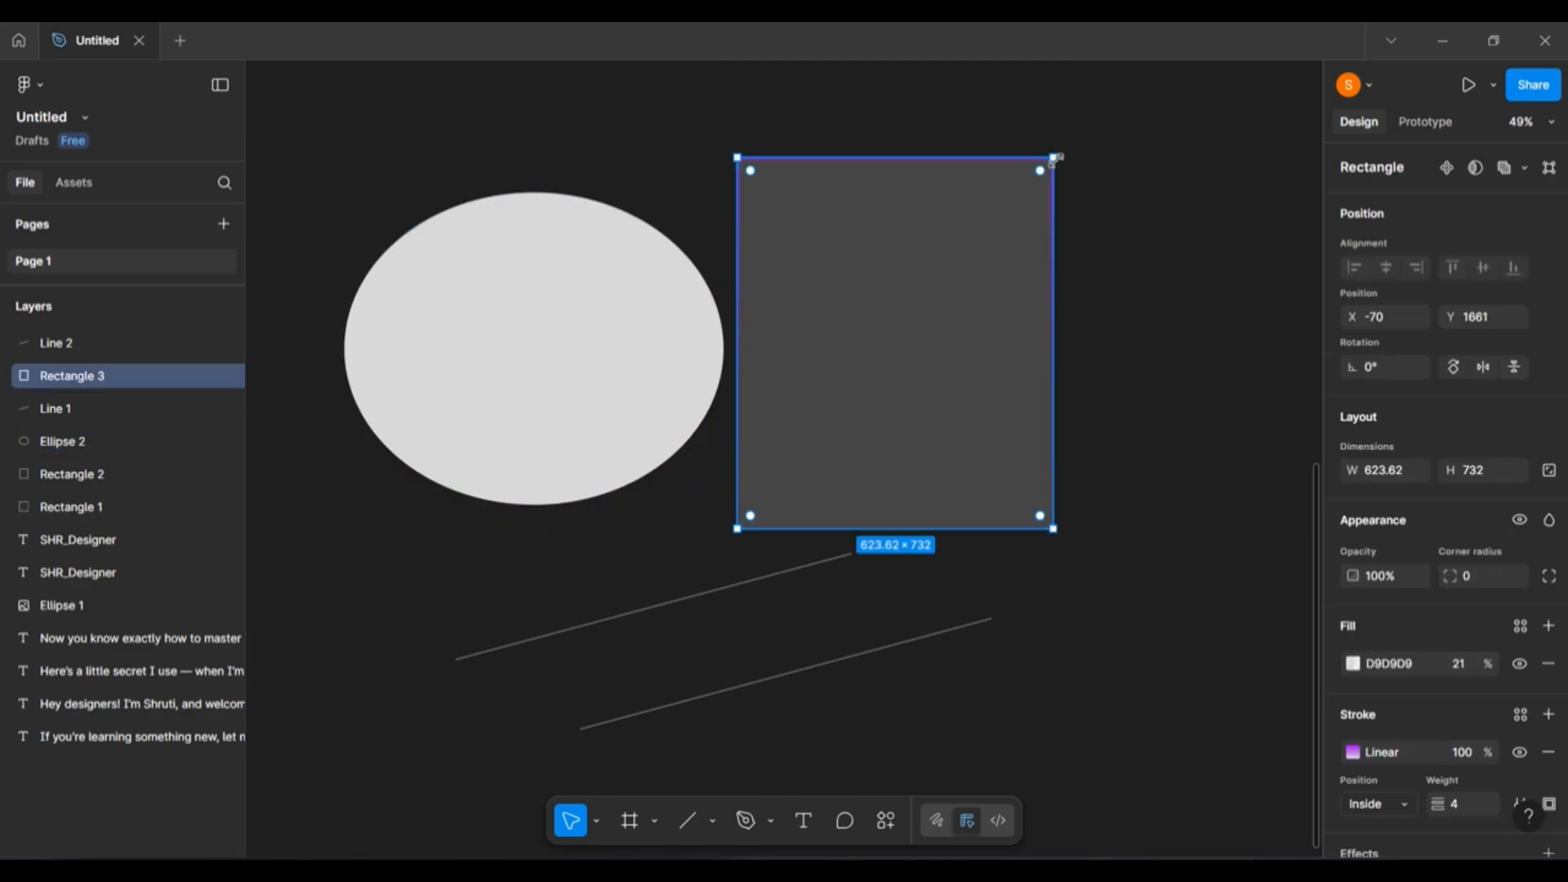
left_click_drag(1053, 158, 884, 416)
left_click_drag(784, 490, 447, 340)
Select the ellipse and the rectangle together with a marquee.
left_click(716, 280)
left_click(689, 304)
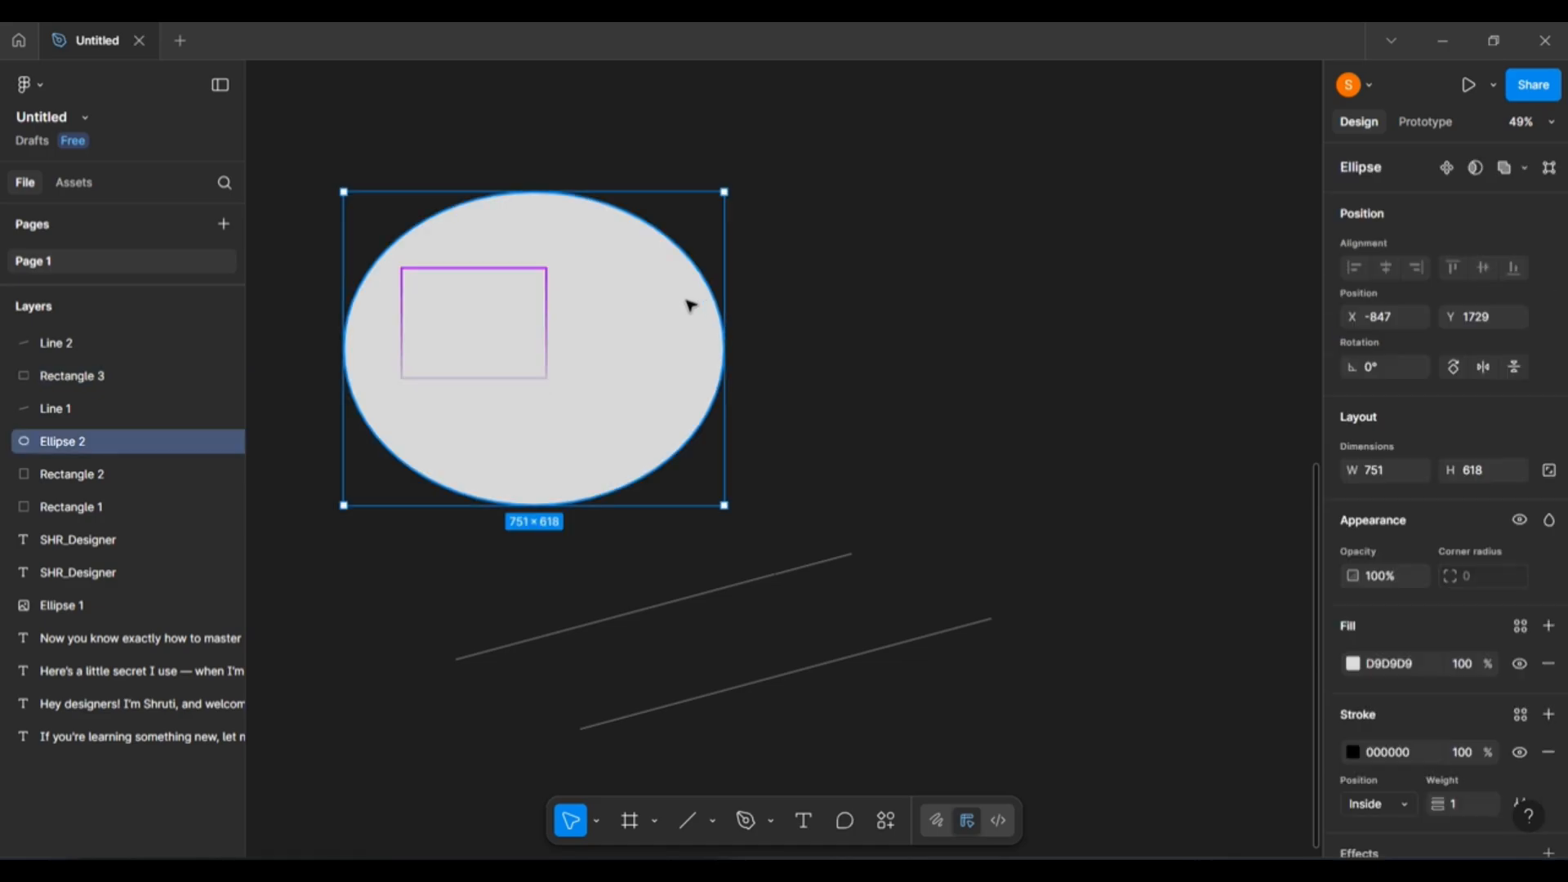
left_click_drag(1005, 184, 735, 391)
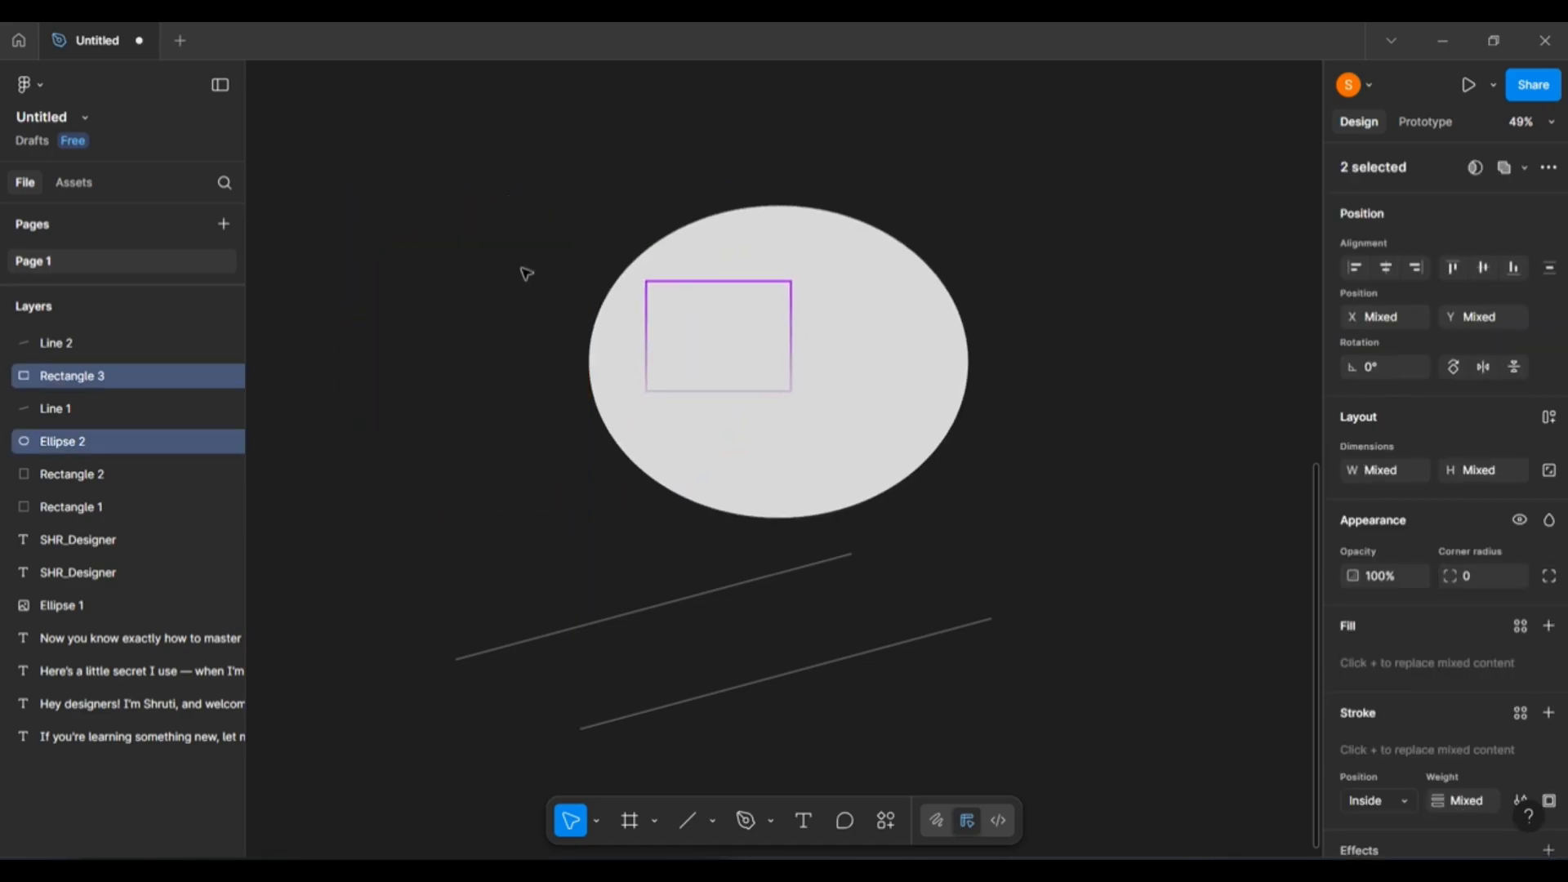
scroll(482, 353, "up", 4)
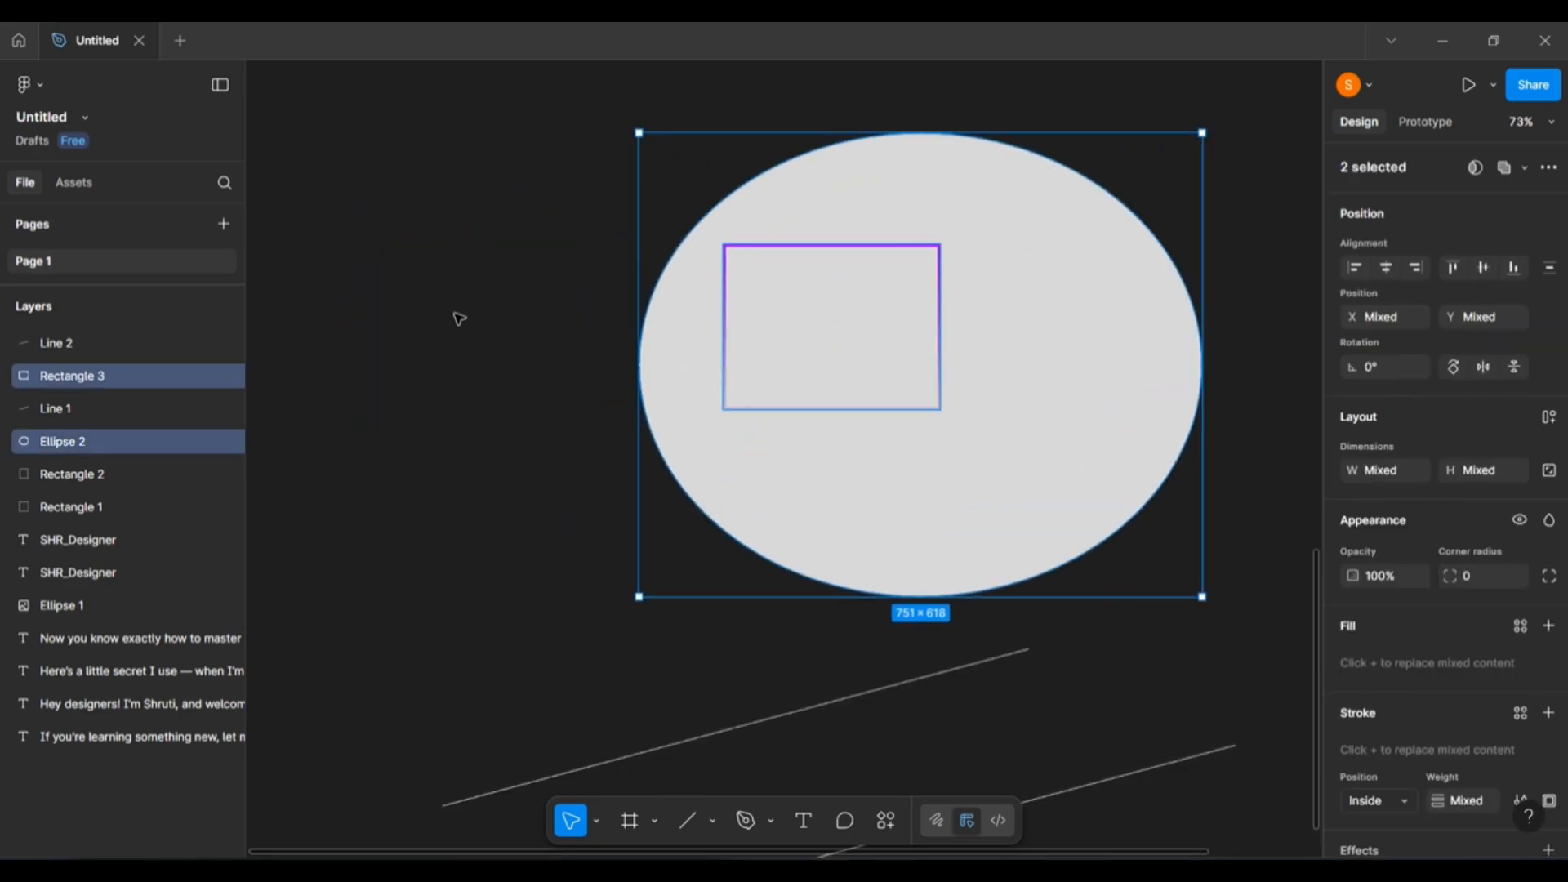
Search the plugins and widgets list for 'color compas' via the canvas context menu.
right_click(424, 264)
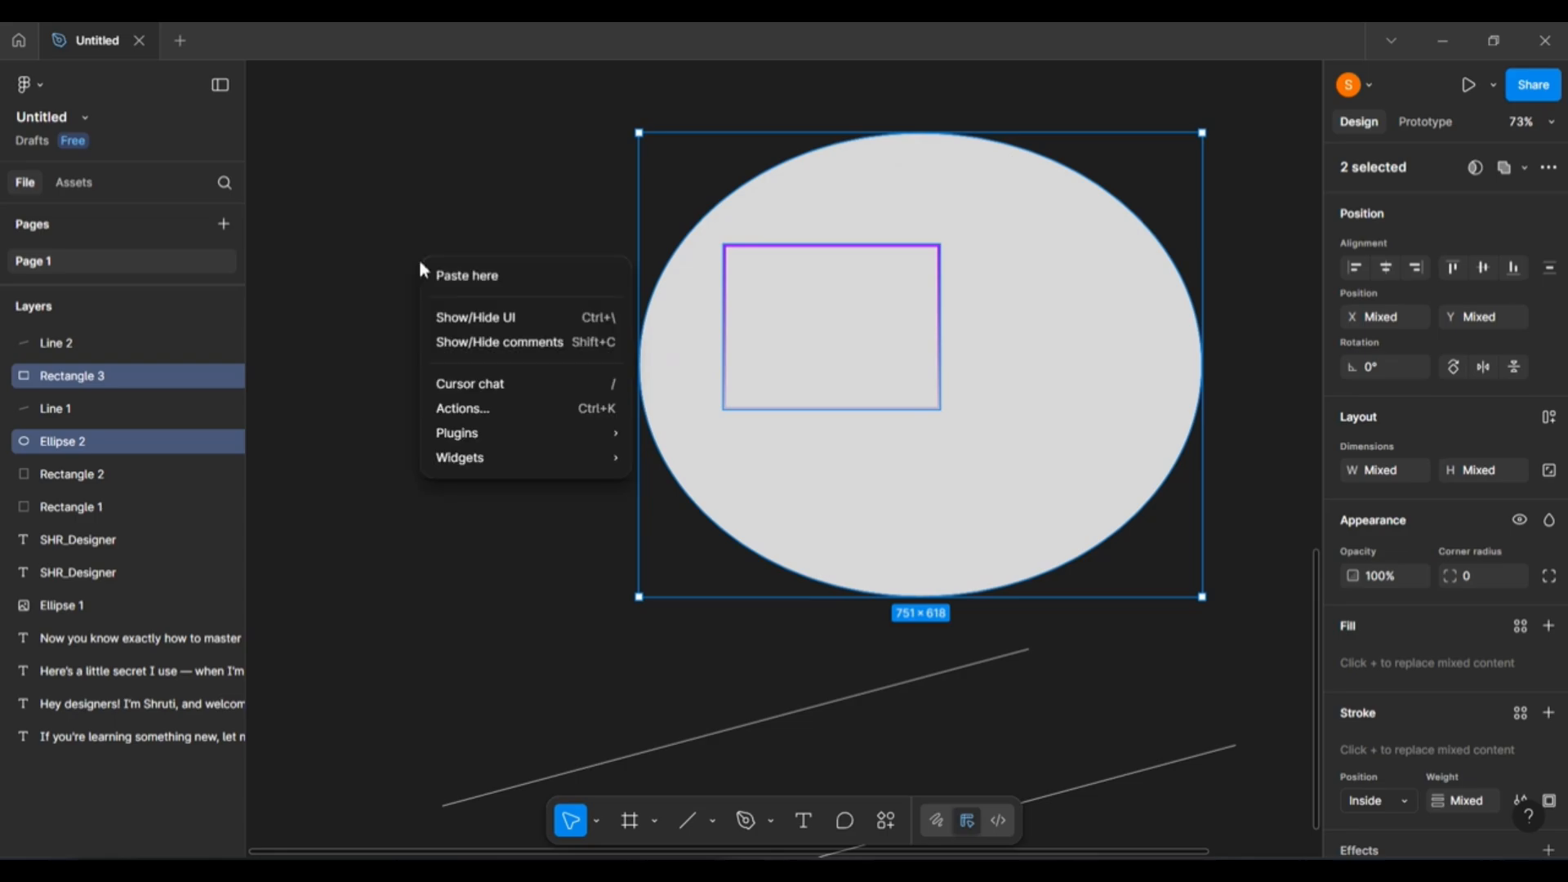
mouse_move(546, 438)
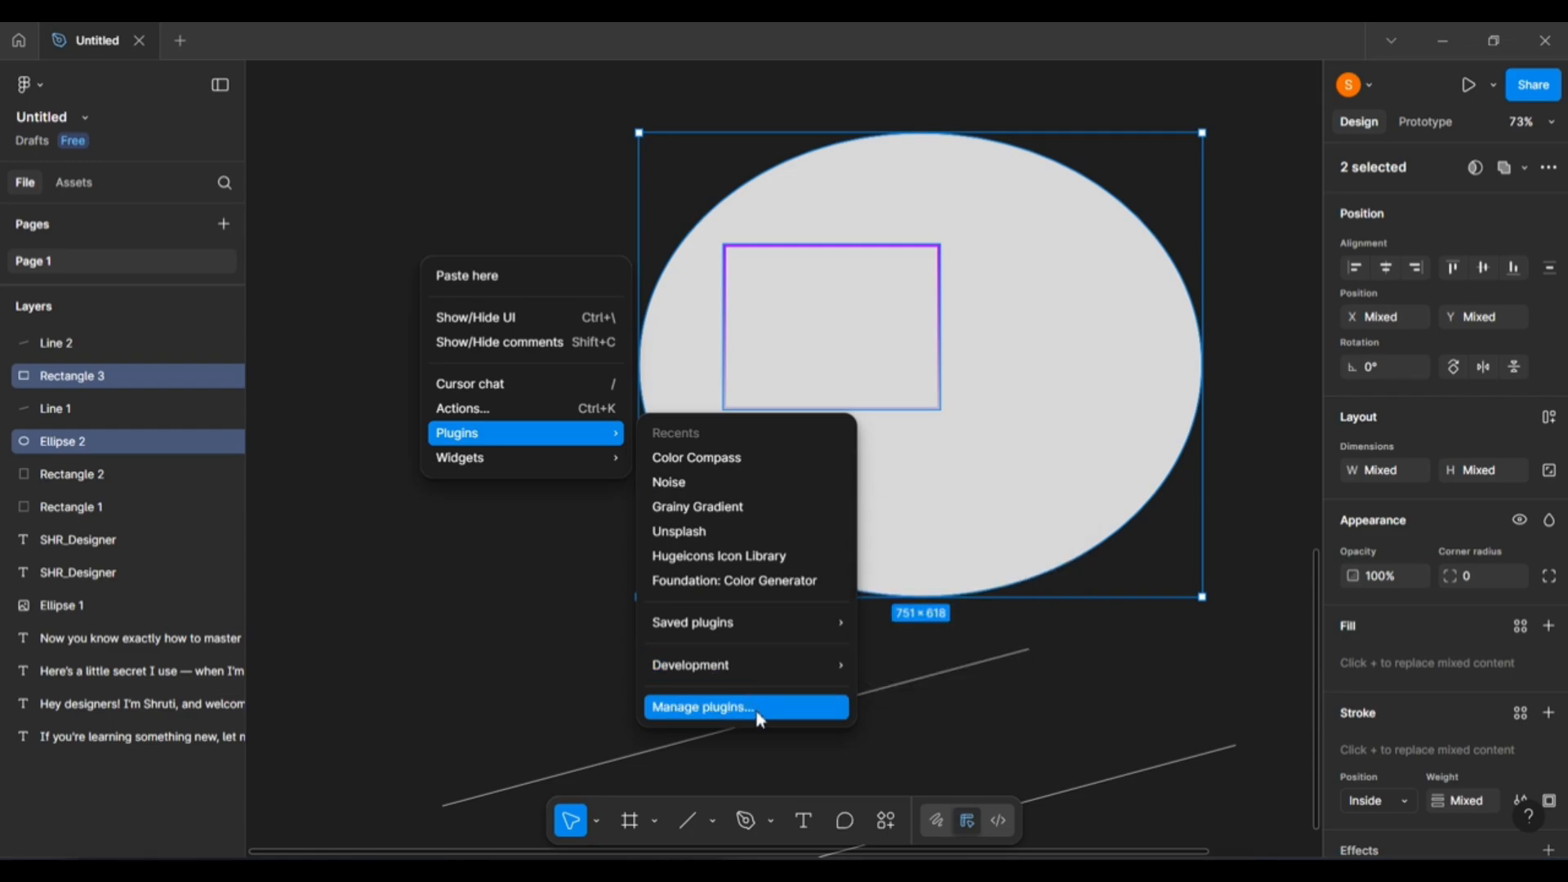
left_click(789, 715)
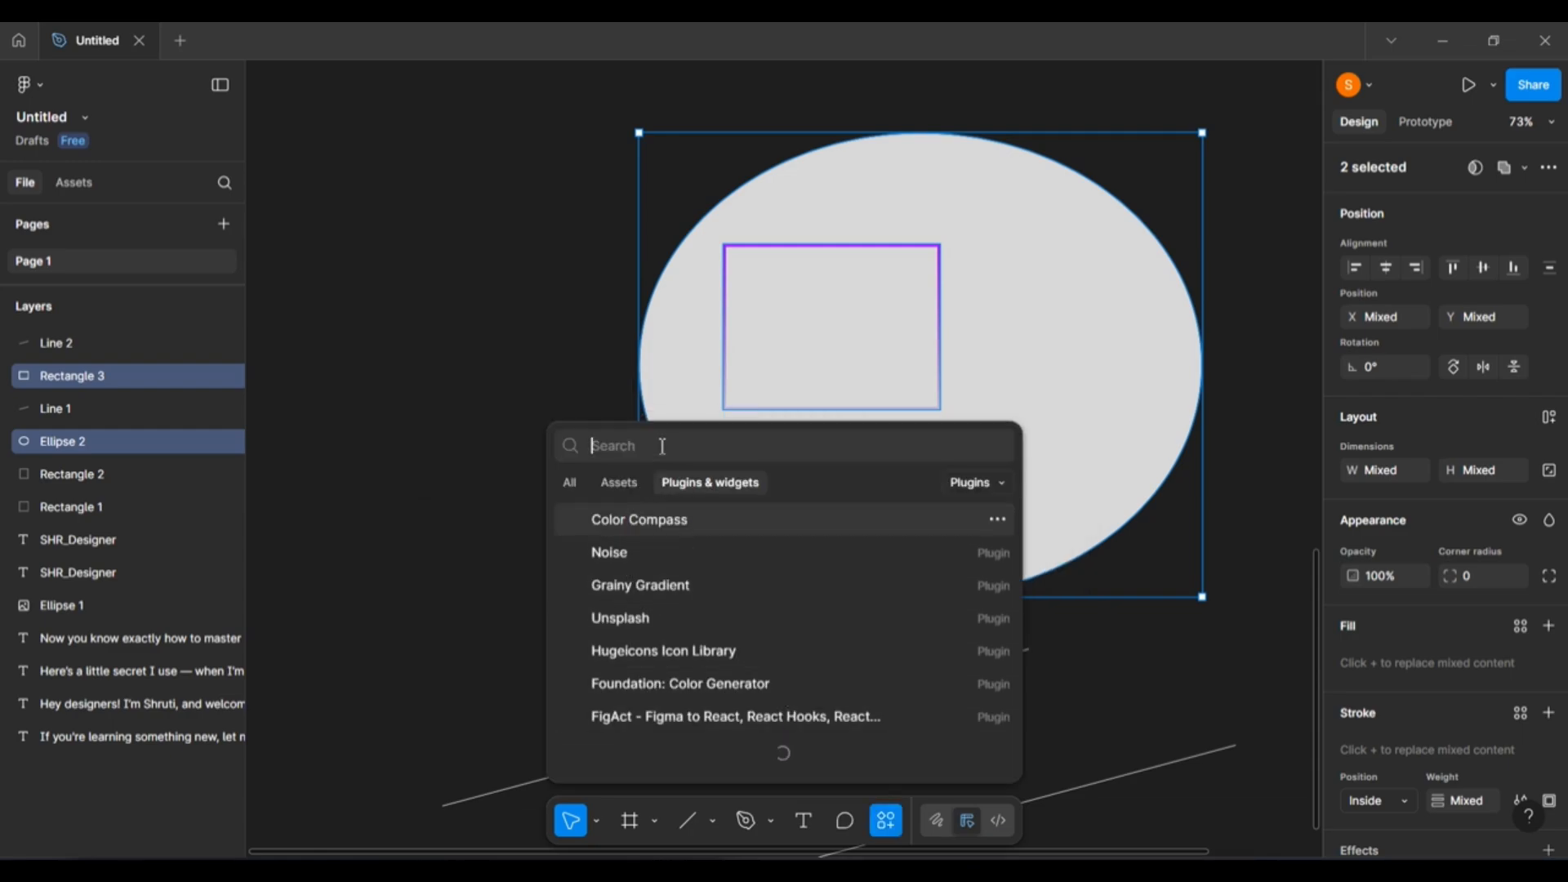
type("colo")
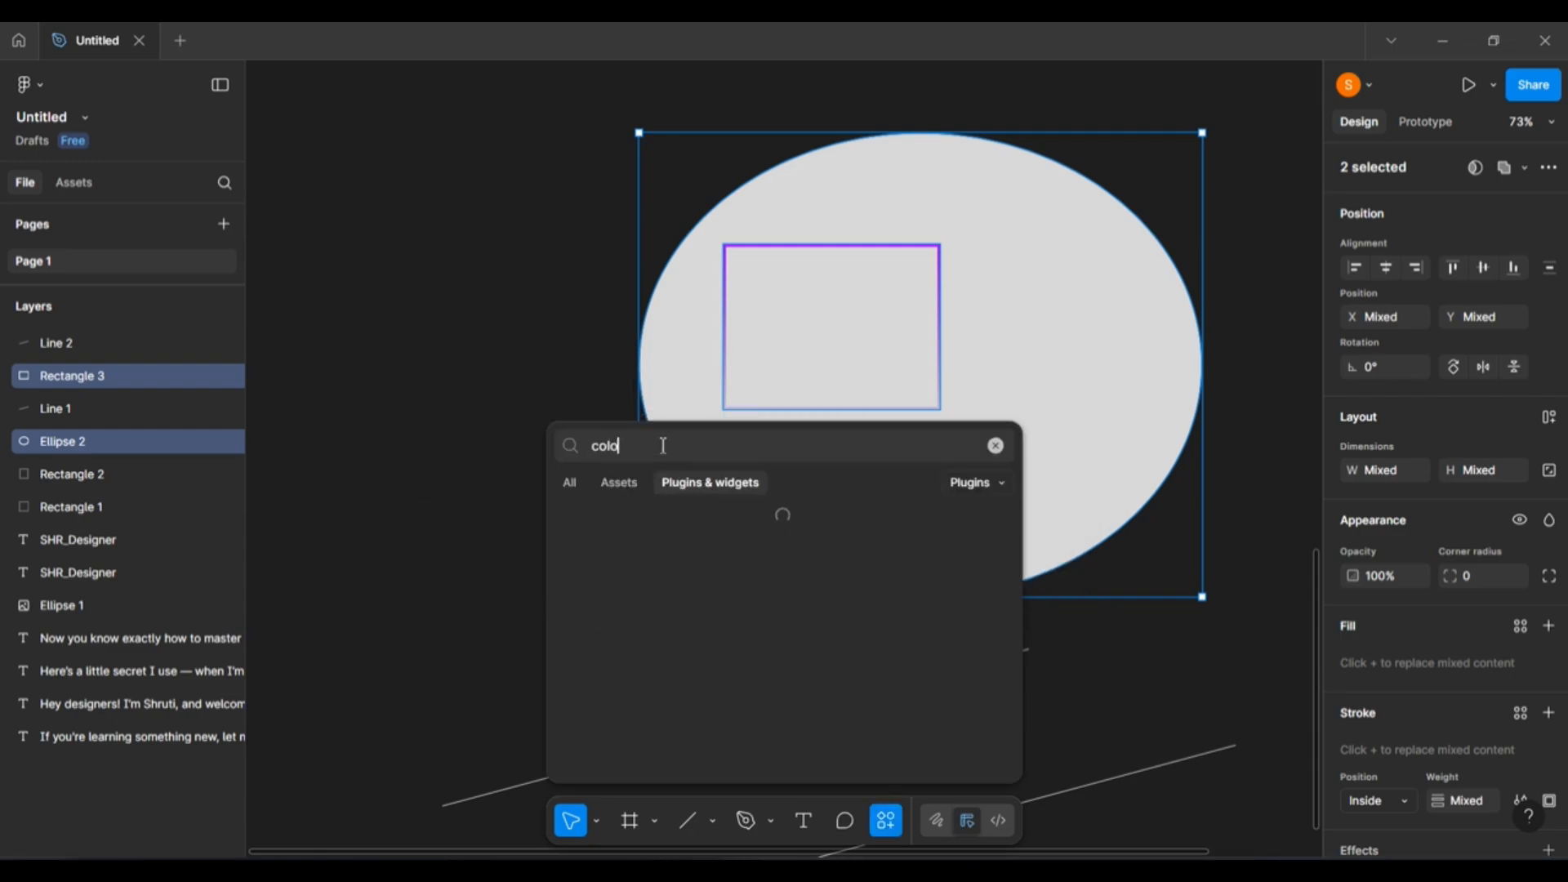
type("r compas")
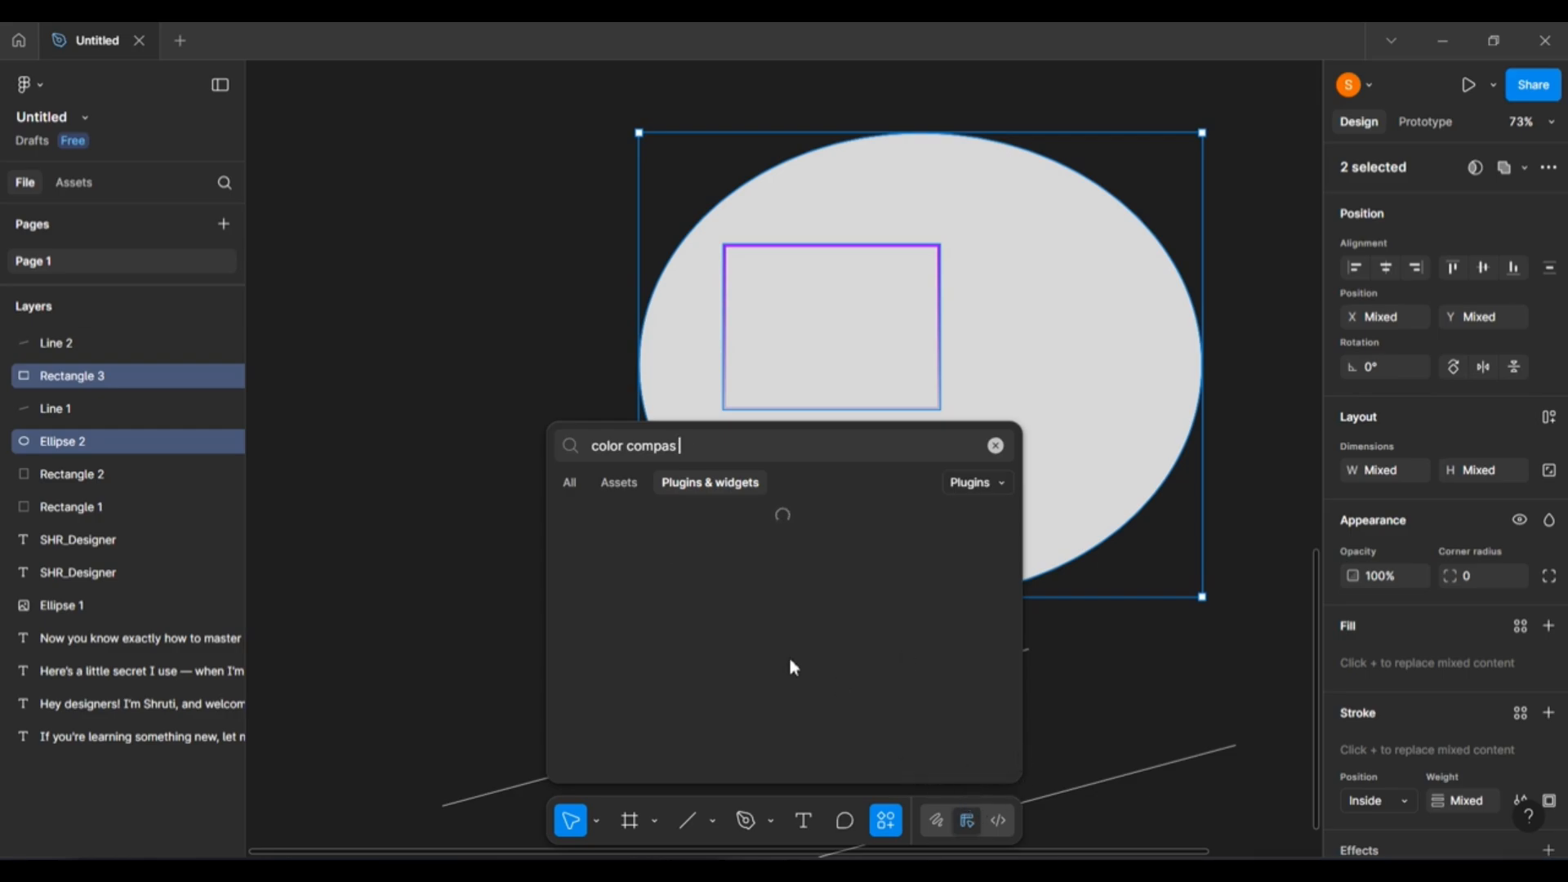
Clear the 'color compas' search and run the recently used Color Compass plugin.
left_click(571, 483)
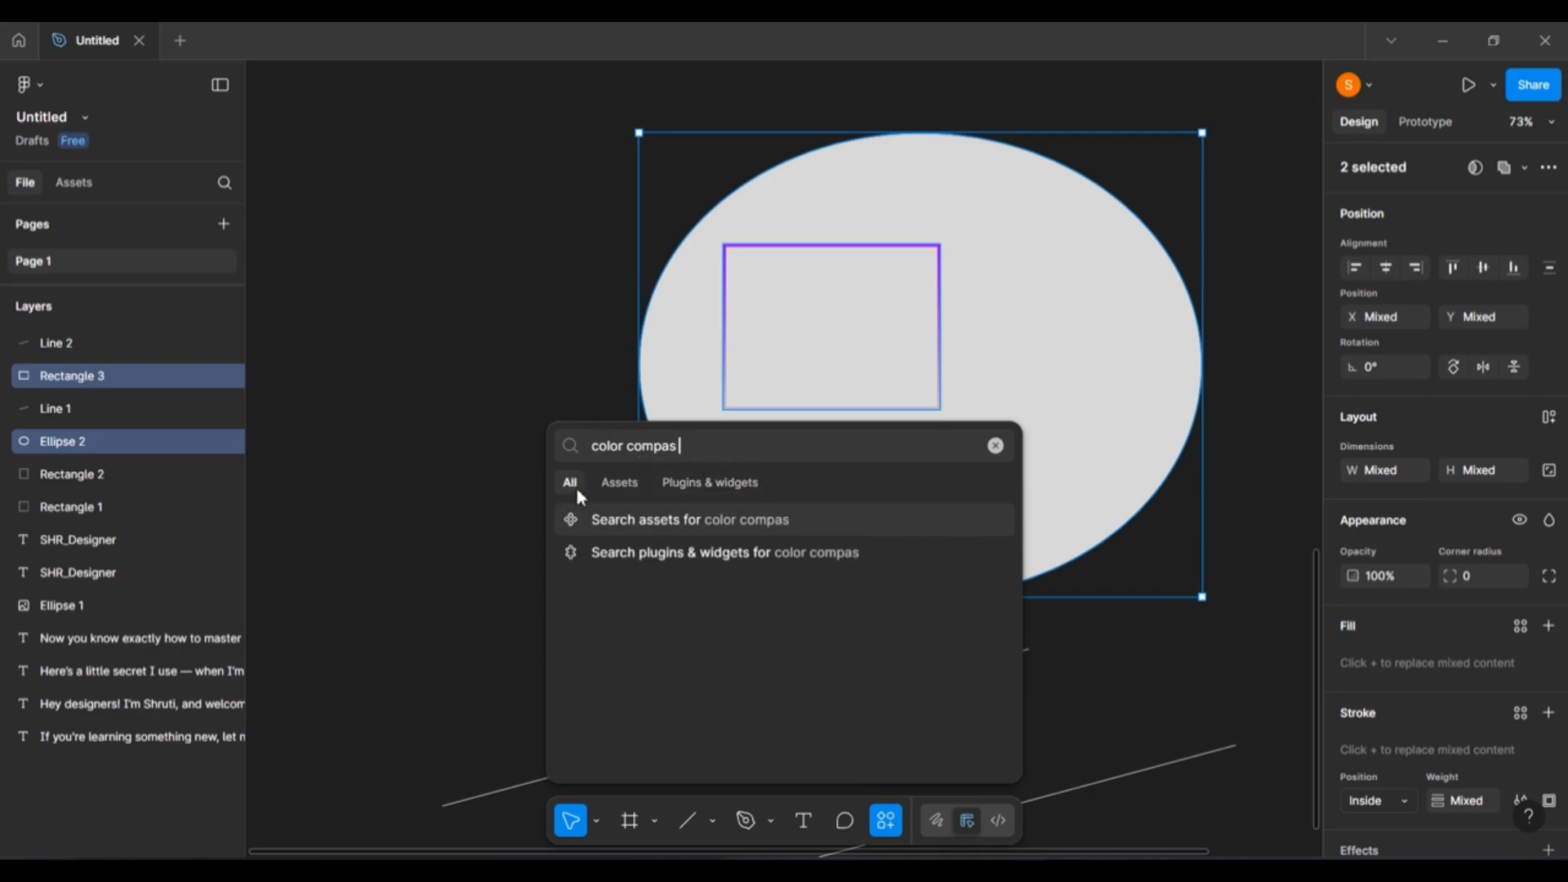
left_click(996, 445)
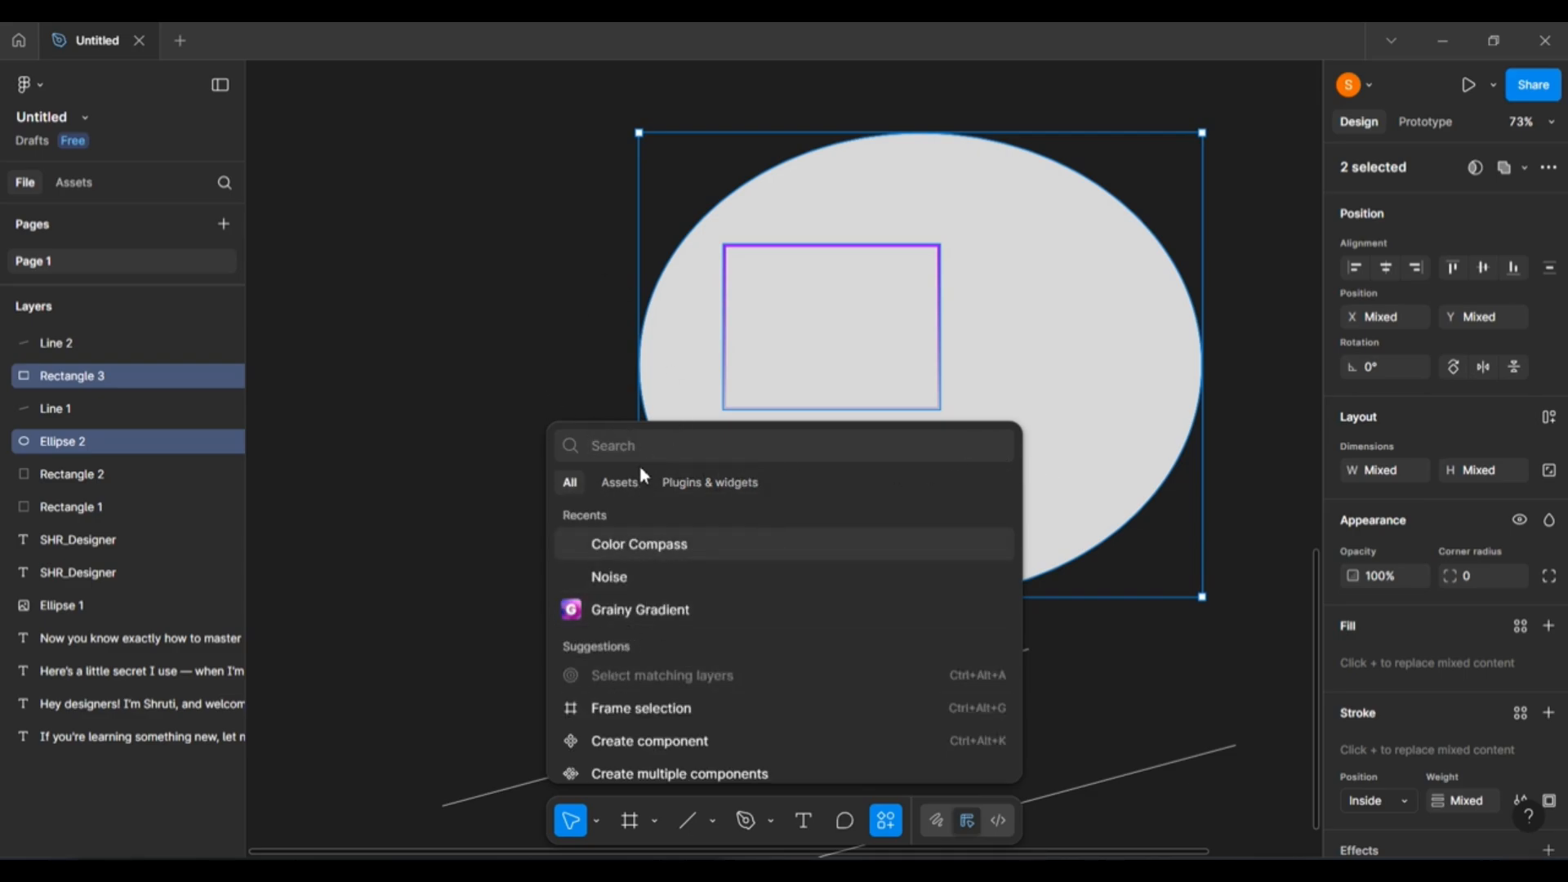
key("Escape")
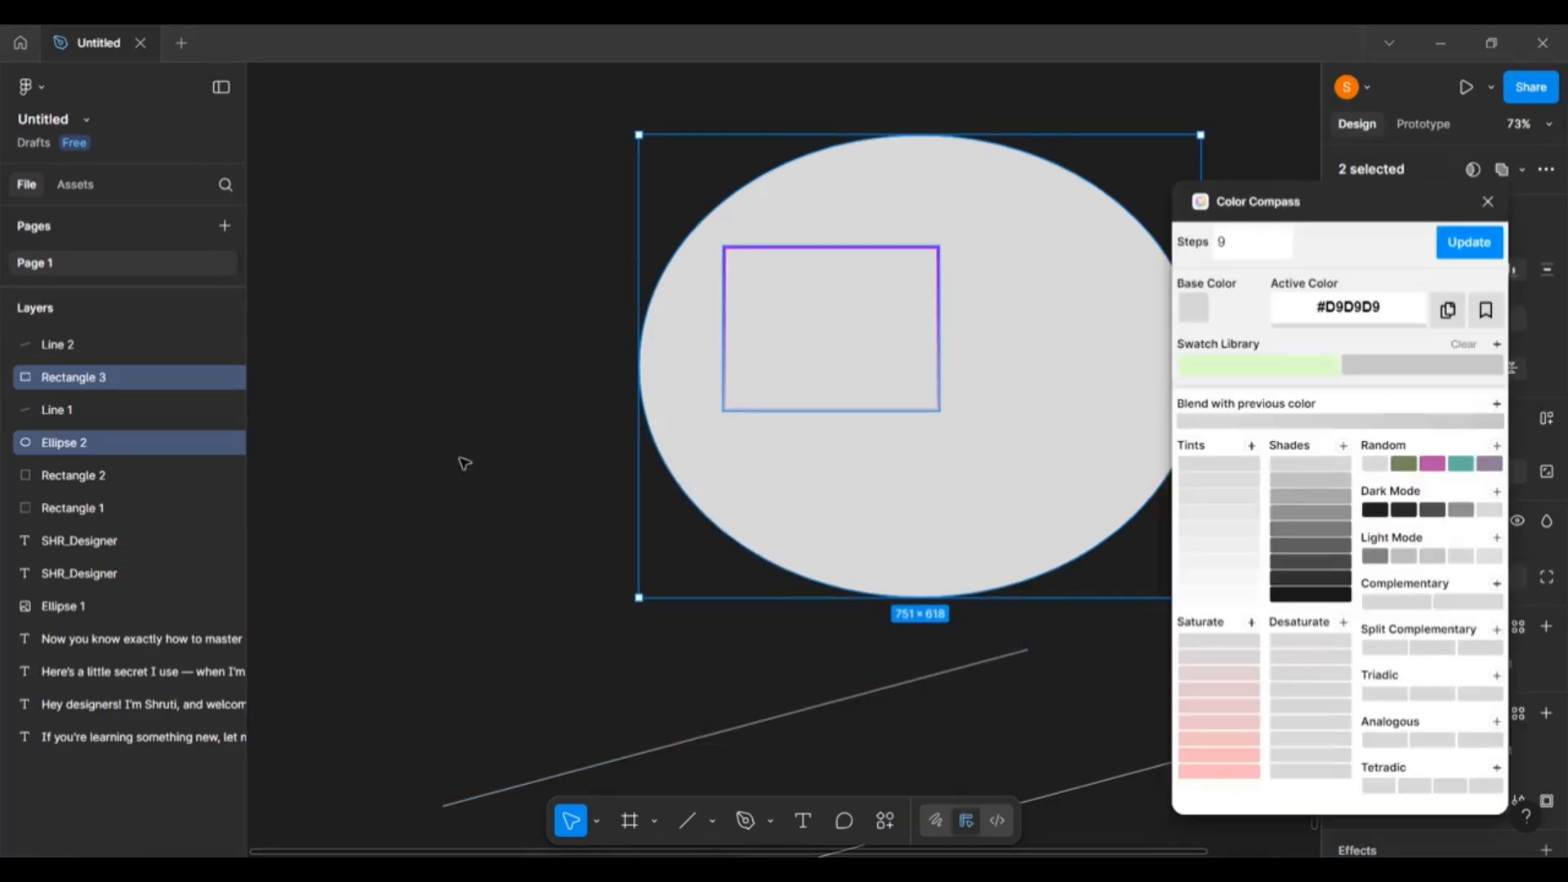
Check the Manage plugins list, then drag the Color Compass window to the canvas's left side.
left_click_drag(1425, 212, 1478, 241)
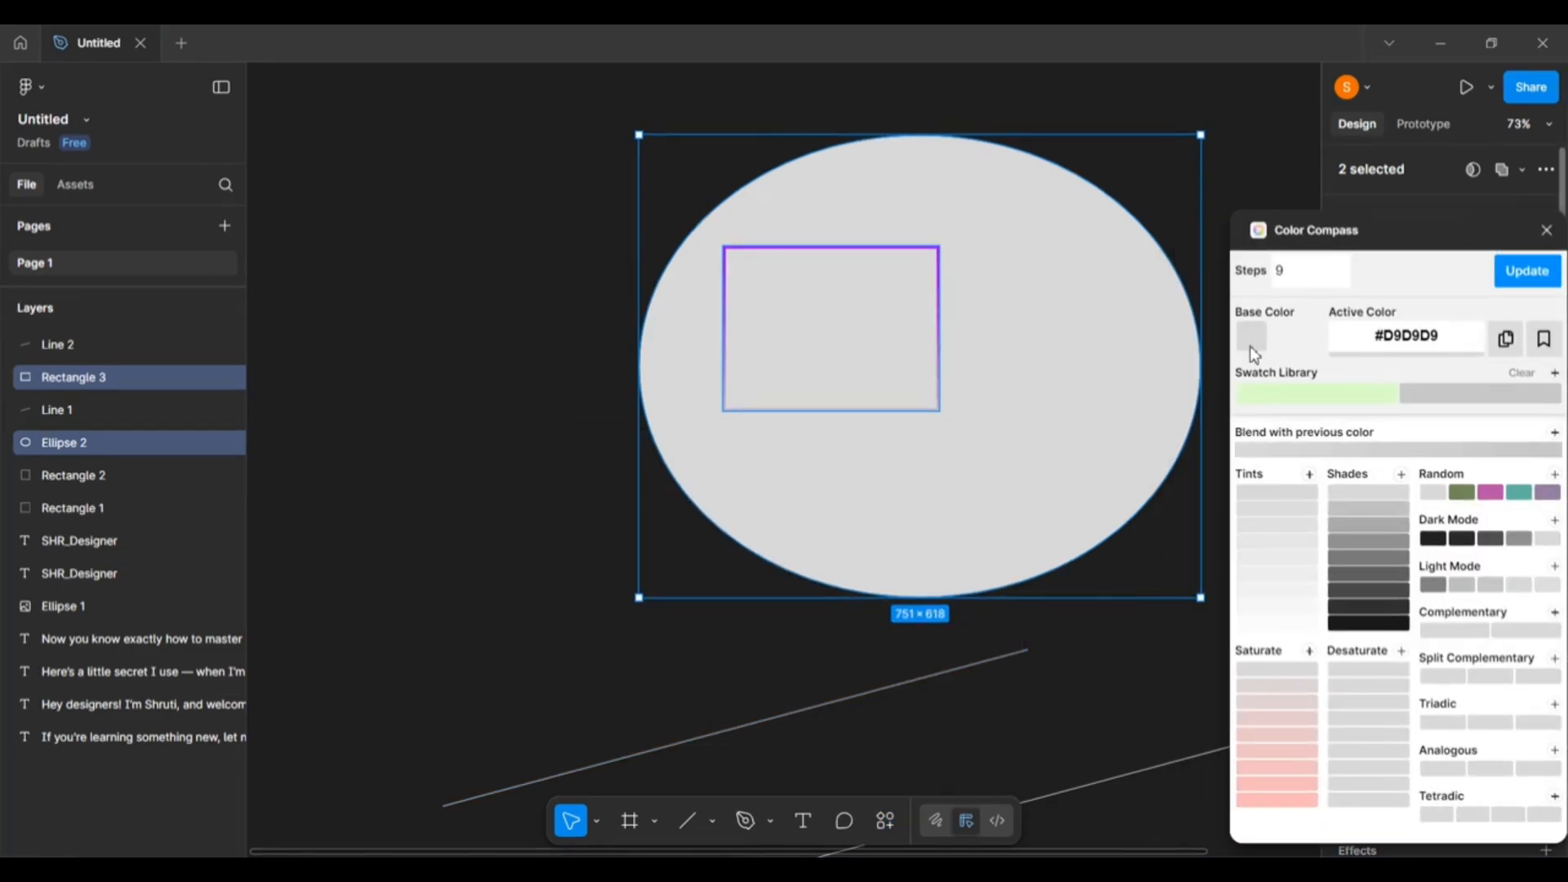
right_click(434, 397)
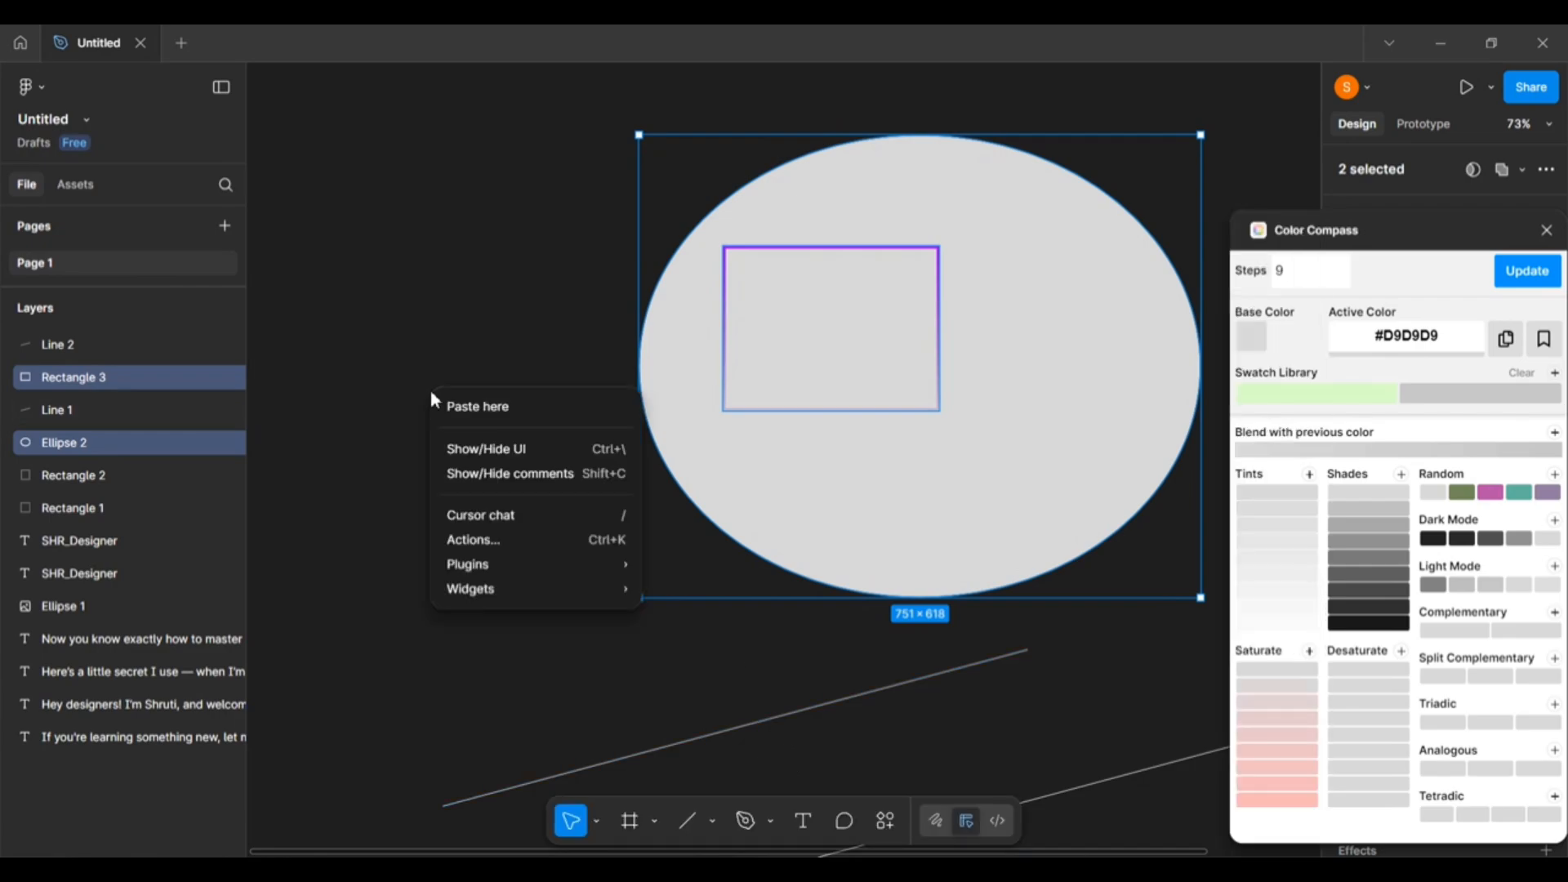
mouse_move(546, 572)
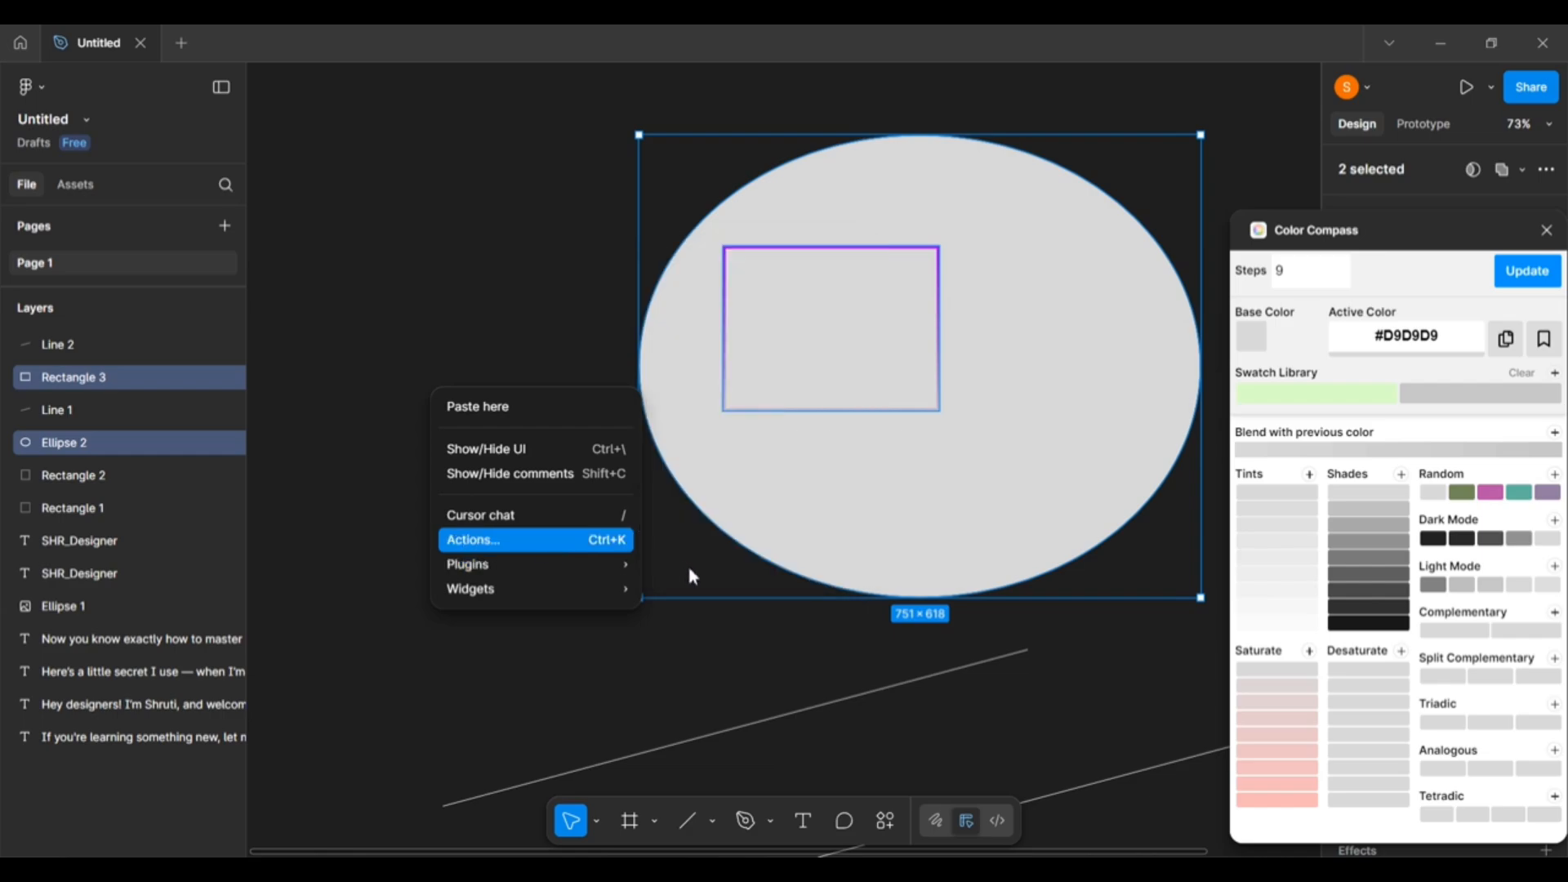
mouse_move(609, 565)
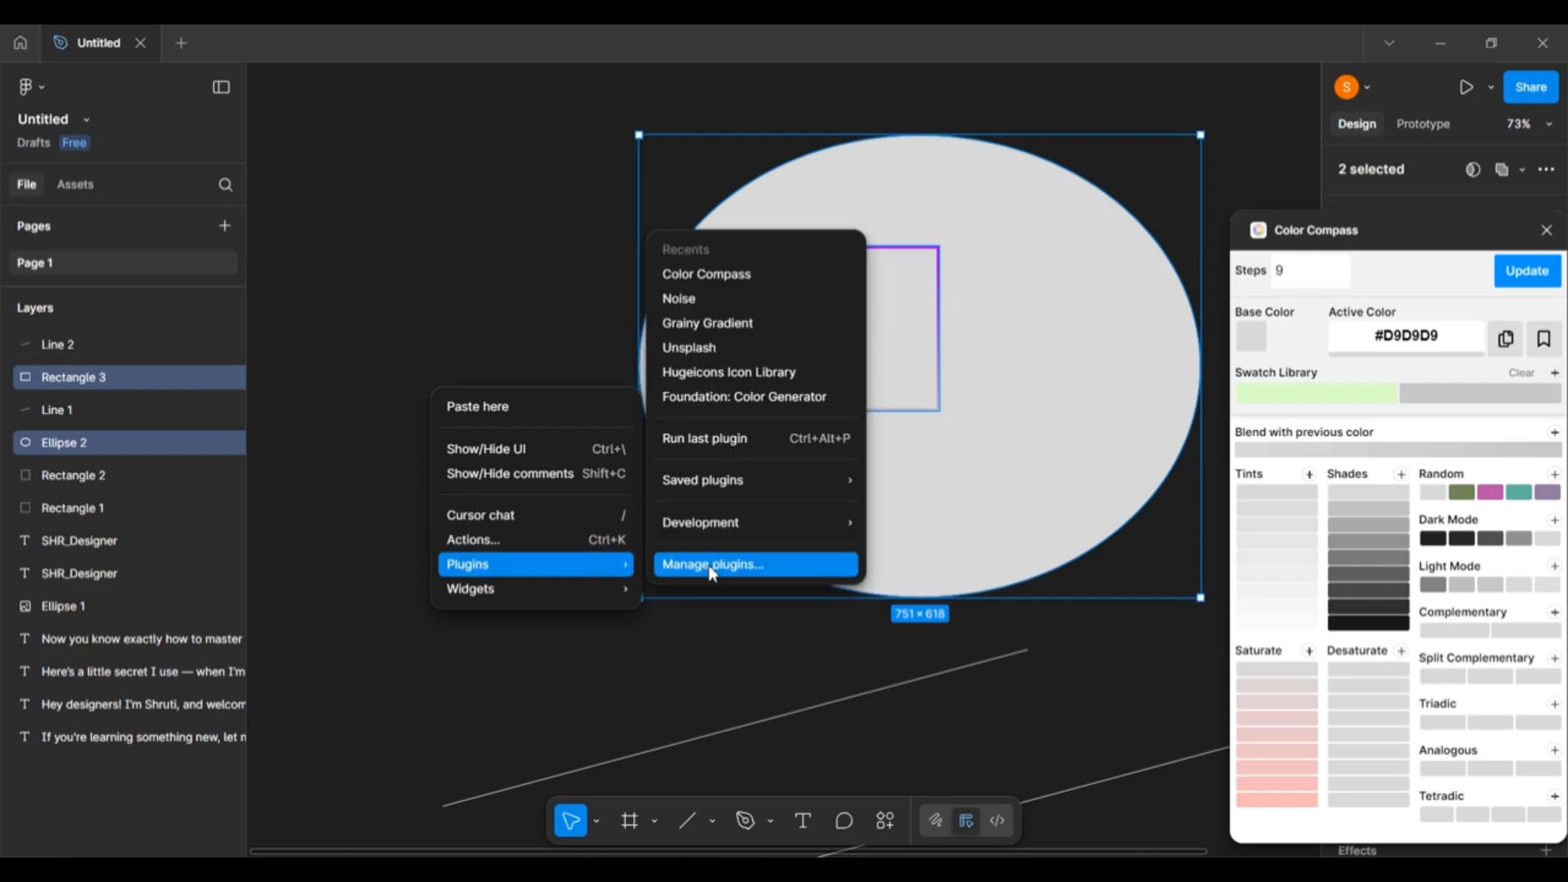
left_click(713, 573)
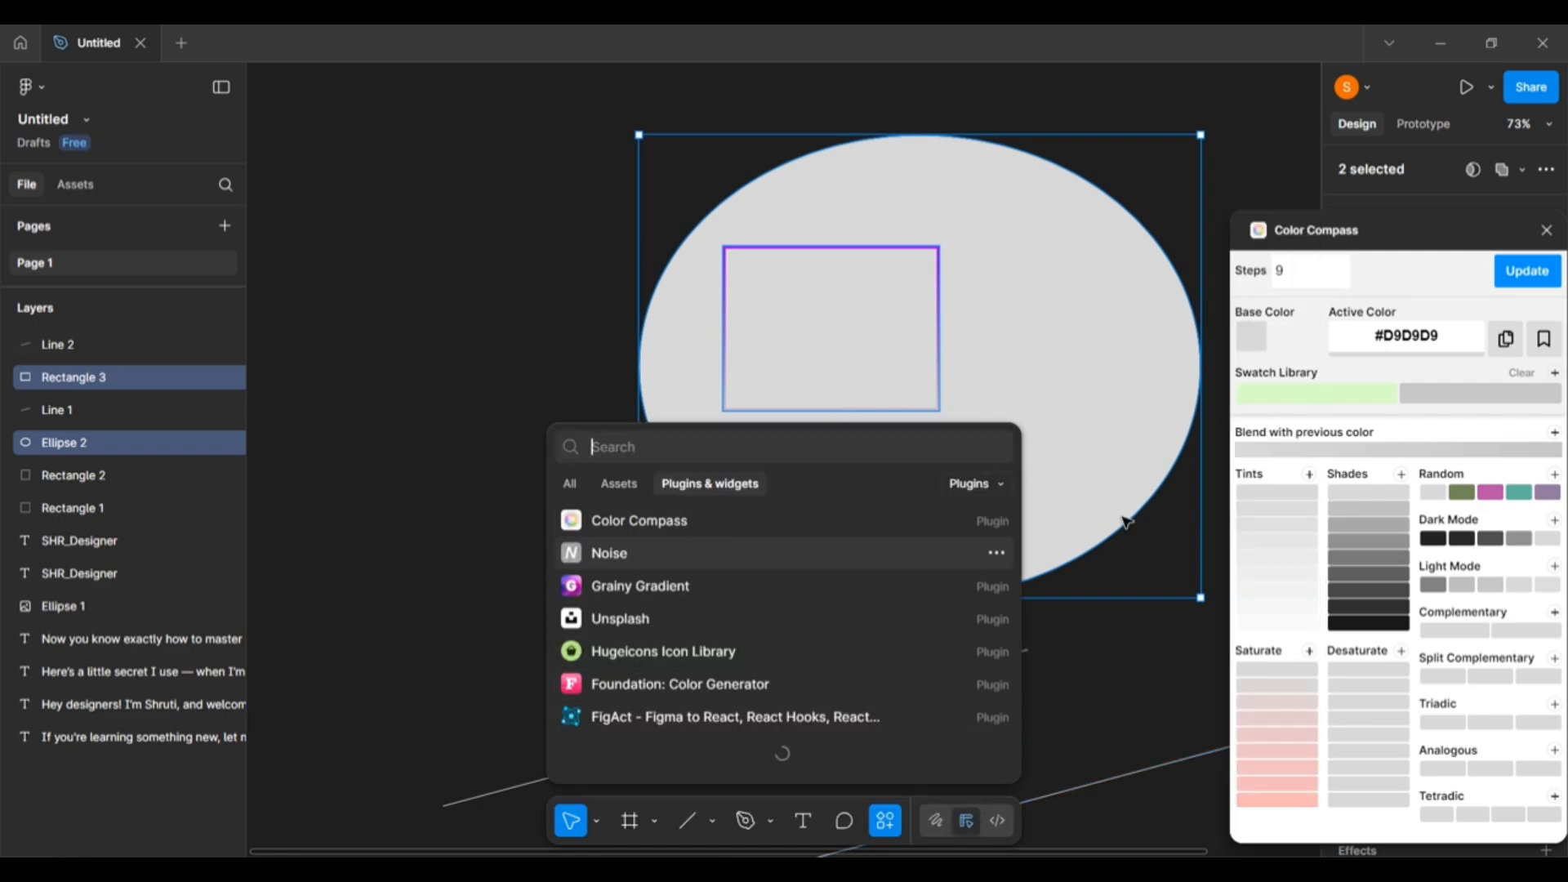
left_click(1103, 703)
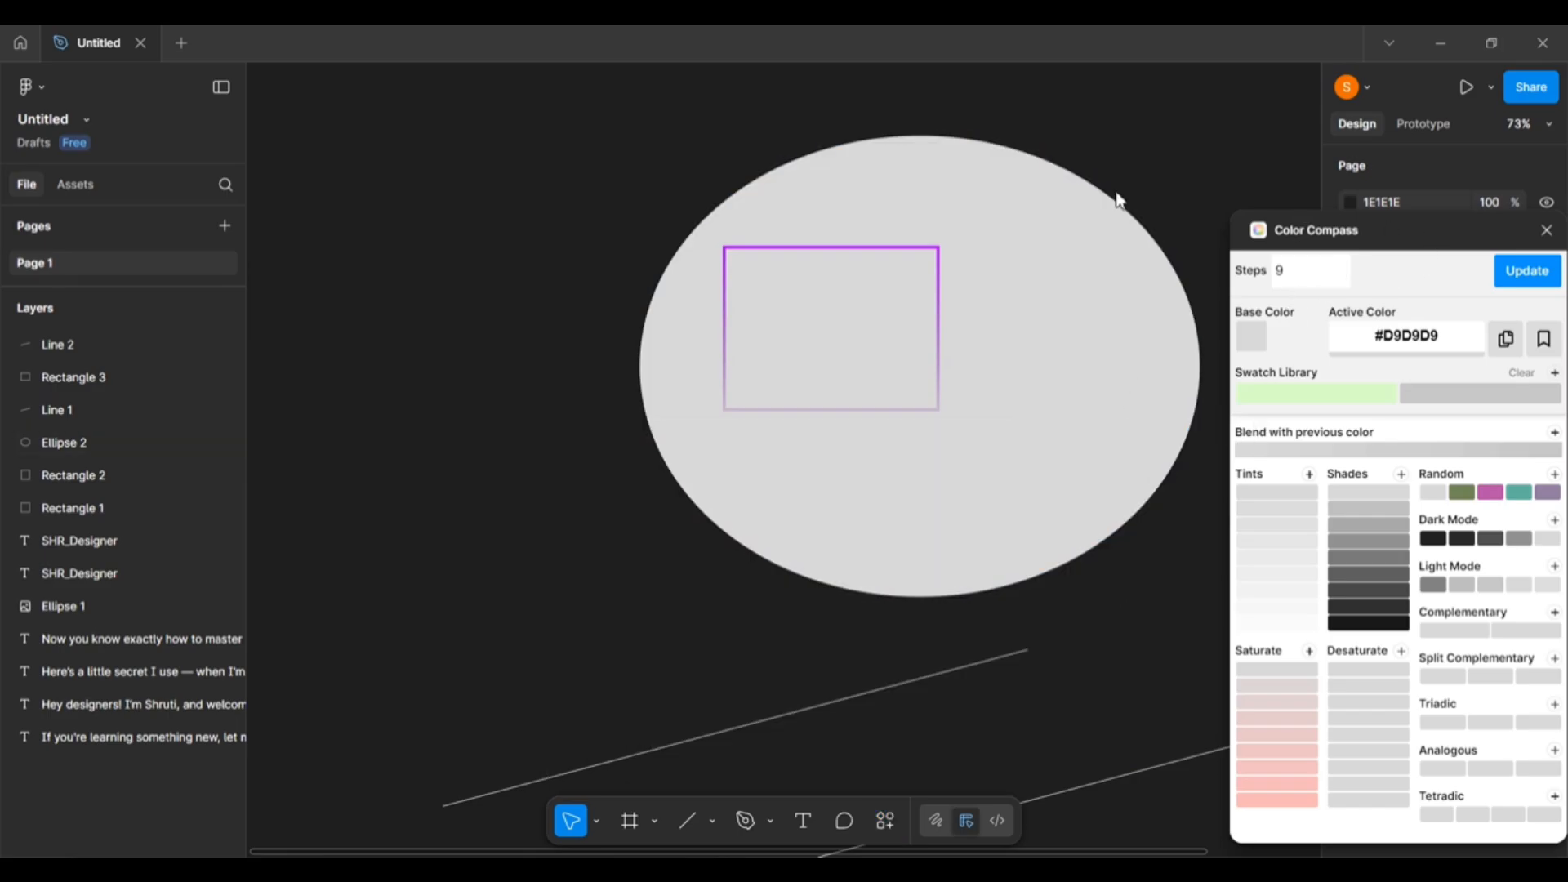
left_click_drag(1426, 232, 471, 98)
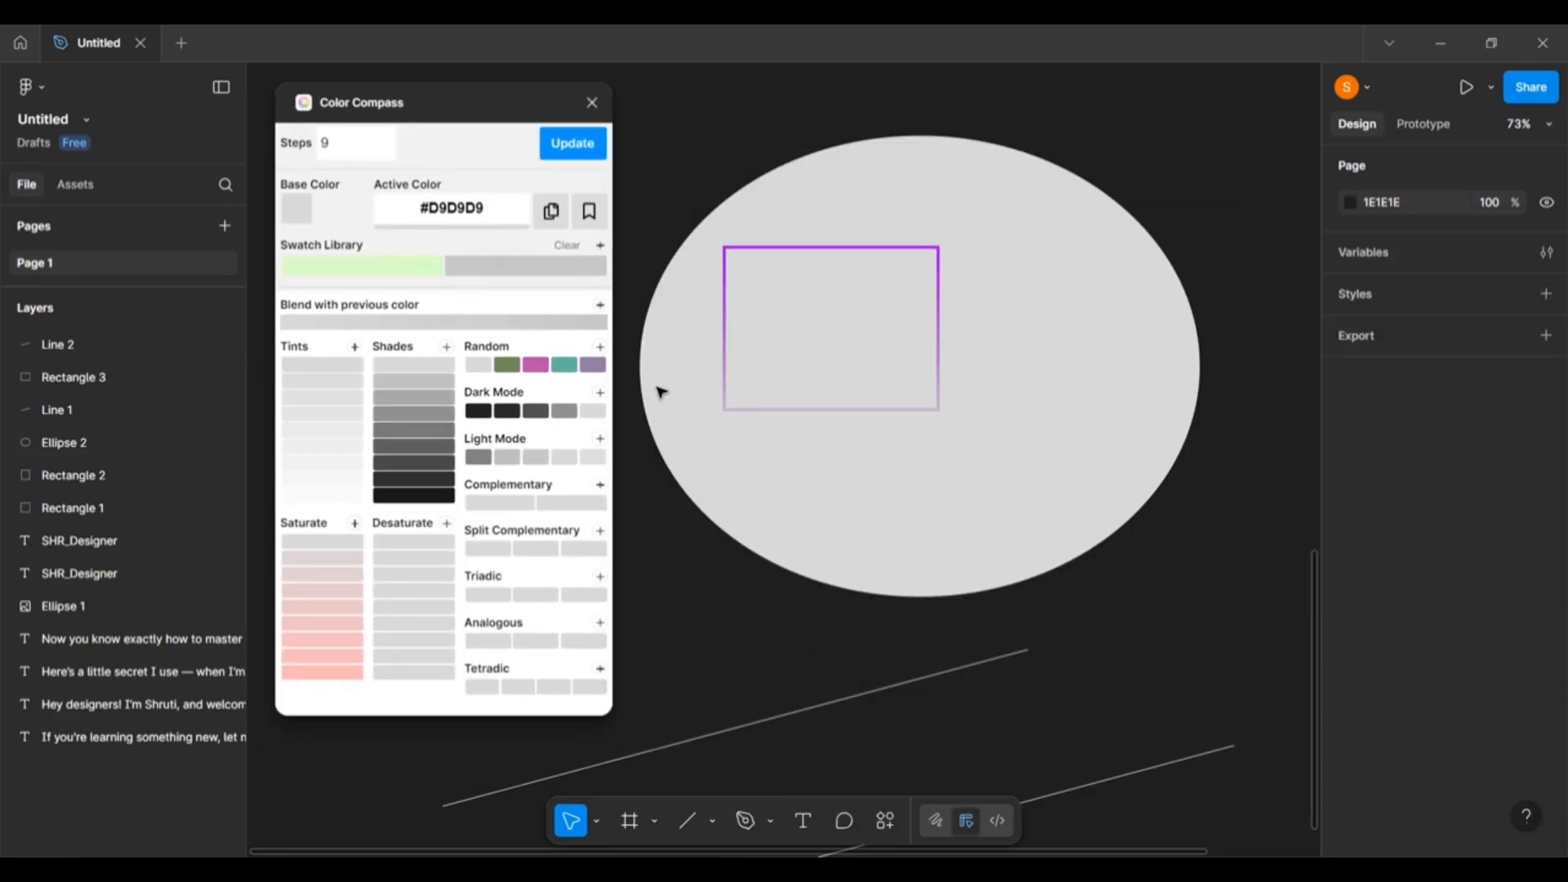
Make the large ellipse's outline and fill red (FF0000).
left_click(1045, 481)
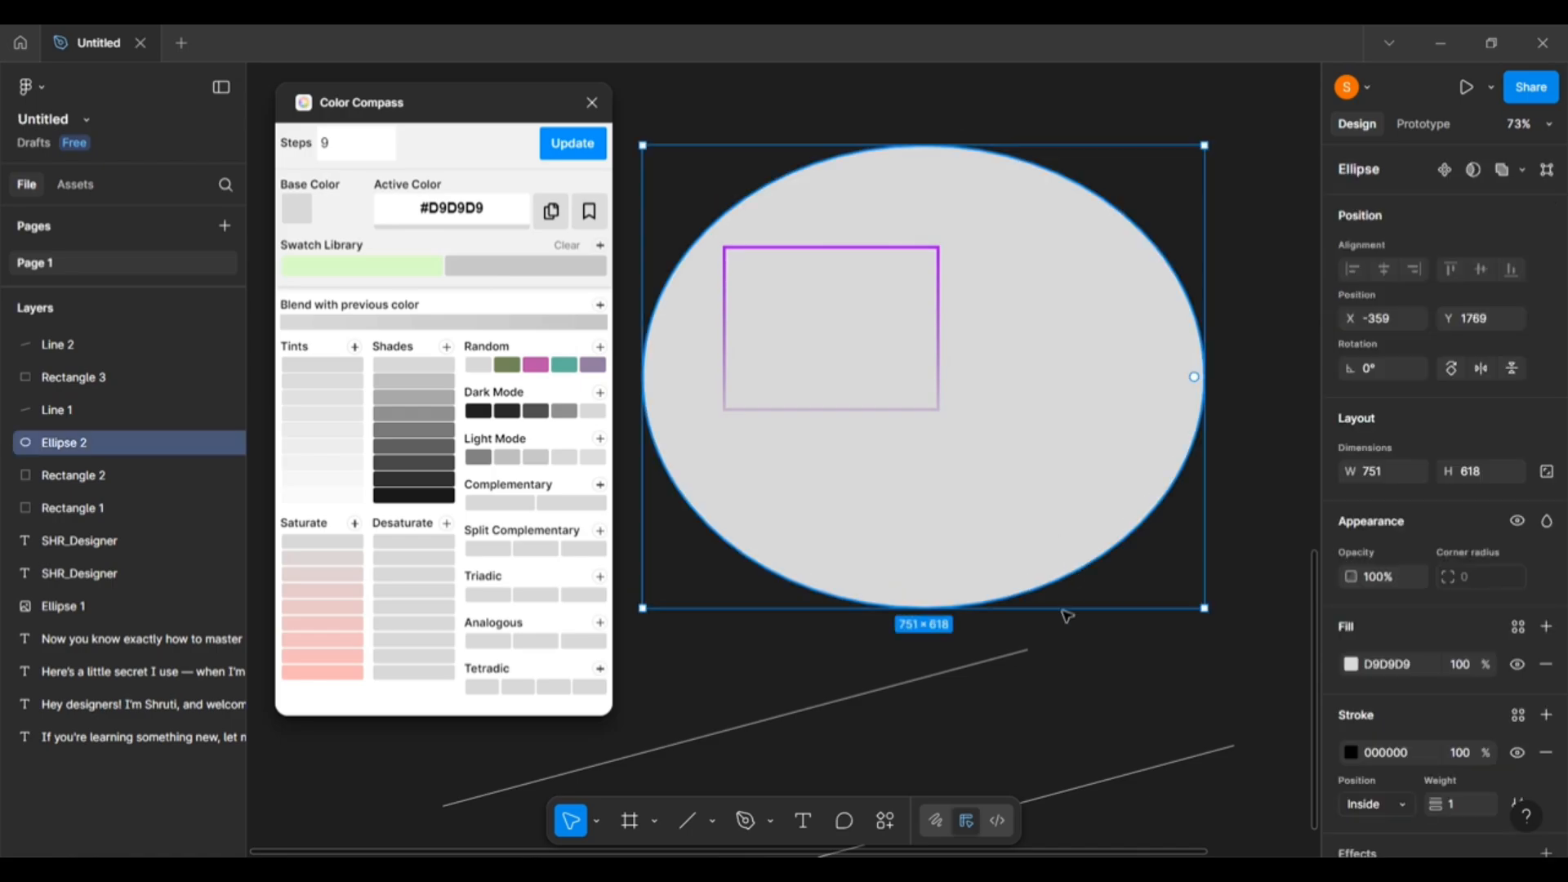
left_click(1352, 752)
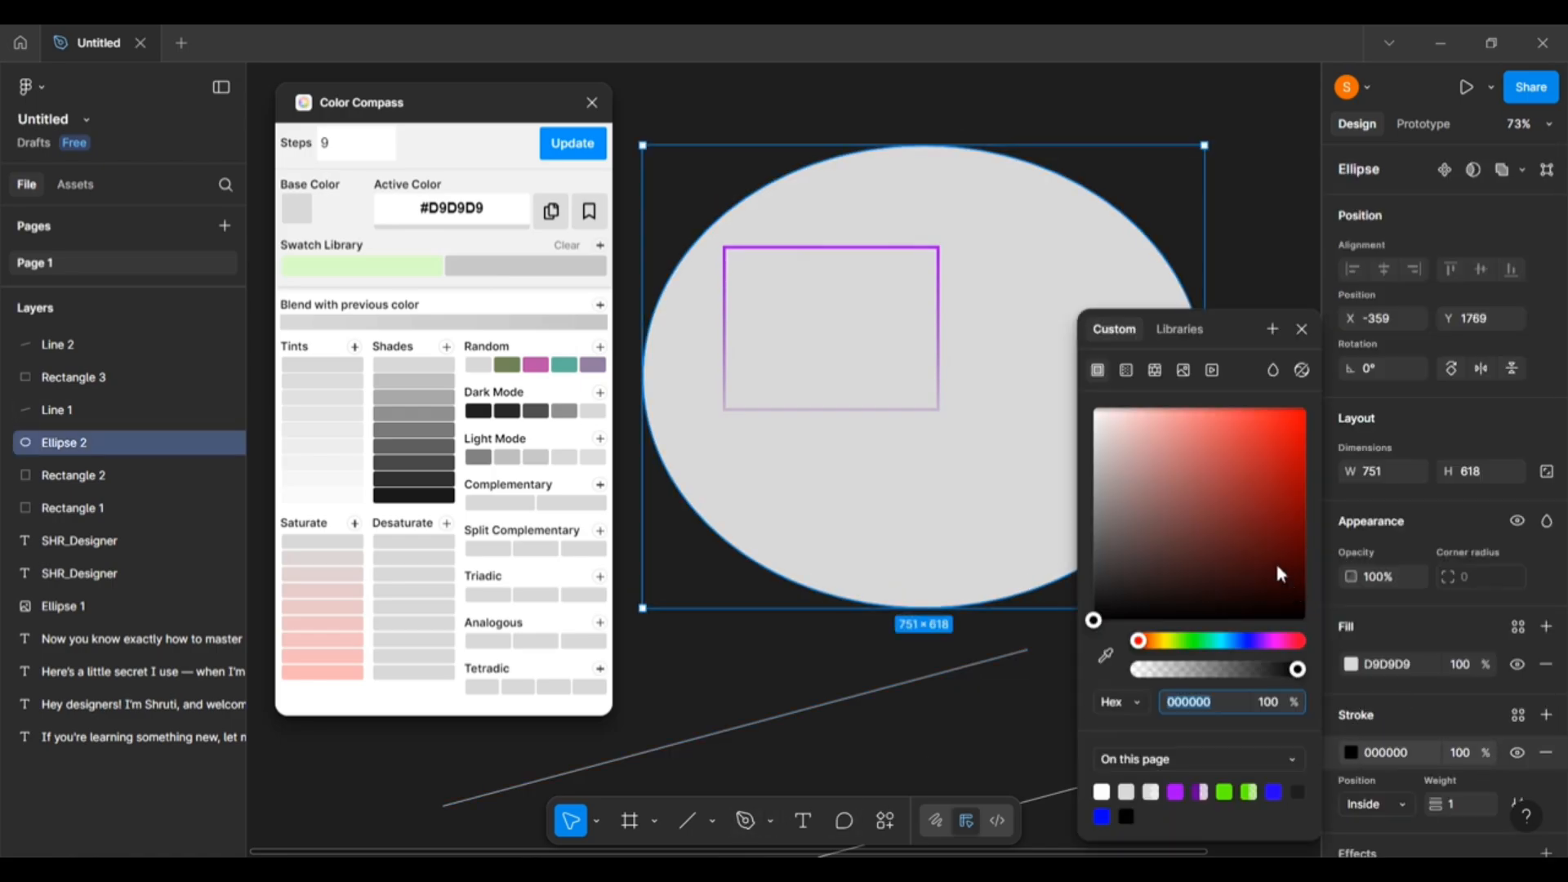
left_click_drag(1222, 515, 1330, 385)
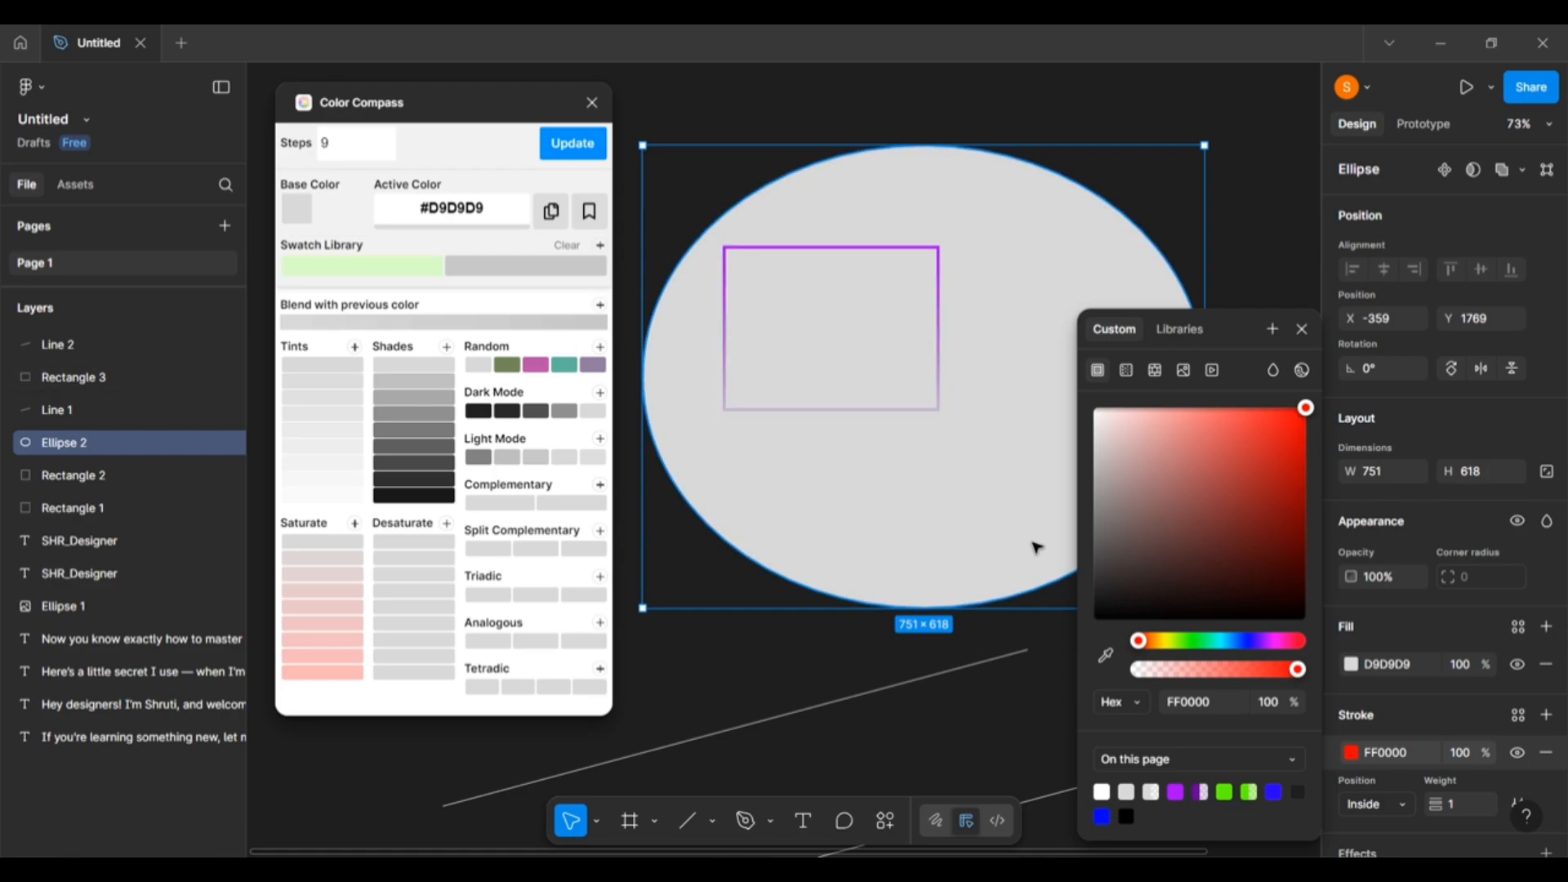
left_click(845, 742)
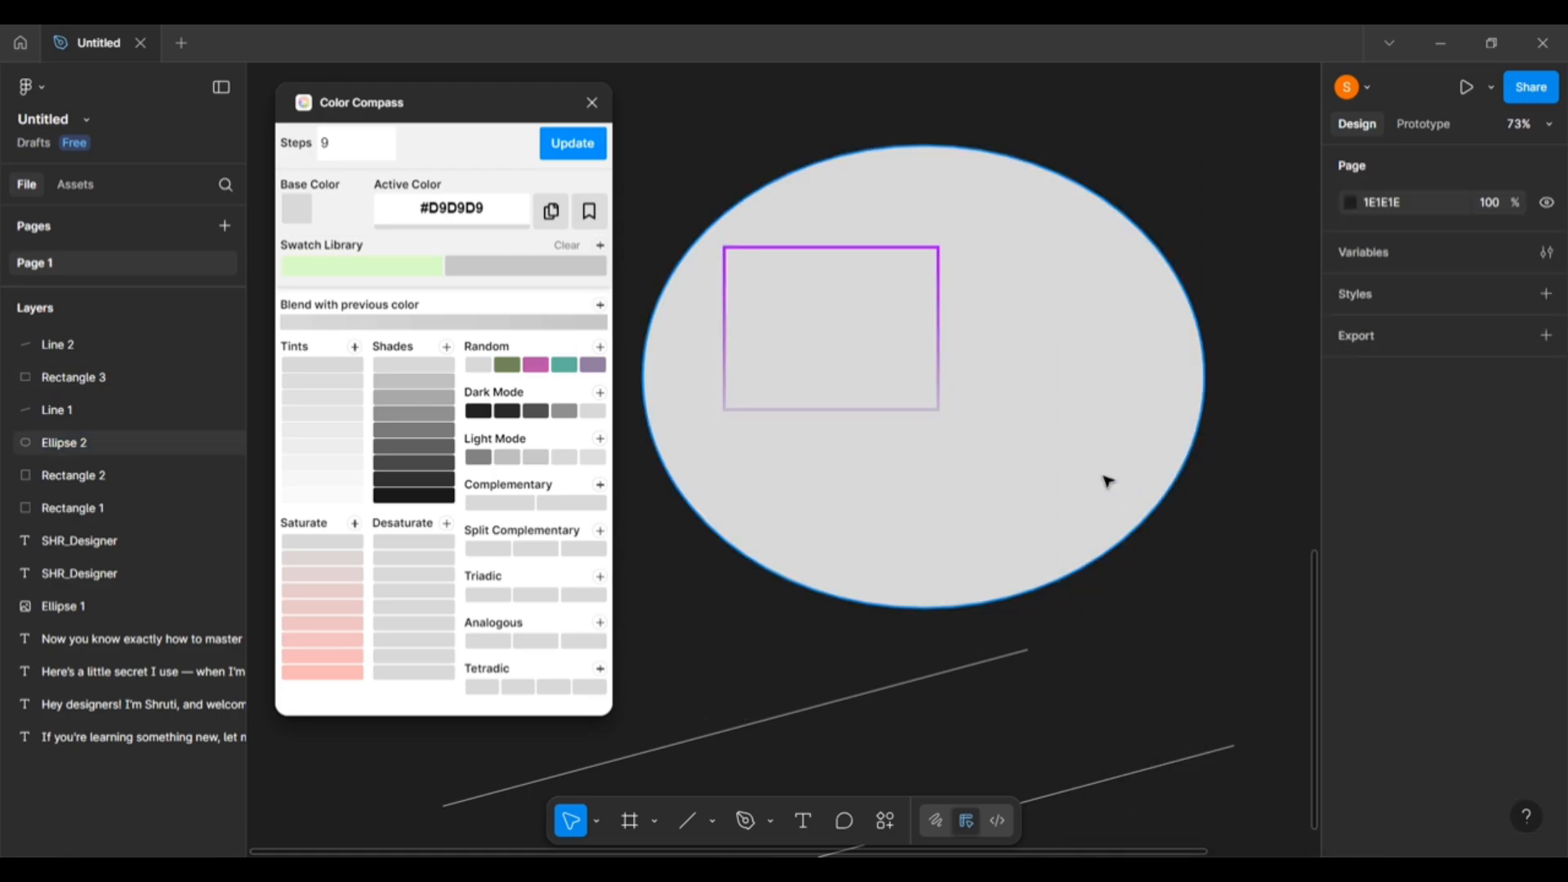
left_click(1105, 479)
left_click(1352, 754)
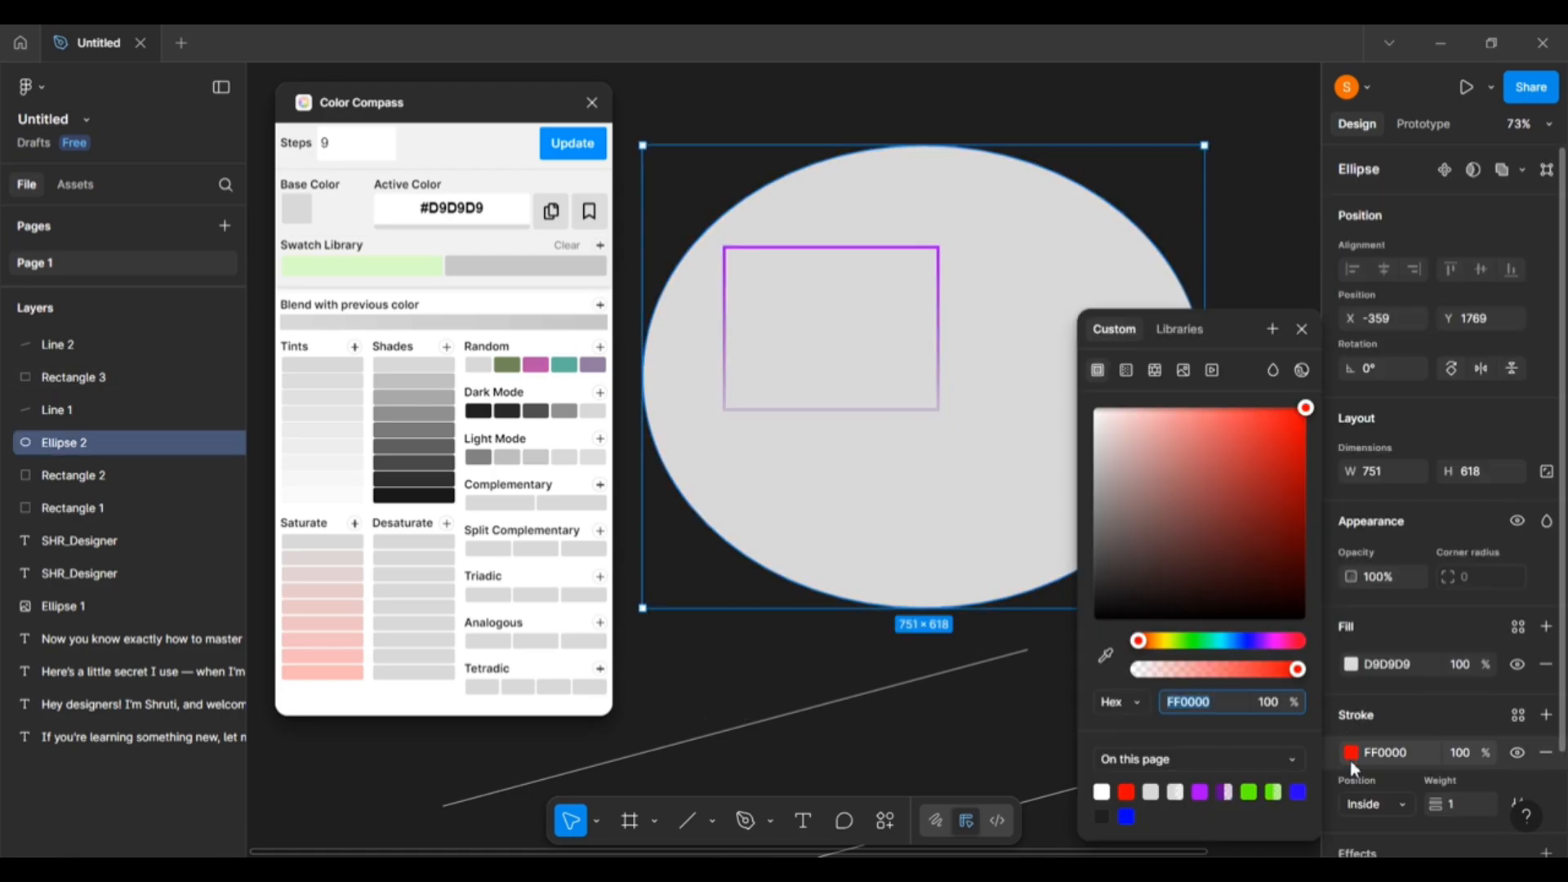
left_click(1354, 665)
left_click_drag(1217, 564, 1305, 407)
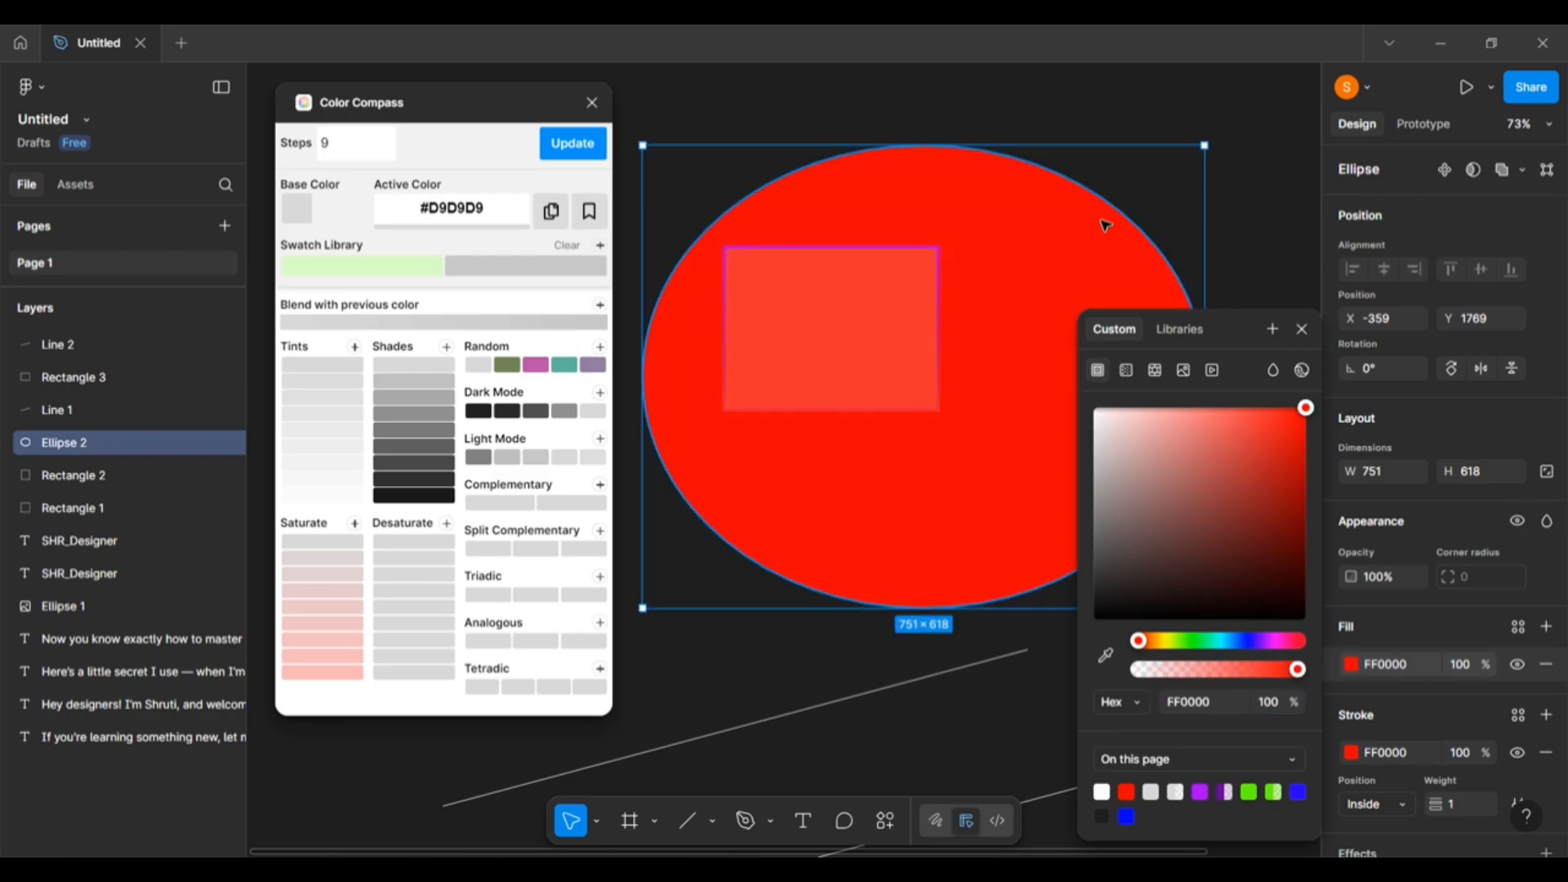
left_click(1150, 122)
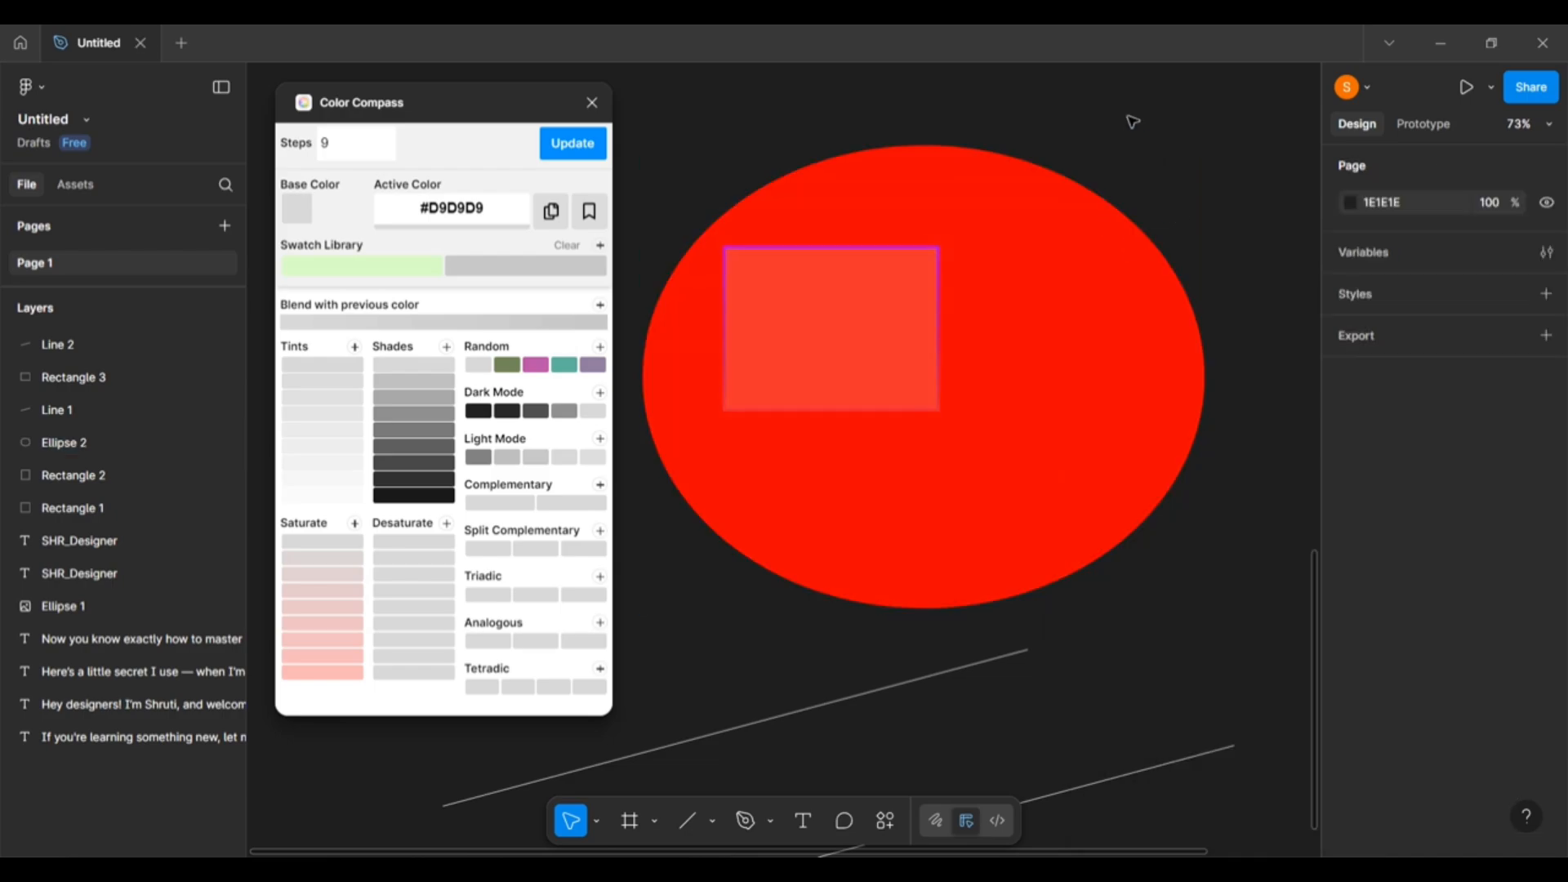
Move the red ellipse and inner rectangle together, then open the ellipse's fill settings alone.
left_click(1103, 445)
left_click_drag(850, 283, 777, 278)
left_click(850, 256)
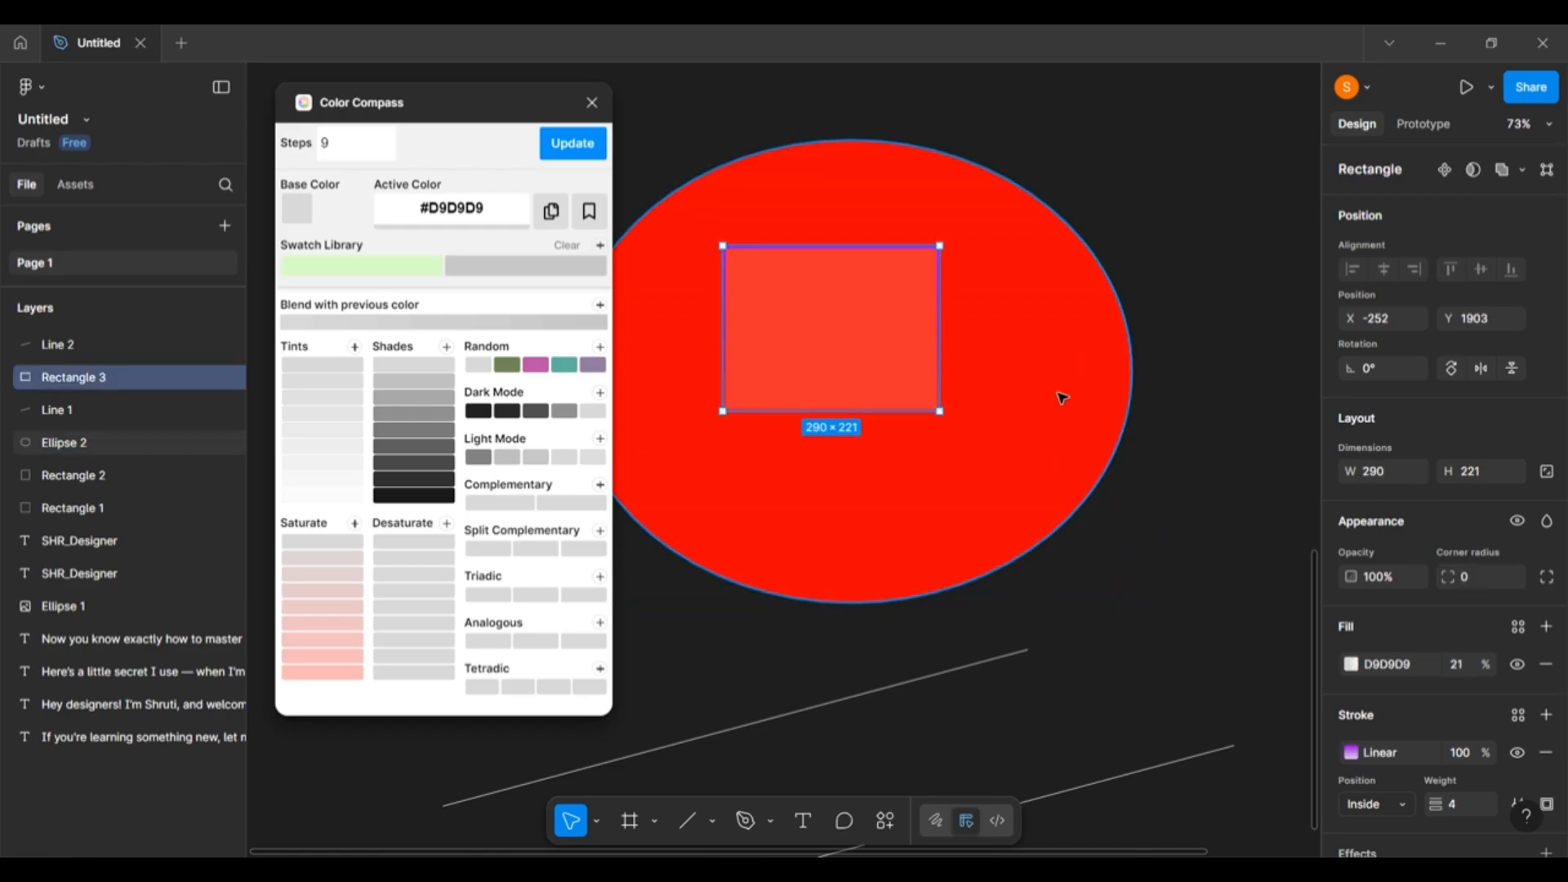
left_click(890, 160)
left_click(861, 325, "shift")
left_click_drag(861, 325, 1015, 357)
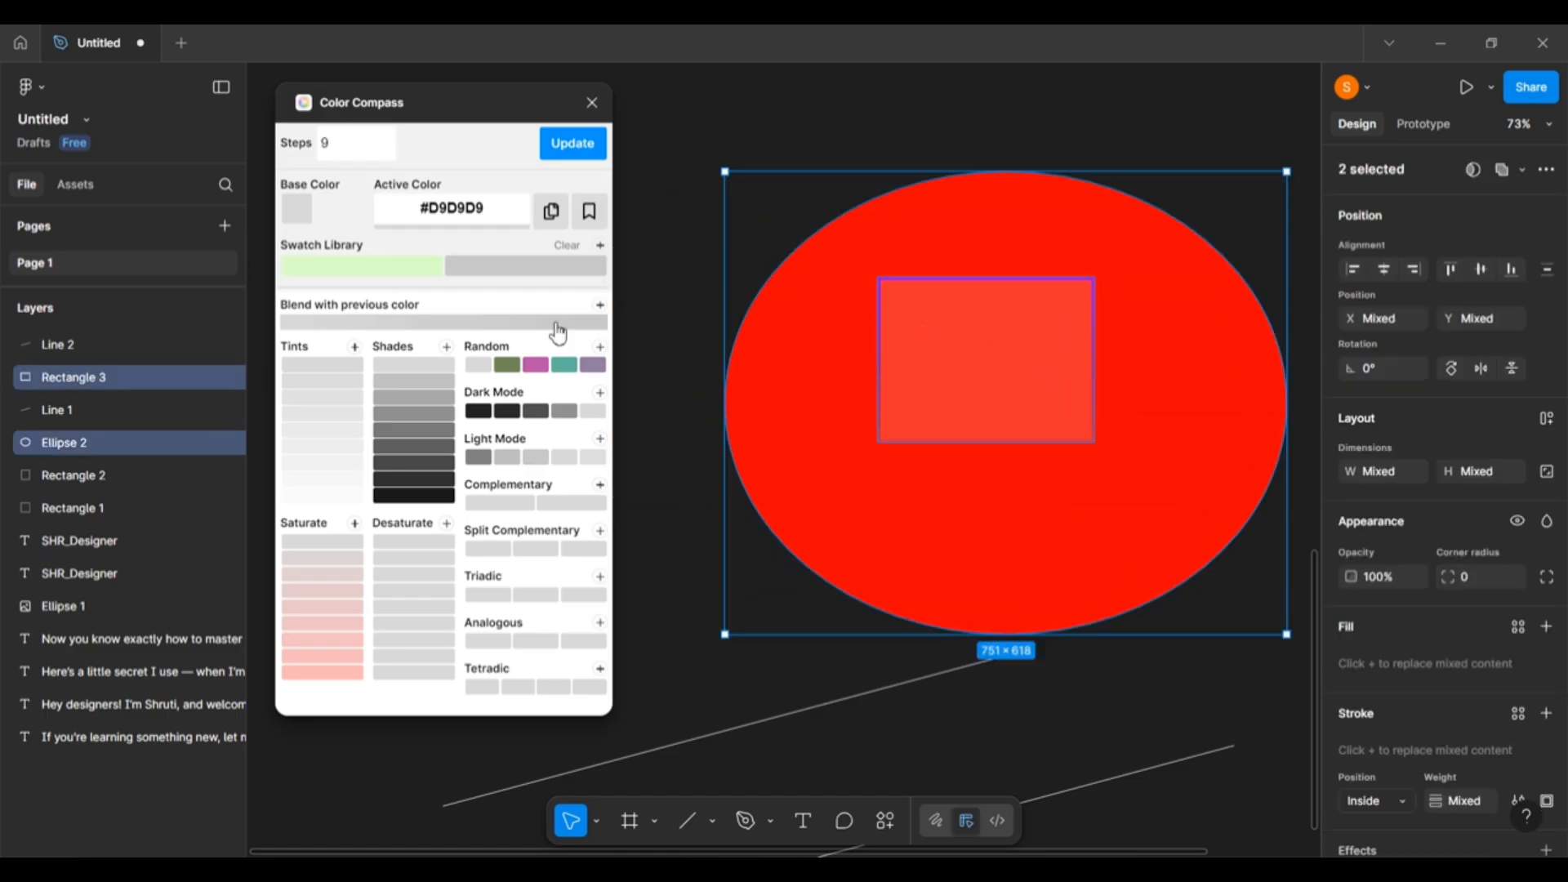
left_click(994, 519)
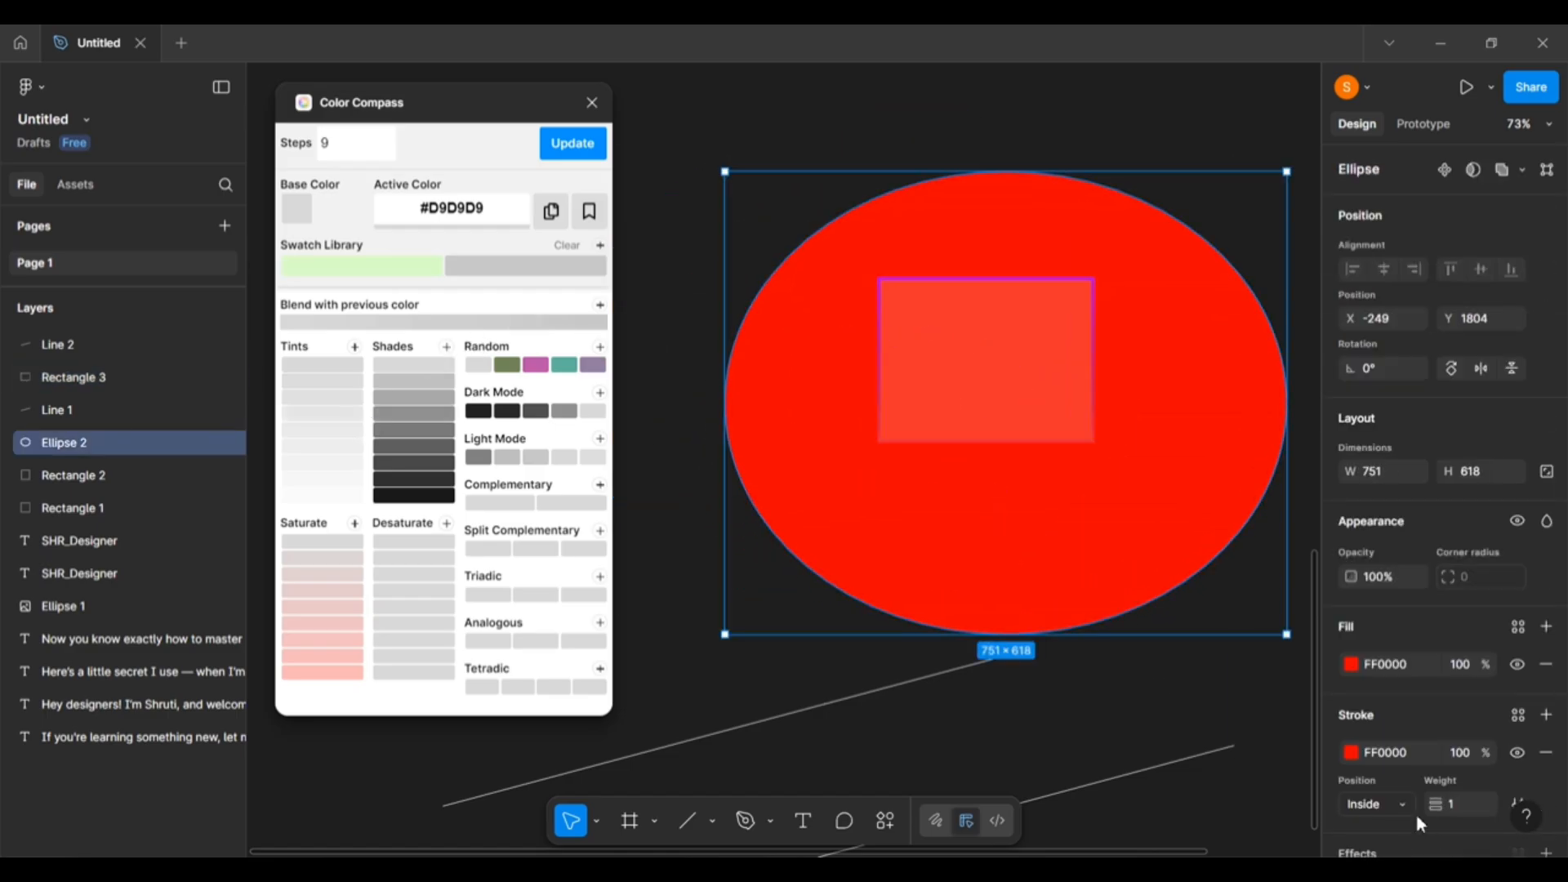
left_click(1350, 666)
key("ctrl+c")
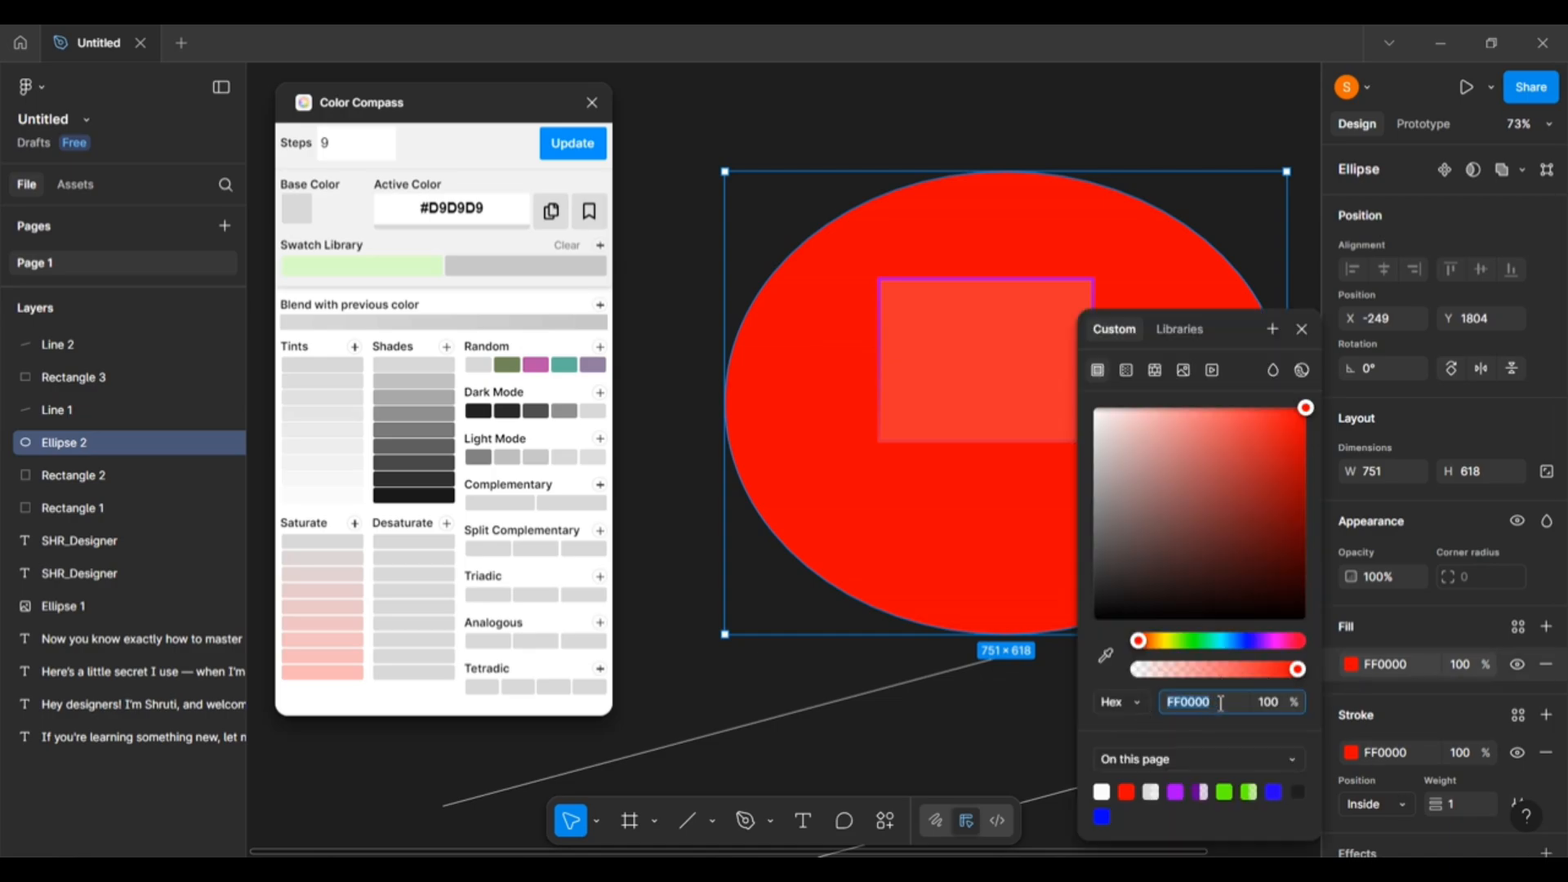
Replace Color Compass's active color D9D9D9 with FF0000 and generate palettes from it.
left_click(483, 210)
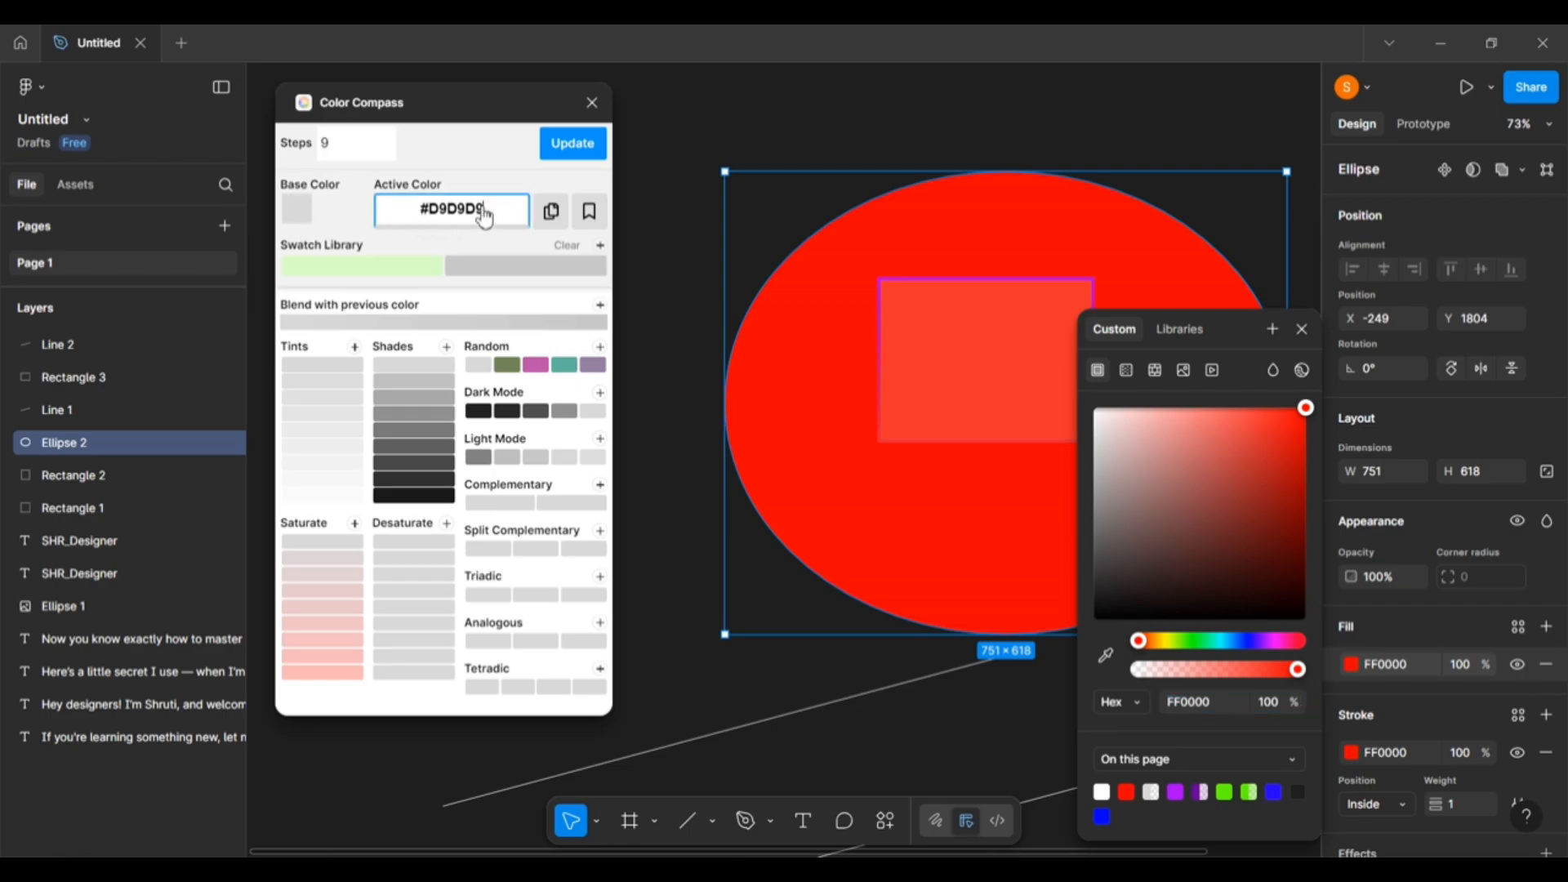
left_click_drag(500, 210, 420, 214)
key("ctrl+v")
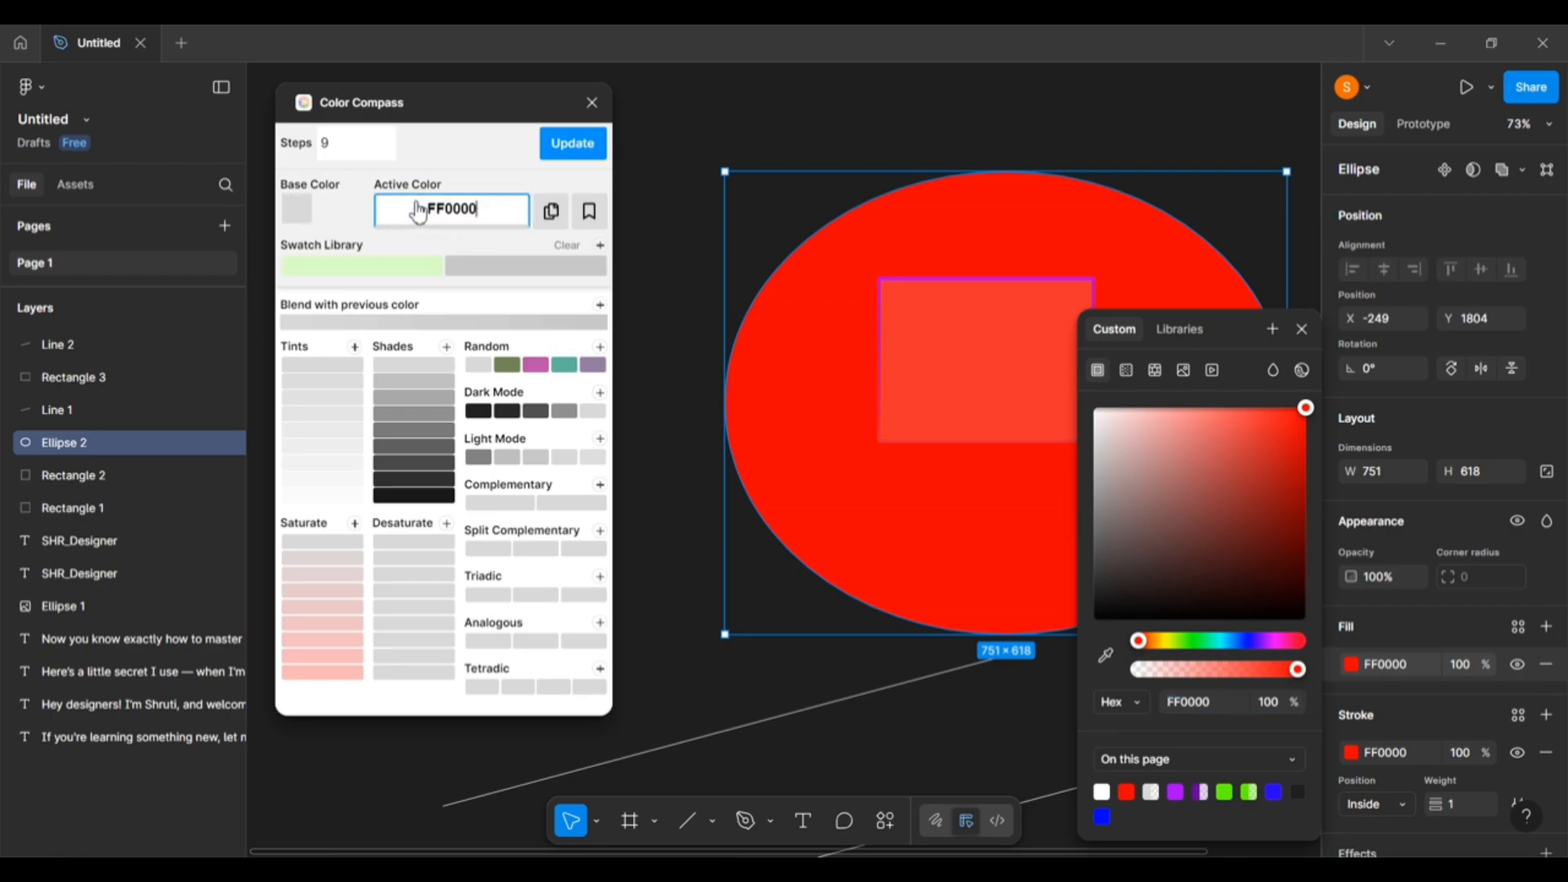
key("Return")
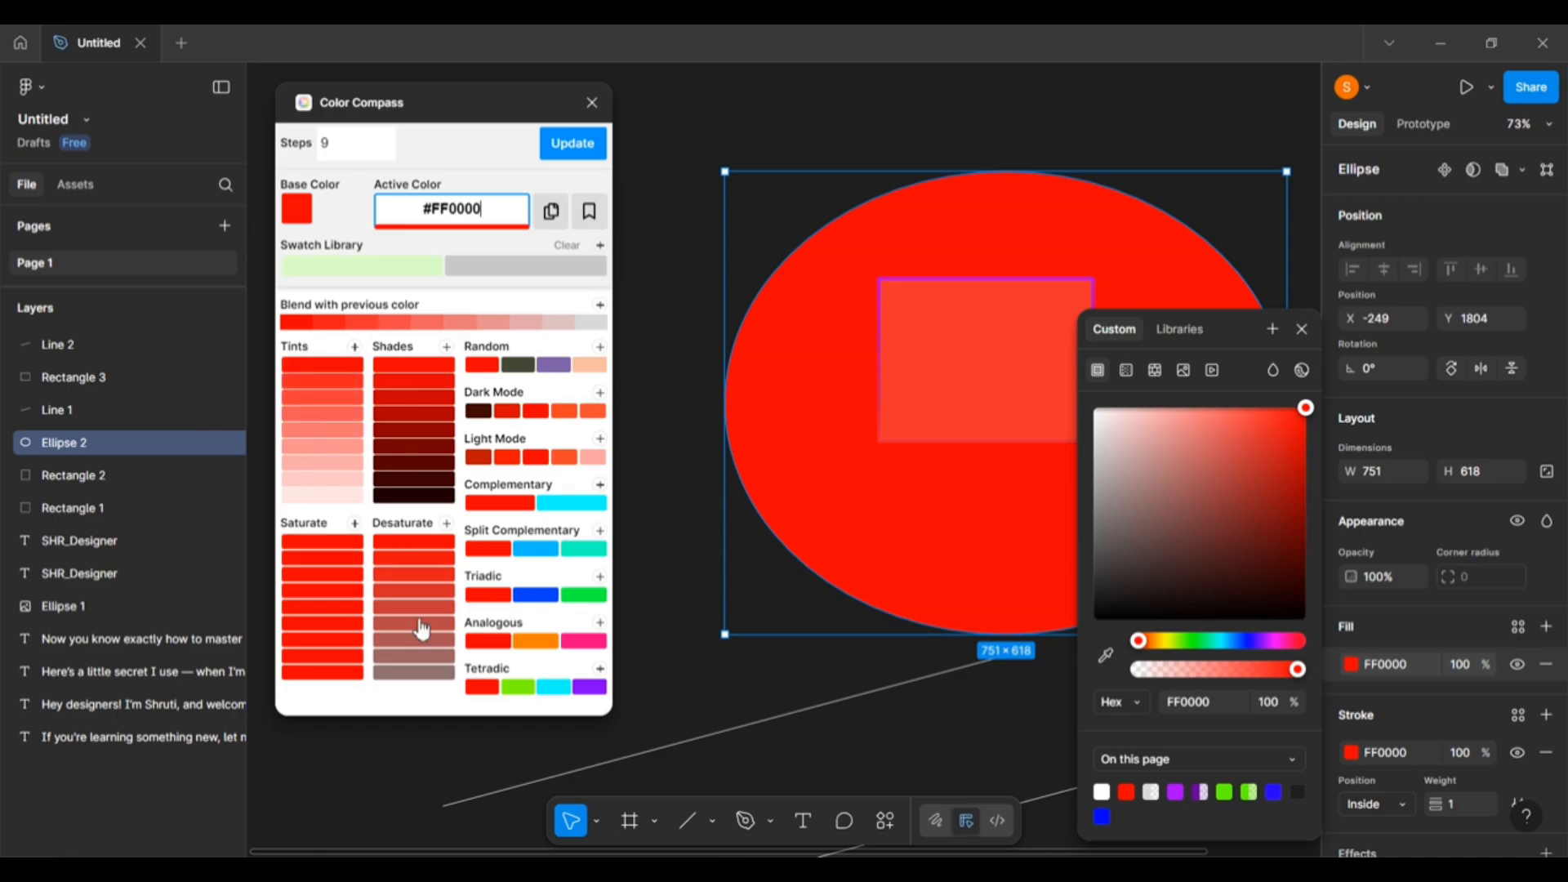
Change the ellipse fill to green 15FF00 and set it as Color Compass's active color.
left_click(1189, 641)
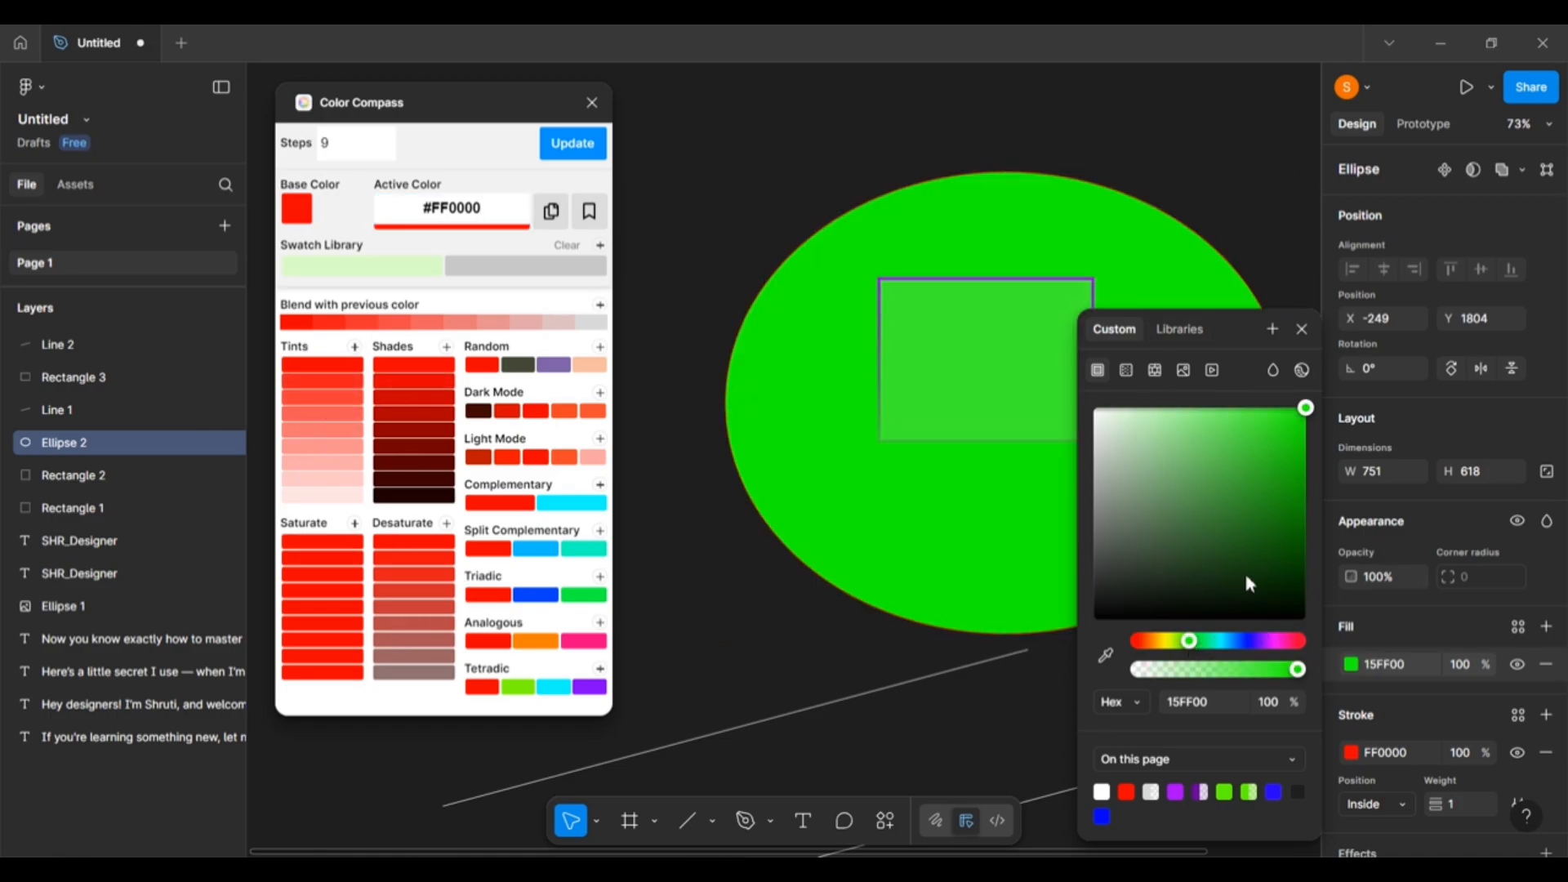
left_click(1209, 704)
key("ctrl+c")
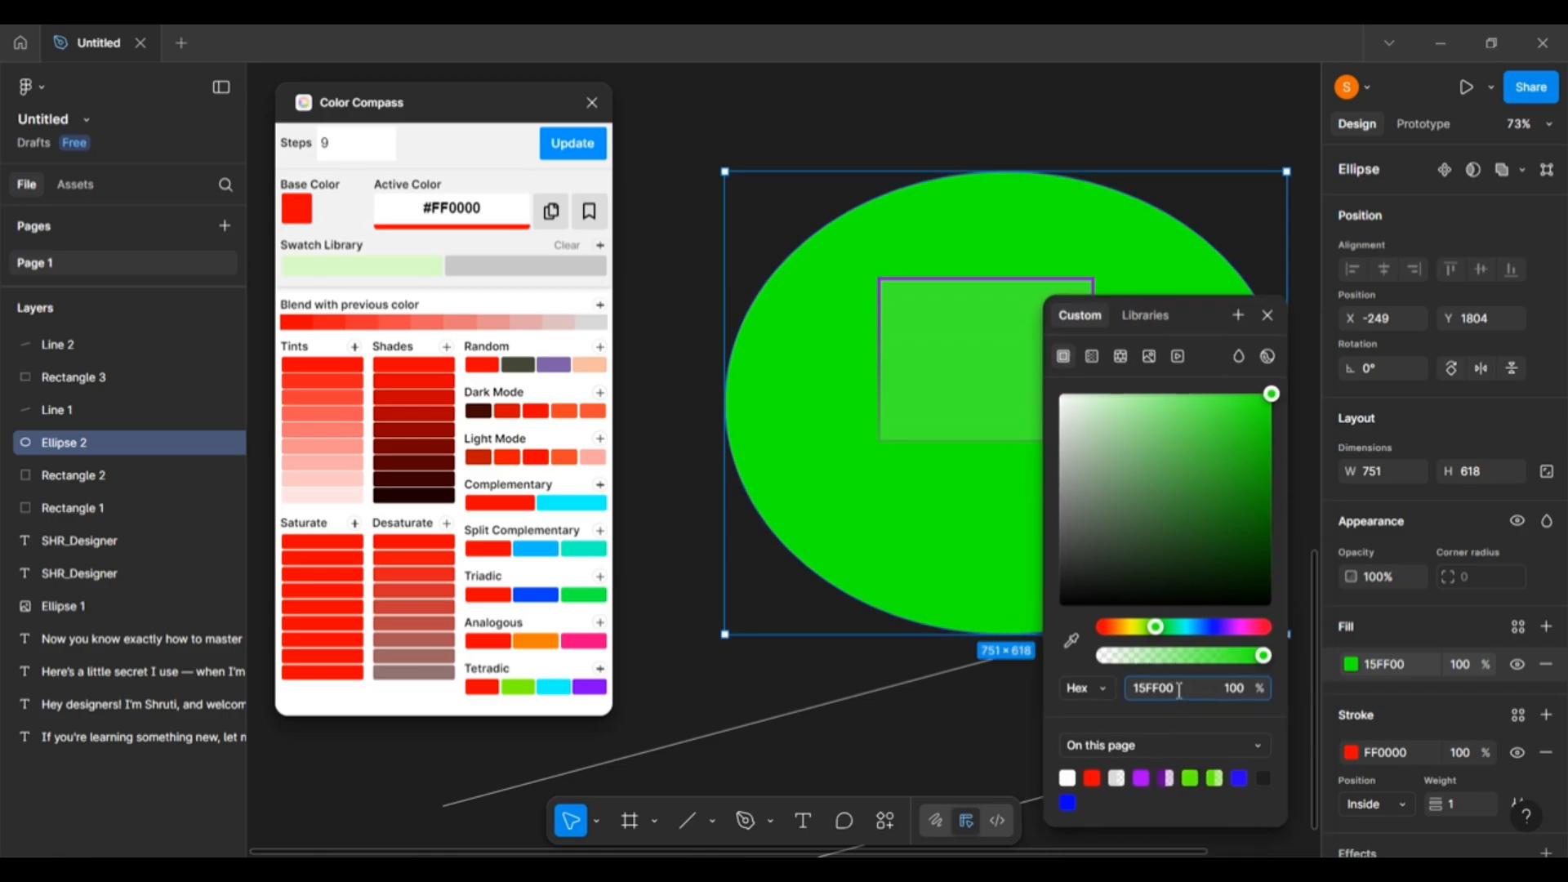
left_click(474, 214)
double_click(475, 214)
key("ctrl+v")
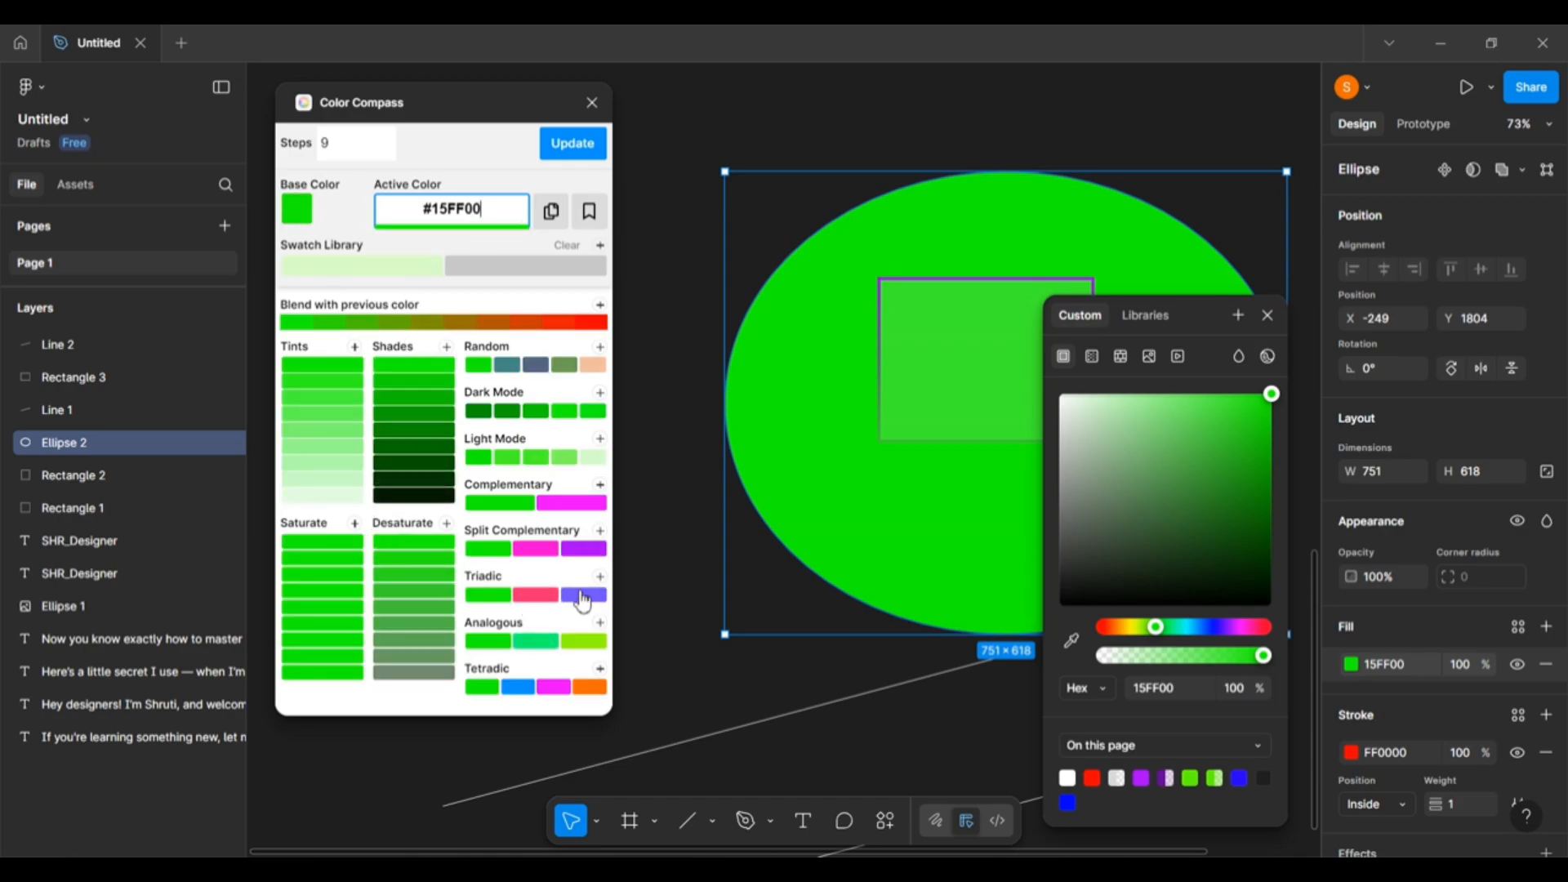
left_click_drag(1195, 313, 1316, 415)
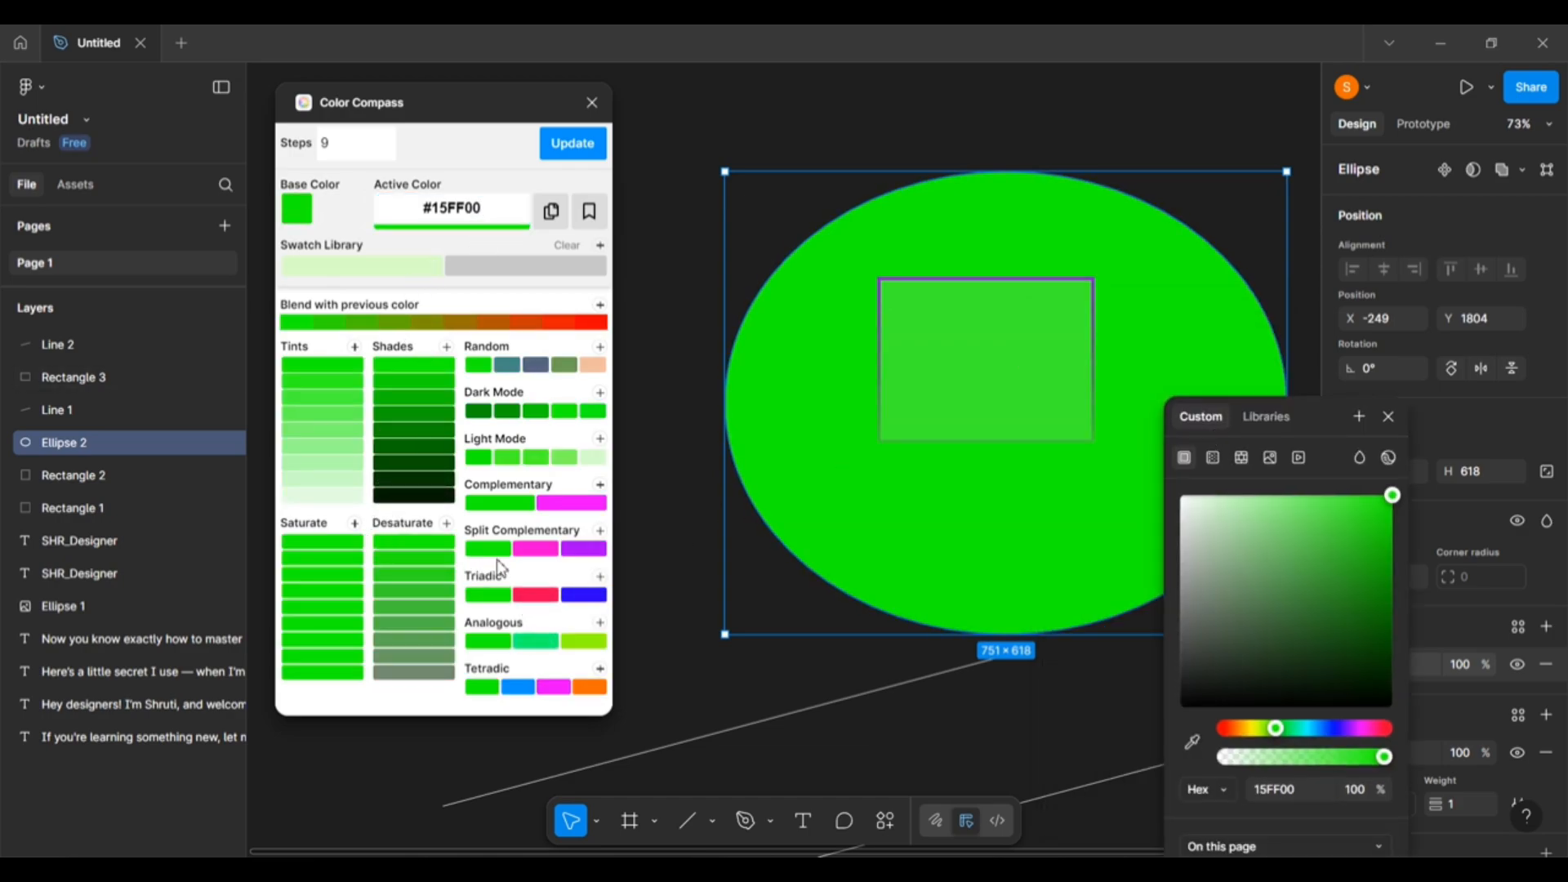
Add the Triadic swatches (green, pink, blue) above the ellipse and enlarge them to 686×478.
left_click(600, 577)
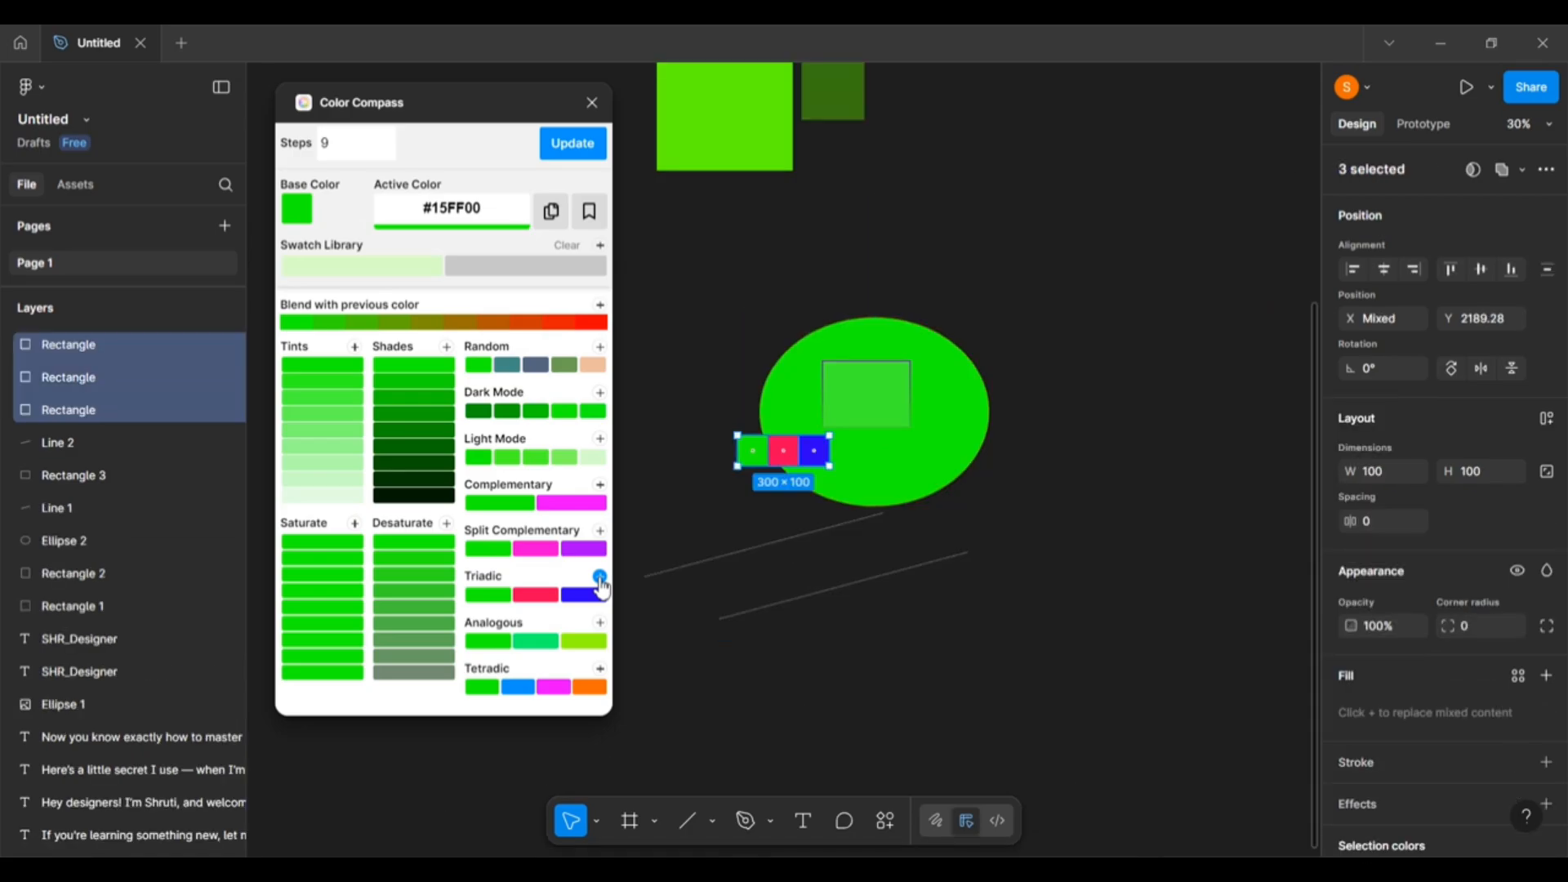
left_click_drag(771, 457, 1039, 389)
left_click_drag(1004, 304, 1104, 240)
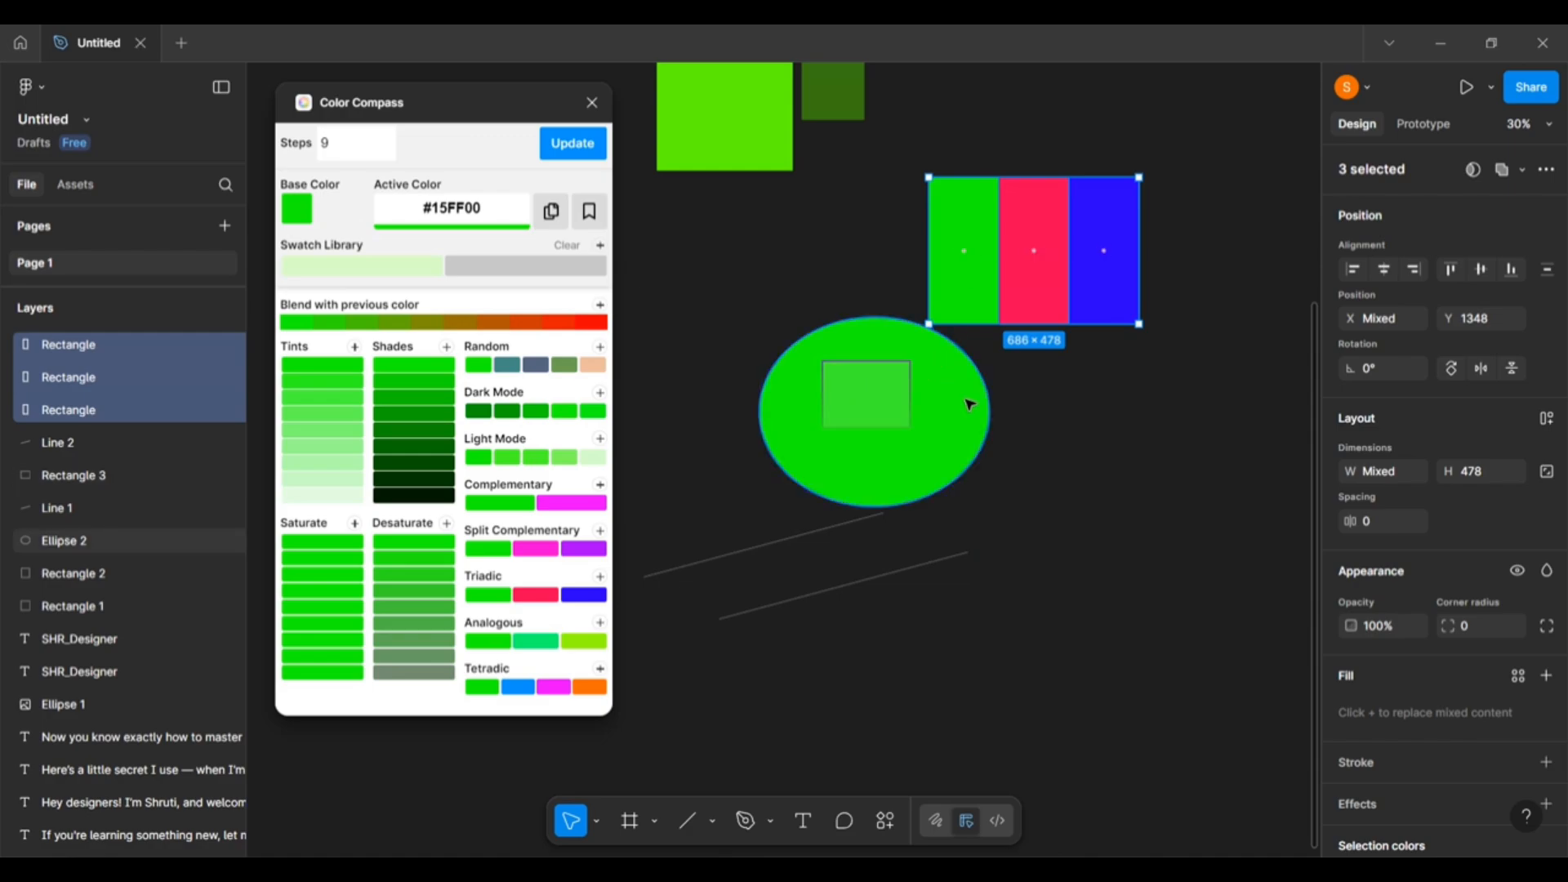
scroll(970, 405, "up", 4)
scroll(972, 404, "down", 2)
scroll(1055, 425, "up", 3)
scroll(1055, 425, "down", 2)
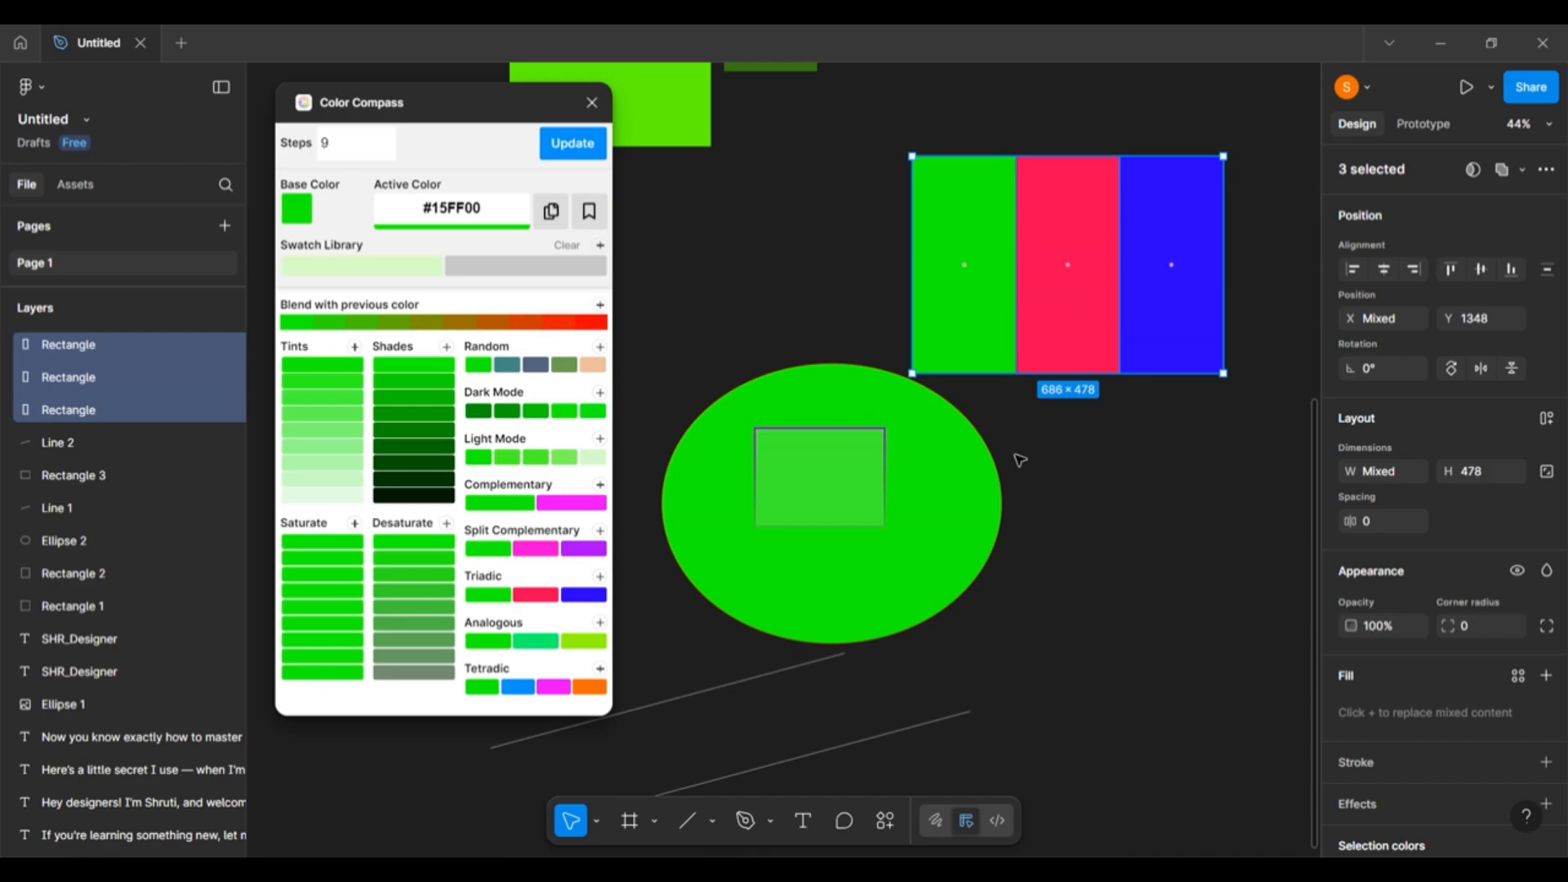
scroll(1020, 460, "up", 2)
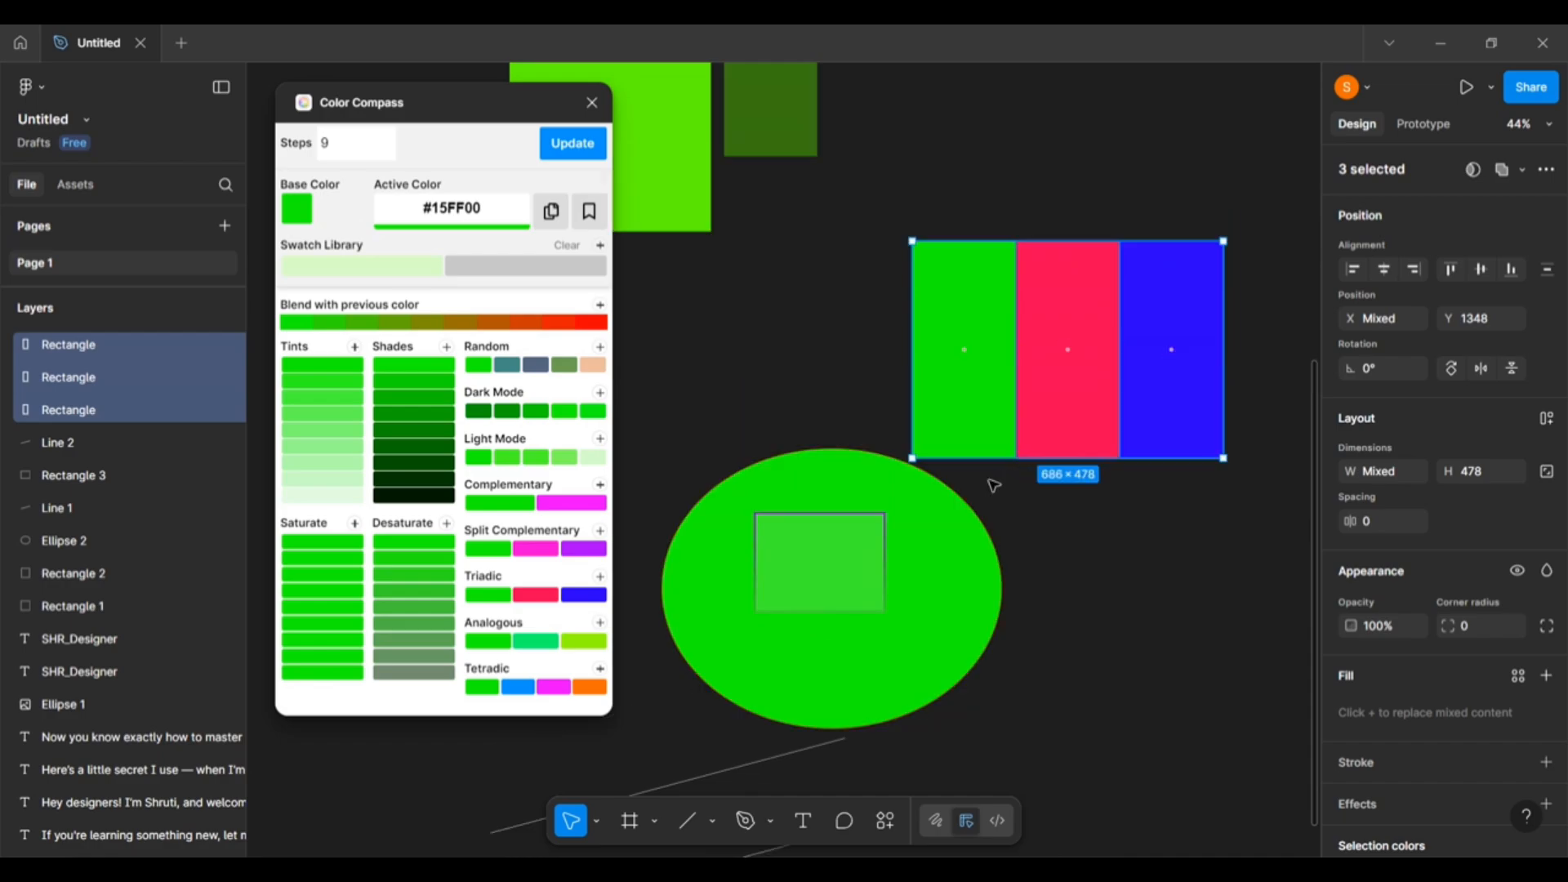
scroll(698, 429, "up", 12)
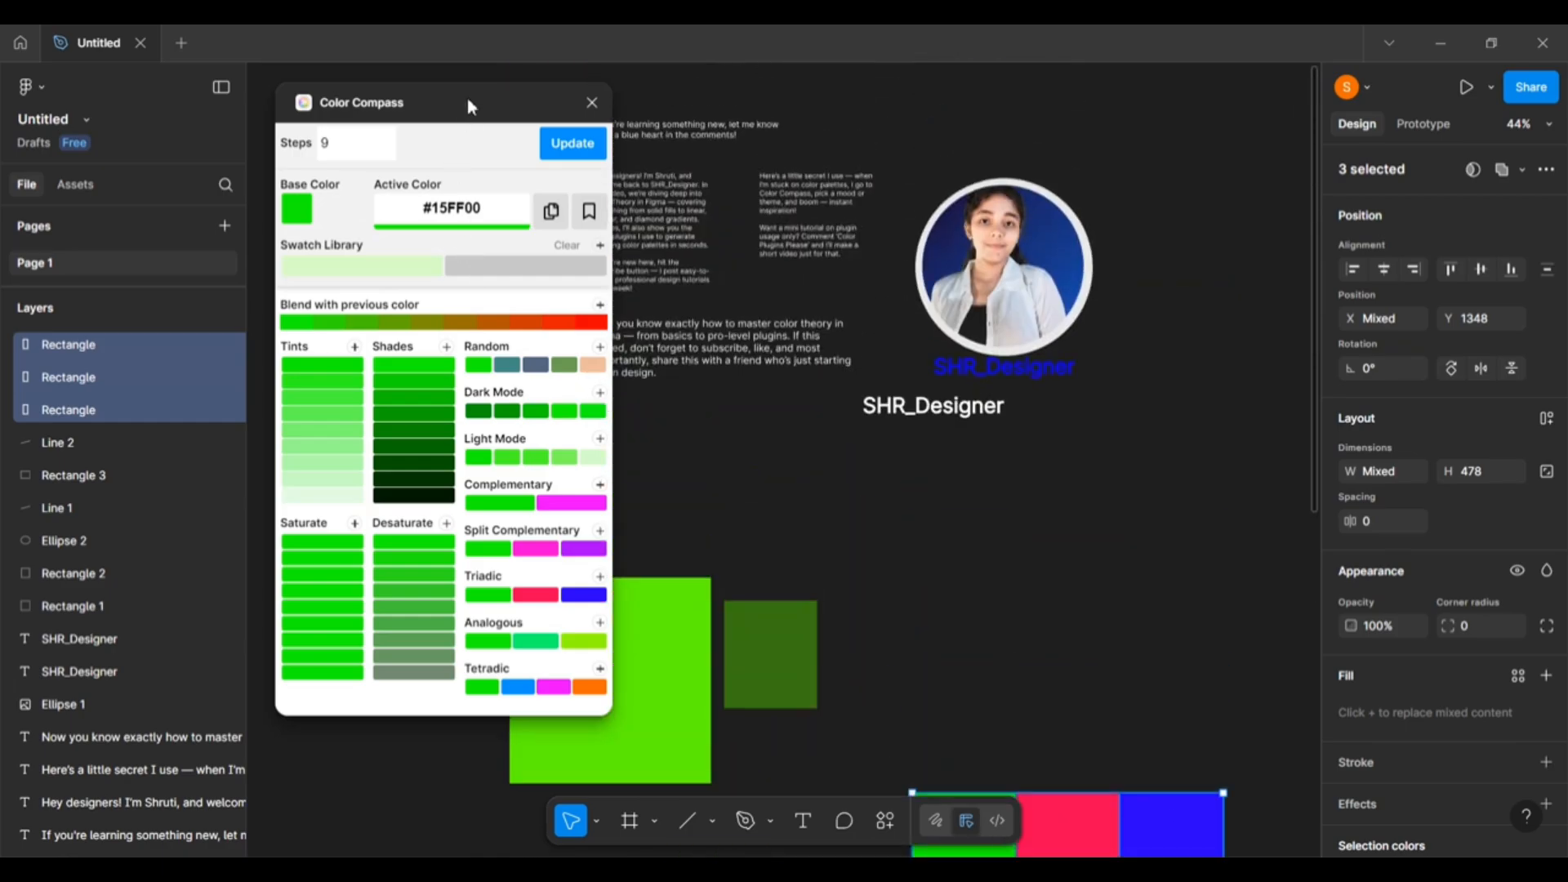
scroll(1262, 578, "up", 10)
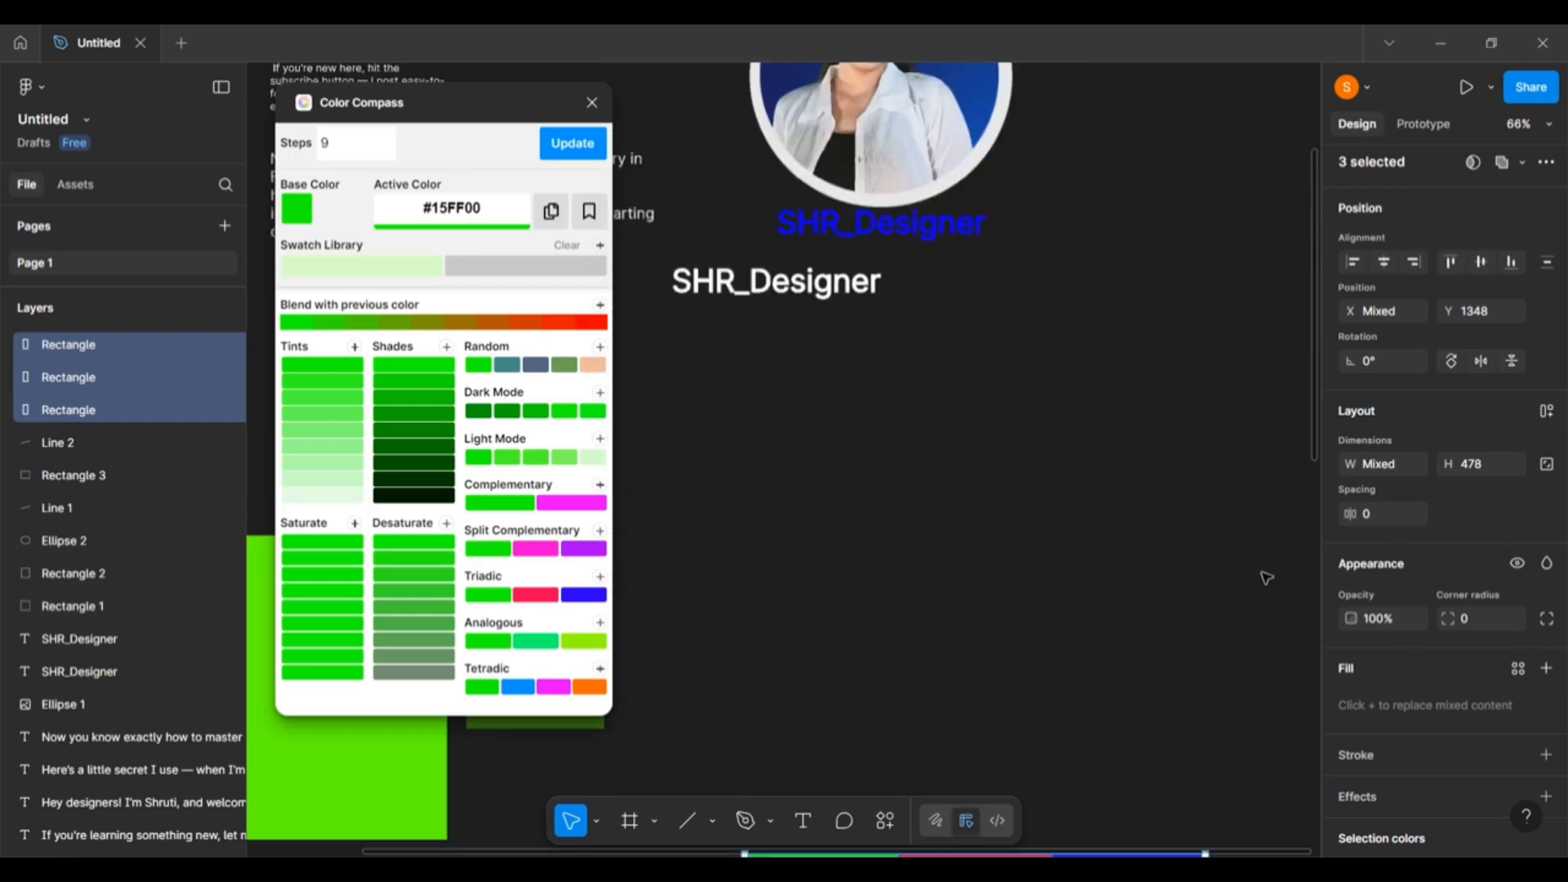
scroll(1076, 493, "up", 10)
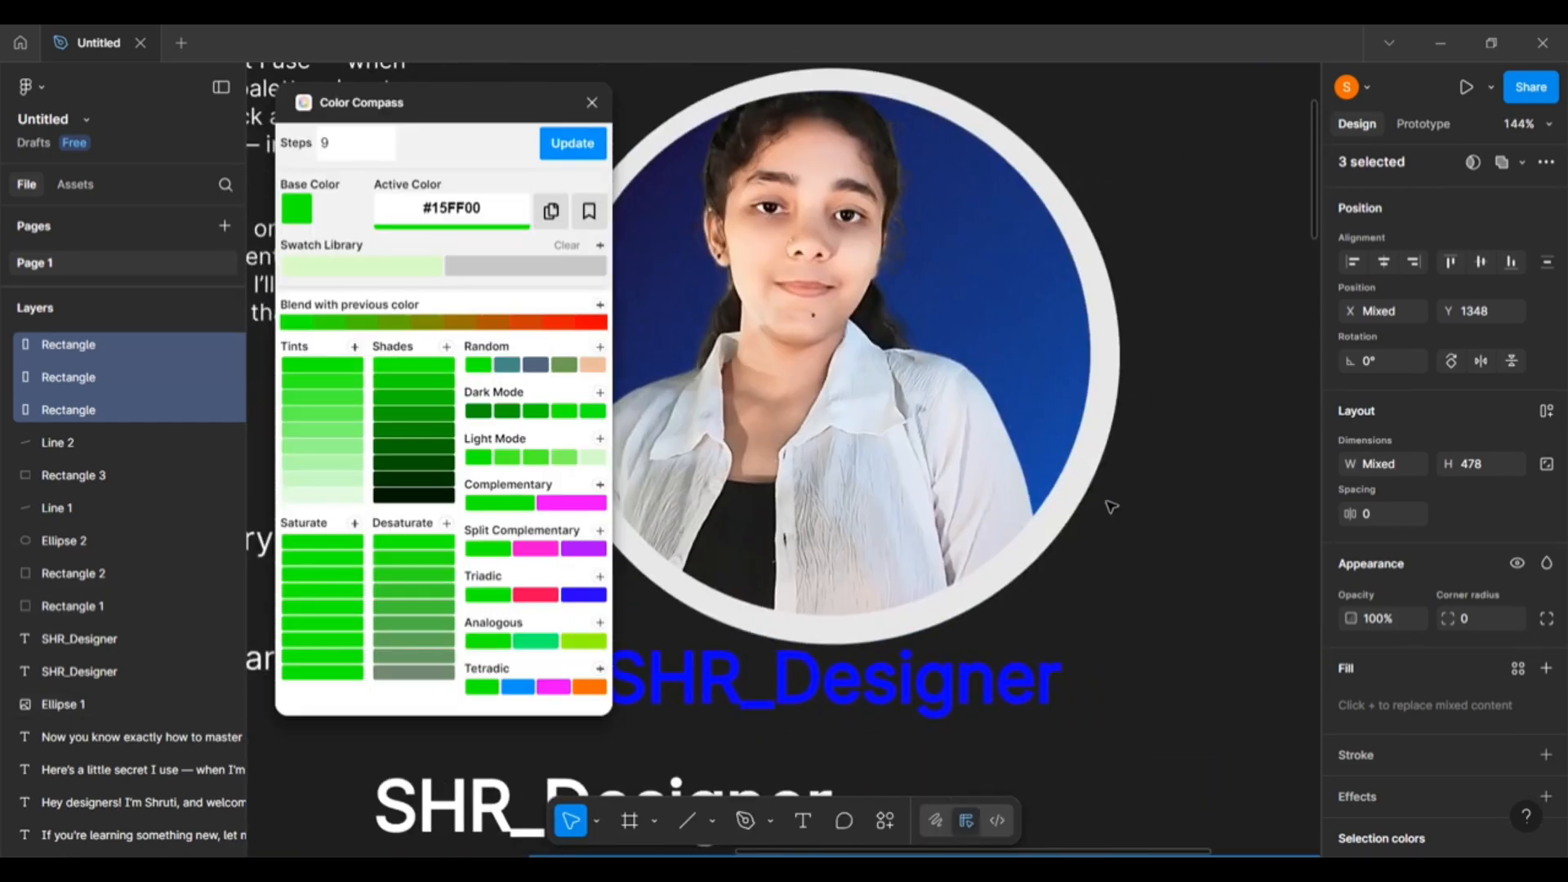
scroll(1017, 508, "left", 2)
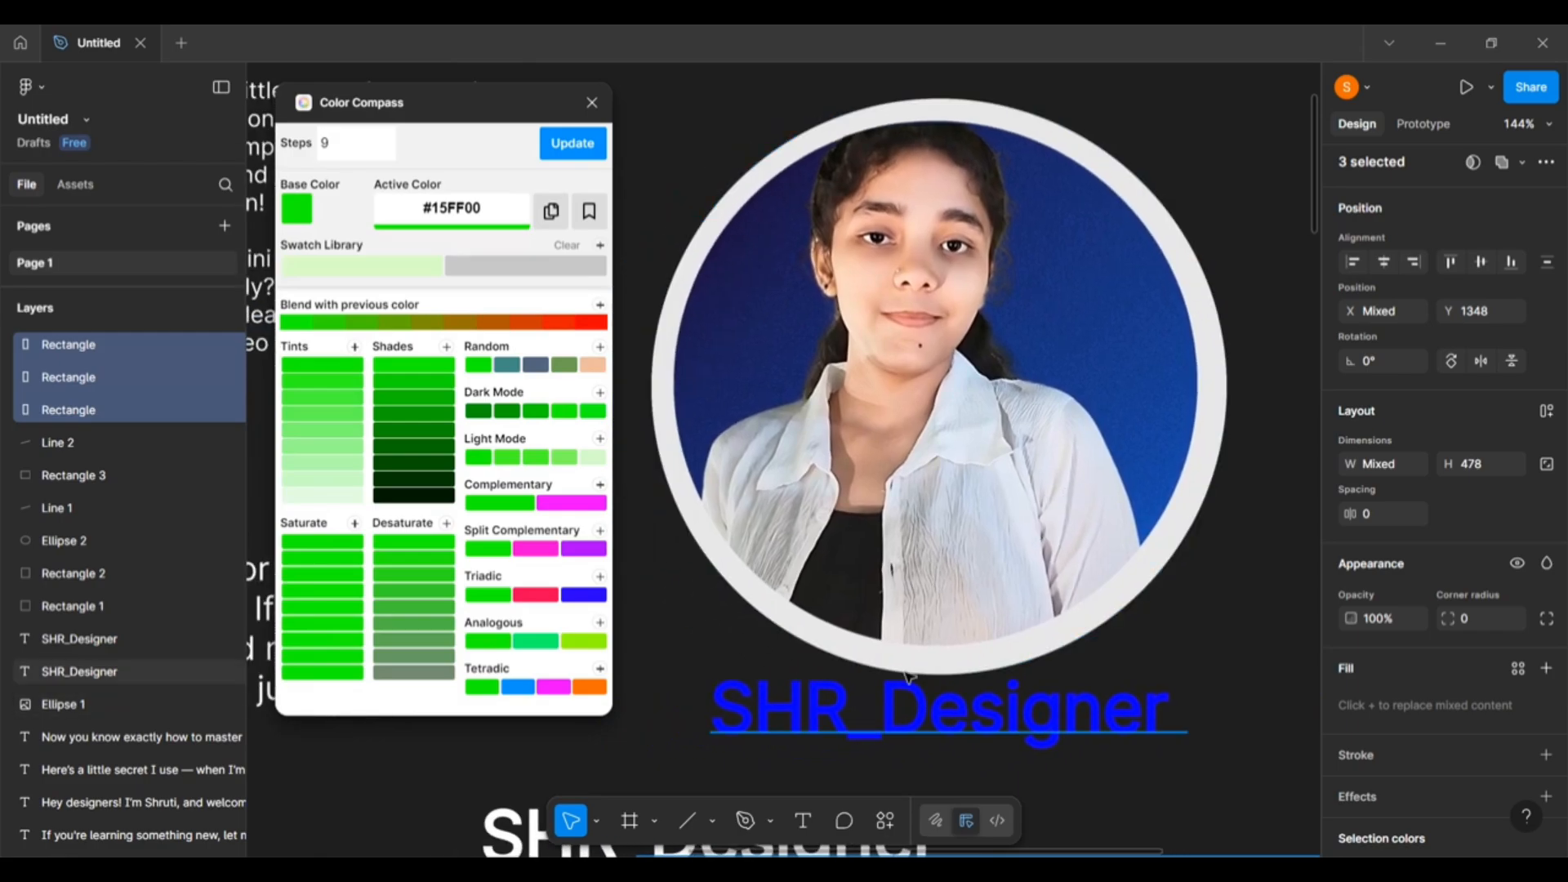
scroll(909, 675, "down", 4)
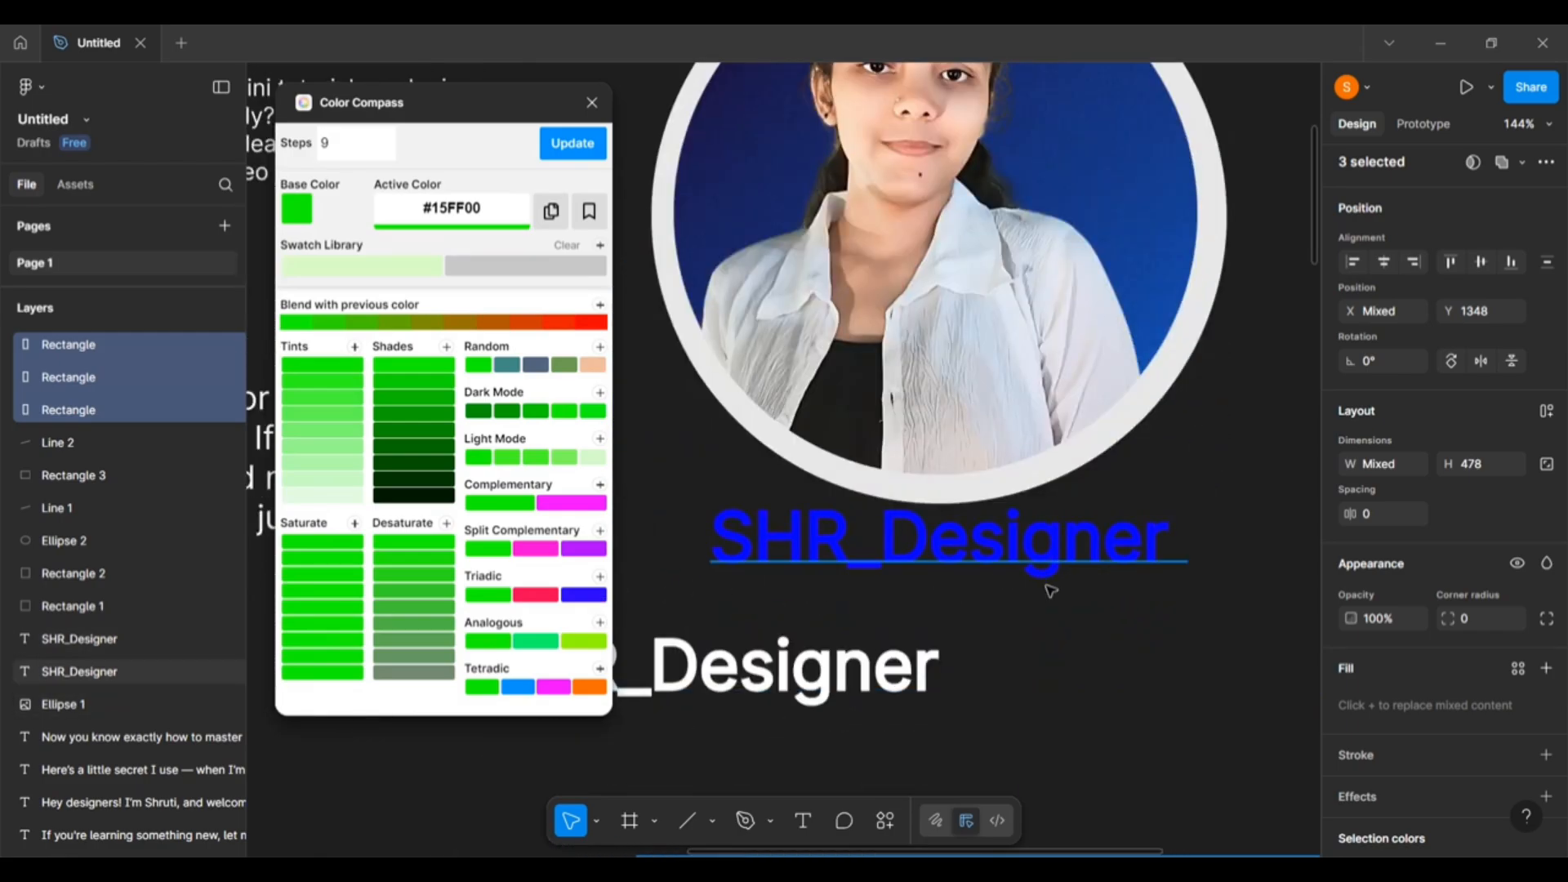